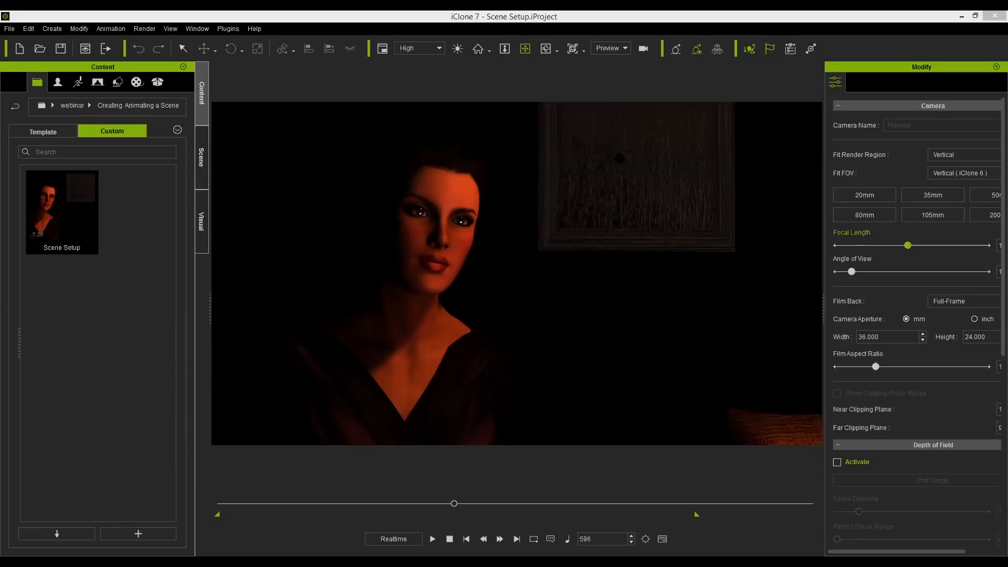
Select the female character and orbit and zoom the view to examine the dimly lit scene.
left_click(499, 400)
left_click(566, 216)
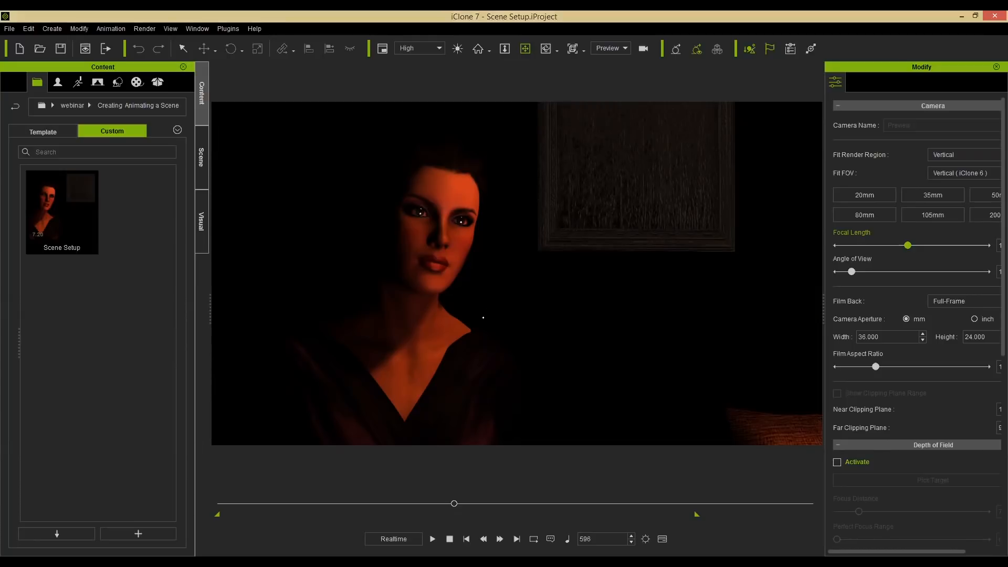
left_click(419, 288)
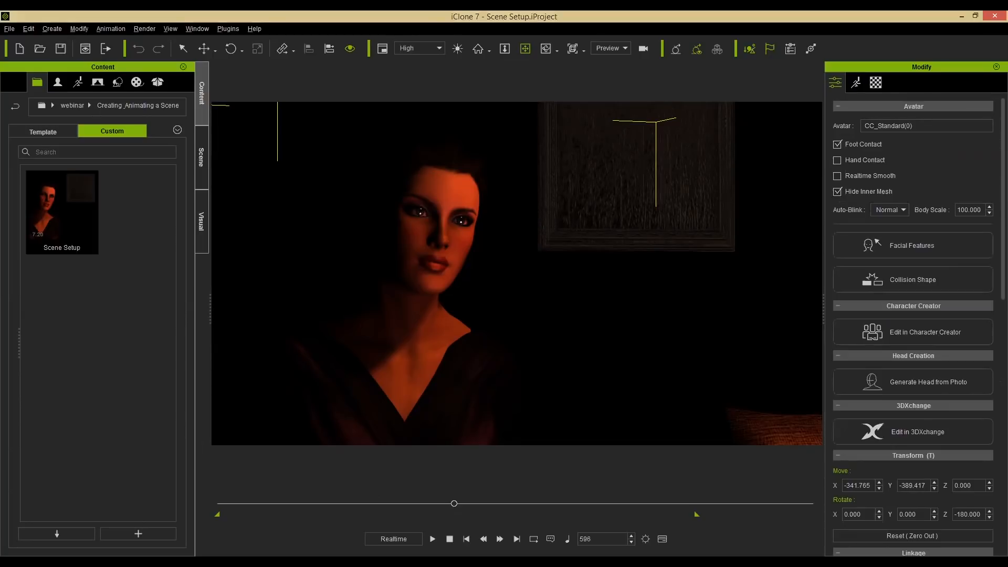
scroll(534, 251, "down", 5)
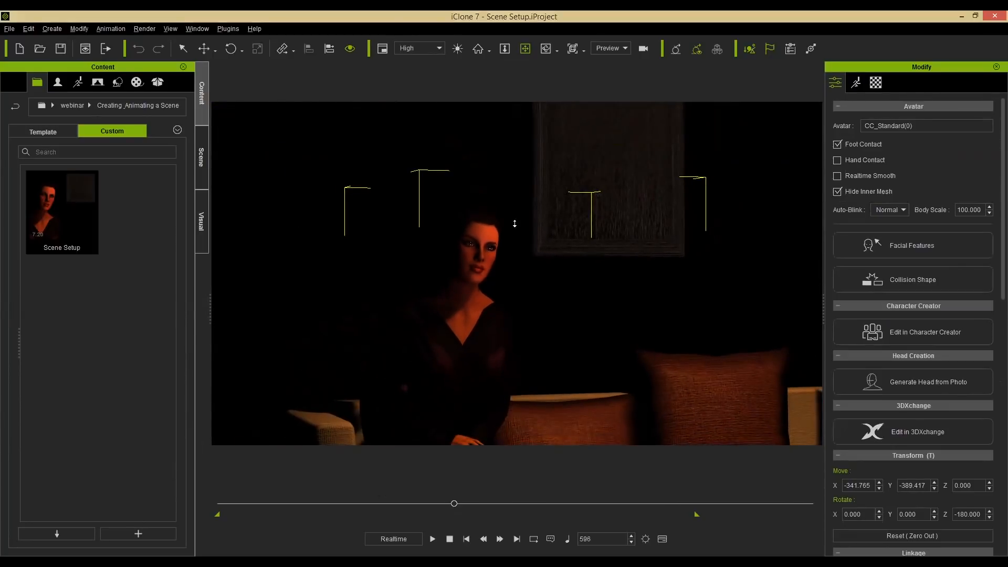
scroll(512, 209, "down", 4)
right_click_drag(513, 208, 579, 310)
right_click_drag(660, 231, 636, 183)
right_click_drag(514, 311, 639, 308)
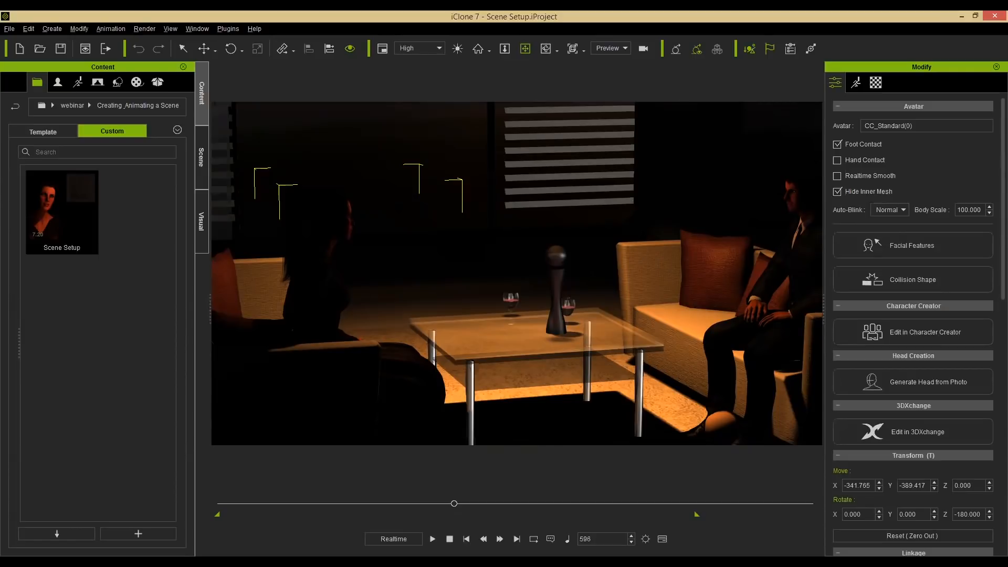
scroll(663, 262, "down", 6)
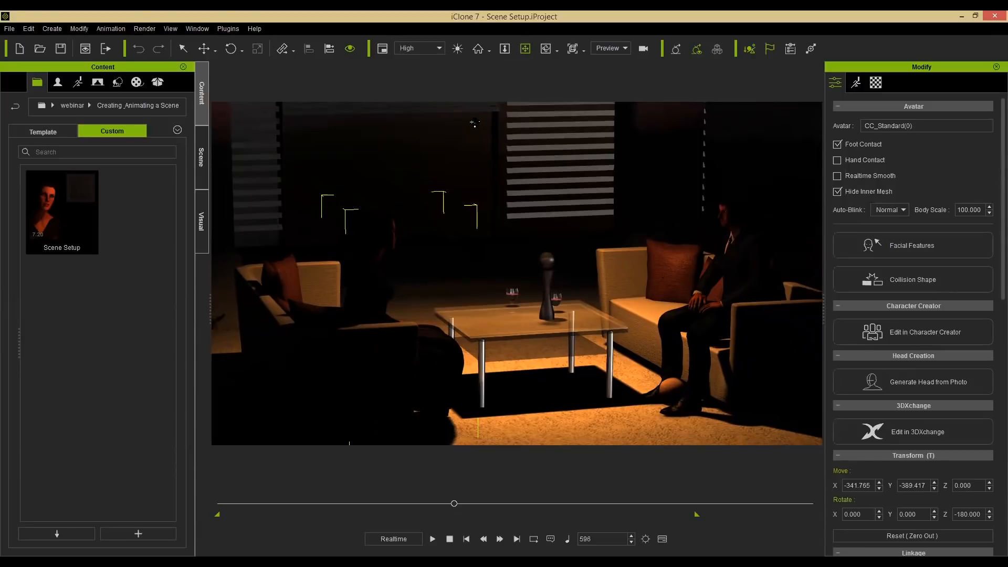
Turn on the Auxiliary Light and navigate around the seated characters to inspect the lit scene.
left_click(457, 50)
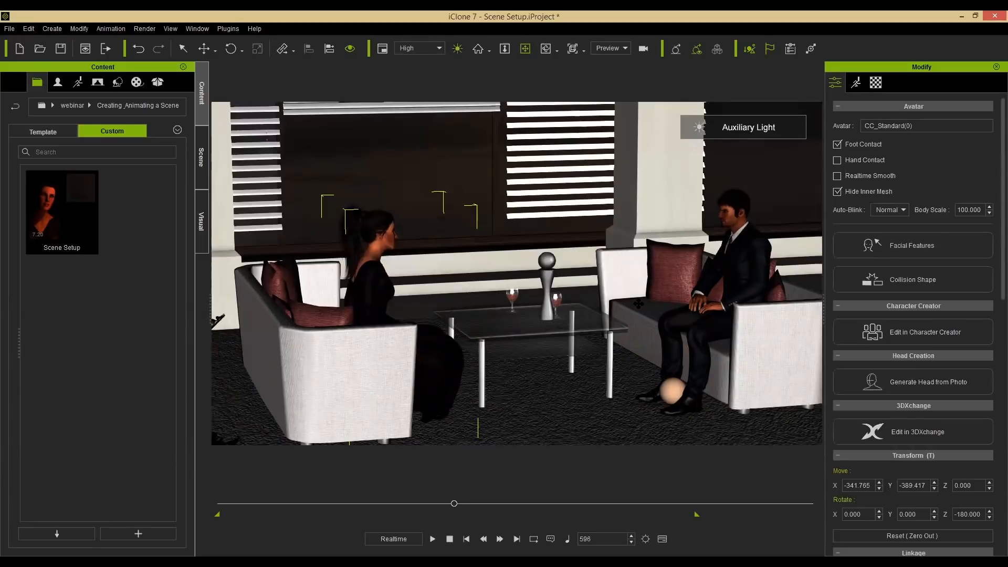
left_click(738, 221)
right_click_drag(655, 291, 480, 238)
left_click_drag(480, 238, 368, 346)
left_click_drag(692, 144, 531, 318)
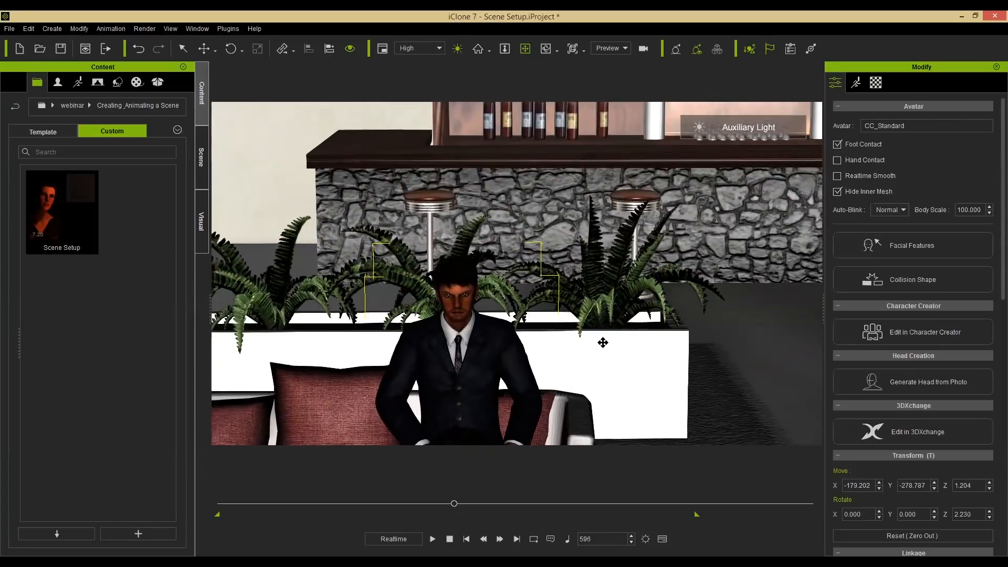
left_click_drag(495, 290, 553, 218, "alt")
left_click_drag(527, 443, 567, 394, "alt")
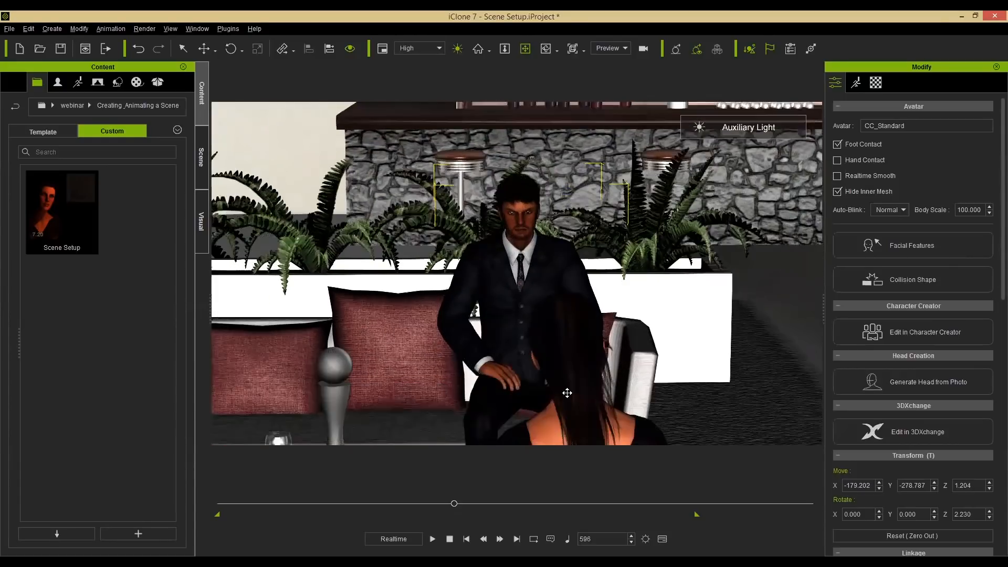
scroll(568, 401, "down", 2)
left_click(569, 399)
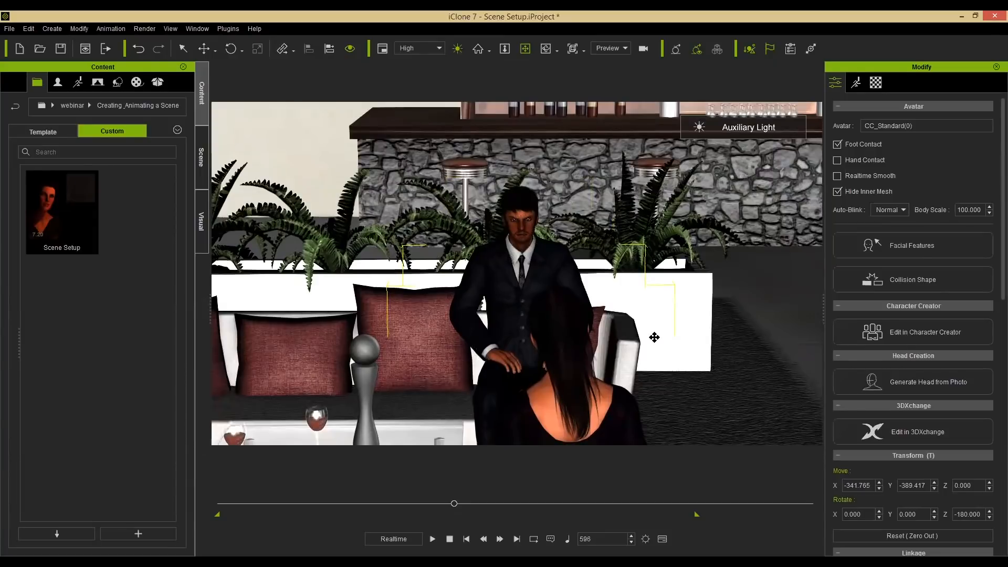
key("Home")
right_click_drag(578, 311, 420, 305)
left_click_drag(526, 309, 424, 295)
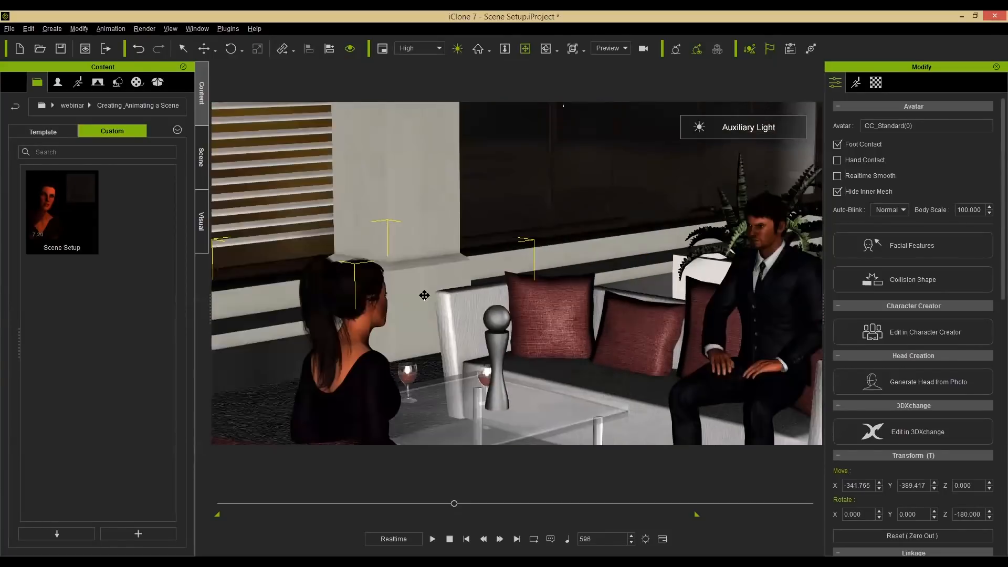
left_click_drag(650, 283, 599, 279)
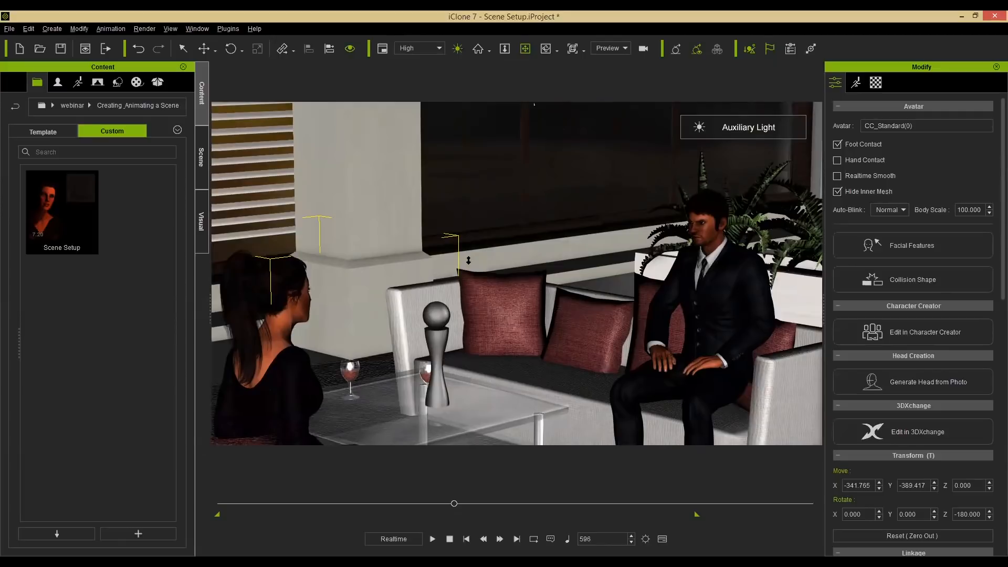
scroll(468, 268, "down", 5)
right_click_drag(380, 271, 446, 269)
scroll(446, 271, "up", 3)
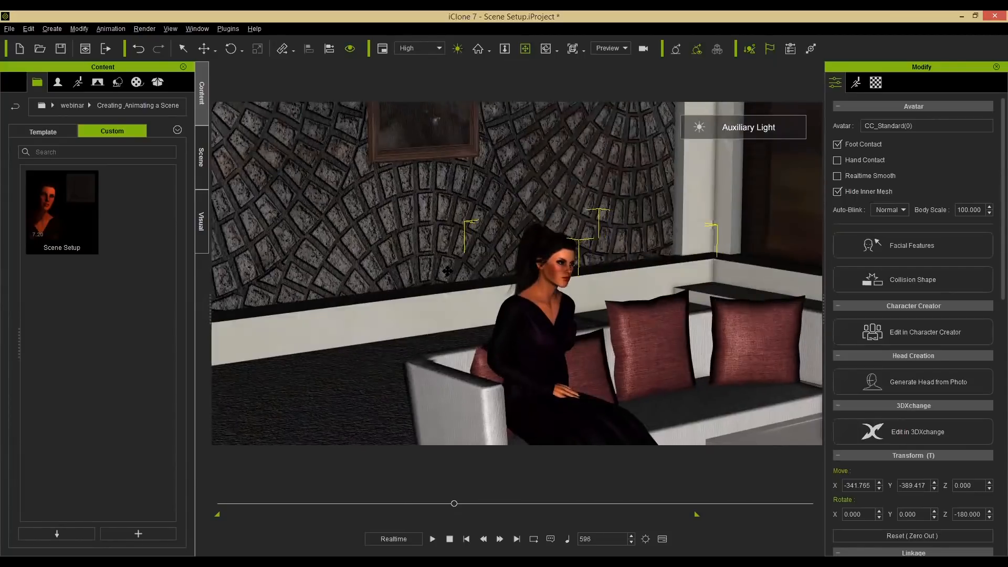
scroll(447, 271, "up", 2)
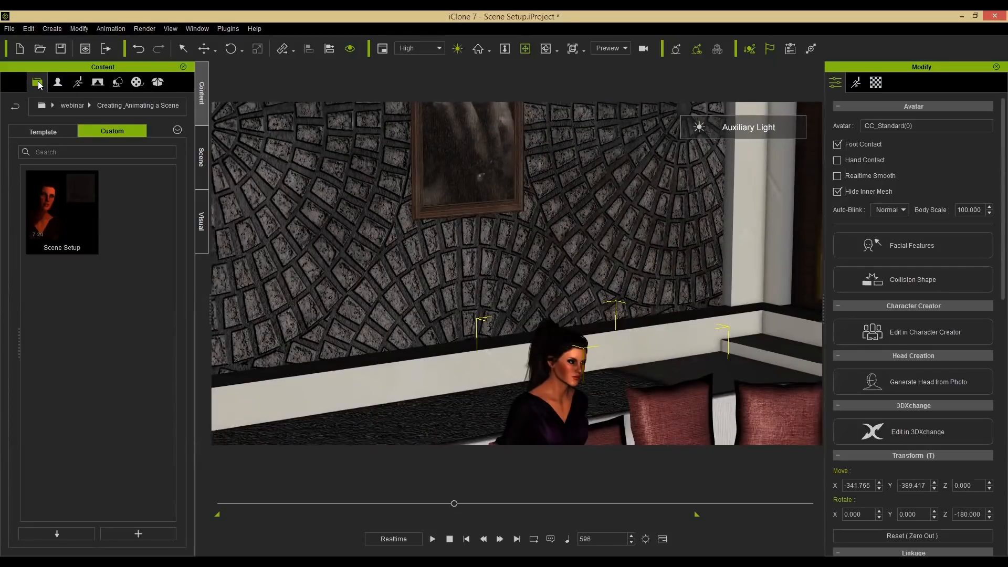
Switch the content panel to Template and reset the workspace layout to Standard.
left_click(61, 132)
left_click(197, 30)
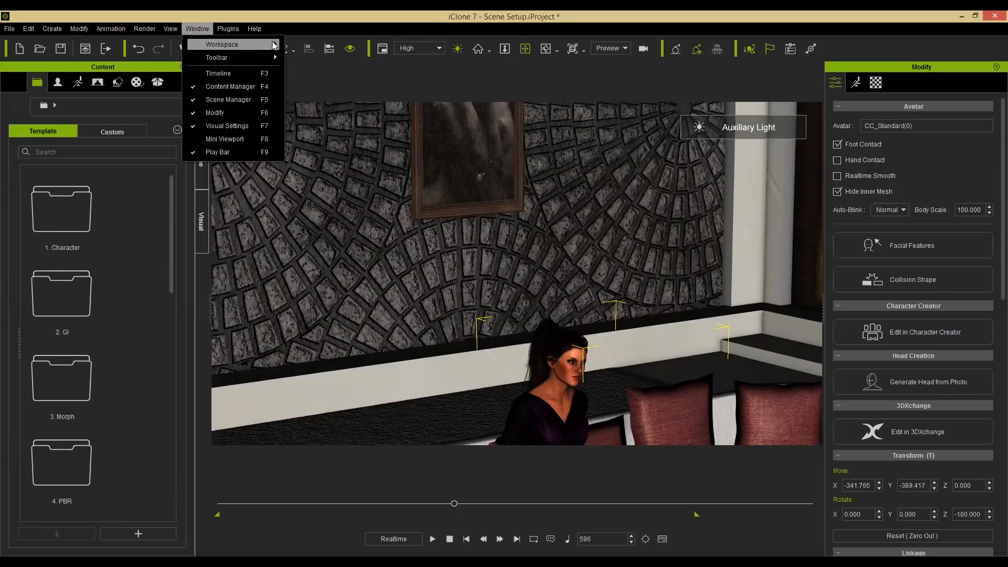
mouse_move(236, 45)
left_click(293, 48)
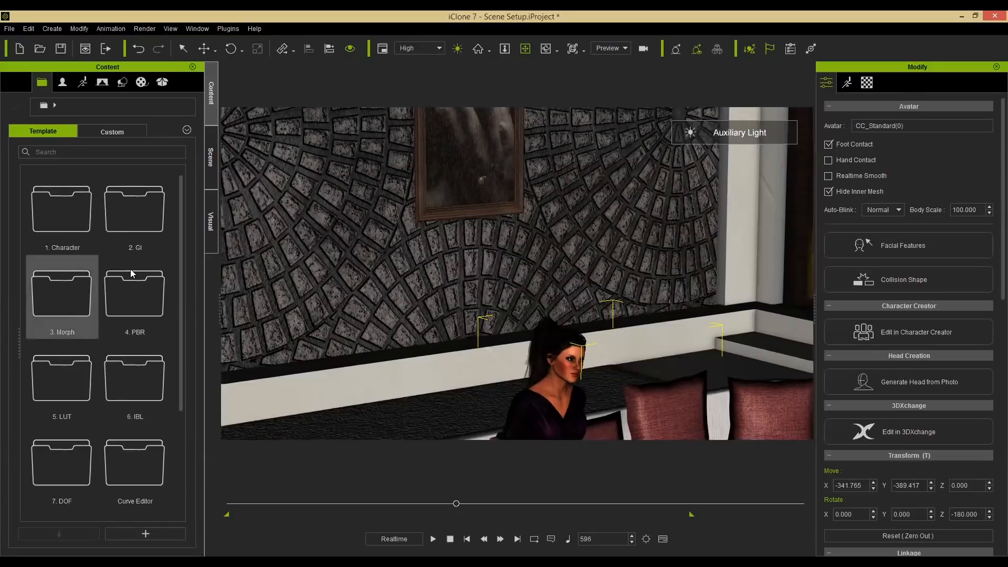
left_click(198, 29)
mouse_move(243, 44)
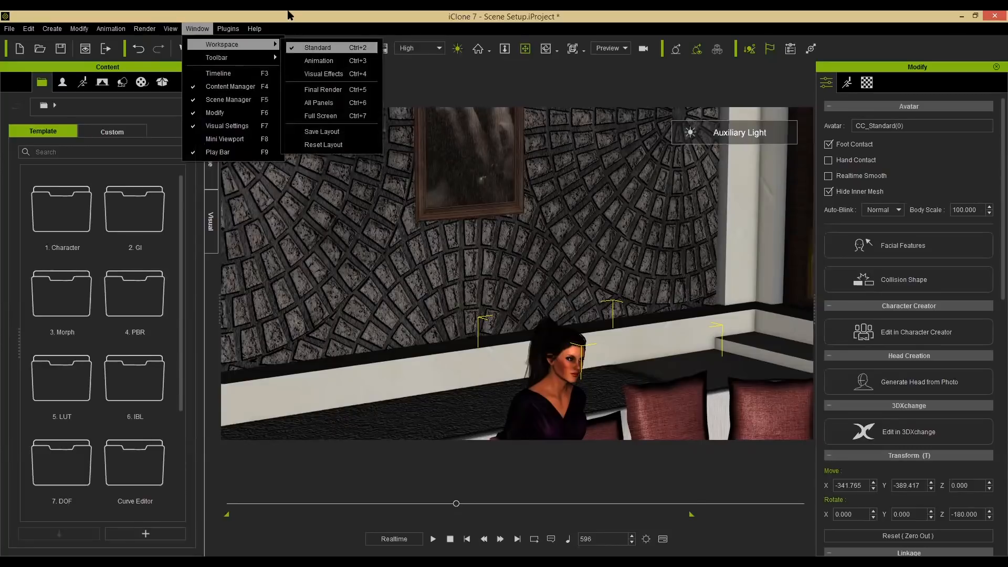
left_click(314, 46)
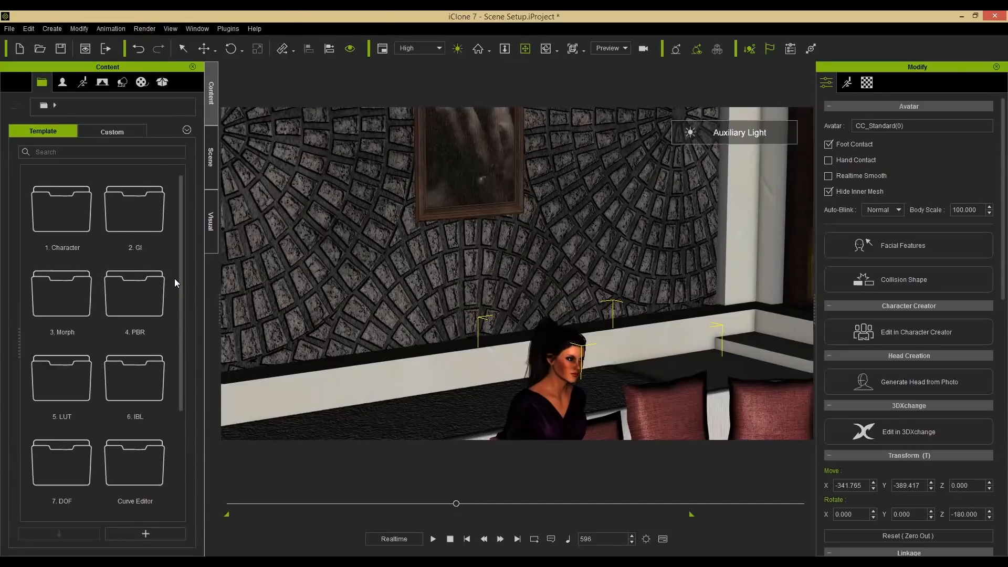
Load the 2.Loft Scene template from the 2.GI folder without saving, and switch to the Preview camera.
double_click(140, 217)
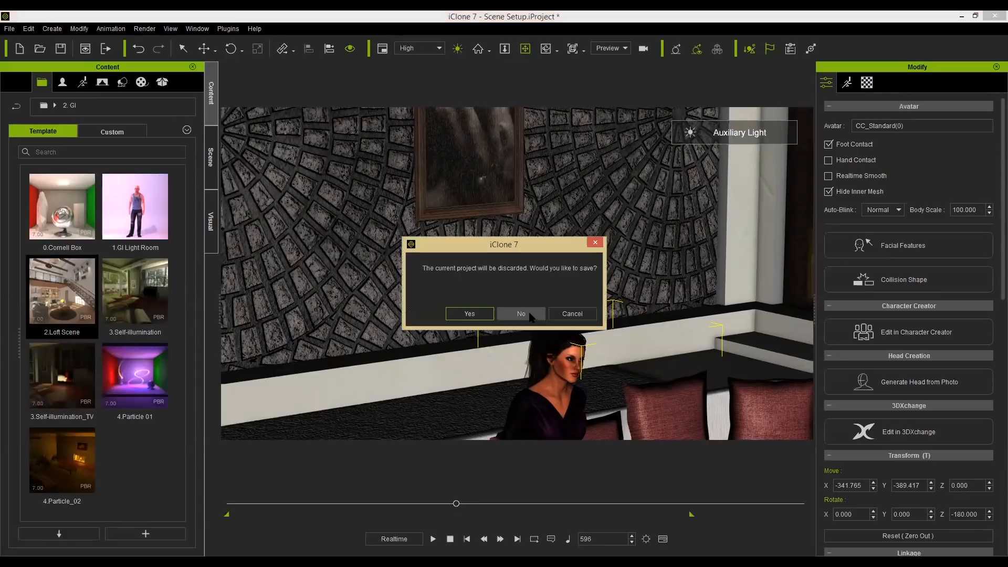
left_click(521, 314)
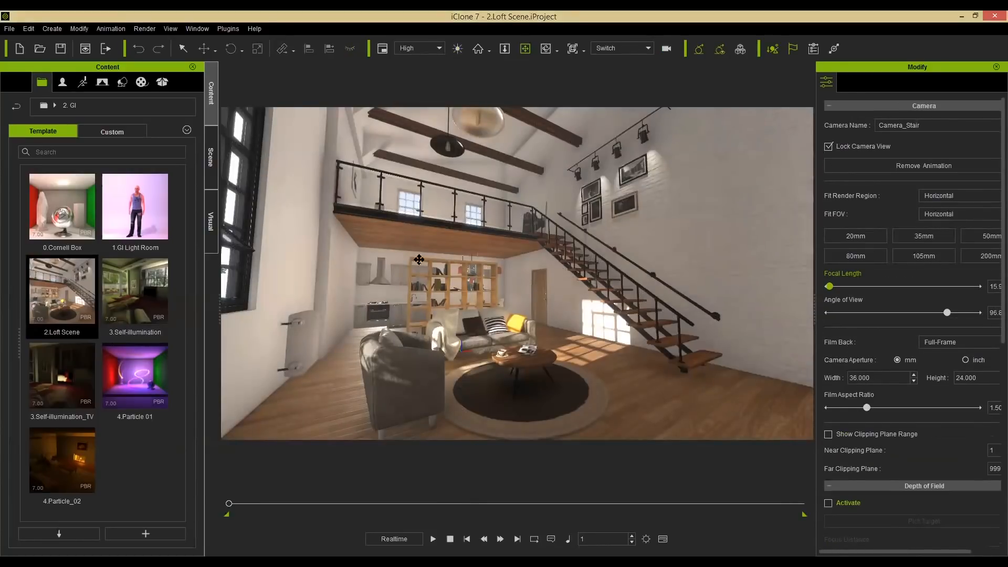
left_click(648, 51)
left_click(608, 126)
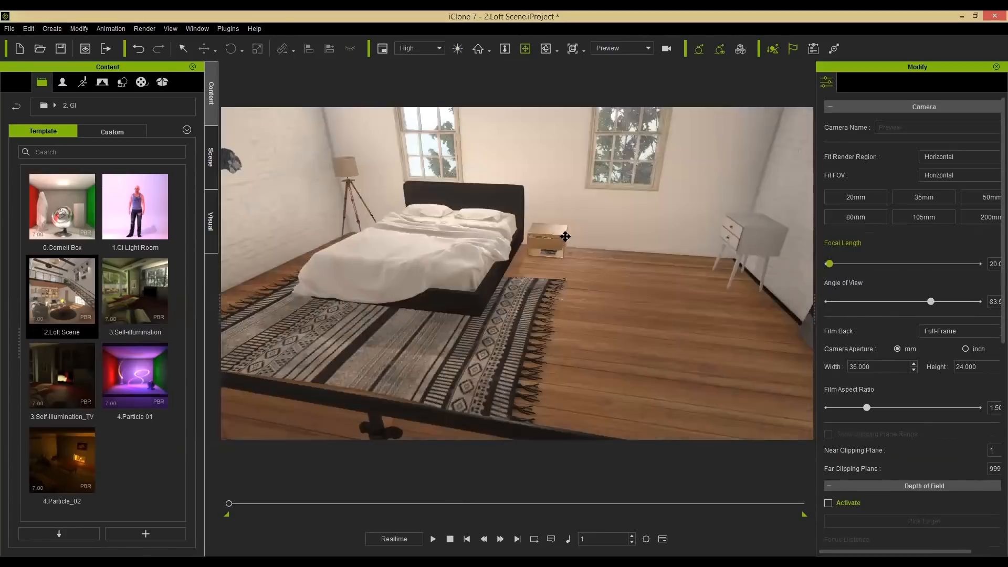
Navigate through the loft and select the sofa to inspect it with the Select tool.
scroll(505, 355, "down", 3)
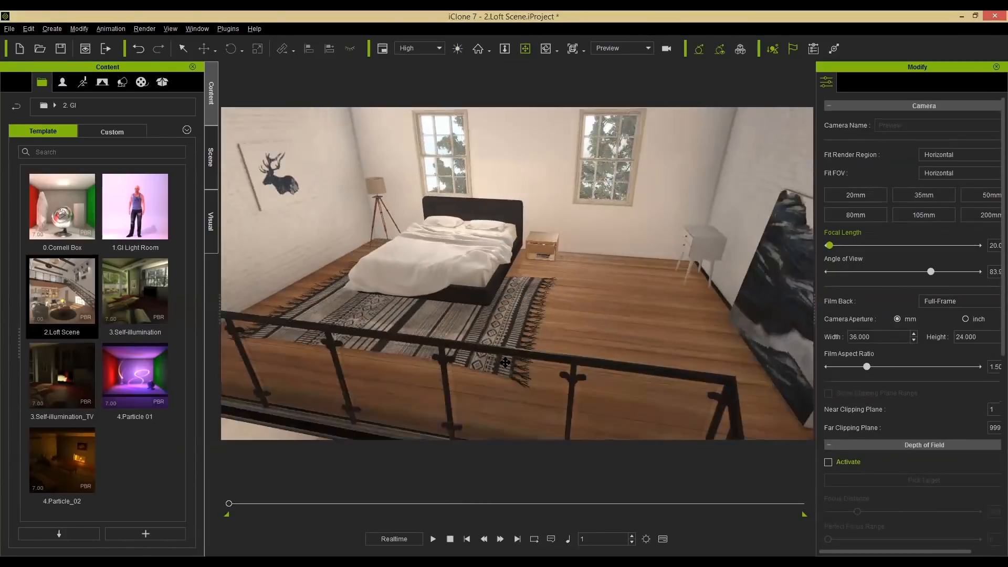
left_click_drag(531, 283, 566, 286)
left_click(691, 335)
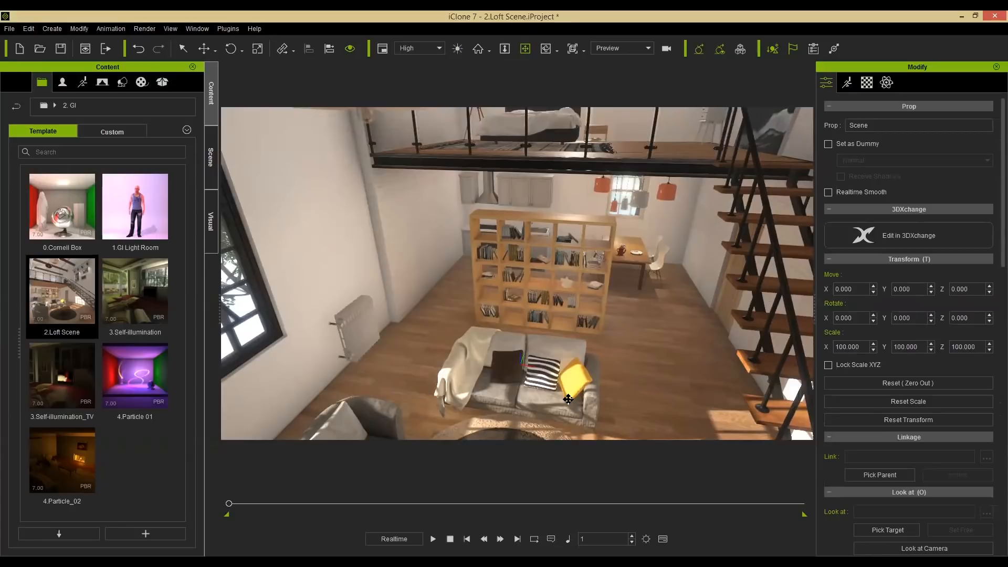
key("q")
left_click(549, 390)
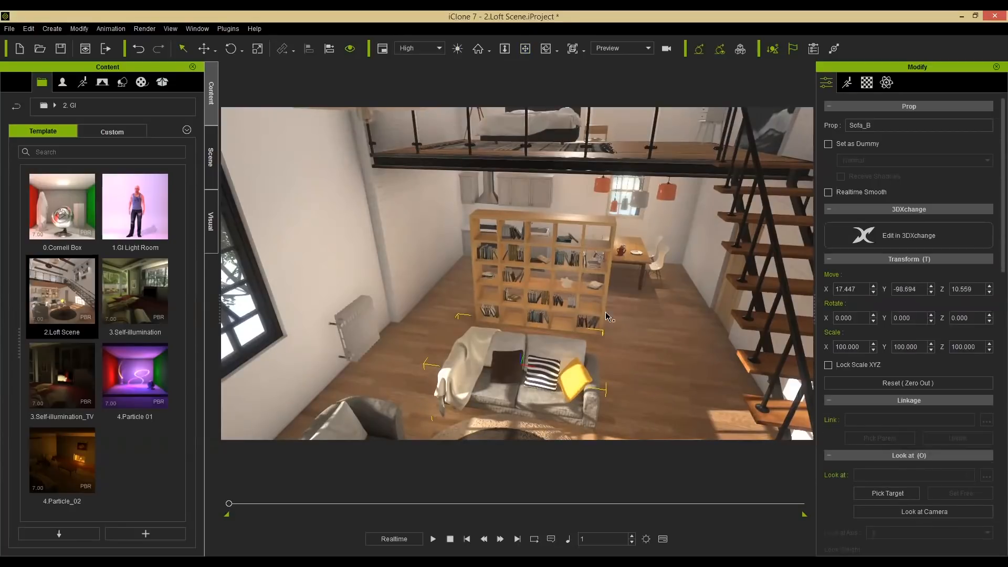
right_click_drag(666, 314, 315, 157)
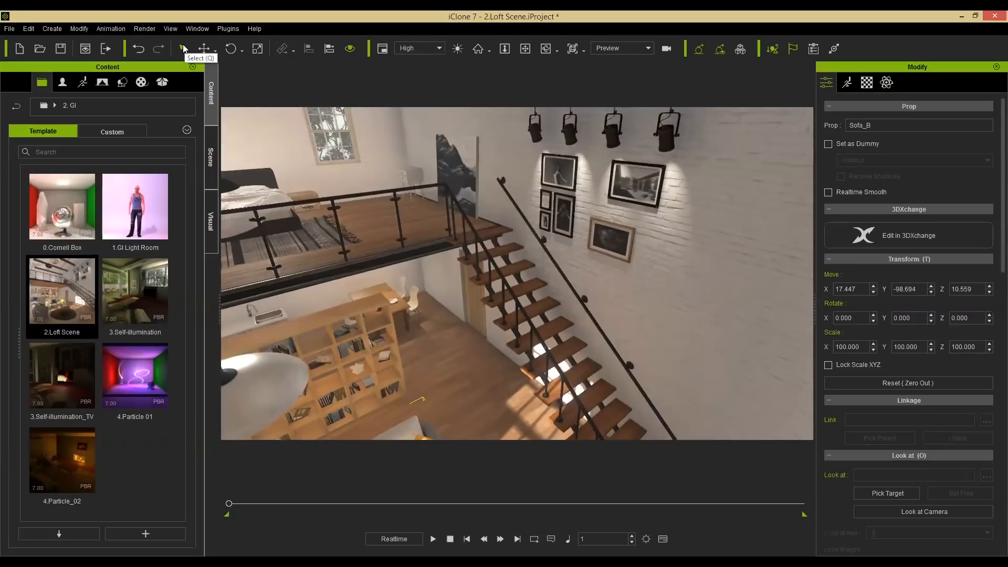
Select the picture frames on the stair wall and attach them to Frame_A using Pick Parent.
left_click(633, 190)
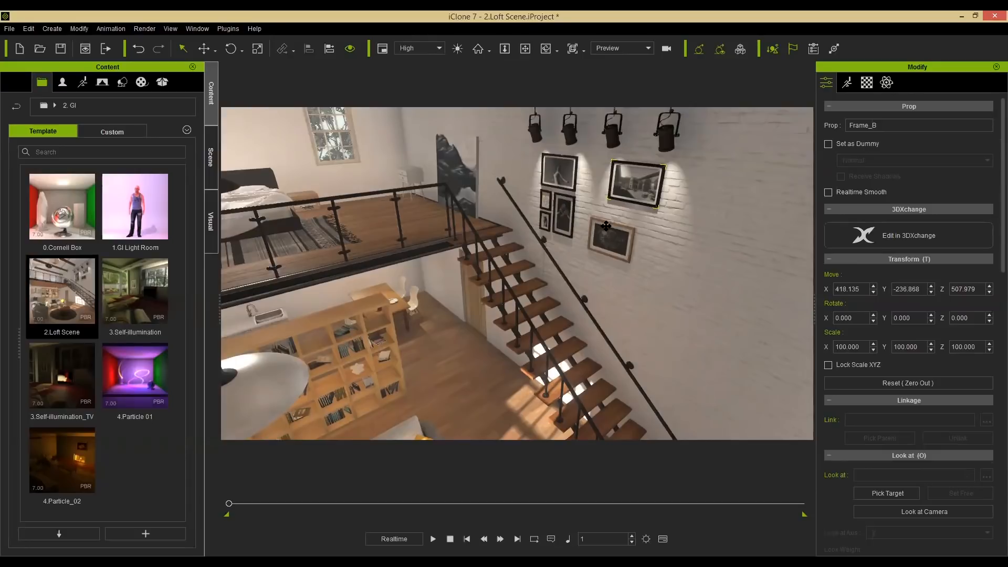
left_click_drag(586, 249, 575, 198, "alt")
left_click(504, 262)
left_click(611, 251)
left_click(509, 230)
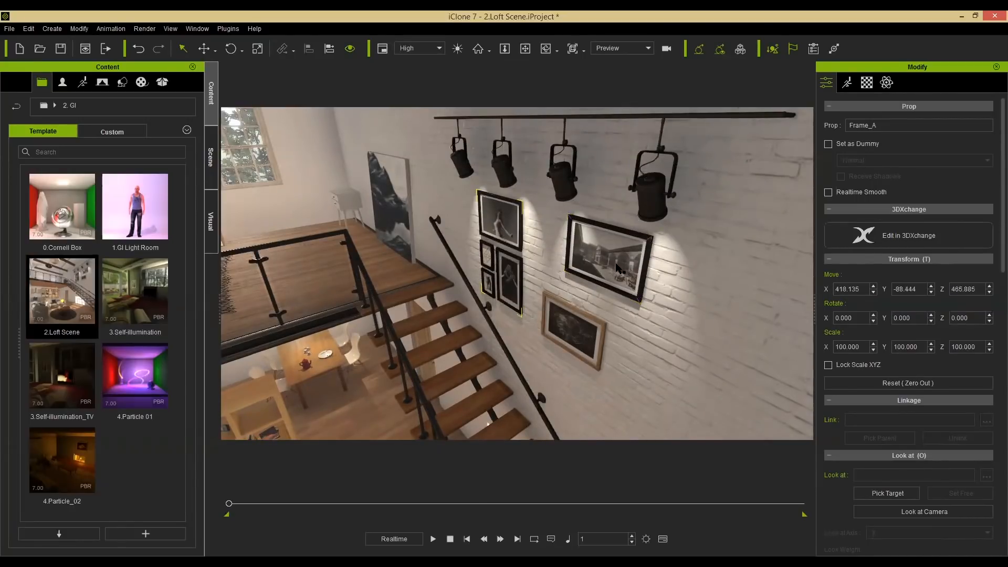
left_click(602, 287)
left_click(581, 338)
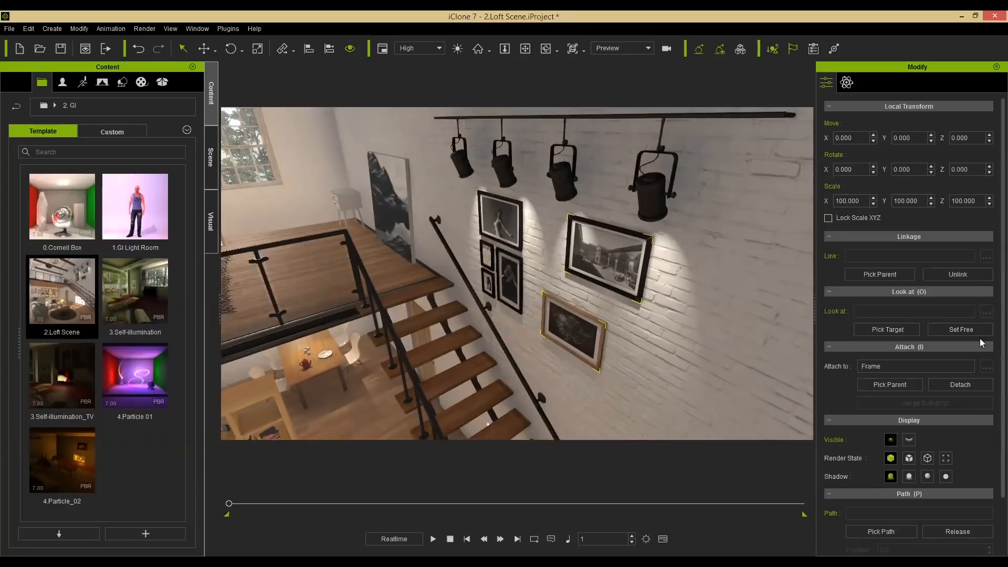
left_click(875, 388)
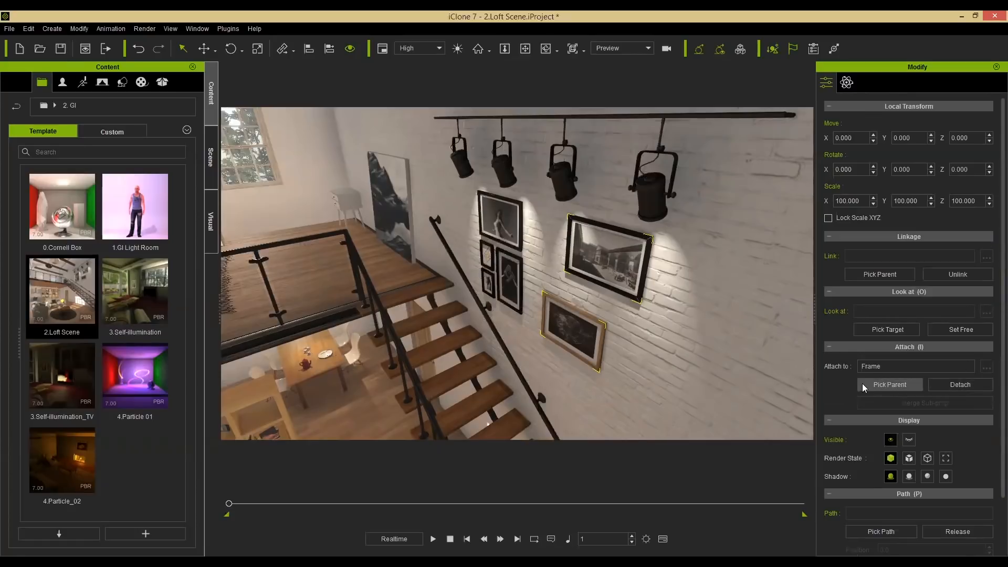
left_click(496, 226)
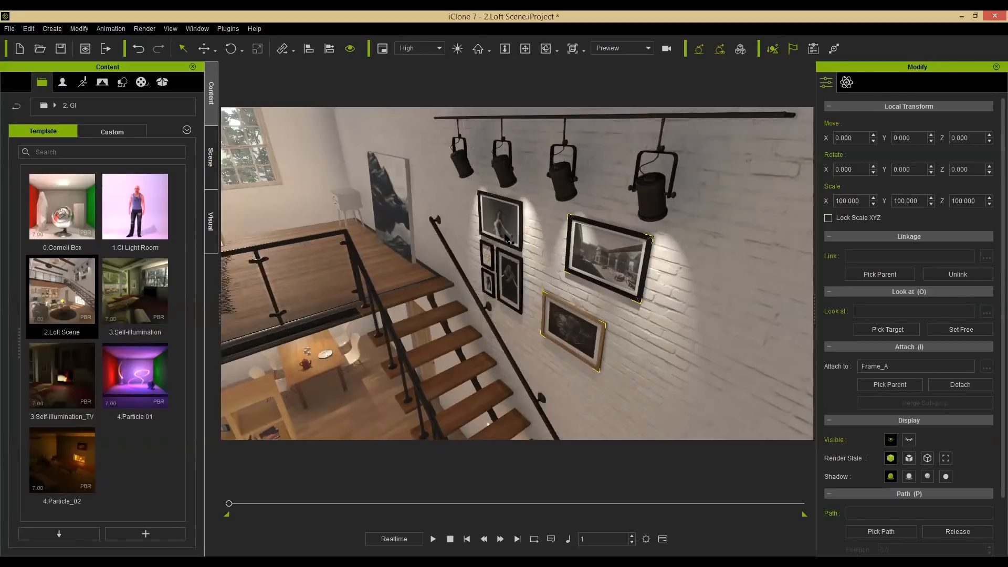
Select Frame_A and move it down the wall so its attached frames follow.
left_click(507, 240)
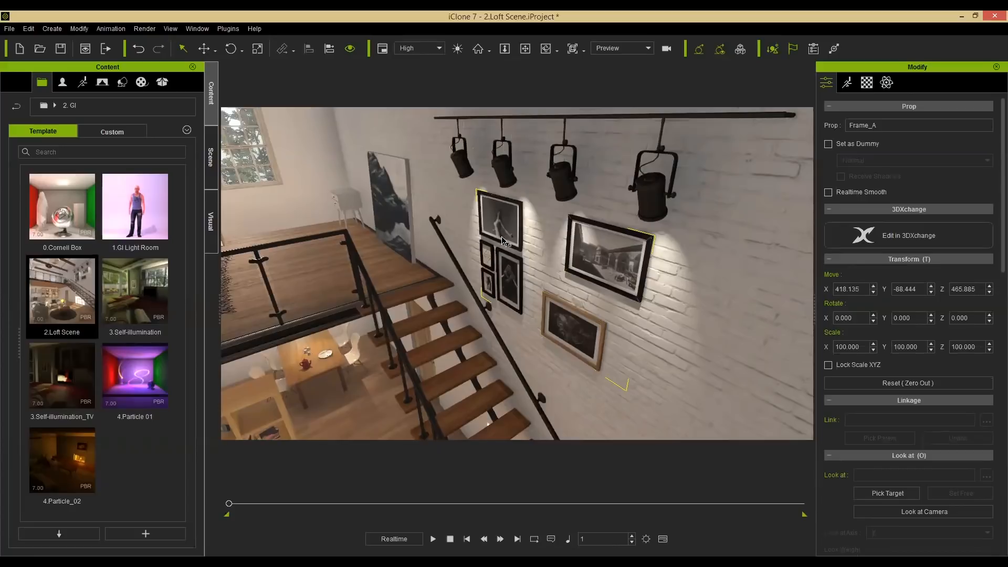
key("w")
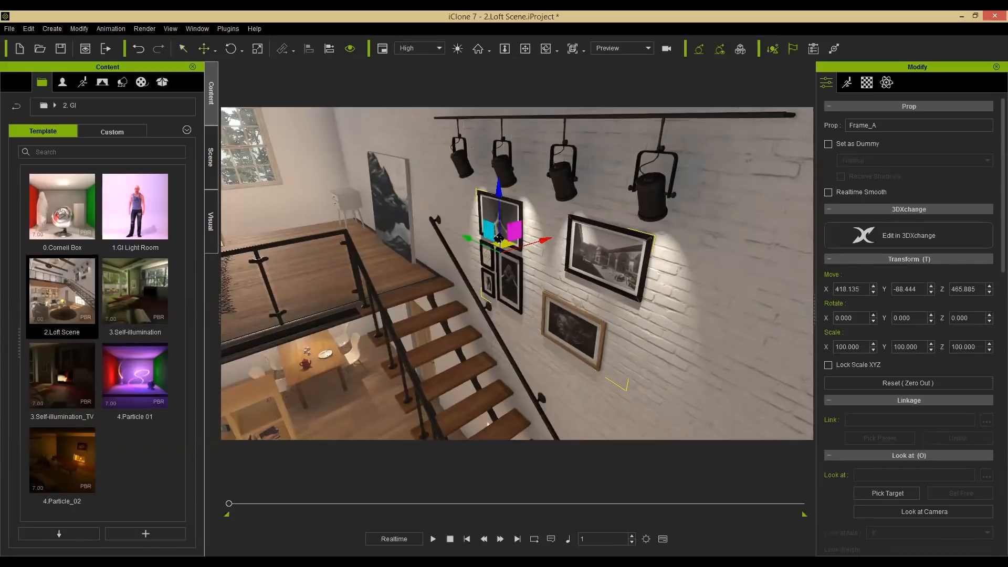
left_click_drag(488, 232, 526, 255)
left_click_drag(525, 256, 523, 255)
left_click_drag(618, 311, 513, 304, "alt")
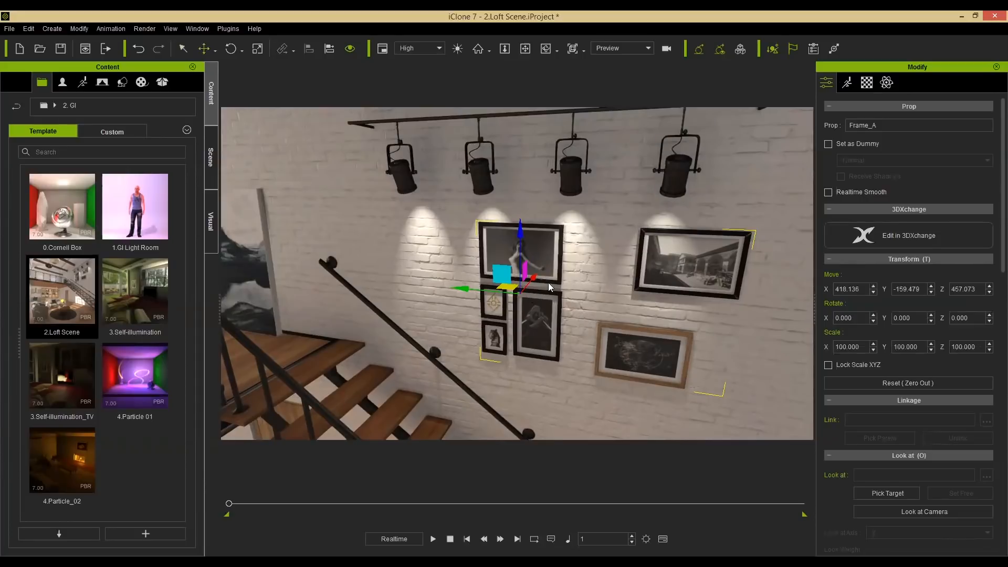
Open the custom Props folder in the content library.
left_click(124, 82)
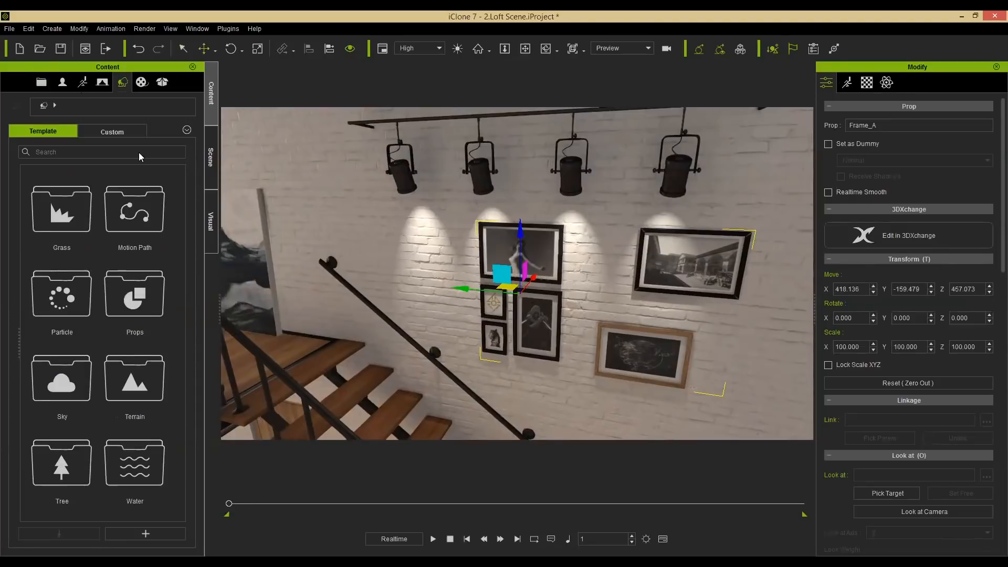
left_click(122, 131)
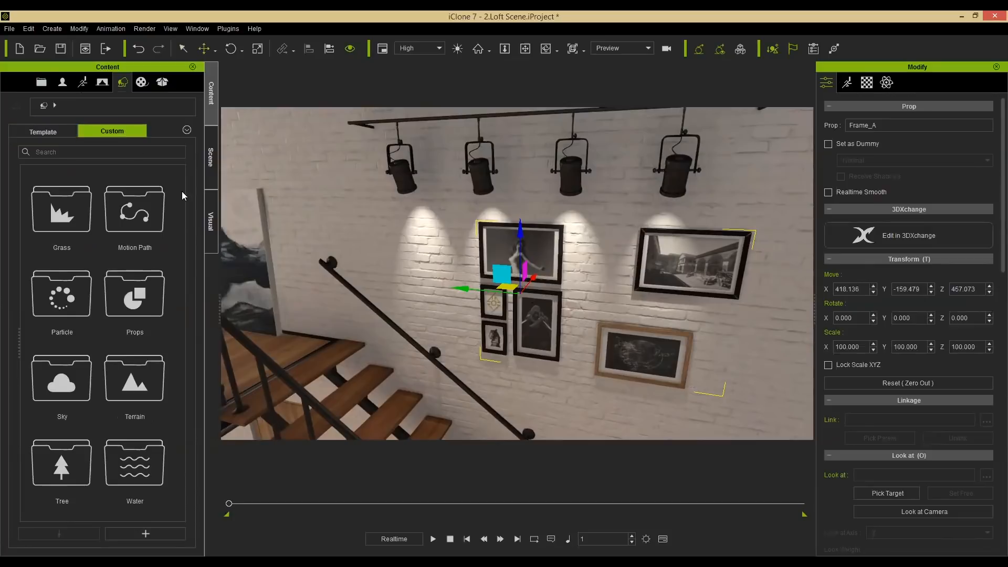
double_click(141, 298)
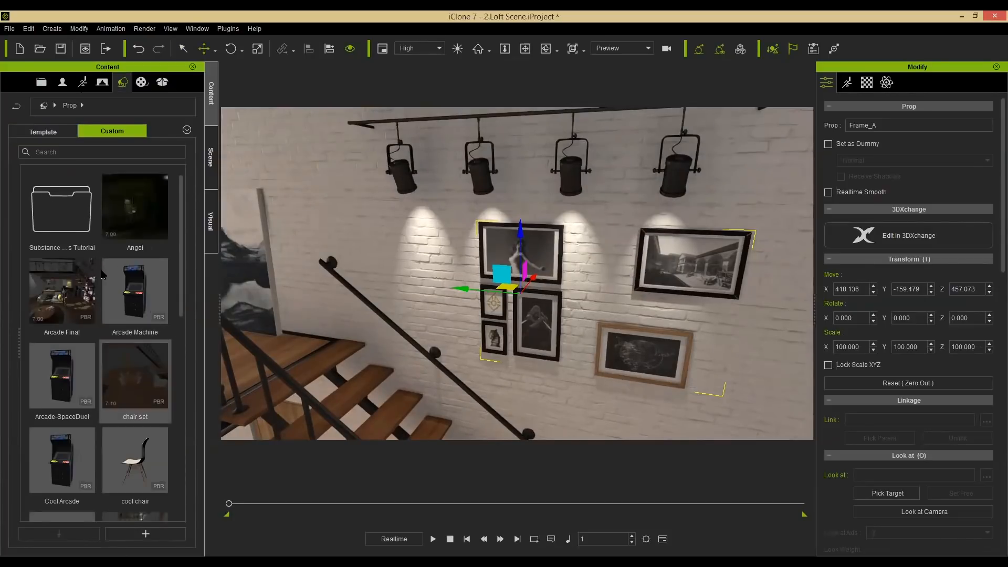
Create a new folder named Webinar Demo in the custom props library.
right_click(26, 172)
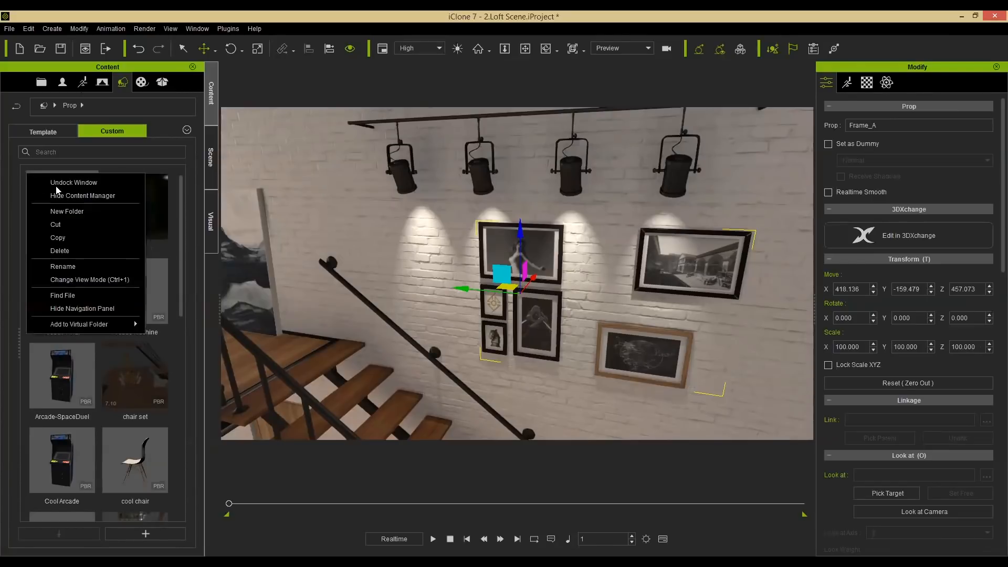
left_click(75, 211)
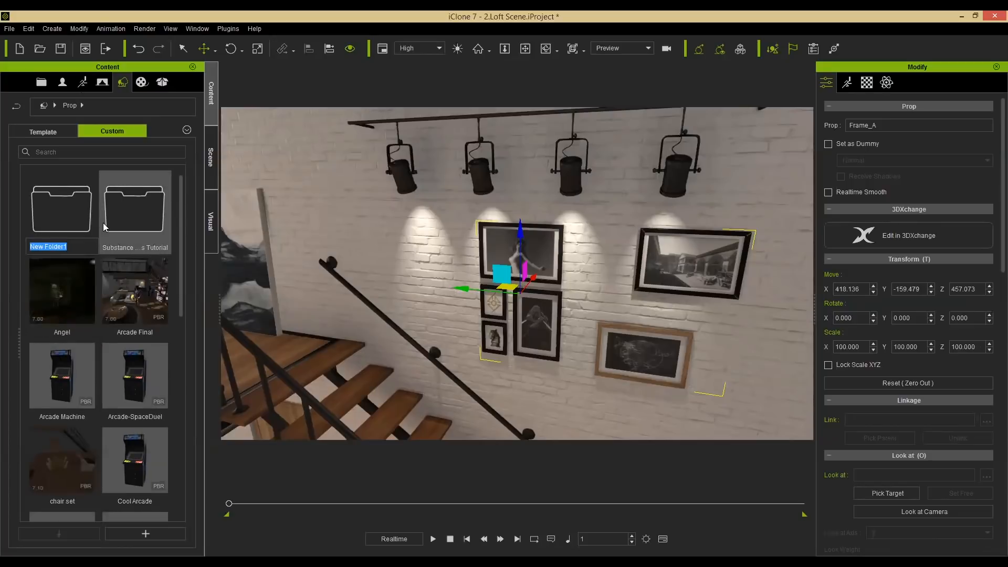
type("Webinar Demo")
key("Return")
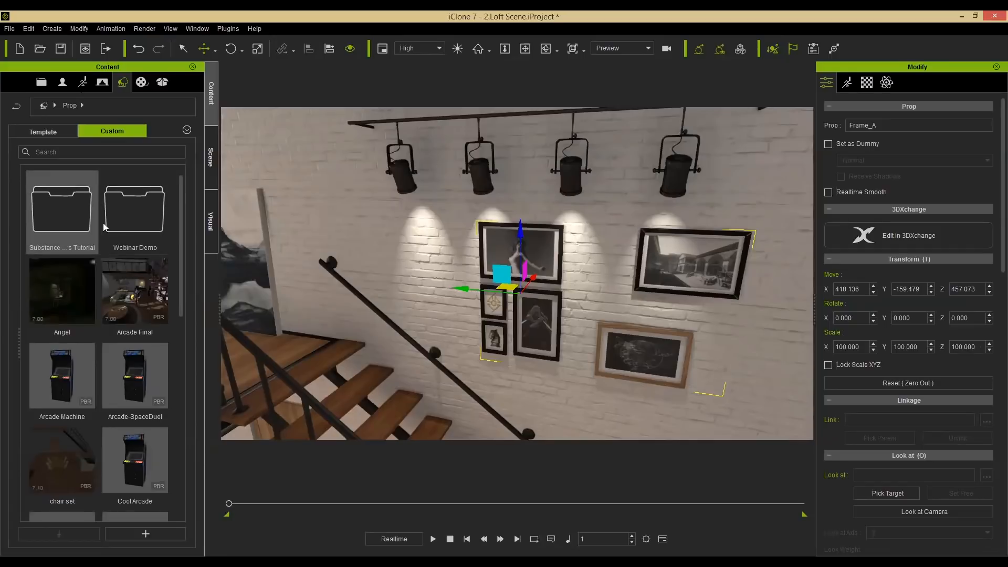
Open the Webinar Demo folder and save the selected Frame_A group into it as a custom prop named Paintings.
double_click(143, 220)
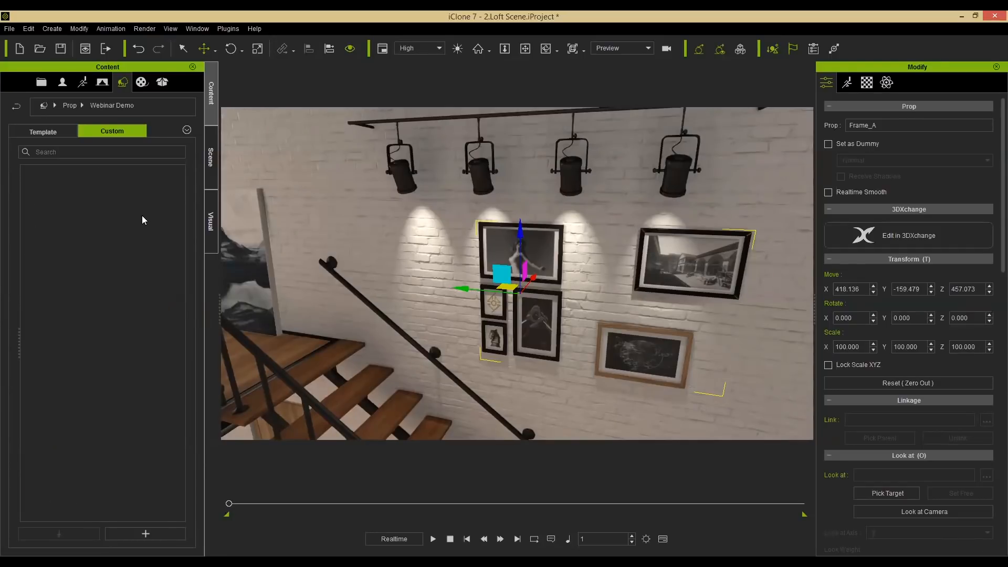
left_click(146, 533)
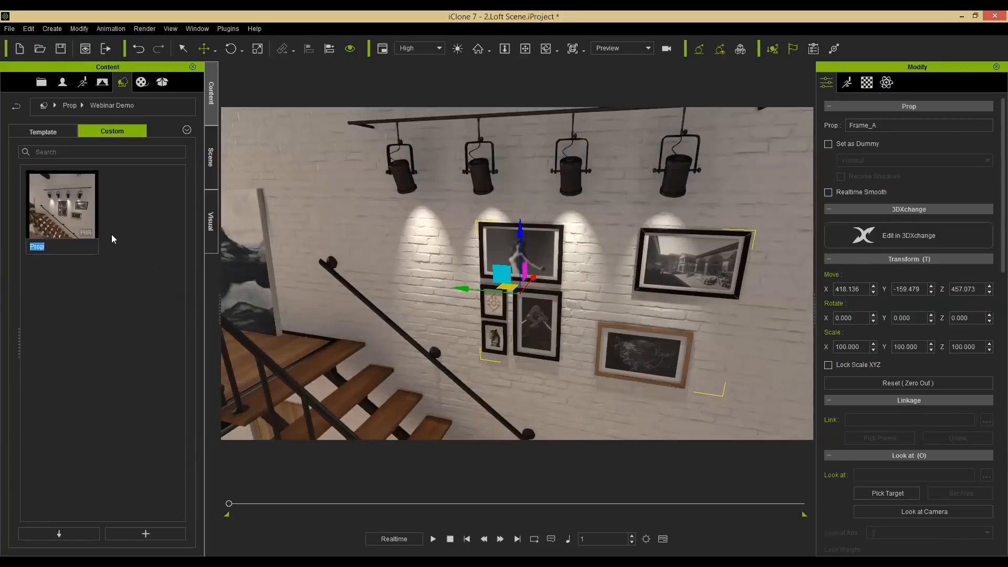
type("Phot")
key("BackSpace")
key("BackSpace")
key("BackSpace")
key("BackSpace")
type("Paintings")
key("Return")
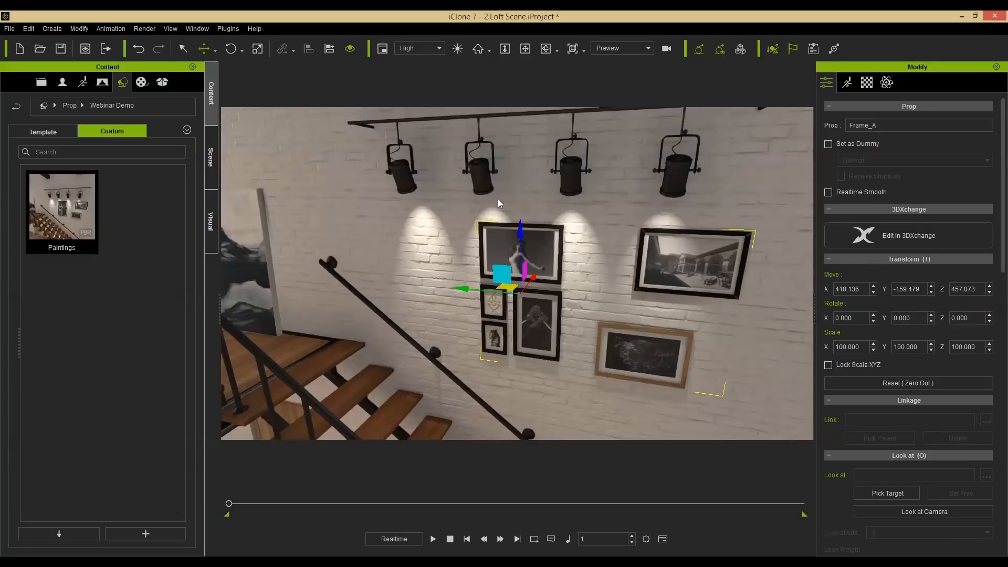
Select the spotlight track above the stair-wall frames and move it with the Move tool.
left_click(477, 168)
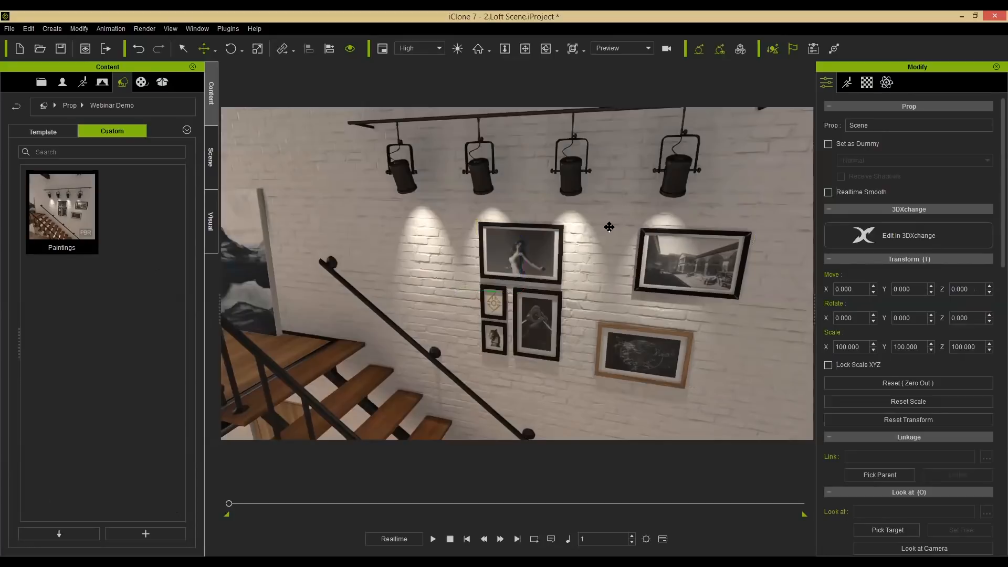
left_click_drag(463, 257, 453, 292, "alt")
left_click(517, 199)
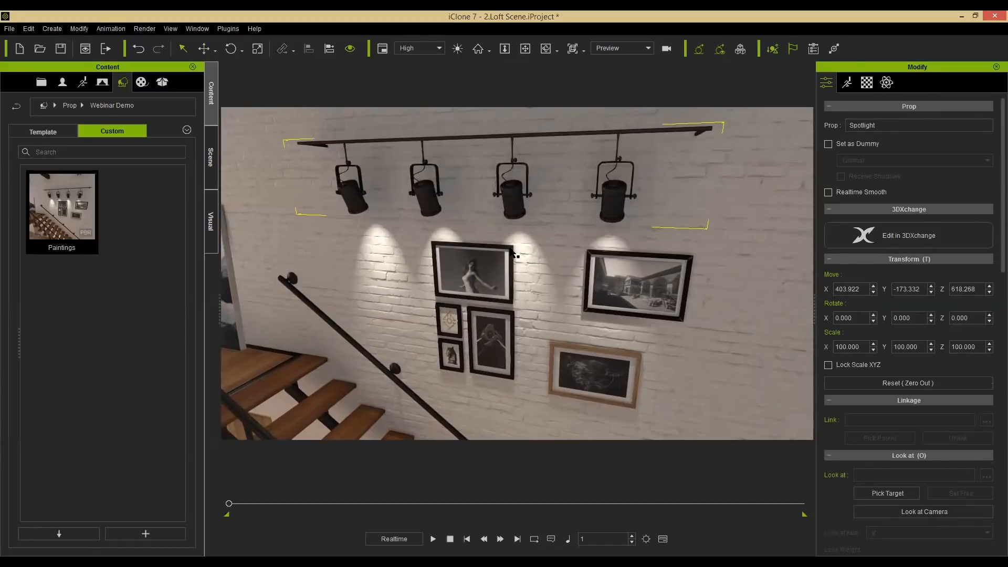
key("w")
left_click_drag(462, 248, 488, 141, "alt")
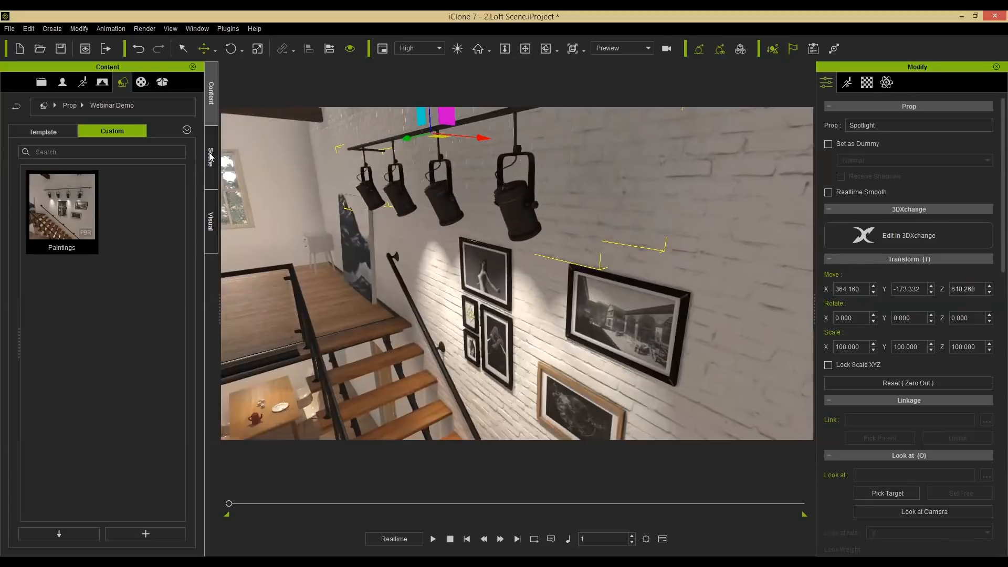
Examine the Spotlight group and its child lights in the scene tree.
left_click(211, 157)
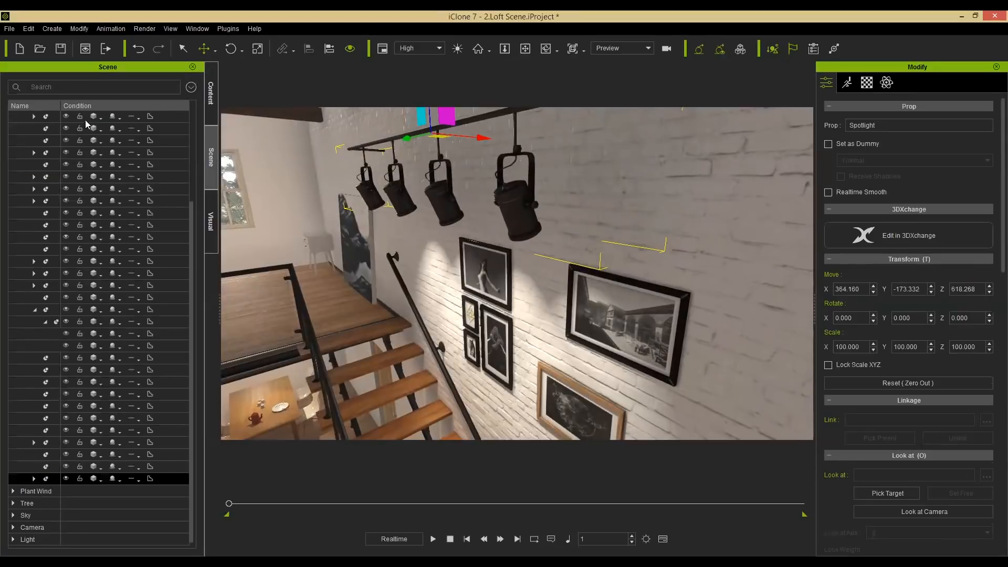
left_click_drag(59, 105, 128, 104)
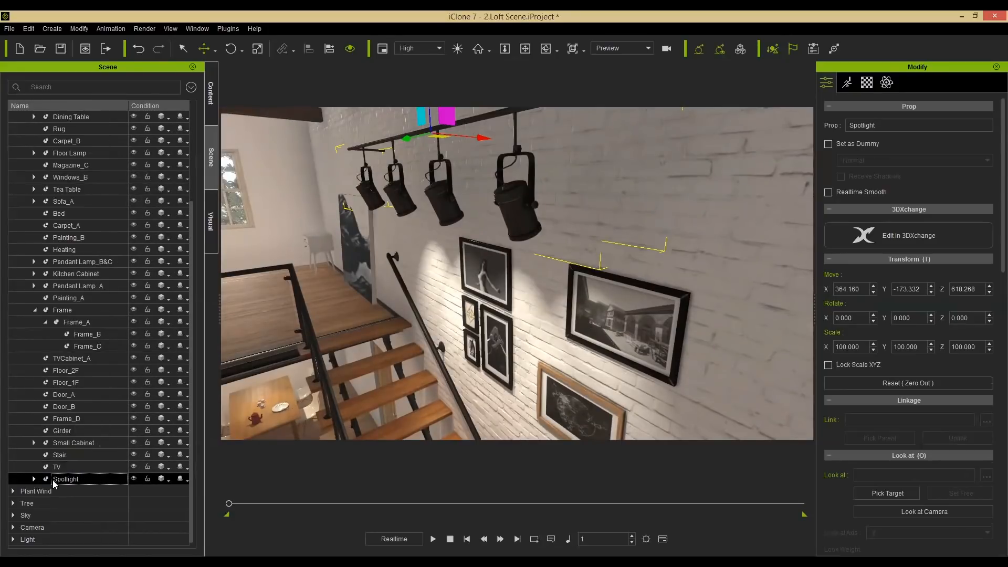
left_click(34, 479)
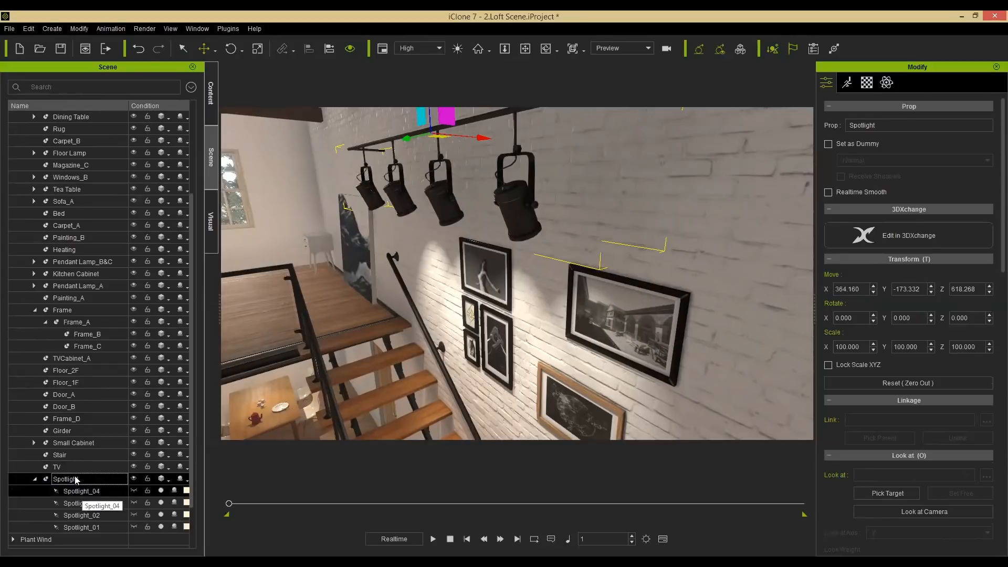
Save the selected spotlight track into Webinar Demo as a custom prop named Lights.
left_click(211, 94)
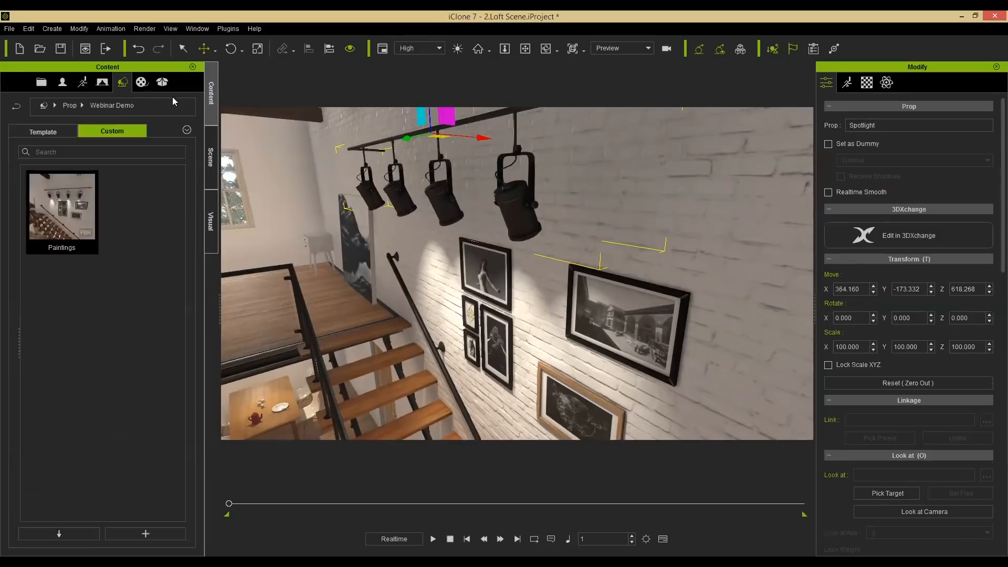
left_click(145, 533)
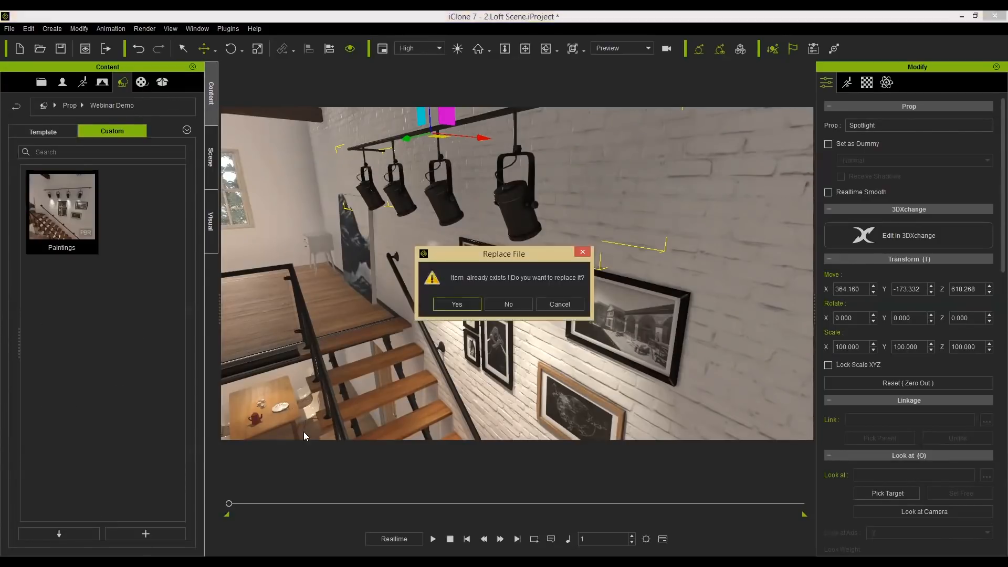
left_click(554, 301)
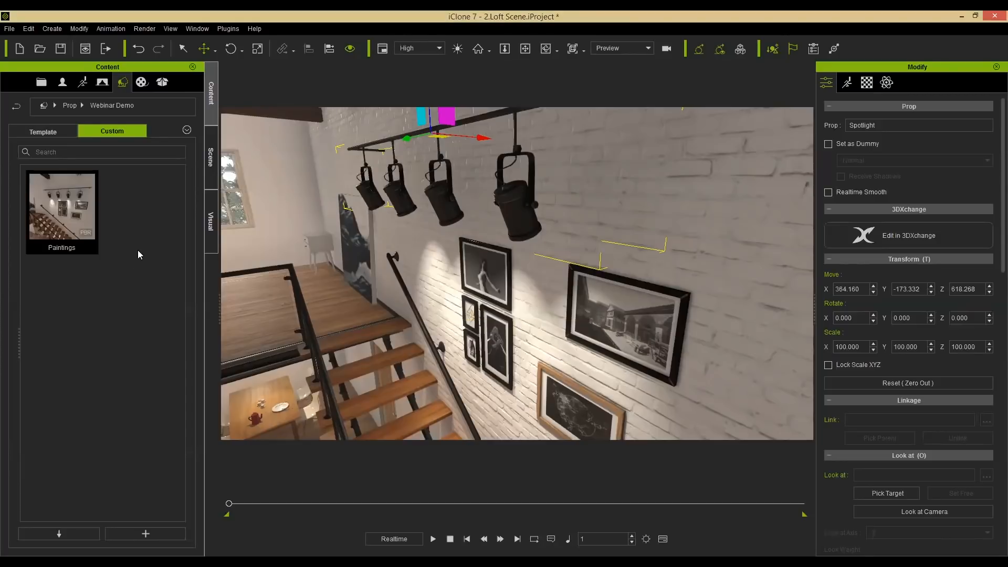
left_click(131, 256)
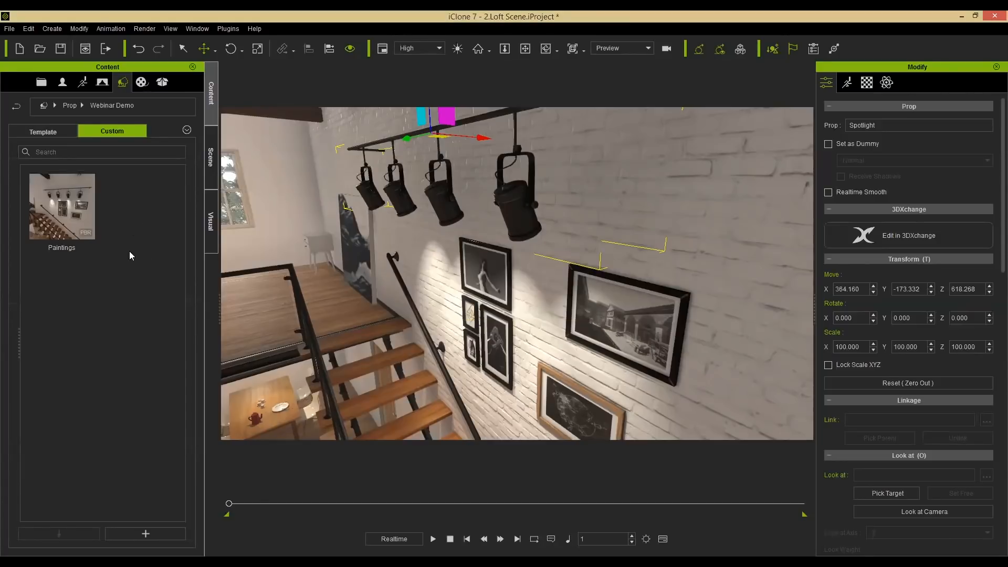
left_click(149, 533)
type("Lights")
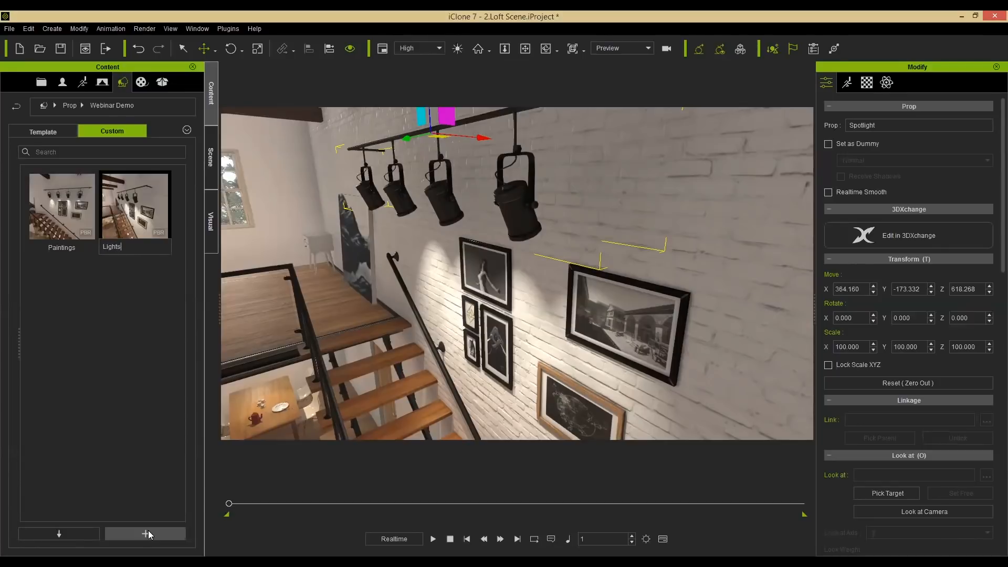
key("Return")
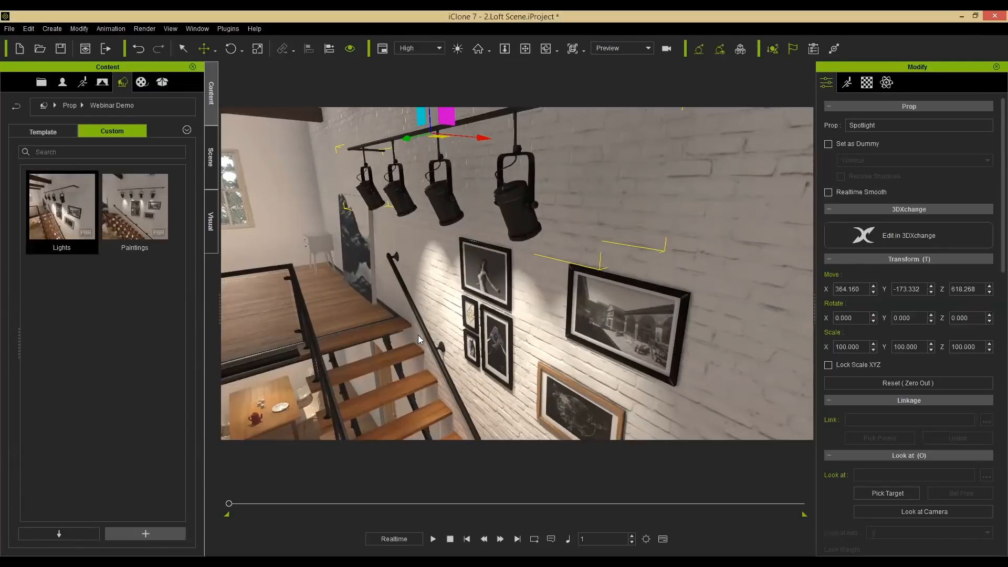
Select the large pendant lamp above the living room and inspect its attached spotlights in the scene tree.
left_click_drag(408, 229, 419, 291)
middle_click_drag(266, 335, 661, 314)
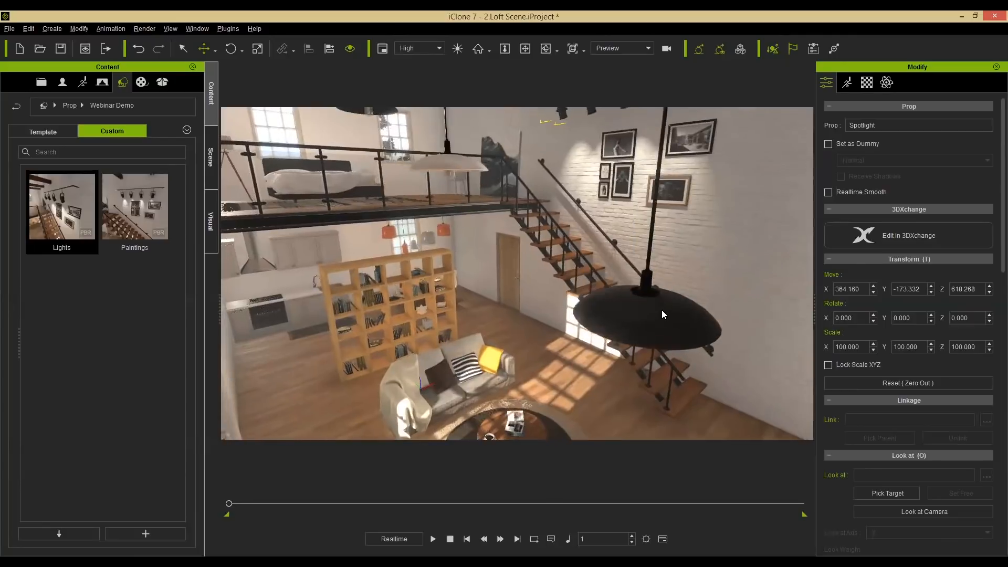
left_click(662, 311)
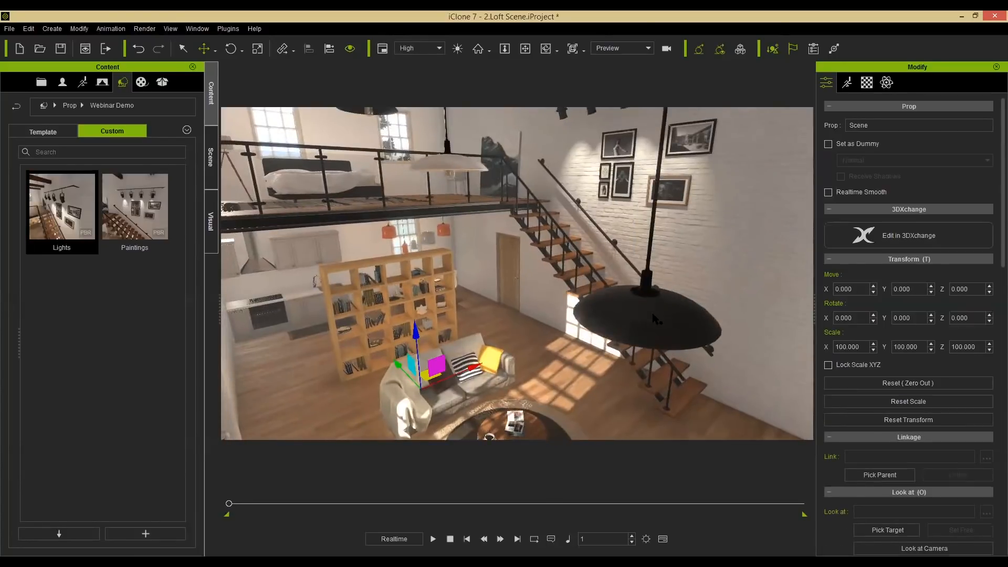
left_click(655, 317)
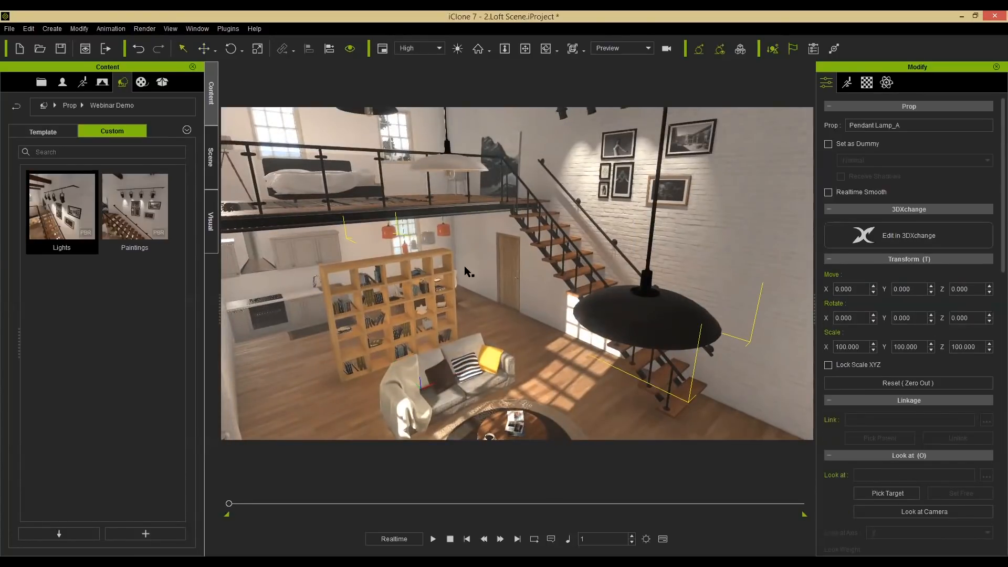
right_click_drag(495, 228, 320, 205, "alt")
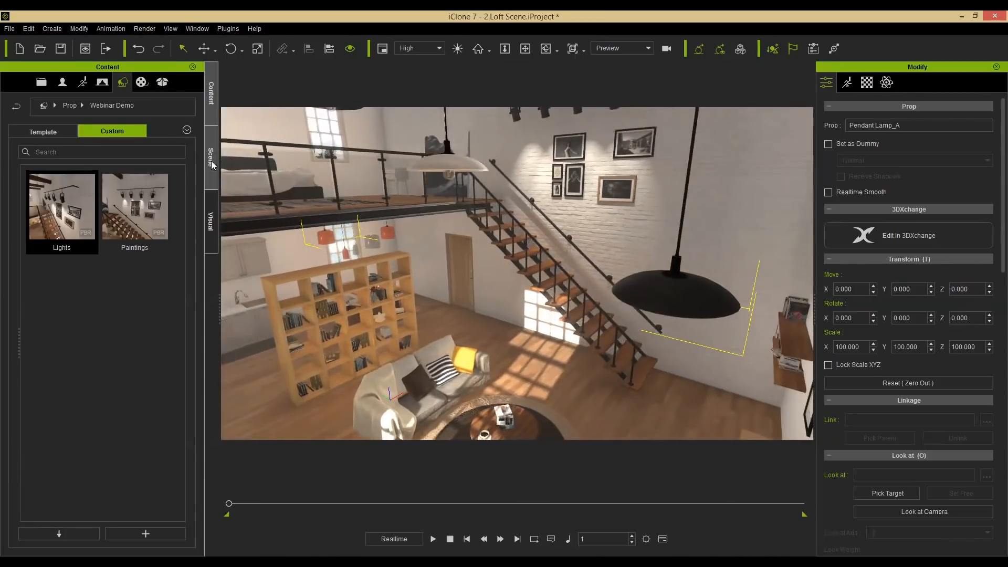
left_click(211, 160)
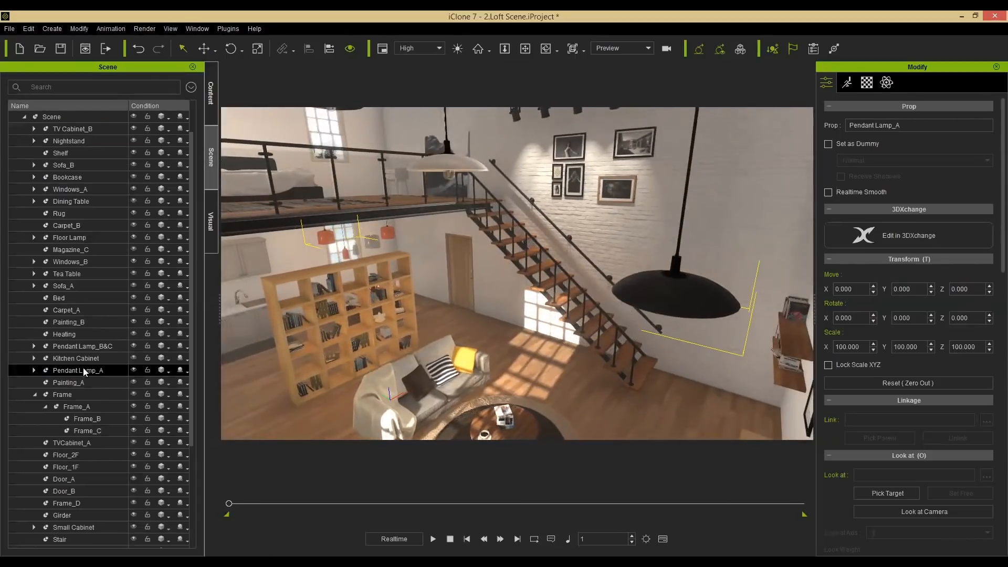
left_click(35, 371)
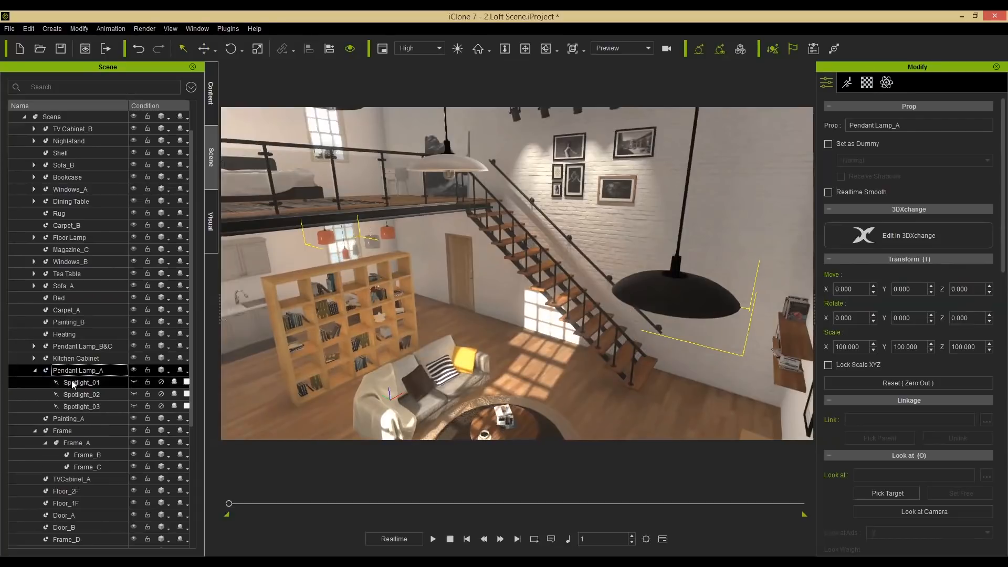
left_click(71, 381)
left_click(81, 395)
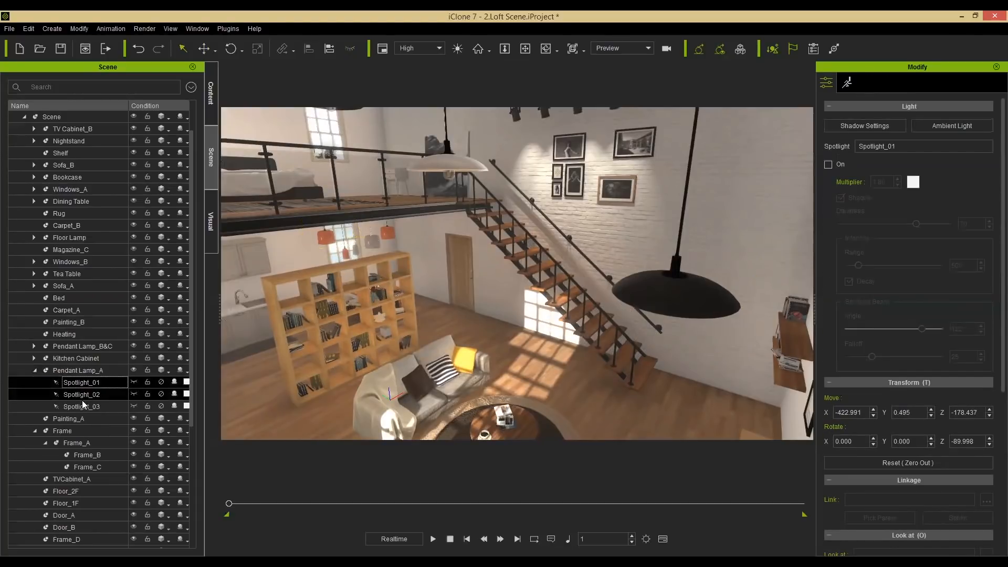
left_click(84, 382)
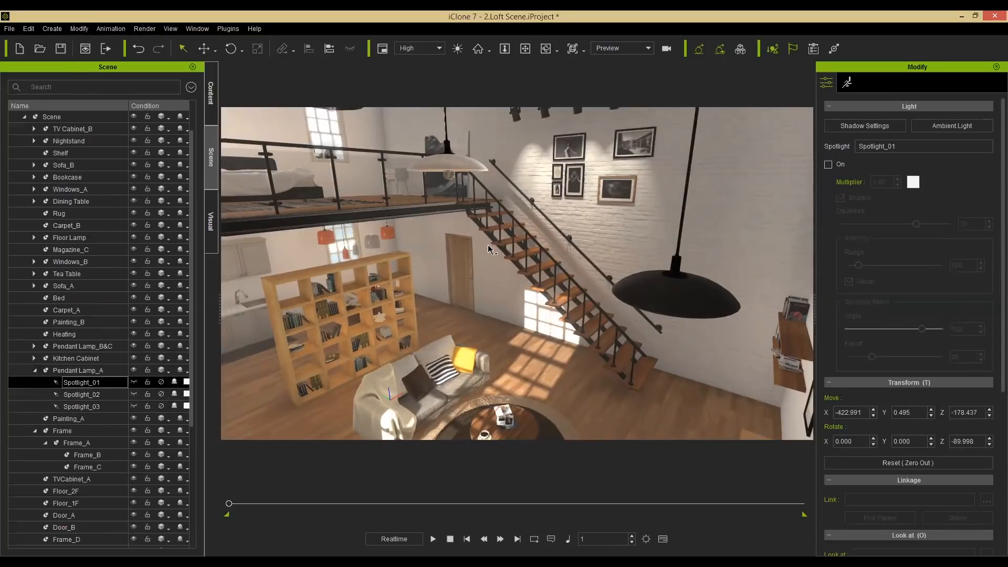
left_click(84, 373)
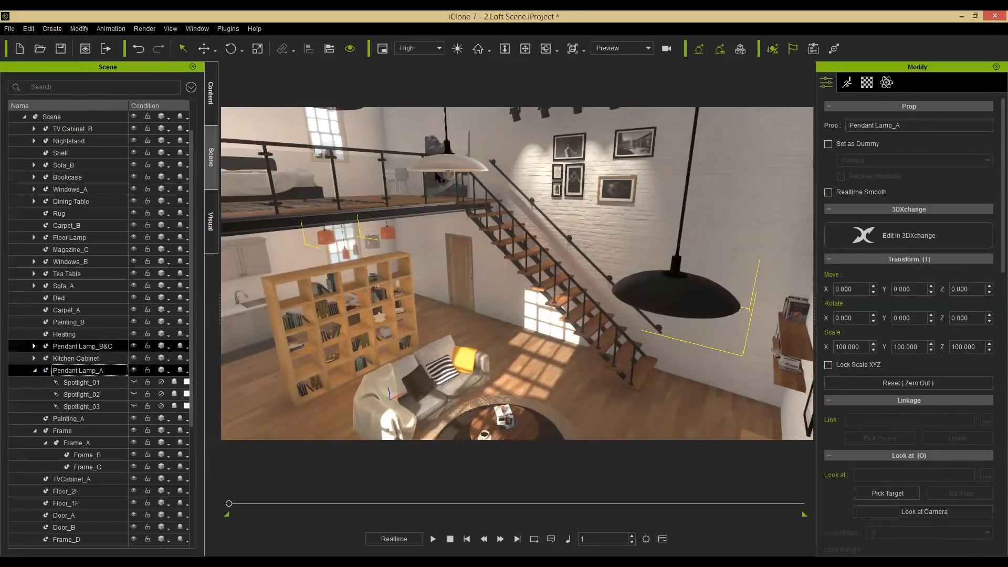
Save Pendant Lamp_A into Webinar Demo as a custom prop named Pendants.
middle_click_drag(498, 234, 485, 305, "alt")
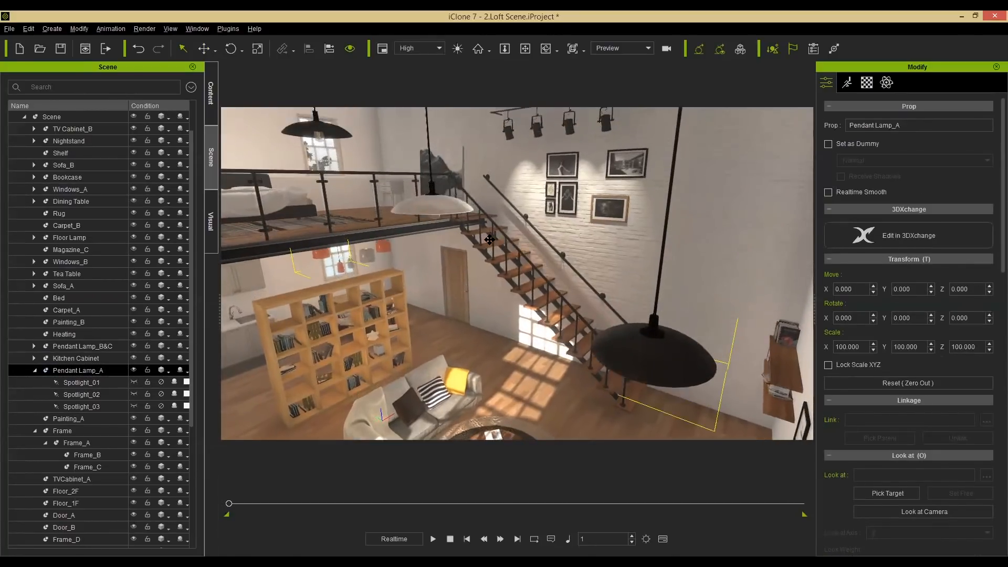
middle_click_drag(240, 171, 245, 173, "alt")
left_click(215, 99)
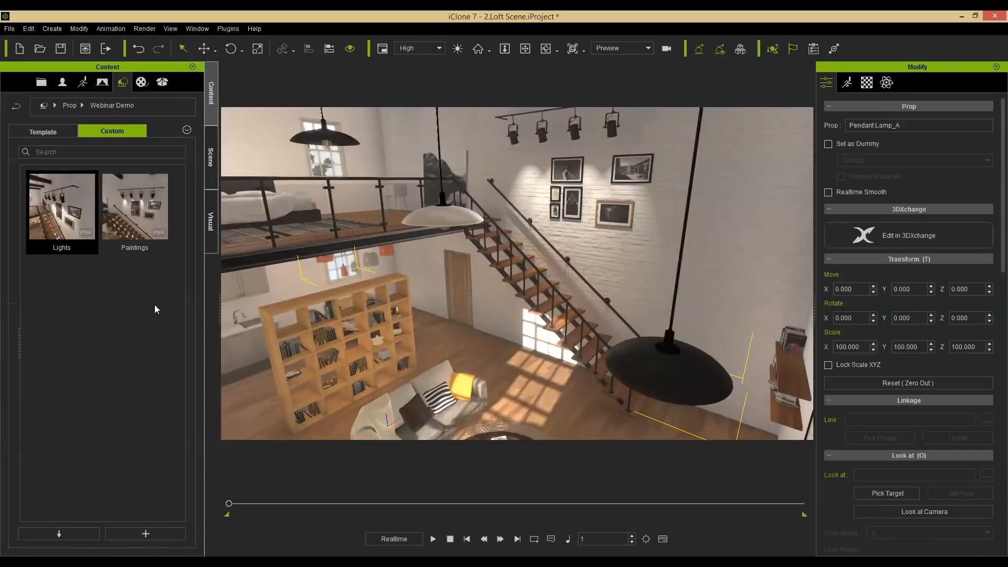
left_click(139, 519)
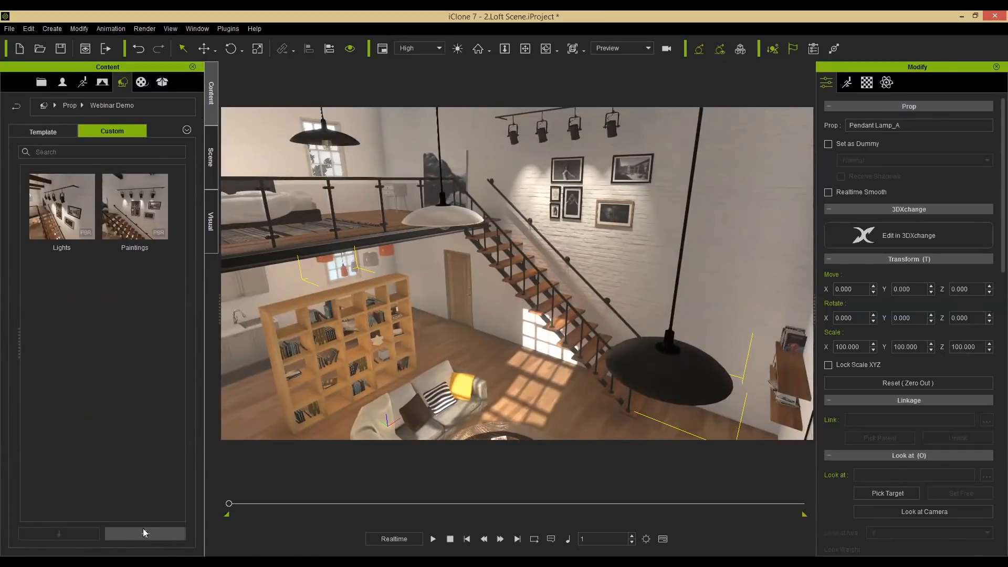
left_click(145, 532)
type("Penda")
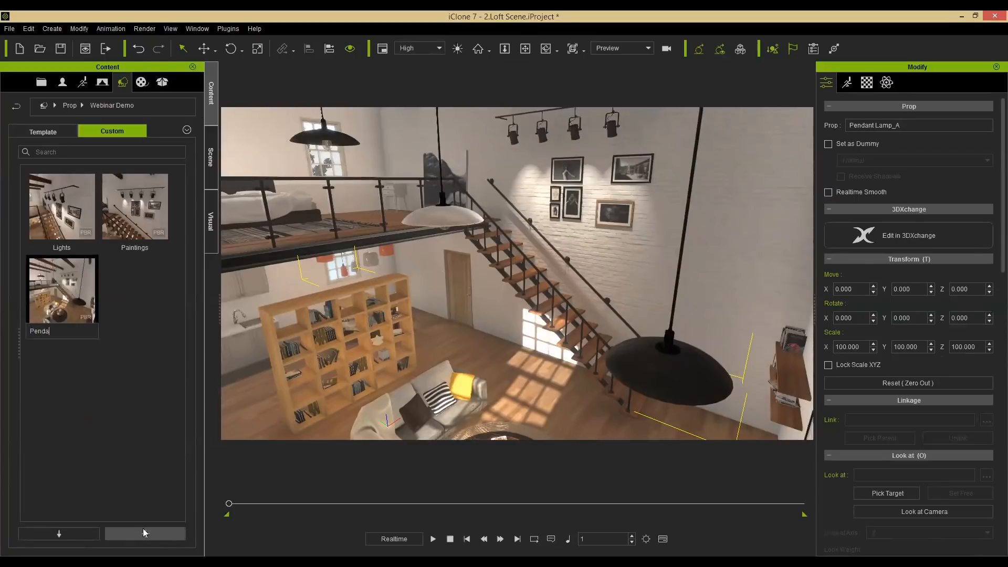
type("nts")
key("Return")
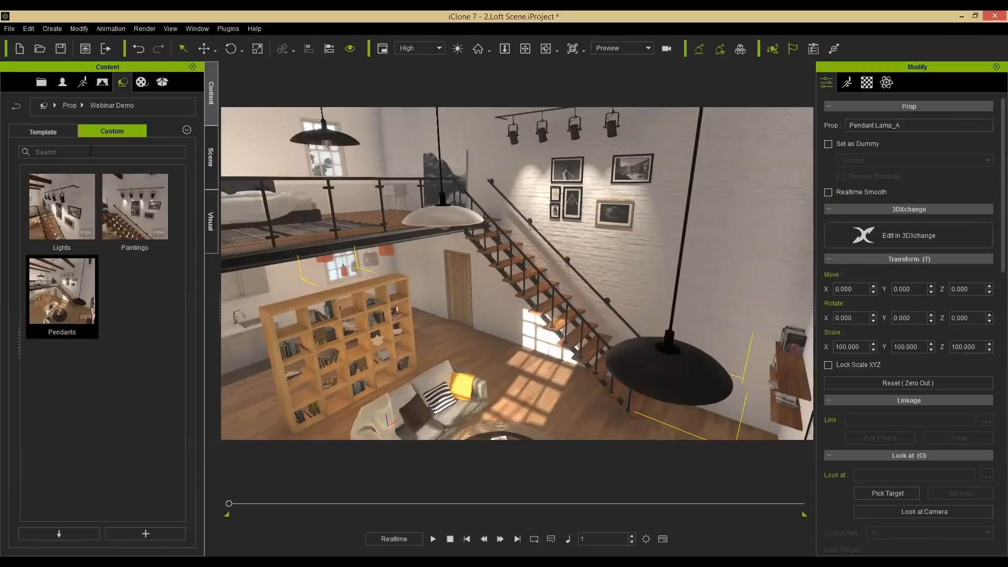
Open the custom Scene Setup project from the scene library, discarding the current project without saving.
left_click(41, 84)
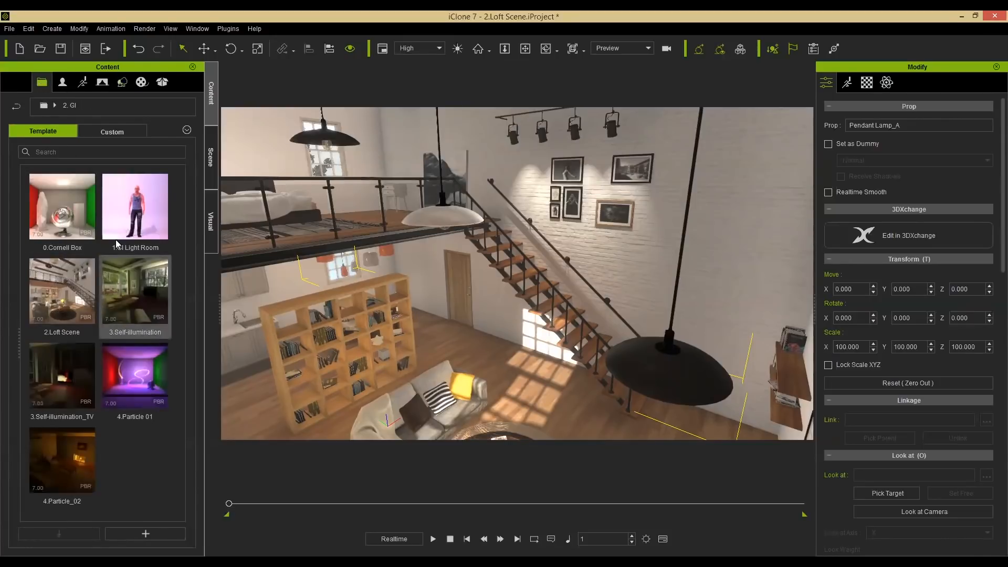
left_click(119, 135)
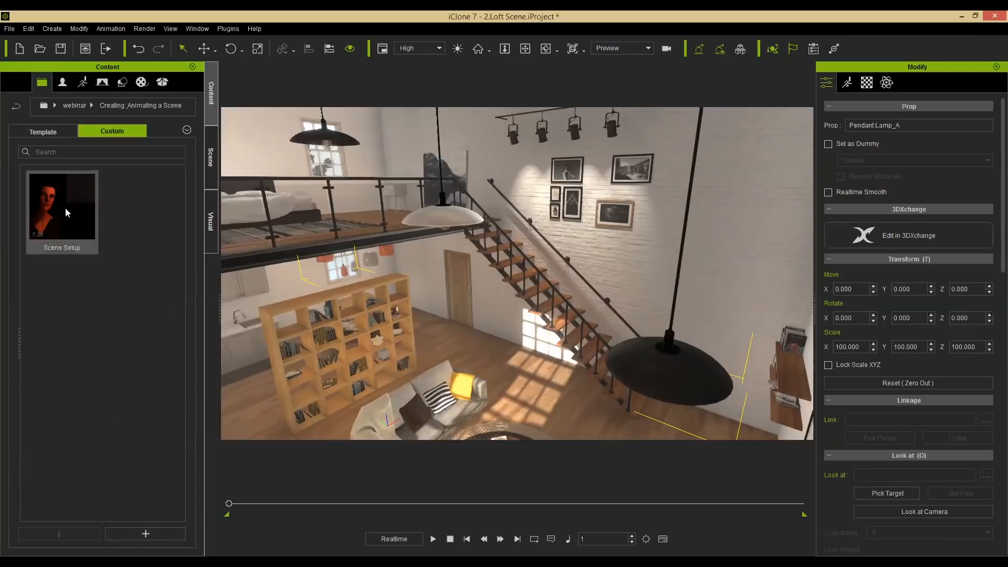
left_click_drag(517, 343, 517, 343)
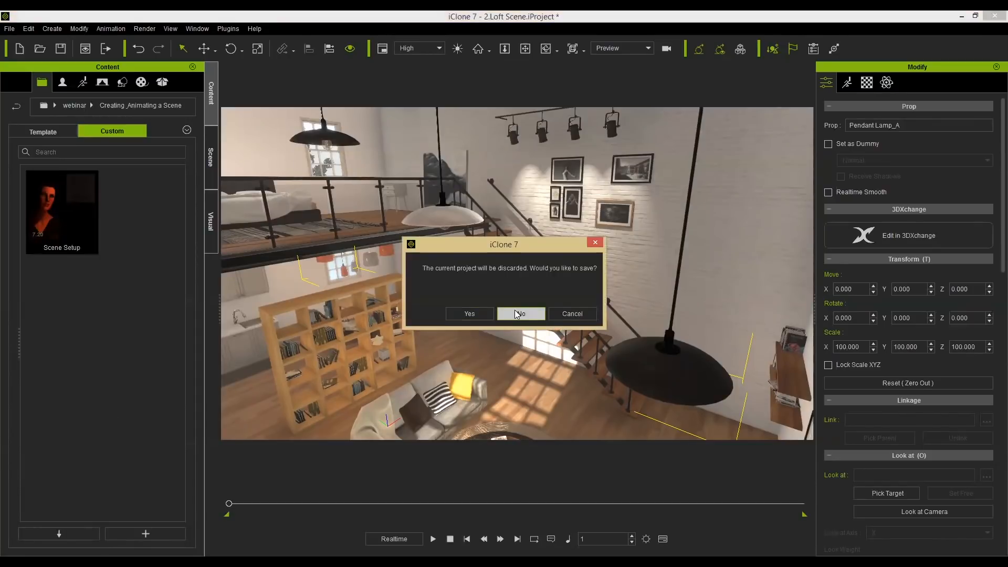
left_click(514, 310)
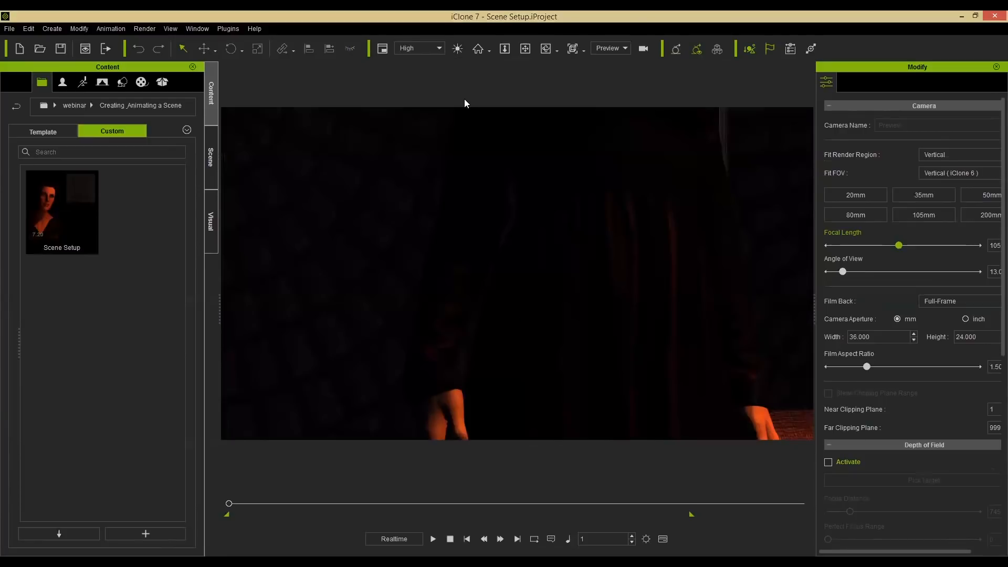
Turn on the auxiliary light and navigate the viewport to the dome-patterned wall with the painting.
left_click(458, 48)
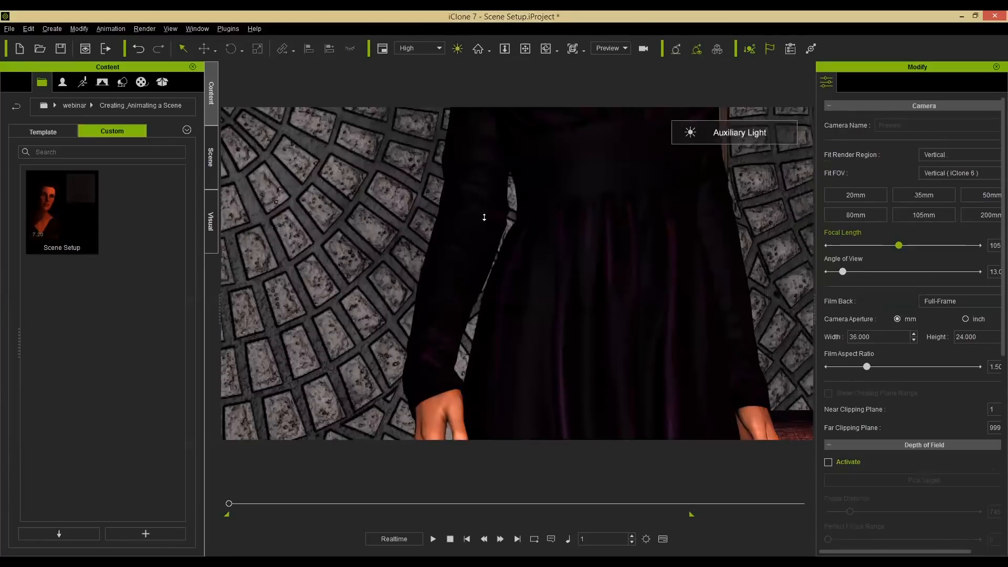
scroll(561, 202, "down", 5)
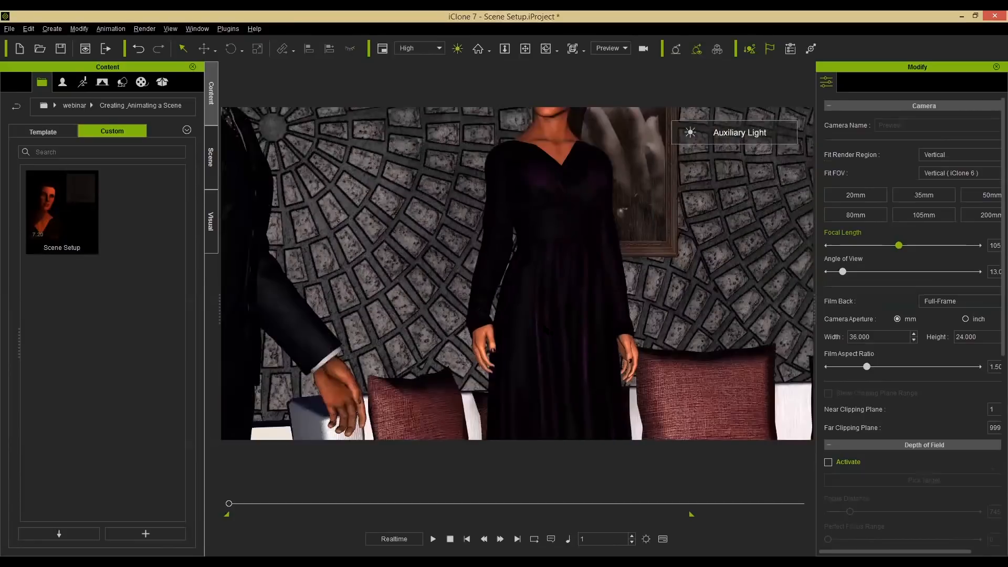
middle_click_drag(561, 202, 569, 199)
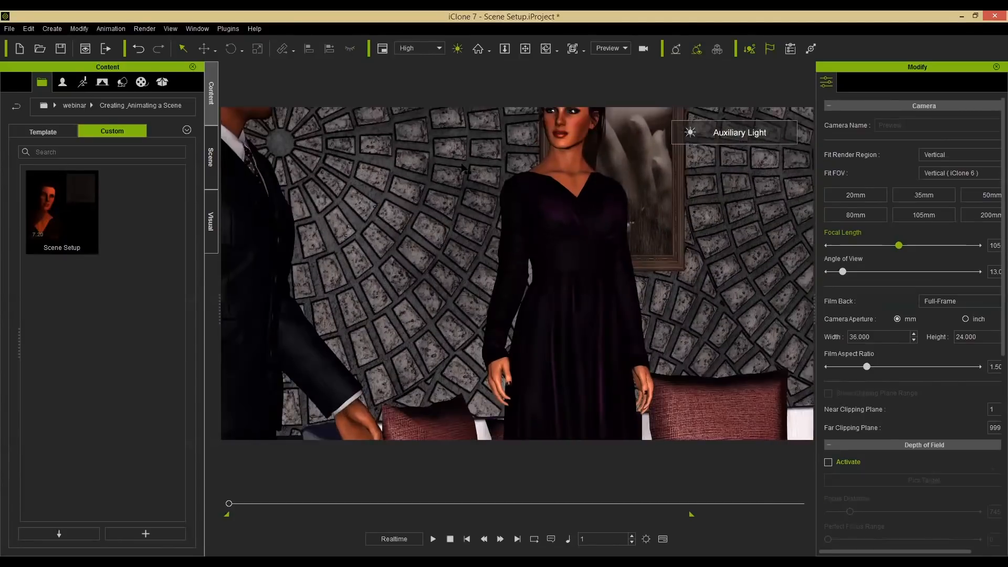
left_click(498, 215)
middle_click_drag(491, 218, 584, 308)
scroll(756, 345, "down", 2)
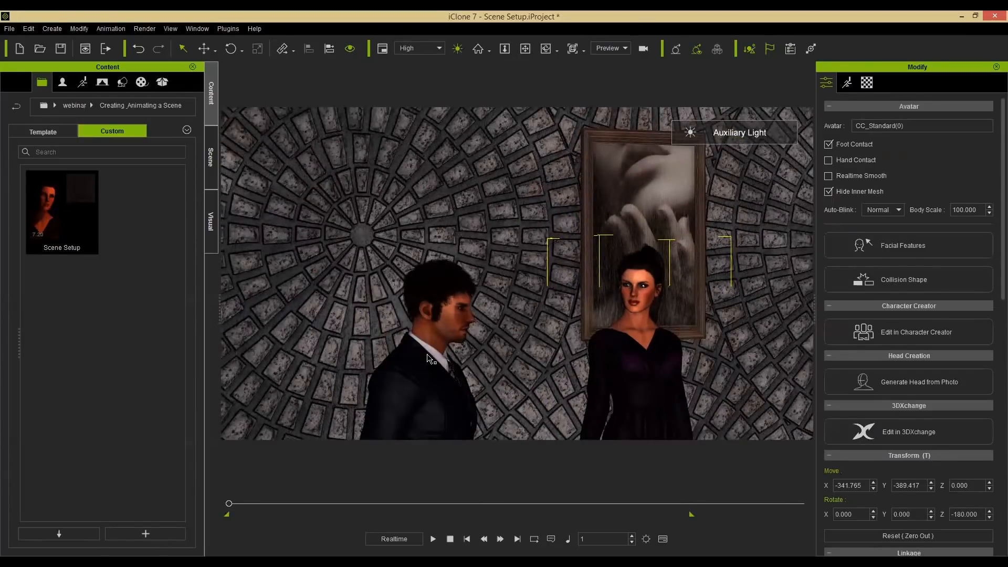
middle_click_drag(370, 284, 536, 291, "alt")
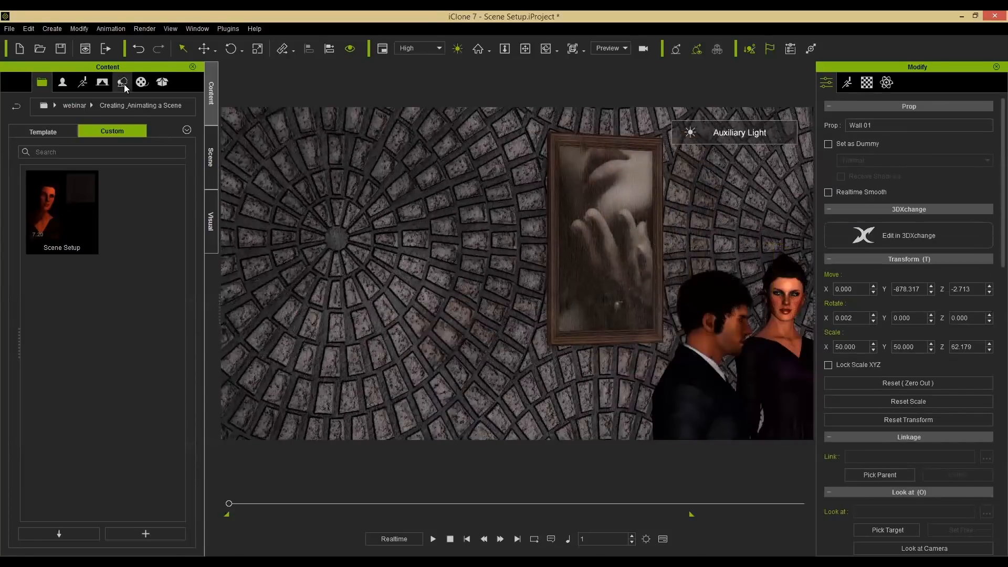
Load the Paintings custom prop from the Webinar Demo library into the scene and focus on it.
left_click(122, 82)
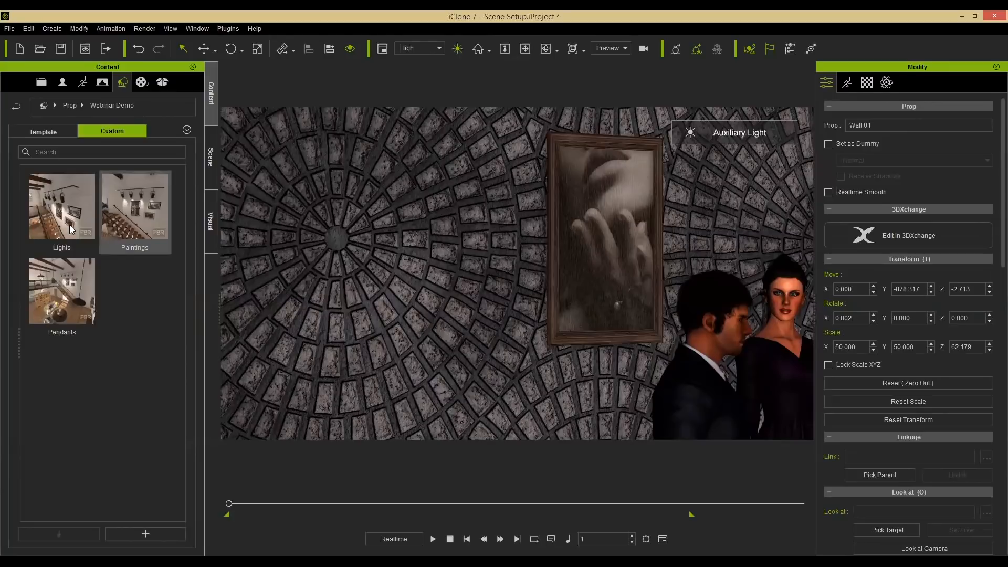
double_click(136, 214)
mouse_move(477, 300)
left_mouse_down("alt")
mouse_move(483, 328)
mouse_move(497, 335)
left_mouse_up("alt")
scroll(497, 336, "down", 3)
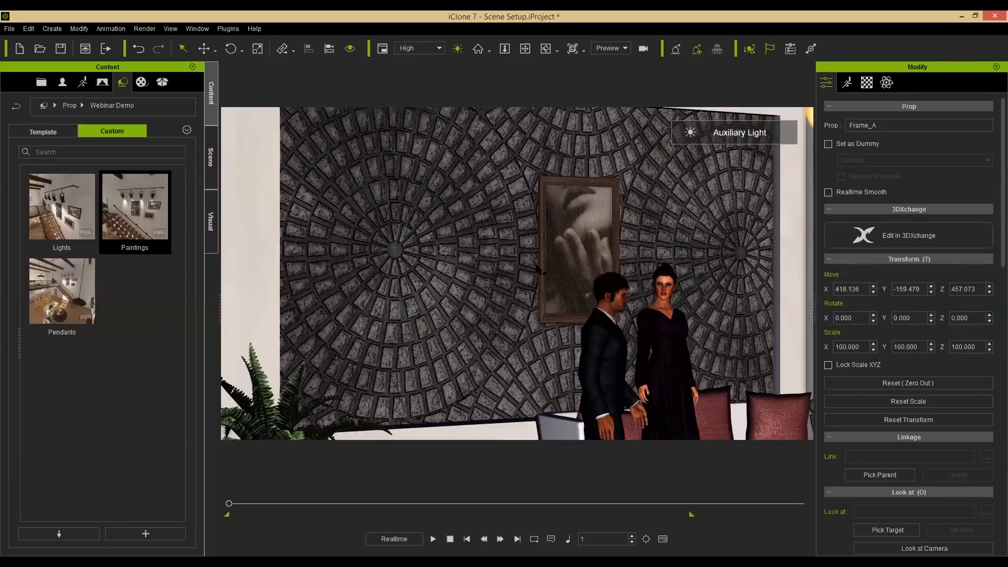
key("f")
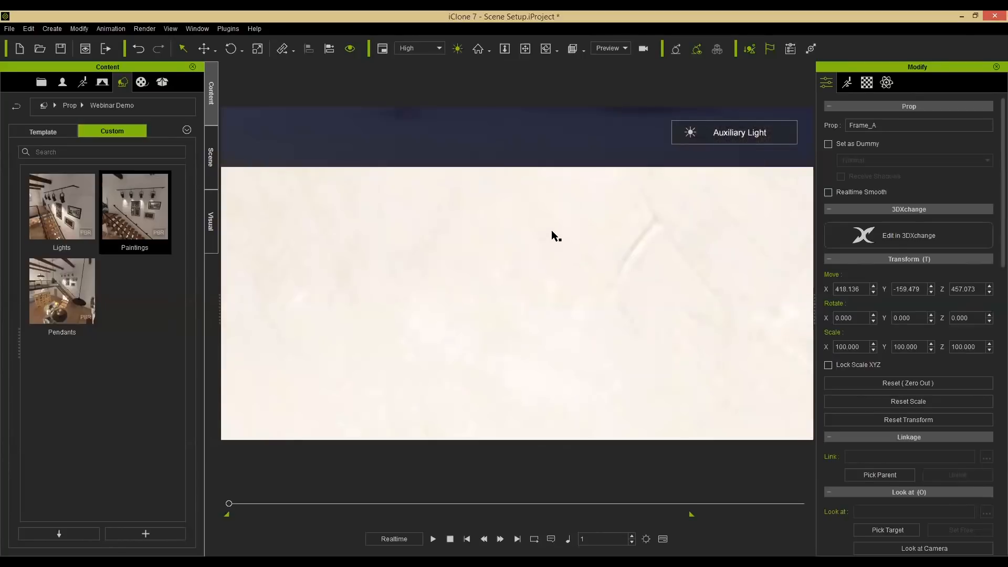
Reset the Paintings frame group's position to zero.
scroll(538, 250, "up", 4)
mouse_move(658, 216)
left_mouse_down("alt")
mouse_move(705, 213)
mouse_move(647, 244)
mouse_move(456, 248)
mouse_move(338, 232)
mouse_move(565, 232)
left_mouse_up("alt")
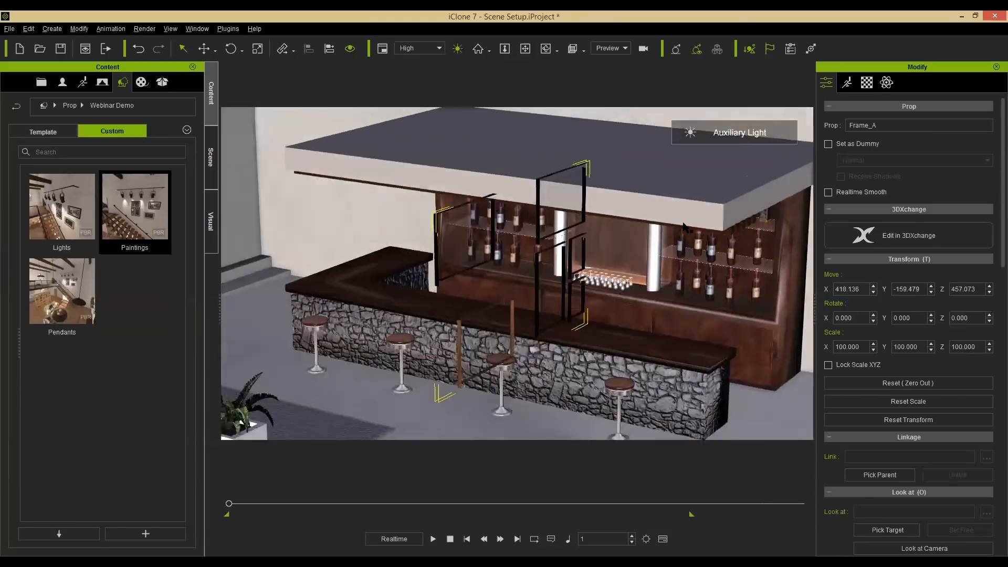
mouse_move(684, 227)
left_mouse_down("alt")
mouse_move(597, 270)
mouse_move(586, 224)
left_mouse_up("alt")
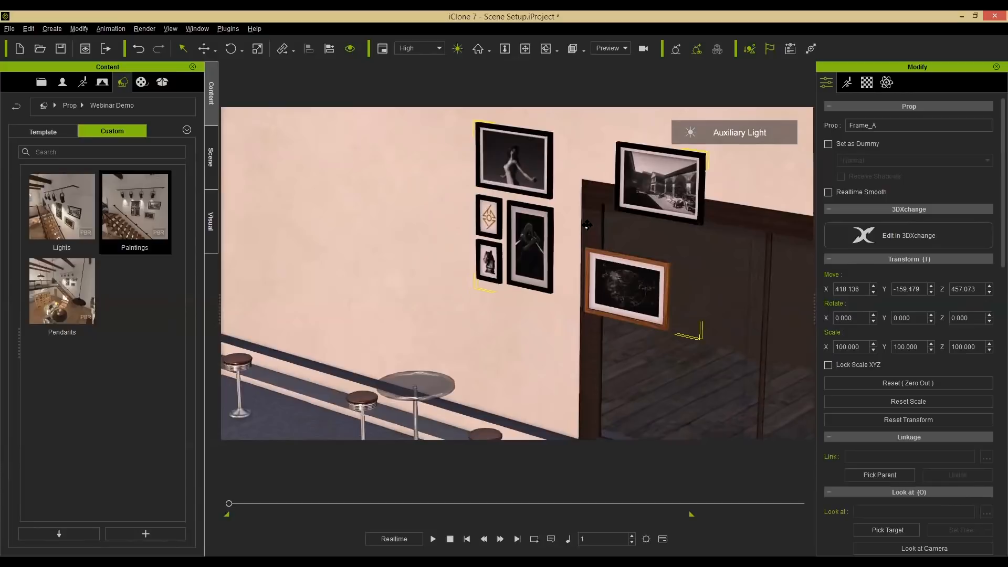
scroll(863, 265, "down", 2)
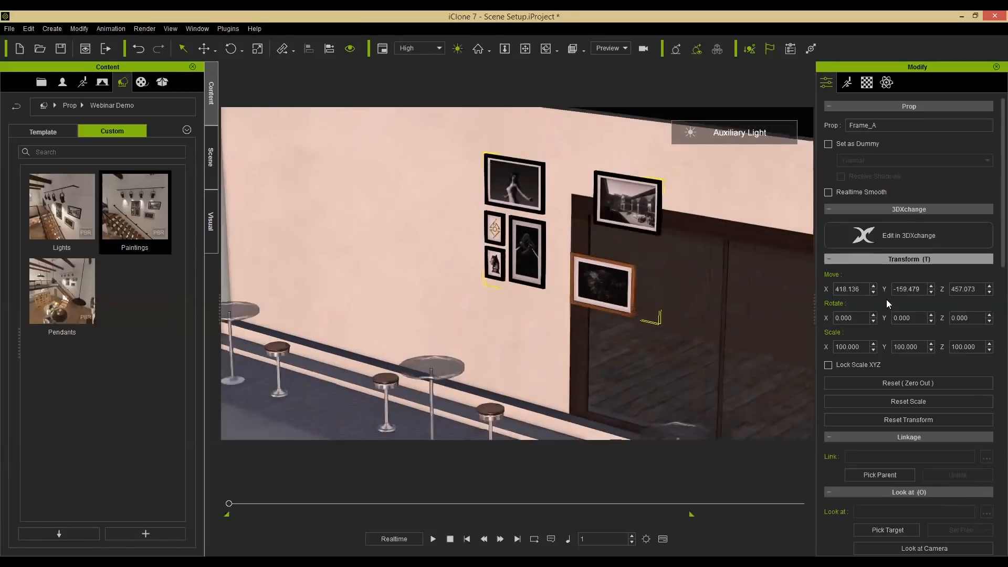
left_click(911, 385)
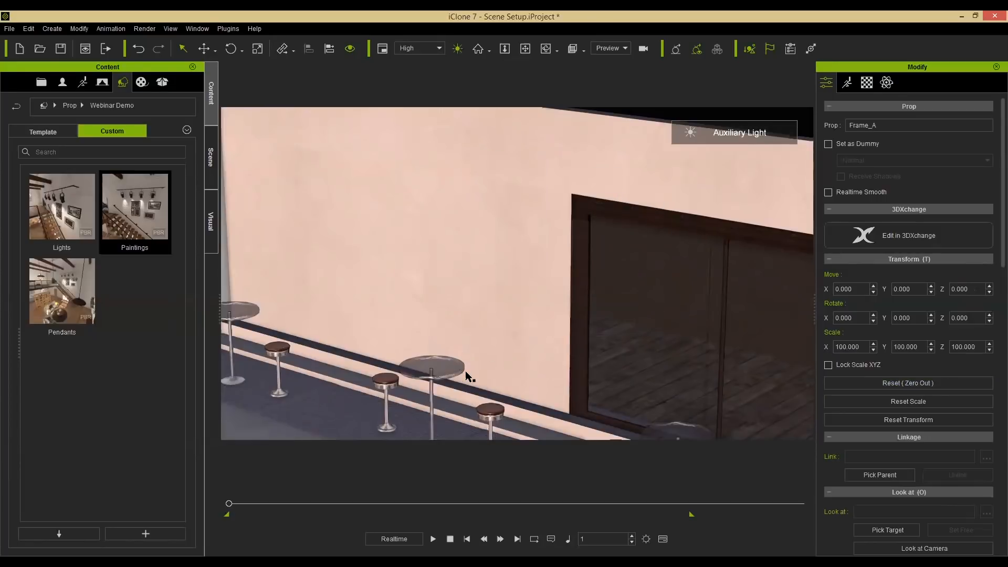
Set the frame group's Z rotation to 90 degrees.
key("Home")
right_click_drag(493, 187, 532, 304)
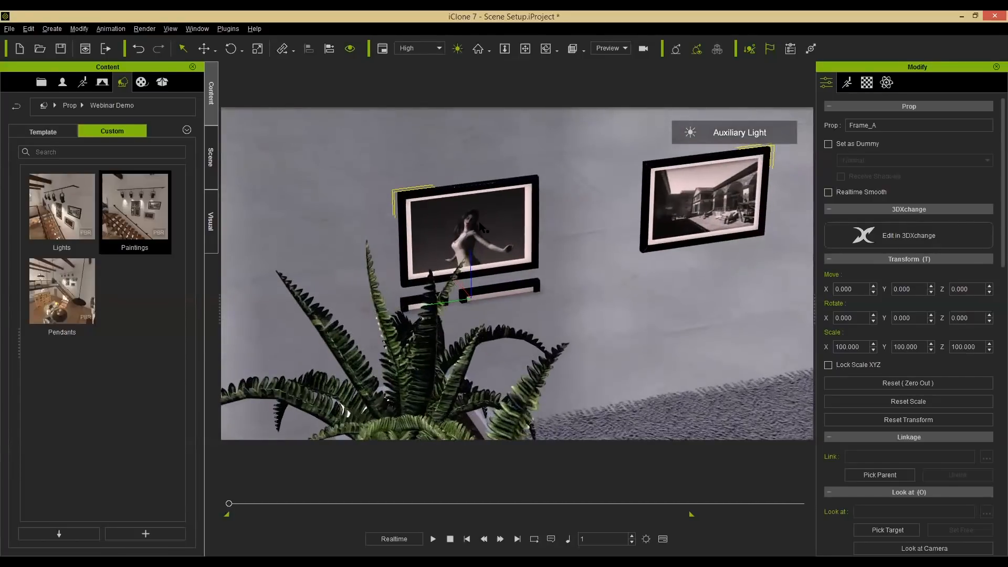
scroll(517, 273, "up", 3)
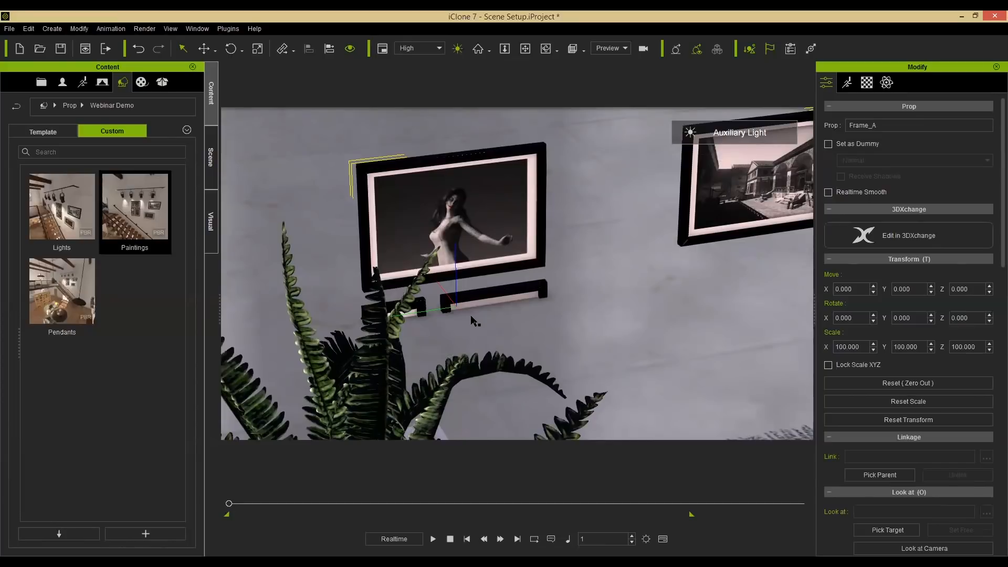
mouse_move(588, 215)
right_mouse_down("alt")
mouse_move(596, 270)
mouse_move(589, 223)
right_mouse_up("alt")
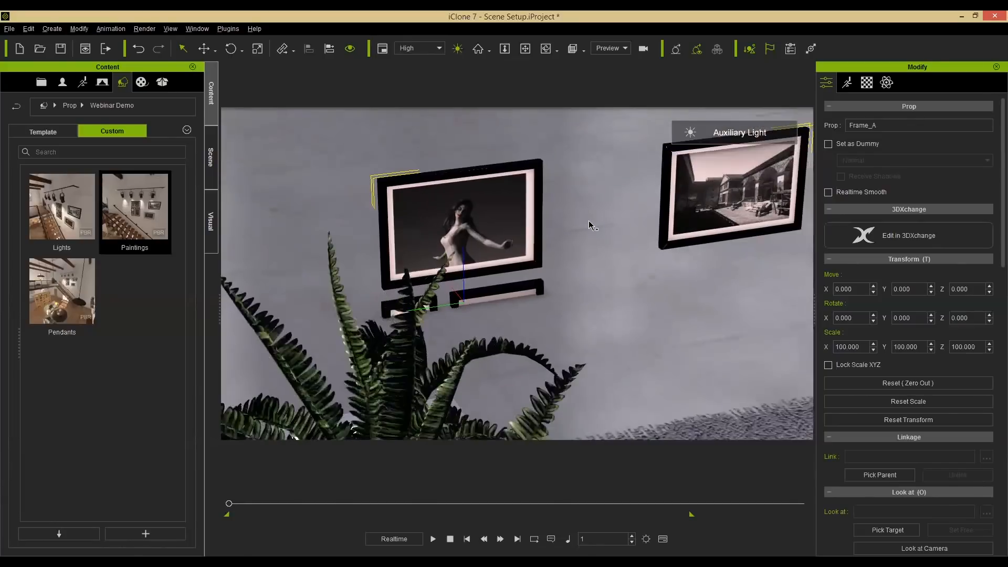
mouse_move(521, 298)
middle_mouse_down("alt")
mouse_move(639, 226)
mouse_move(648, 198)
middle_mouse_up("alt")
mouse_move(648, 197)
left_mouse_down("alt")
mouse_move(573, 315)
mouse_move(623, 252)
mouse_move(566, 301)
mouse_move(529, 301)
mouse_move(576, 283)
mouse_move(572, 294)
left_mouse_up("alt")
middle_click_drag(572, 295, 549, 252, "alt")
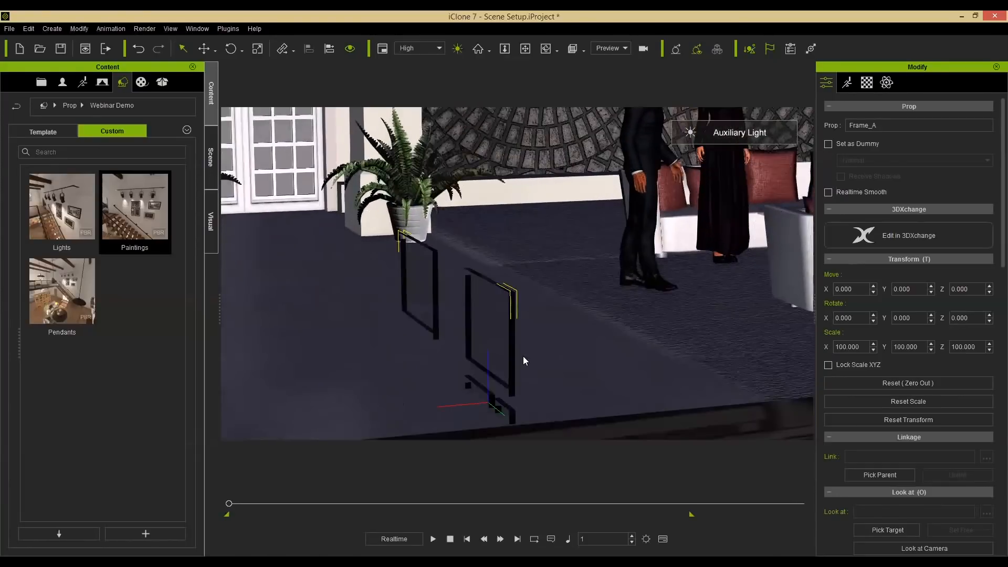
key("w")
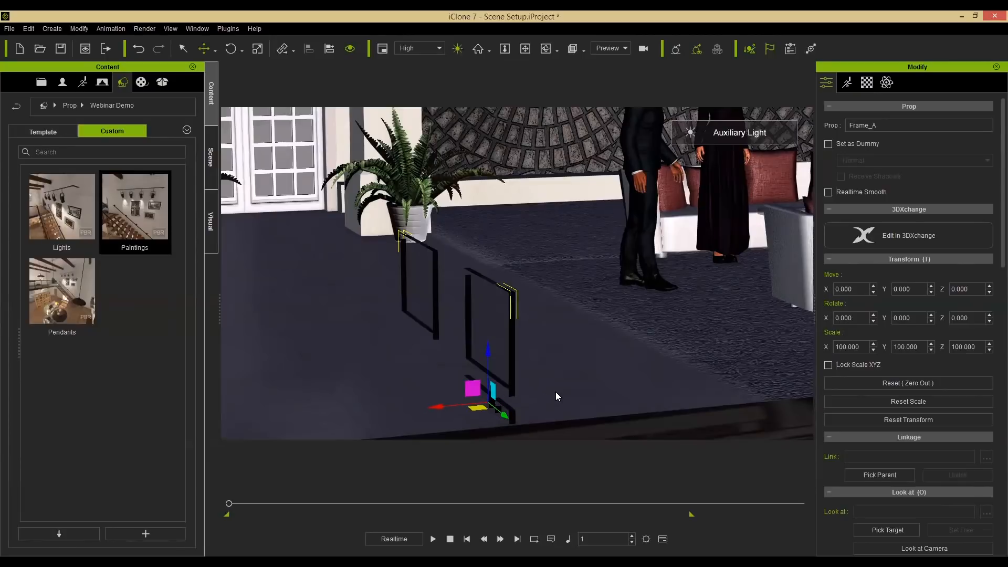
key("e")
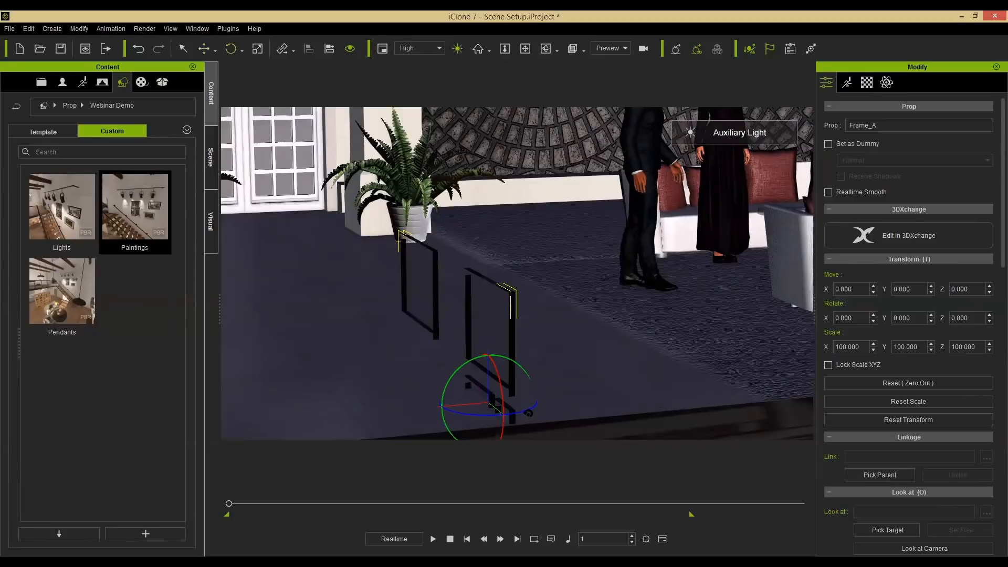
left_click_drag(988, 320, 983, 388)
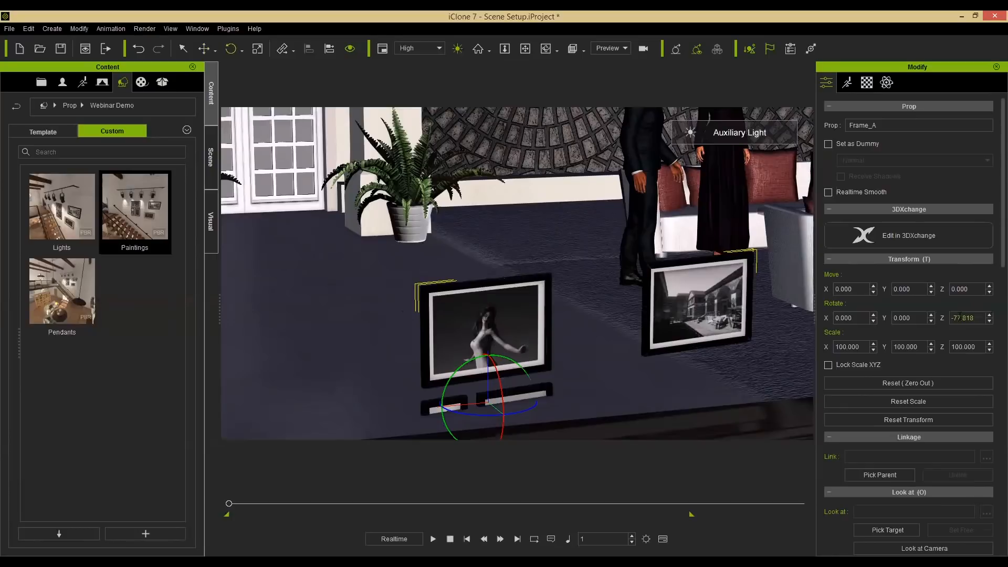
key("Return")
type("90")
key("Return")
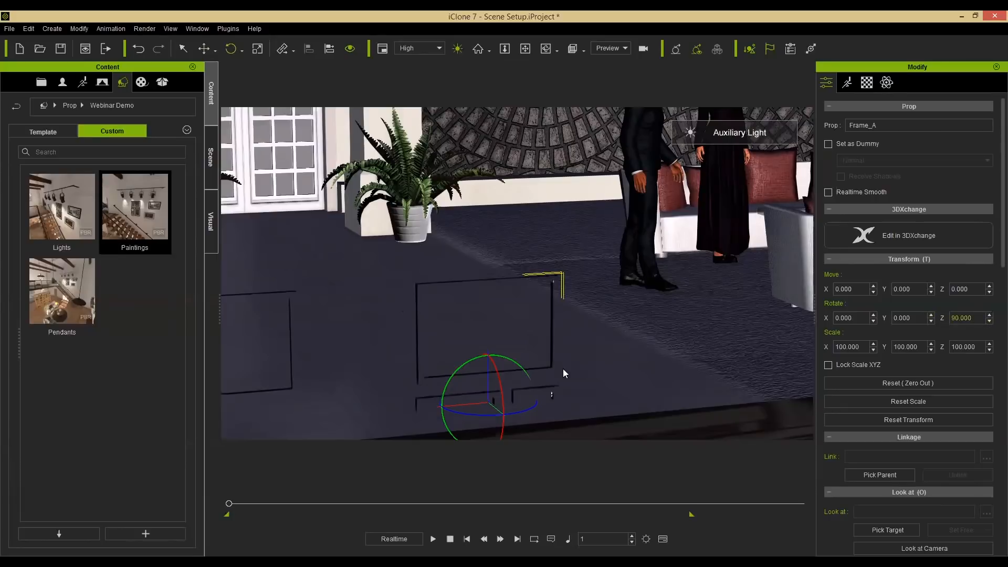
Set the frame group's Z rotation to 270 degrees.
right_click_drag(564, 334, 332, 310)
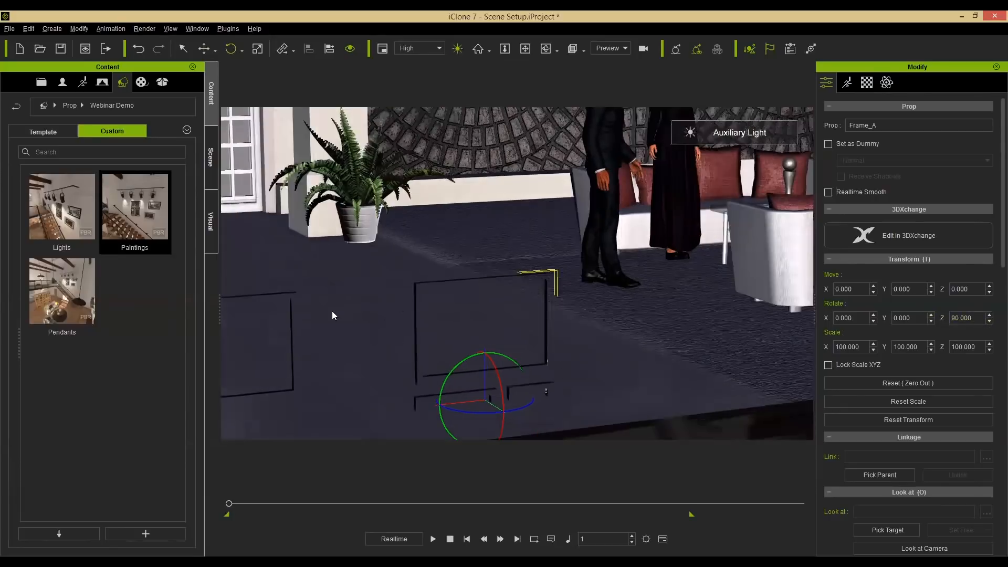
mouse_move(637, 330)
right_mouse_down()
mouse_move(477, 297)
mouse_move(181, 306)
mouse_move(808, 316)
right_mouse_up()
left_click_drag(980, 319, 908, 316)
type("270")
key("Return")
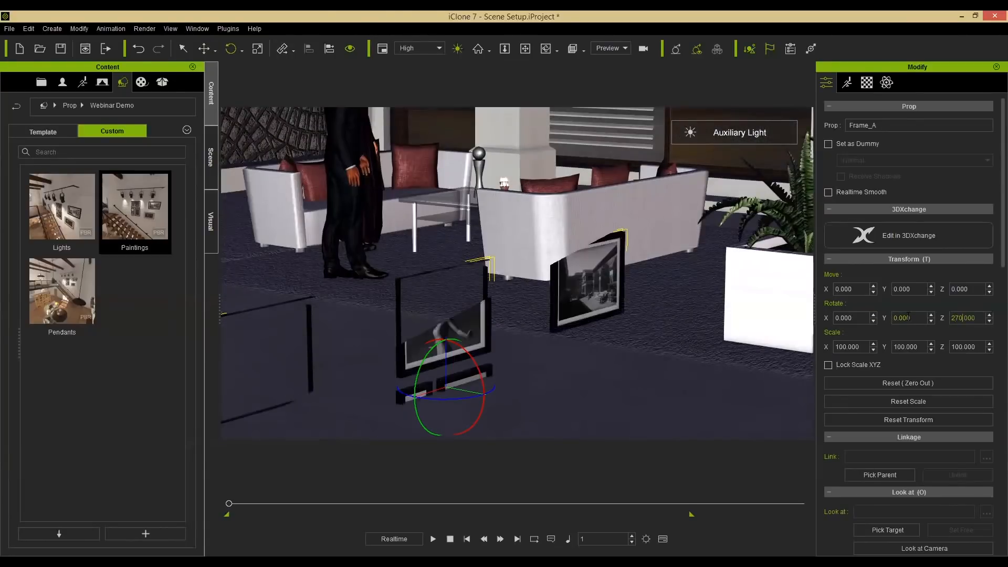
Move the frame group up off the floor to about 70 units high.
left_click_drag(531, 246, 623, 286, "alt")
key("w")
left_click_drag(600, 400, 451, 283, "alt")
mouse_move(426, 184)
right_mouse_down("alt")
mouse_move(440, 225)
mouse_move(512, 189)
right_mouse_up("alt")
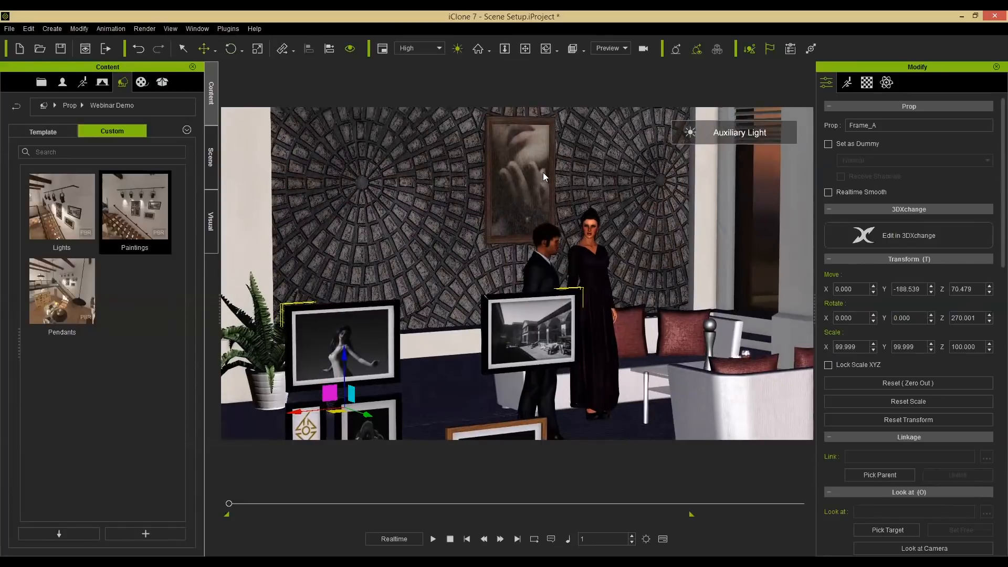
Align the frame group to the center of the large wall painting on X, Y and Z.
left_click(330, 49)
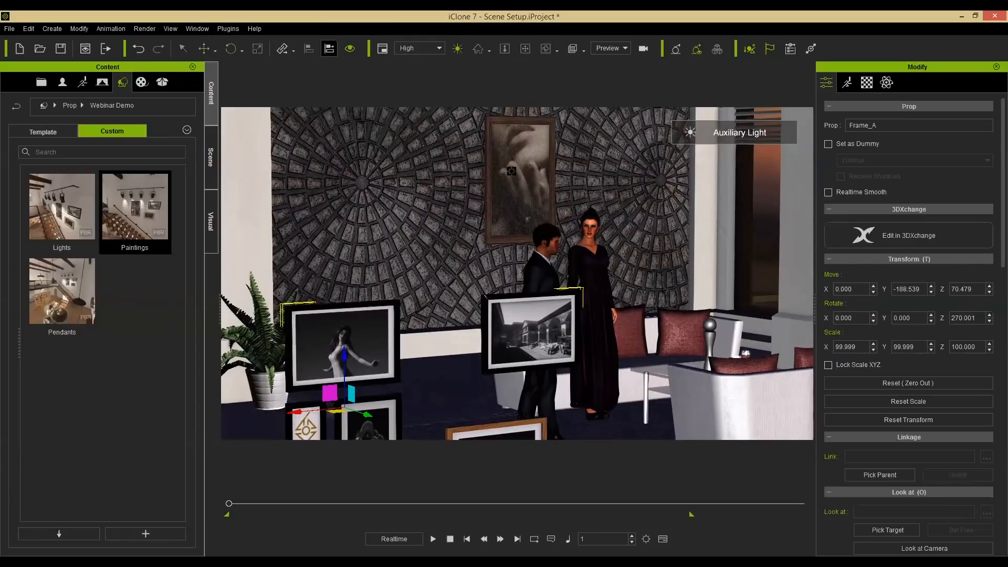
left_click(488, 259)
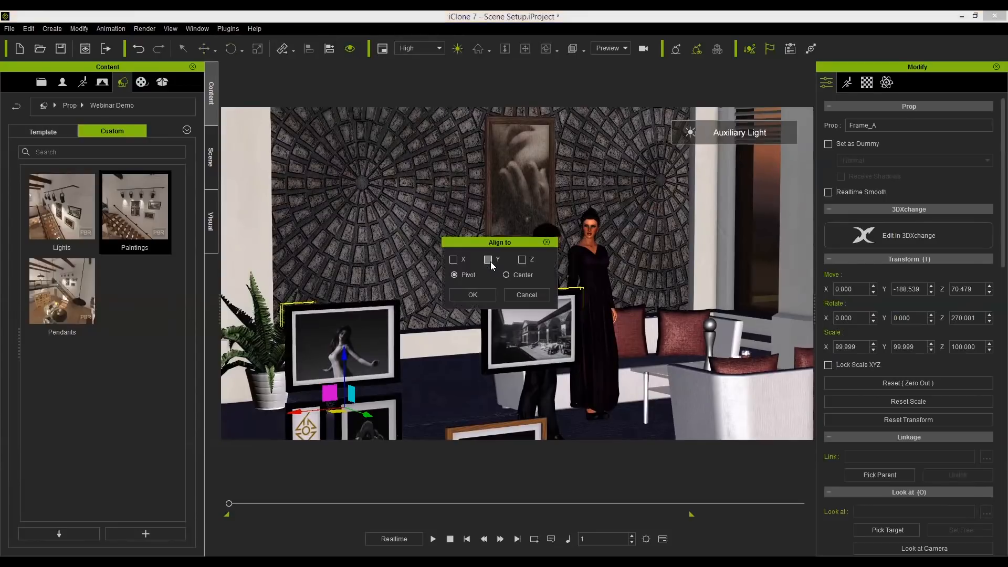
left_click(452, 259)
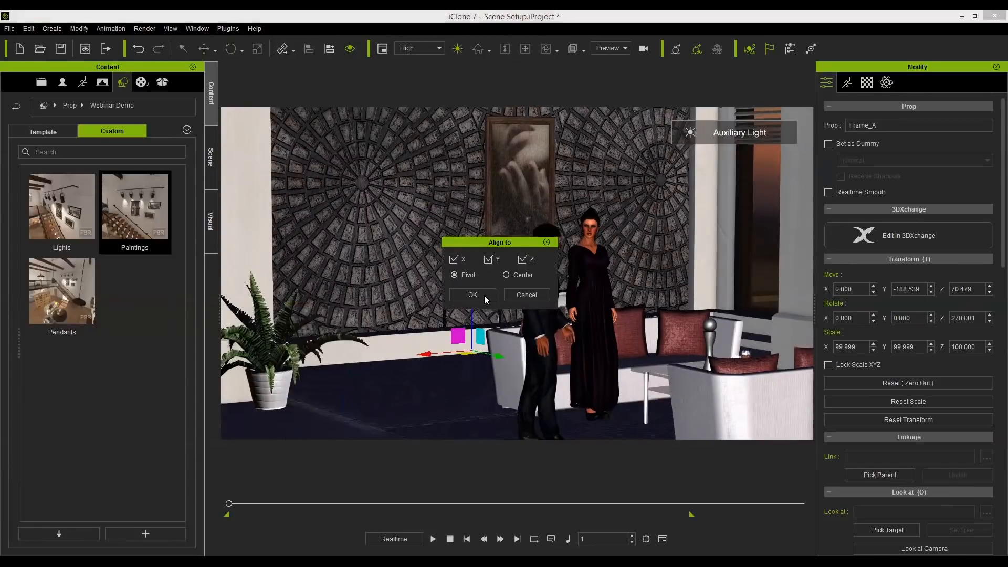
left_click(505, 276)
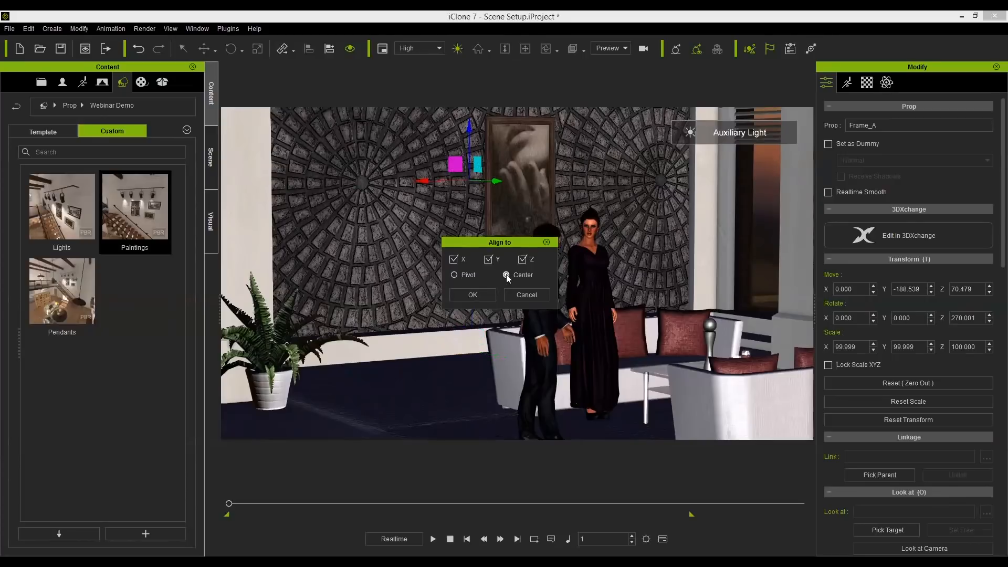
left_click(473, 294)
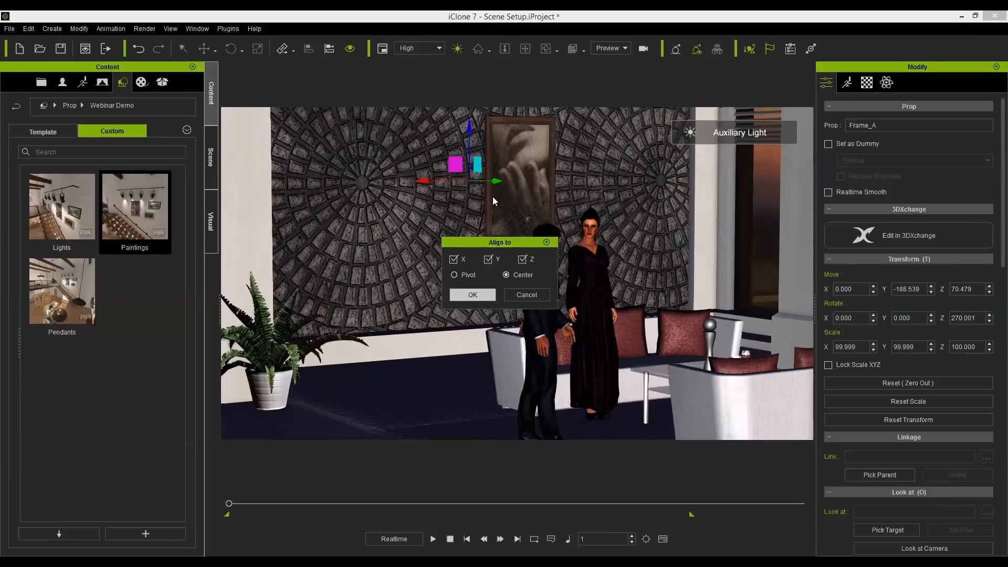
left_click_drag(502, 181, 500, 191)
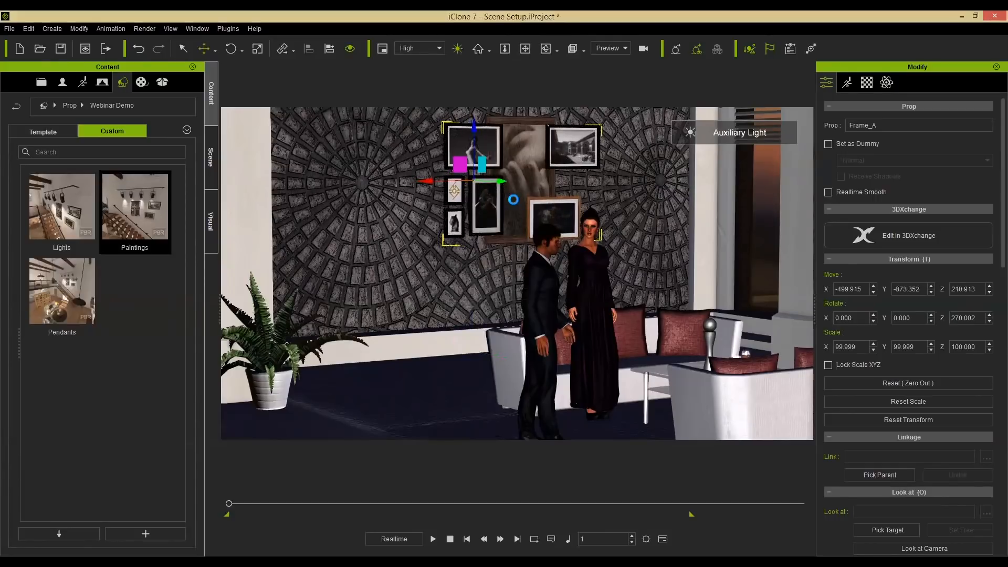
Delete the original large painting behind the frame group.
scroll(565, 320, "up", 1)
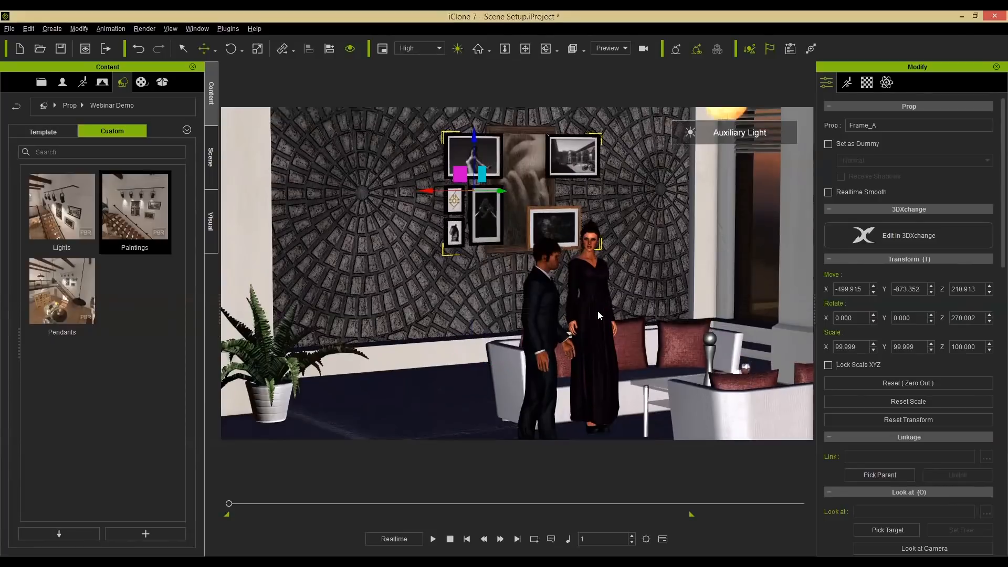
scroll(553, 328, "up", 2)
middle_click_drag(552, 328, 544, 289)
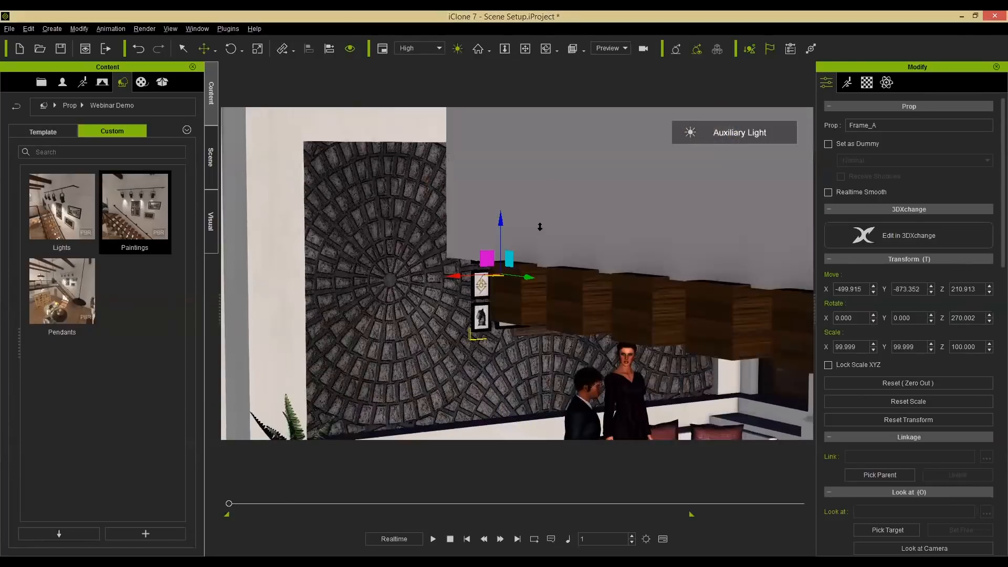
middle_click_drag(540, 227, 535, 95)
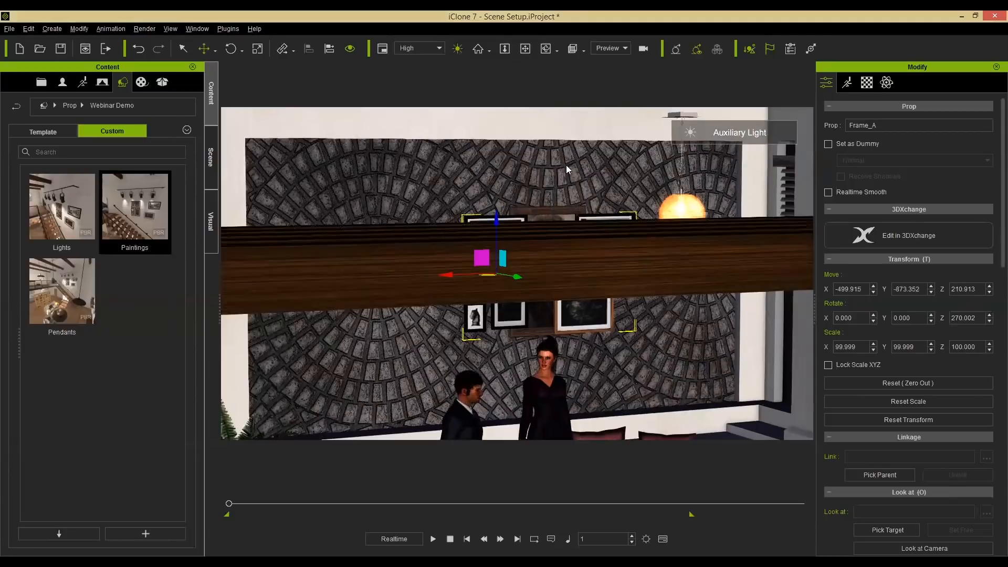
scroll(570, 156, "up", 2)
scroll(569, 155, "up", 1)
left_click(569, 156)
key("Delete")
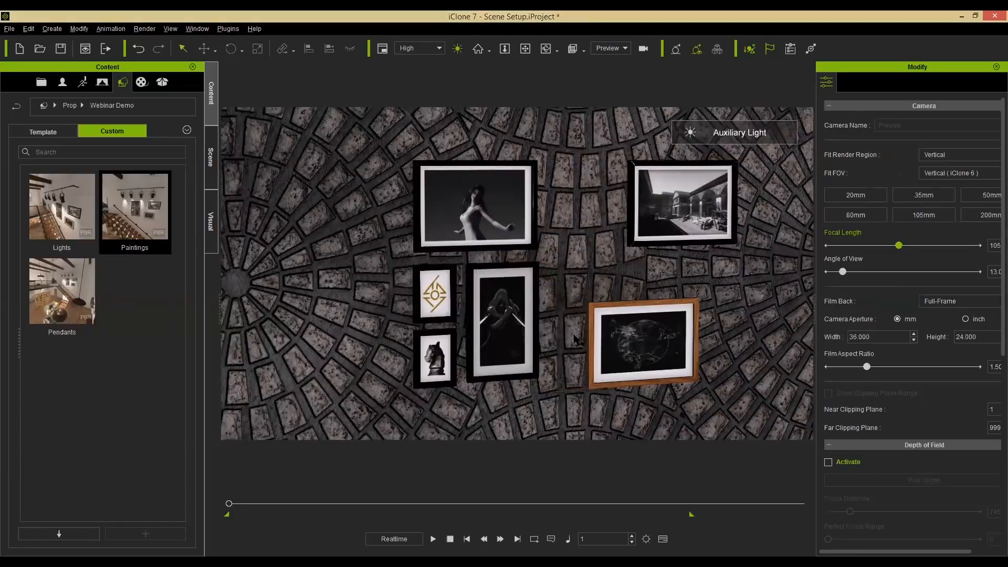
Scale the frame group up to about 136% and move it left along the wall.
scroll(526, 311, "down", 2)
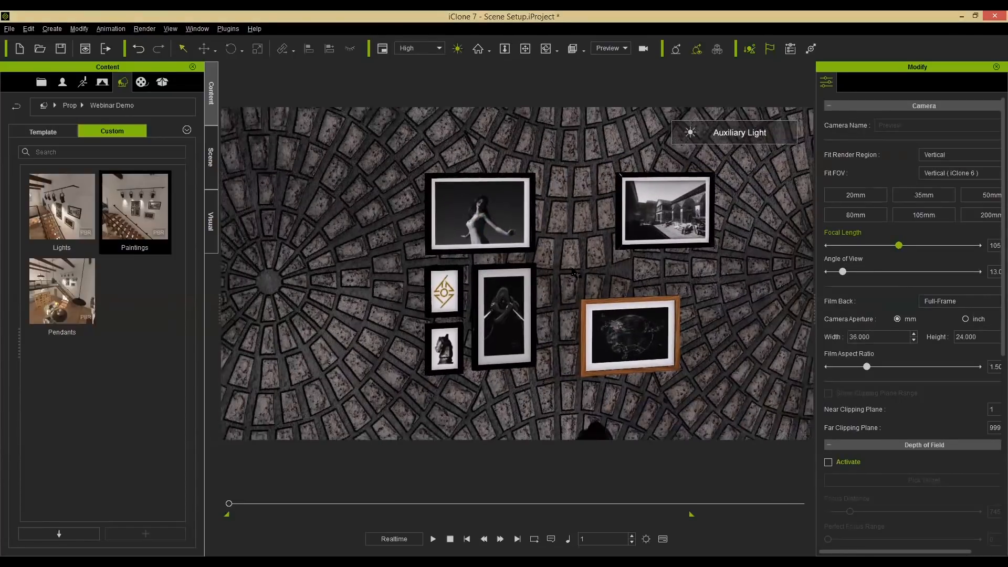
scroll(572, 273, "down", 3)
middle_click_drag(546, 274, 581, 270)
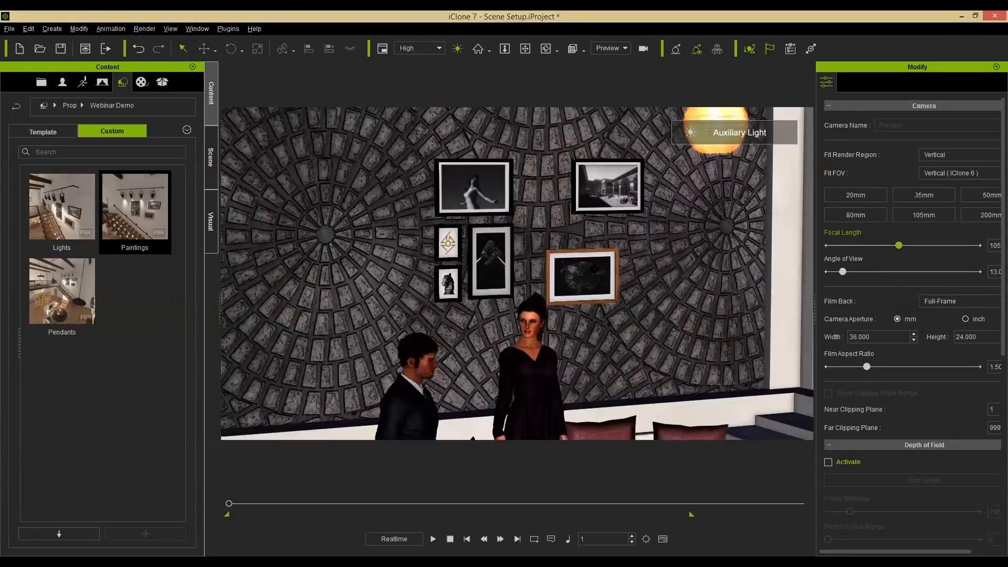
right_click_drag(582, 270, 439, 198)
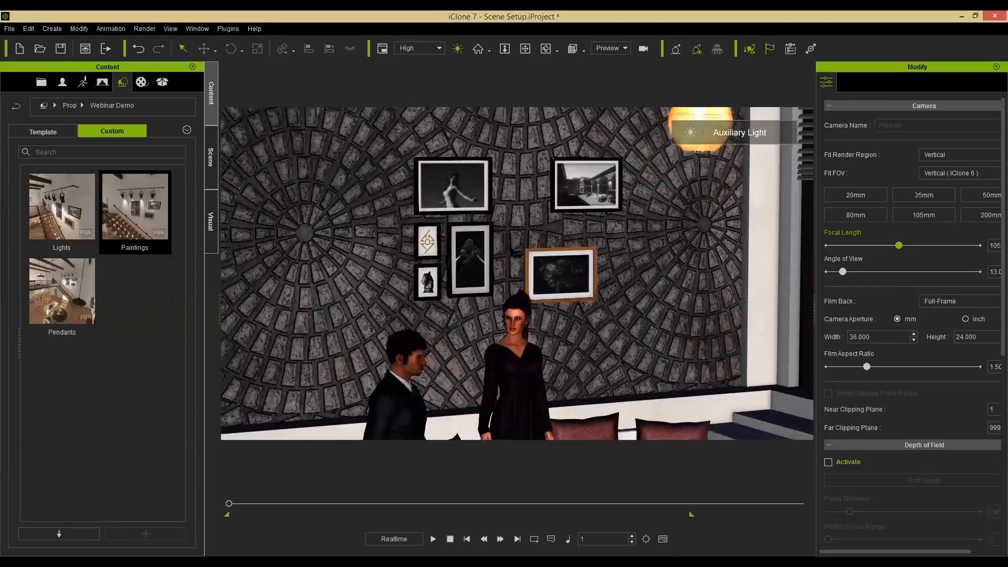
left_click(527, 289)
key("r")
mouse_move(454, 229)
left_mouse_down()
mouse_move(488, 197)
mouse_move(470, 218)
left_mouse_up()
key("w")
left_click_drag(409, 231, 323, 230)
right_click_drag(323, 229, 280, 232)
left_click_drag(353, 231, 273, 236)
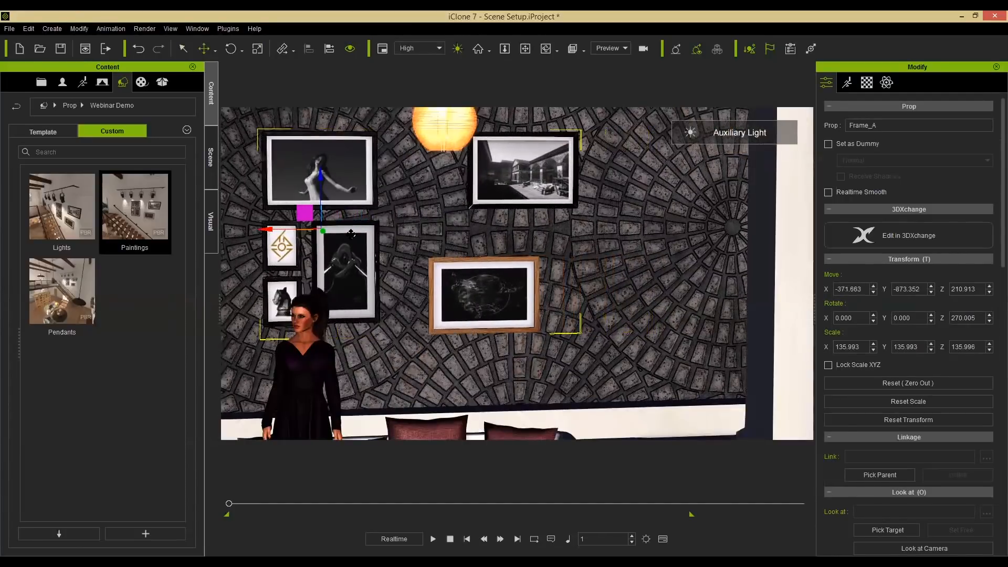
Place the saved Lights prop from the custom library into the scene near the wall frames.
right_click_drag(466, 265, 529, 264)
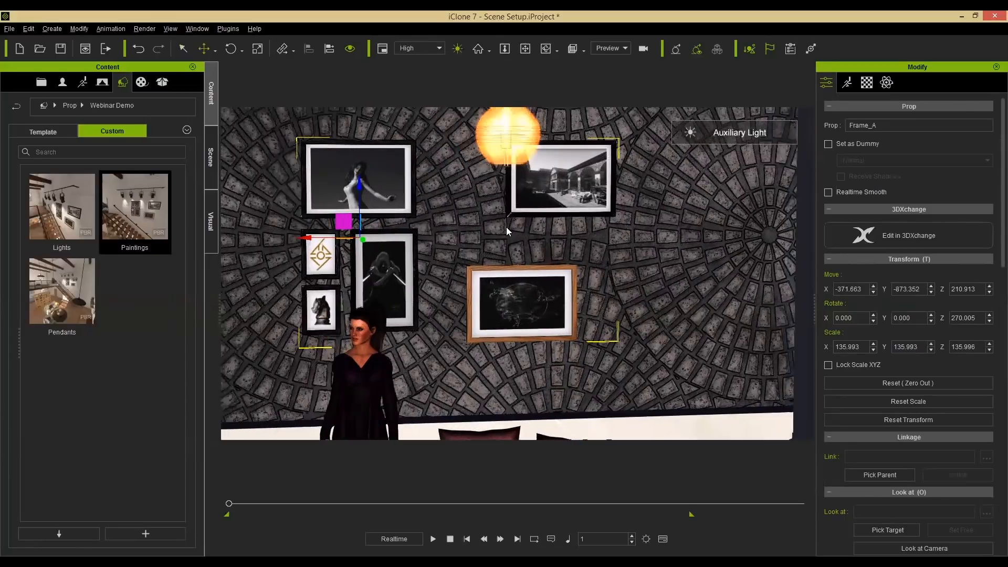
right_click_drag(409, 352, 456, 356)
middle_click_drag(456, 356, 457, 313)
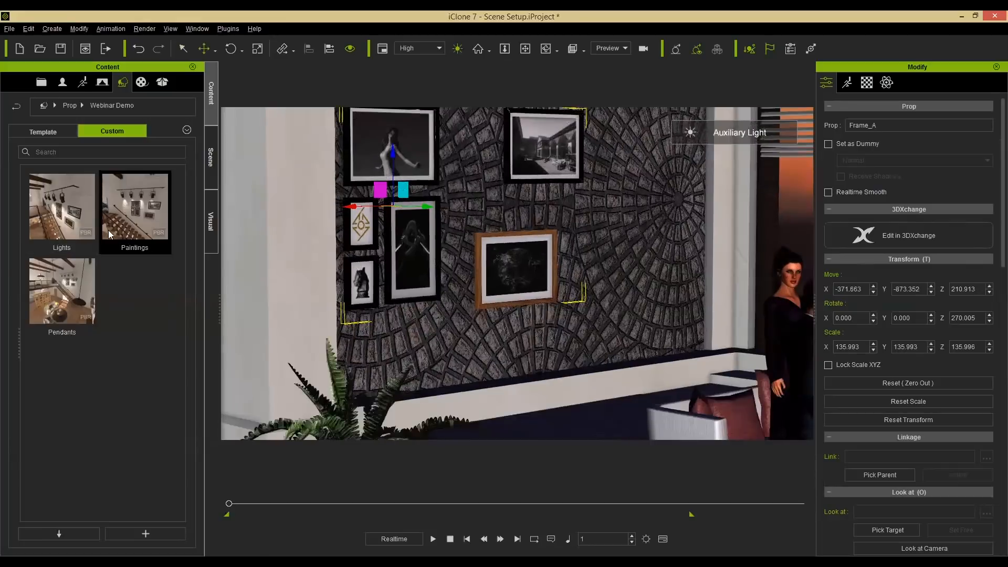
left_click_drag(46, 206, 627, 424)
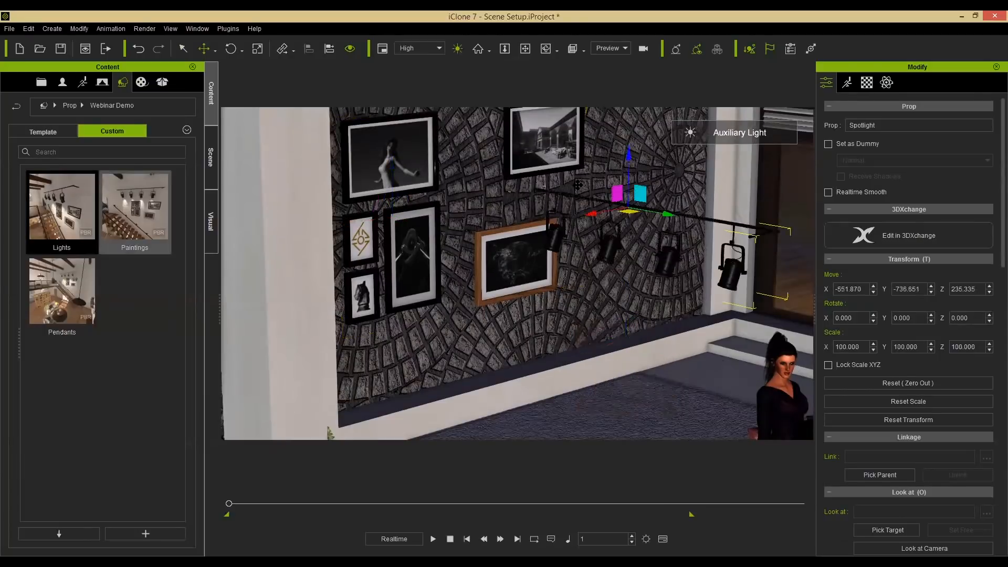
Raise the spotlight rig slightly and set its Z rotation to -90 degrees so it runs along the wall.
middle_click_drag(657, 291, 636, 239)
key("e")
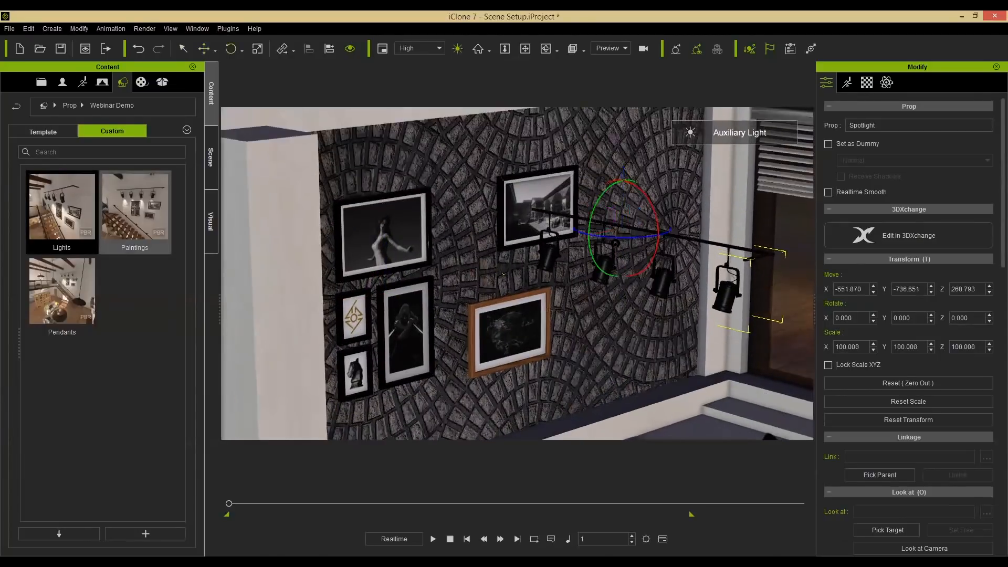
left_click_drag(636, 238, 672, 232)
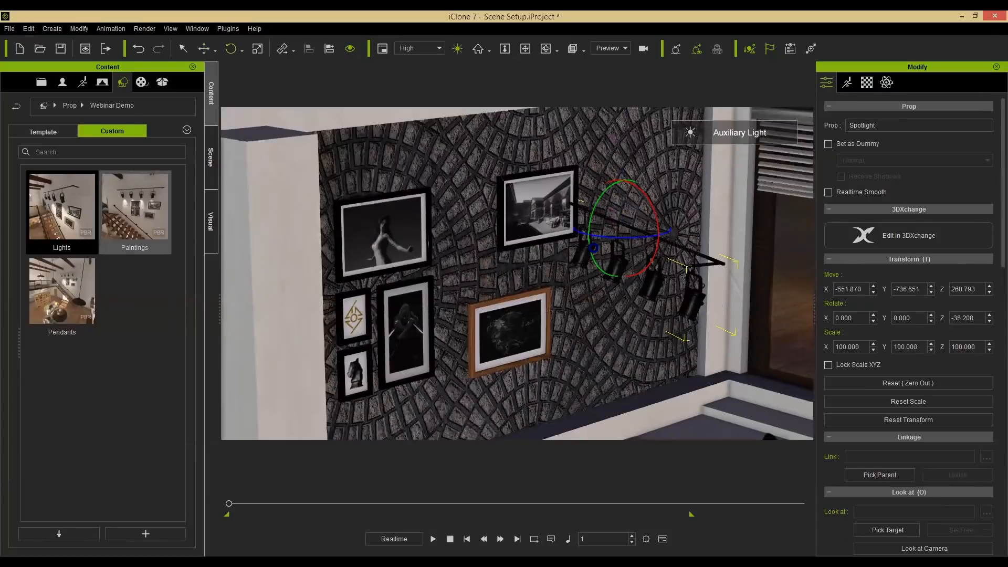
left_click_drag(613, 238, 677, 234)
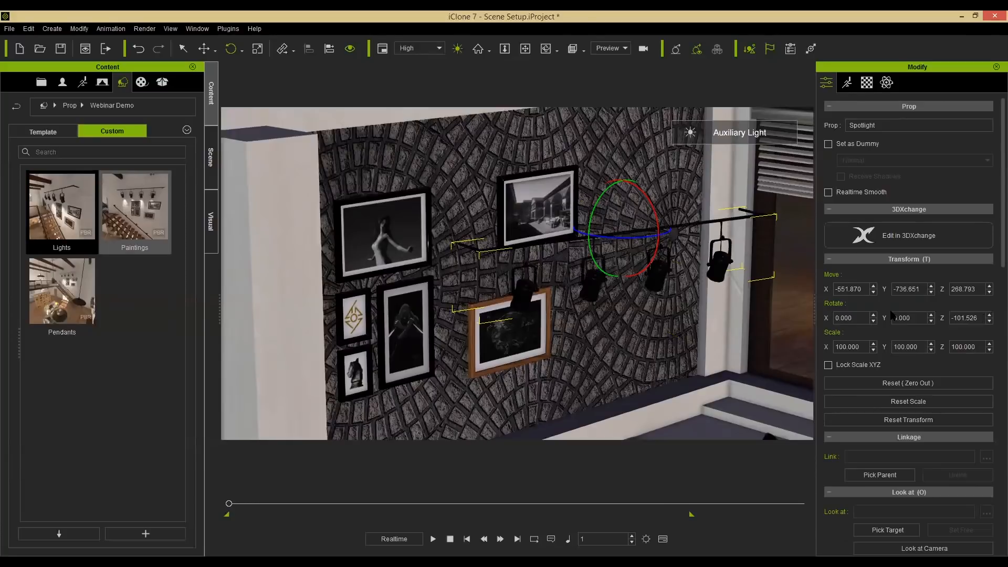
type("-90")
key("Return")
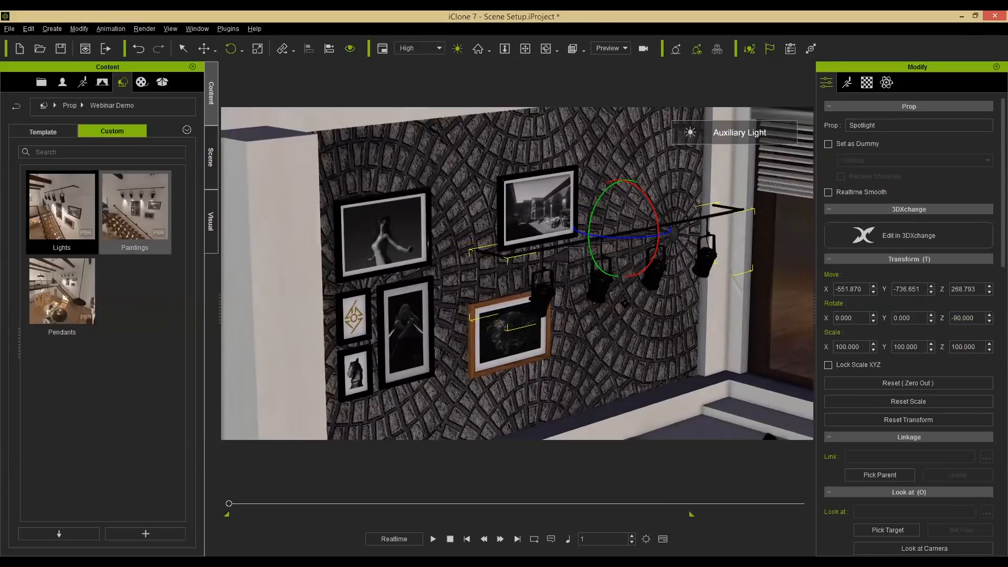
Move the spotlight rig up to the ceiling and switch off the auxiliary light to preview the spots.
left_click_drag(525, 306, 539, 327, "alt")
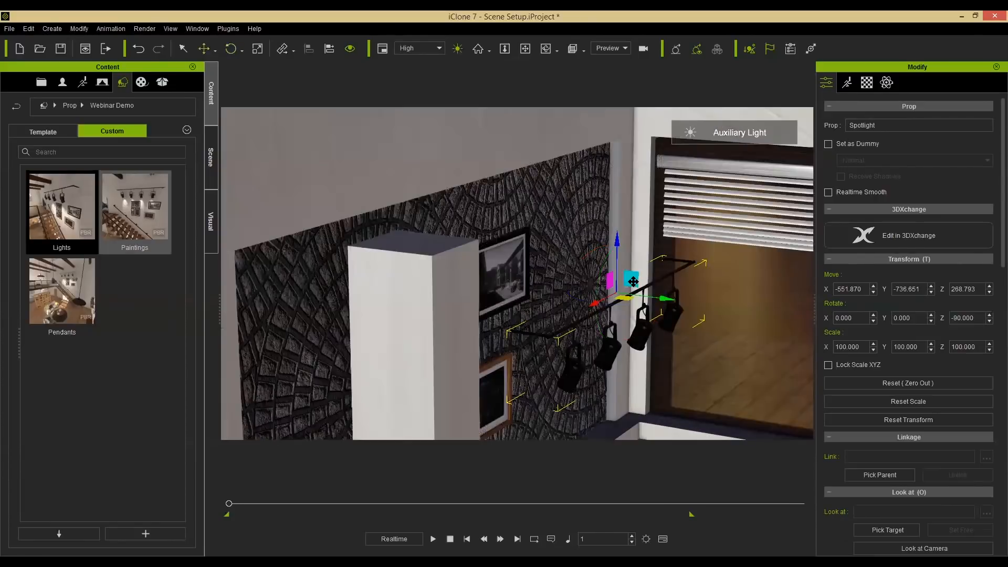
left_click_drag(633, 282, 563, 157)
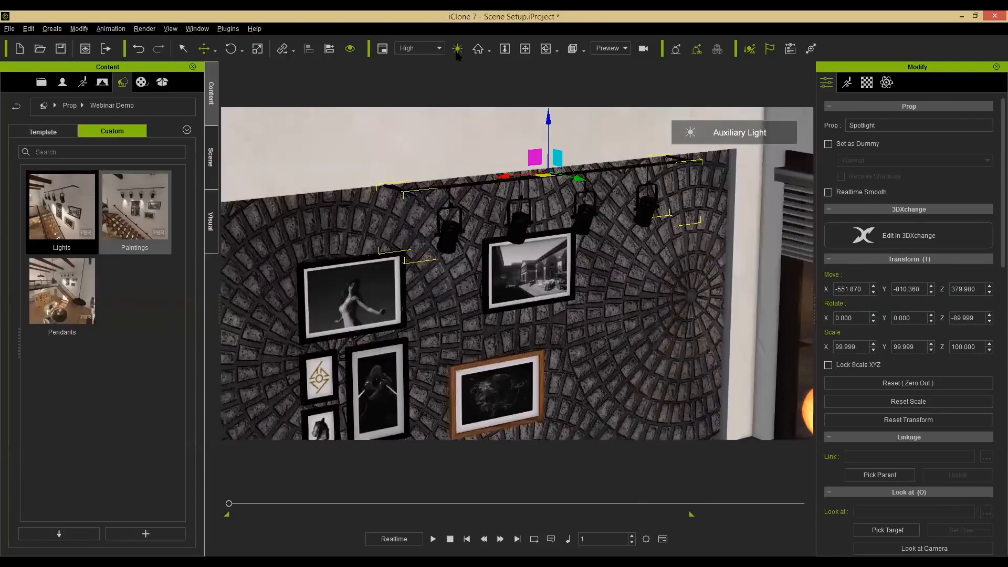
left_click(457, 49)
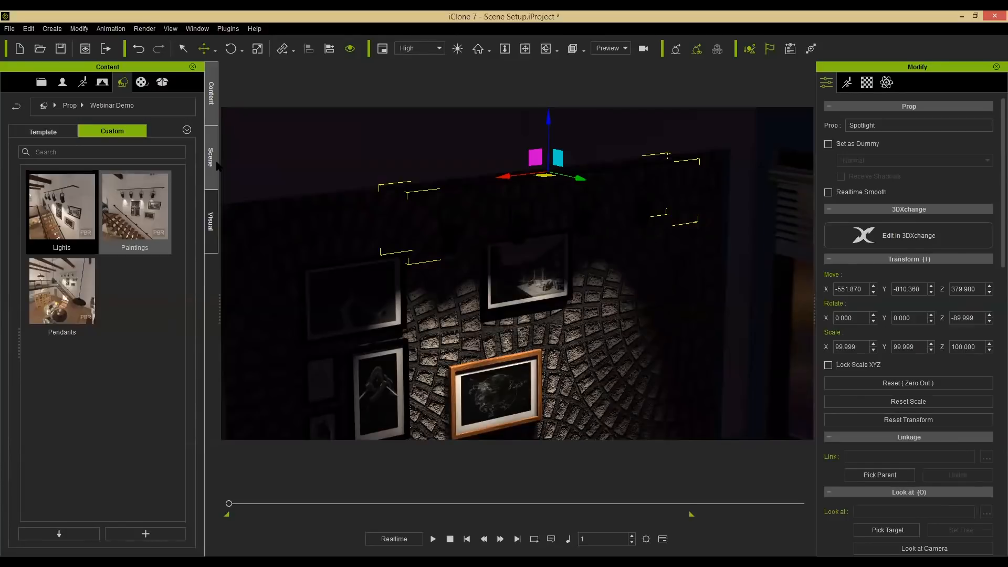
Shift the spotlight rig along the wall so it sits centered above the frame group.
left_click(216, 166)
left_click(24, 309)
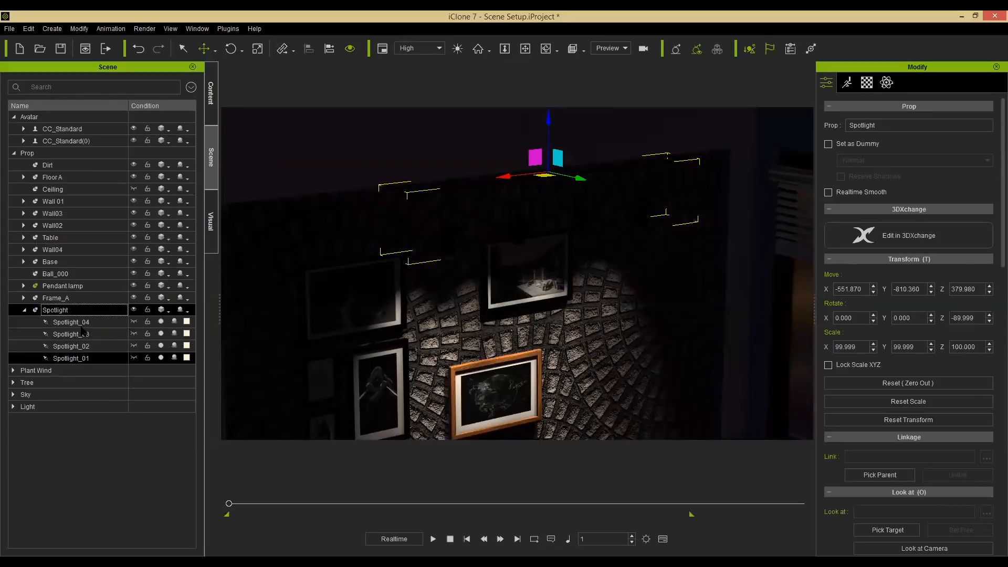
left_click(24, 310)
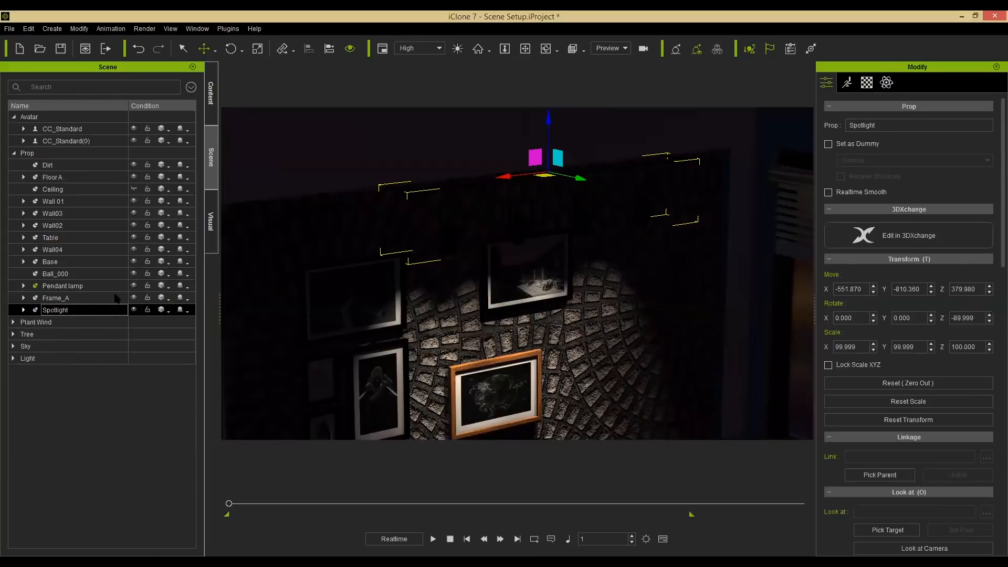
left_click_drag(516, 254, 579, 269, "alt")
right_click_drag(580, 268, 622, 269, "alt")
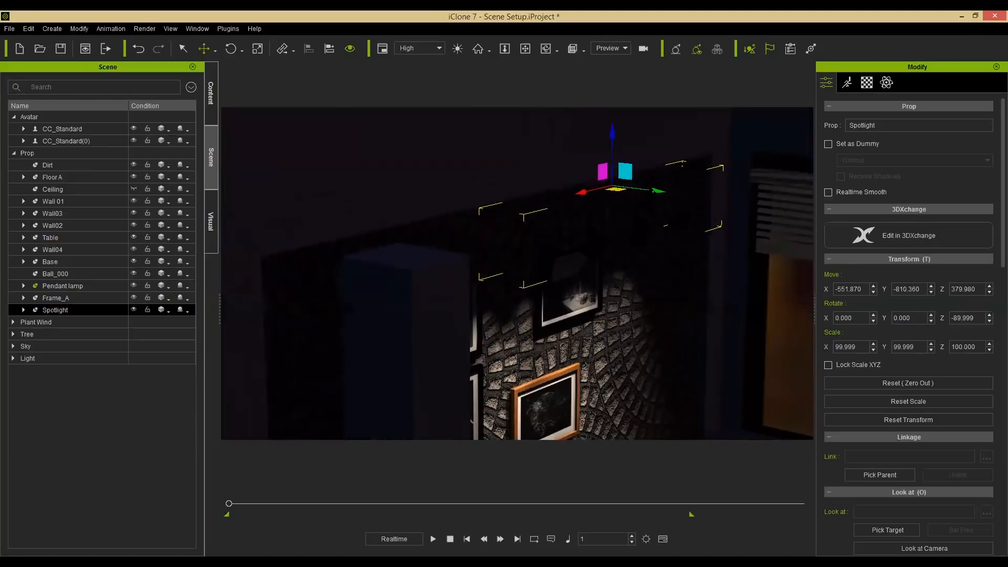
left_click_drag(657, 191, 635, 187)
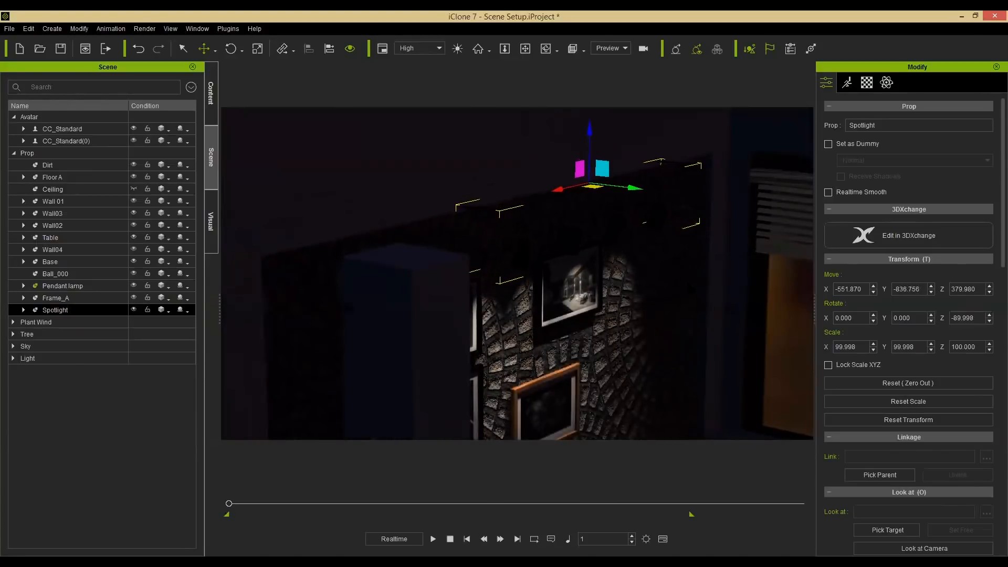
right_click_drag(556, 319, 515, 319, "alt")
left_click_drag(517, 183, 455, 188)
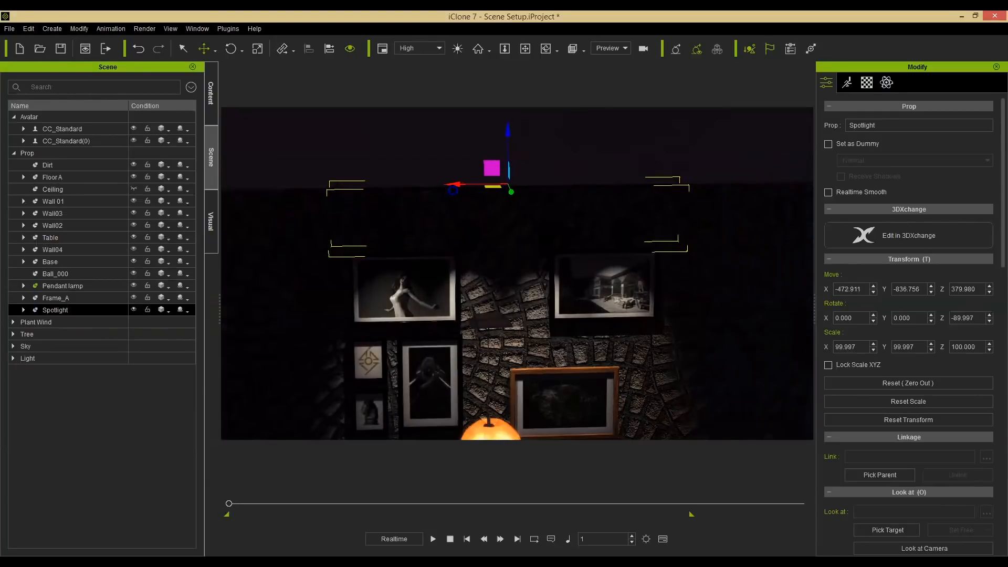
Select the frame group and lower it to about 183 units high beneath the spotlights.
left_click_drag(432, 311, 427, 278, "alt")
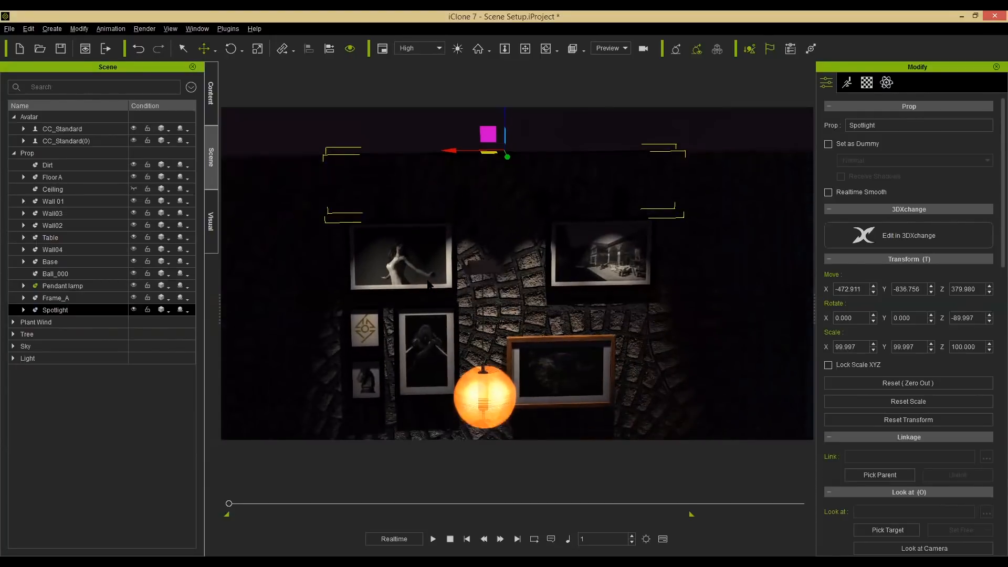
left_click(428, 282)
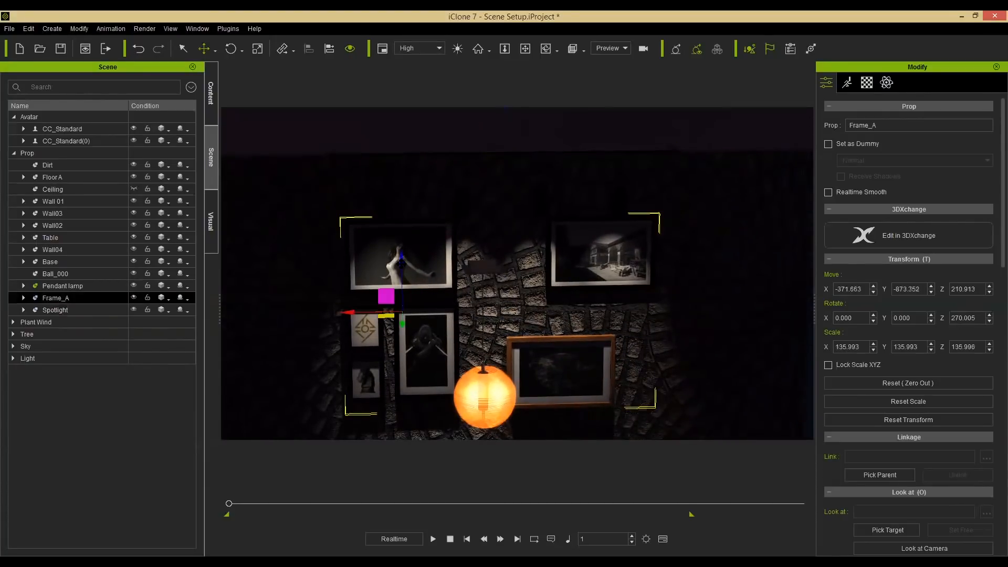
mouse_move(401, 278)
left_mouse_down()
mouse_move(429, 275)
mouse_move(434, 227)
left_mouse_up()
left_click_drag(459, 320, 462, 301, "alt")
right_click_drag(460, 301, 579, 302, "alt")
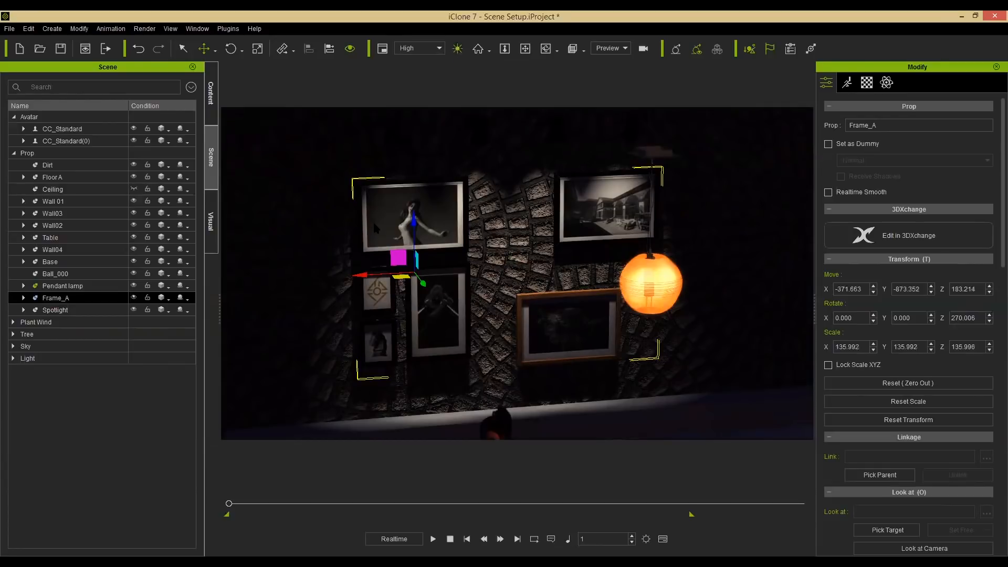
Switch the auxiliary light back on and look over the lit wall and sofa area.
key("ctrl+l")
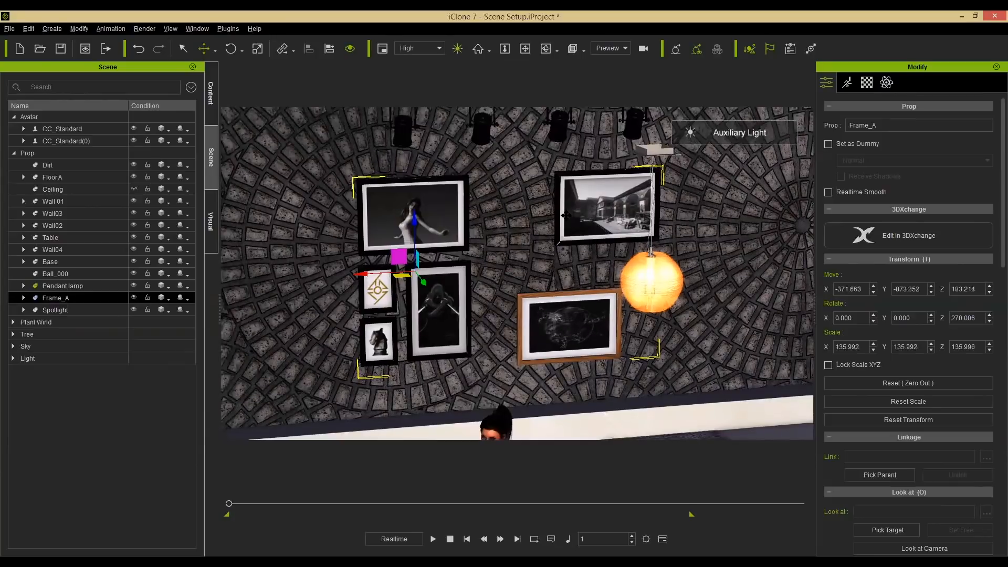
middle_click_drag(566, 216, 569, 199)
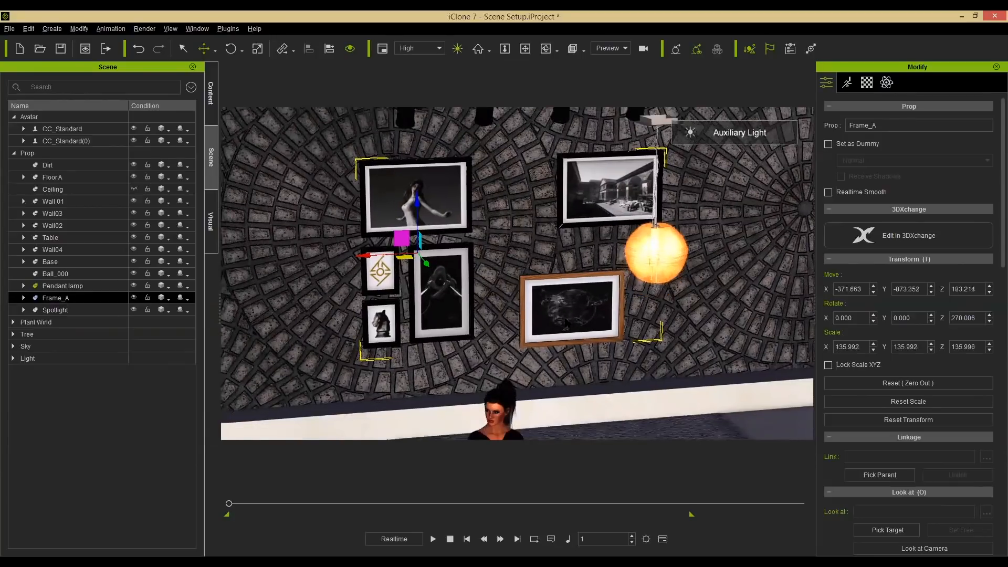
middle_click_drag(567, 323, 569, 312)
right_click_drag(528, 261, 632, 298)
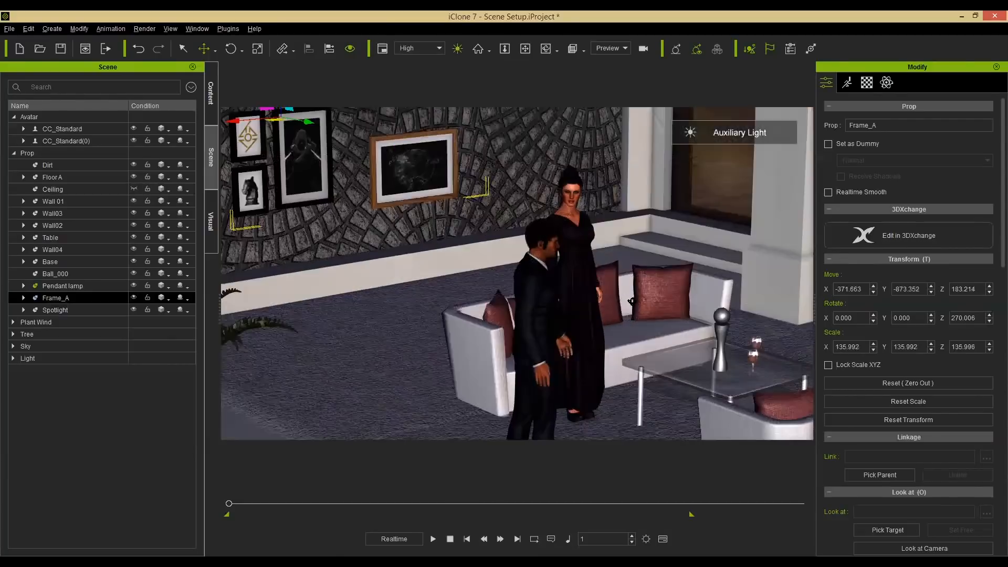
middle_click_drag(740, 242, 680, 173)
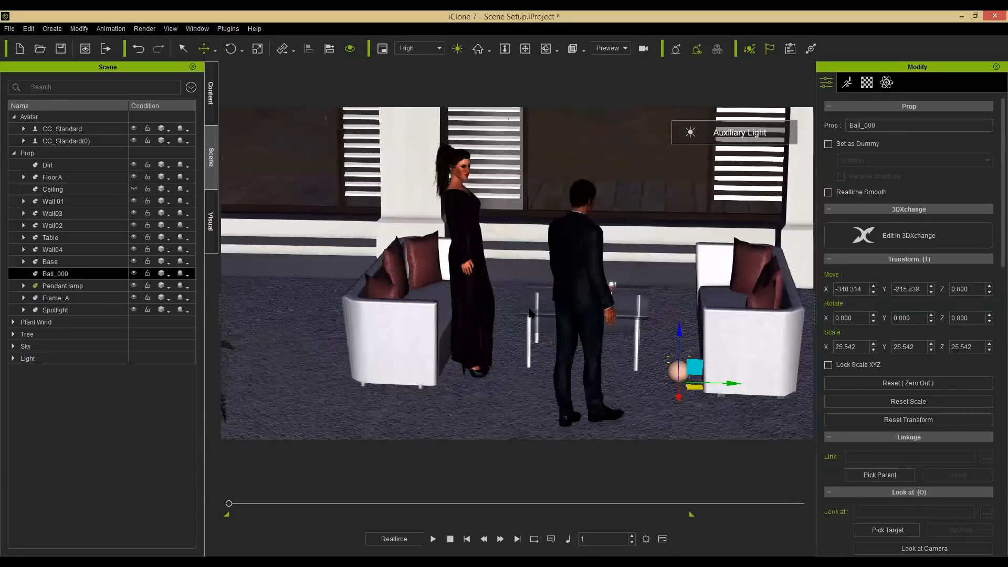
Hide Ball_000 in the scene list and play the animation to preview the scene.
left_click(134, 273)
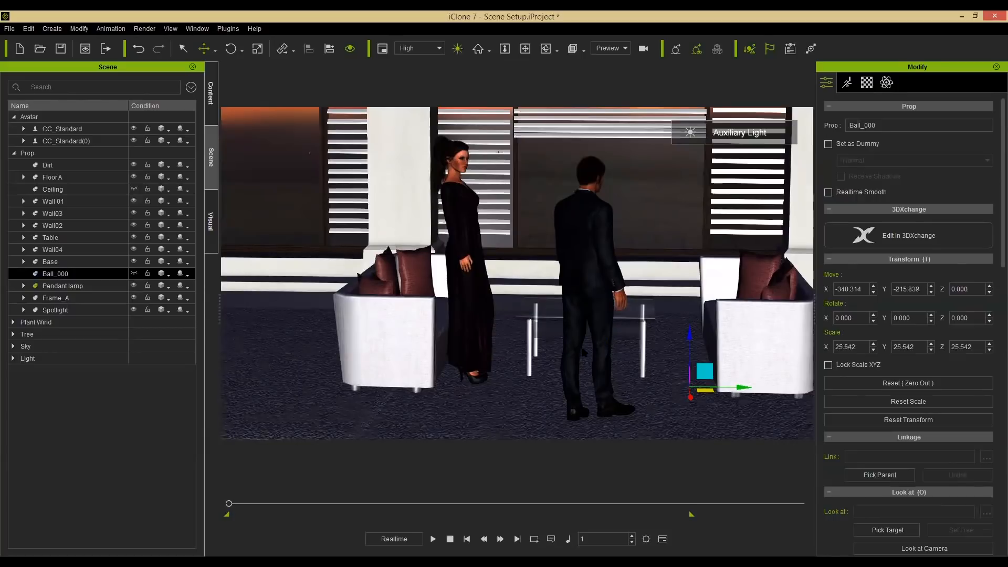
left_click(432, 539)
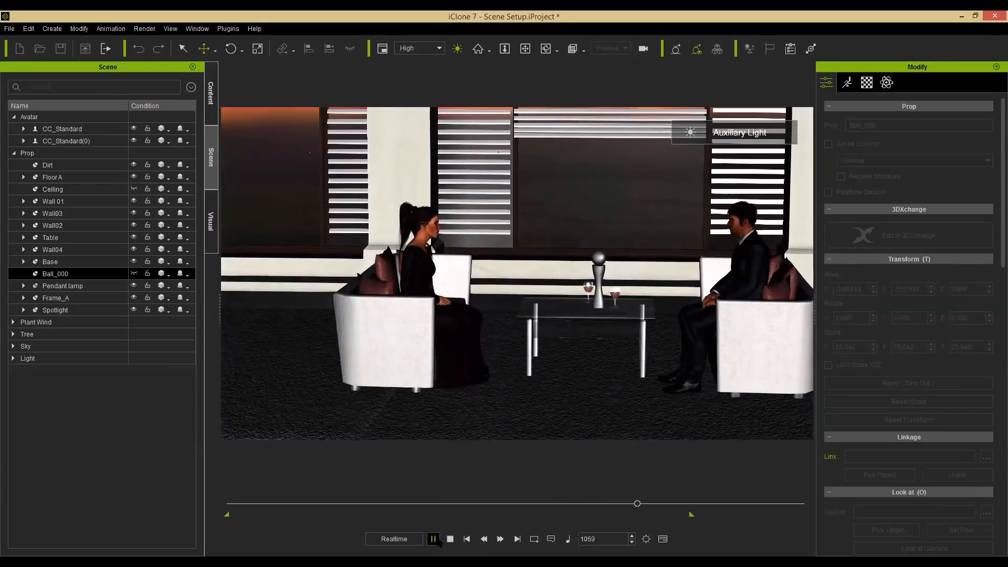
key("space")
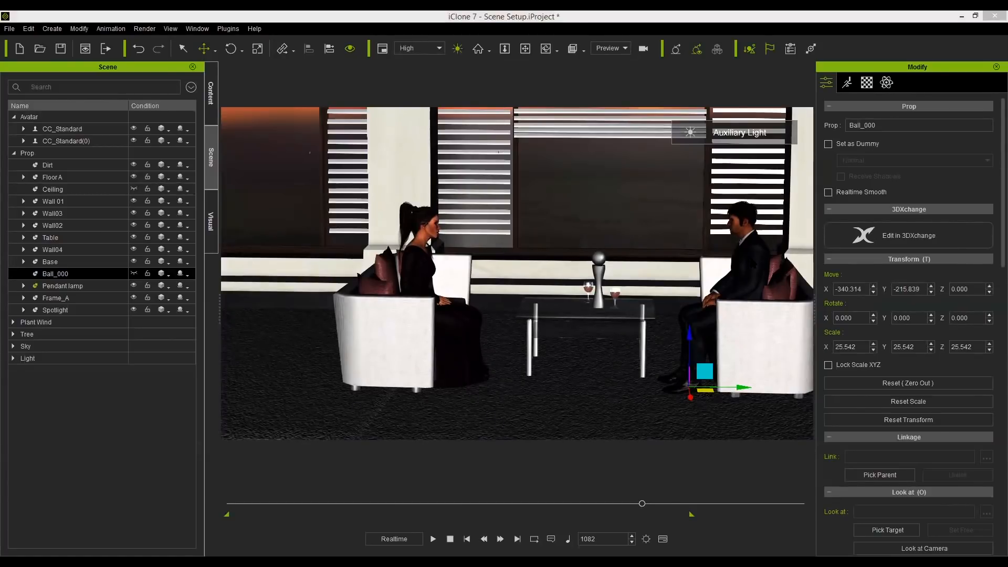
Select the male avatar and scrub and play the timeline to review the characters' motion.
left_click(739, 268)
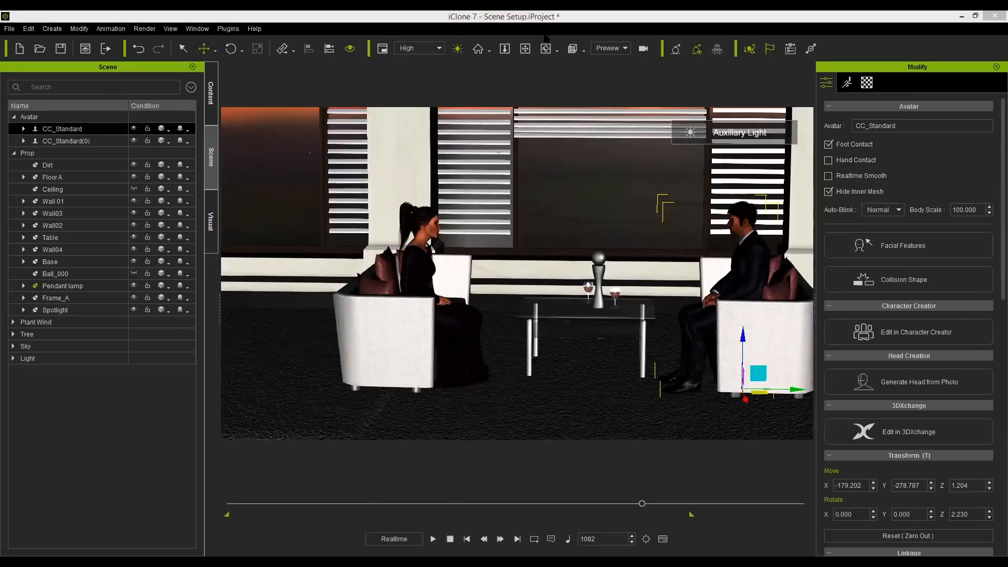
left_click_drag(641, 503, 243, 504)
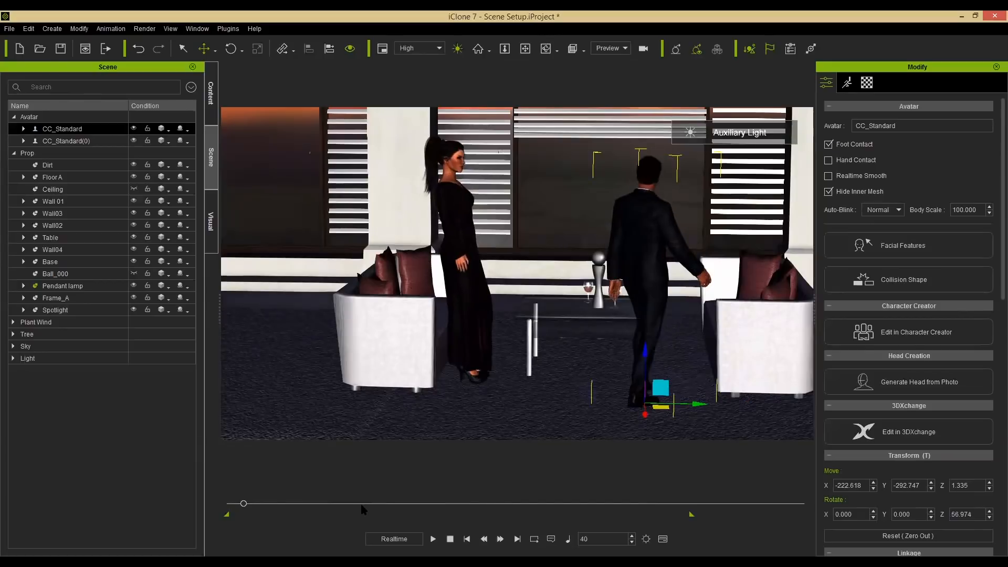
left_click(433, 538)
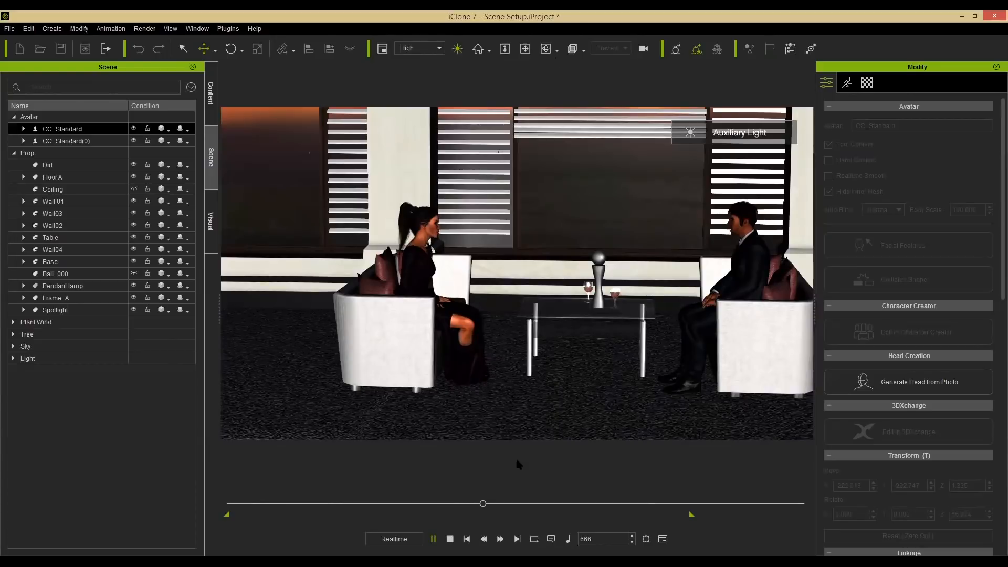
left_click(450, 538)
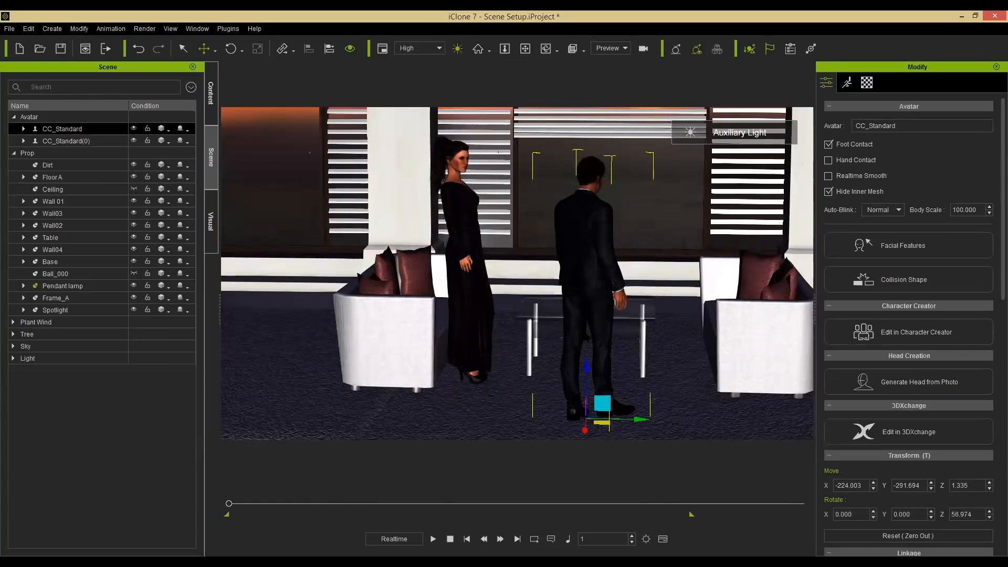
right_click(587, 254)
left_click(659, 387)
left_click(66, 141)
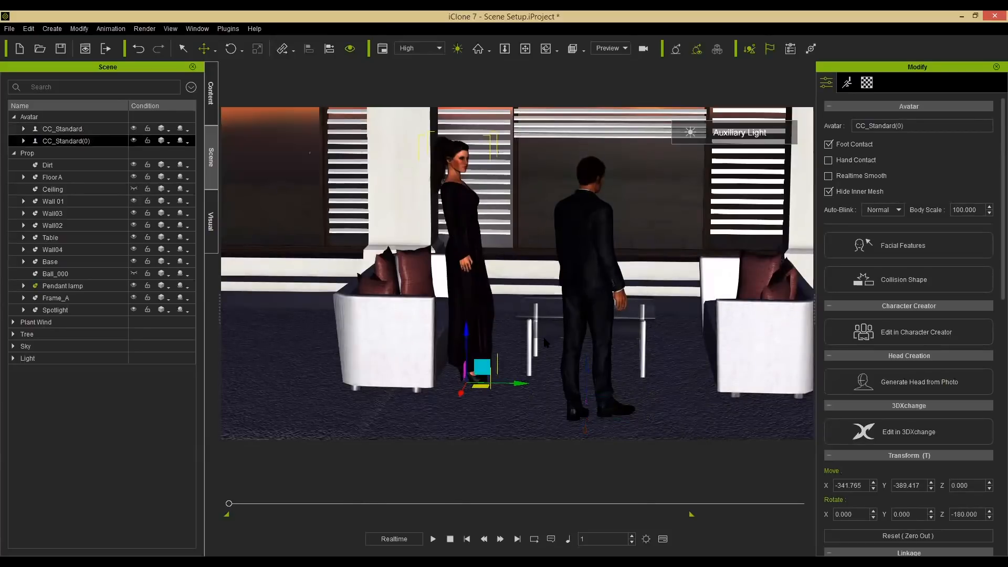
right_click(441, 222)
left_click(534, 355)
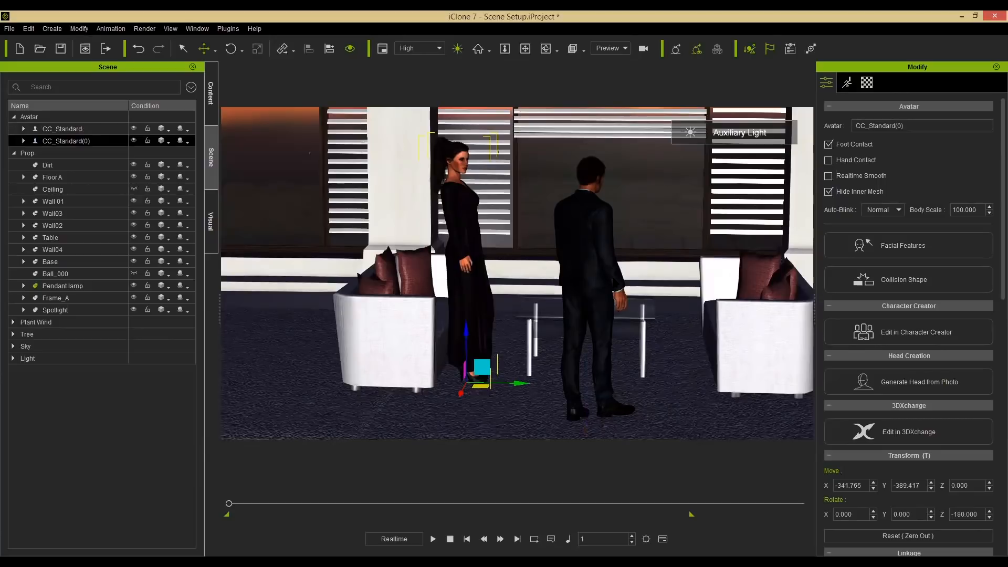
Move the male avatar away from the table toward the left sofa.
left_click(592, 273)
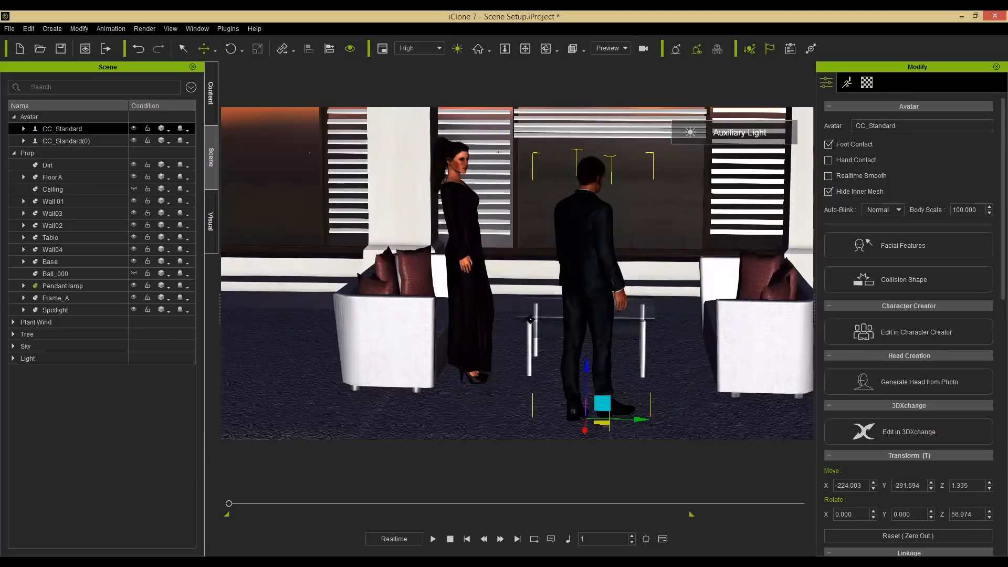
right_click_drag(531, 327, 556, 311, "alt")
left_click_drag(619, 407, 353, 415)
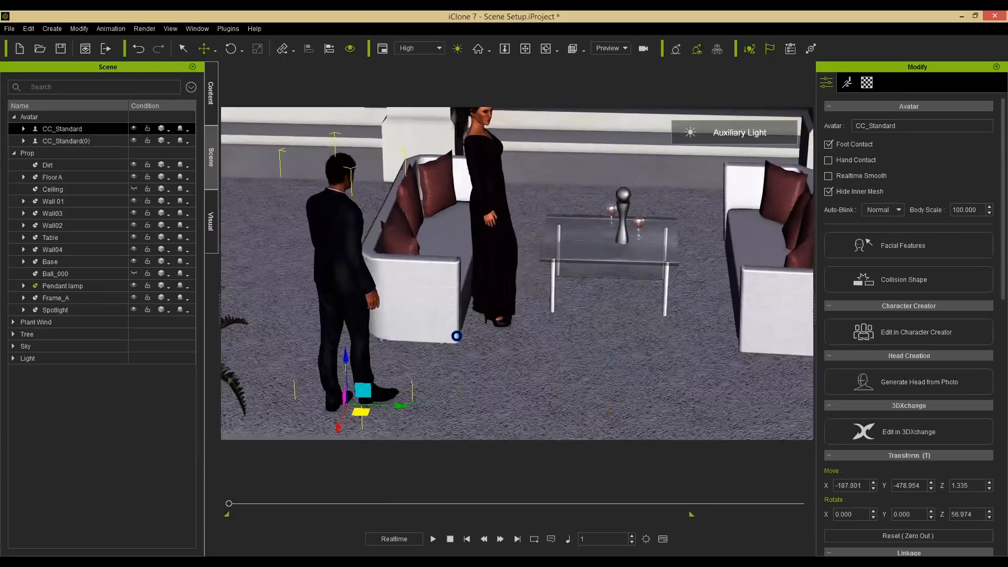
Move the female avatar beside the glass table.
right_click_drag(557, 239, 465, 232, "alt")
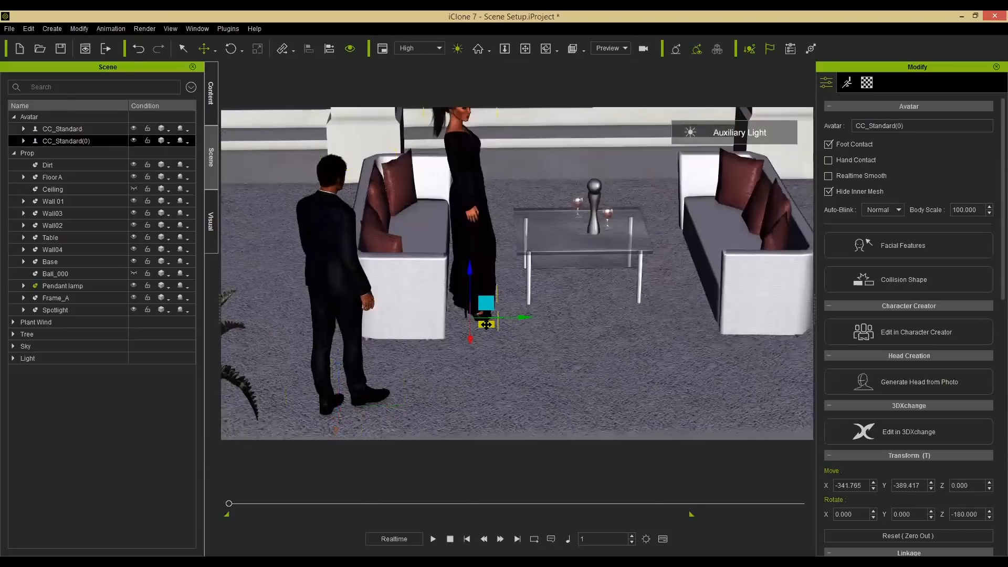
left_click_drag(296, 267, 520, 288)
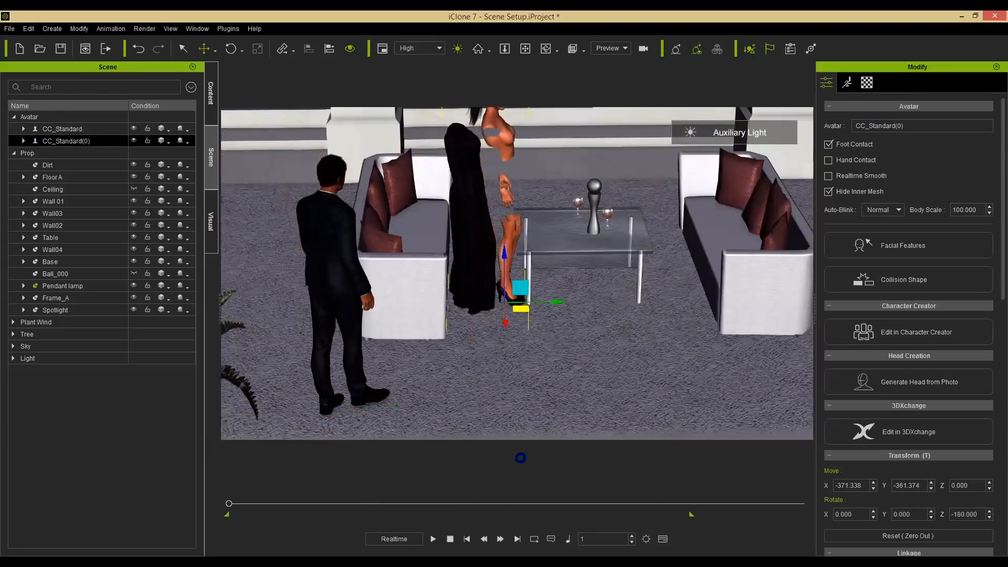
Stop playback and undo the female avatar's last move back beside the sofa.
left_click(450, 539)
key("ctrl+z")
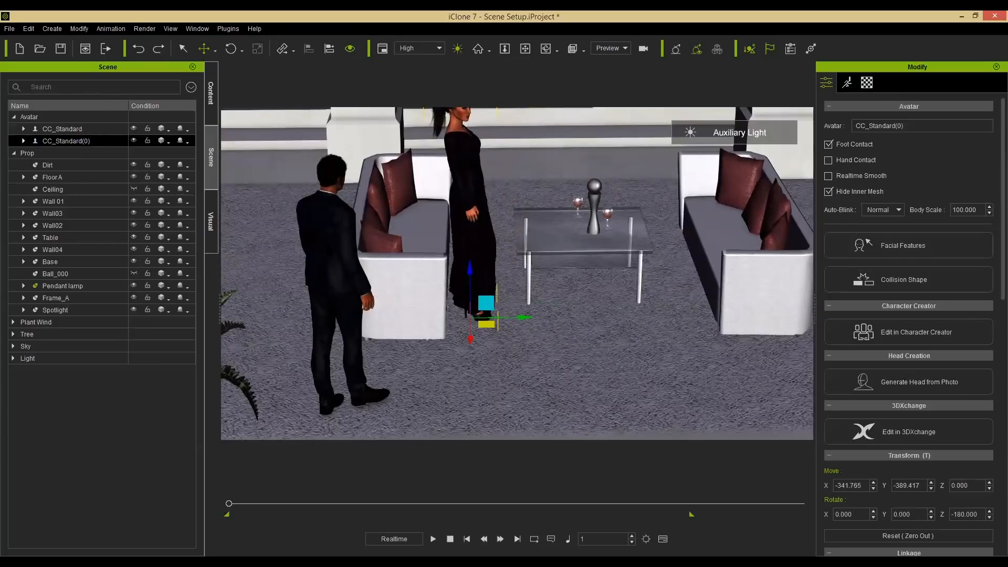
left_click(83, 128)
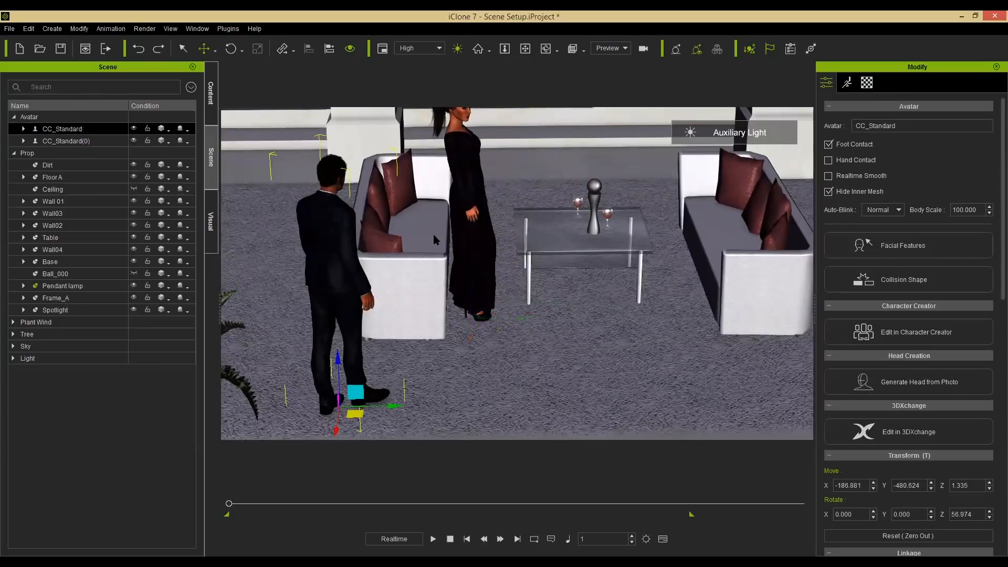
left_click_drag(547, 255, 516, 297, "alt")
right_click_drag(499, 204, 543, 193, "alt")
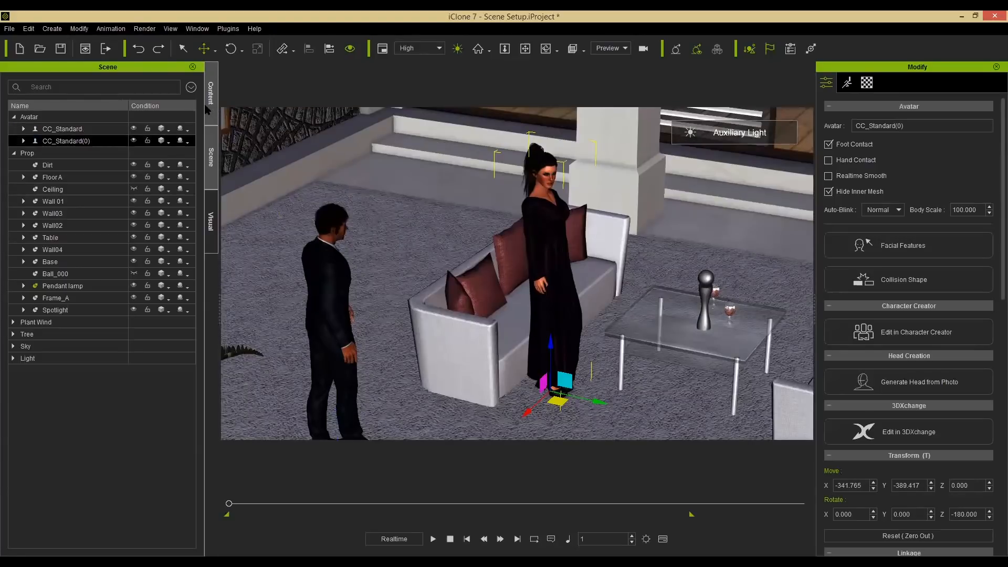
Apply the Idle_to_Sit01 motion from the 04_CC MiniMove_Female library to the female avatar and play it.
left_click(211, 99)
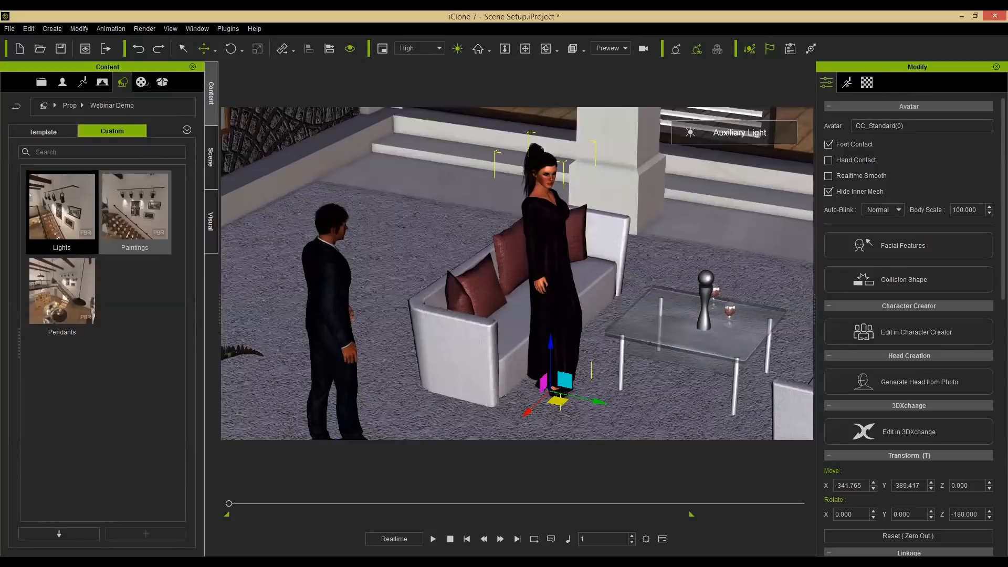
left_click(83, 82)
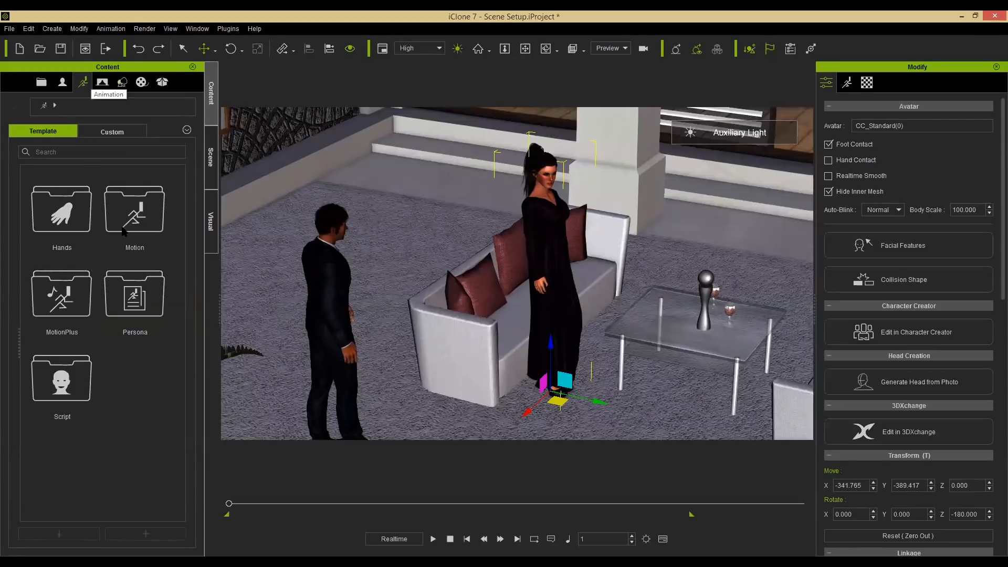
double_click(143, 225)
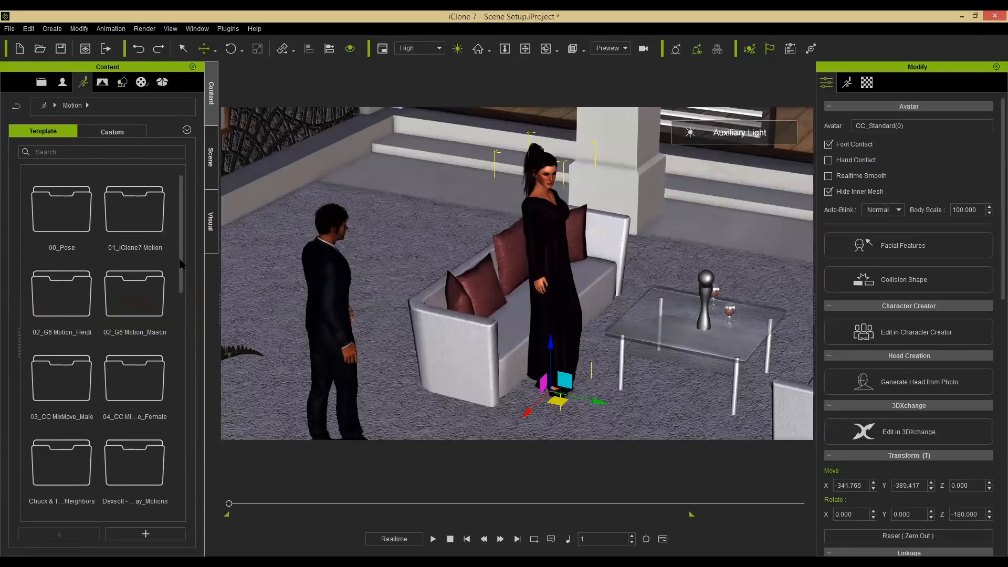
scroll(129, 305, "down", 3)
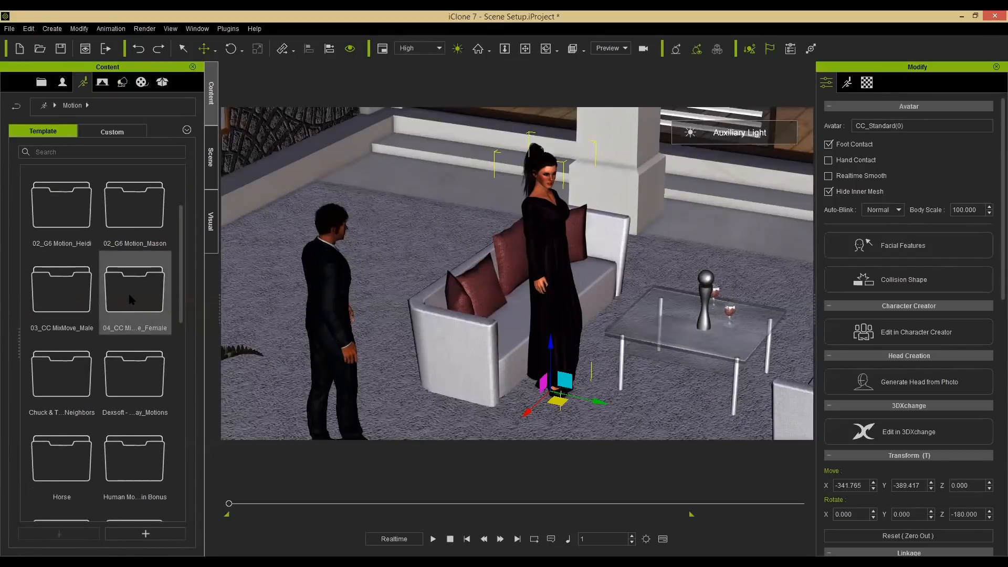
double_click(128, 294)
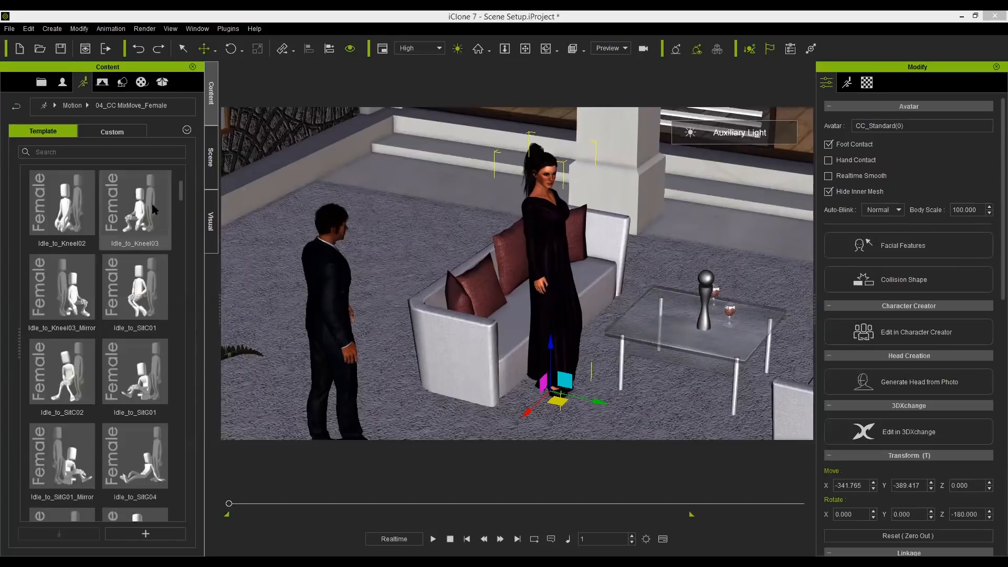
left_click(141, 288)
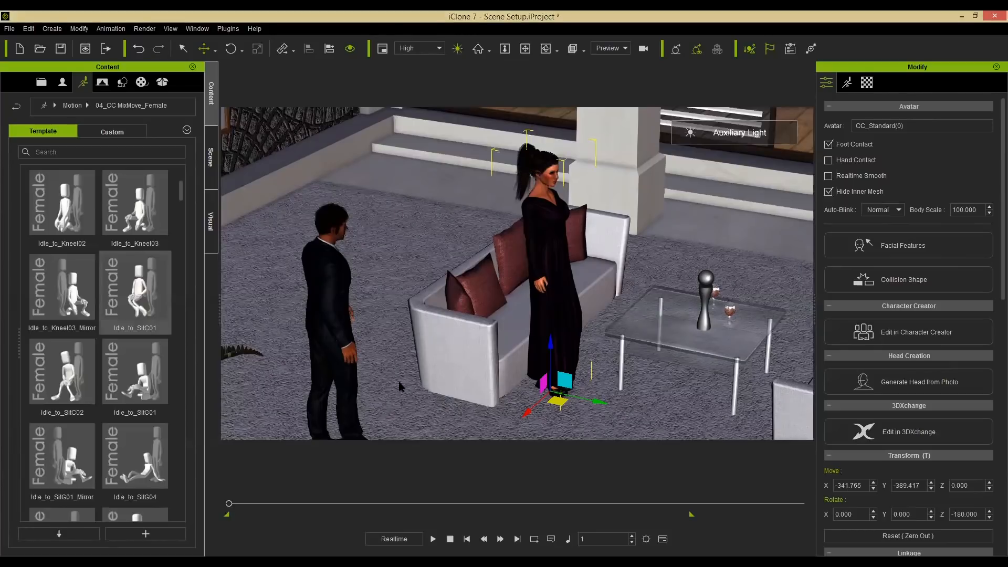
left_click(432, 539)
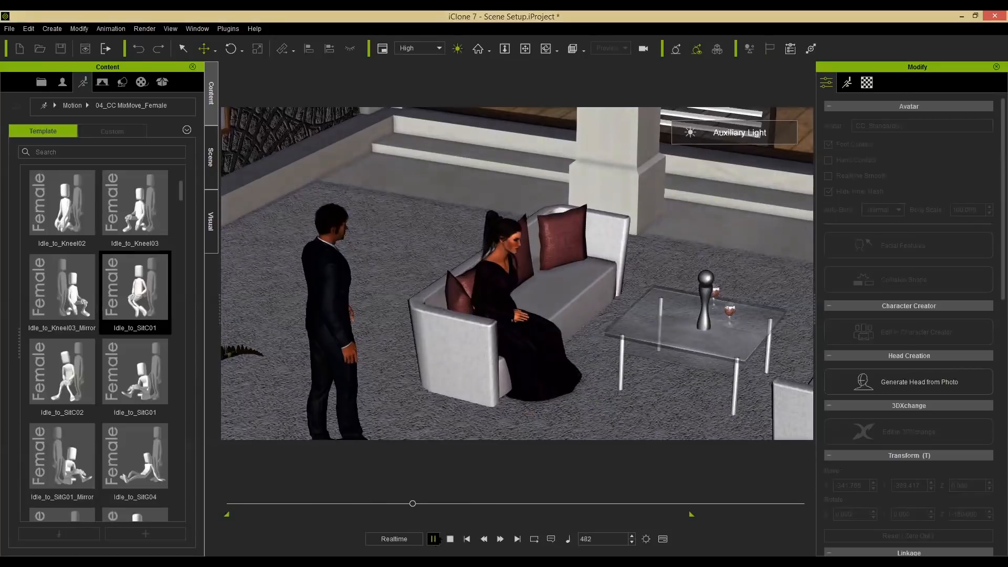
Stop playback, orbit around the seated female avatar and return the timeline to the start.
key("space")
right_click_drag(439, 391, 466, 320, "alt")
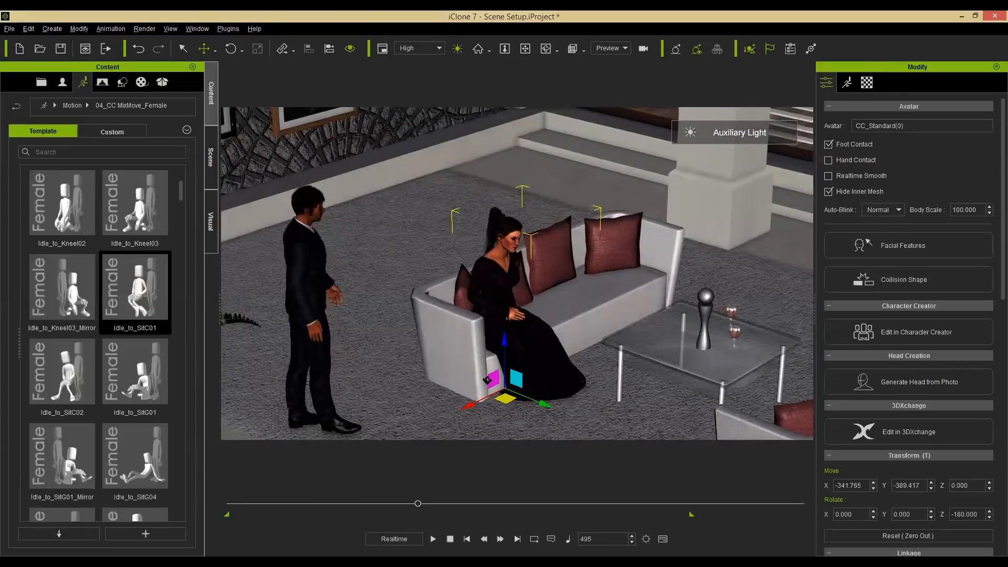
right_click_drag(444, 471, 357, 506, "alt")
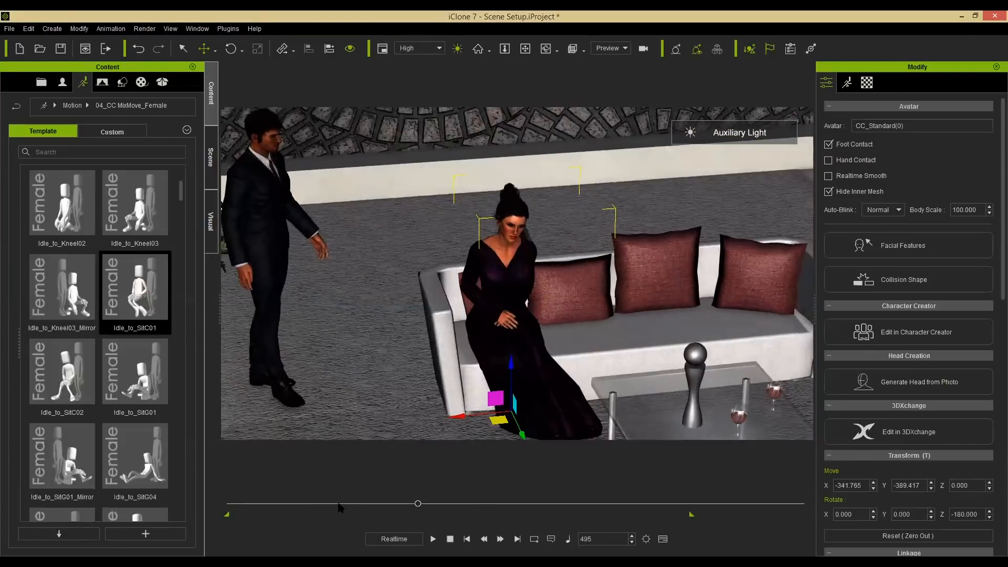
left_click_drag(316, 505, 211, 503)
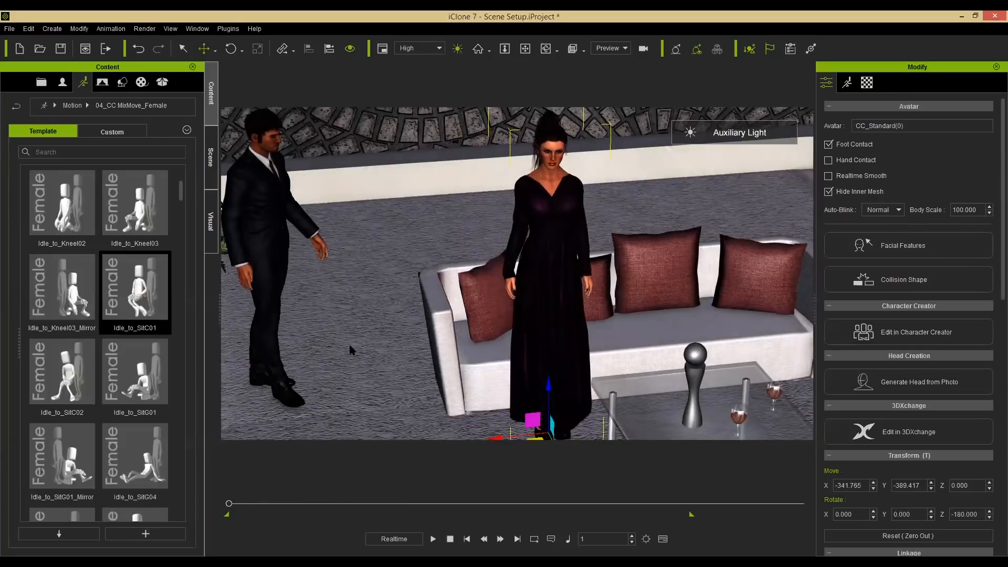
Select the male avatar and rotate him to about -85 degrees.
right_click_drag(364, 350, 609, 319)
scroll(608, 319, "down", 2)
middle_click_drag(458, 369, 471, 293)
right_click_drag(470, 293, 401, 189)
left_click(399, 262)
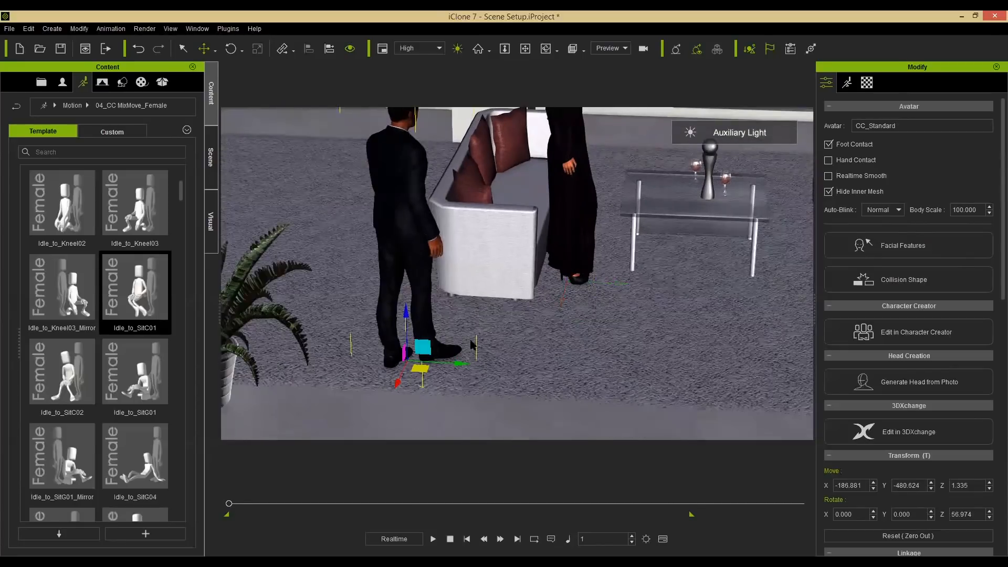
key("e")
left_click_drag(371, 392, 353, 391)
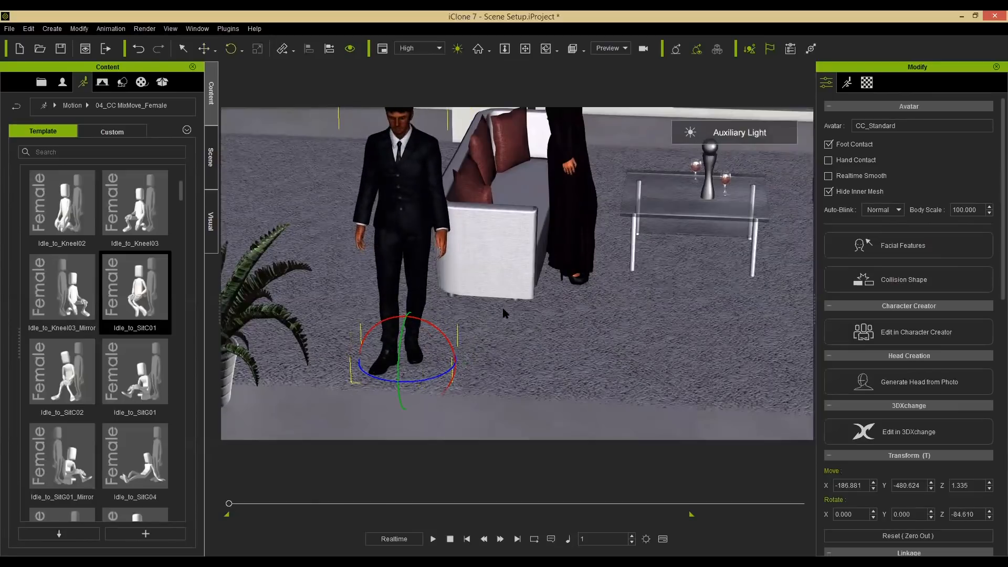
Apply the Walk_to_Sit motion from the 03_CC MiniMove_Male library to the male avatar.
left_click(77, 105)
left_click(125, 315)
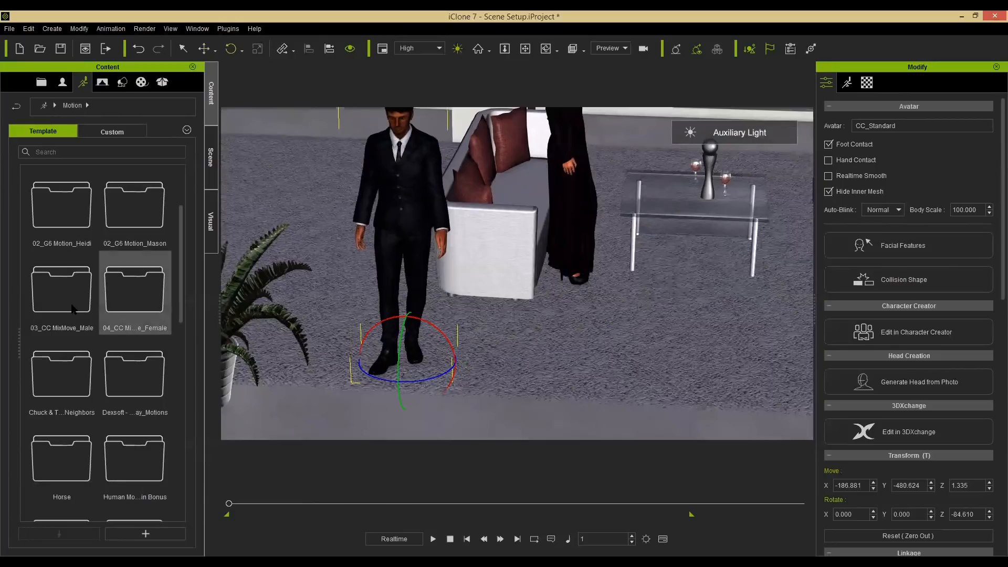
double_click(73, 309)
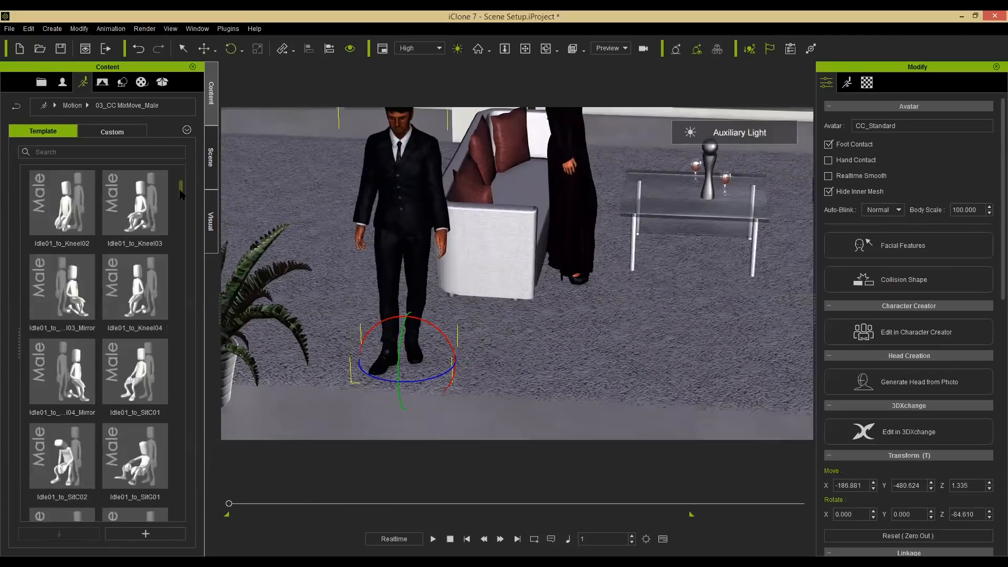
scroll(185, 281, "down", 10)
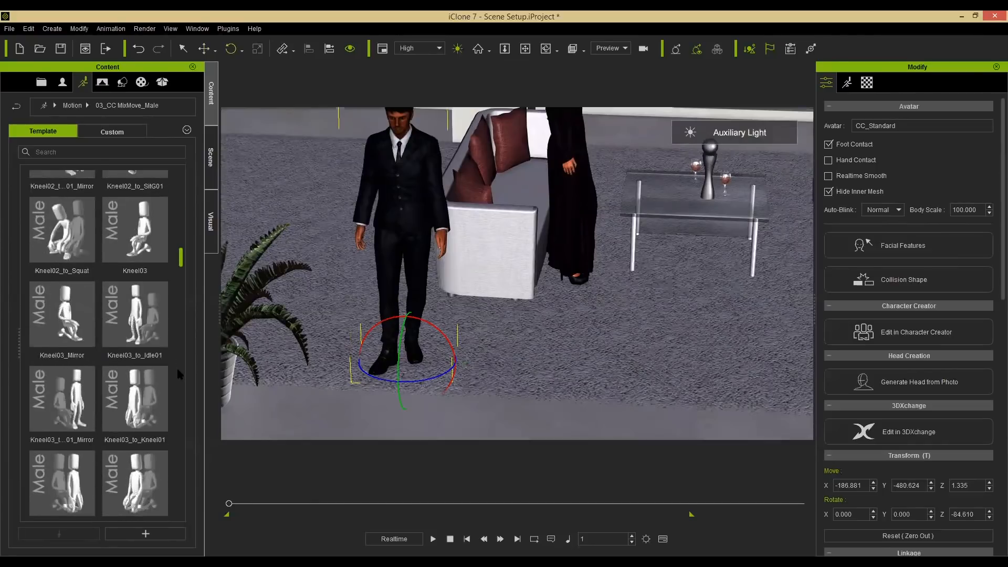
scroll(169, 434, "down", 6)
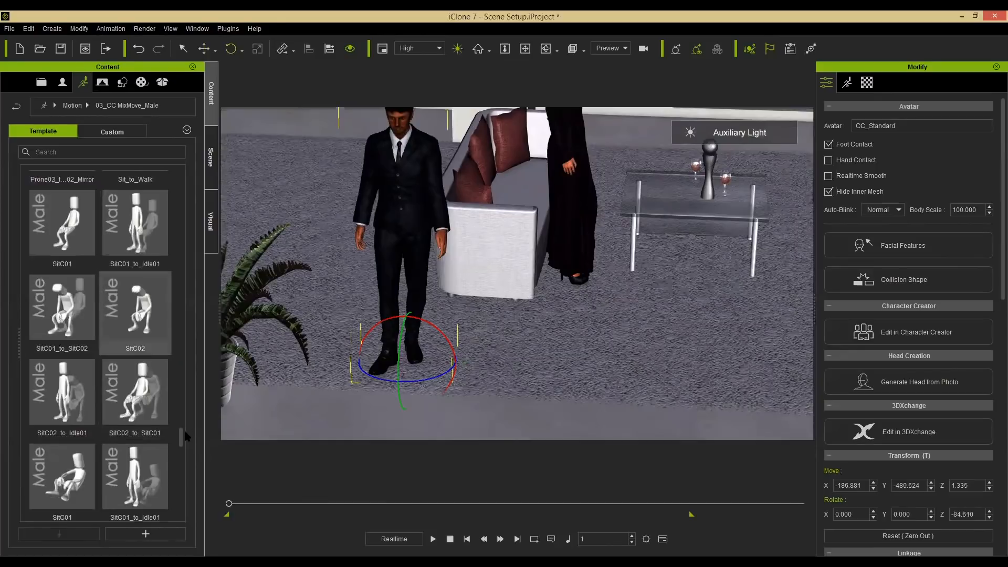
scroll(182, 451, "down", 8)
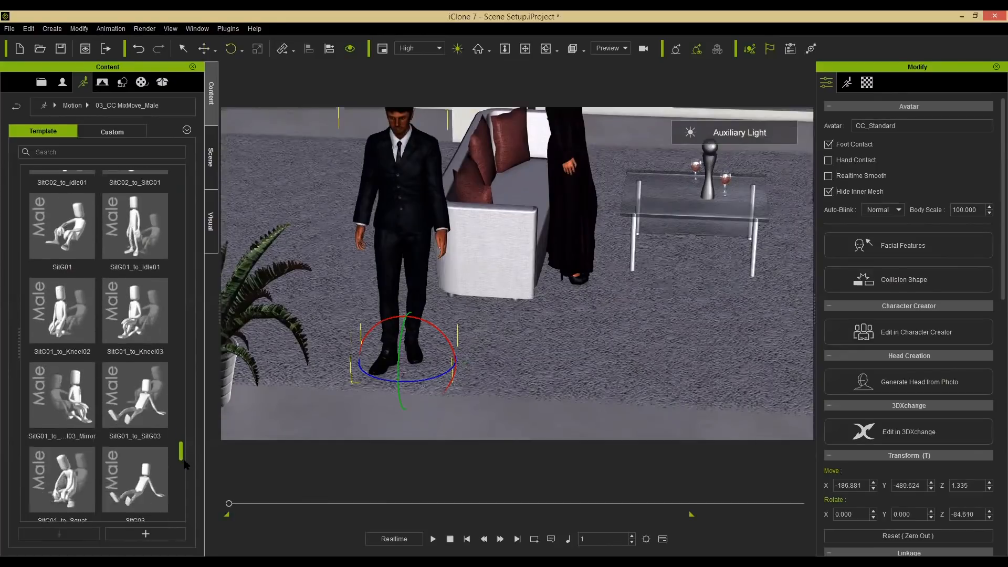
scroll(183, 495, "down", 8)
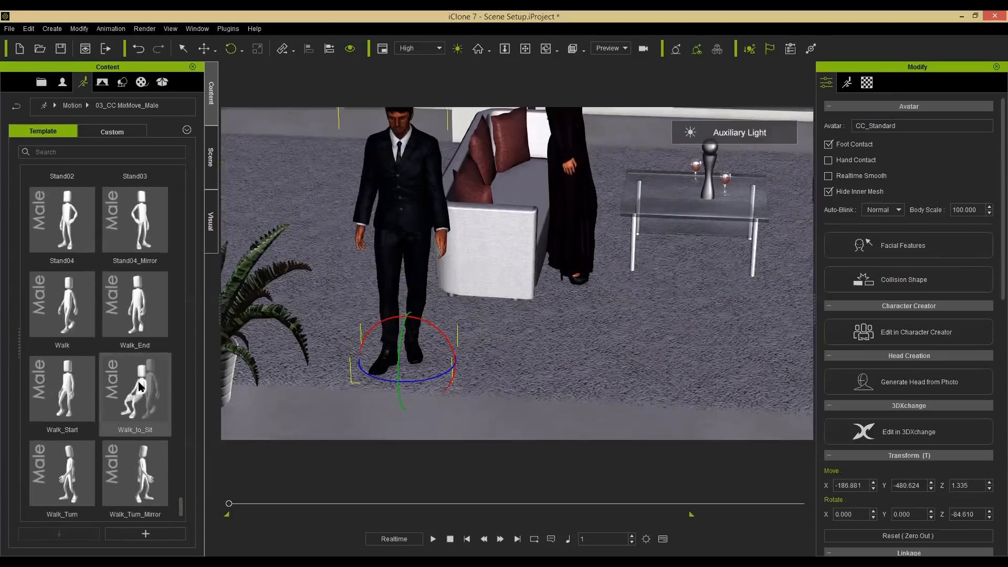
left_click(140, 387)
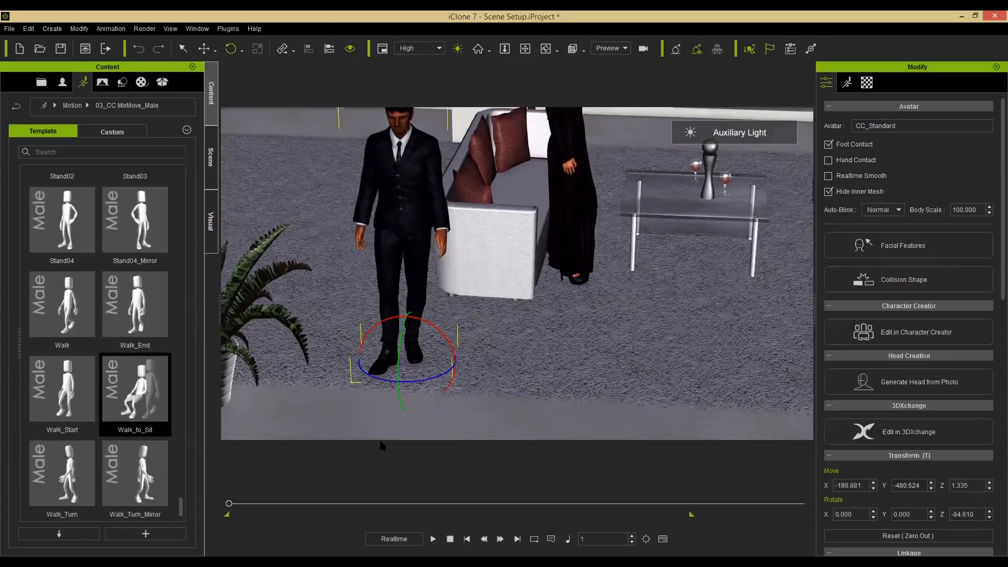
Play and stop the animation to preview the male avatar's walk-to-sit motion.
left_click(433, 539)
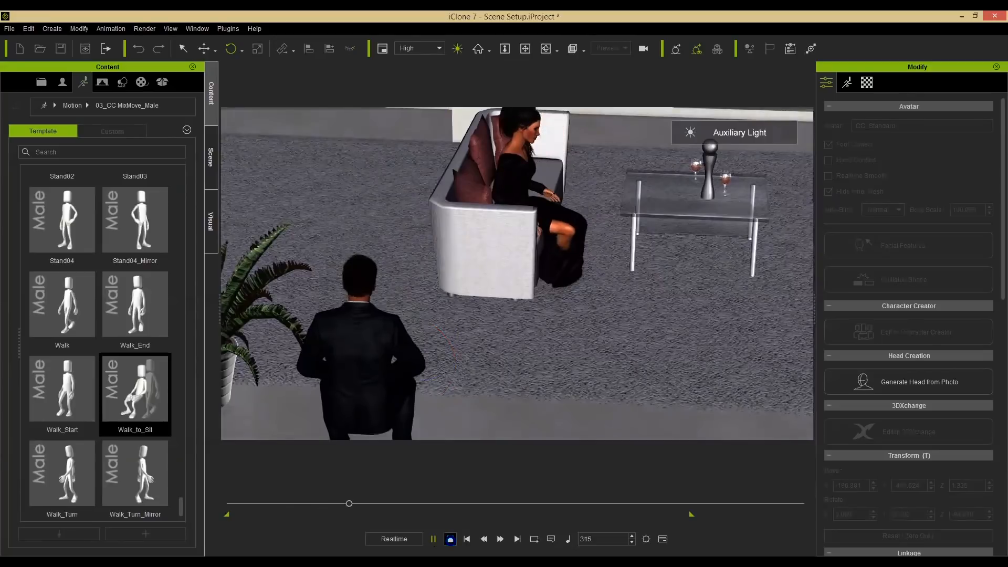
left_click(450, 539)
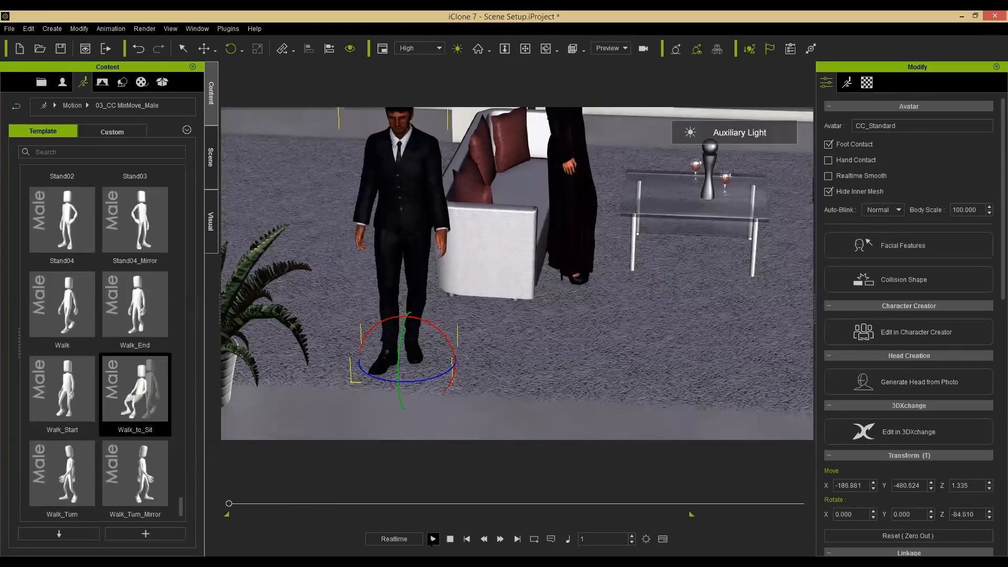
left_click(432, 539)
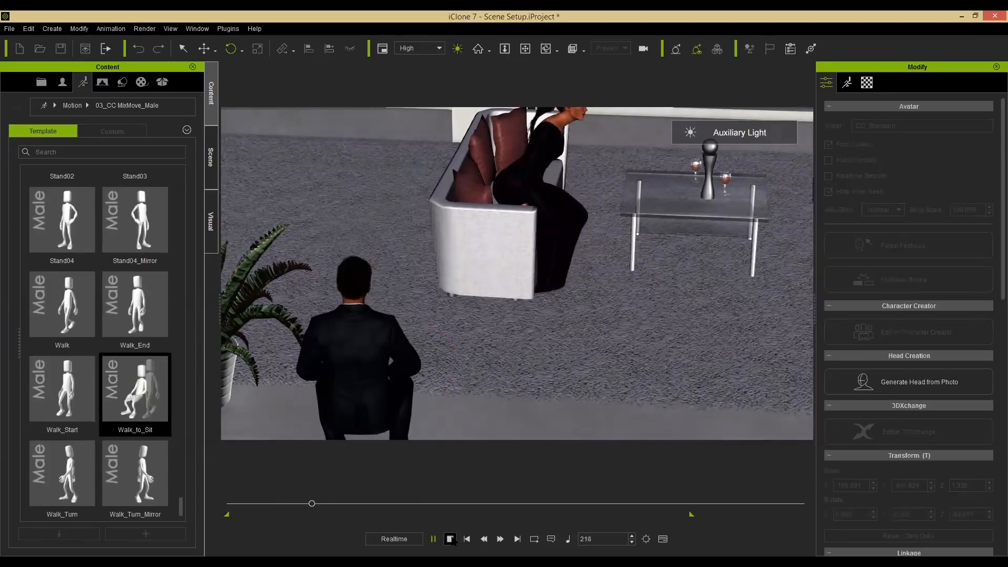
left_click(450, 538)
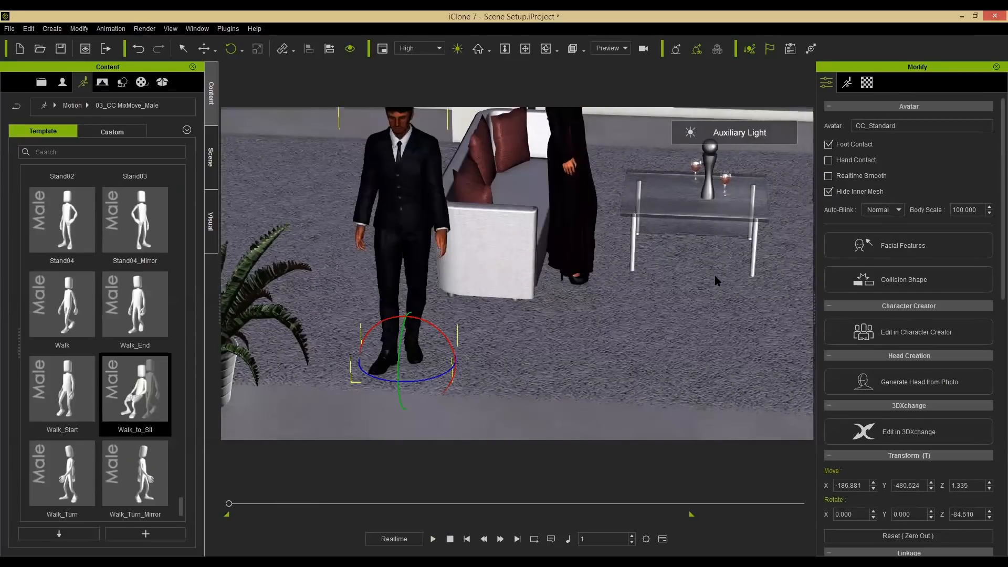
Move the male avatar in front of the glass table between the two sofas.
middle_click_drag(522, 264, 559, 310)
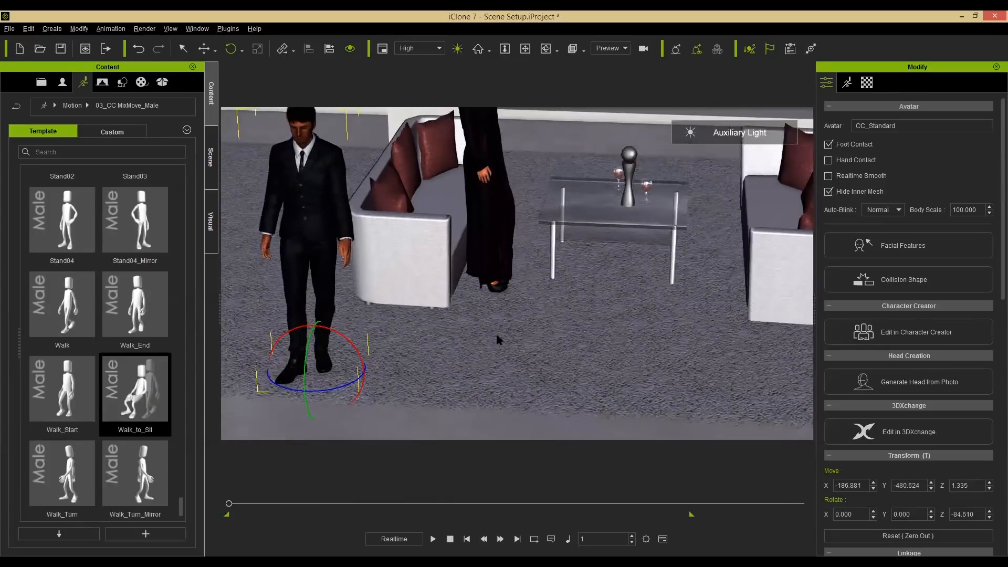
right_click_drag(374, 374, 457, 382)
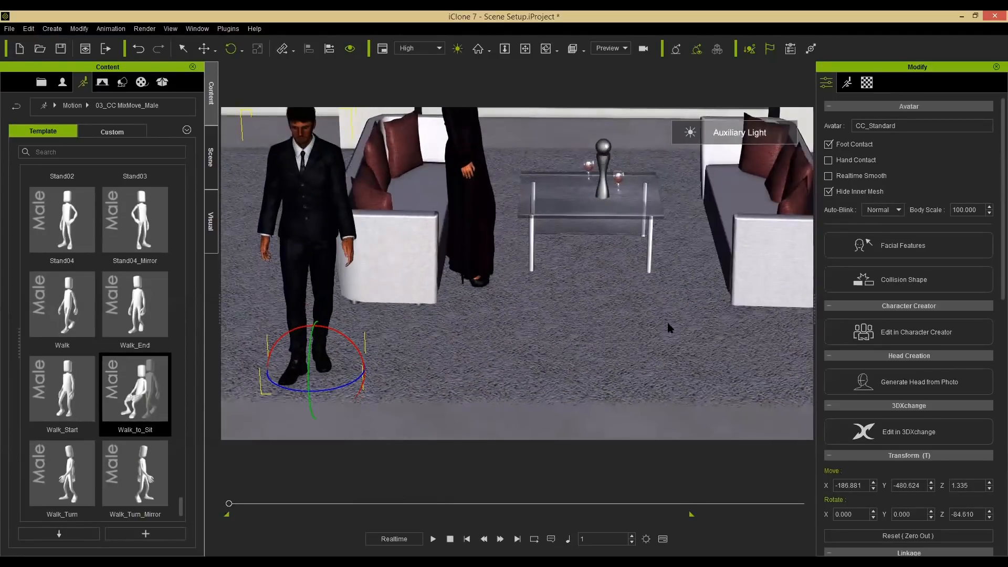
key("w")
left_click_drag(334, 362, 642, 347)
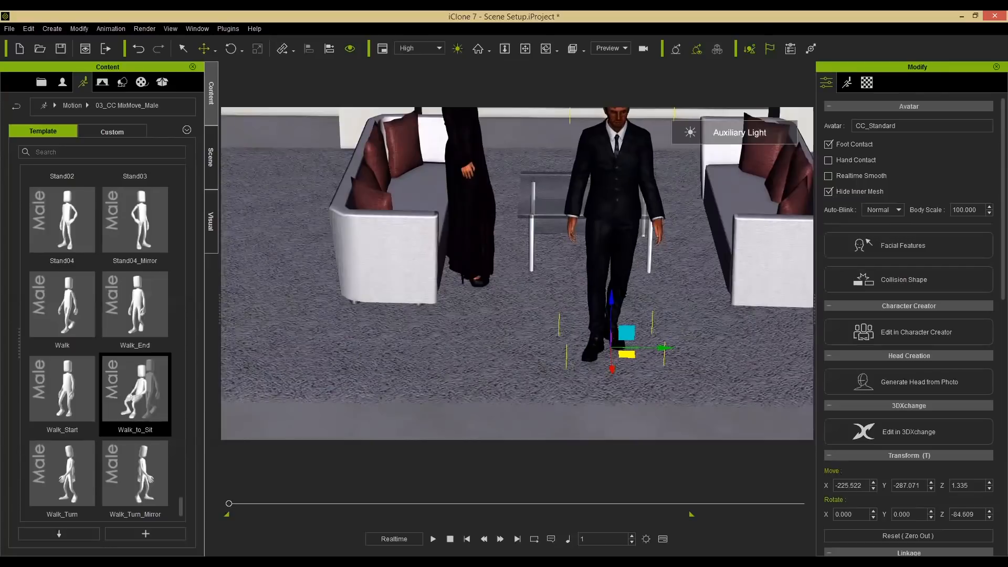
middle_click_drag(622, 337, 612, 348, "alt")
Orbit the view and play the animation to check the male avatar's position.
middle_click_drag(635, 189, 601, 286, "alt")
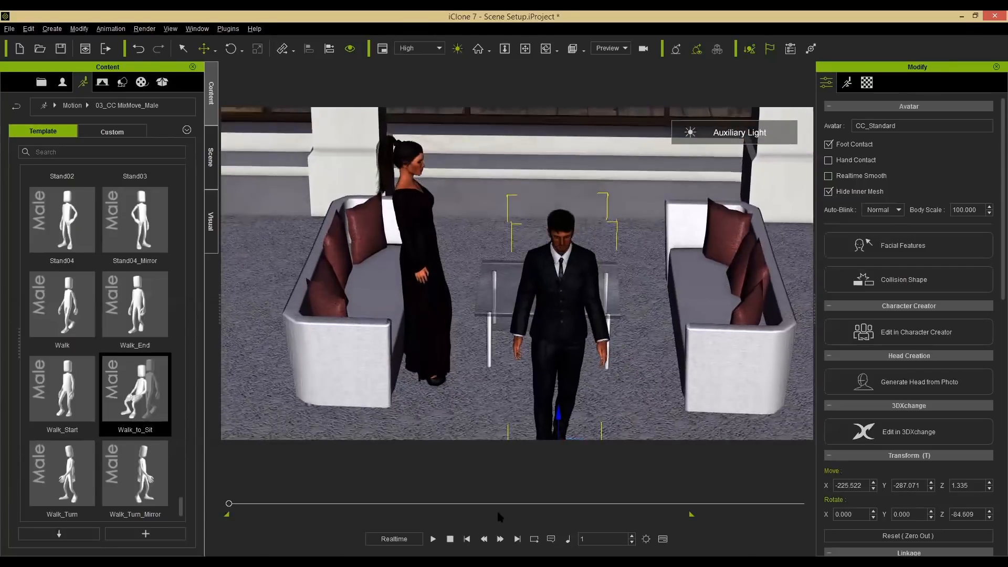
right_click_drag(498, 512, 494, 538)
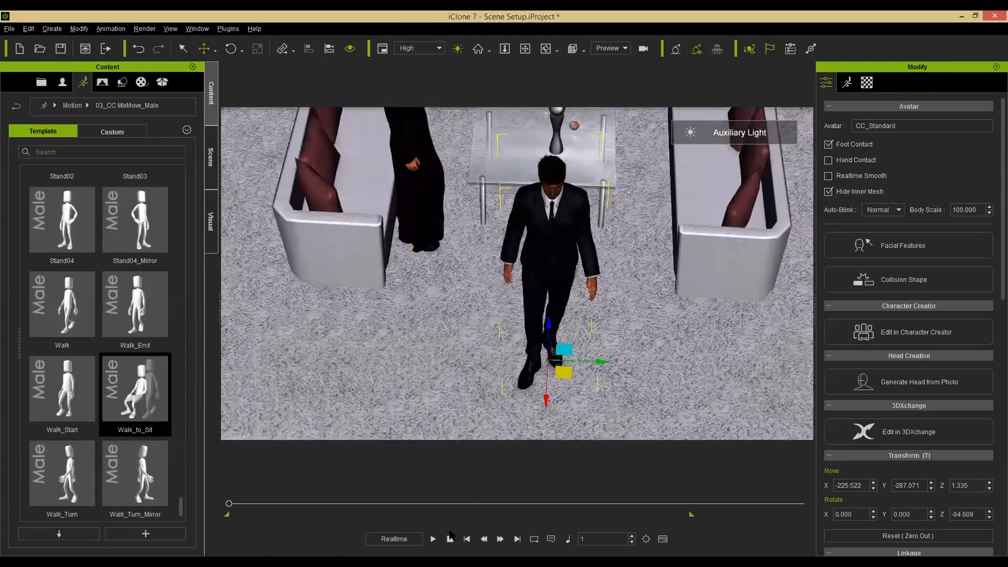
left_click(433, 539)
left_click(450, 538)
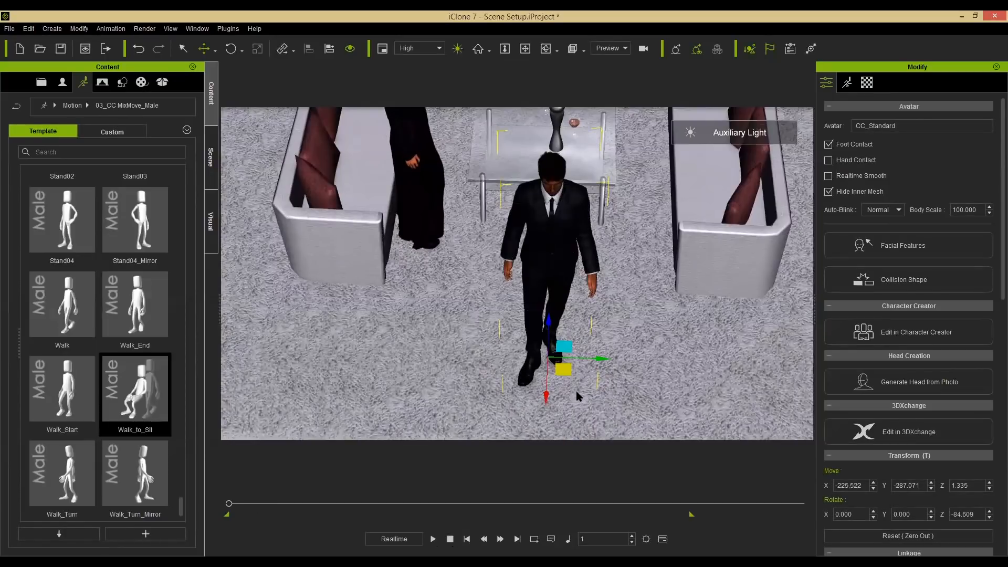
Rotate the male avatar to about 71 degrees toward the table and preview the animation.
key("e")
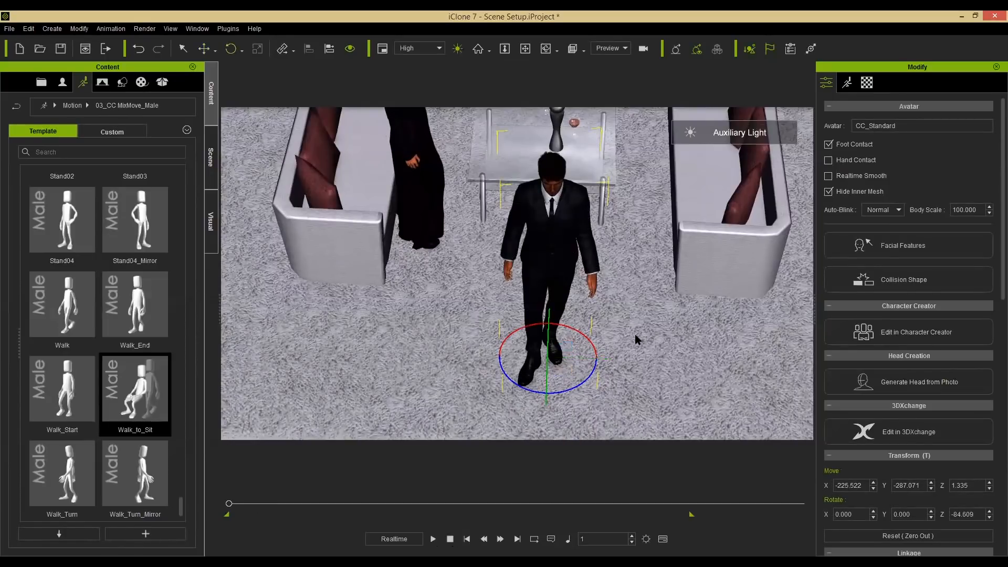
left_click_drag(634, 334, 641, 331)
left_click(432, 539)
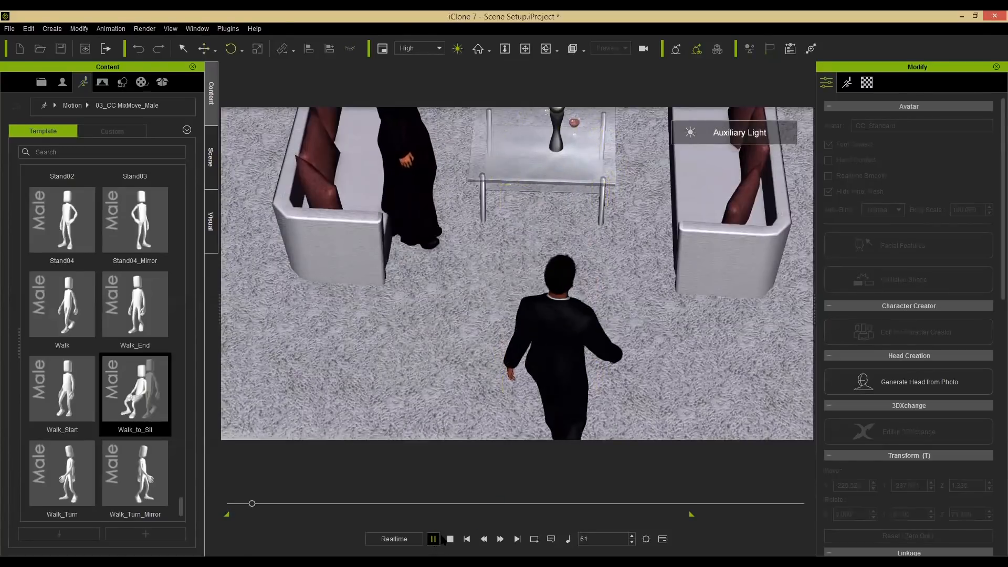
left_click(449, 539)
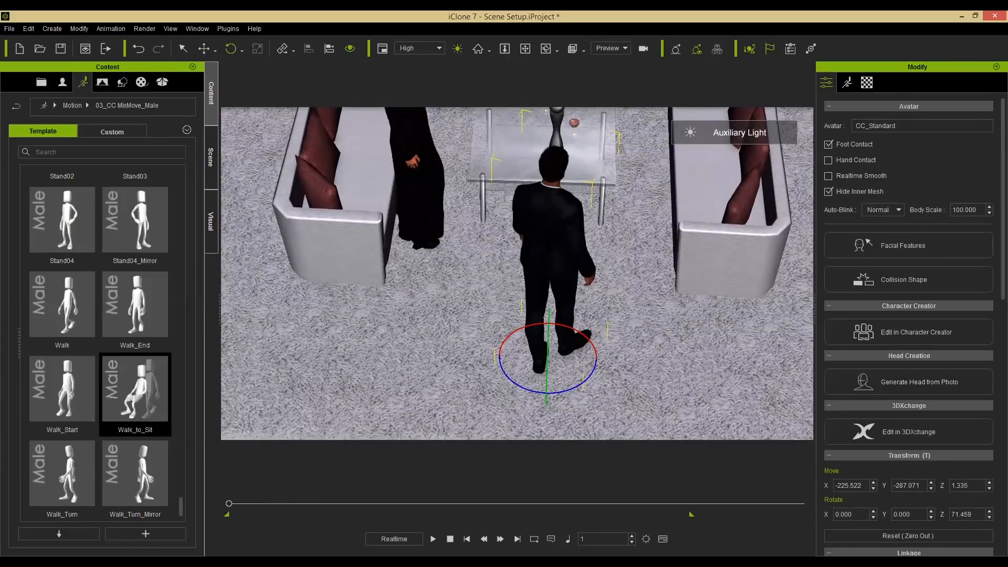
right_click(548, 244)
left_click(605, 380)
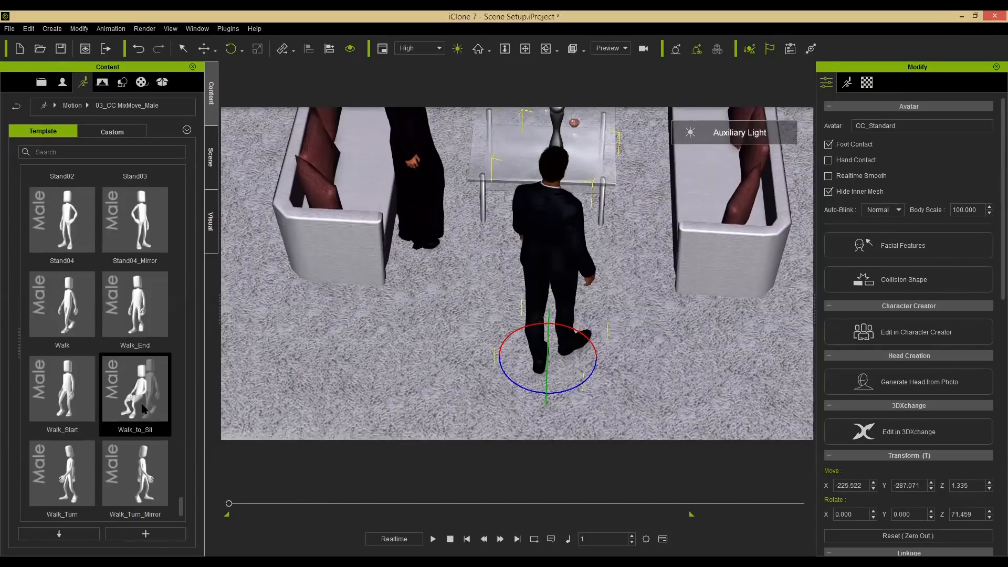
Play and stop the animation, then orbit around to inspect the male avatar's seated position from several angles.
left_click(433, 539)
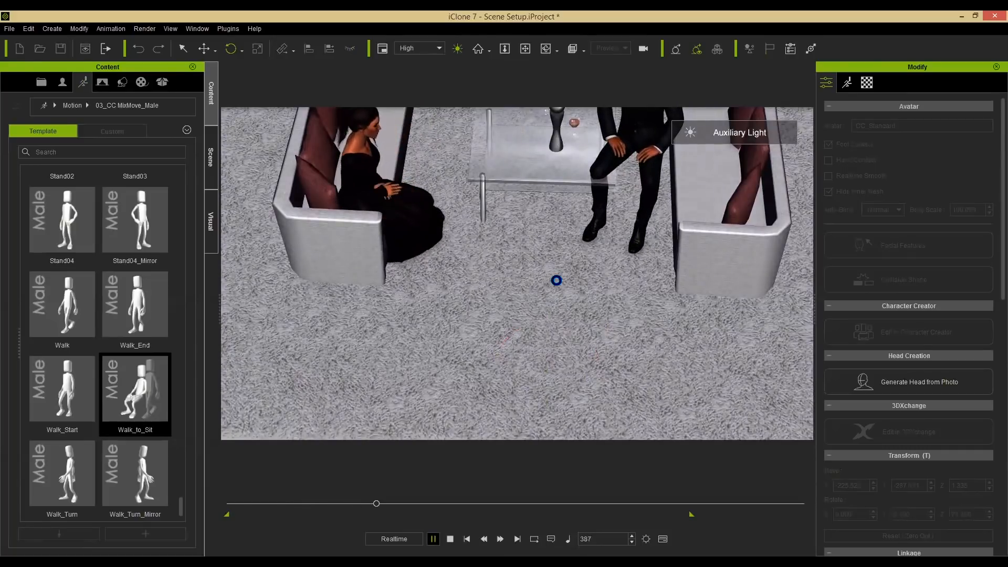
key("space")
middle_click_drag(618, 199, 601, 213, "alt")
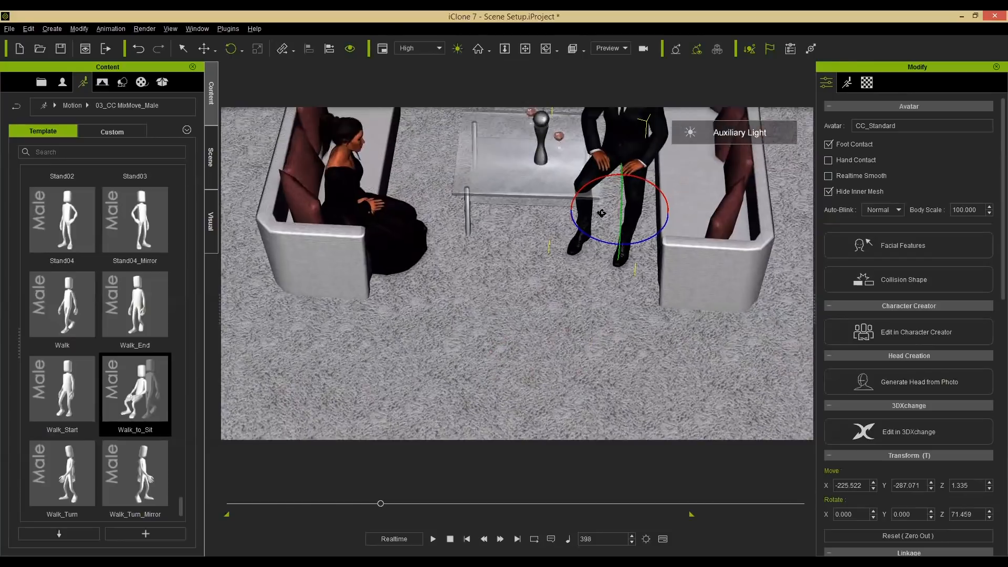
right_click_drag(565, 281, 611, 302)
middle_click_drag(597, 280, 580, 323)
right_click_drag(580, 323, 596, 333)
left_click_drag(381, 504, 200, 512)
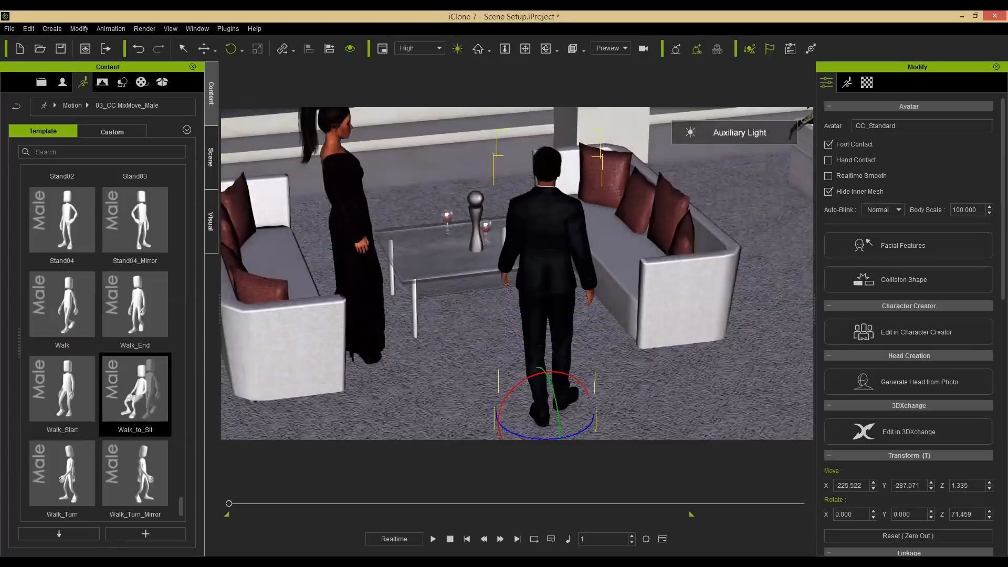
right_click_drag(524, 263, 554, 345)
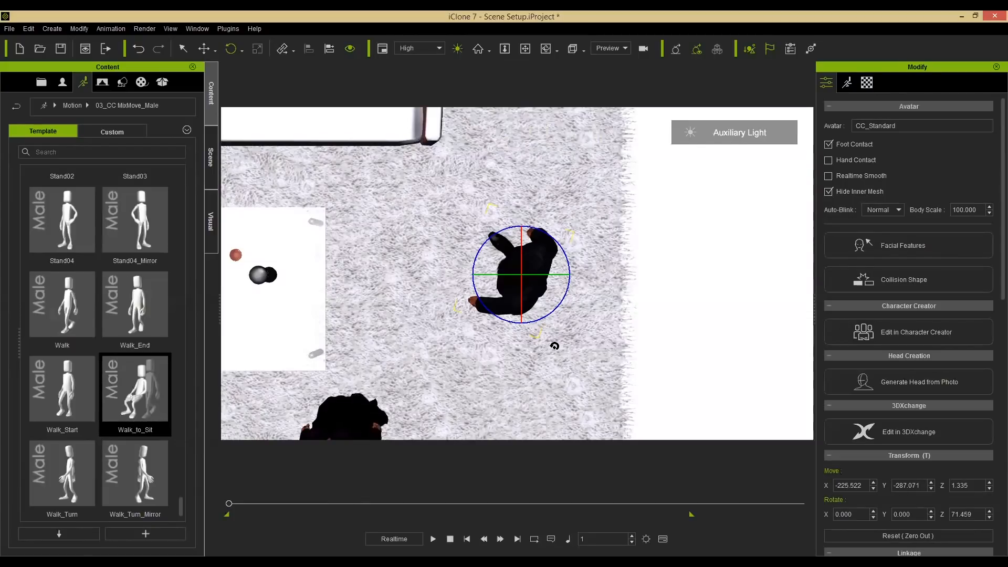
Move the male avatar slightly closer to the table, to about X -207 and Y -284.
key("w")
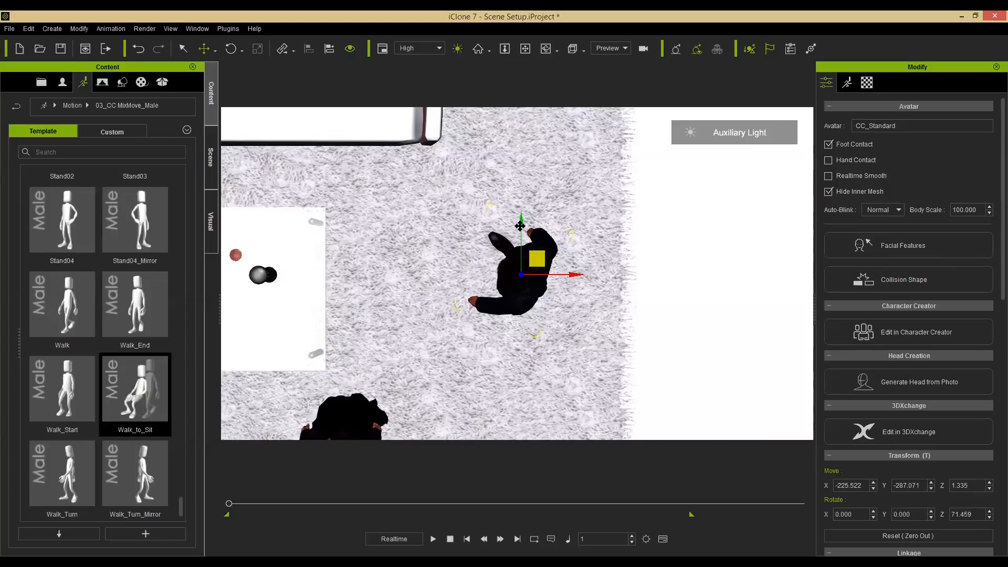
left_click_drag(520, 224, 520, 219)
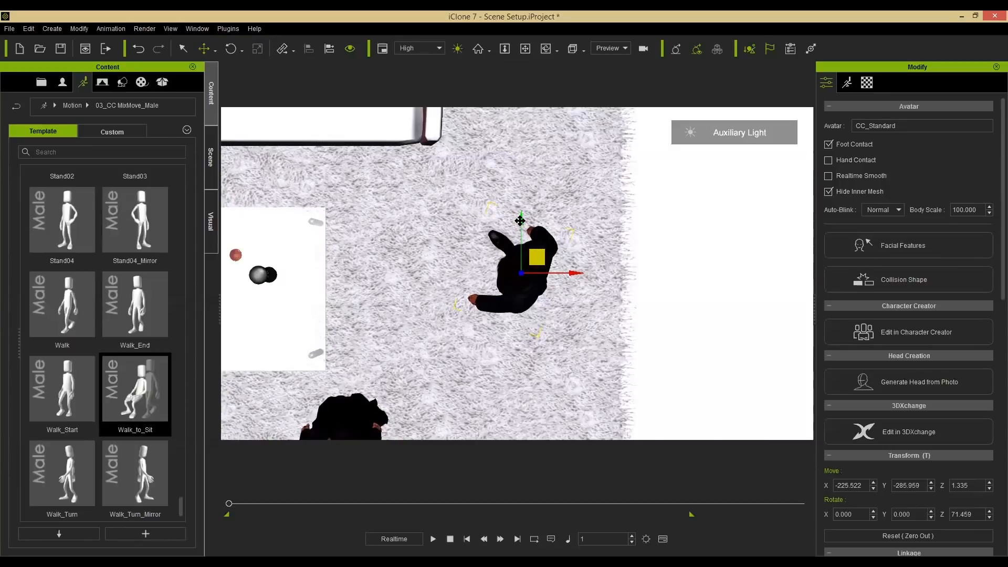
left_click_drag(576, 270, 587, 269)
left_click_drag(229, 504, 206, 500)
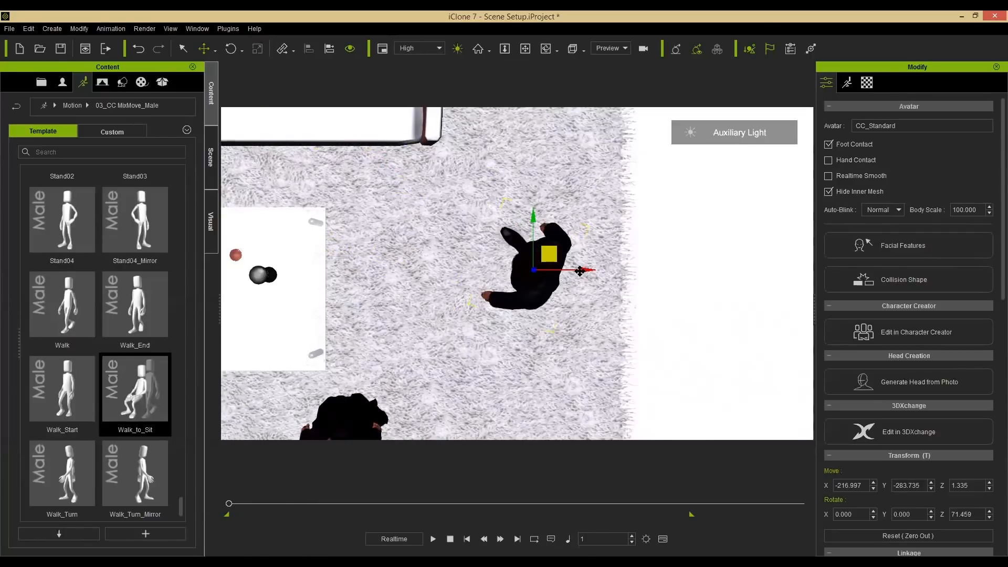
left_click_drag(580, 270, 591, 270)
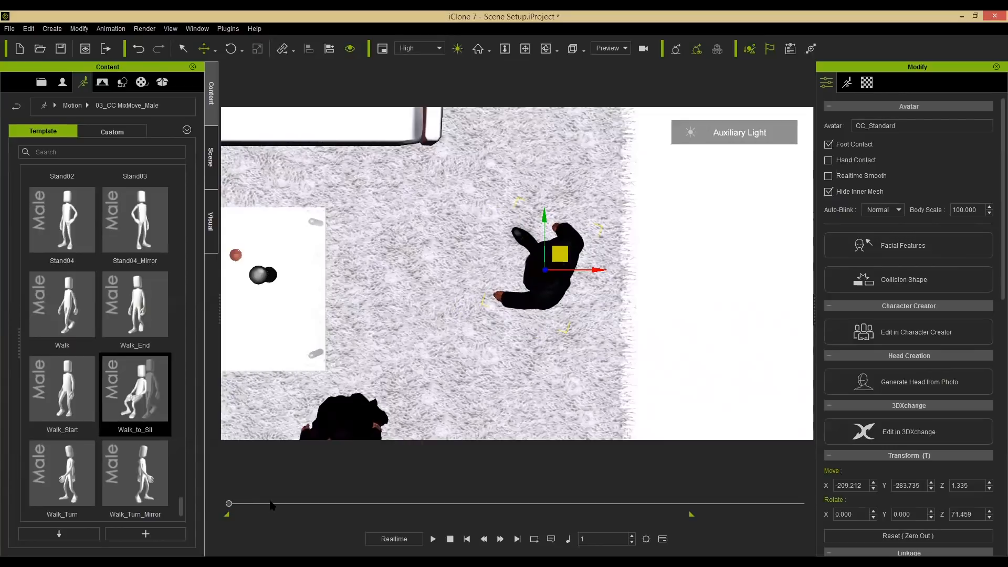
left_click_drag(346, 496, 217, 479)
left_click_drag(590, 270, 595, 272)
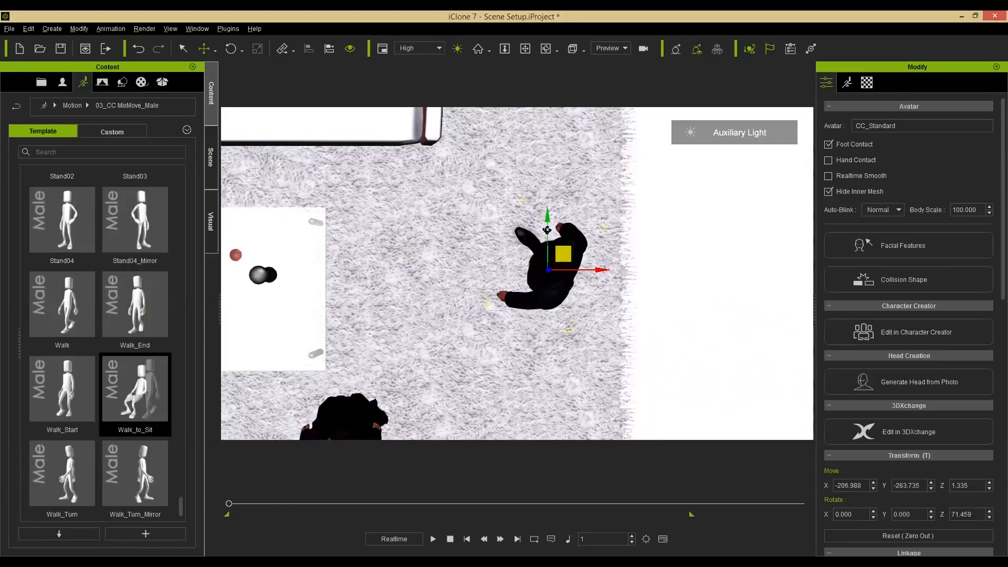
Focus on the male avatar and scrub the animation to check his feet against the sofa.
left_click_drag(546, 172, 389, 319, "alt")
left_click_drag(262, 302, 448, 156, "alt")
key("f")
right_click_drag(517, 320, 465, 208, "alt")
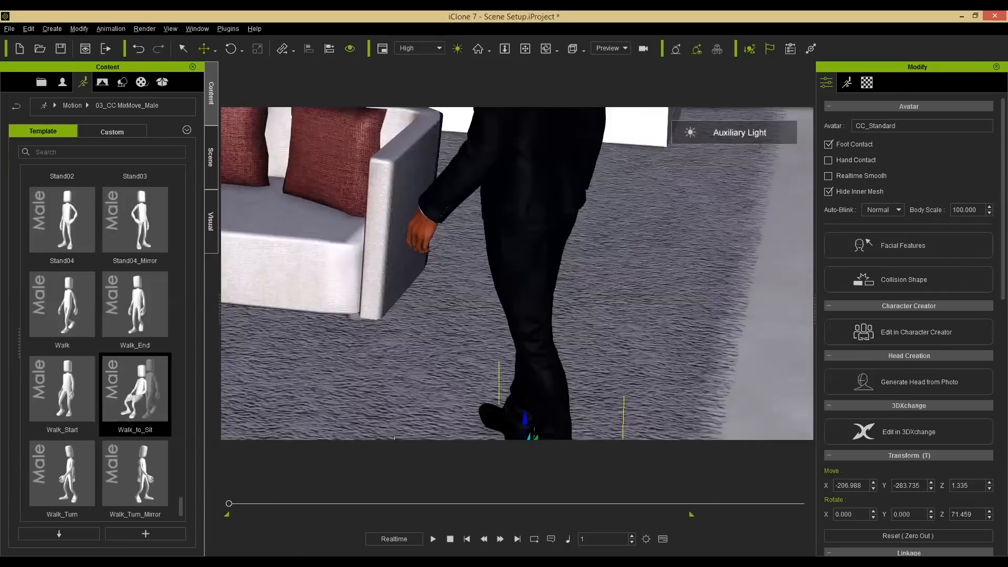
left_click_drag(373, 214, 474, 254, "alt")
mouse_move(502, 313)
left_mouse_down("alt")
mouse_move(524, 294)
mouse_move(508, 276)
mouse_move(512, 307)
left_mouse_up("alt")
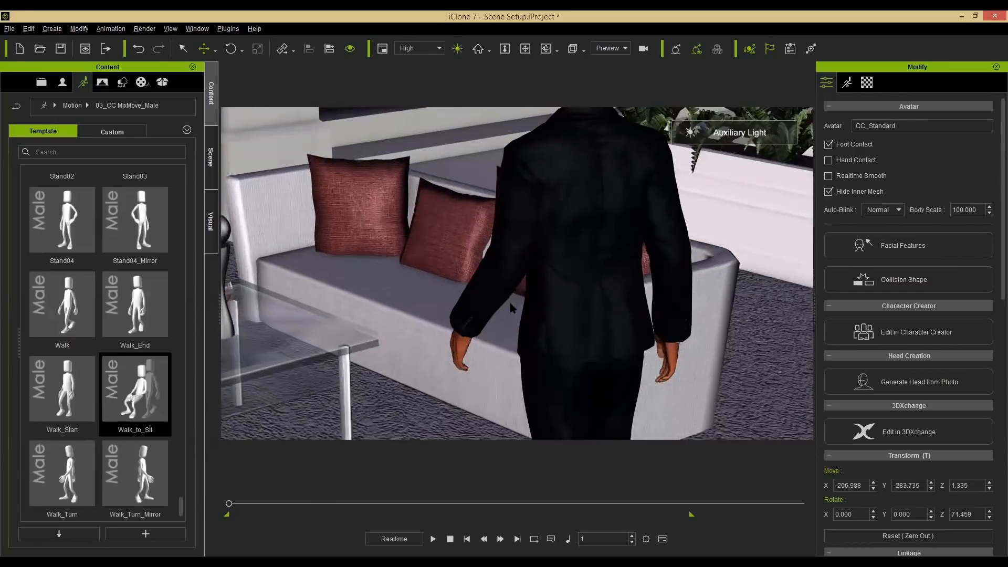
left_click_drag(572, 332, 272, 509, "alt")
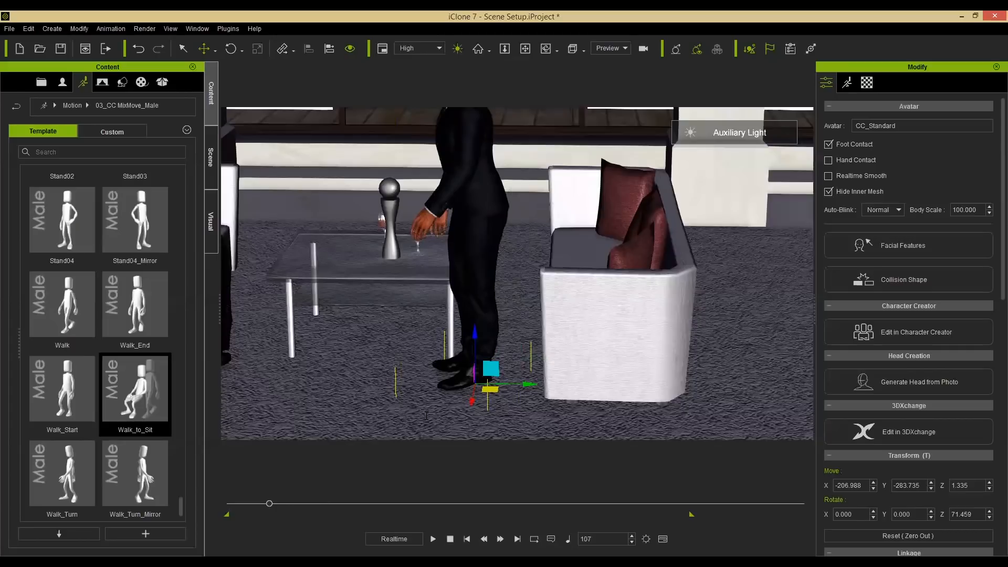
Open the Timeline and show the male avatar's object-related tracks.
key("F3")
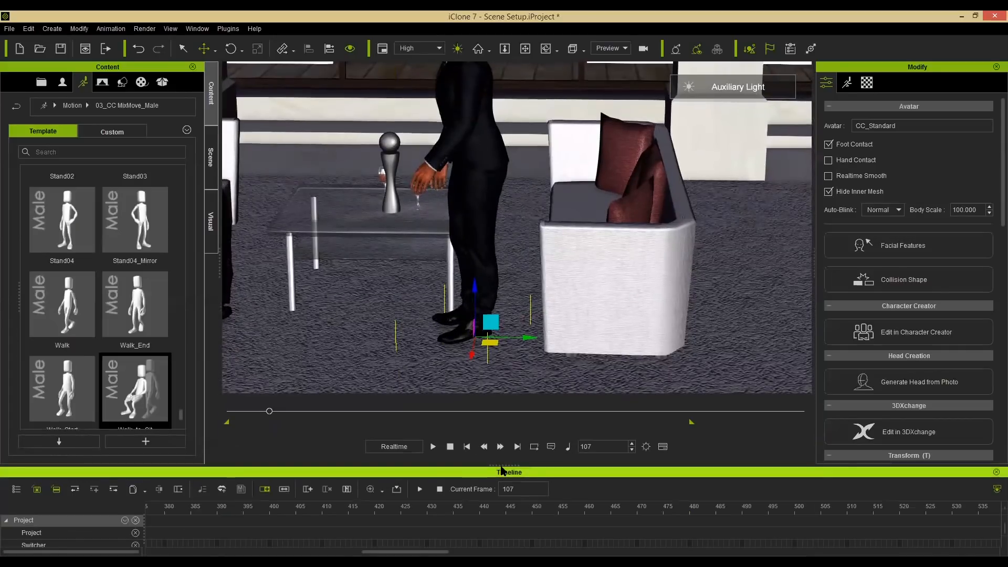
left_click_drag(502, 465, 504, 444)
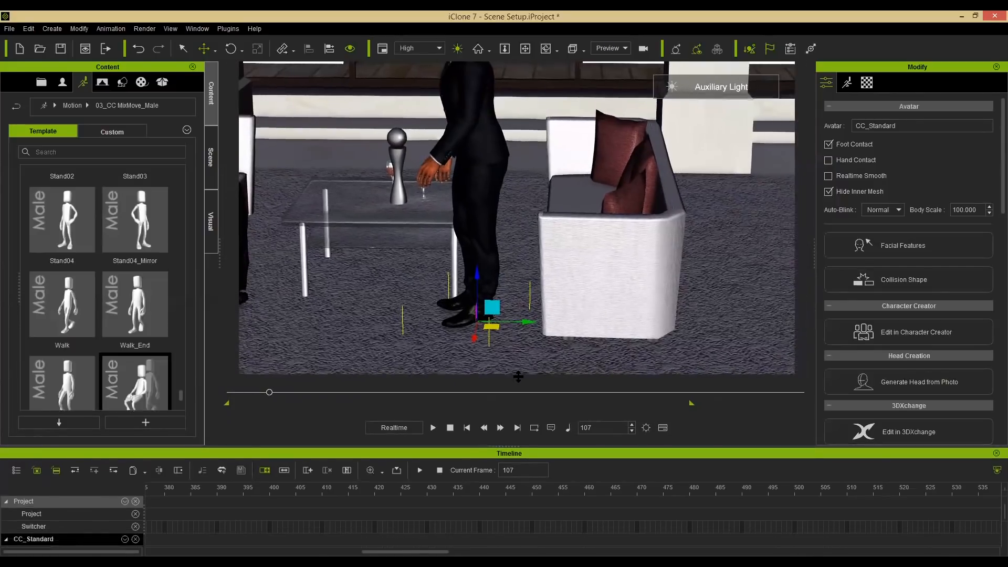
left_click_drag(512, 384, 512, 382)
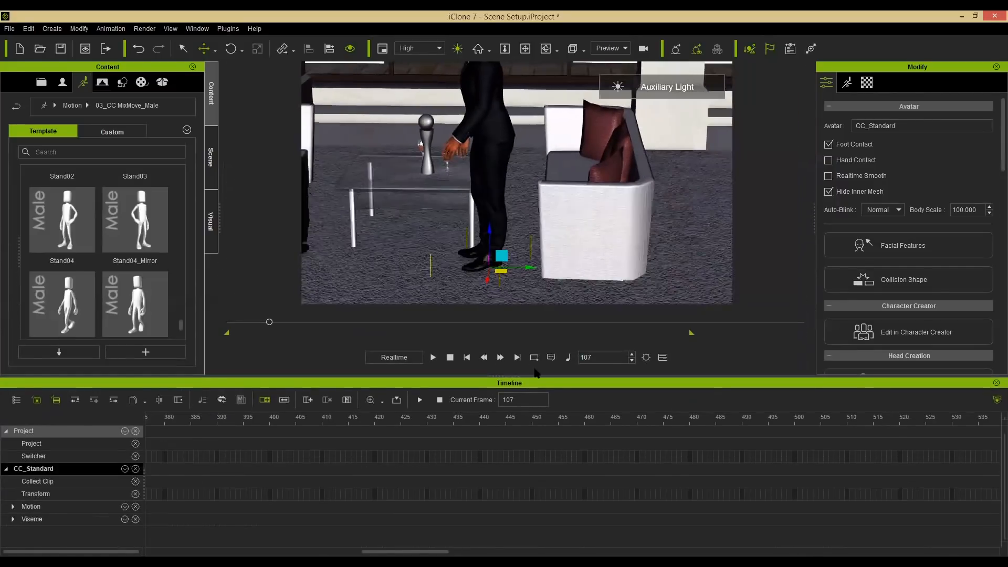
left_click(37, 400)
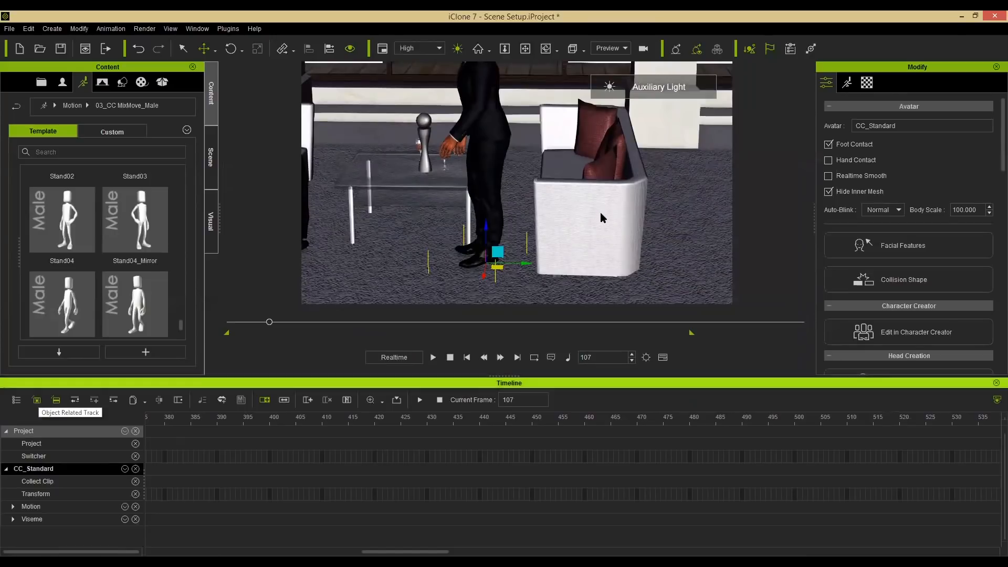
left_click(600, 212)
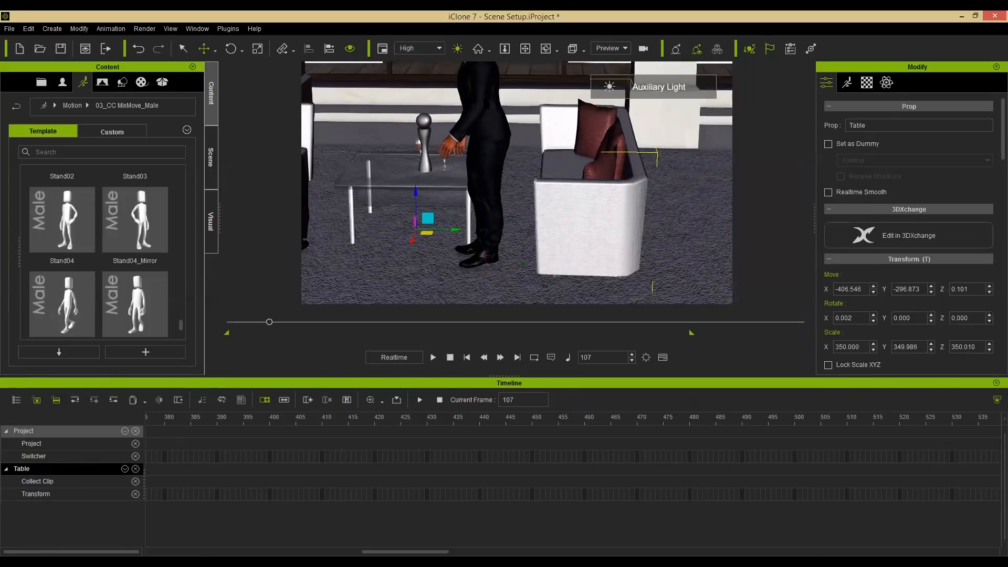
left_click(484, 112)
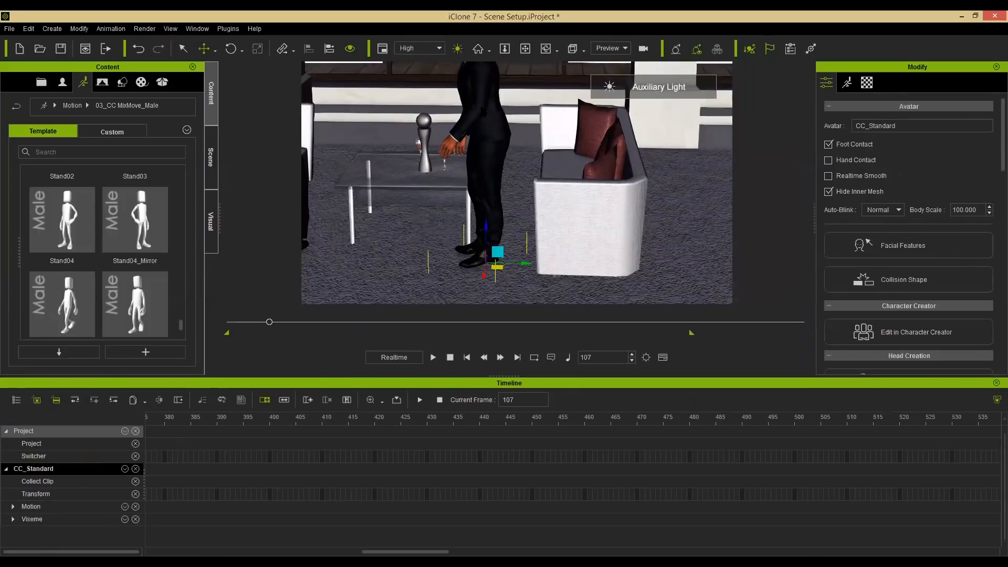
left_click(124, 431)
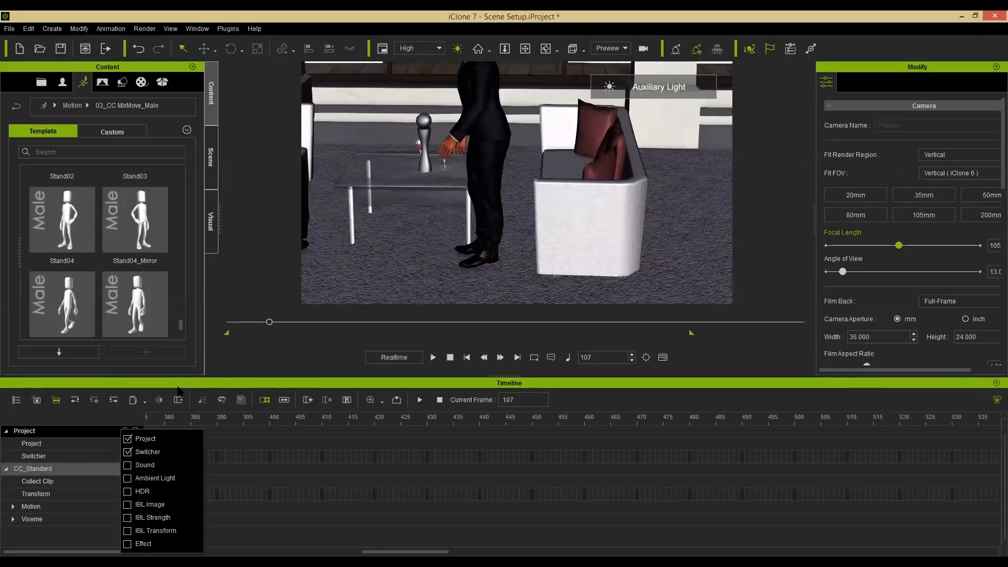
left_click(16, 400)
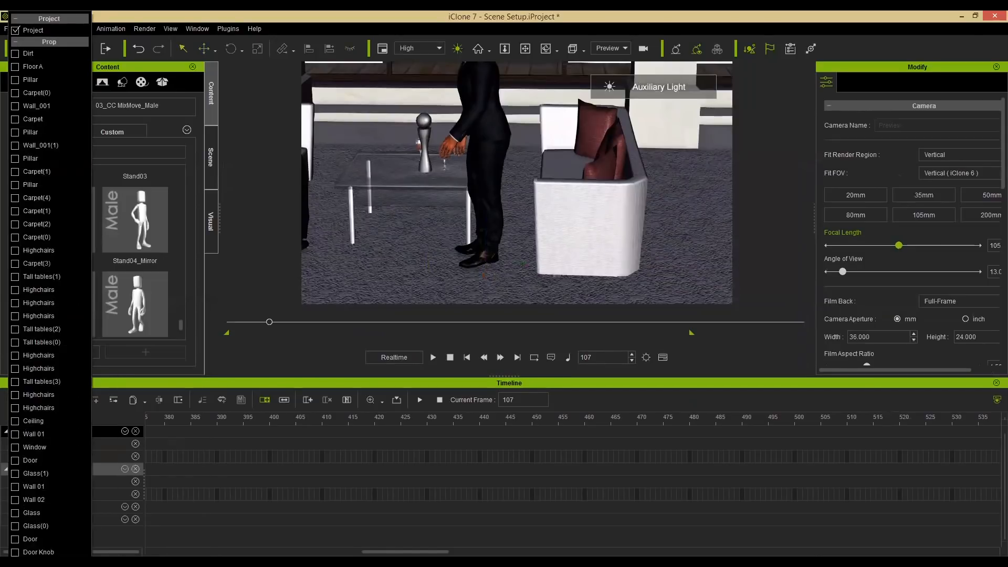
left_click(139, 391)
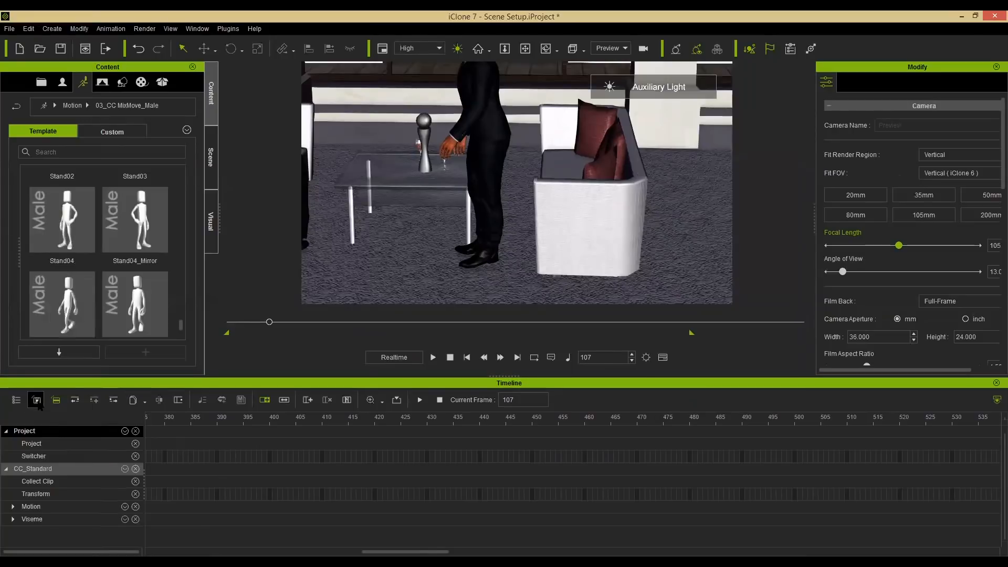
left_click(72, 468)
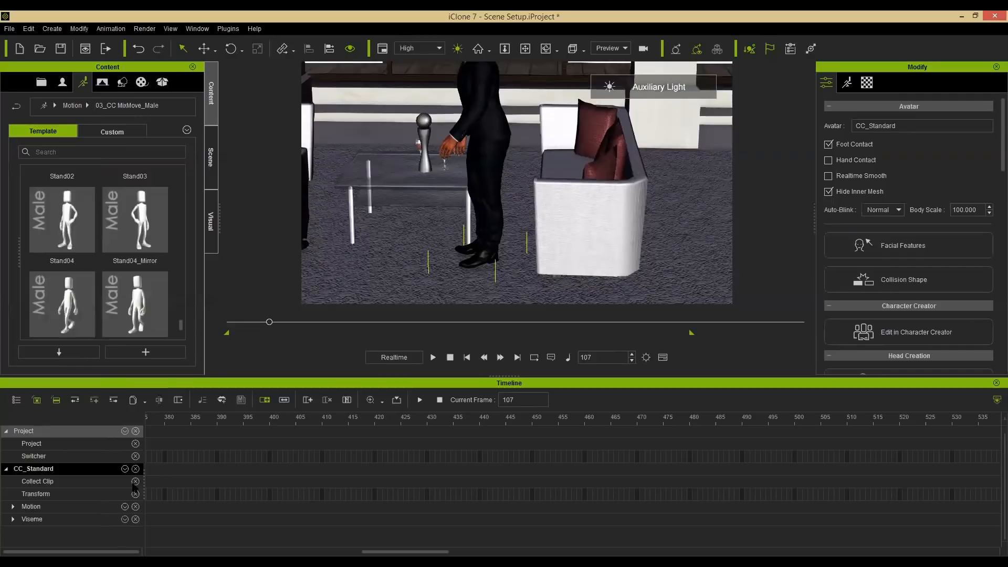
Add a transform key for the male avatar at frame 102.
left_click_drag(399, 552, 215, 552)
left_click(406, 419)
mouse_move(434, 429)
left_mouse_down()
mouse_move(418, 420)
mouse_move(449, 426)
mouse_move(419, 435)
left_mouse_up()
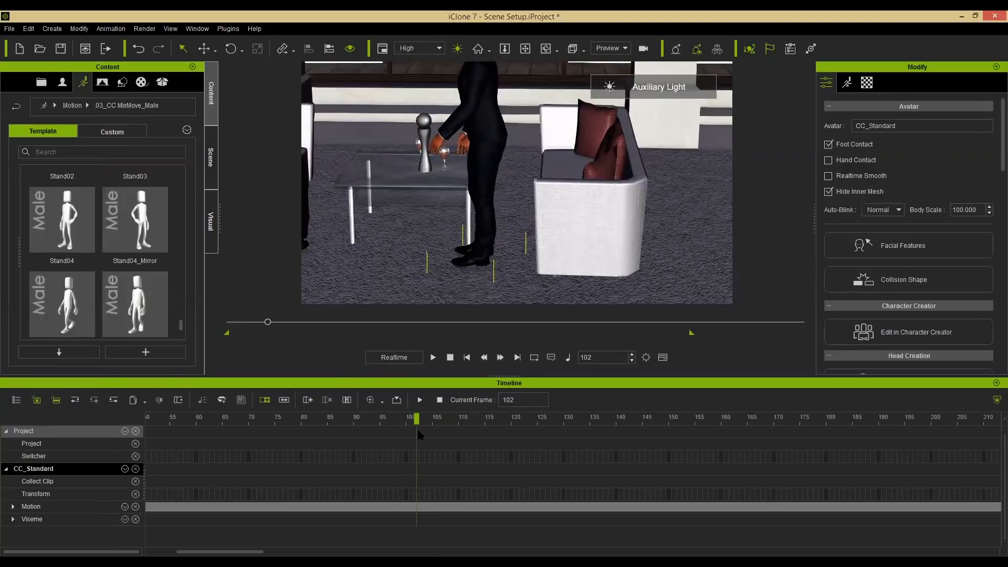
double_click(416, 494)
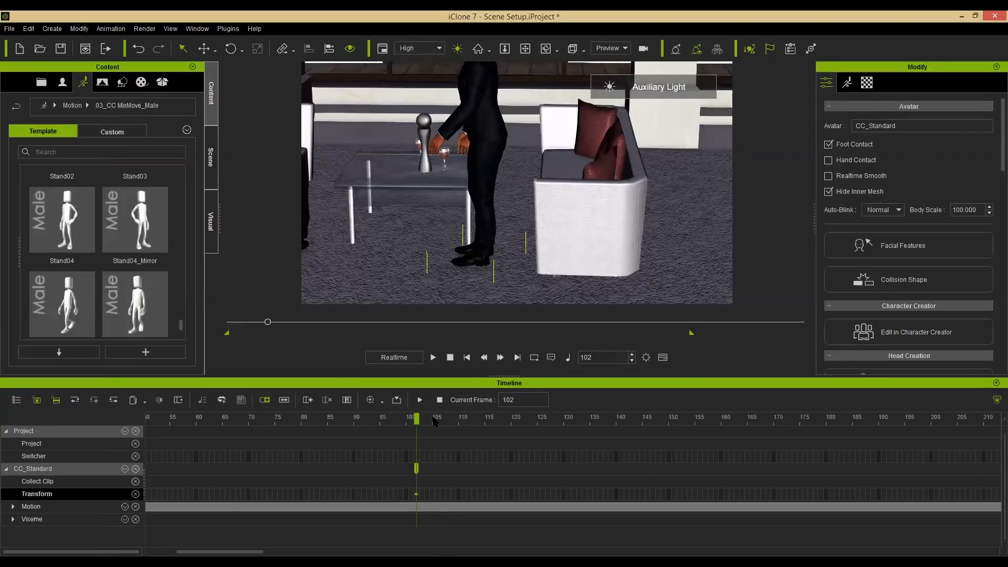
Add a transform key for the male avatar at frame 143 with the rotate tool active.
left_click_drag(418, 419, 632, 420)
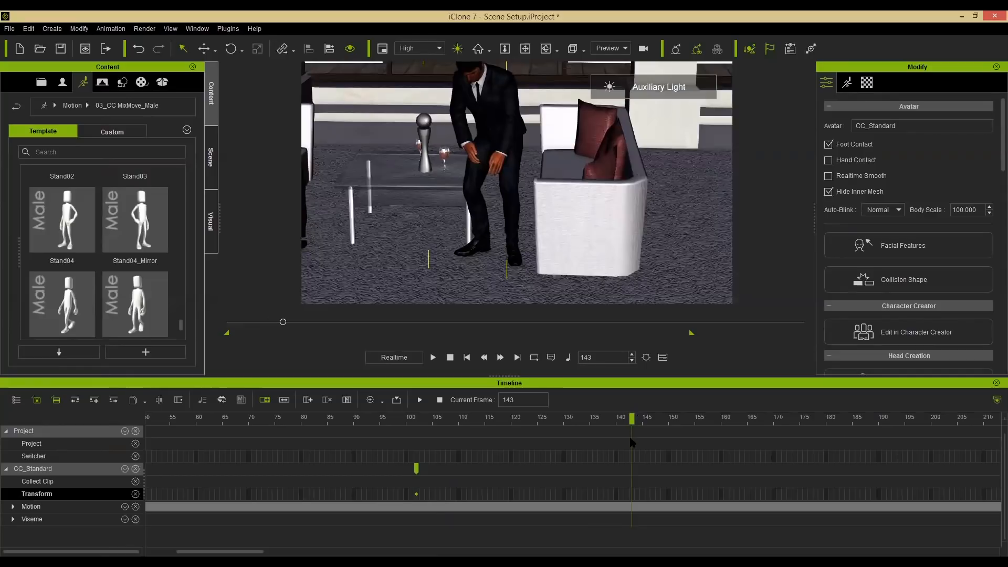
left_click_drag(477, 254, 476, 290, "alt")
key("e")
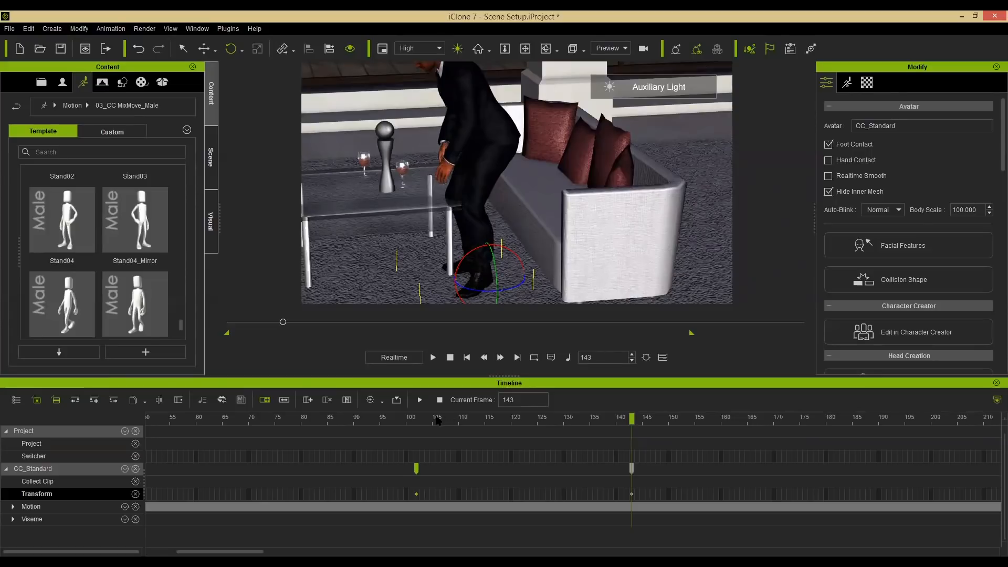
left_click_drag(443, 418, 773, 437)
left_click_drag(701, 448, 554, 447)
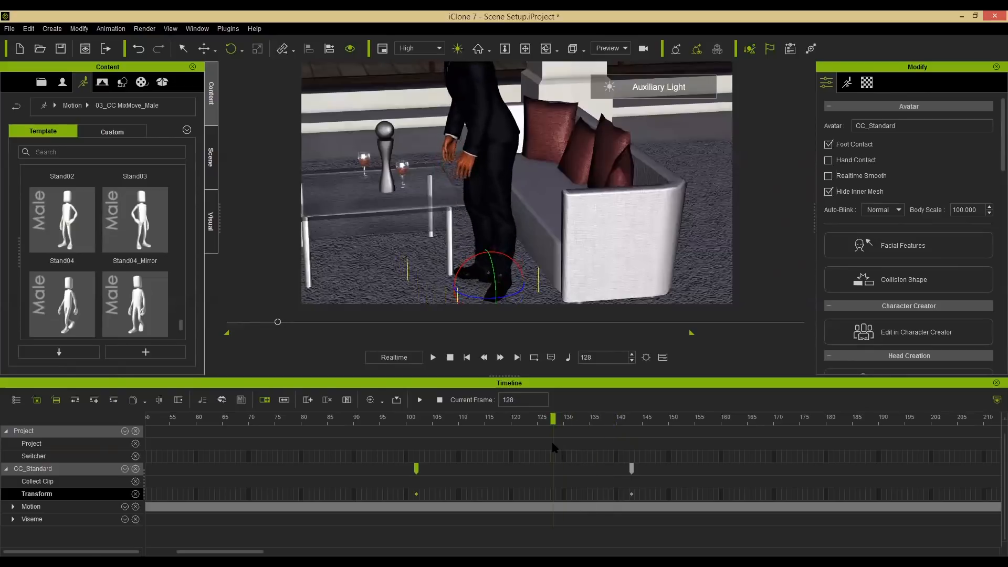
Nudge the male avatar slightly at frame 102 and scrub between frames 102 and 143 to compare.
left_click(416, 469)
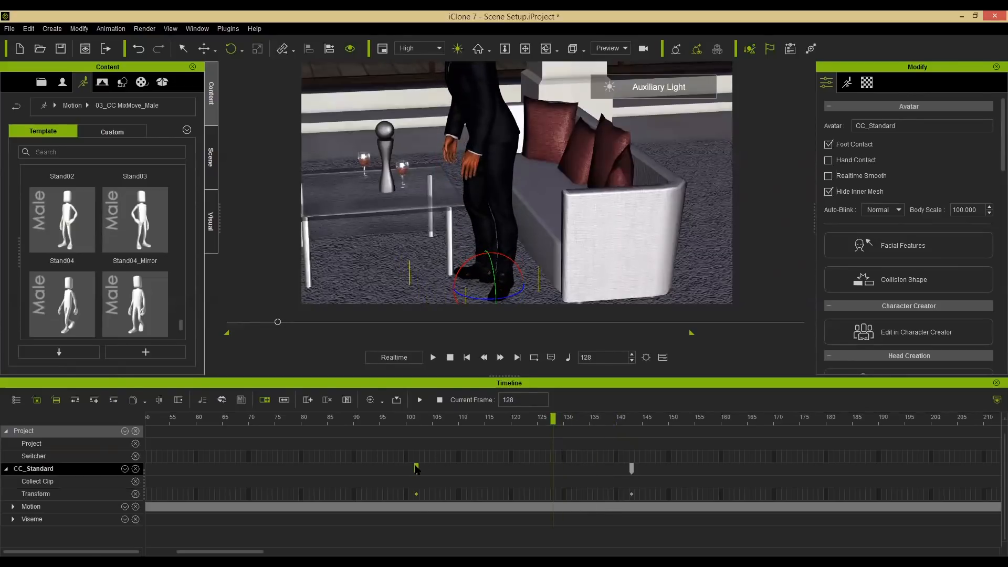
right_click_drag(523, 226, 526, 277)
key("w")
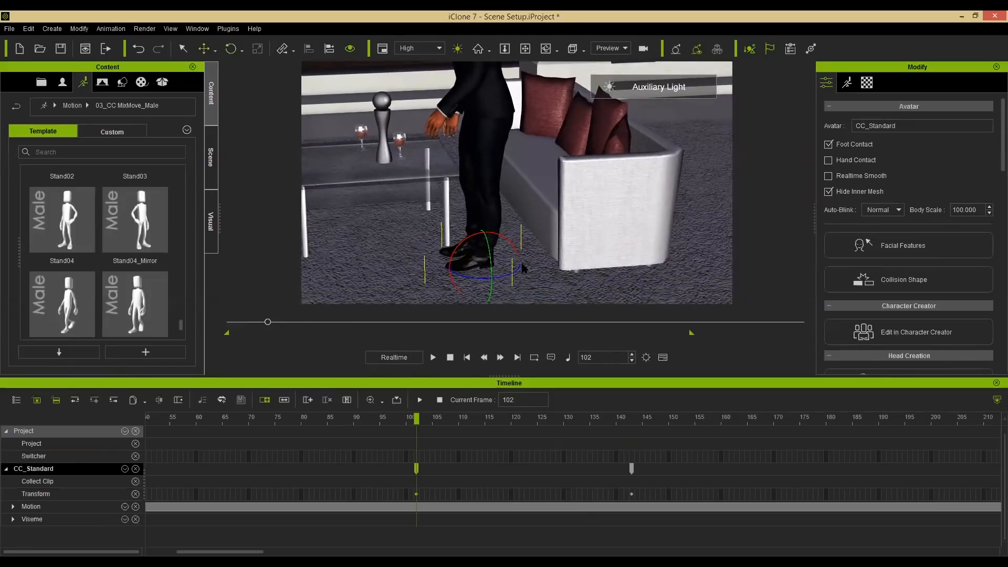
left_click_drag(526, 262, 531, 262)
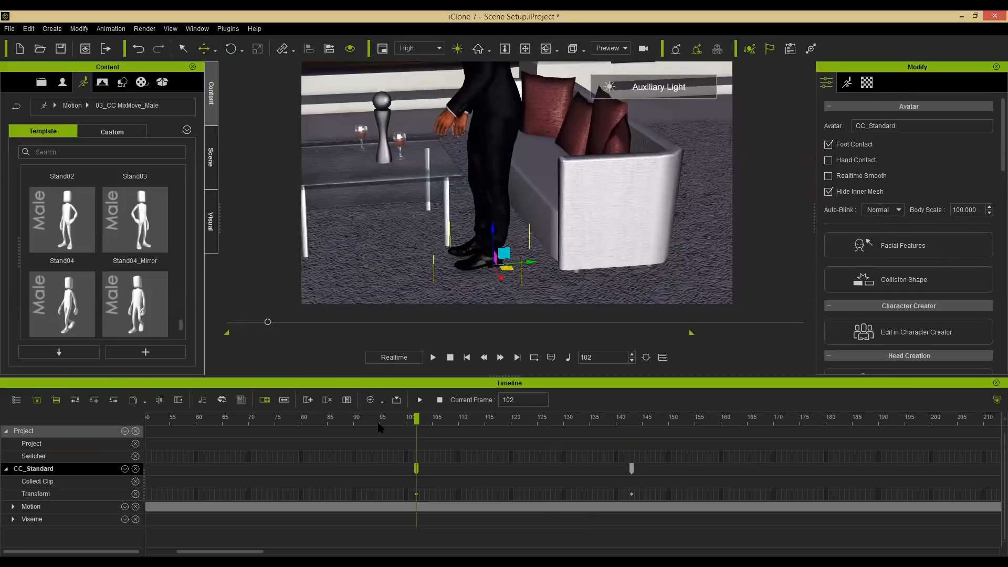
left_click_drag(334, 420, 633, 420)
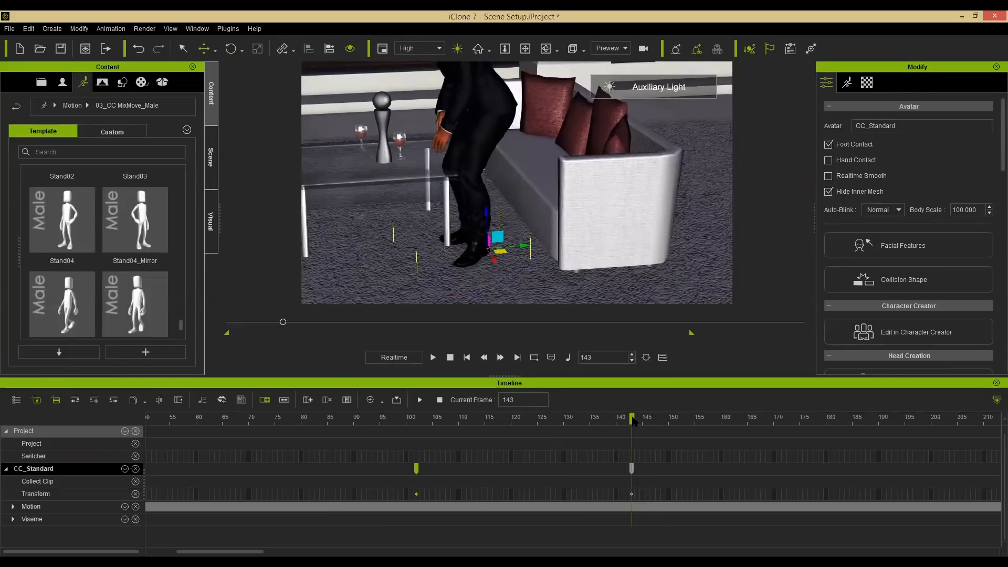
left_click_drag(613, 424, 417, 430)
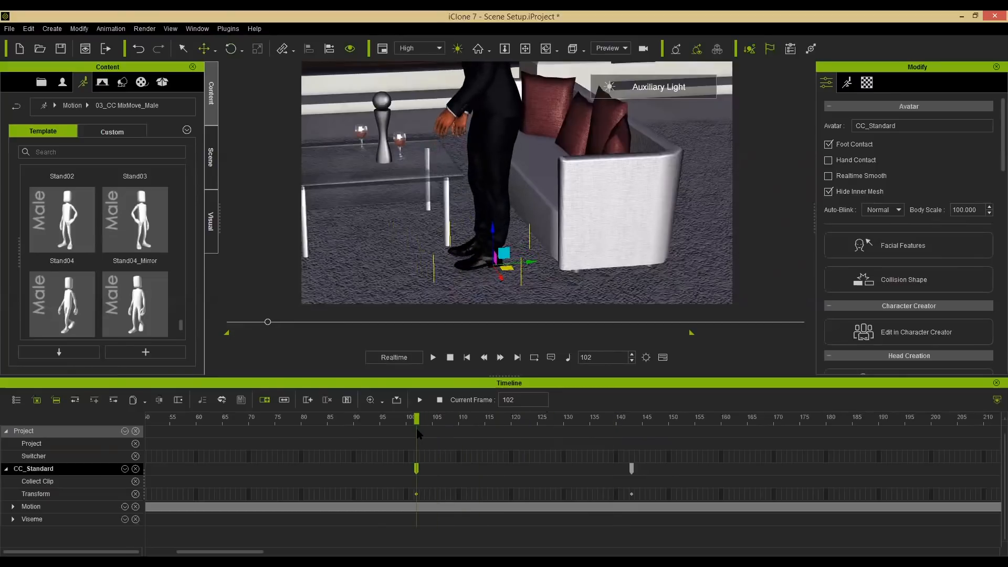
Browse the template Props library to 3D Blocks and add a Ball_000 prop to the scene.
left_click(123, 83)
left_click(44, 106)
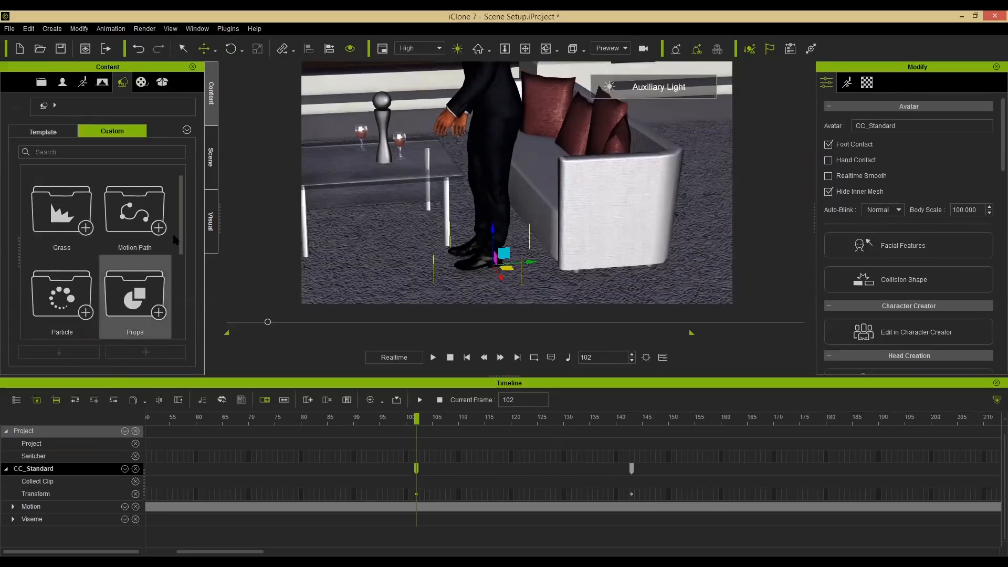
double_click(137, 293)
left_click_drag(181, 191, 183, 210)
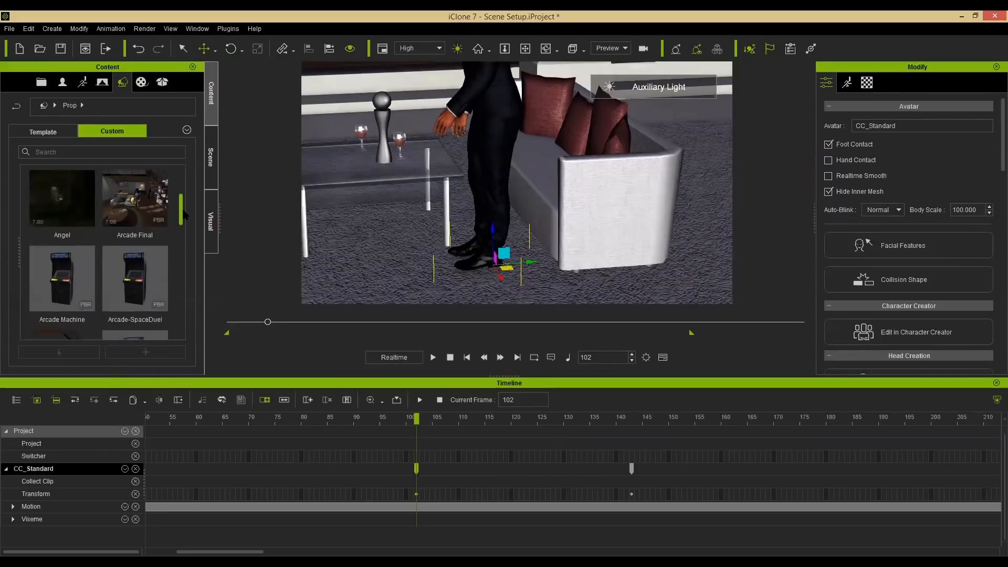
scroll(184, 213, "up", 3)
left_click(43, 131)
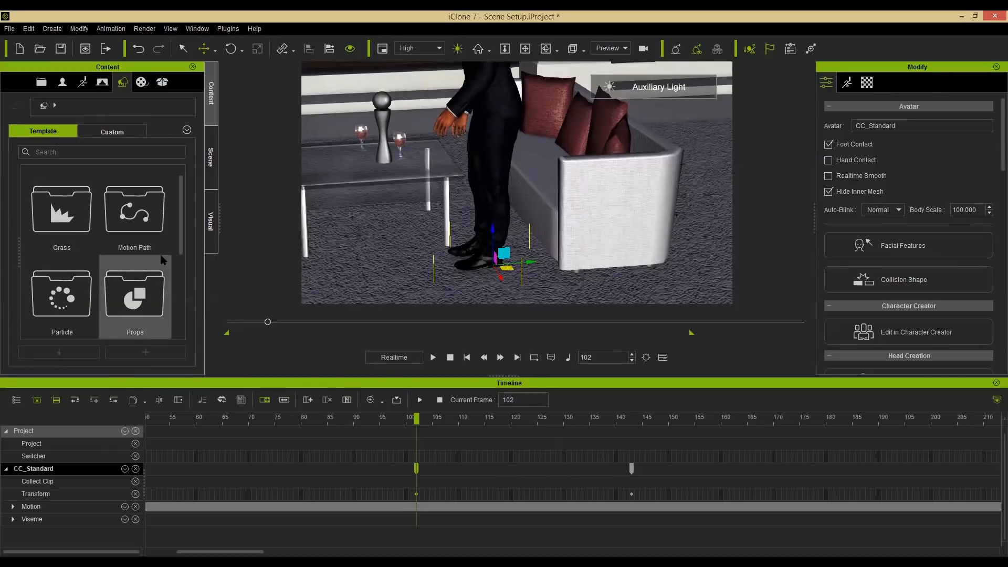
double_click(163, 260)
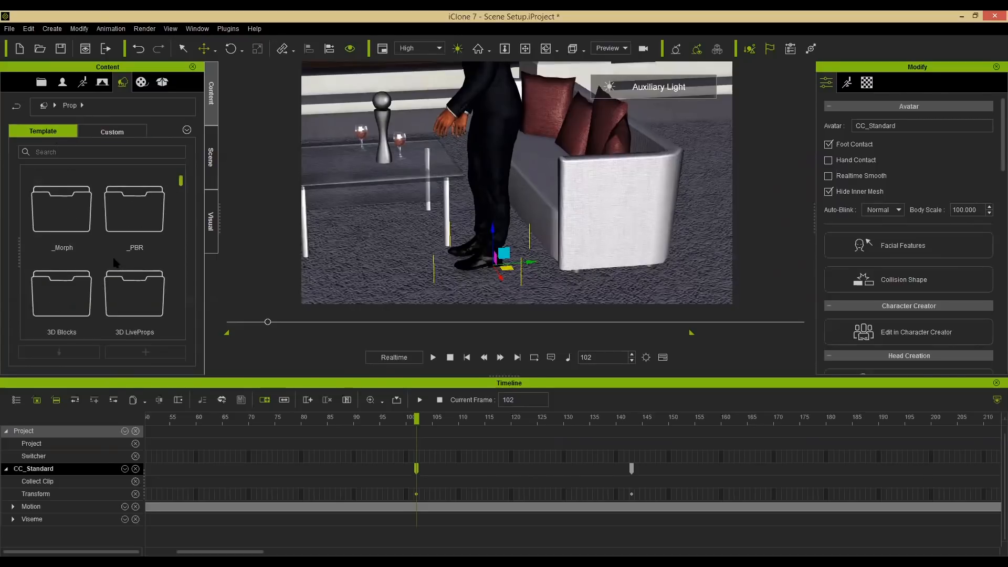
double_click(74, 290)
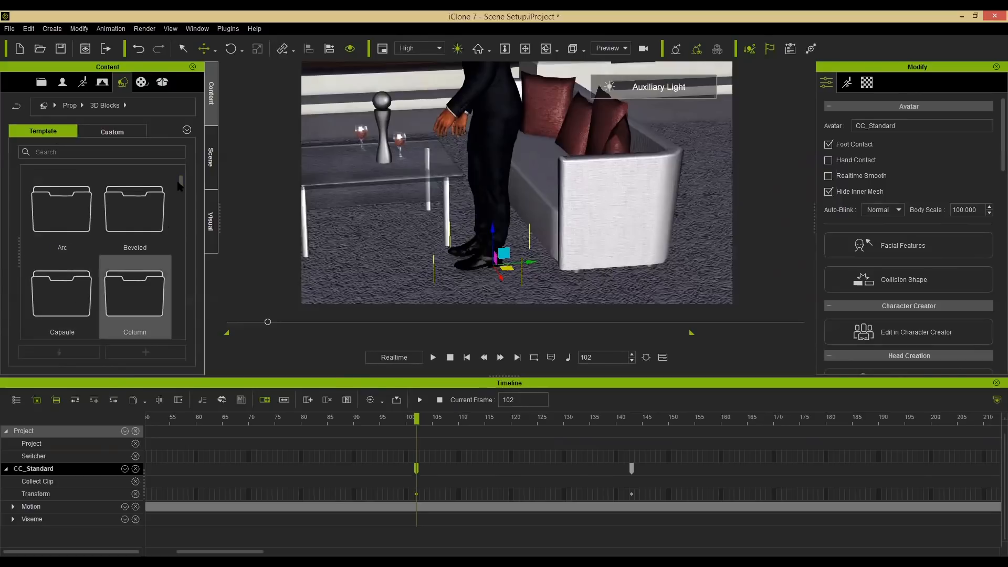
scroll(182, 190, "down", 5)
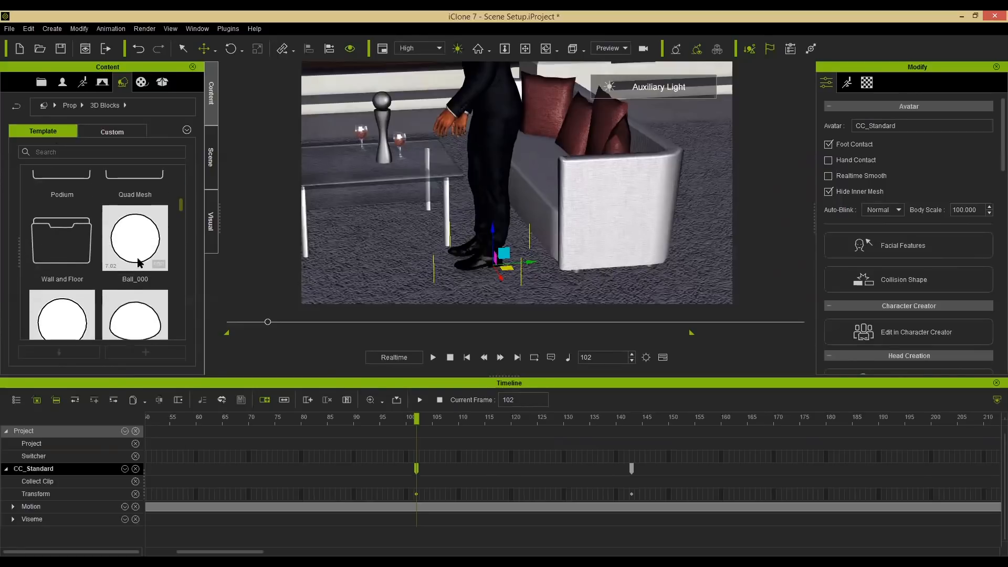
left_click_drag(132, 250, 517, 302)
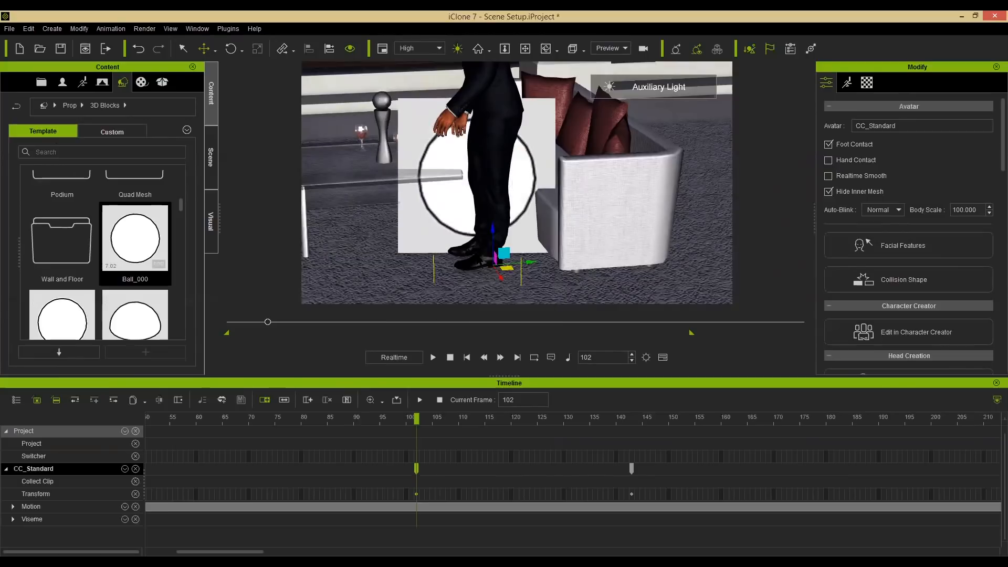
Scale the ball down to about 23% and place it beside the male avatar's foot as a position marker.
left_click_drag(534, 239, 495, 207, "alt")
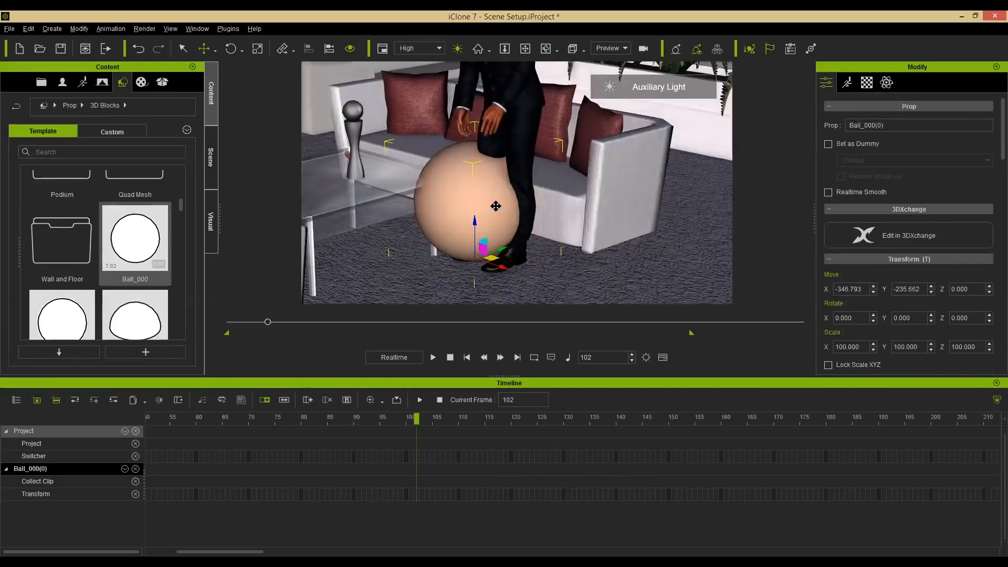
right_click_drag(495, 207, 485, 268, "alt")
left_click_drag(485, 267, 347, 404, "alt")
key("r")
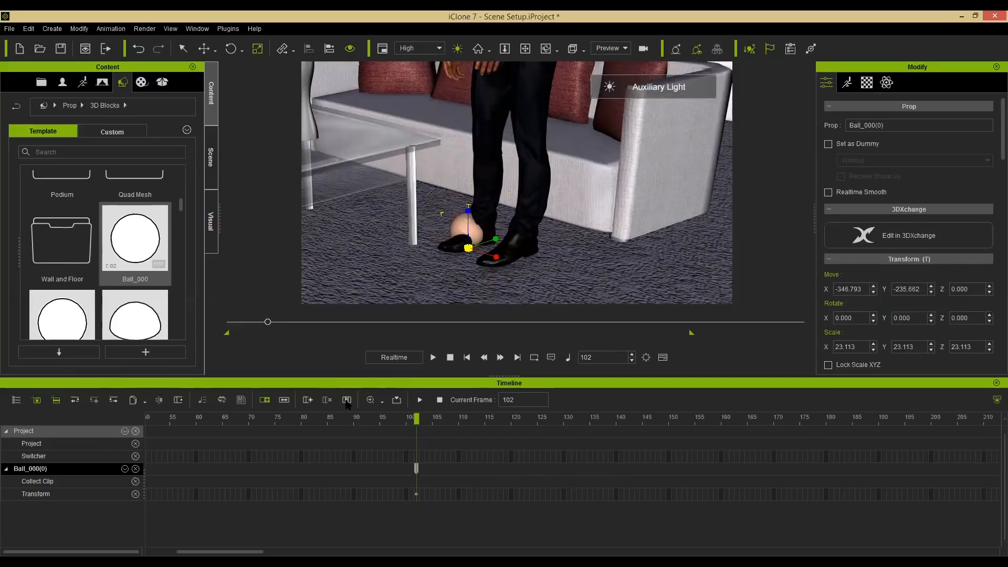
left_click_drag(468, 248, 502, 245)
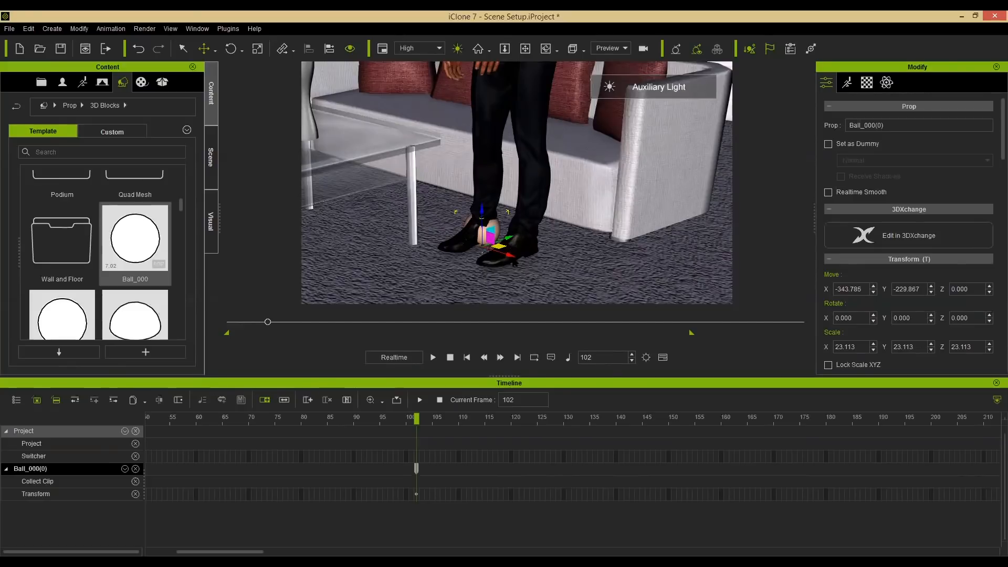
Delete the ball's transform key at frame 102.
right_click(494, 224)
left_click(574, 385)
Select the male avatar and, at frame 143, move him so his foot lines up with the ball marker.
scroll(541, 196, "up", 2)
scroll(553, 193, "up", 3)
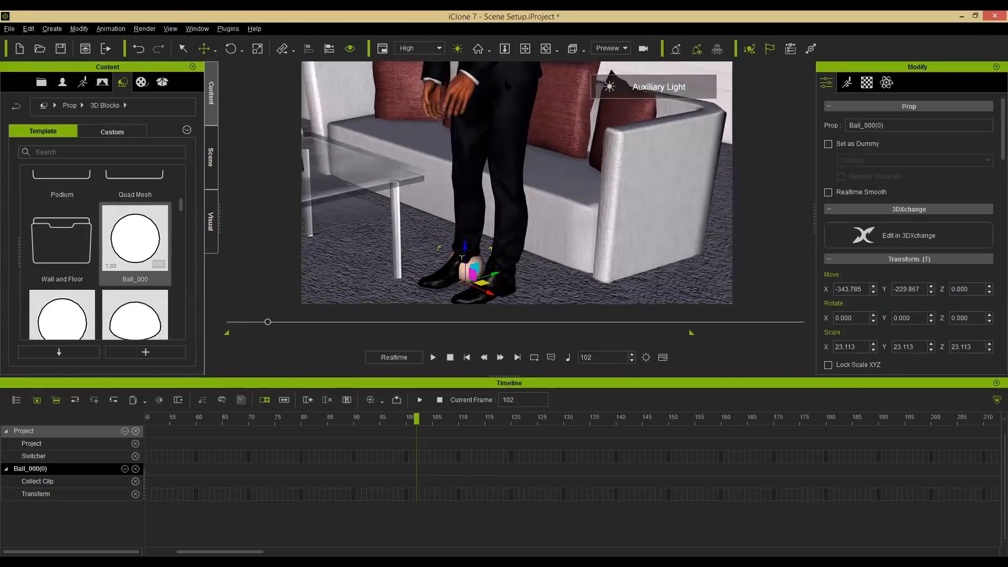
left_click(503, 73)
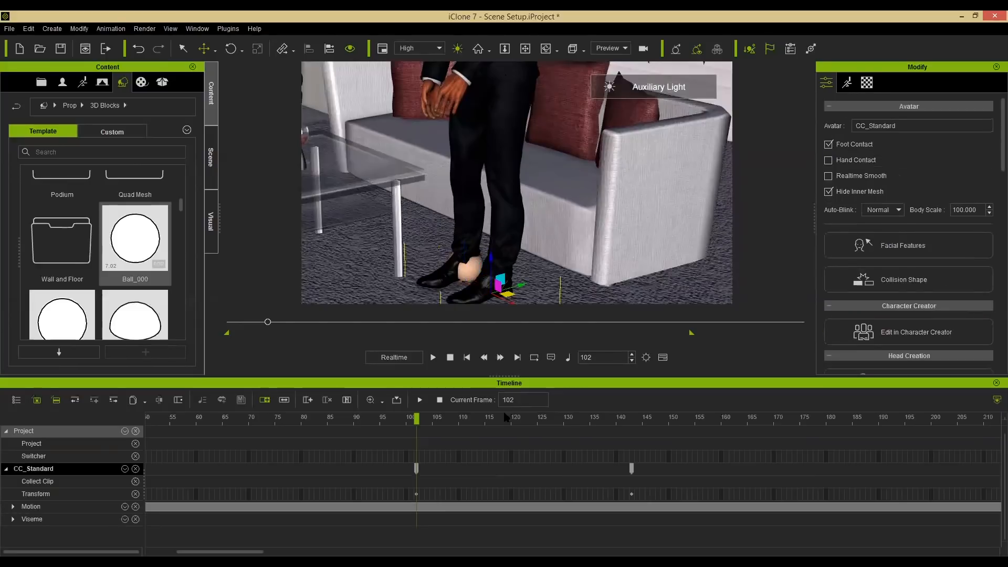
left_click_drag(470, 421, 634, 430)
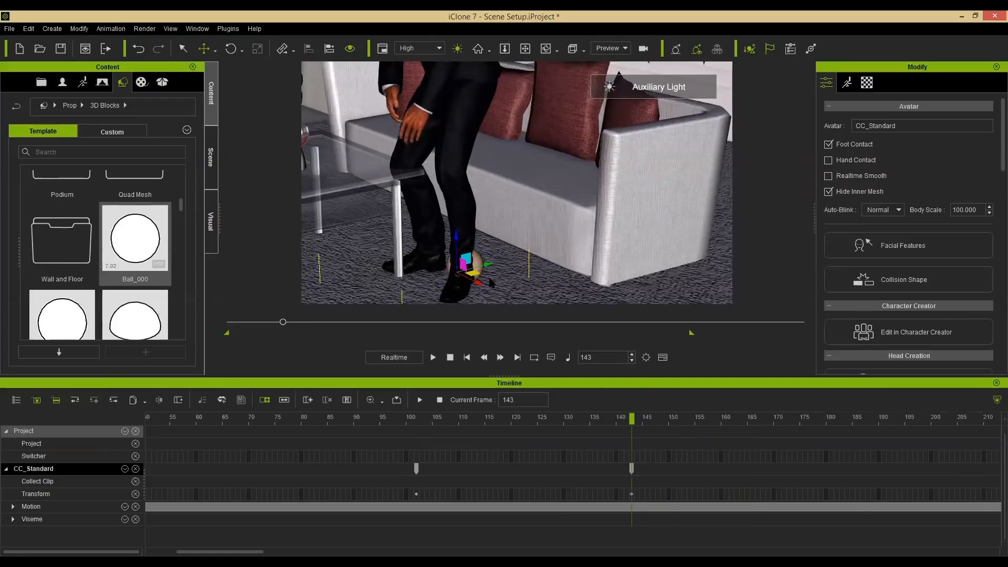
left_click_drag(479, 281, 471, 265, "alt")
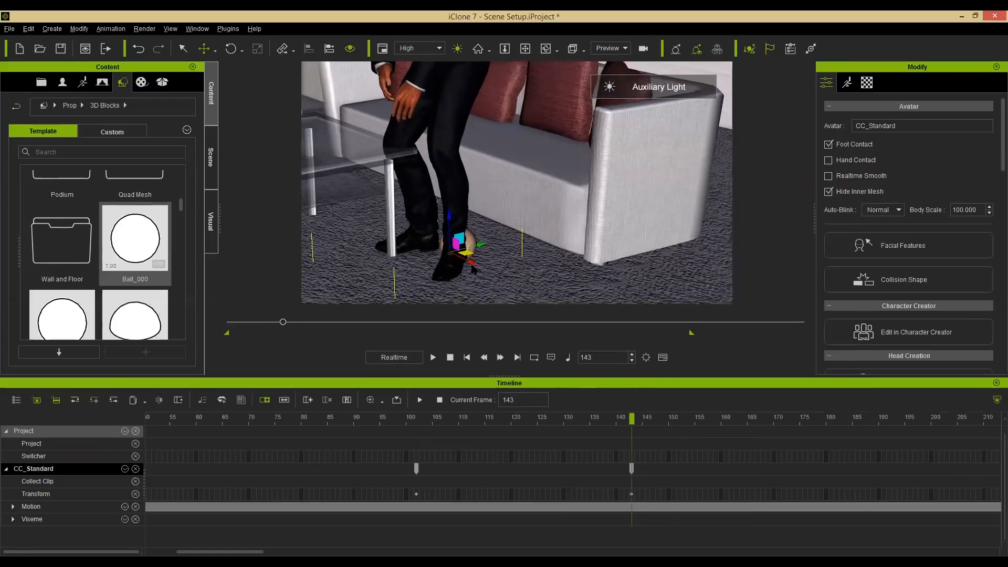
right_click_drag(464, 242, 466, 246, "alt")
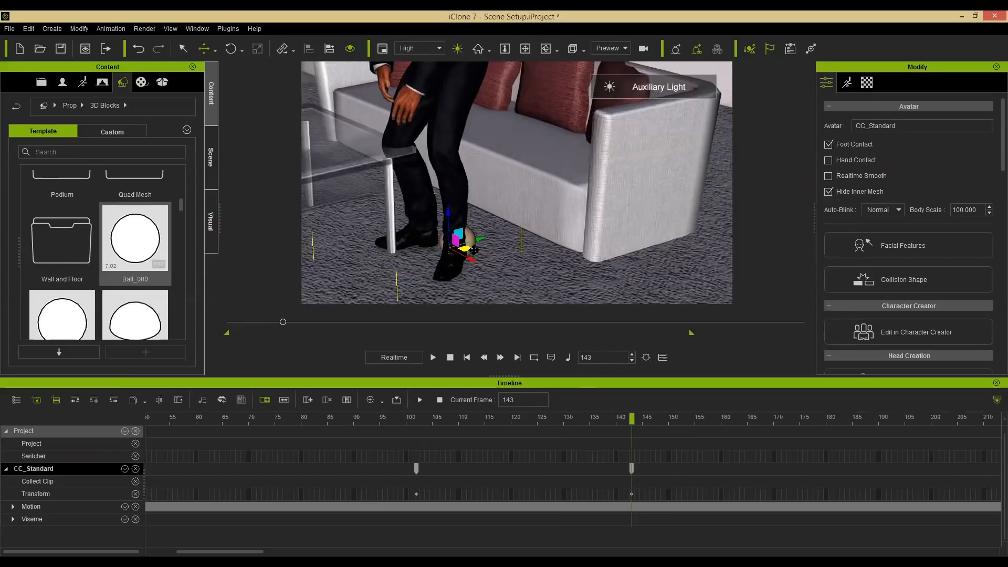
left_click_drag(466, 247, 502, 259)
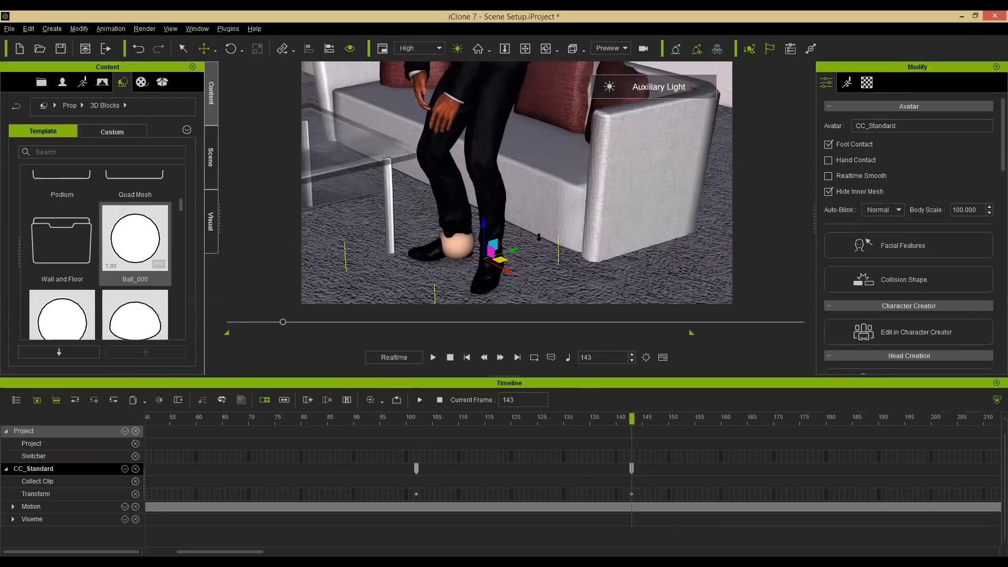
scroll(538, 237, "up", 5)
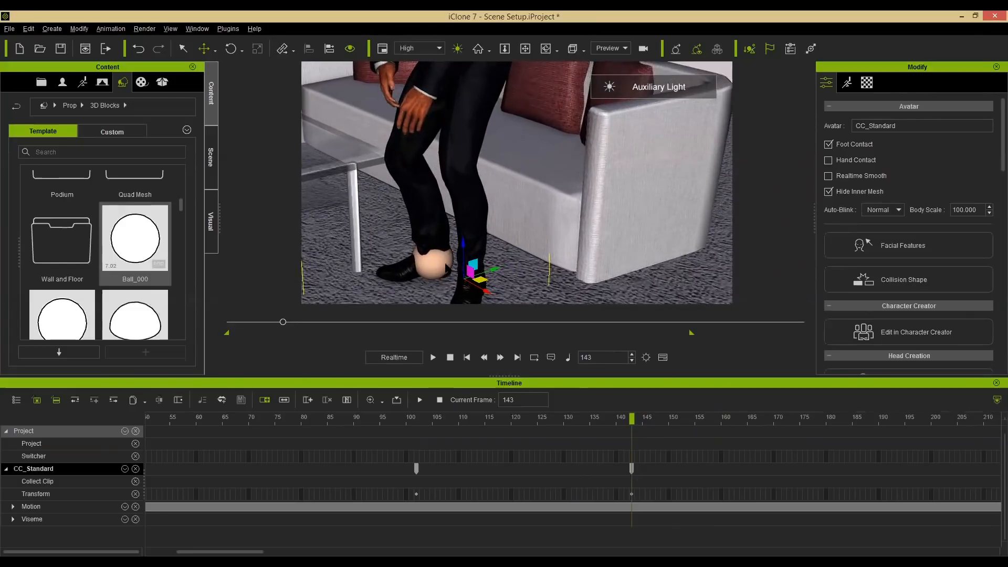
Go to frame 185 and move the male avatar to align with the ball marker.
left_click(633, 420)
left_click_drag(724, 420, 851, 420)
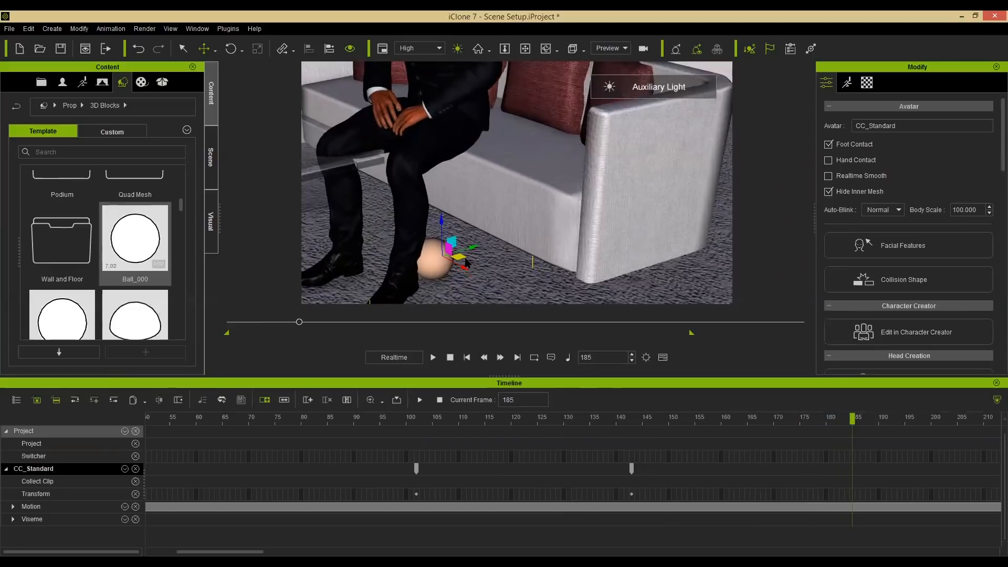
left_click_drag(458, 255, 541, 258)
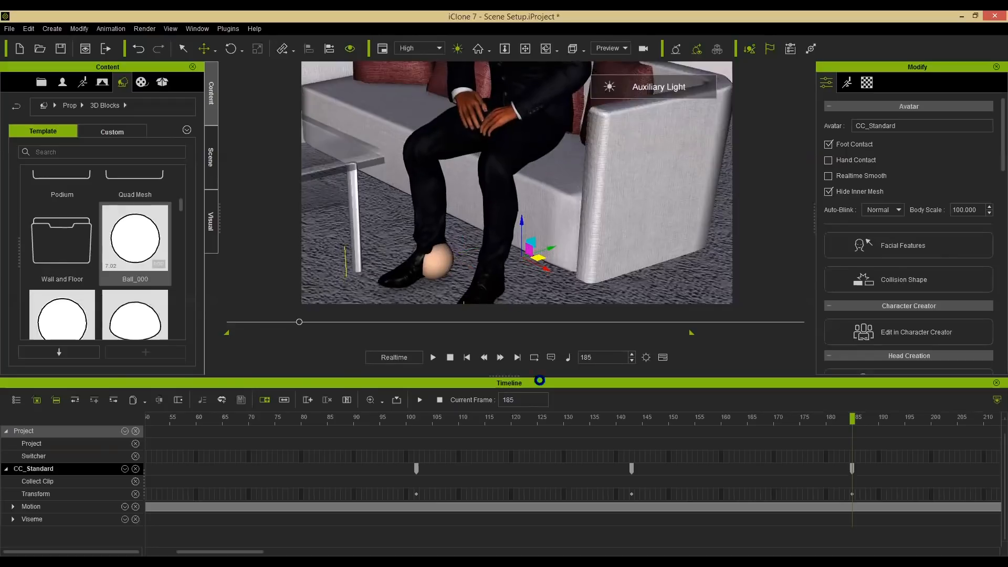
Play back and scrub the timeline around frame 185 to check the avatar's movement against the marker.
left_click_drag(447, 418, 407, 420)
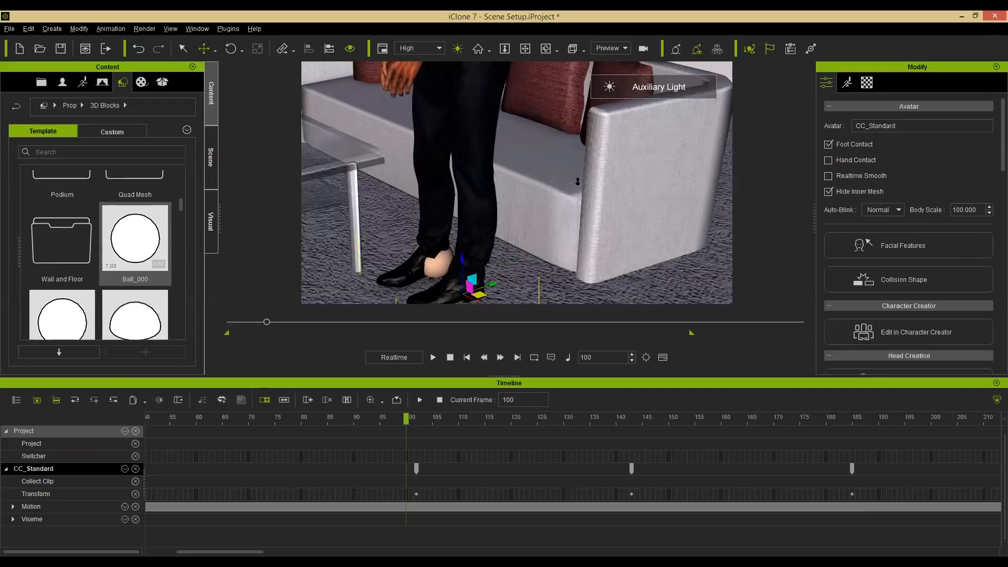
scroll(577, 181, "down", 6)
right_click_drag(533, 195, 648, 324)
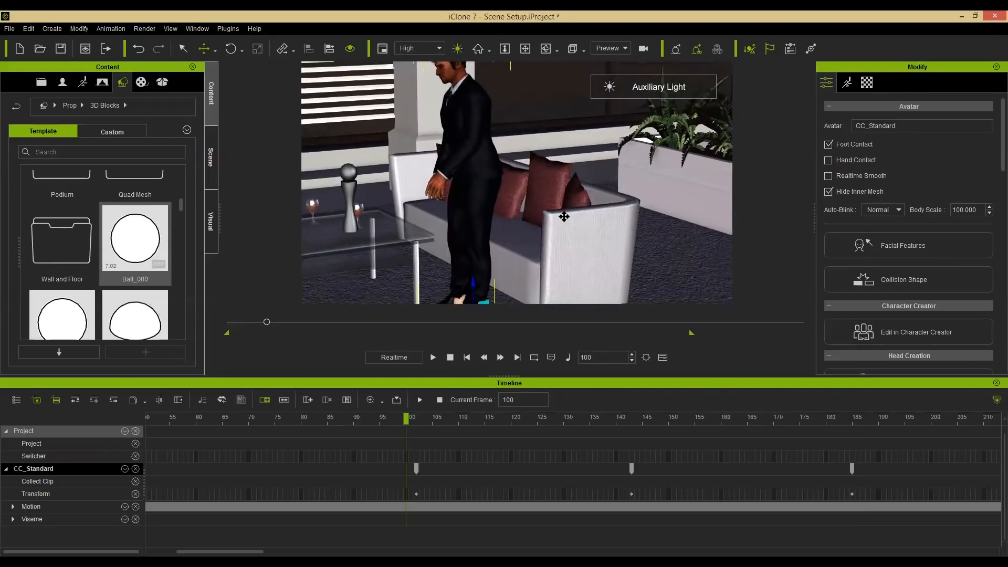
scroll(565, 233, "down", 3)
key("space")
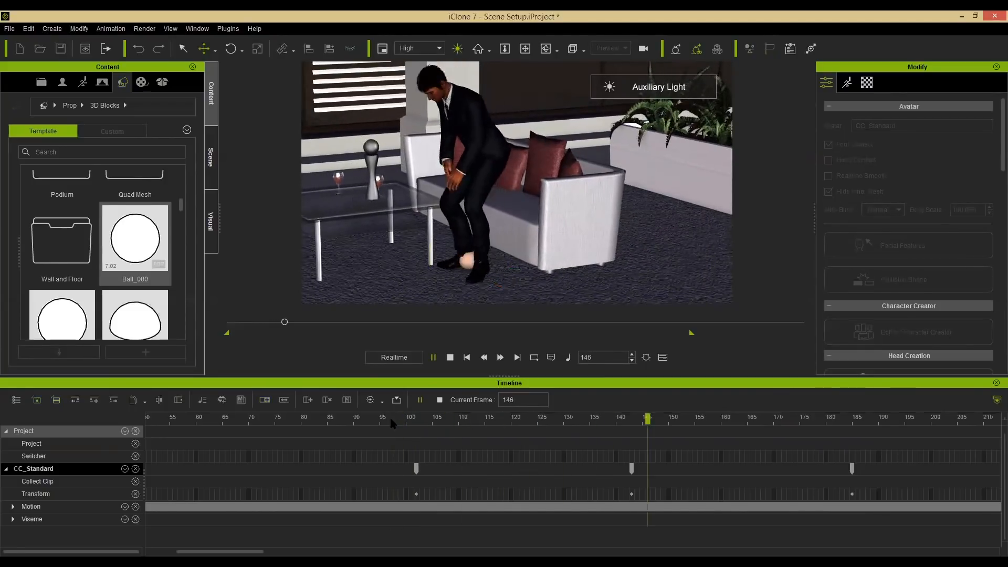
key("space")
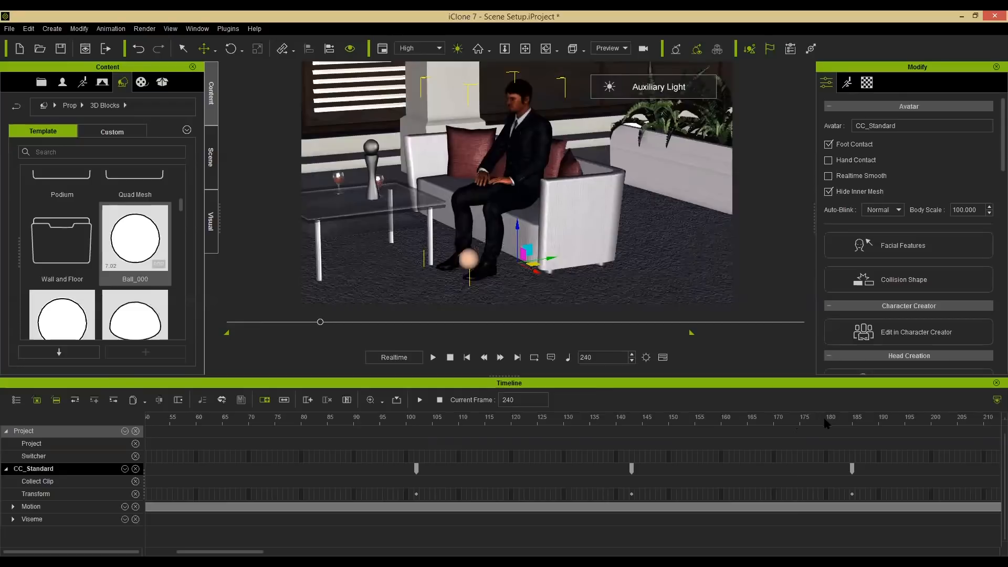
left_click_drag(823, 418, 842, 418)
left_click_drag(907, 419, 920, 419)
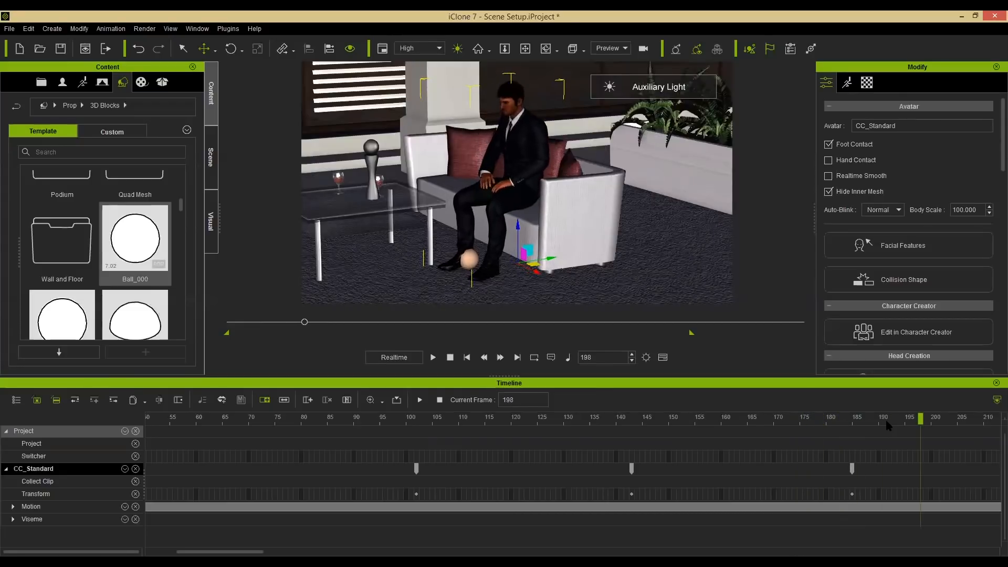
left_click(852, 418)
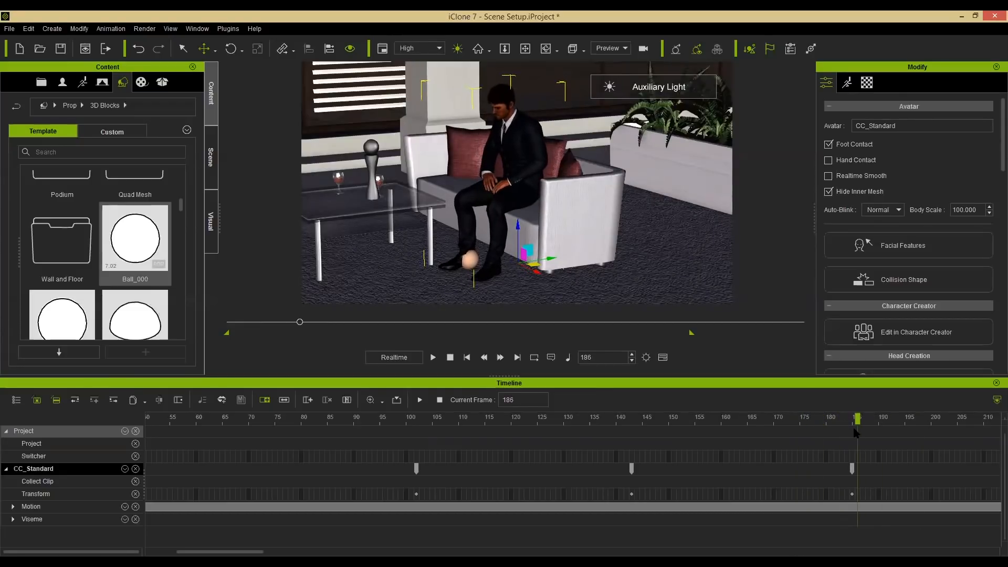
Select the ball prop, hide it in the scene list, and close the Timeline.
right_click_drag(602, 244, 576, 232)
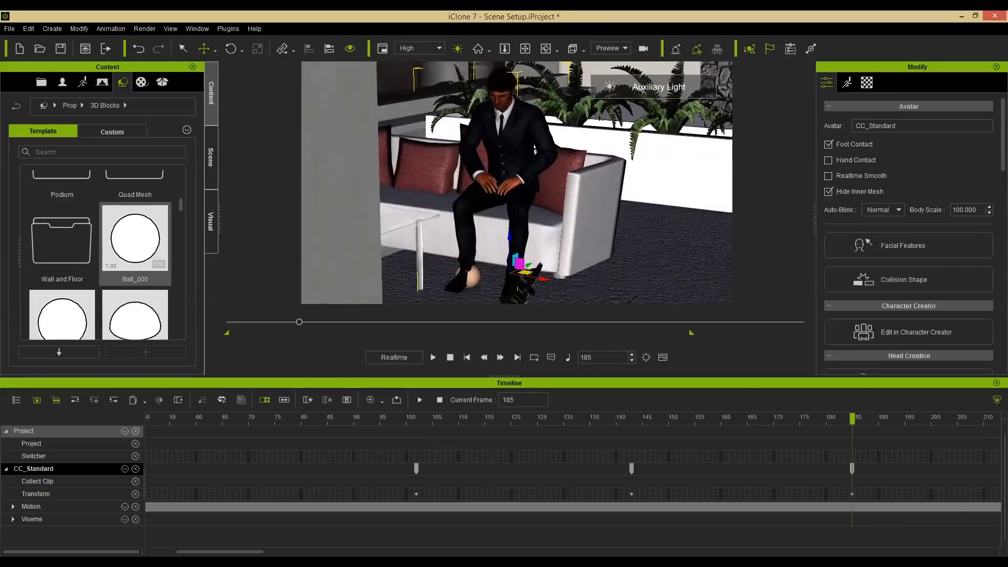
left_click(471, 278)
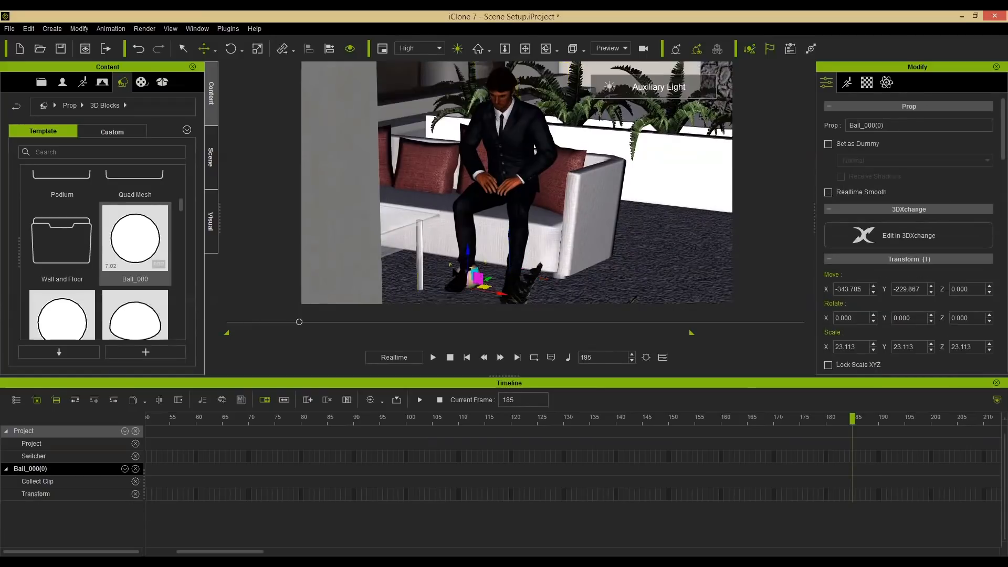
left_click(214, 165)
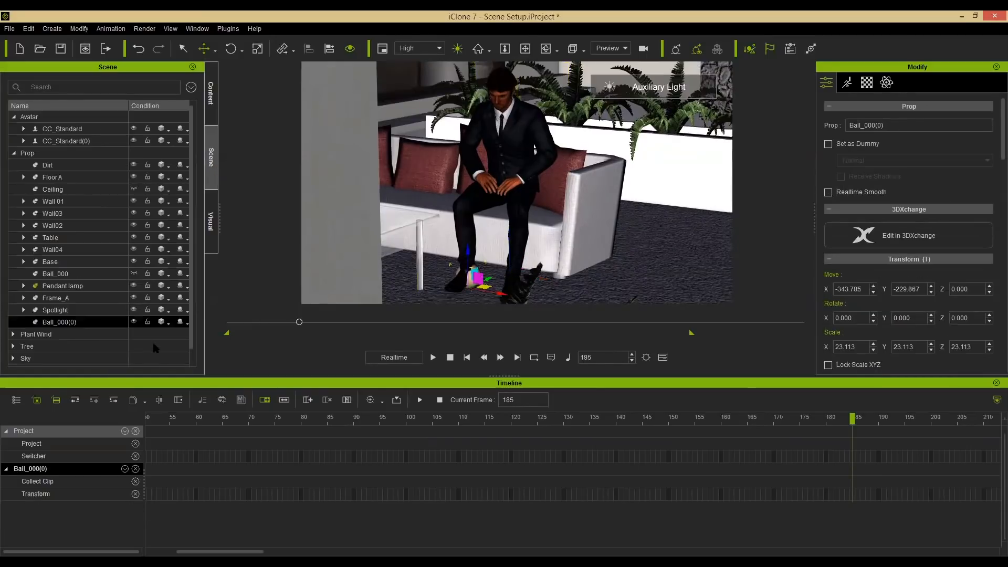
left_click(134, 322)
left_click(995, 383)
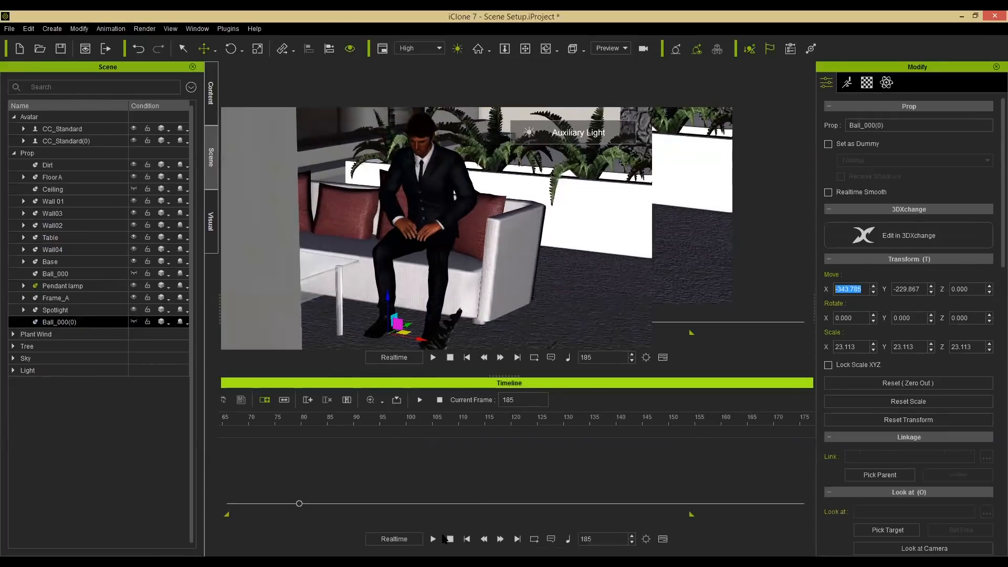
Rewind to the start, orbit the view, and play back the scene to review the characters' motions.
left_click(450, 538)
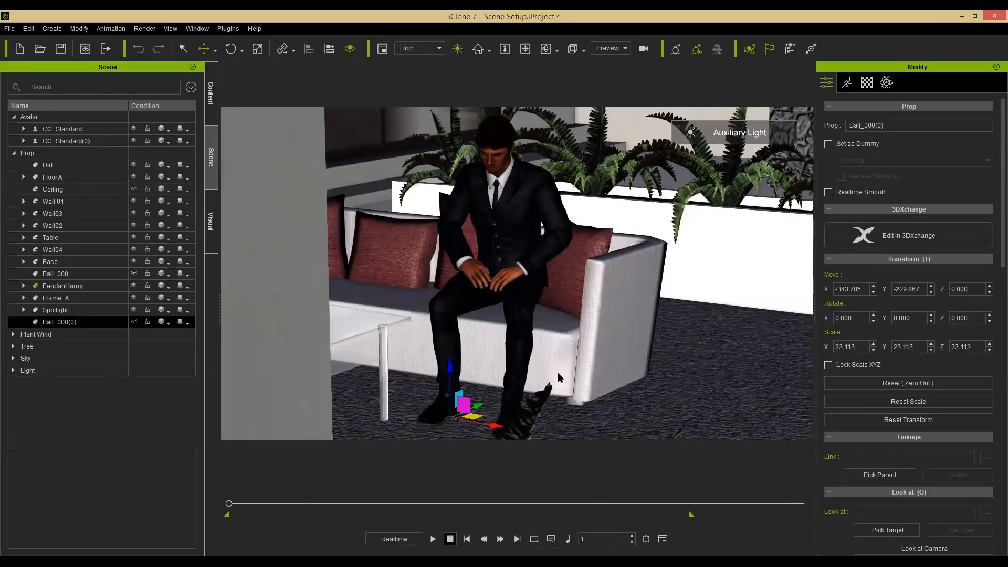
right_click_drag(629, 316, 530, 295, "alt")
scroll(530, 295, "down", 2)
left_click_drag(530, 295, 528, 314, "alt")
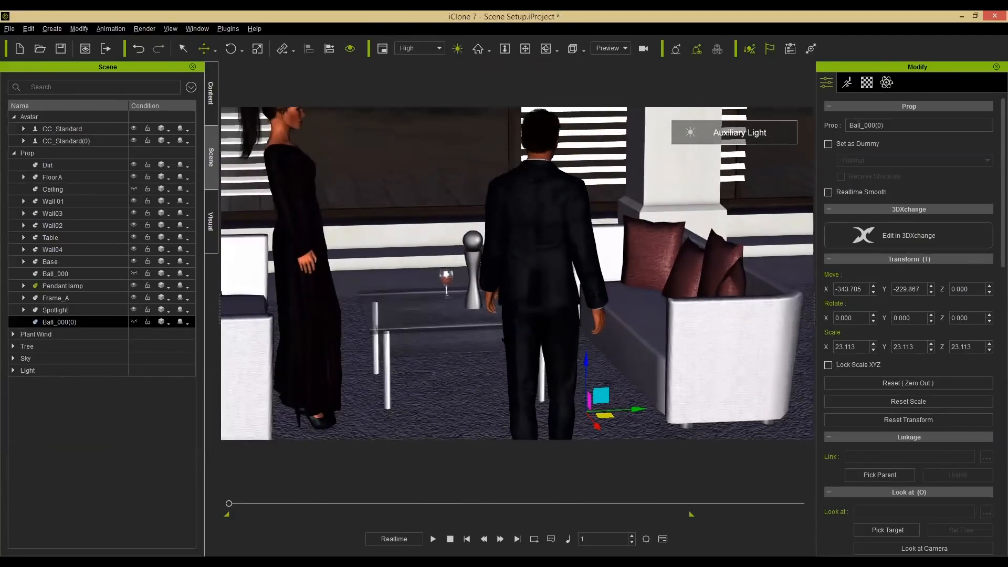
right_click_drag(529, 314, 486, 314, "alt")
left_click_drag(486, 314, 525, 330, "alt")
scroll(525, 330, "down", 1)
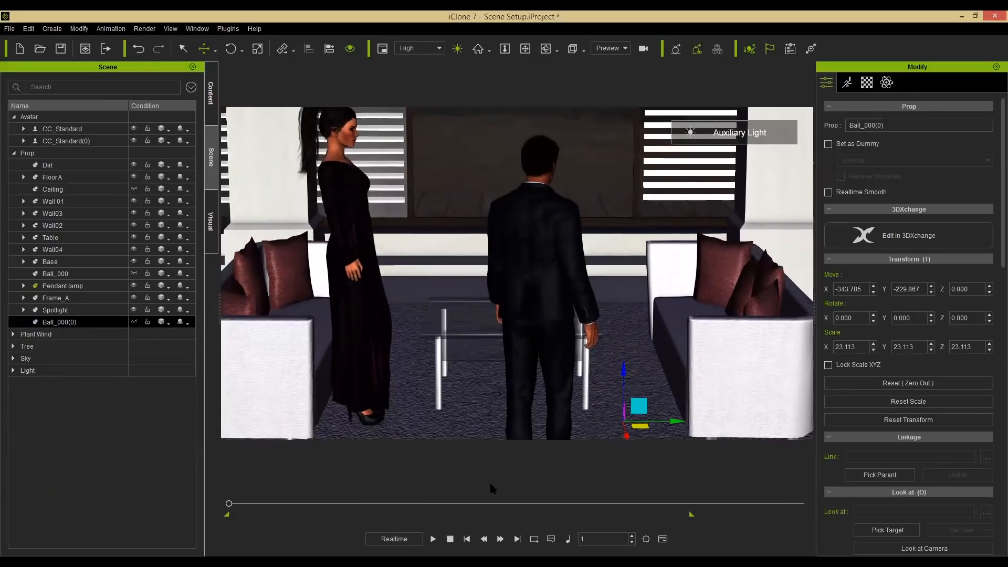
left_click(433, 539)
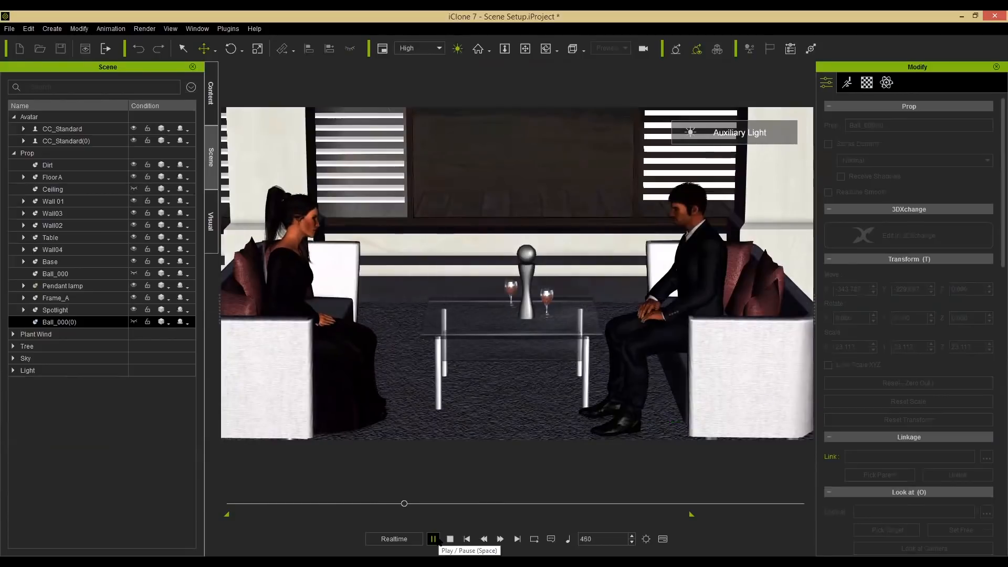
left_click(433, 538)
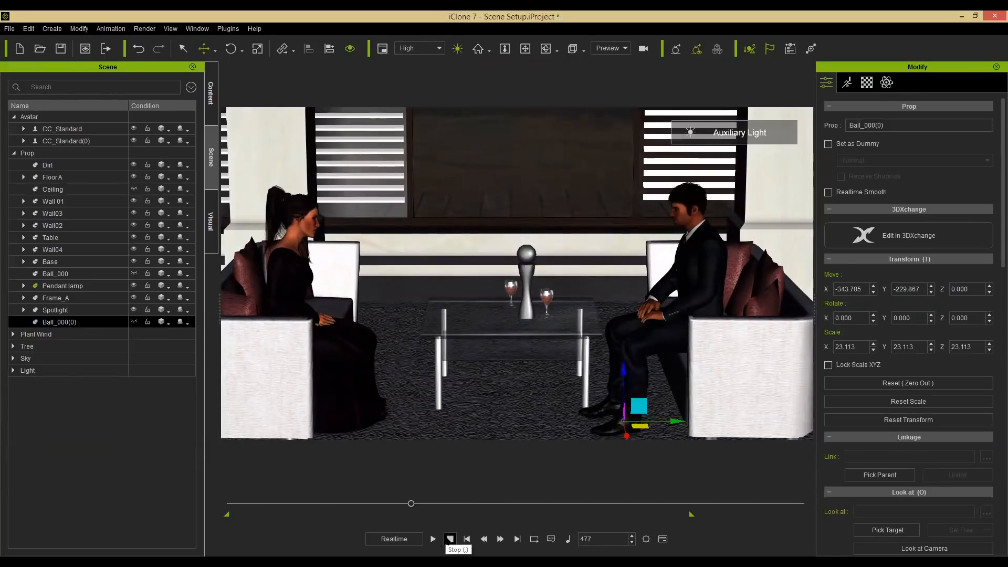
left_click(449, 539)
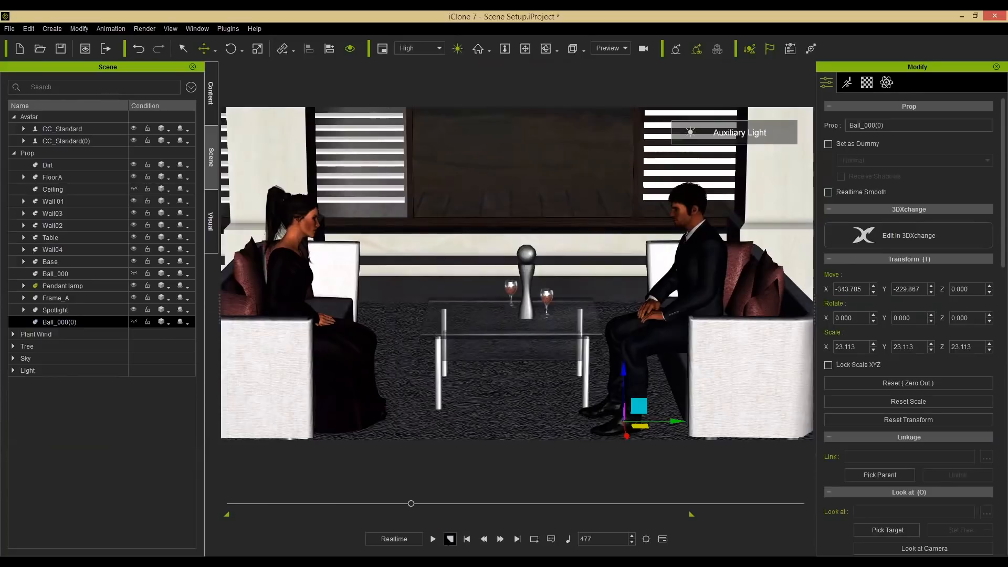
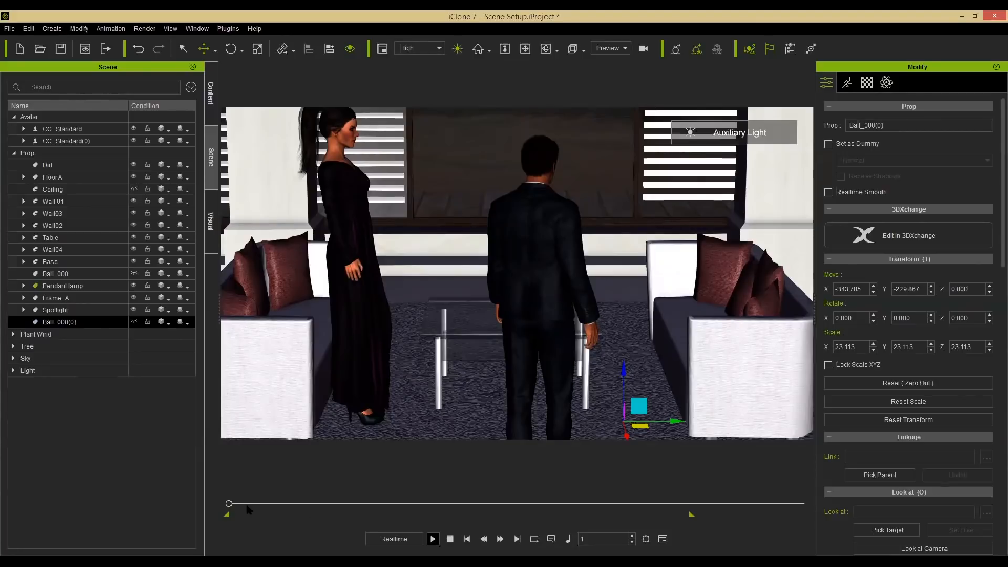
At the first frame, set the male avatar to look at the female avatar's head.
mouse_move(229, 504)
left_mouse_down()
mouse_move(262, 503)
mouse_move(217, 509)
left_mouse_up()
left_click(541, 177)
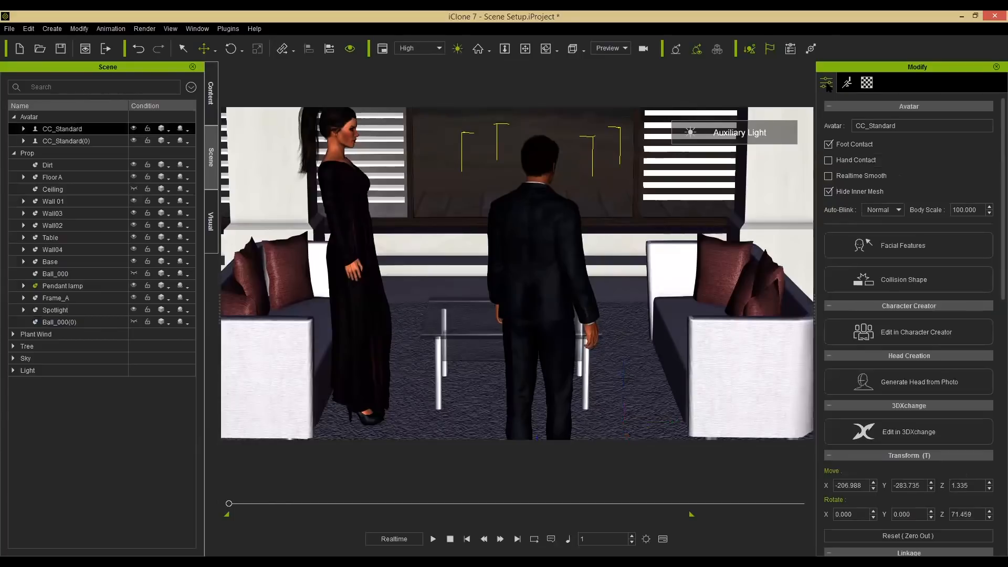
scroll(992, 329, "down", 3)
scroll(993, 329, "down", 5)
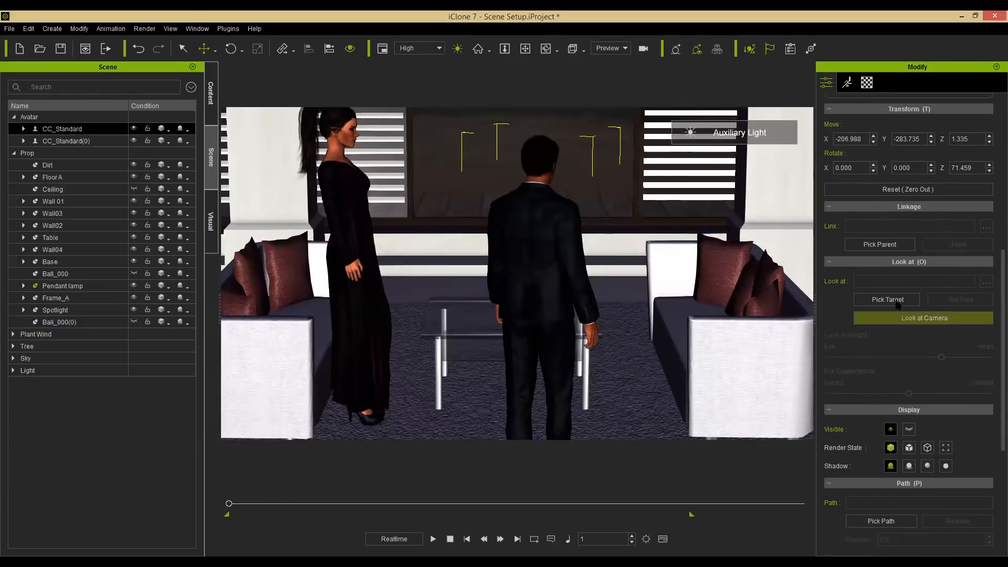
left_click(896, 304)
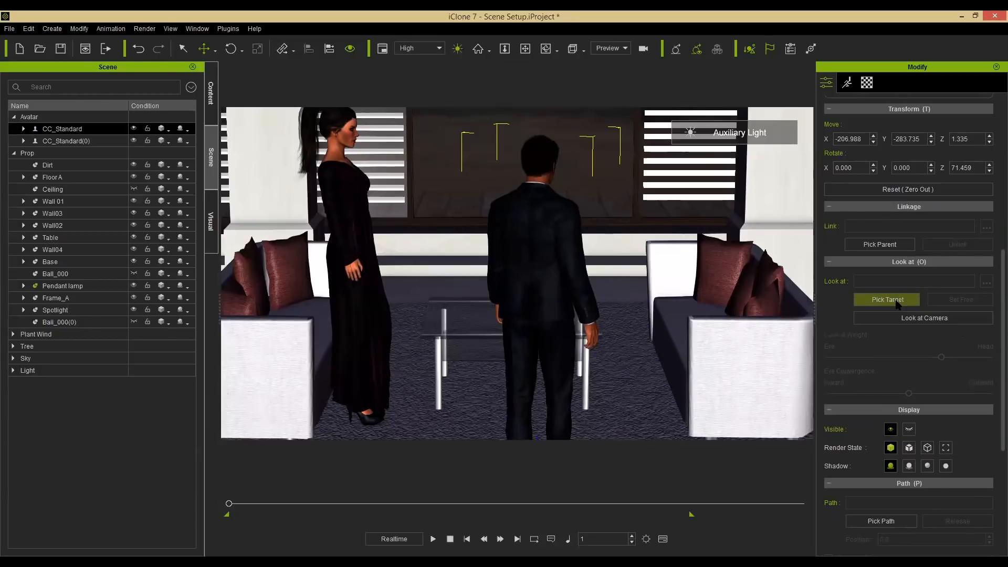
left_click(339, 133)
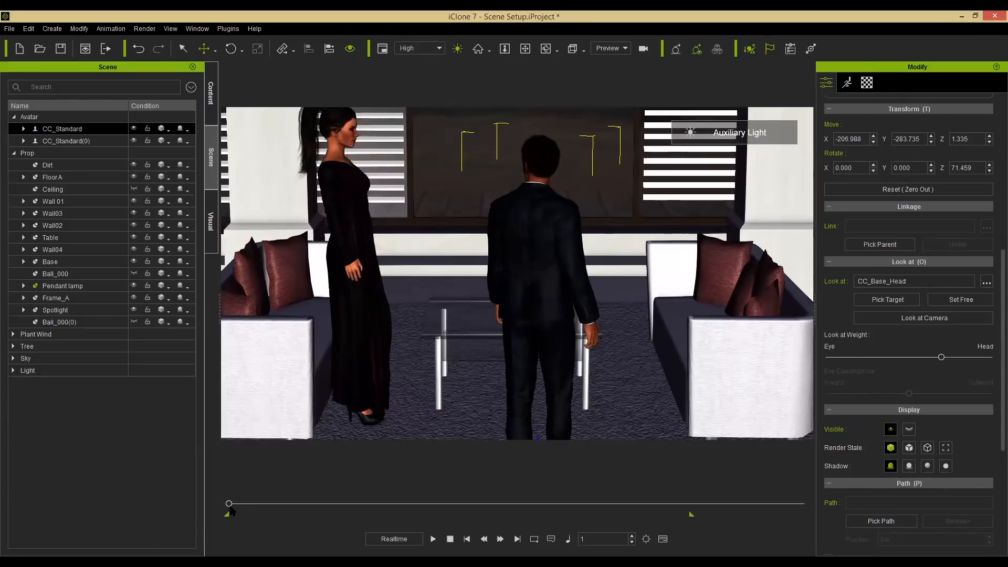
Set the male avatar's look-at free at the first frame.
mouse_move(229, 504)
left_mouse_down()
mouse_move(271, 510)
mouse_move(212, 496)
left_mouse_up()
left_click(961, 300)
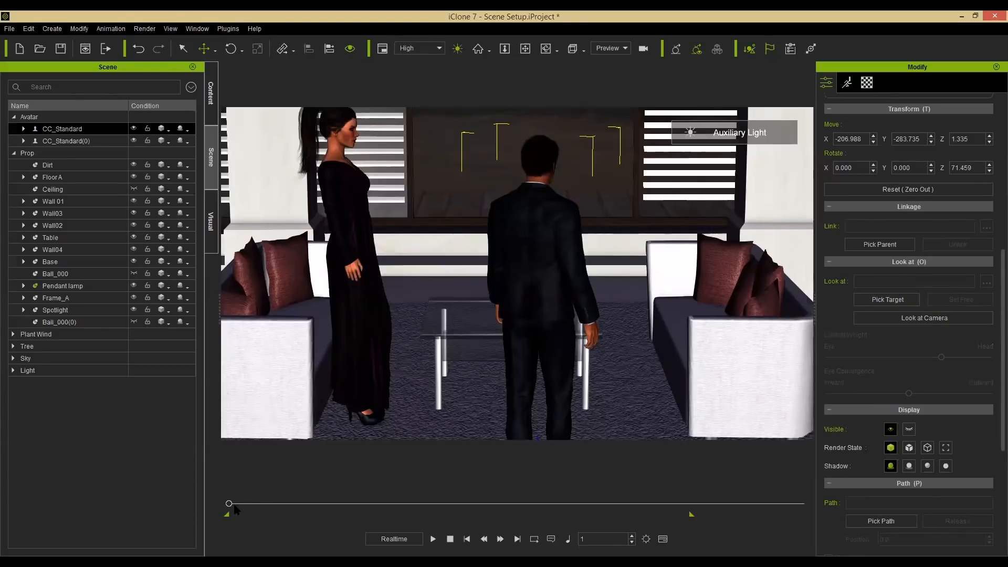
At frame 48, set the male avatar's look-at target to the female avatar's head.
left_click_drag(232, 505, 249, 505)
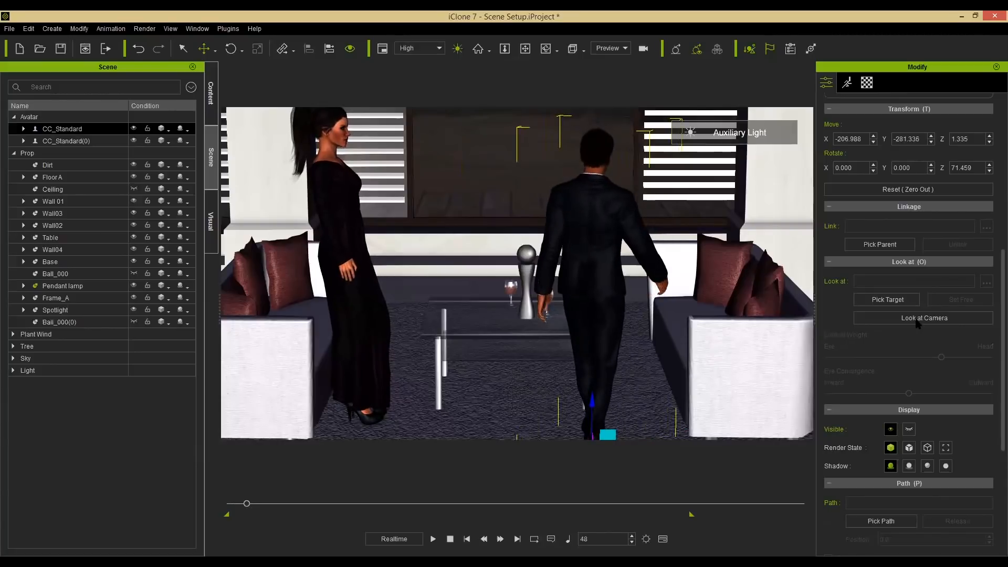
left_click(902, 303)
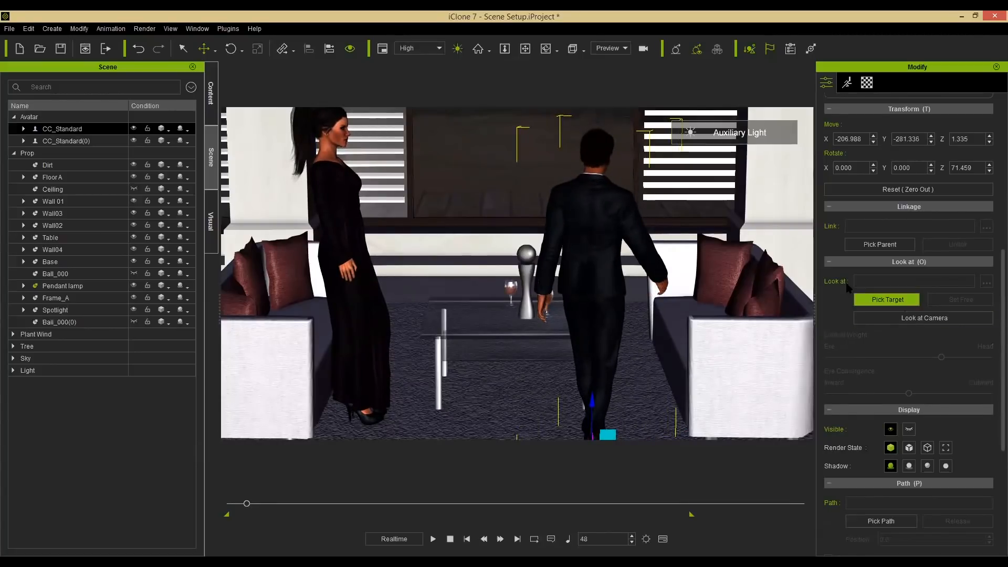
left_click(333, 135)
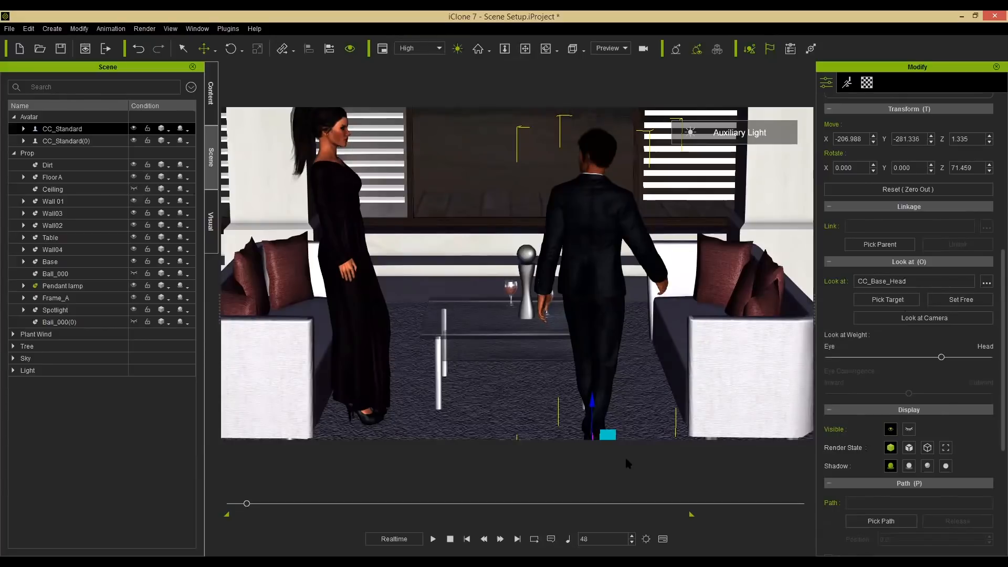
Open the Timeline and inspect the male avatar's Constraint and Look At keys across the first frames, then close it.
mouse_move(246, 504)
left_mouse_down()
mouse_move(232, 512)
mouse_move(267, 505)
mouse_move(228, 504)
left_mouse_up()
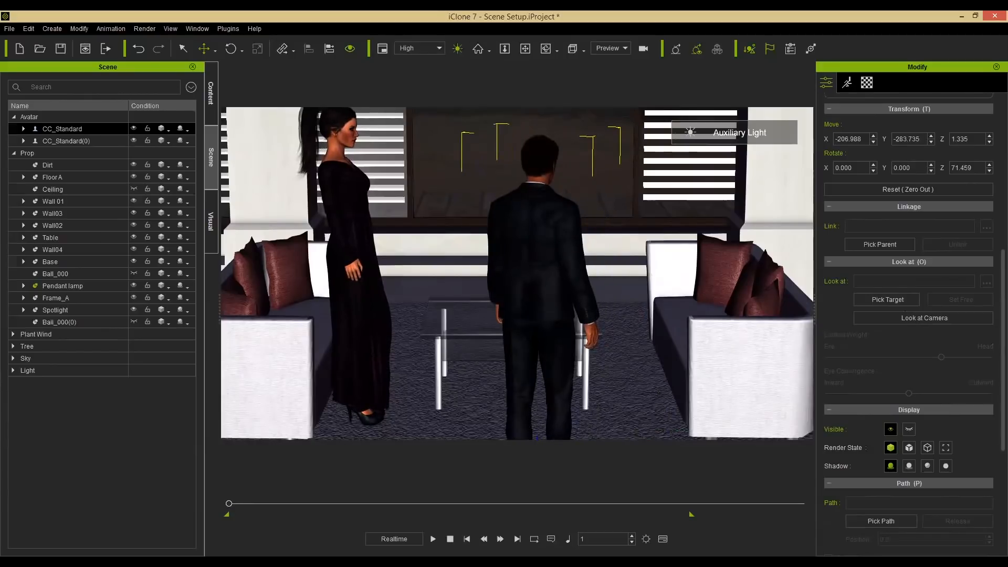
key("F3")
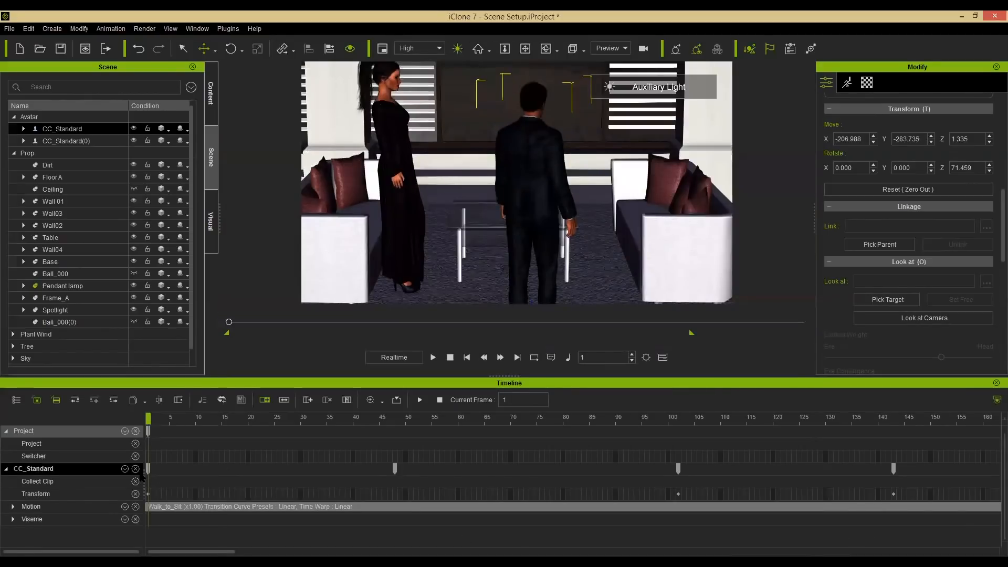
left_click(125, 469)
left_click(133, 408)
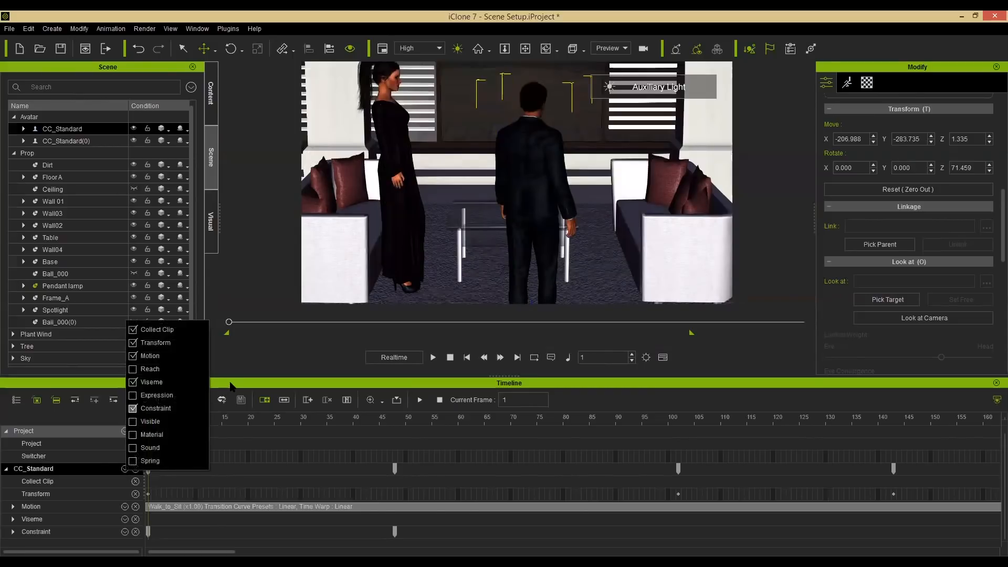
left_click(249, 542)
left_click(395, 532)
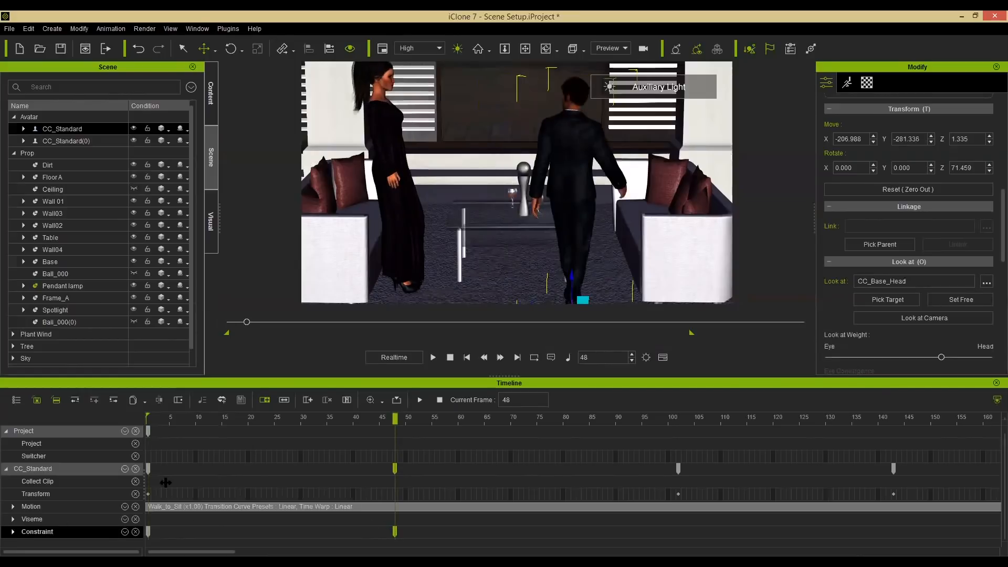
scroll(256, 461, "down", 1)
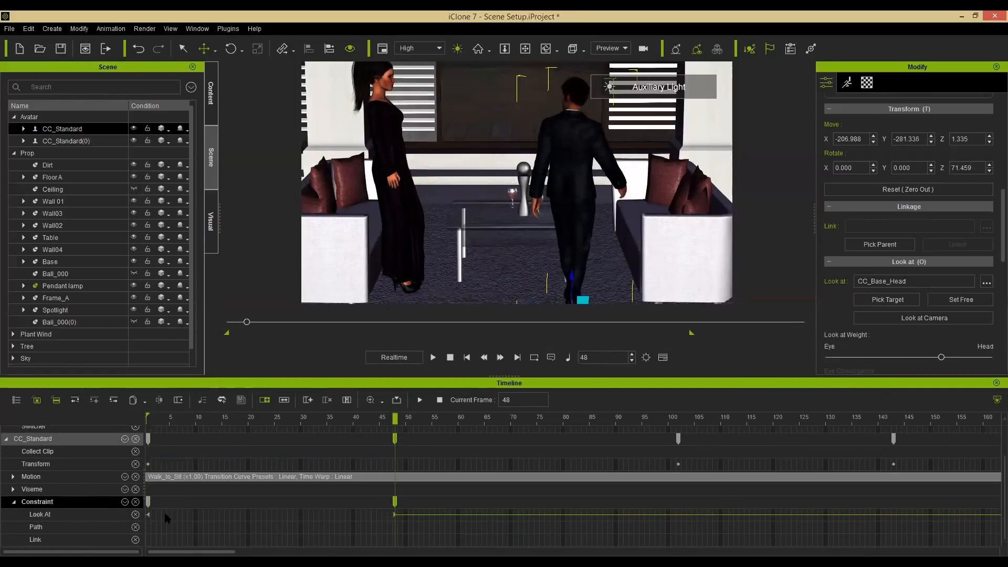
left_click(395, 515)
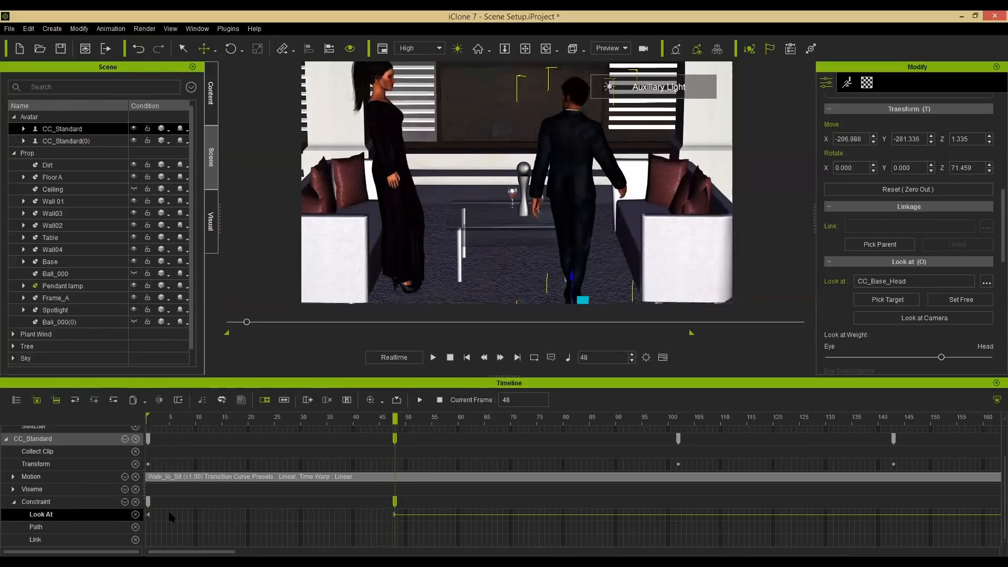
left_click(241, 420)
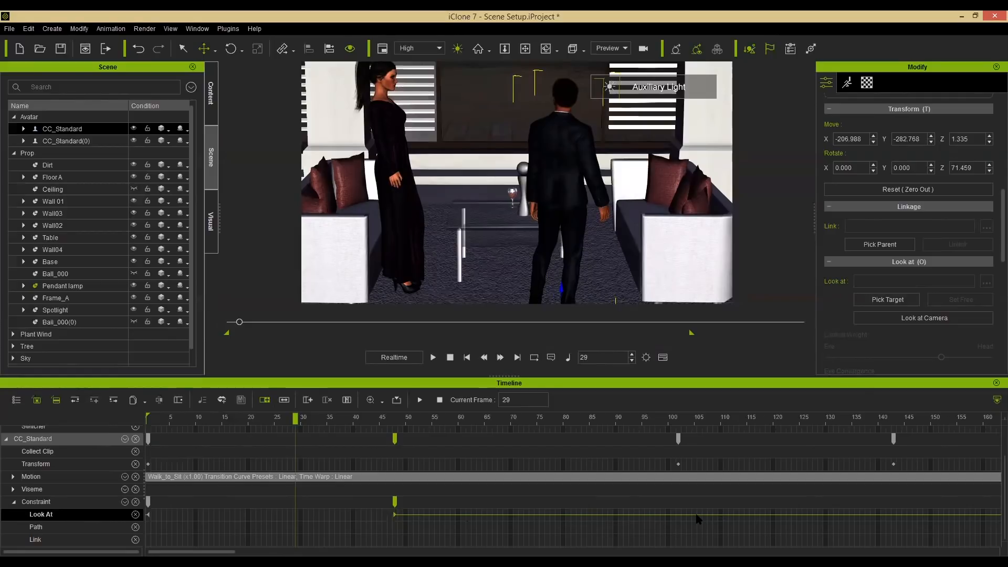
left_click(175, 420)
left_click_drag(216, 418, 386, 429)
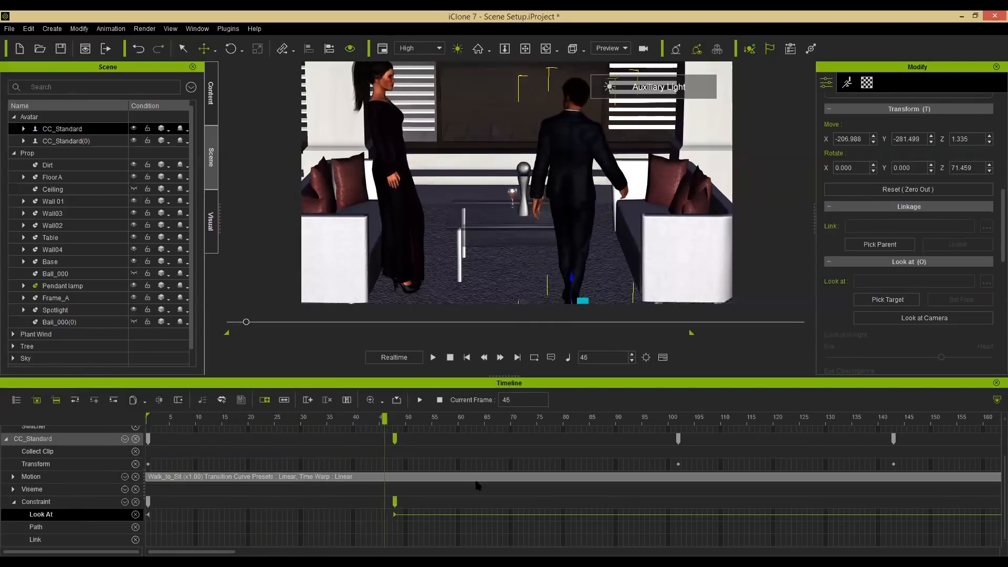
left_click(996, 383)
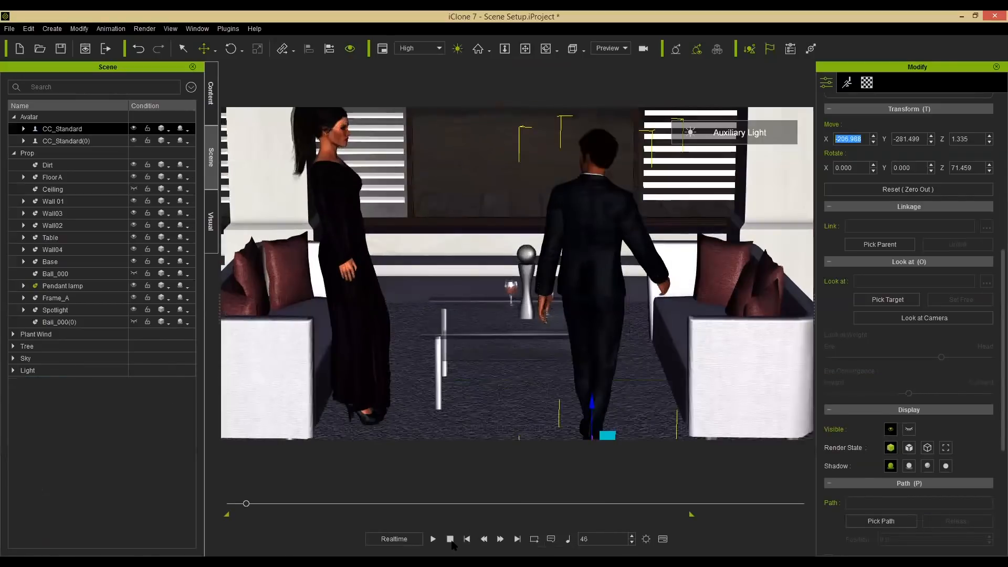
At the first frame, make the female avatar look at the male avatar's head and play back to check.
left_click(467, 538)
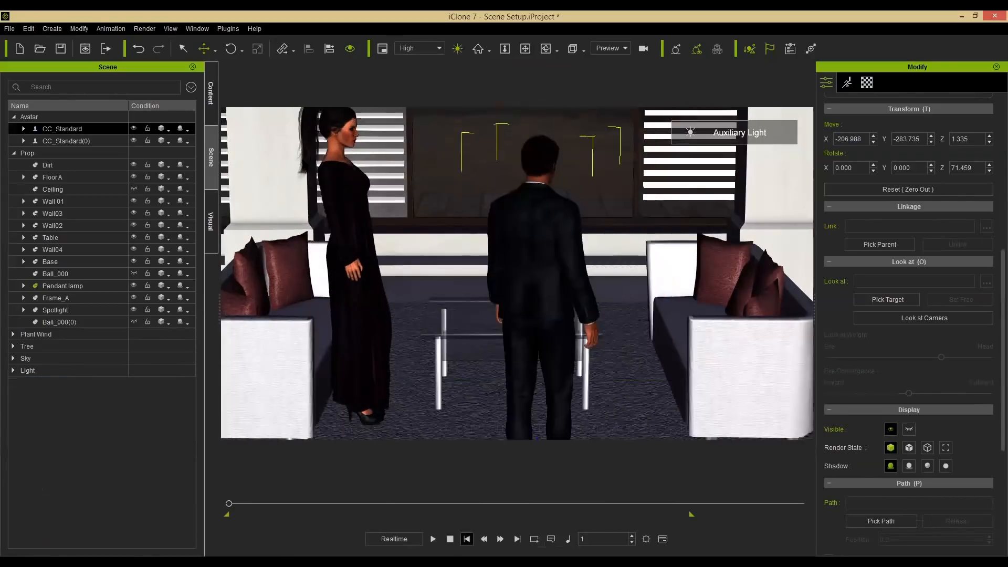
left_click(337, 150)
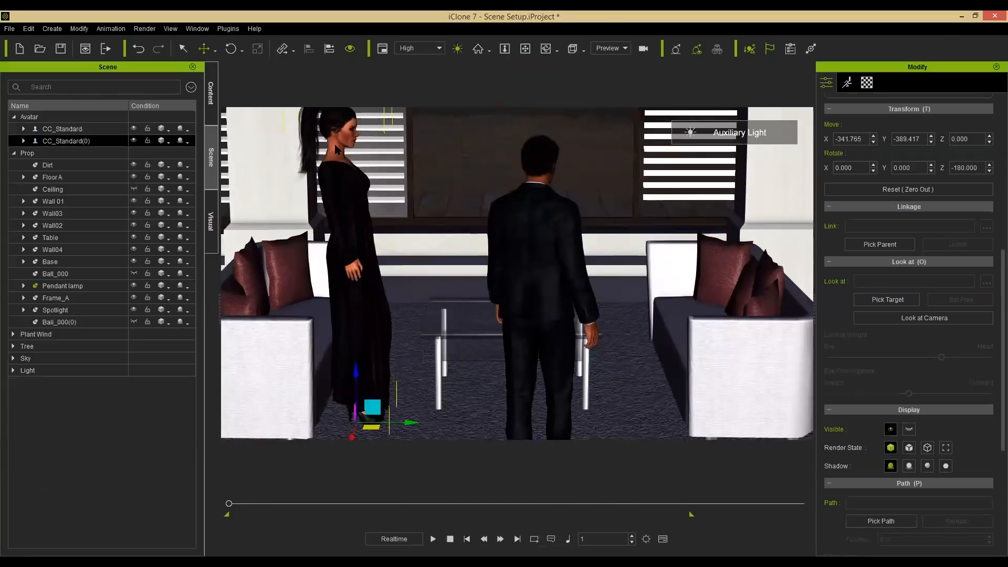
left_click(896, 301)
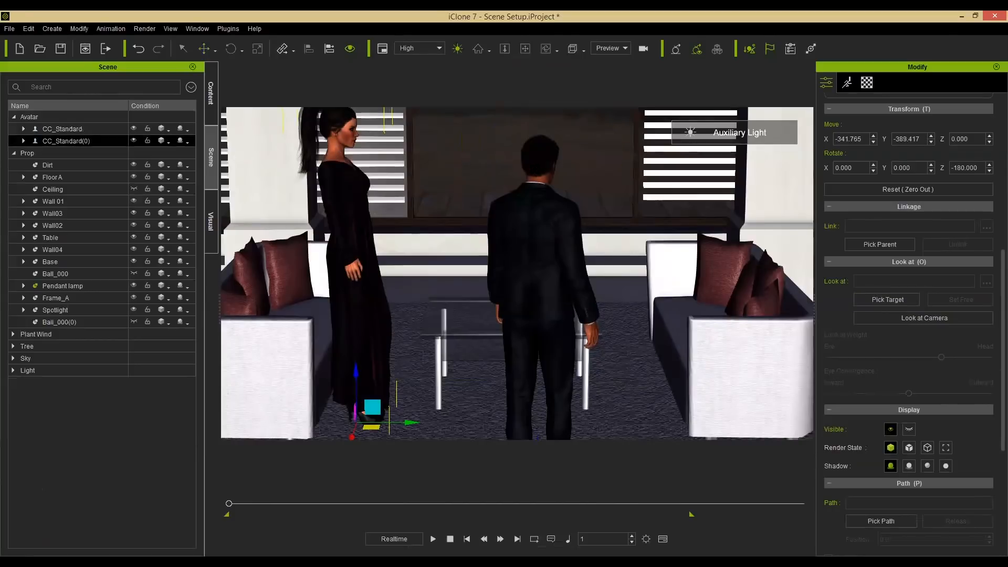
left_click(535, 167)
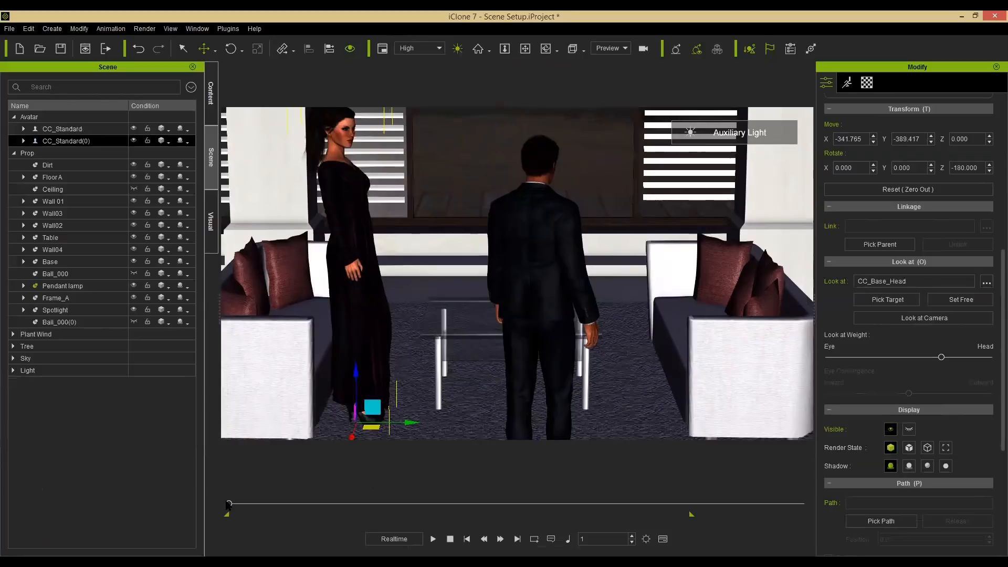
key("space")
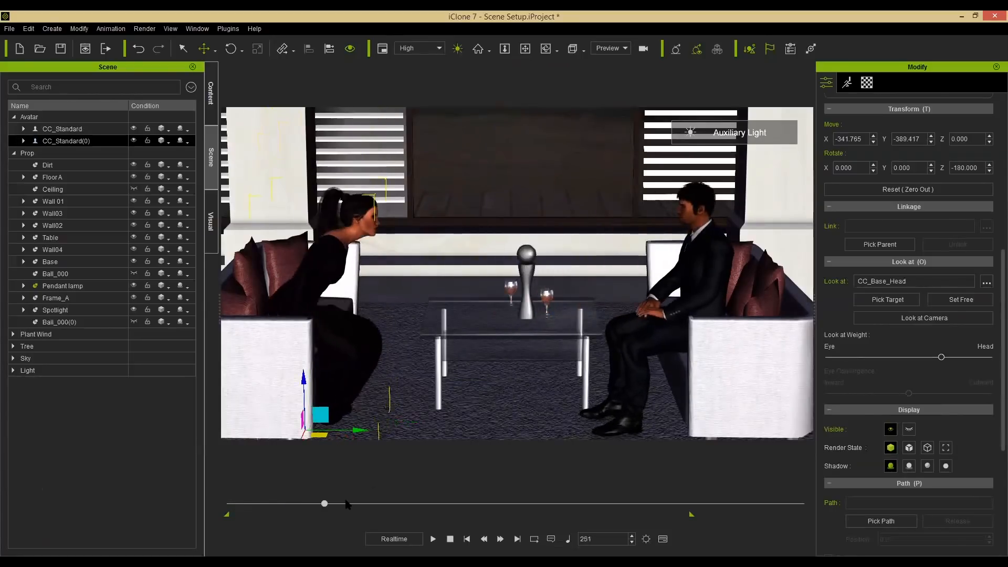
left_click_drag(346, 500, 255, 523)
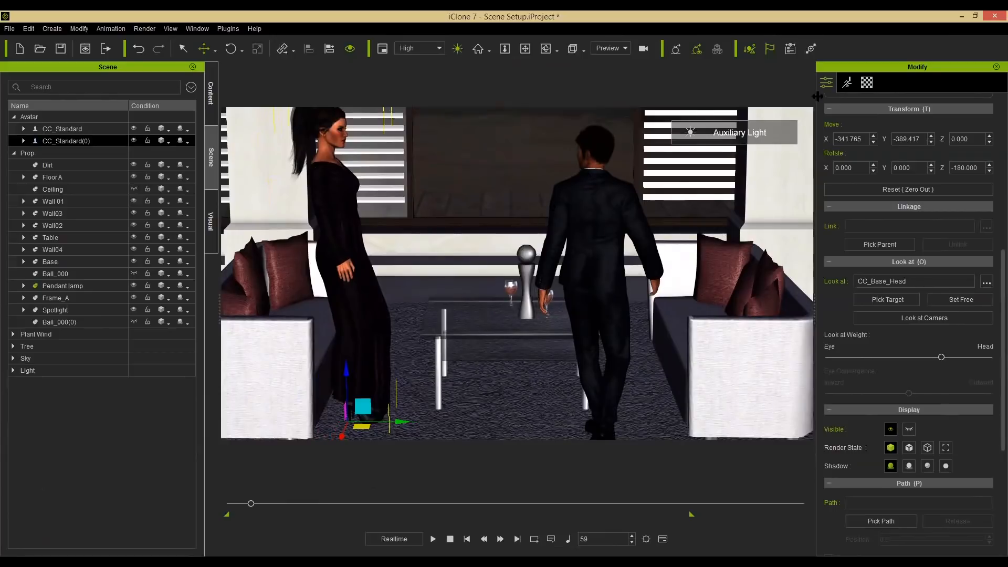
Create a voice script for the female avatar from audio file 01.
left_click(847, 83)
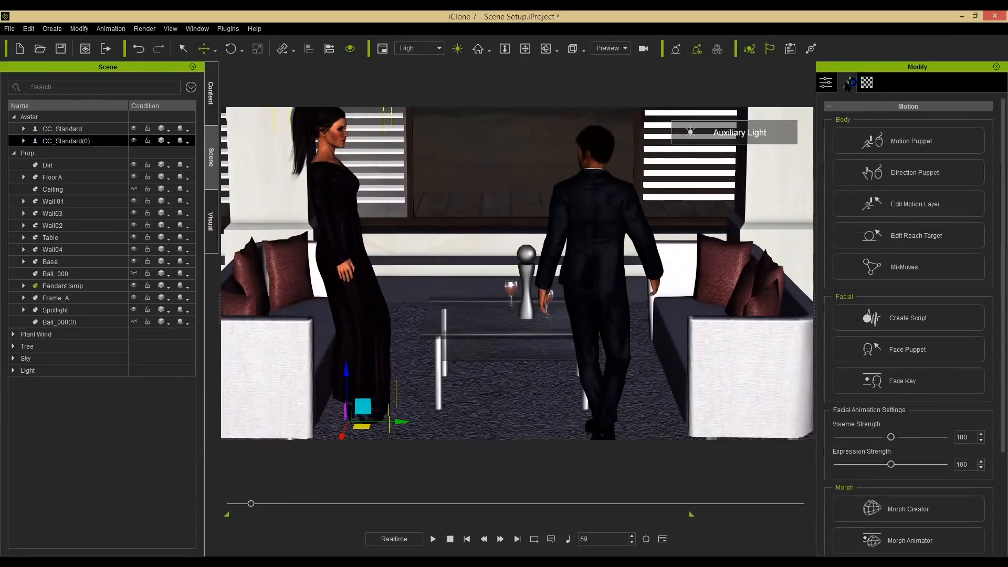
left_click(931, 326)
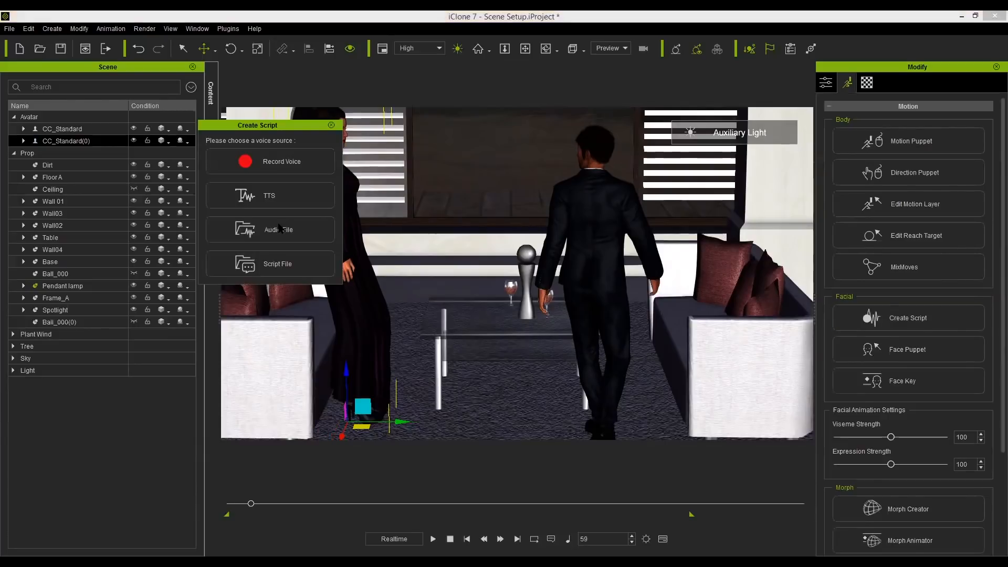
left_click(280, 231)
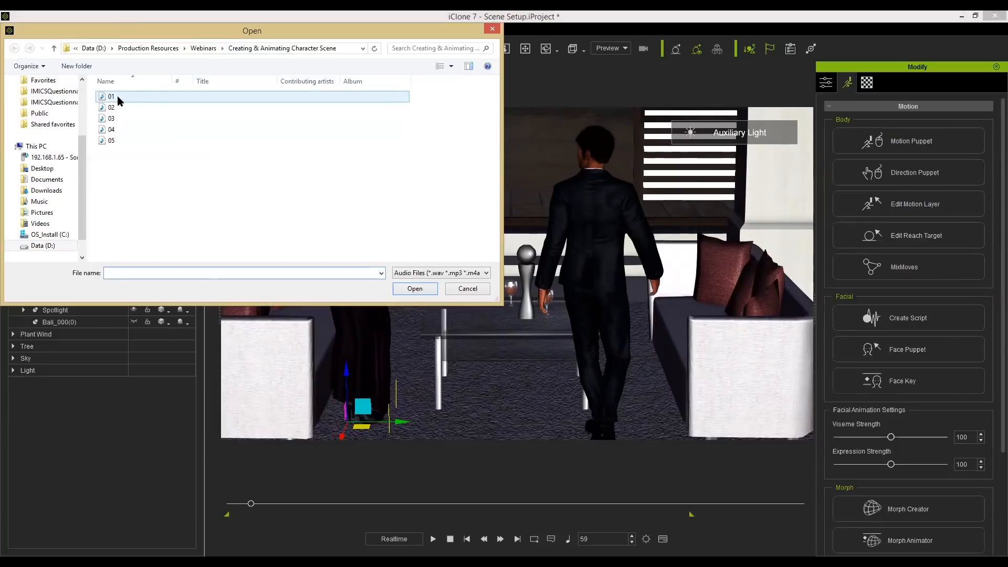
left_click(111, 97)
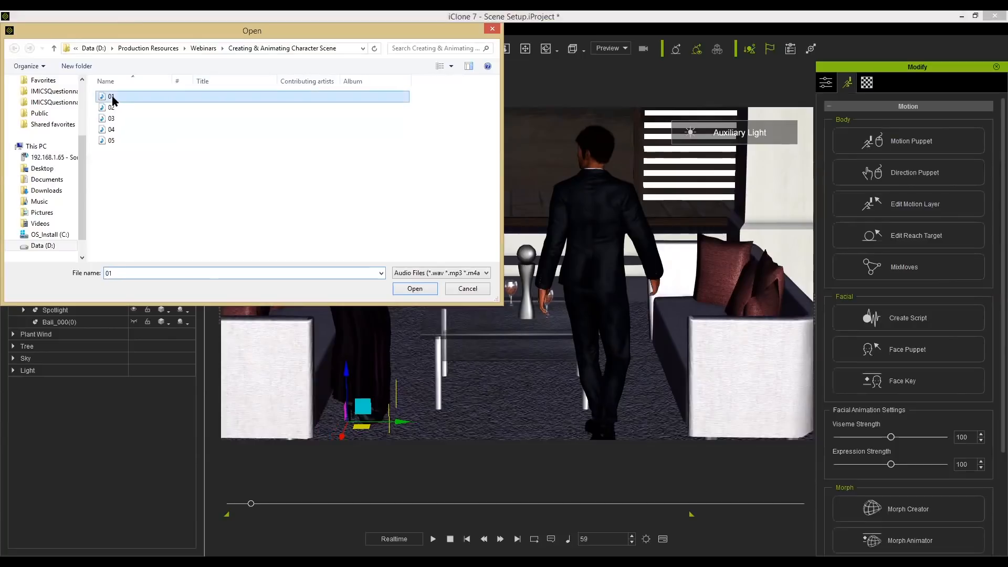
double_click(111, 97)
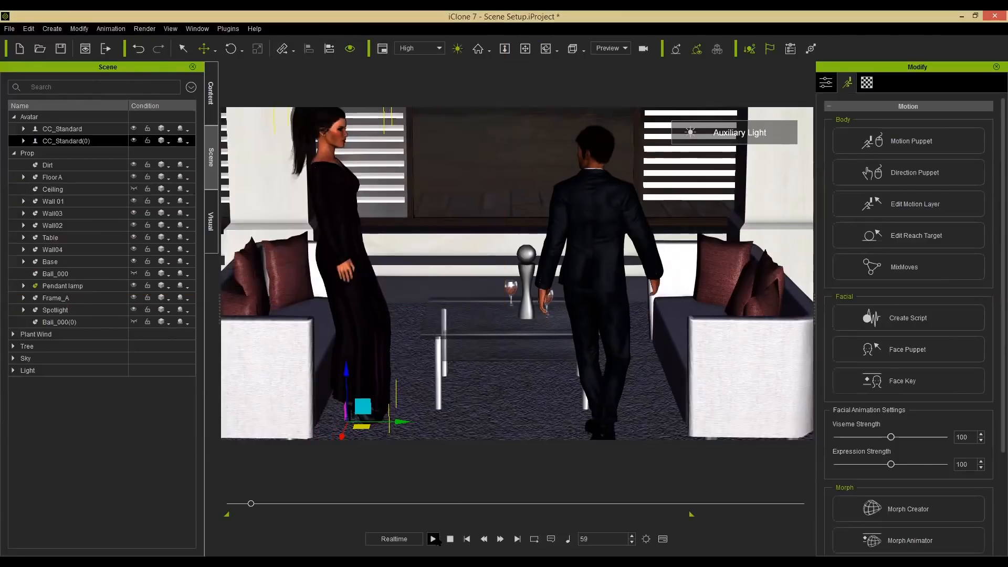
Play to about frame 361 and add audio file 02 as the female avatar's next voice script.
left_click(433, 539)
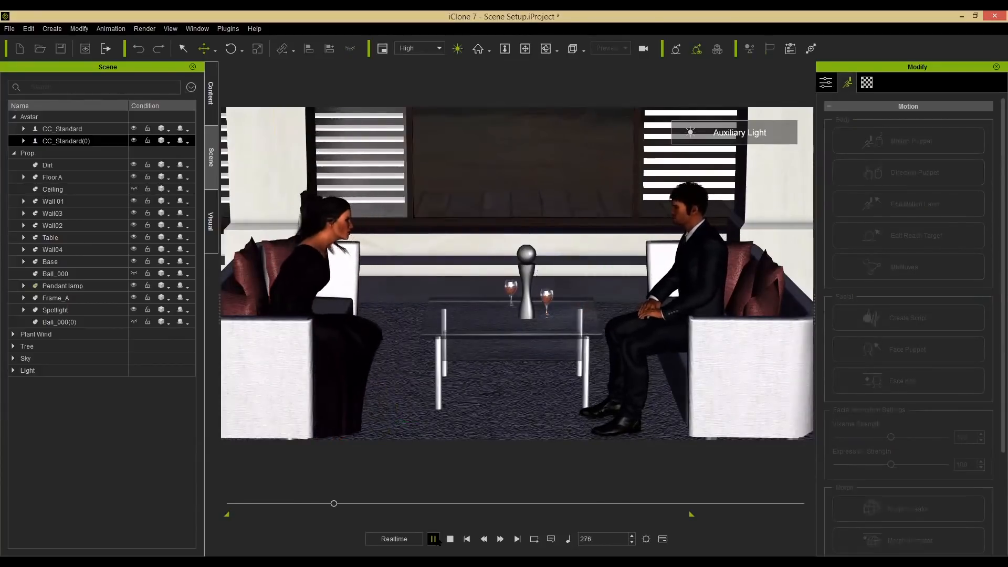
left_click(433, 539)
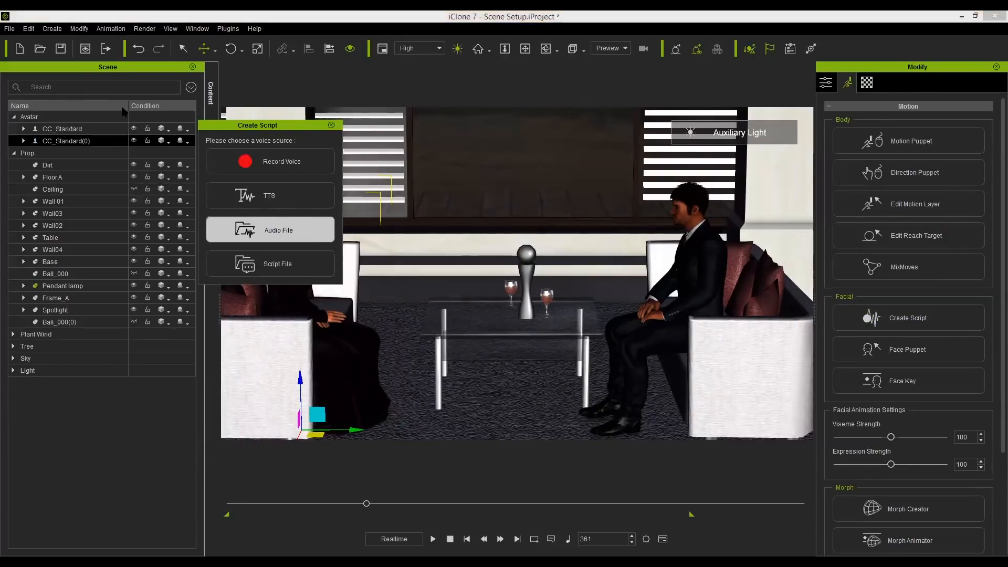
left_click(284, 227)
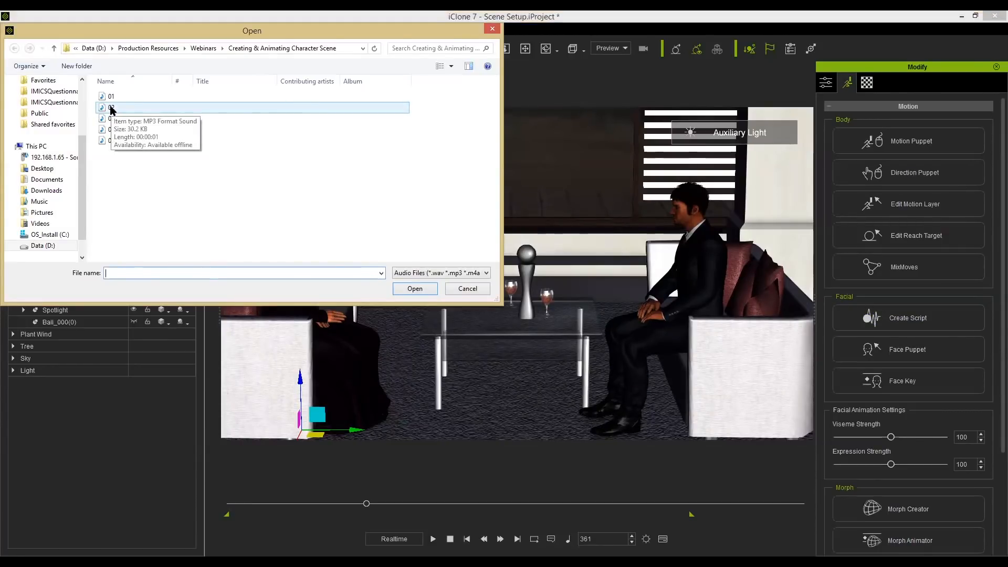
double_click(111, 108)
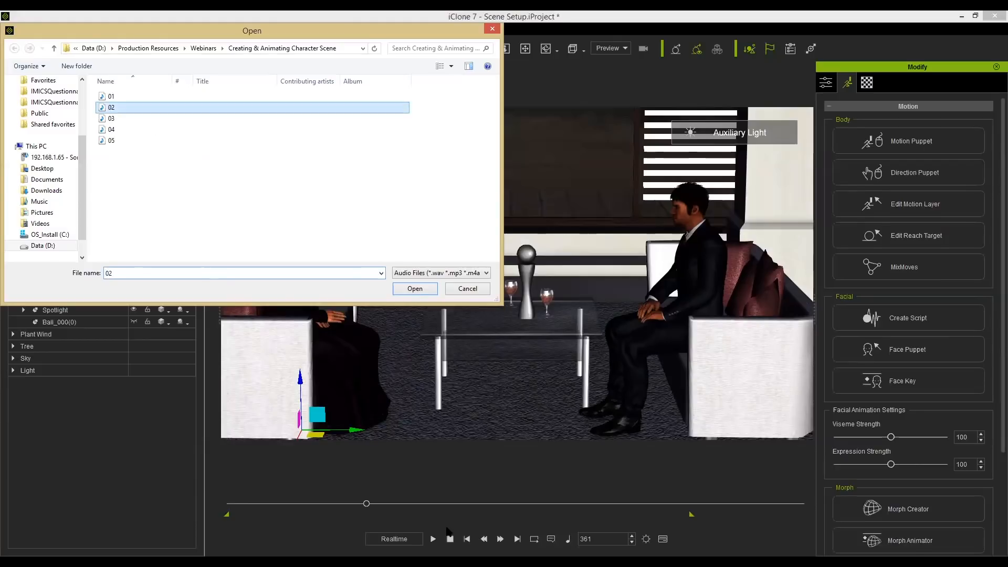
Play to about frame 477 and add audio file 03 as the male avatar's voice script.
left_click(434, 540)
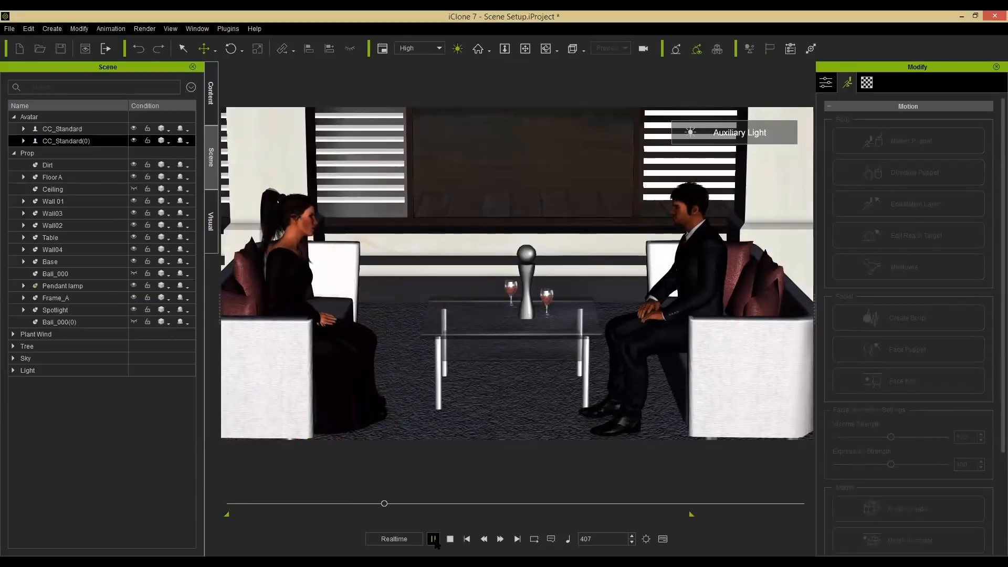
left_click(433, 539)
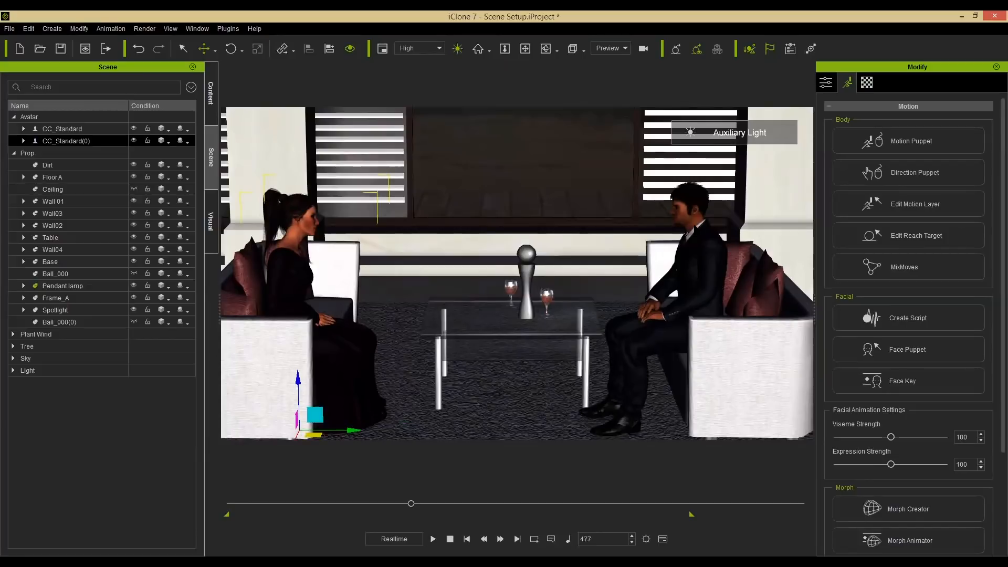
left_click(73, 129)
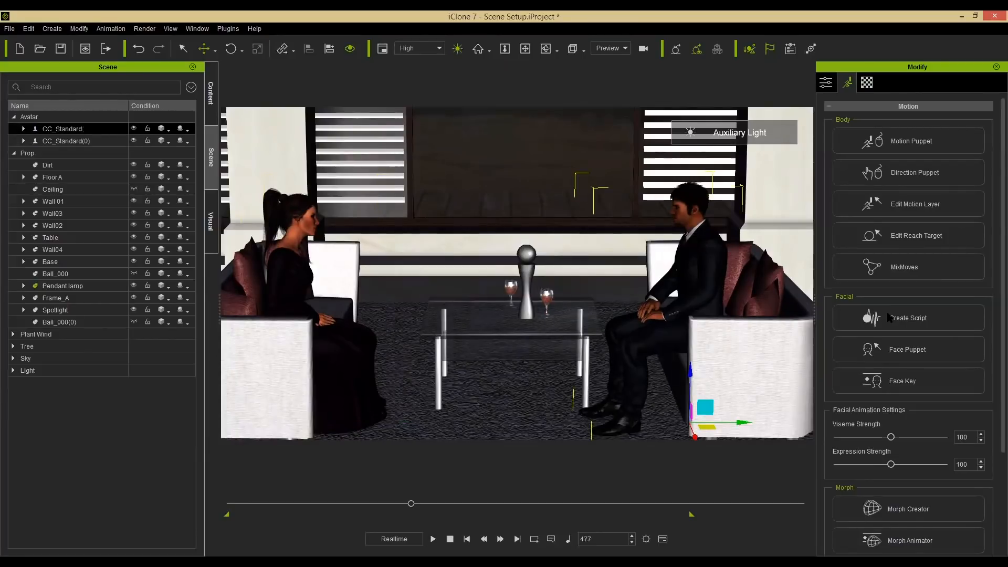
left_click(928, 327)
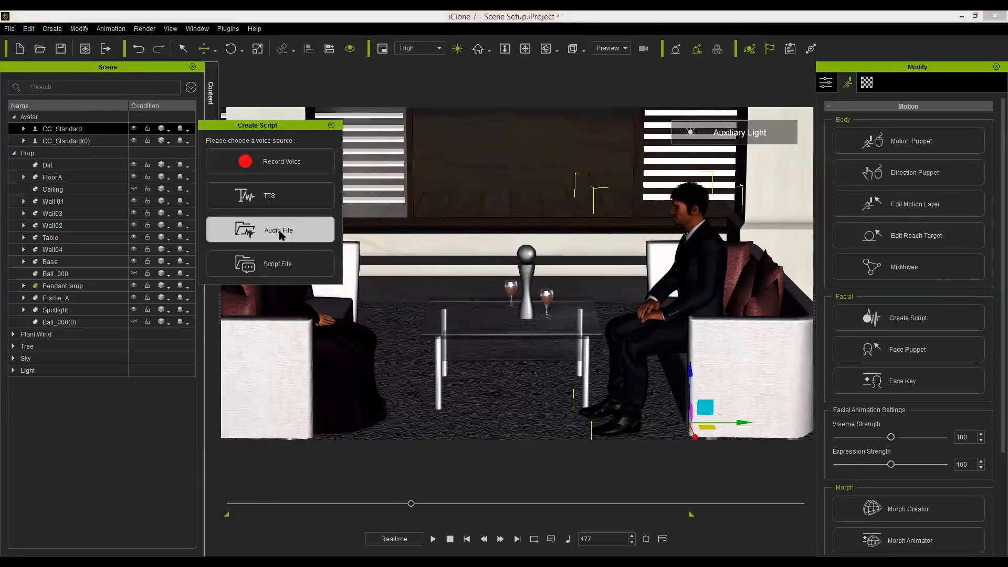
left_click(101, 118)
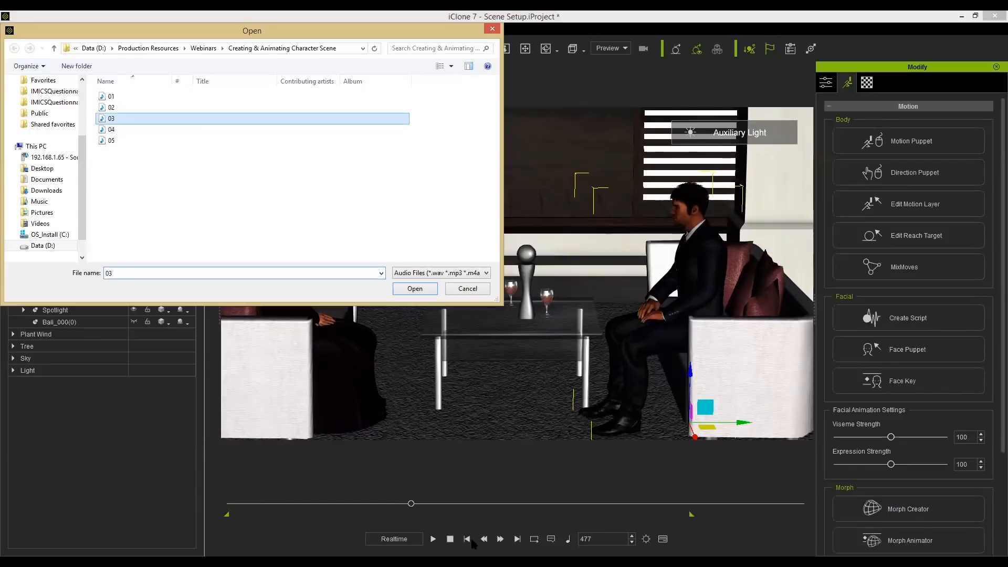
key("Return")
Play to about frame 654 and add audio file 04 as the female avatar's voice script.
left_click(437, 540)
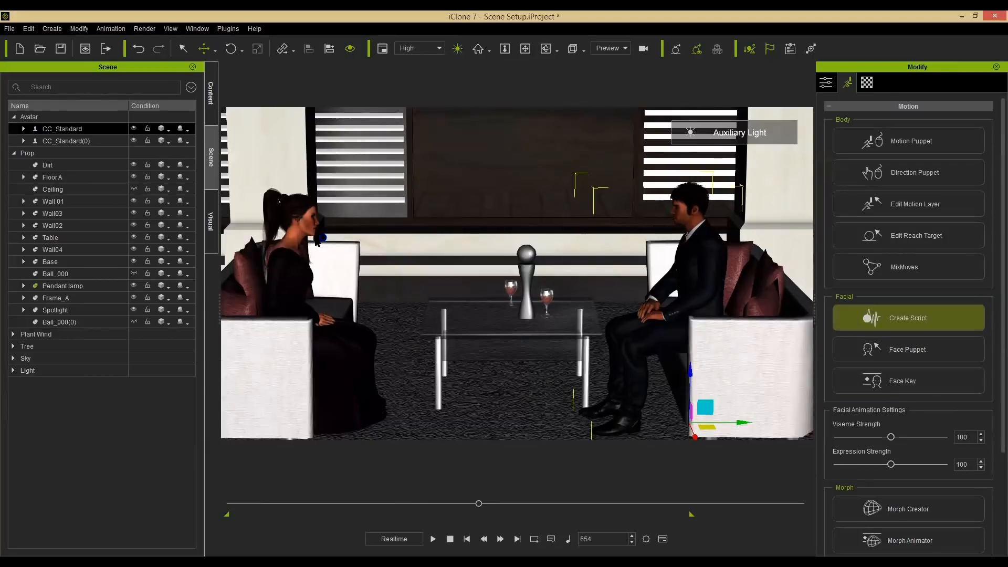
left_click(308, 226)
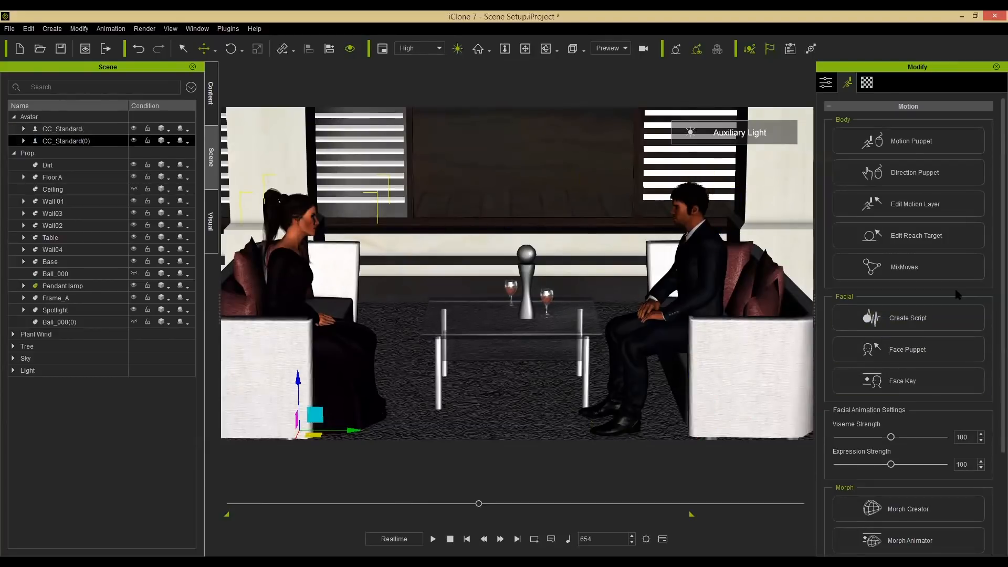
left_click(931, 320)
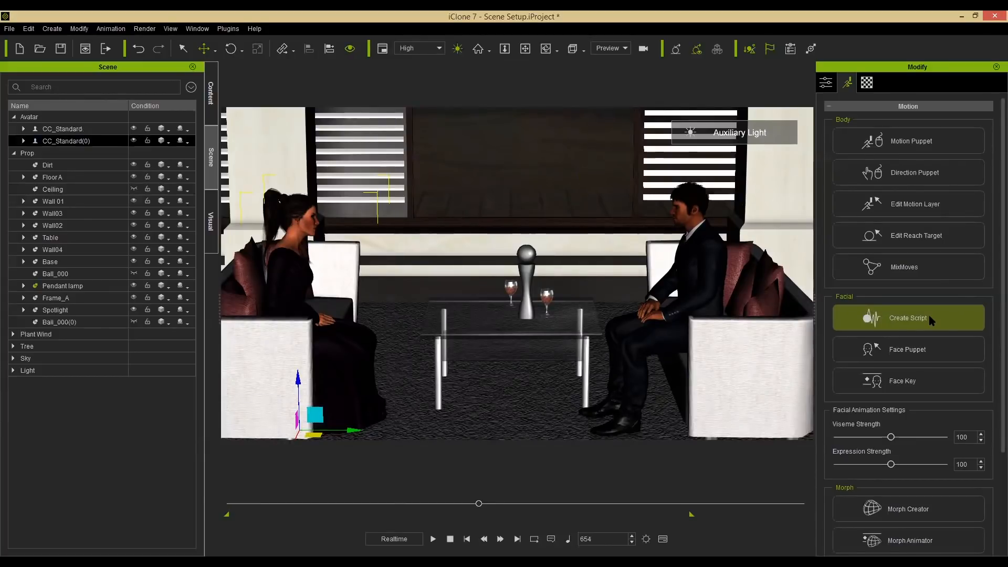
left_click(931, 320)
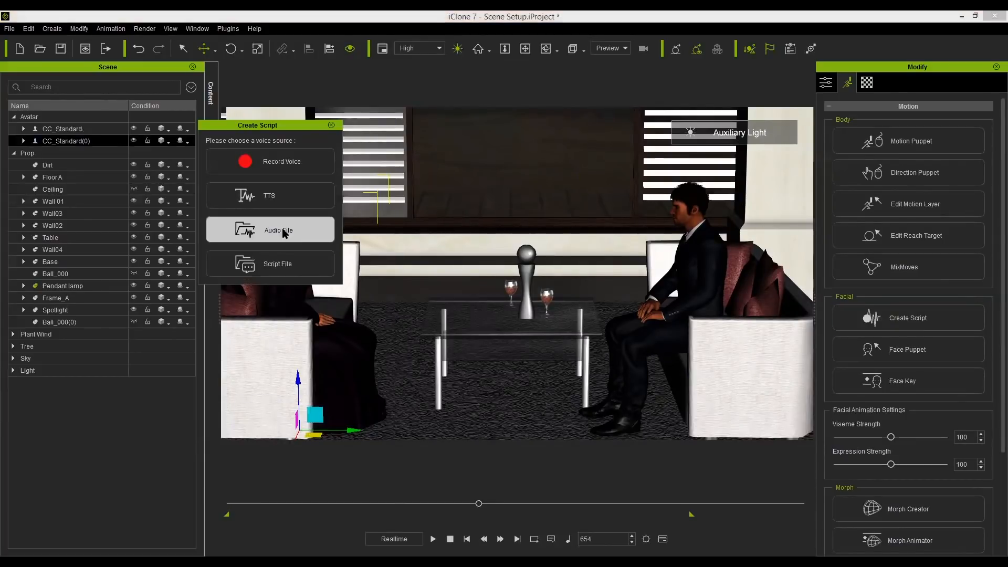
left_click(106, 129)
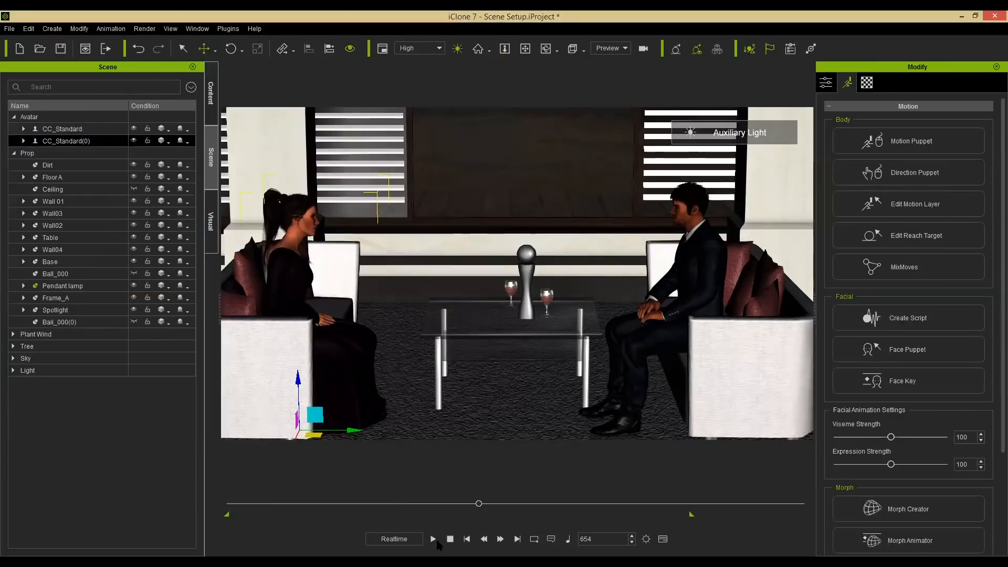
Play to about frame 856, select the male avatar and start Create Script for his next line.
left_click(435, 540)
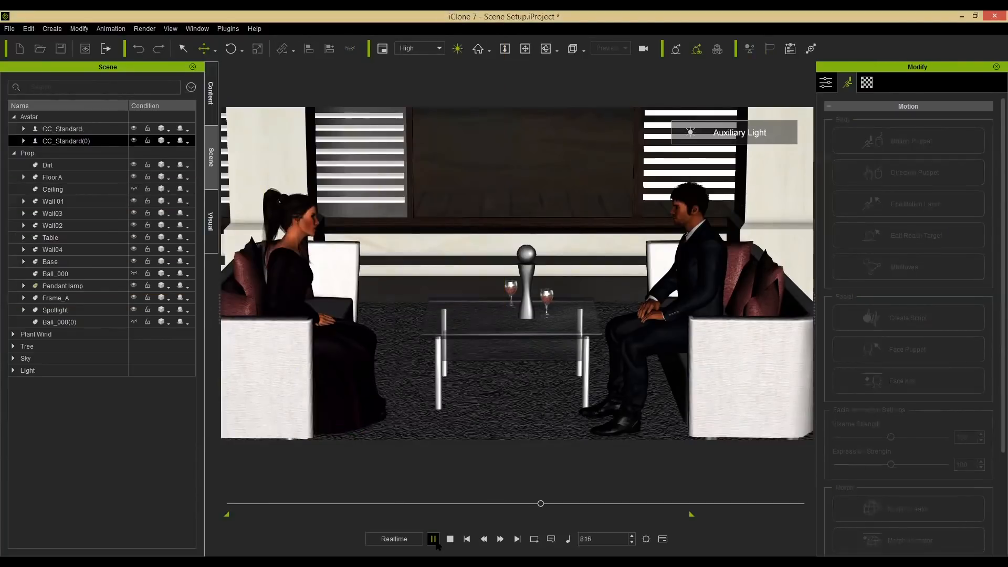
left_click(433, 540)
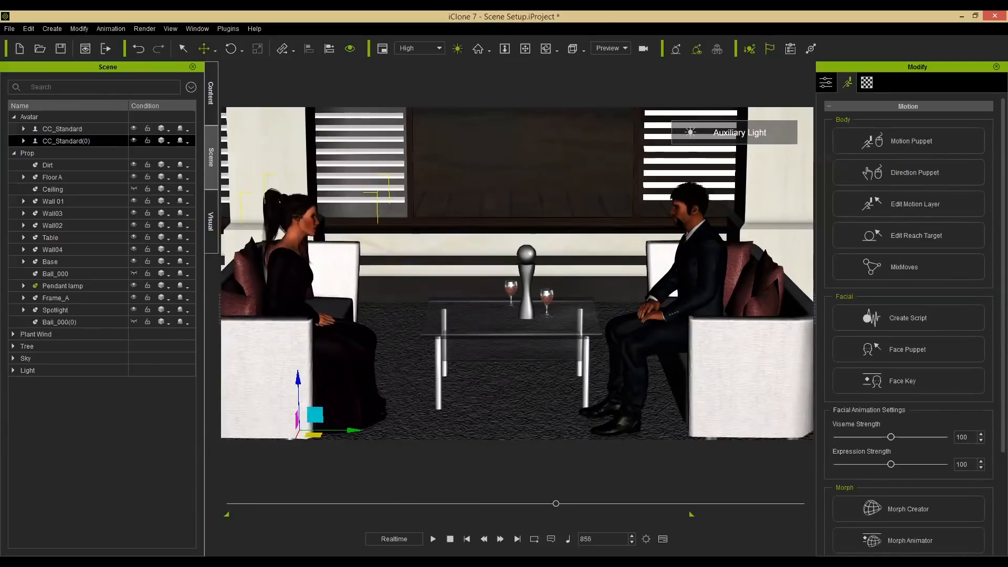
left_click(680, 221)
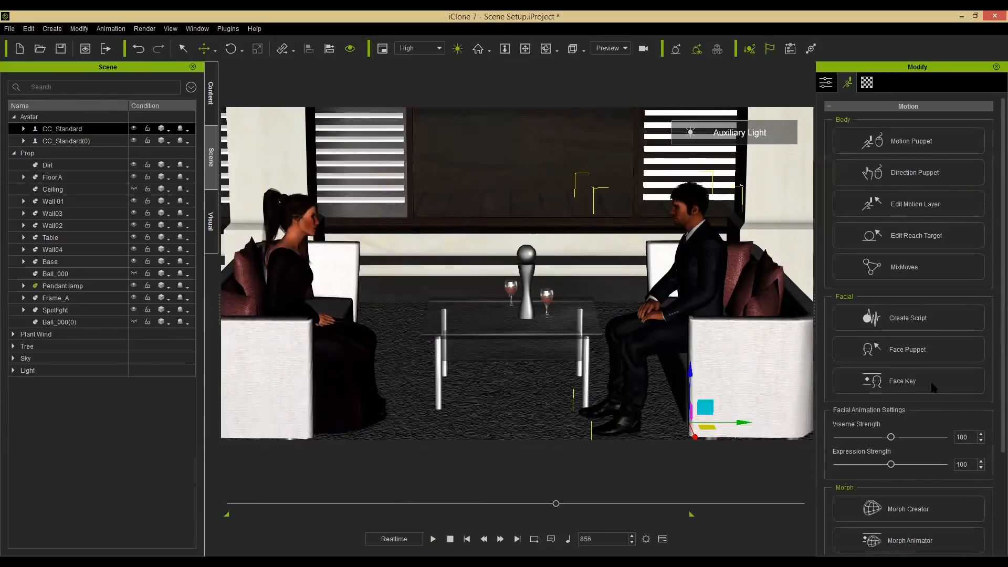
left_click(924, 318)
Play on to about frame 1040 and pull the playback range end marker back toward that point.
left_click(432, 539)
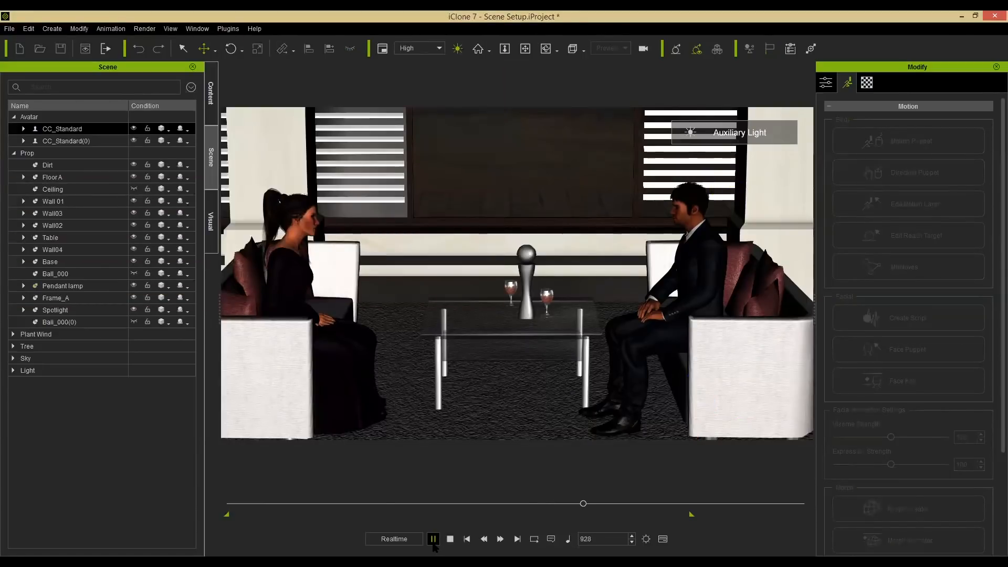
left_click(433, 544)
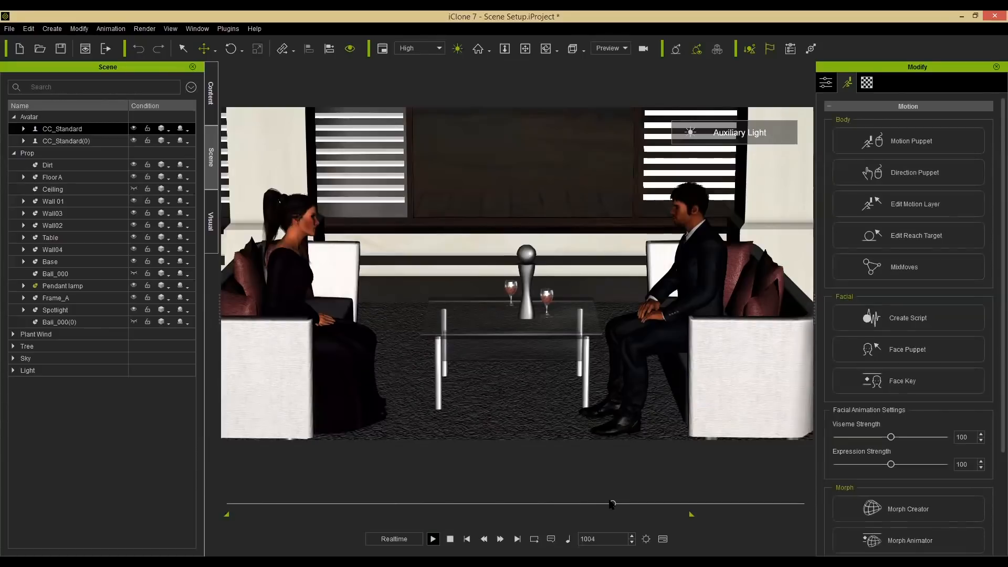
left_click_drag(614, 503, 626, 505)
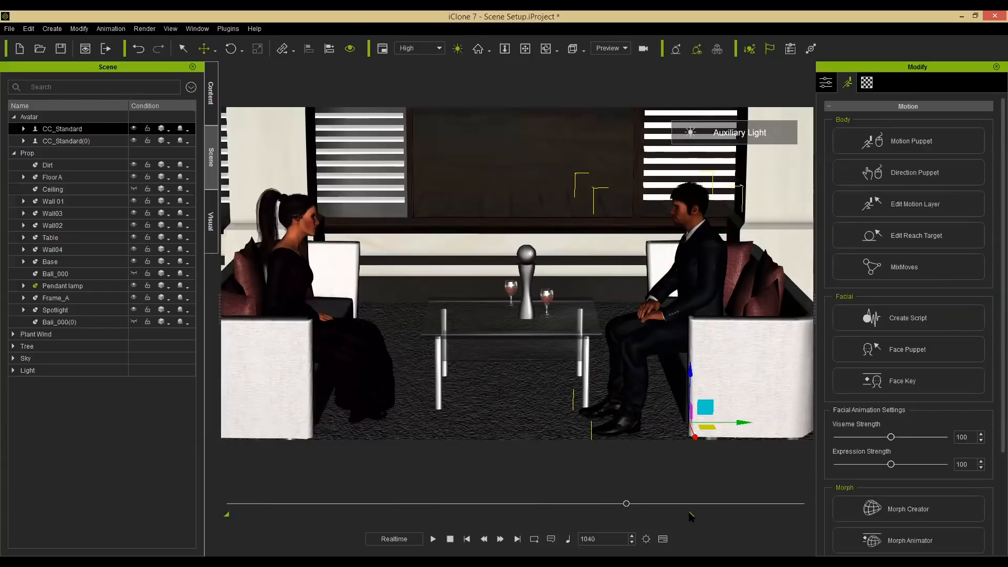
left_click_drag(666, 515, 637, 517)
Return to the first frame, create a new camera and switch the viewport to view through it.
left_click(450, 539)
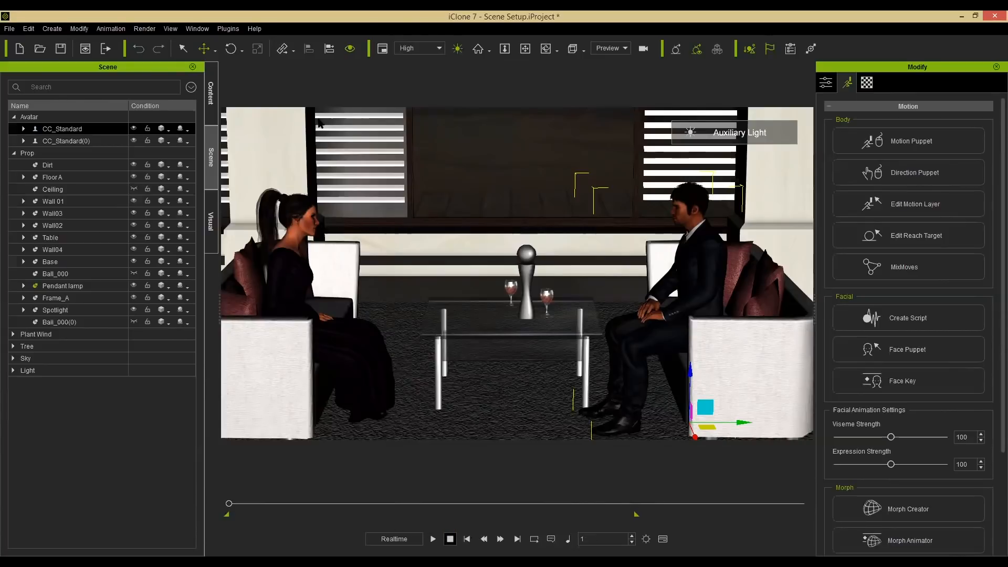
left_click(52, 28)
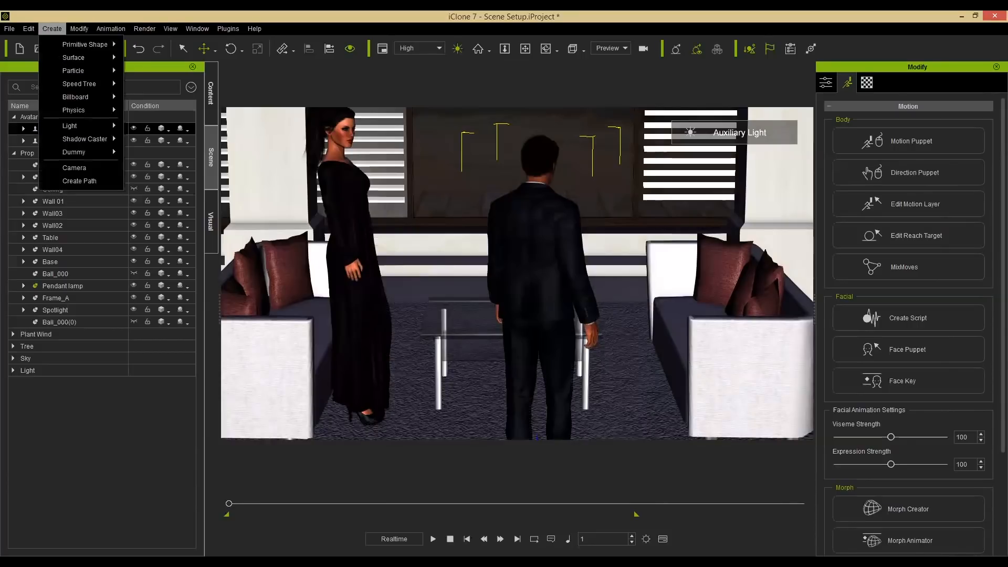
left_click(74, 168)
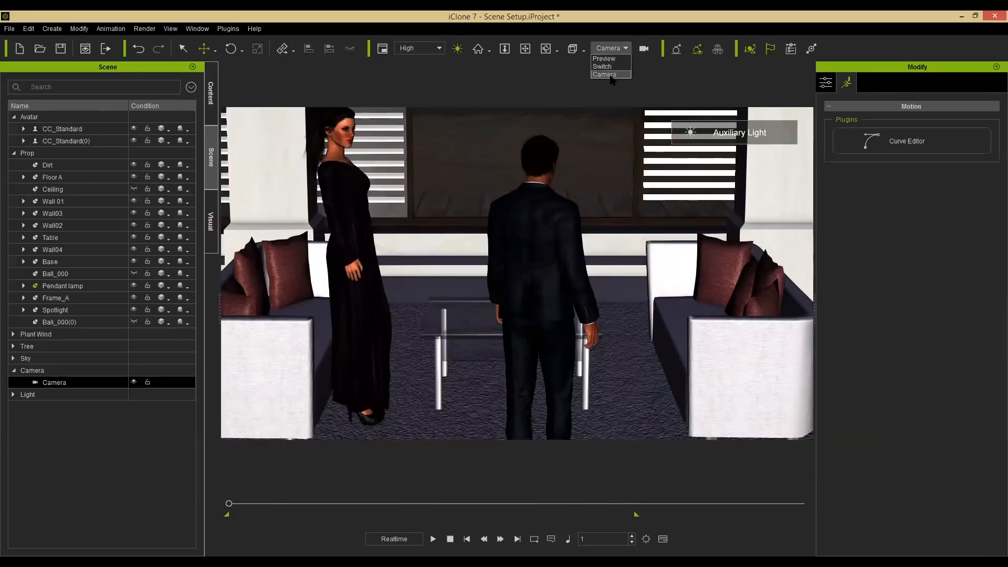
left_click(611, 75)
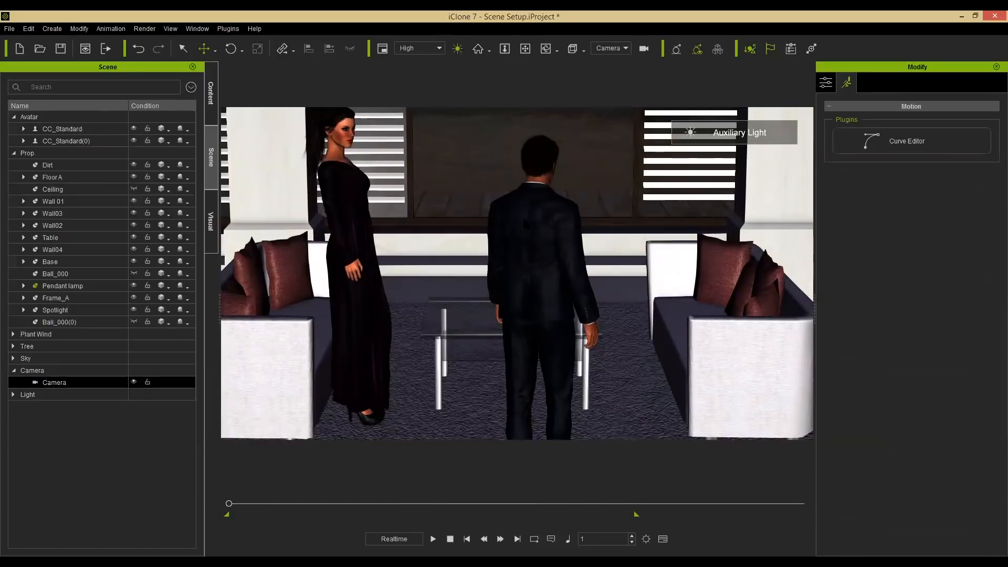
Rename the new camera Establish.
double_click(58, 383)
type("Establish")
key("Return")
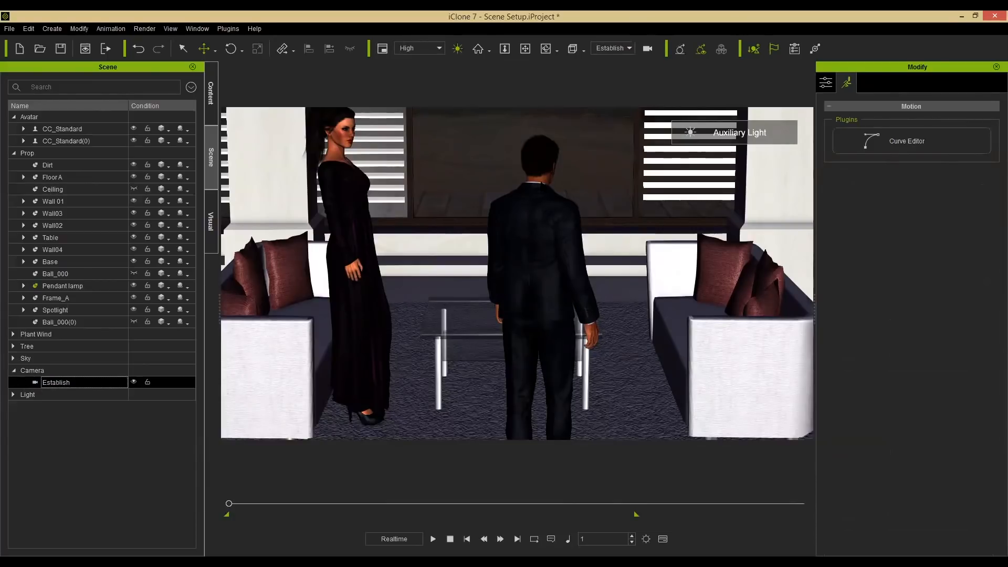
Reframe the Establish camera to show both characters around the table and play back to check.
left_click(535, 236)
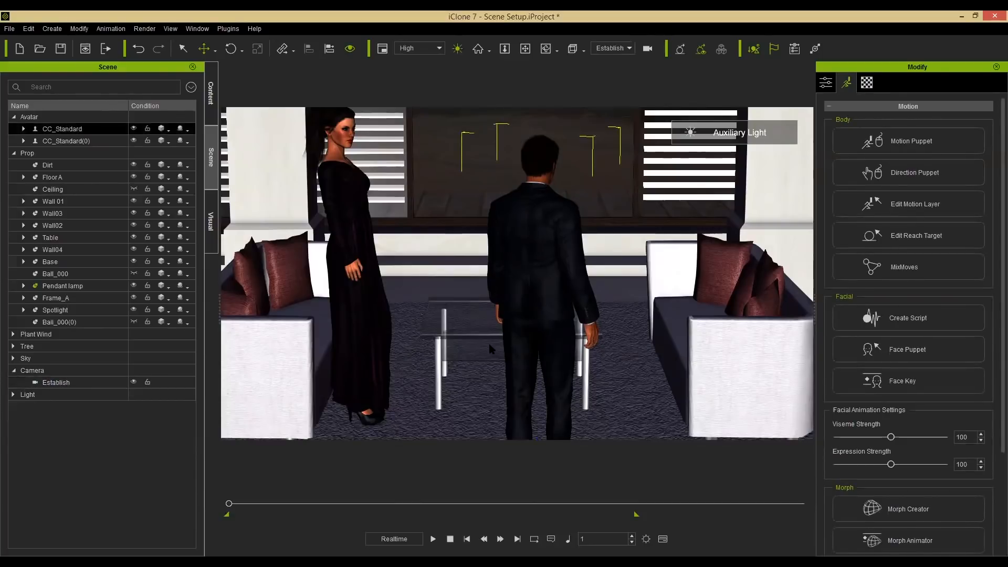
left_click(134, 380)
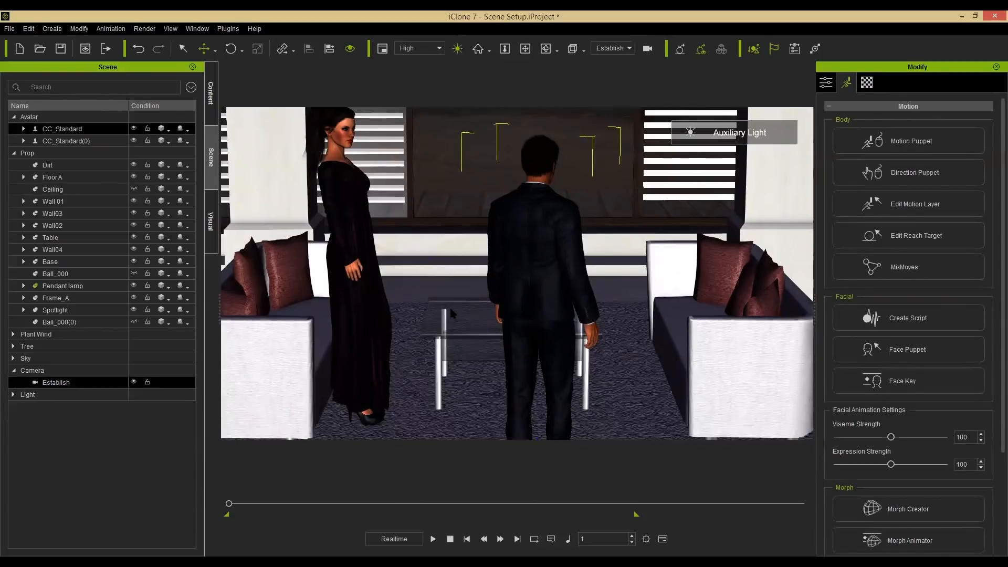
left_click(488, 342)
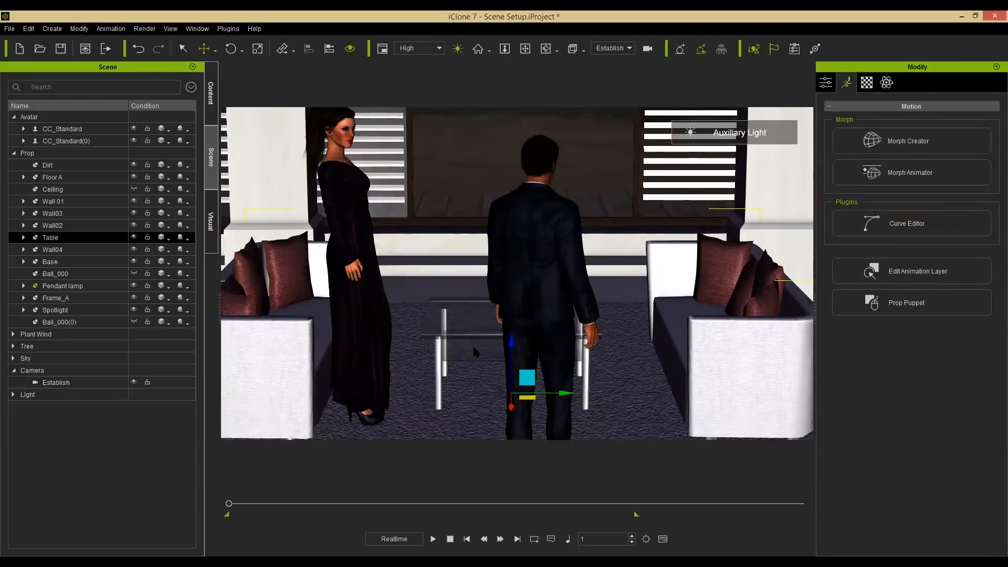
scroll(505, 315, "down", 3)
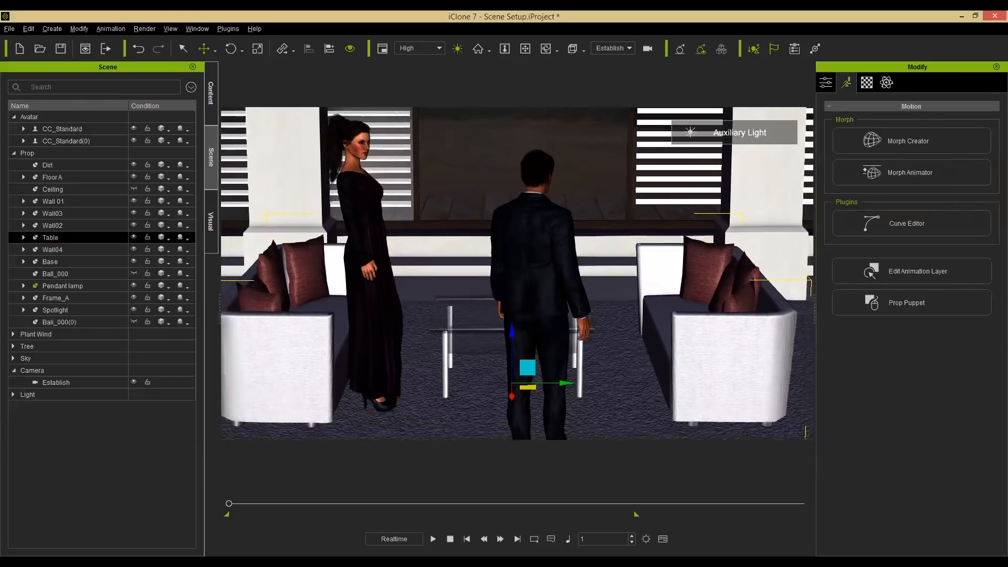
scroll(521, 360, "down", 2)
right_click_drag(521, 361, 565, 294)
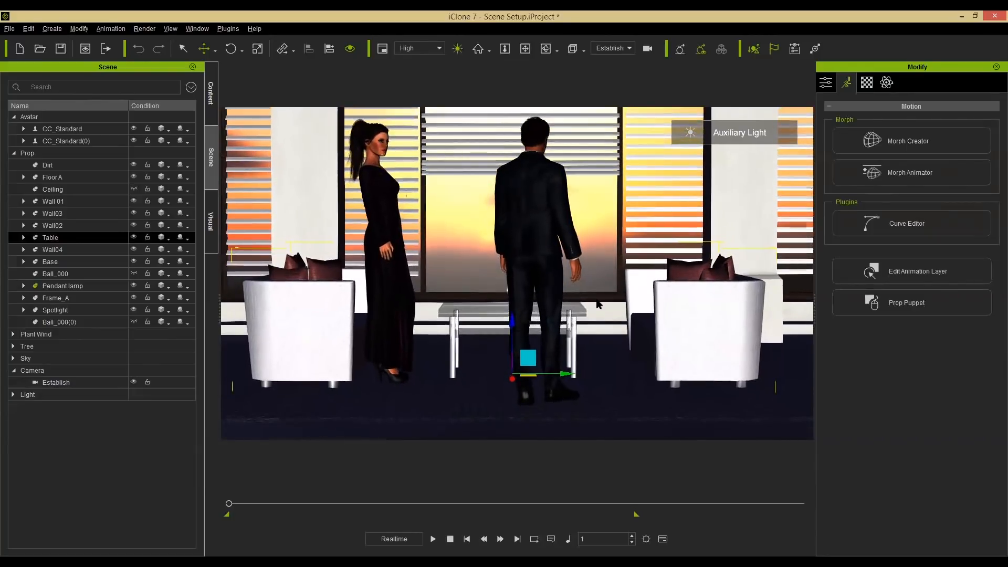
scroll(593, 289, "down", 2)
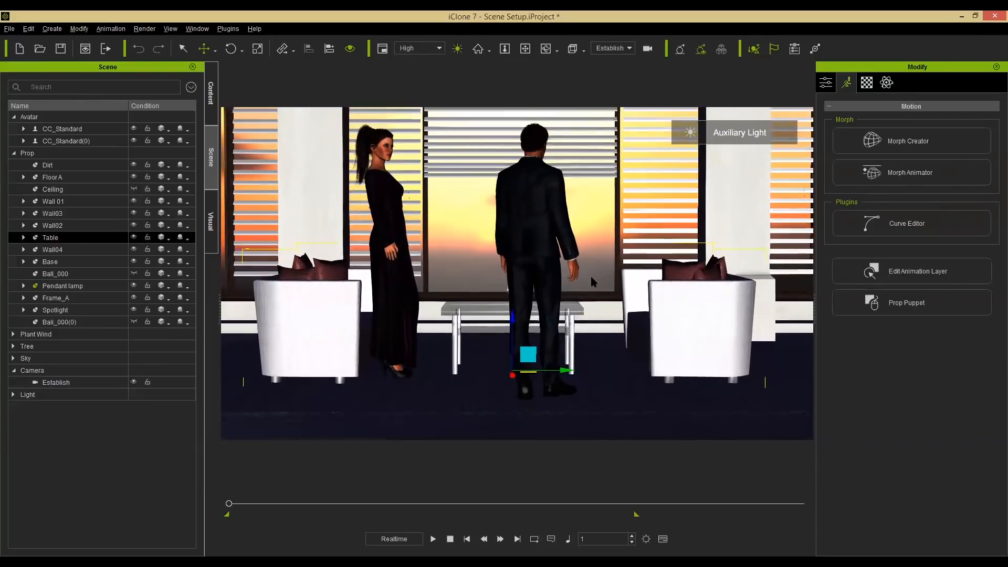
mouse_move(579, 237)
middle_mouse_down()
mouse_move(573, 210)
mouse_move(577, 253)
middle_mouse_up()
right_click_drag(569, 200, 567, 256)
scroll(567, 256, "down", 3)
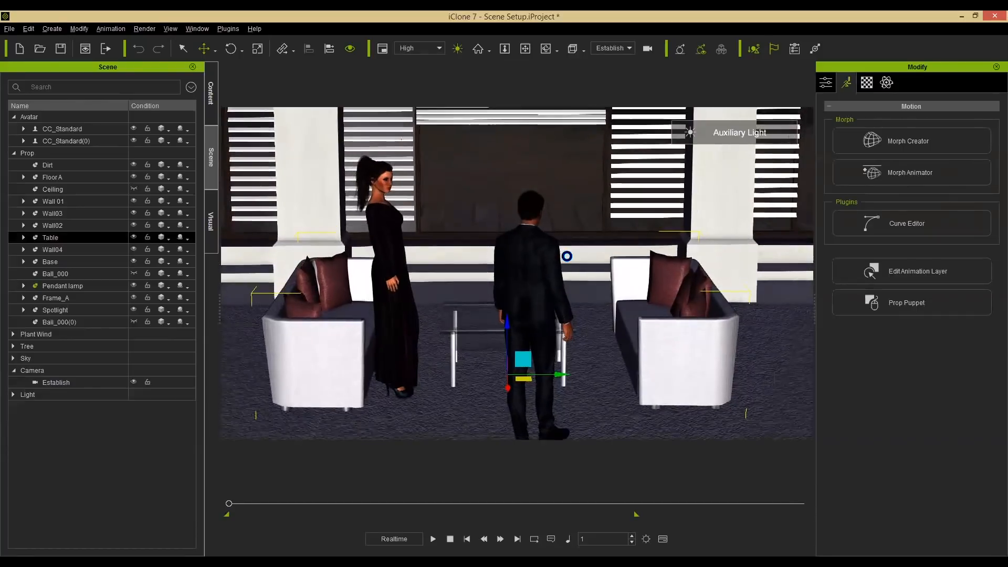
left_click(432, 538)
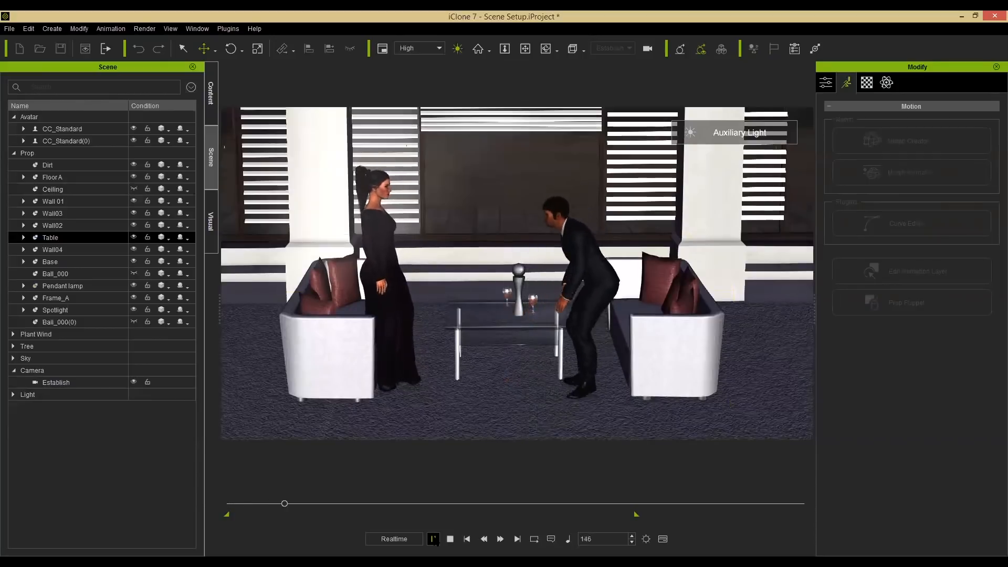
left_click(432, 539)
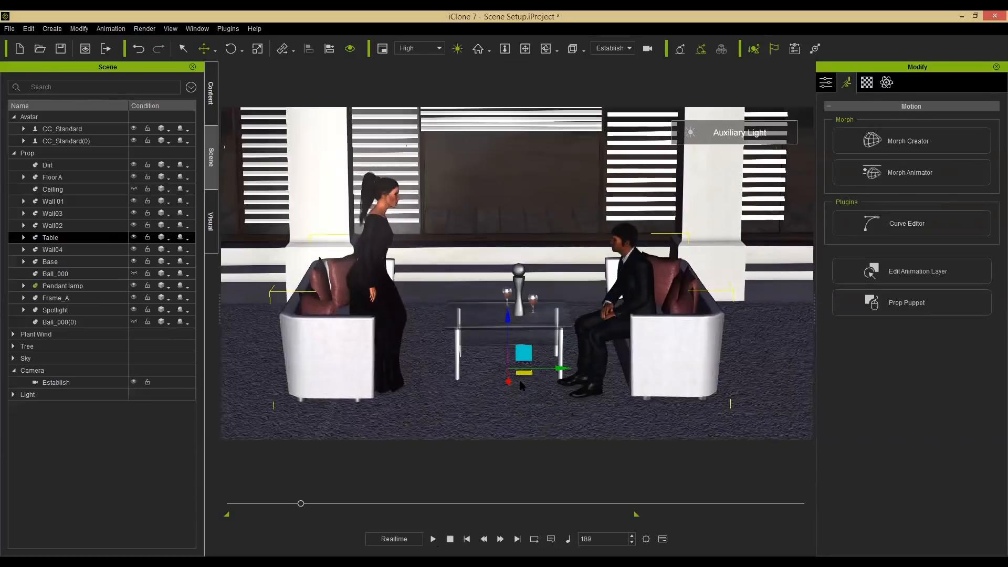
Move the Establish camera closer so both characters, the table and the window fill the frame.
right_click_drag(545, 409, 553, 330, "alt")
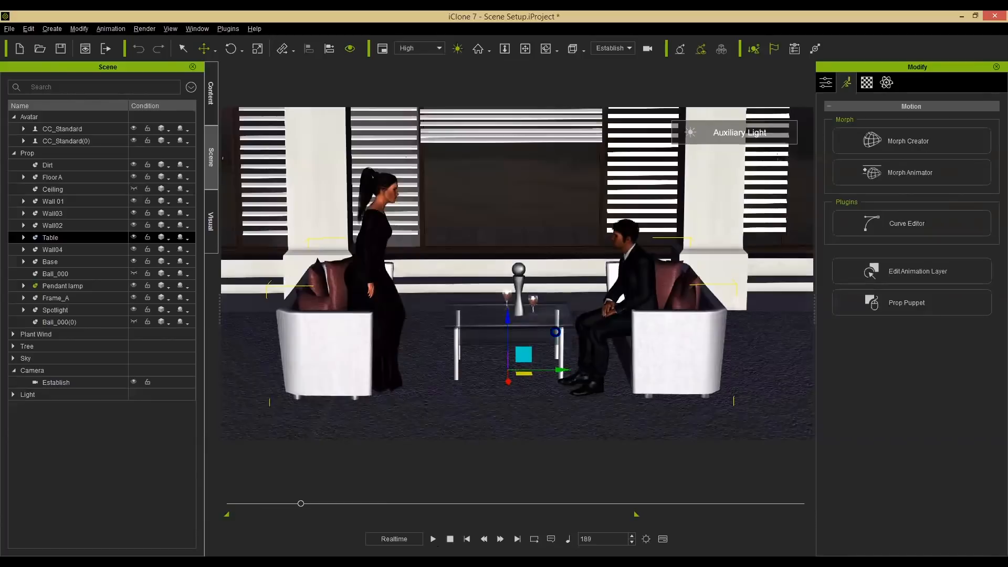
scroll(553, 331, "up", 6)
scroll(554, 334, "up", 4)
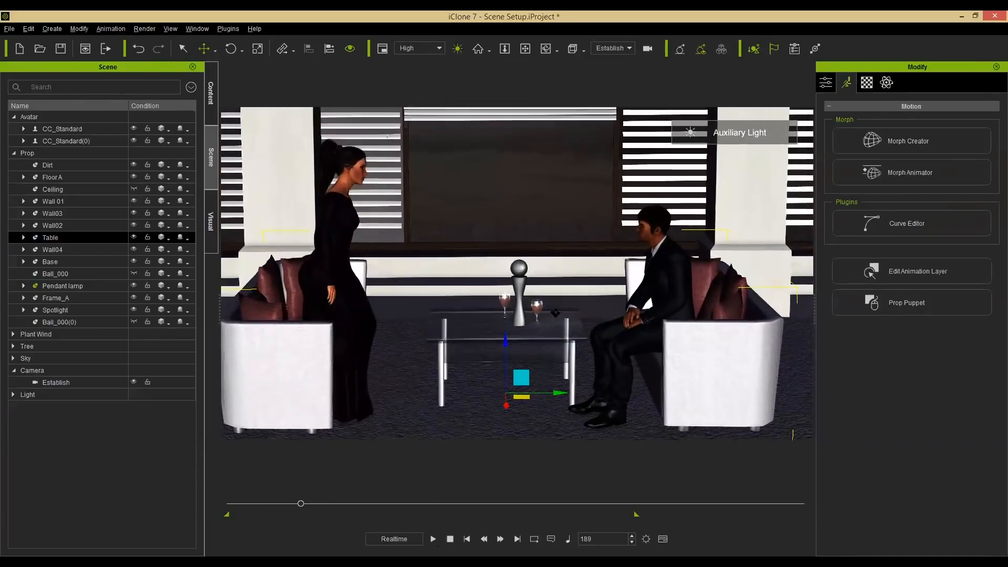
right_click_drag(557, 295, 567, 258, "alt")
left_click_drag(566, 258, 569, 257, "alt")
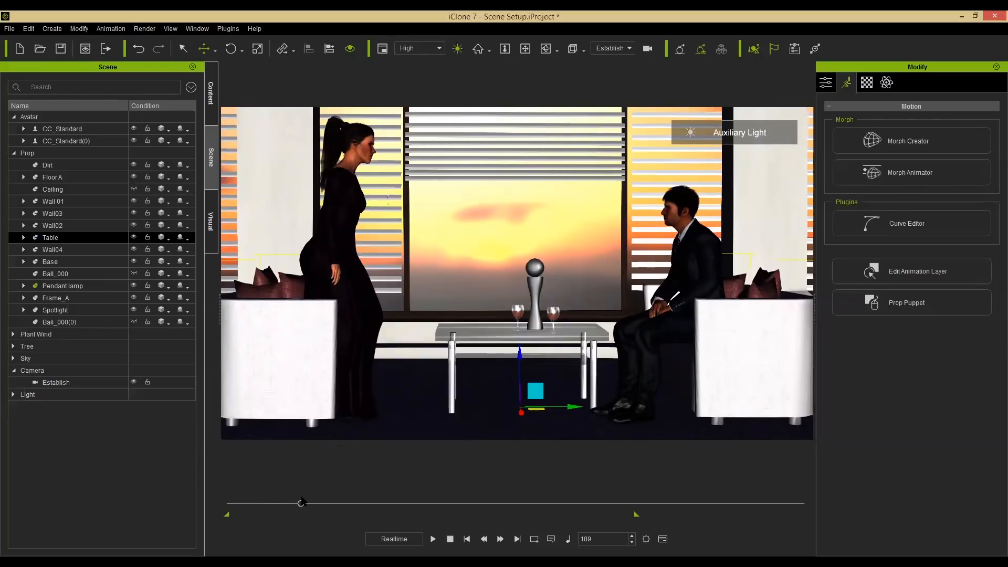
Open the timeline and enable the Establish camera's track in the timeline filter.
key("F3")
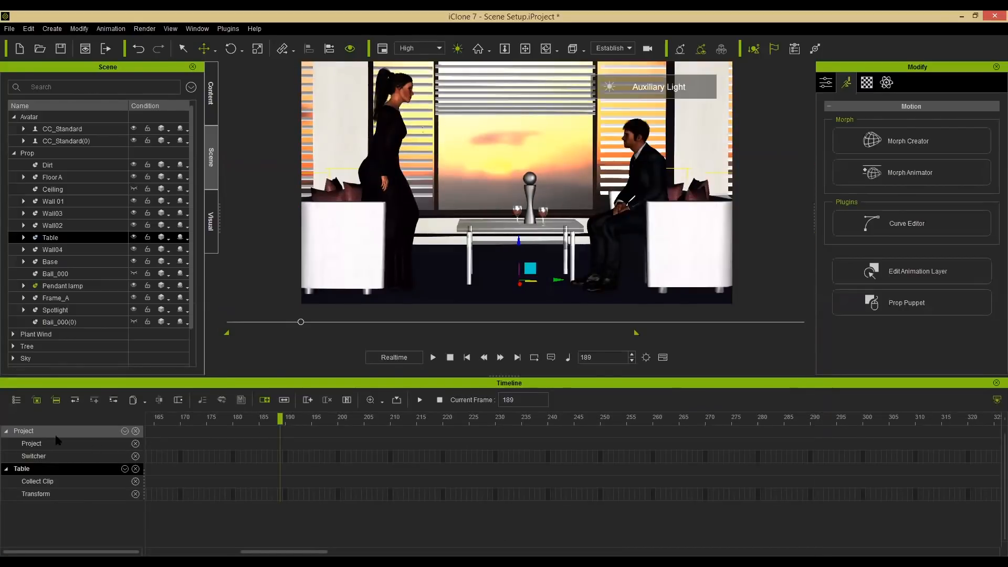
left_click(17, 402)
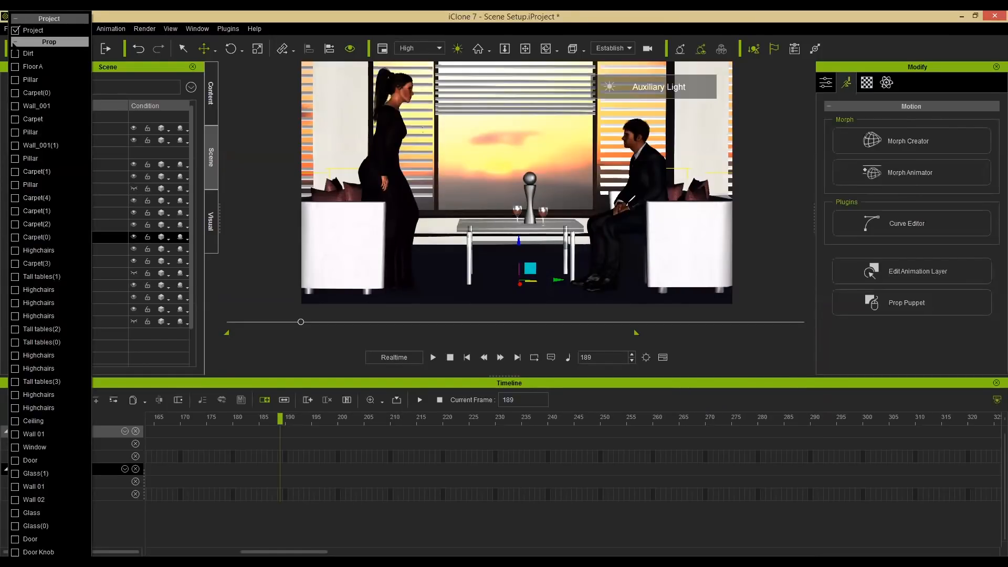
left_click(49, 41)
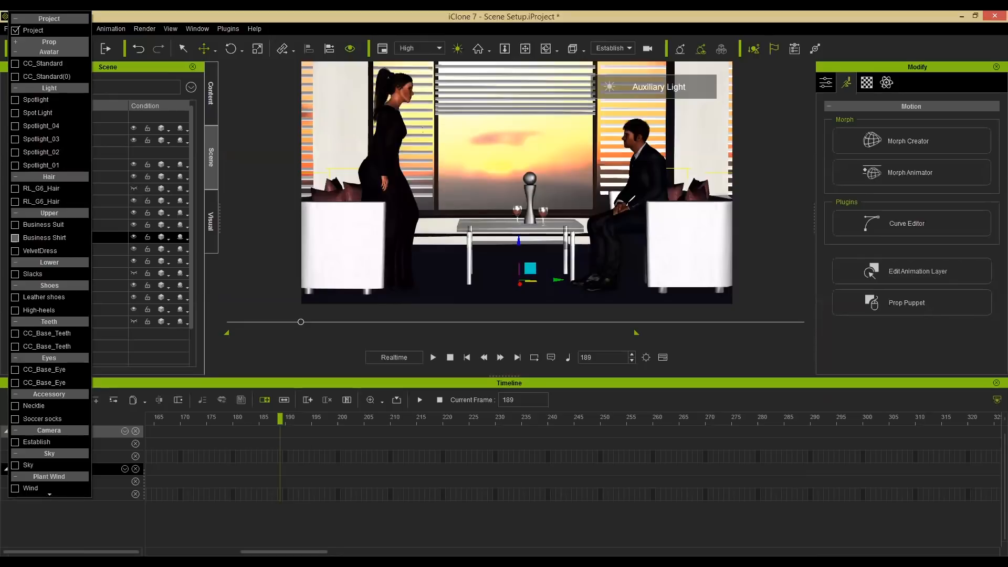
left_click(15, 441)
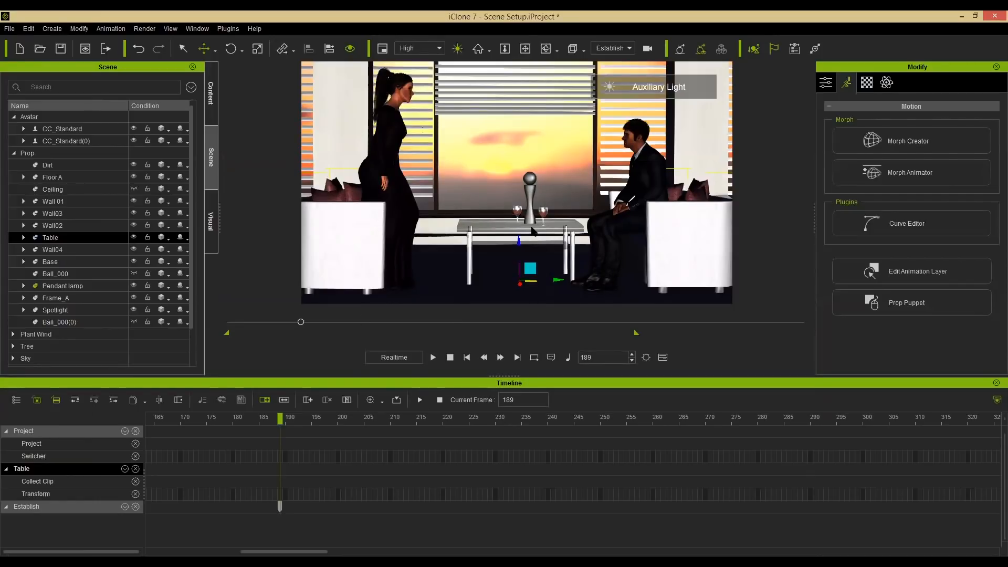
Select the Establish camera and examine its camera settings and scene items.
left_click(386, 199)
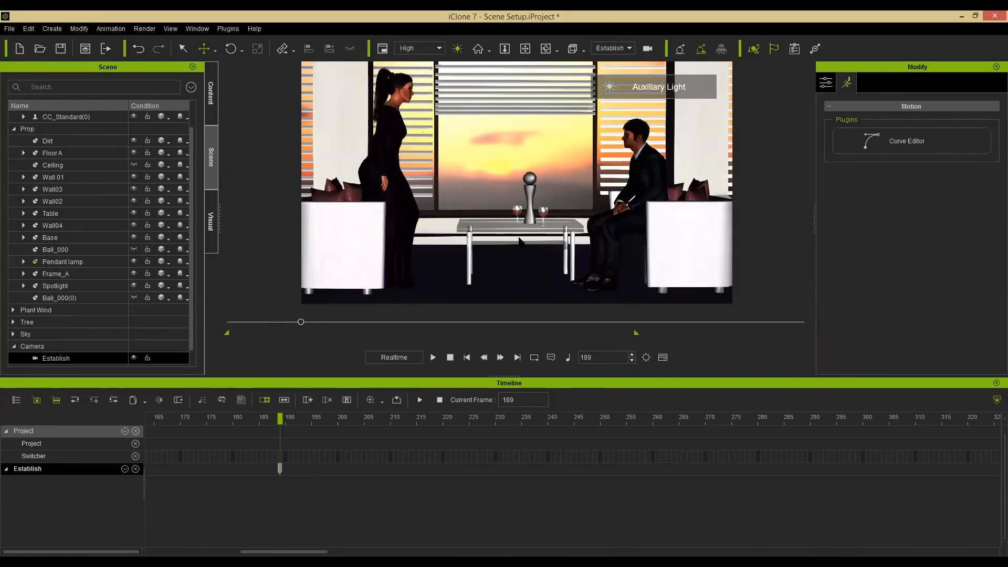
left_click(826, 84)
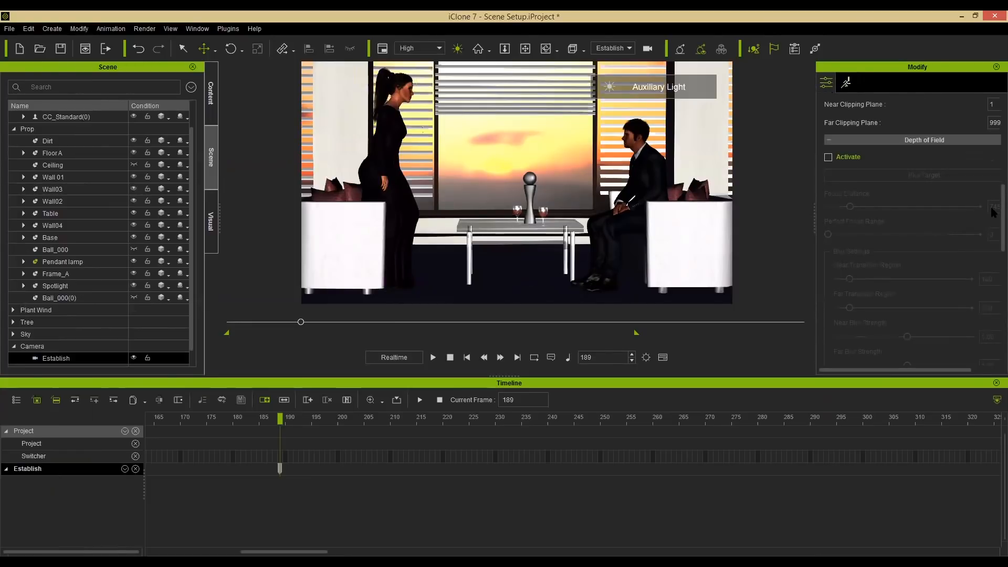
scroll(993, 212, "up", 5)
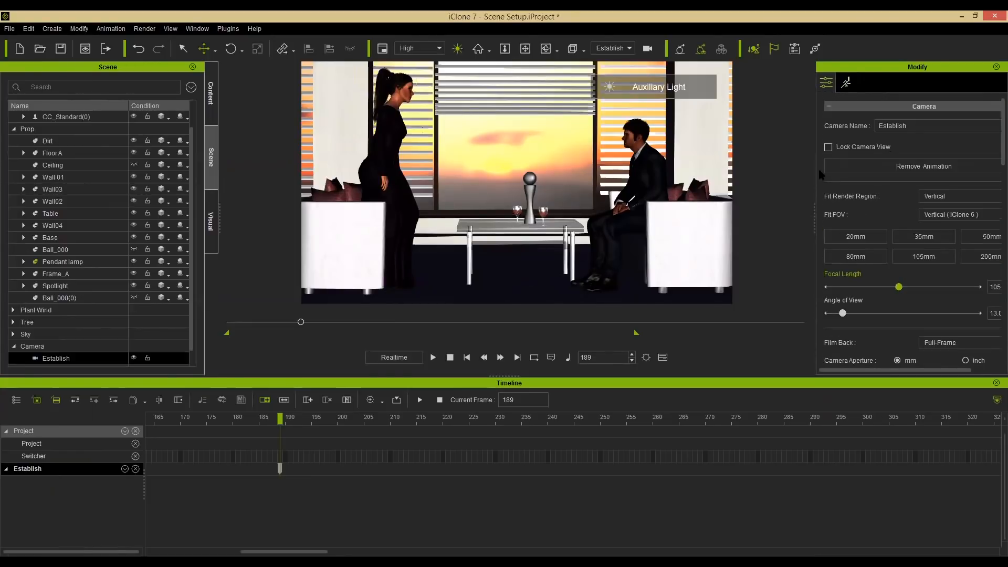
left_click(399, 109)
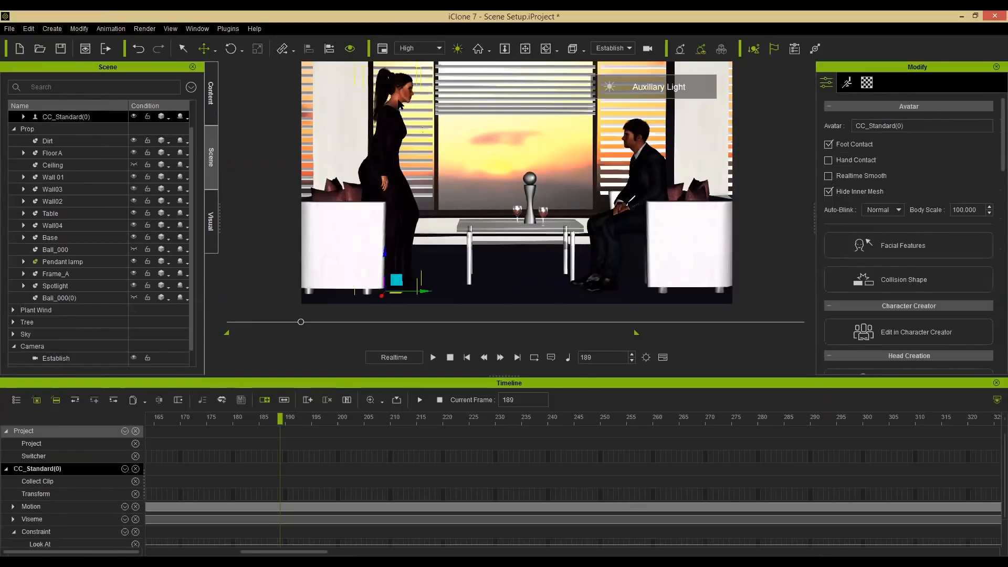
left_click(56, 358)
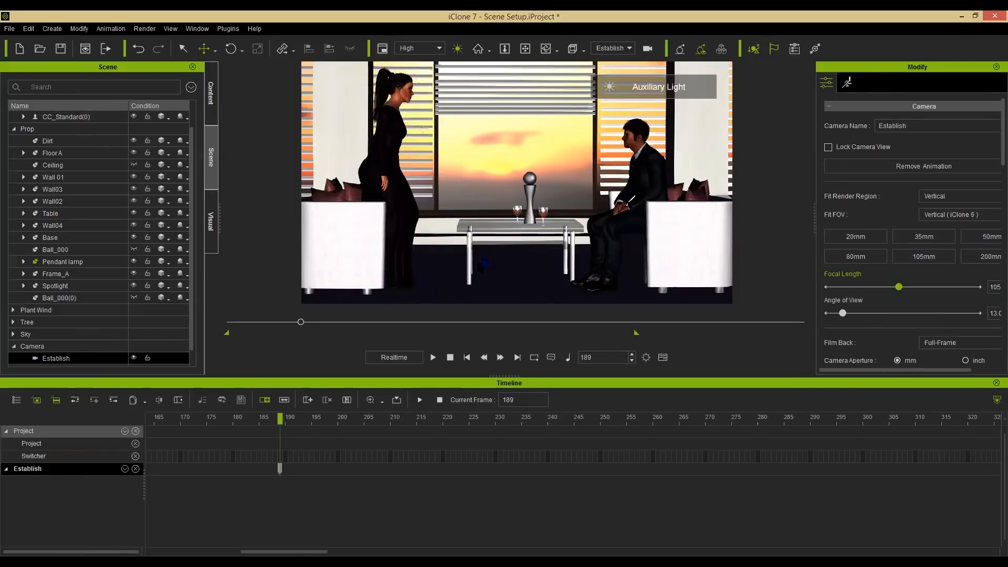
left_click(525, 229)
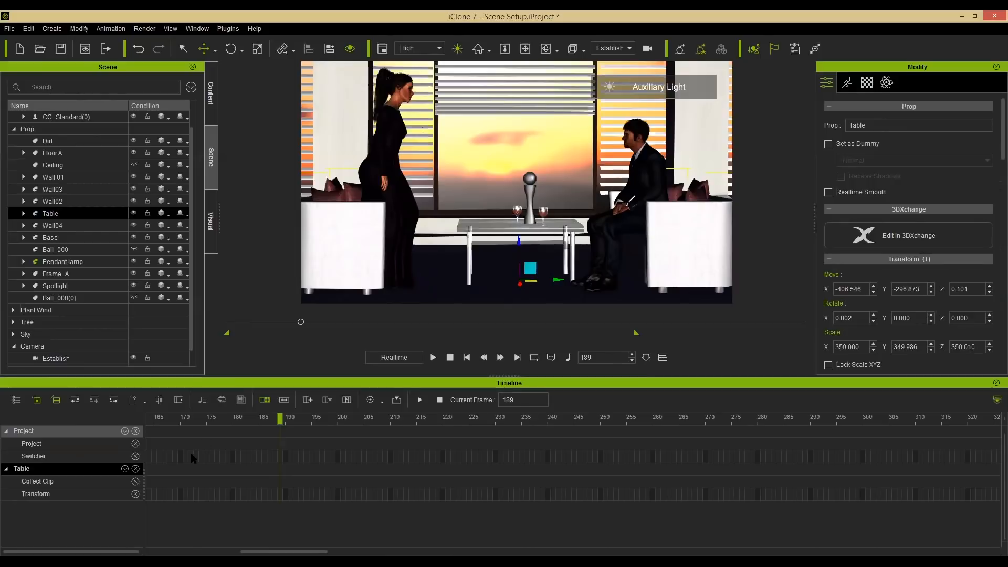
left_click(16, 400)
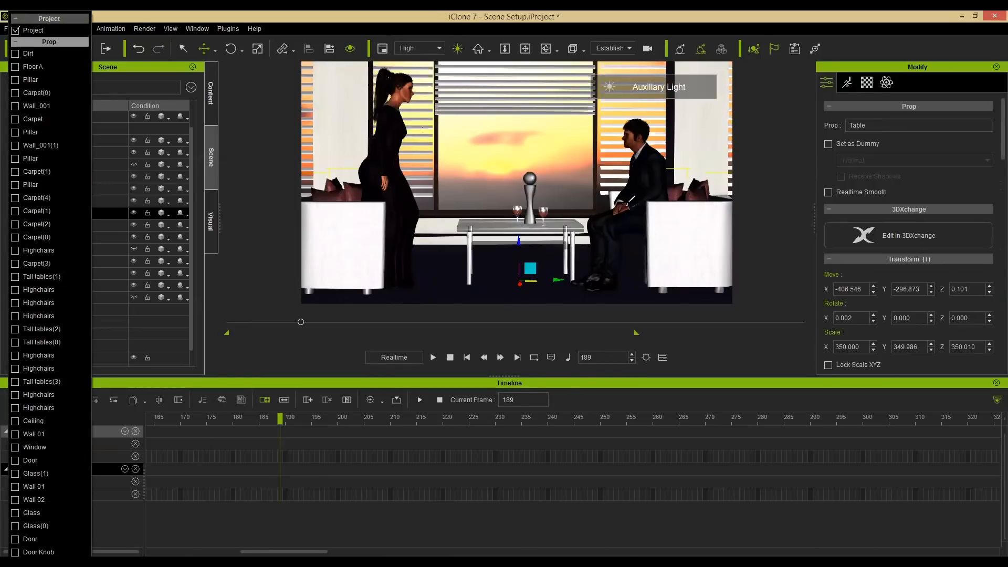
left_click(49, 42)
left_click(140, 390)
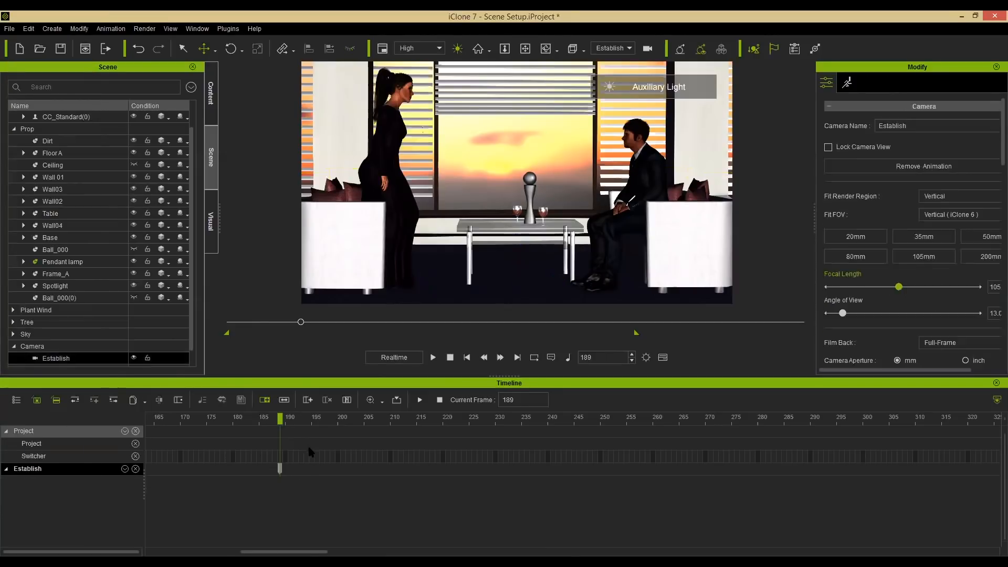
Show the Establish camera's Transform track in the timeline and zoom the timeline out.
left_click(125, 469)
left_click(129, 480)
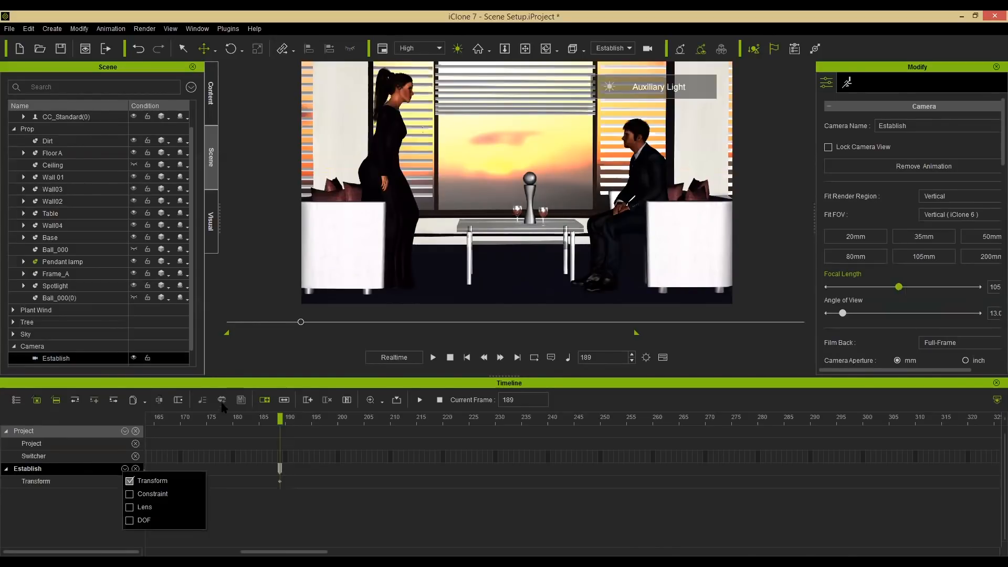
left_click(284, 547)
left_click_drag(314, 551, 299, 551)
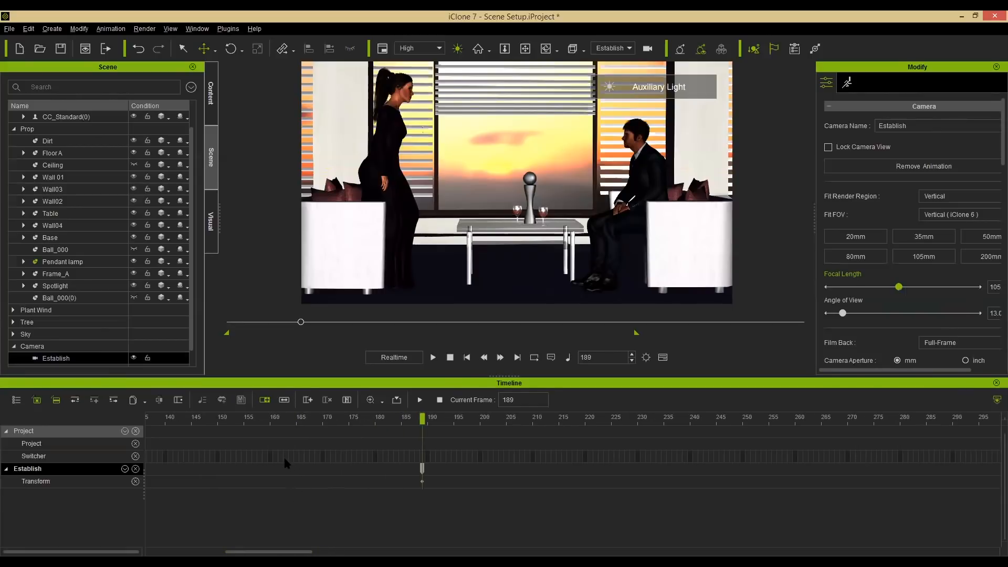
scroll(284, 459, "down", 5)
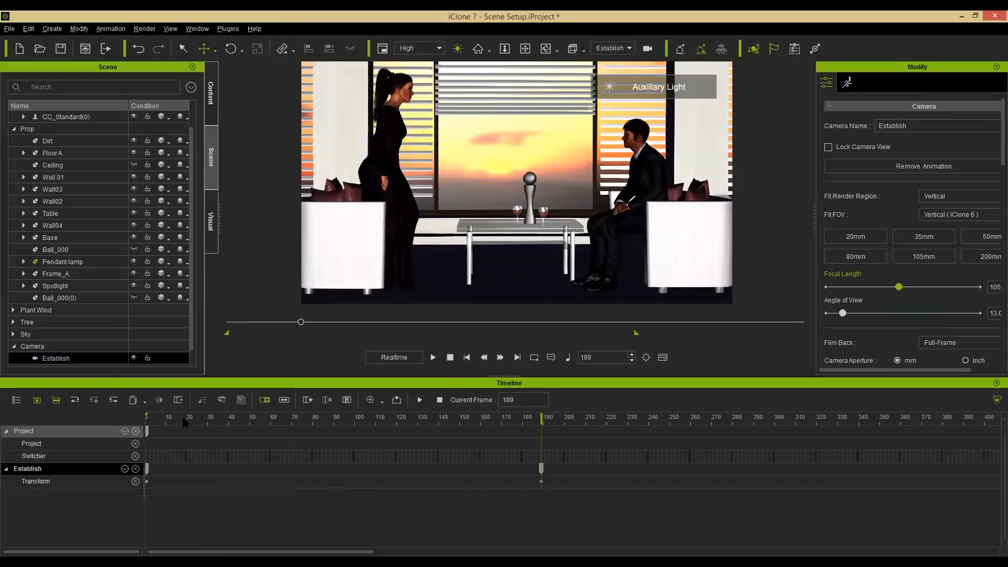
Play the animation from the start, then move the Establish camera's end keyframe to frame 187.
left_click(164, 419)
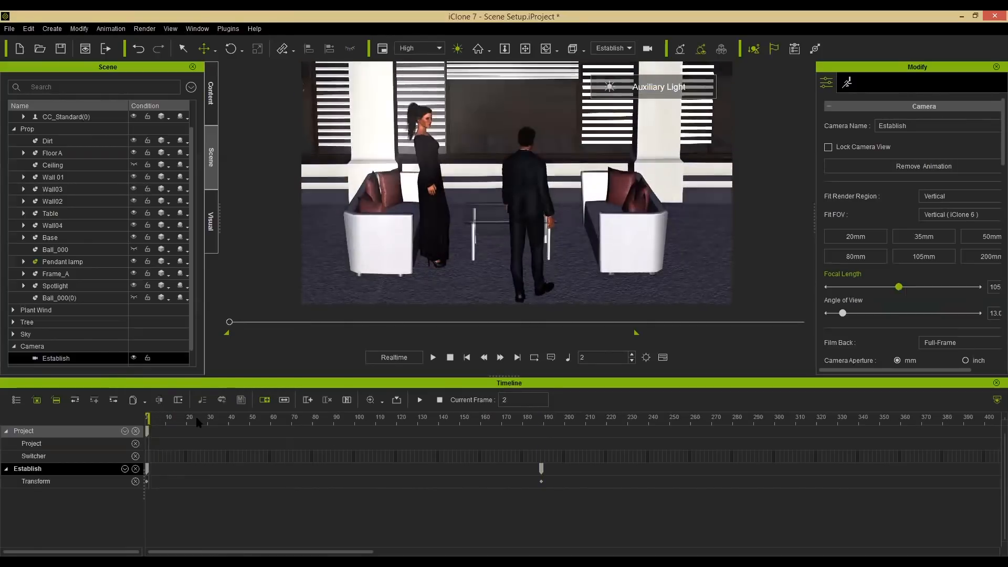
key("space")
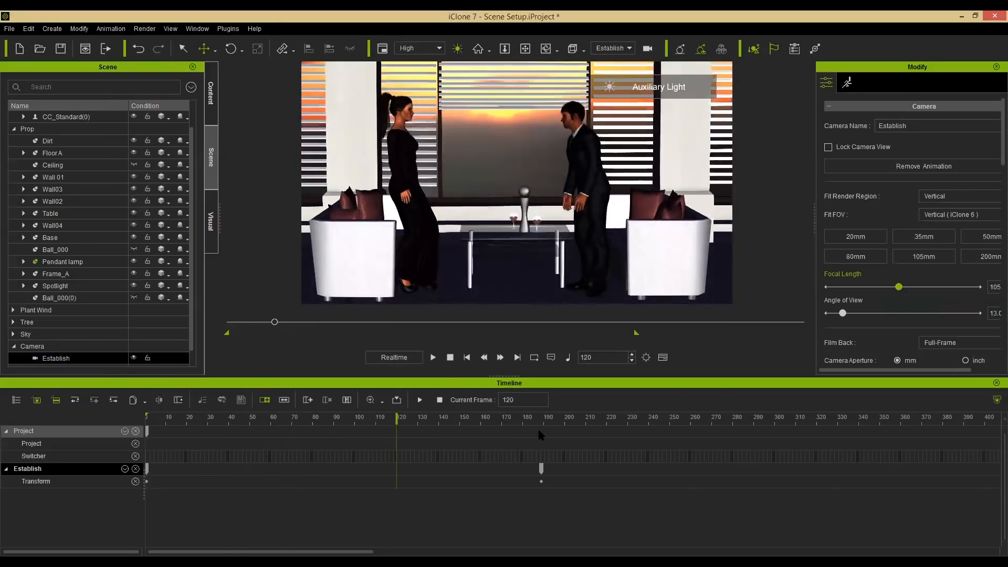
key("space")
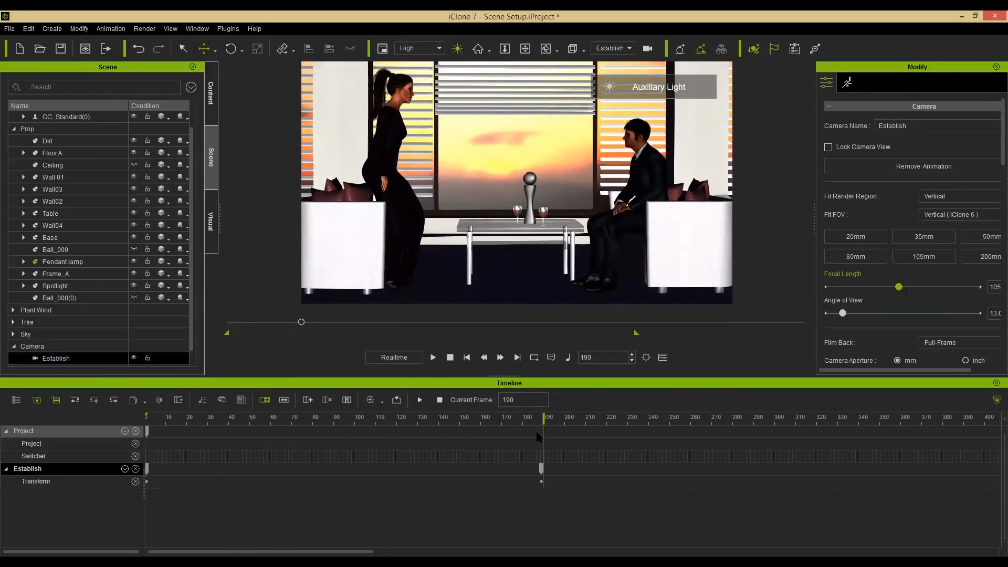
left_click_drag(541, 469, 536, 469)
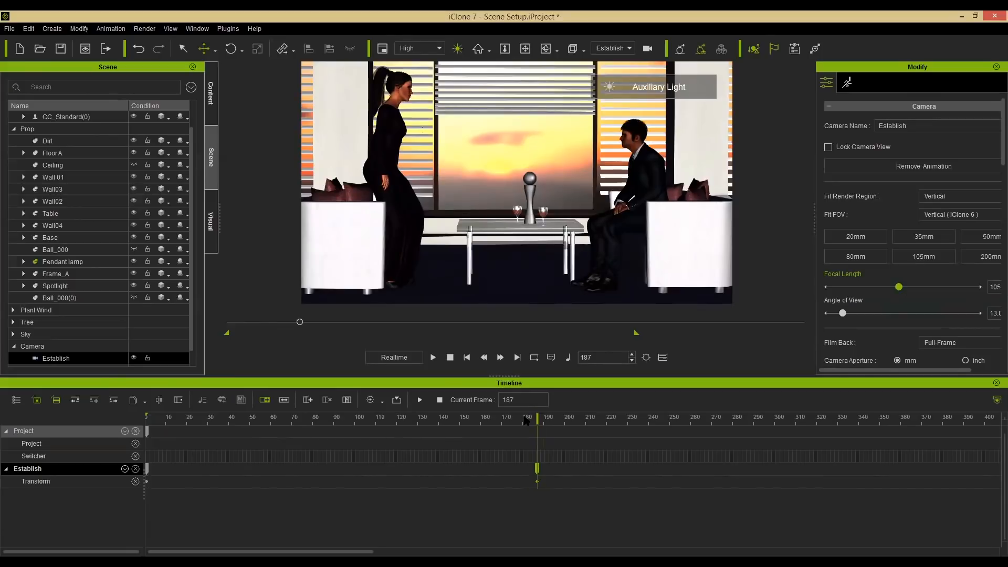
left_click_drag(517, 418, 536, 432)
Create a new camera and frame it on the seated man's face.
left_click(52, 29)
left_click(94, 167)
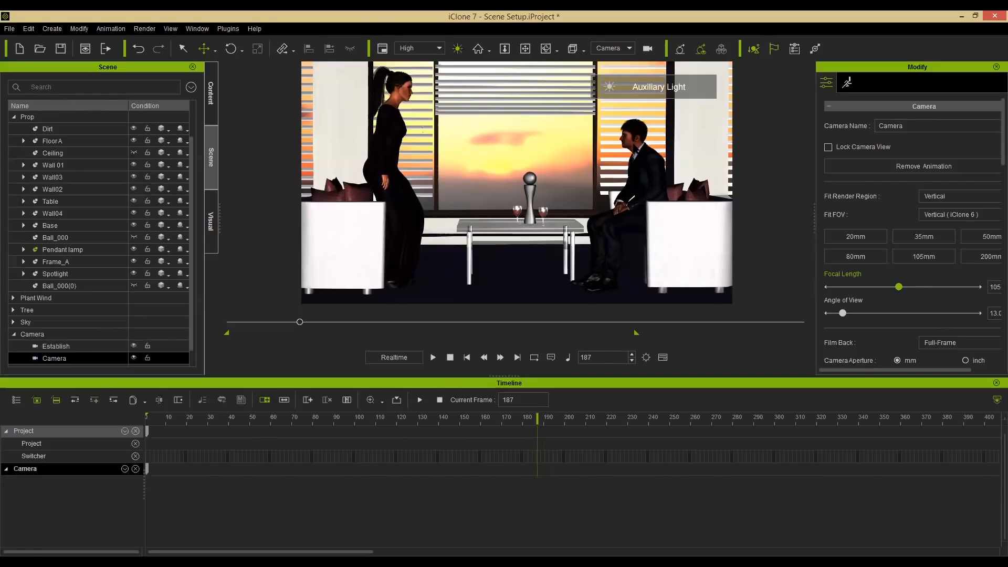
left_click(641, 163)
key("j")
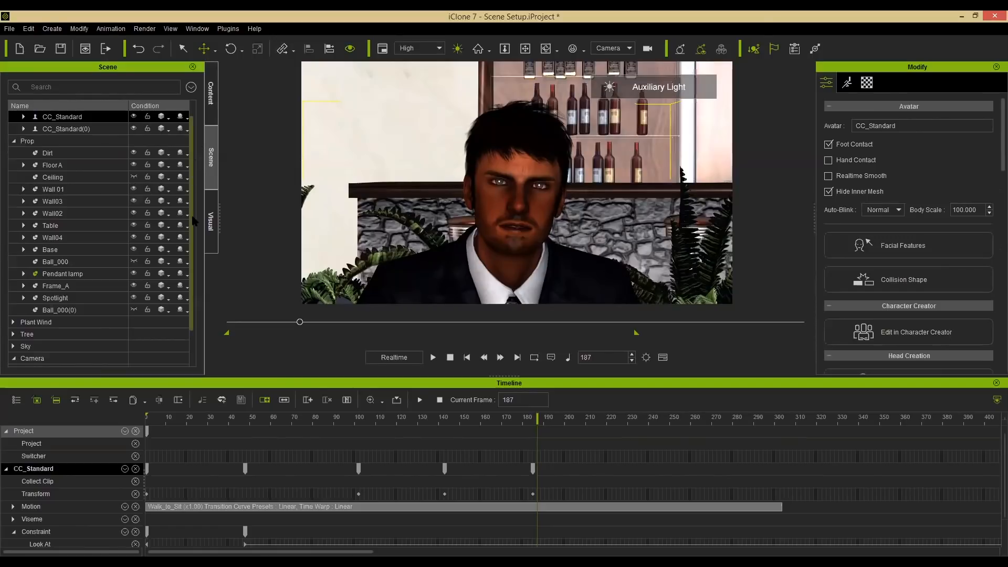
Rename the new camera Gangster Face.
left_click_drag(192, 216, 194, 231)
double_click(54, 346)
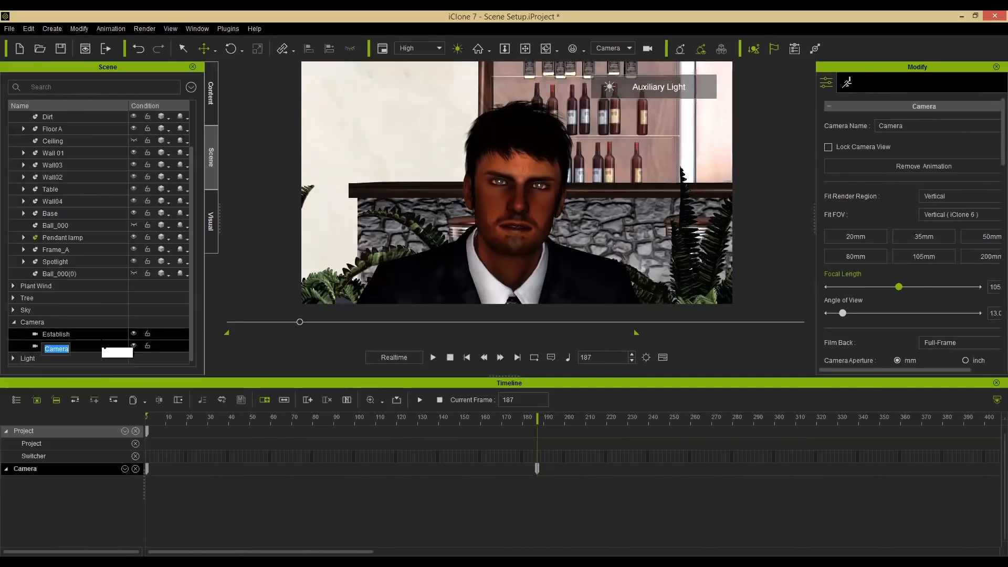
type("Ganster")
key("BackSpace")
key("BackSpace")
key("BackSpace")
key("BackSpace")
type("gster Face")
key("Return")
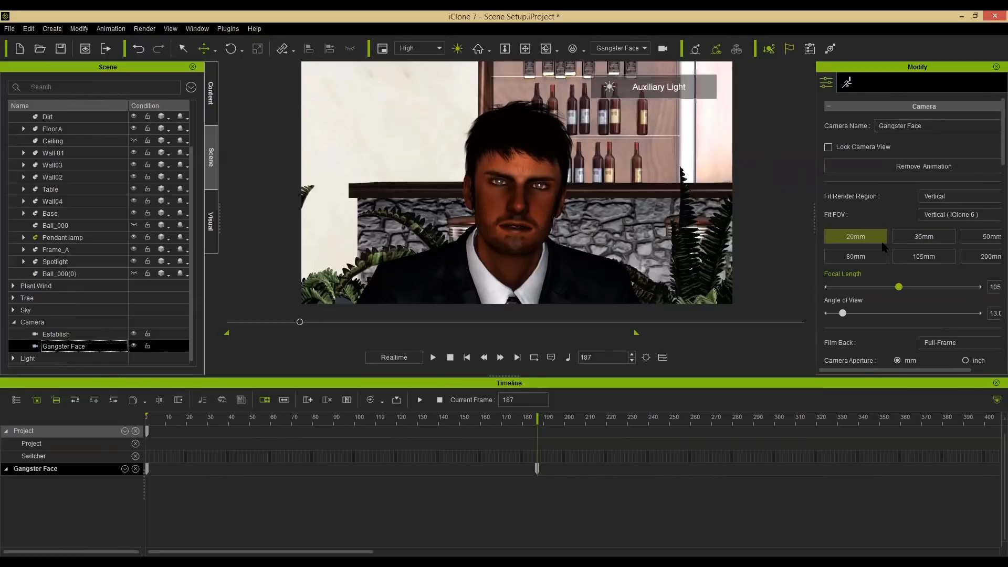
Try the 20mm and 200mm lens presets, then set the camera's focal length to 105mm.
left_click(926, 260)
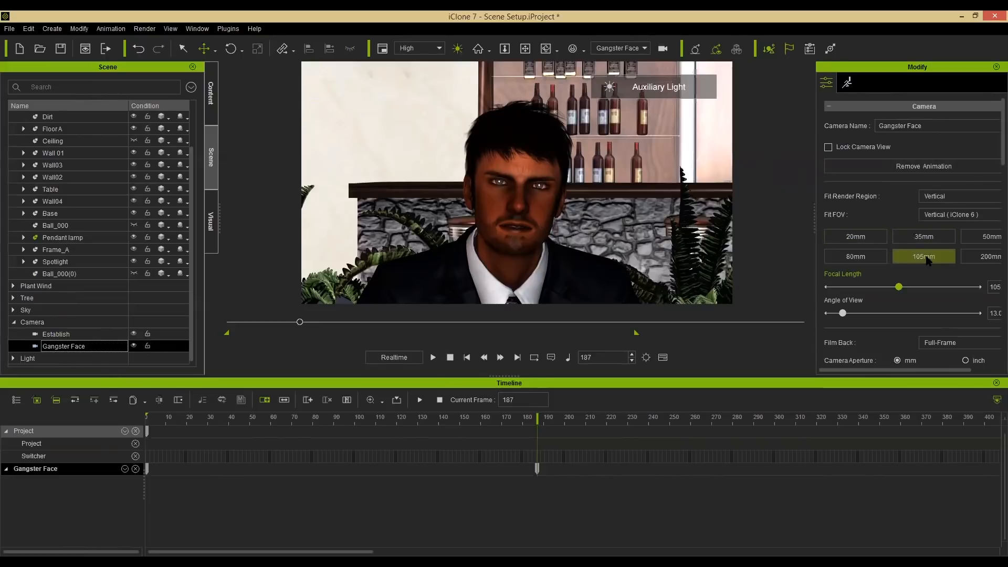
left_click(869, 241)
left_click(870, 239)
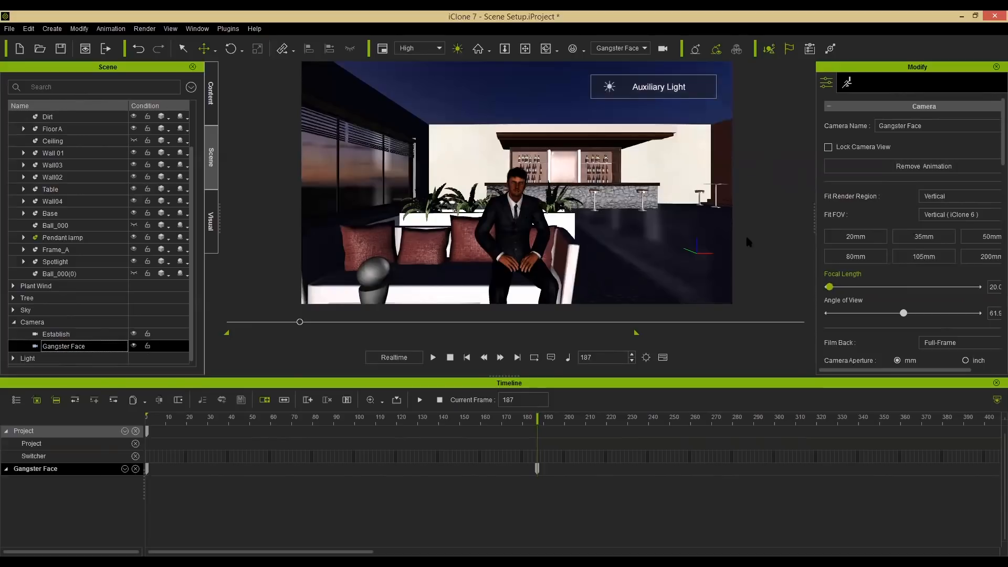
left_click(969, 257)
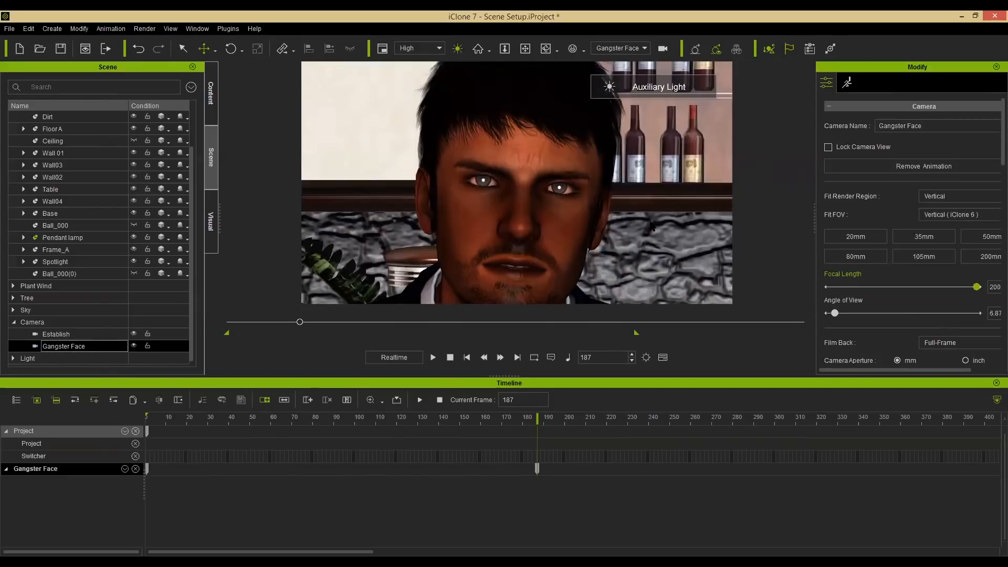
left_click(923, 256)
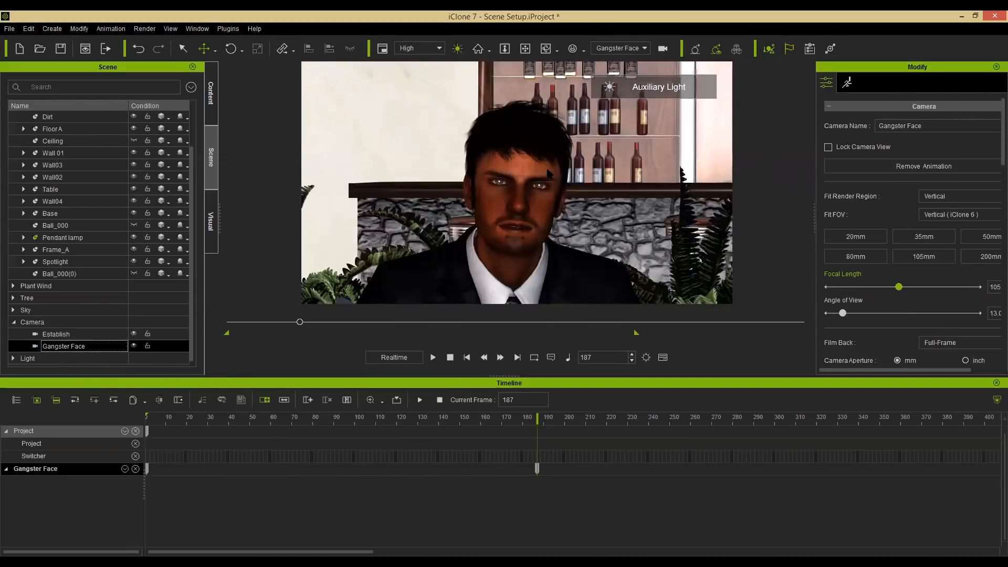
Pull the Gangster Face camera back with the 20mm lens behind the woman and scrub to frame 452.
scroll(546, 169, "down", 3, "alt")
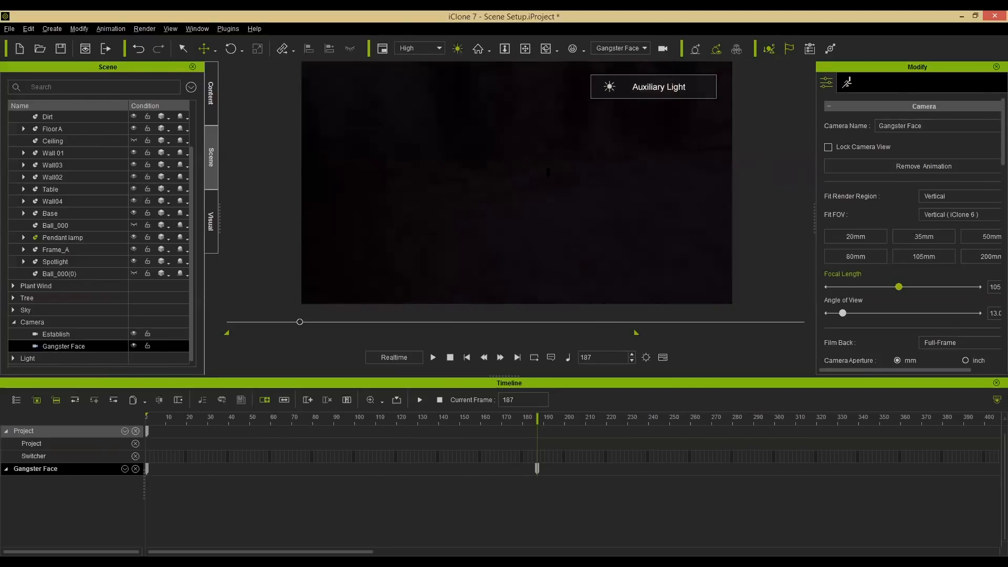
left_click_drag(548, 172, 443, 153, "alt")
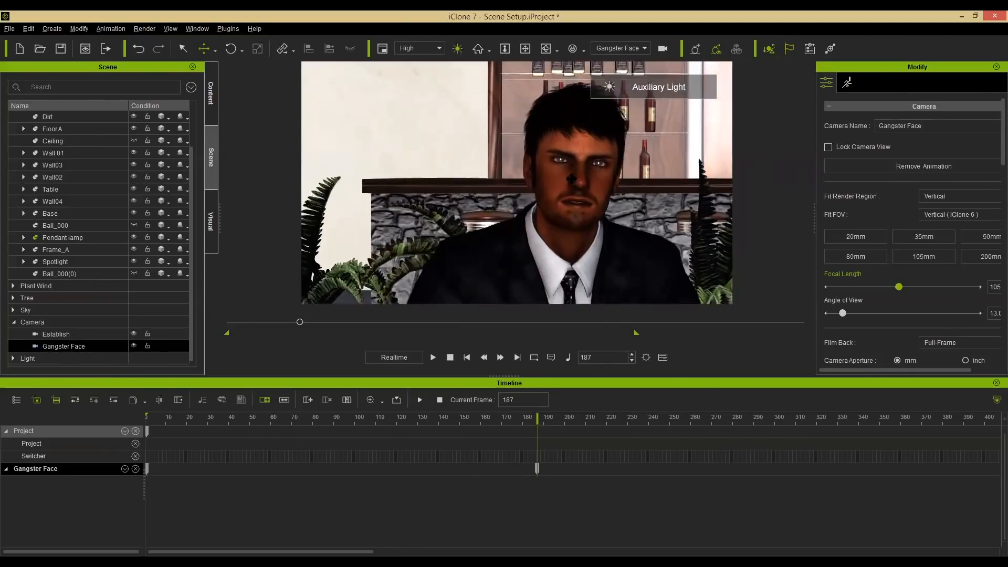
right_click_drag(443, 153, 487, 179, "alt")
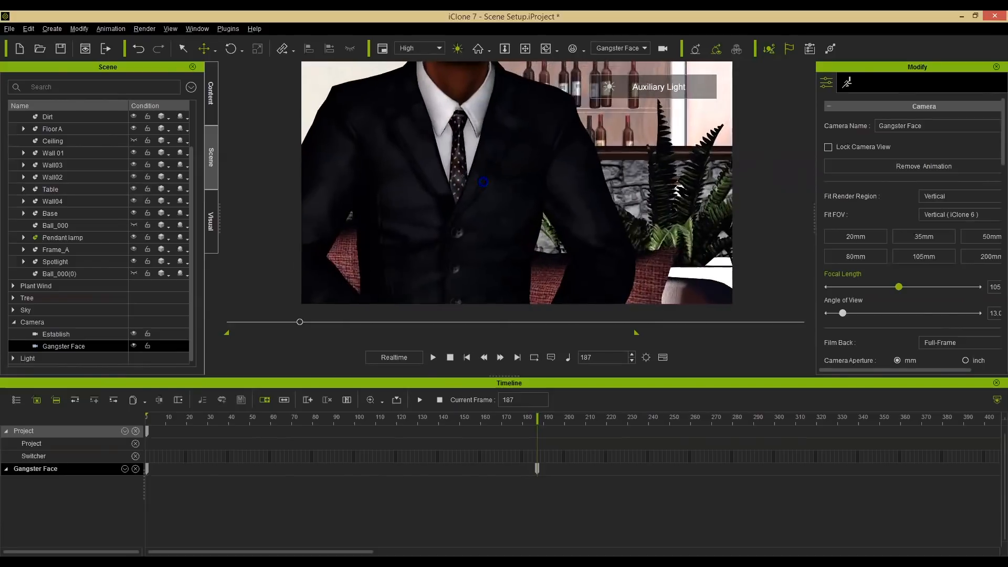
left_click(863, 237)
left_click_drag(540, 165, 512, 287, "alt")
left_click(456, 261)
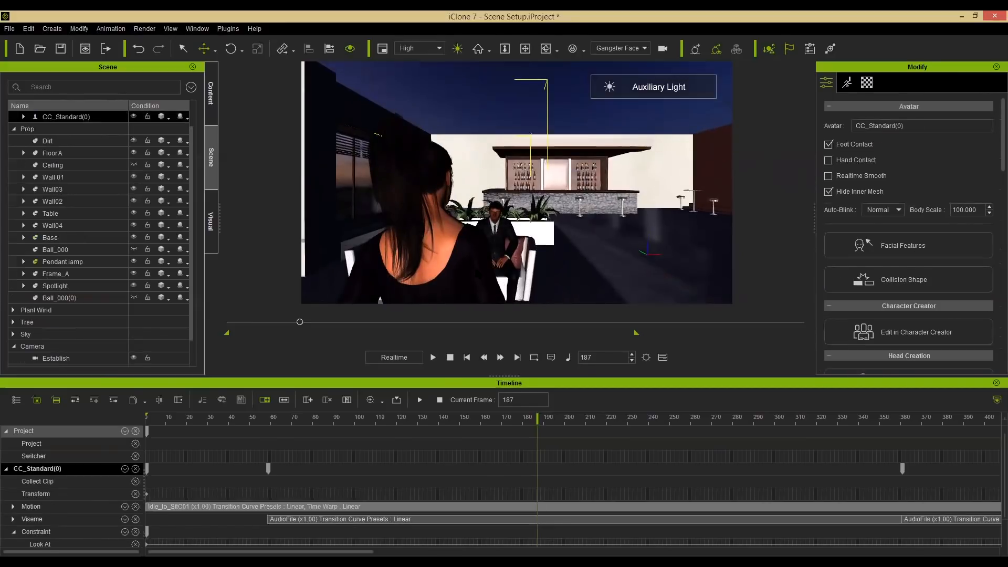
left_click_drag(300, 322, 402, 326)
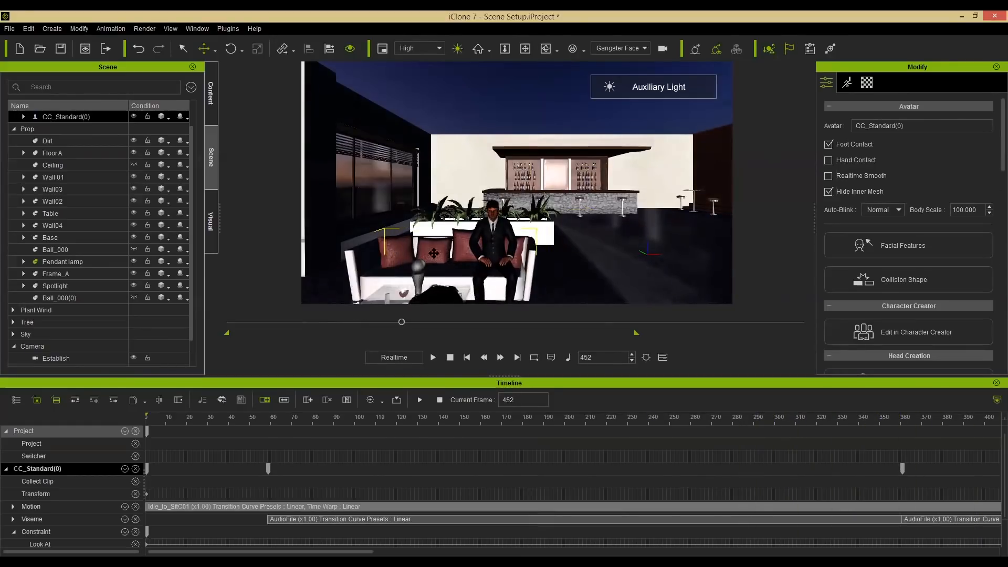
Set the lens to 105mm and reframe the camera on the man's face over the woman's shoulder.
middle_click_drag(466, 162, 467, 156)
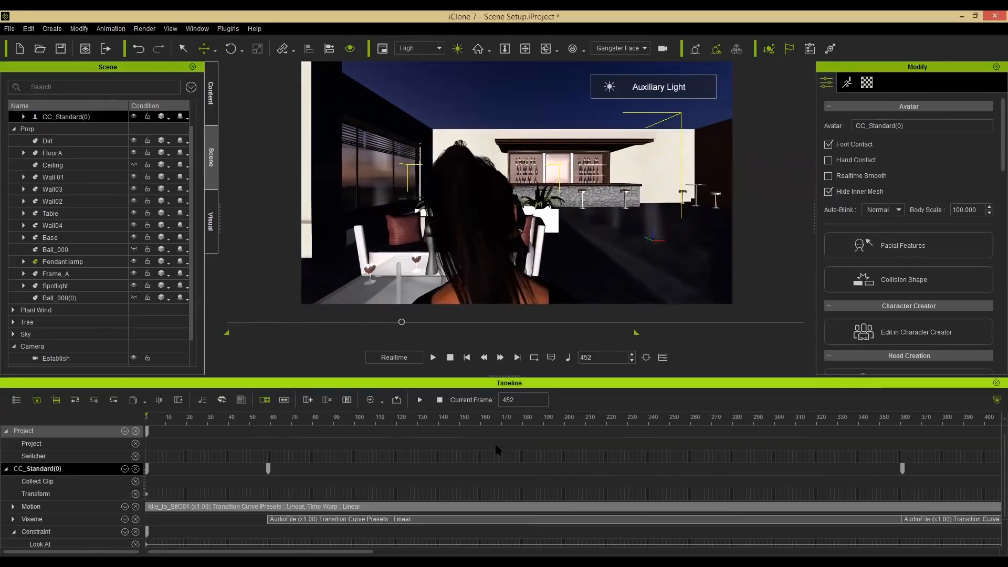
left_click(663, 48)
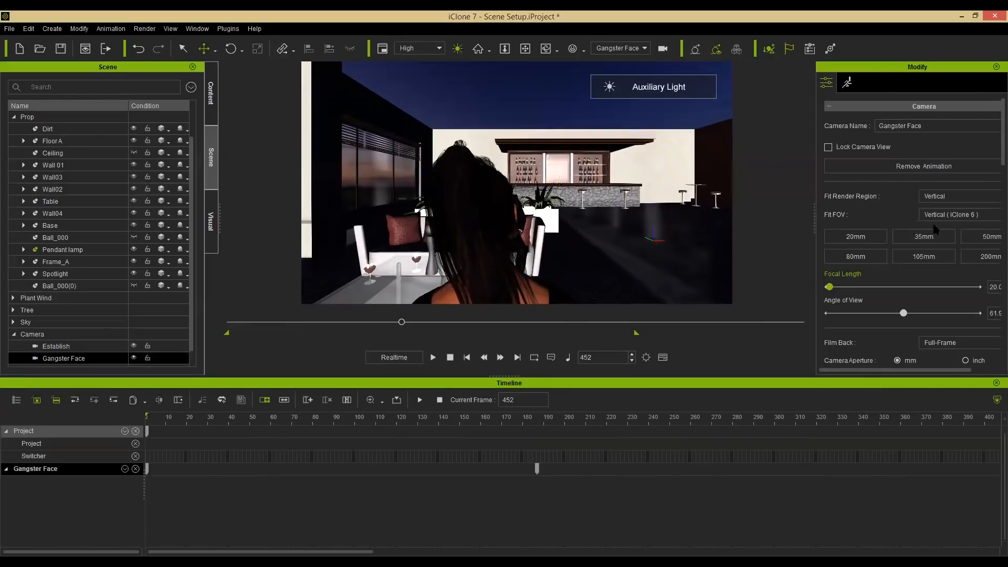
left_click(924, 256)
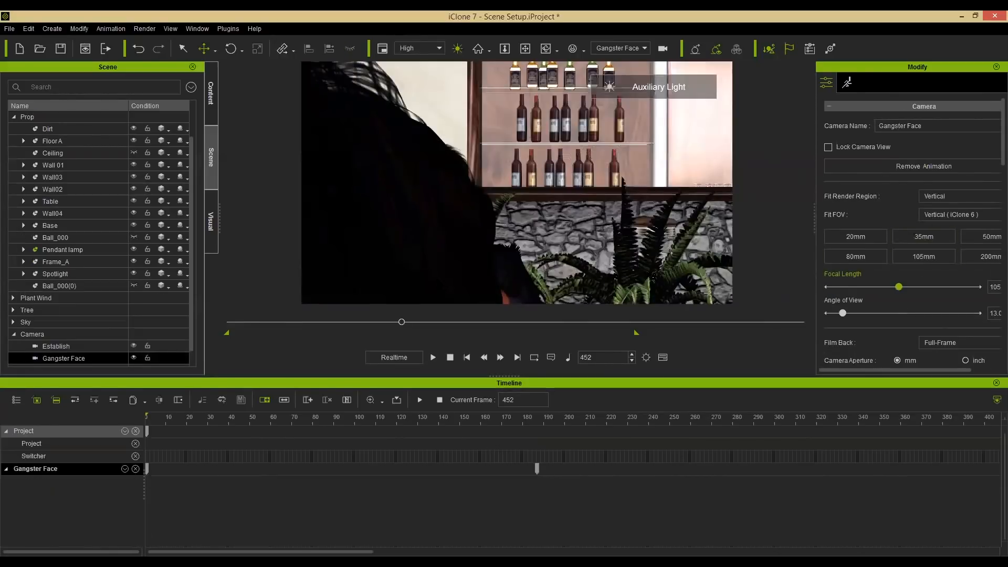
right_click_drag(446, 213, 481, 247)
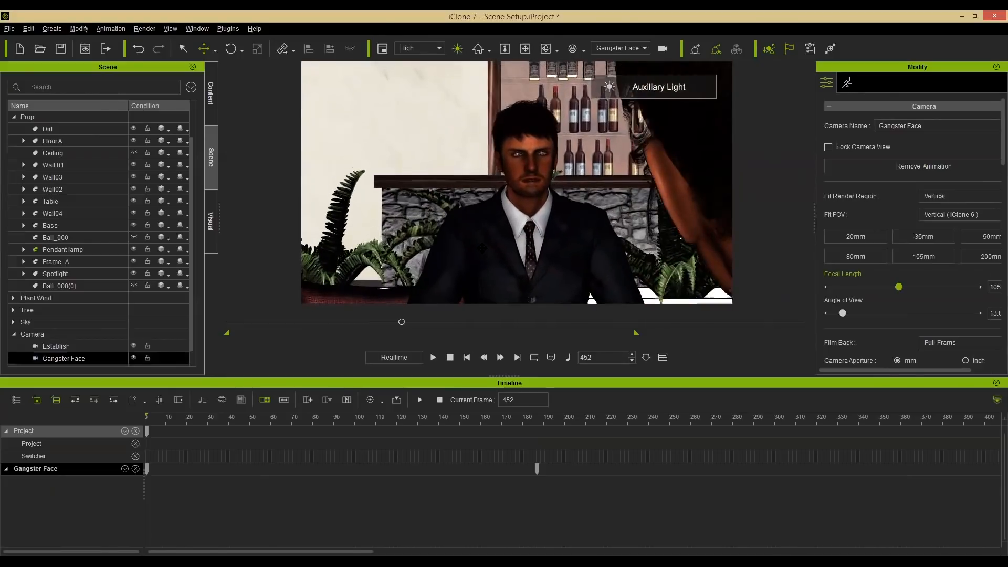
Reframe the Gangster Face camera on the man over the woman's shoulder.
left_click(525, 215)
right_click_drag(525, 215, 553, 187)
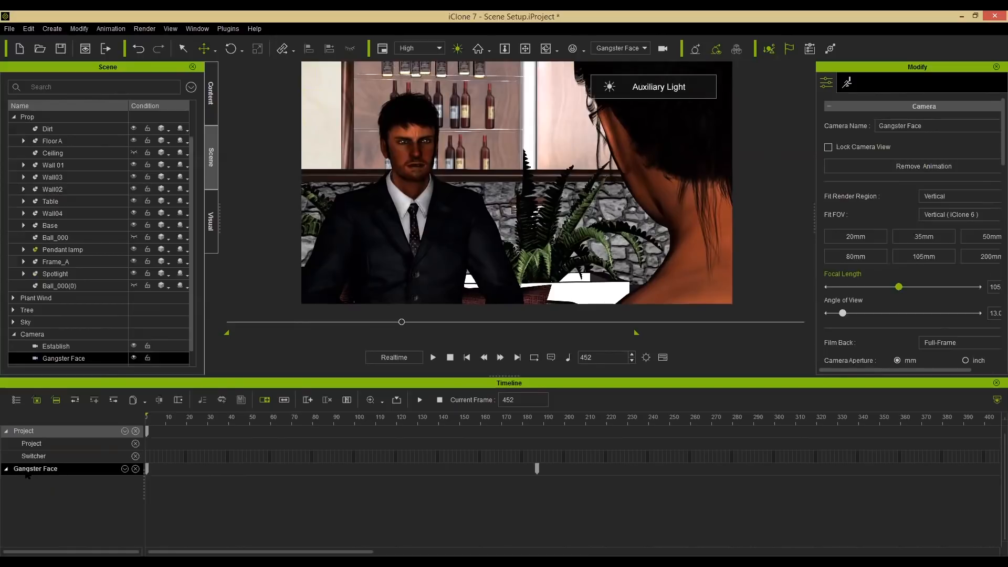
Expand the Gangster Face camera track and move its close-up keyframe to frame 1.
left_click(124, 468)
left_click(130, 478)
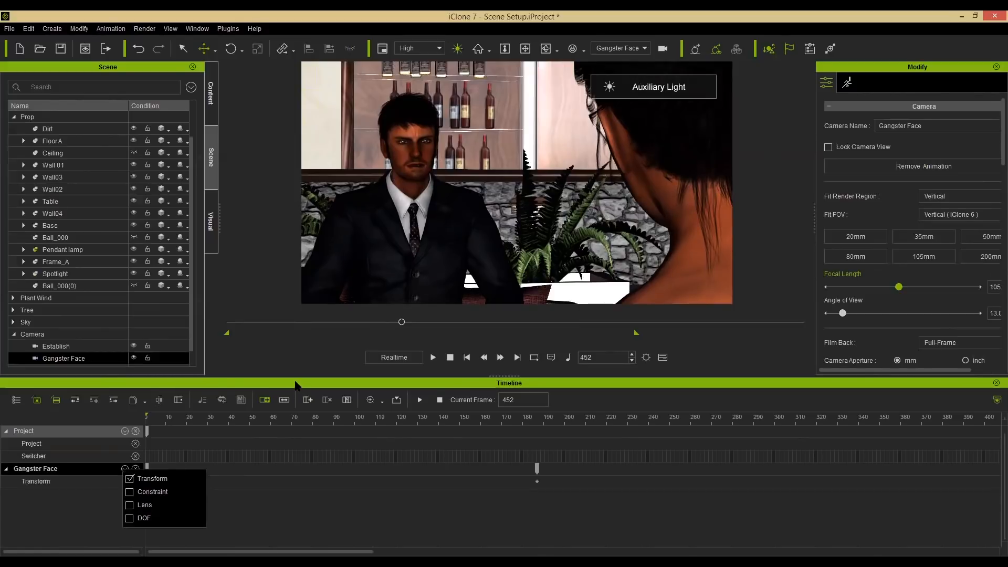
left_click(387, 418)
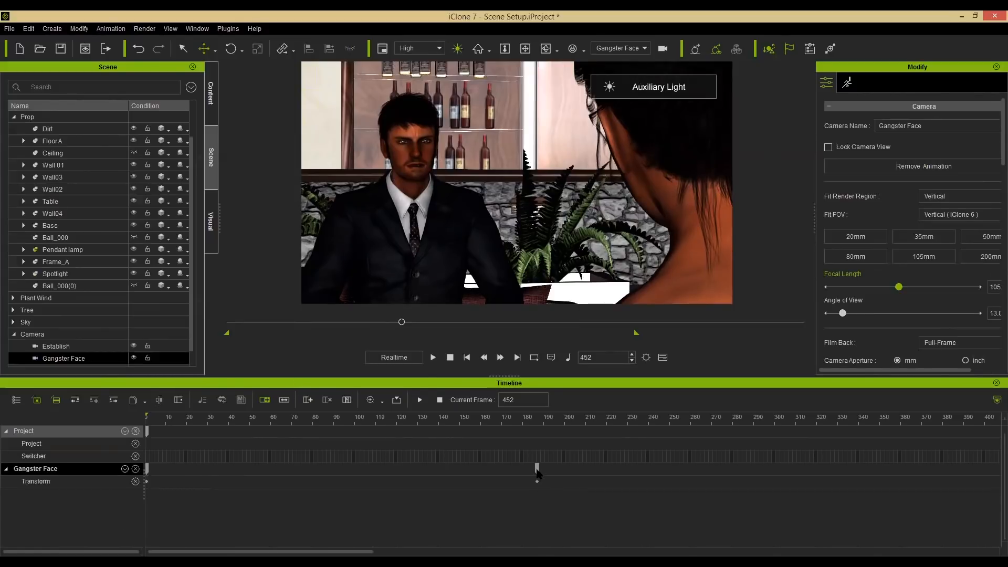
left_click(537, 469)
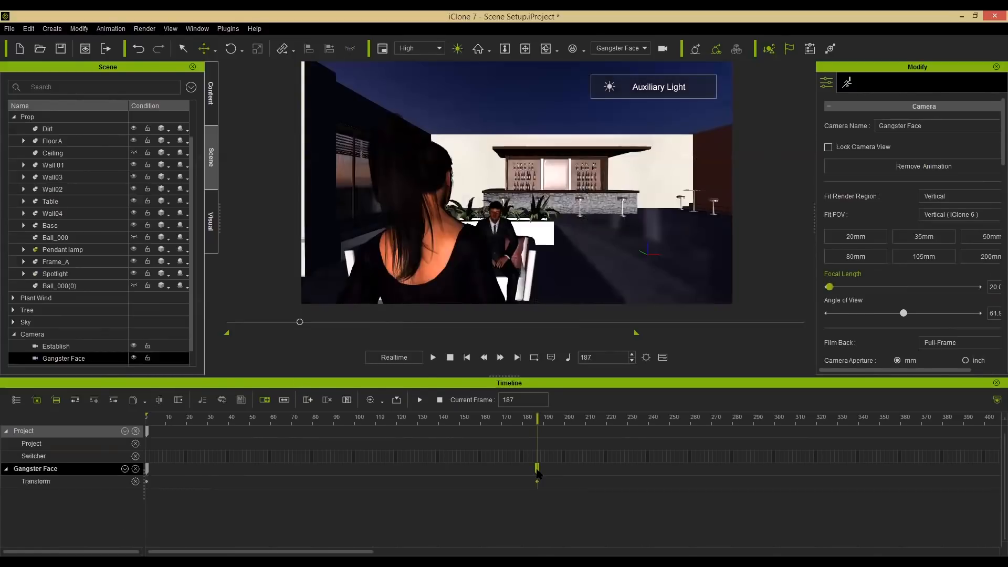
left_click_drag(523, 473, 143, 458)
left_click(154, 418)
left_click(209, 418)
left_click_drag(254, 417, 724, 420)
scroll(737, 491, "down", 5, "alt")
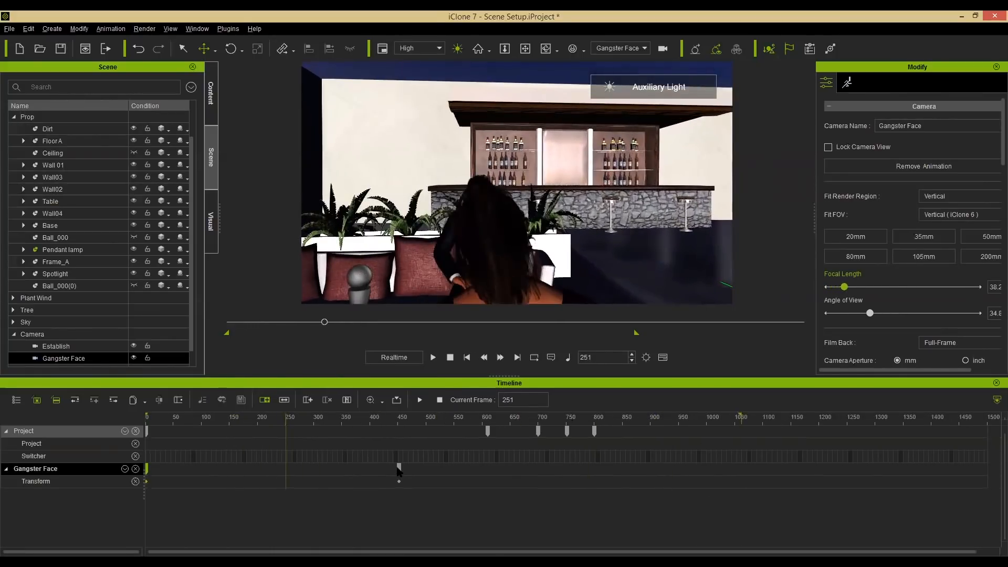
left_click(398, 419)
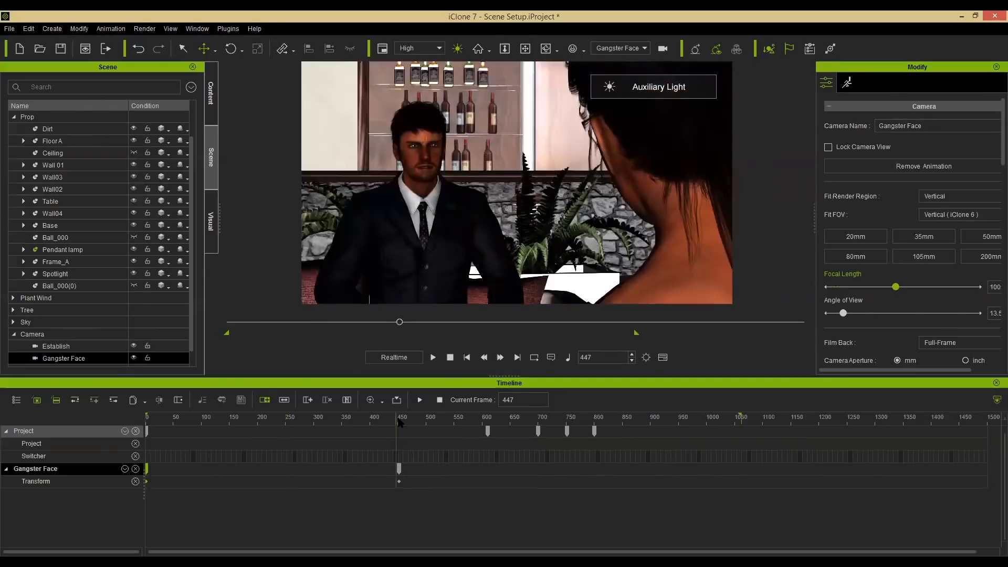
left_click_drag(244, 471, 88, 477)
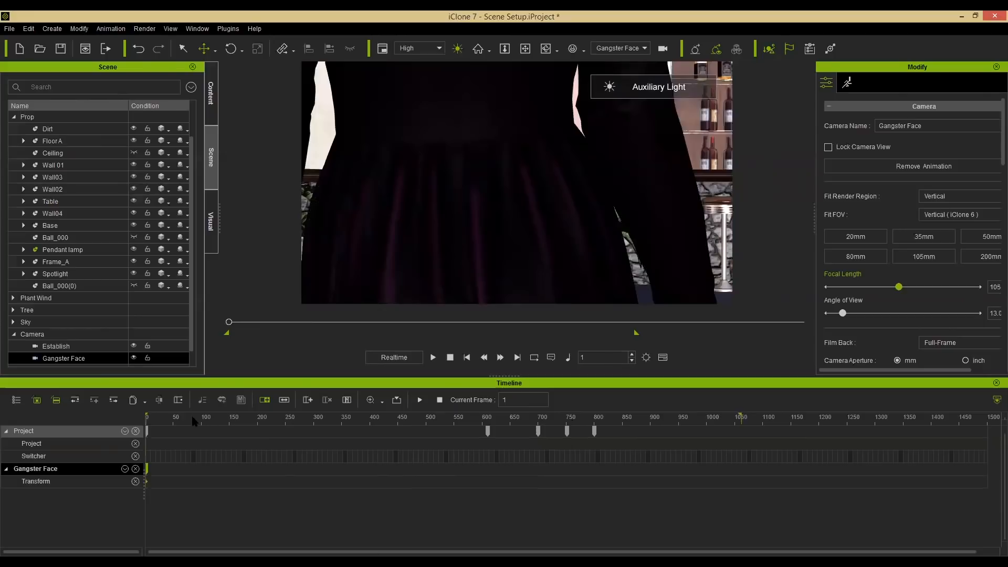
At frame 349, activate the camera's Depth of Field and pick the man's face as the focus target.
left_click_drag(249, 413, 287, 417)
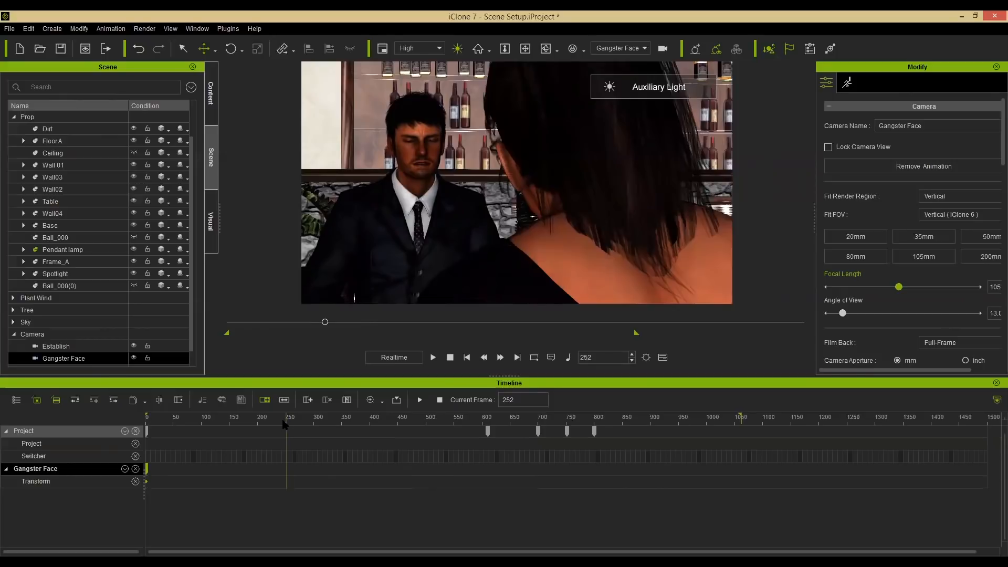
left_click_drag(209, 417, 340, 405)
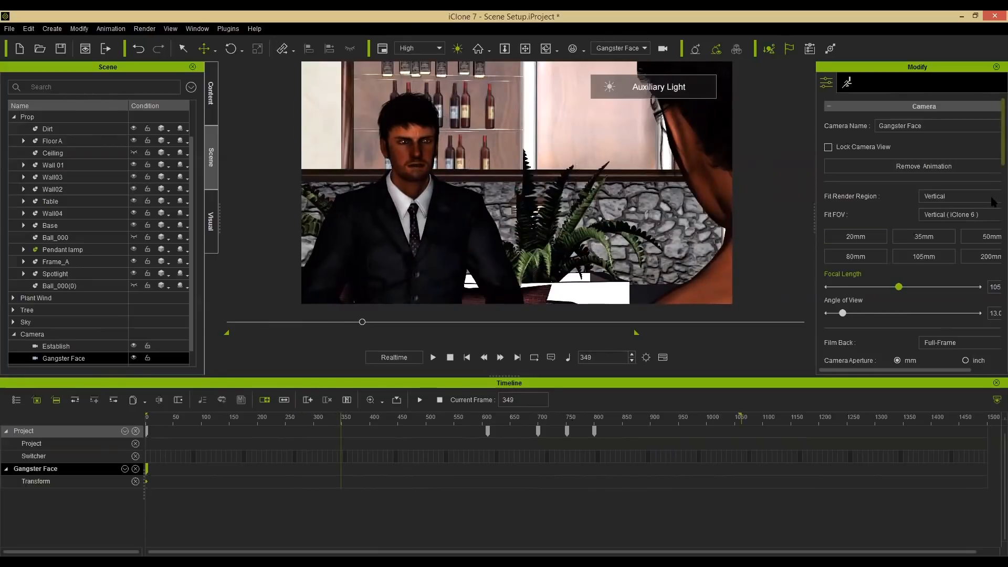
scroll(994, 210, "down", 5)
scroll(994, 219, "down", 2)
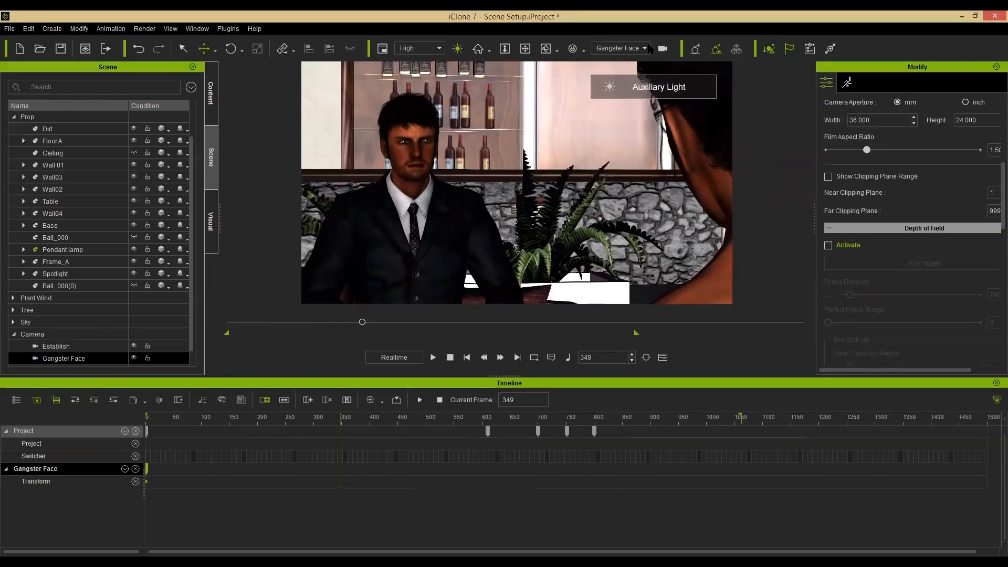
left_click(828, 246)
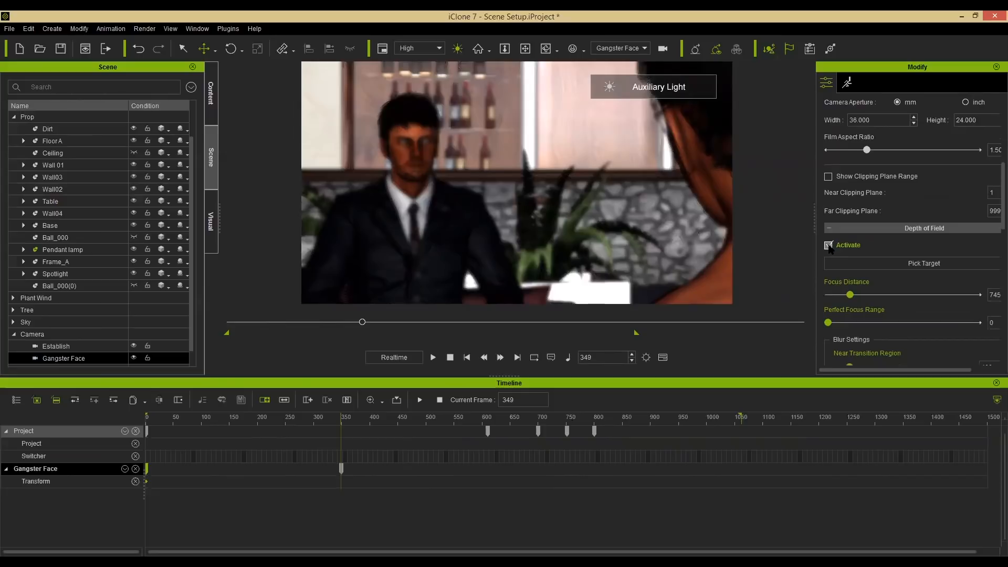
left_click(908, 264)
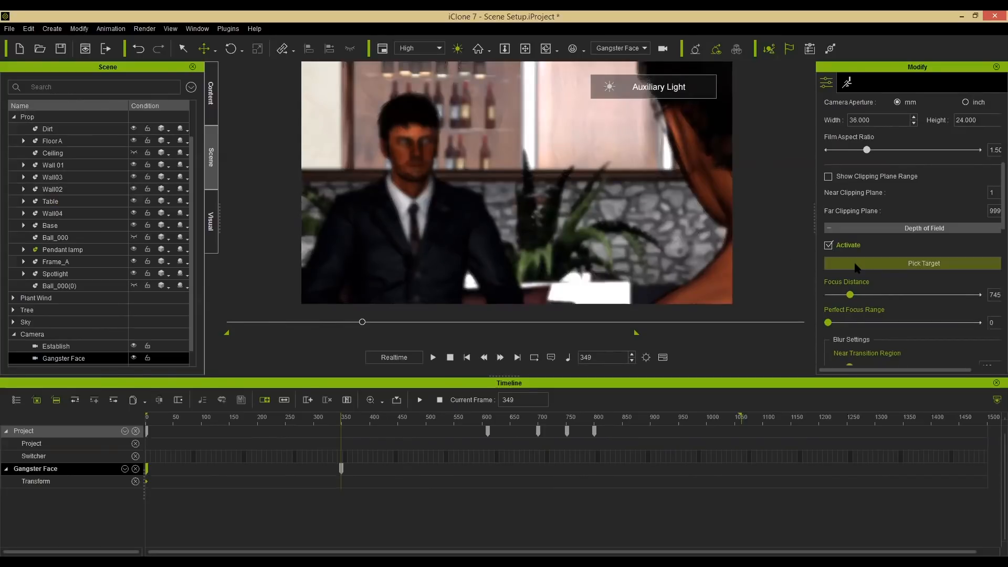
left_click(410, 144)
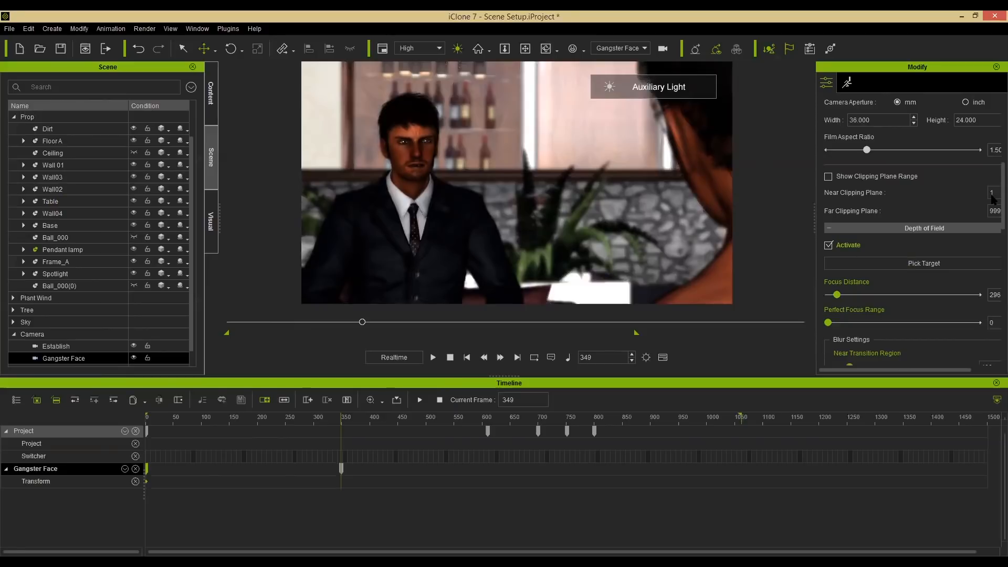
Set the Near Blur Strength to 1.34.
scroll(993, 226, "down", 5)
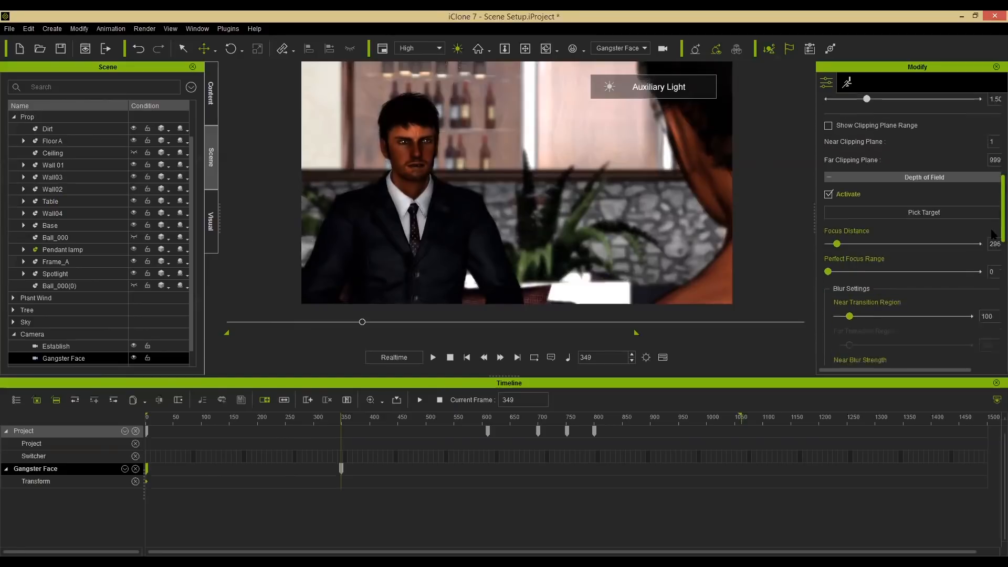
scroll(993, 239, "down", 1)
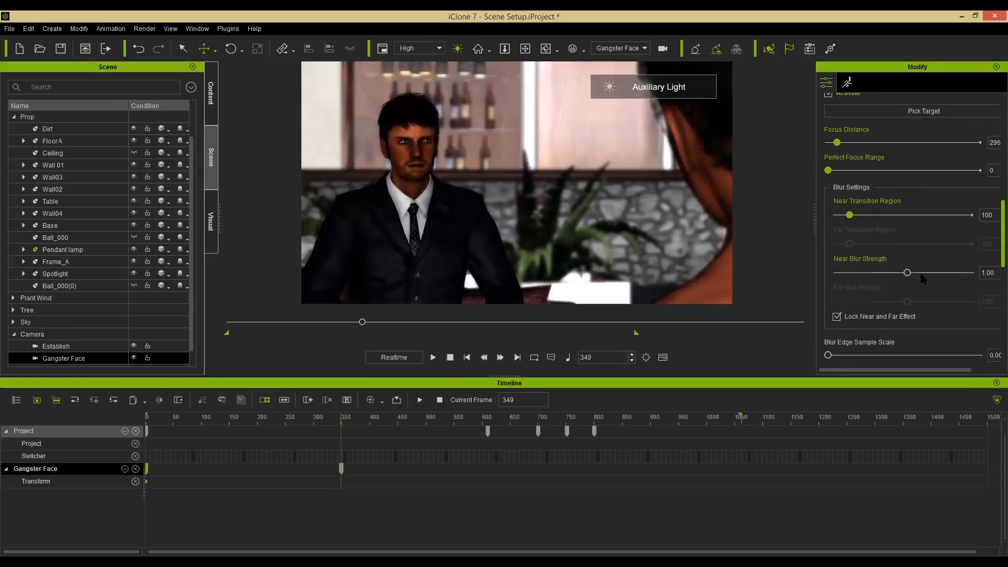
left_click_drag(907, 273, 993, 278)
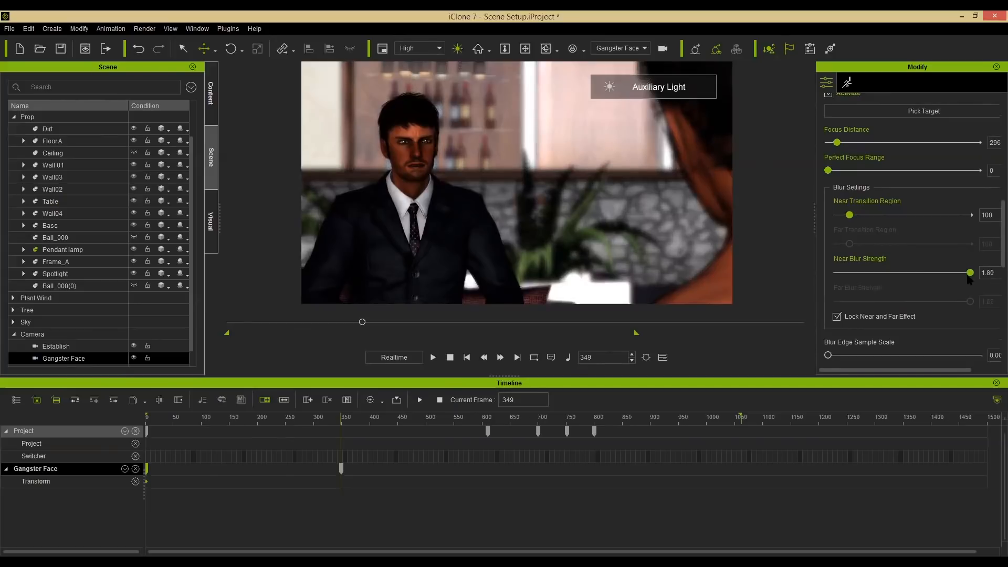
left_click_drag(970, 272, 835, 273)
left_click_drag(964, 276, 934, 277)
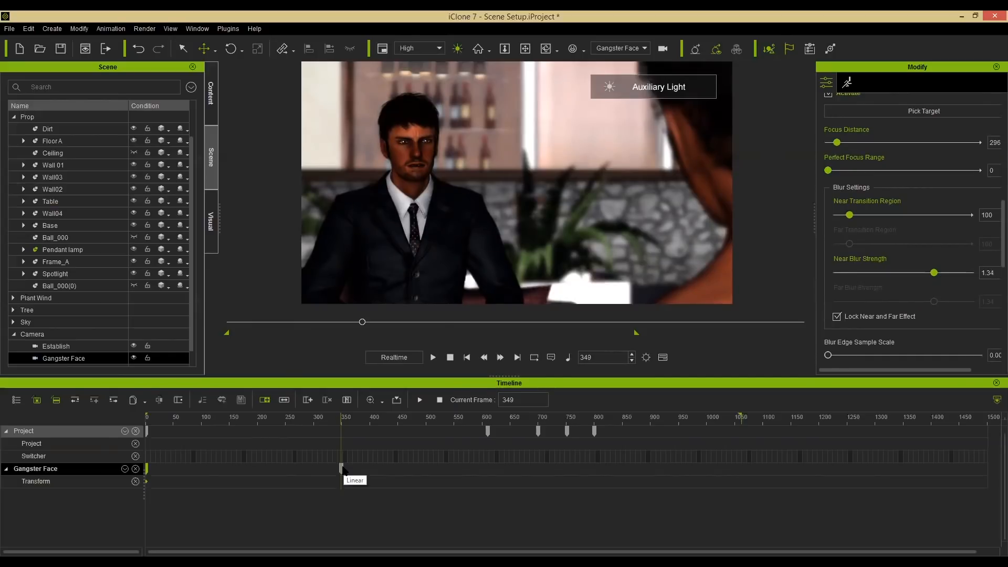
Move the depth-of-field keyframe to frame 1 and return to the start of the timeline.
left_click_drag(342, 468, 90, 474)
key("Home")
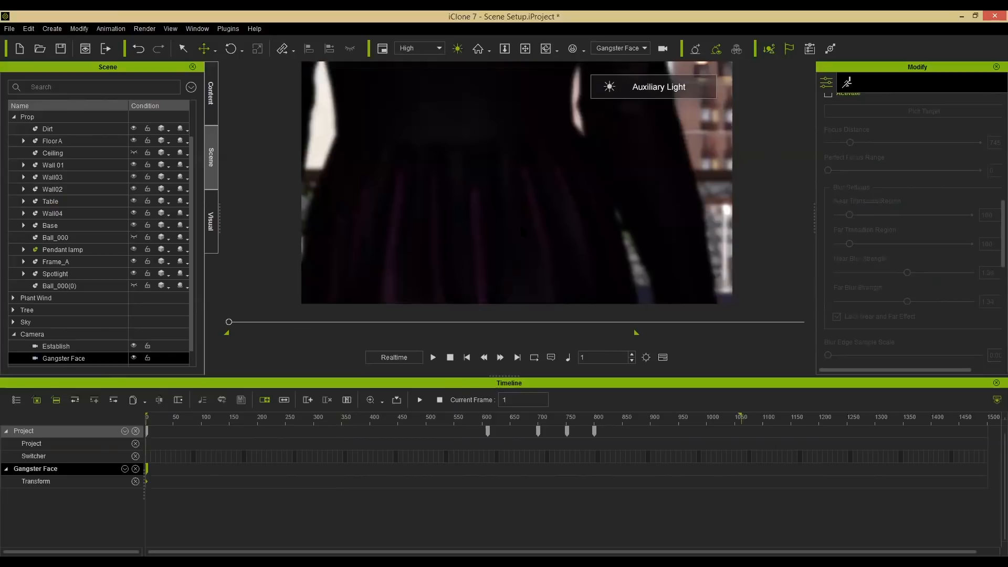
left_click(452, 360)
Create a new camera and rename it Beautiful.
left_click(51, 30)
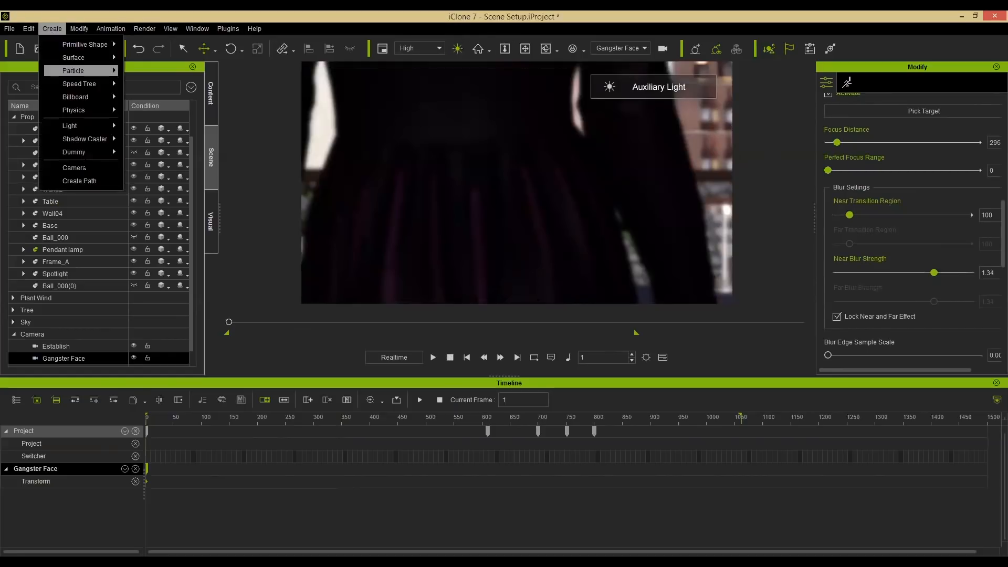
left_click(79, 168)
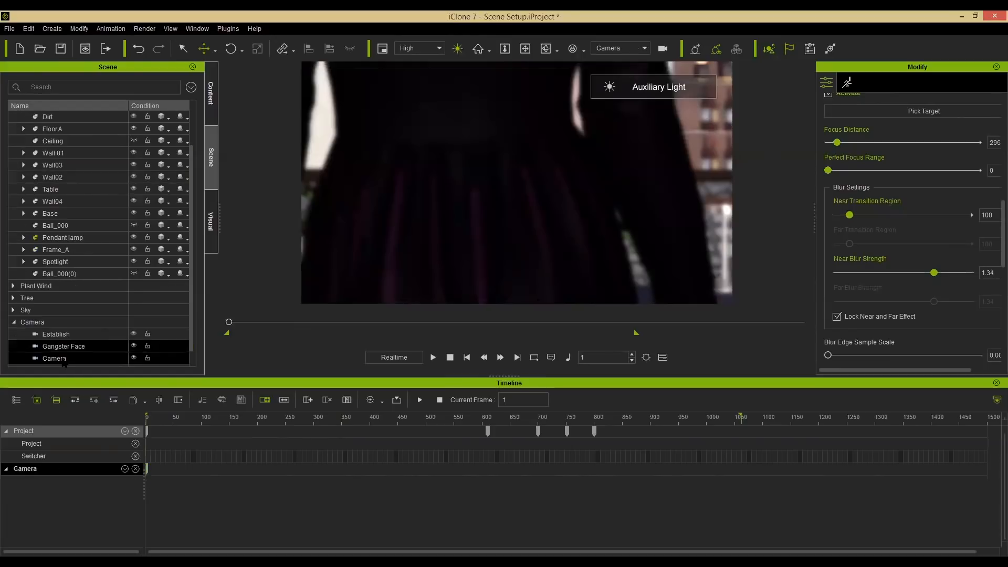
double_click(67, 359)
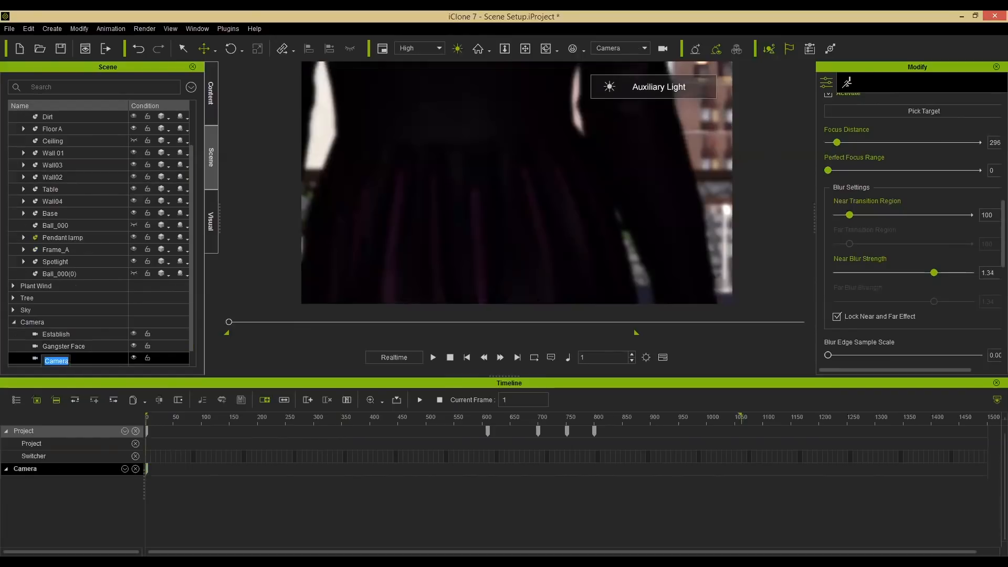
type("Beautiful")
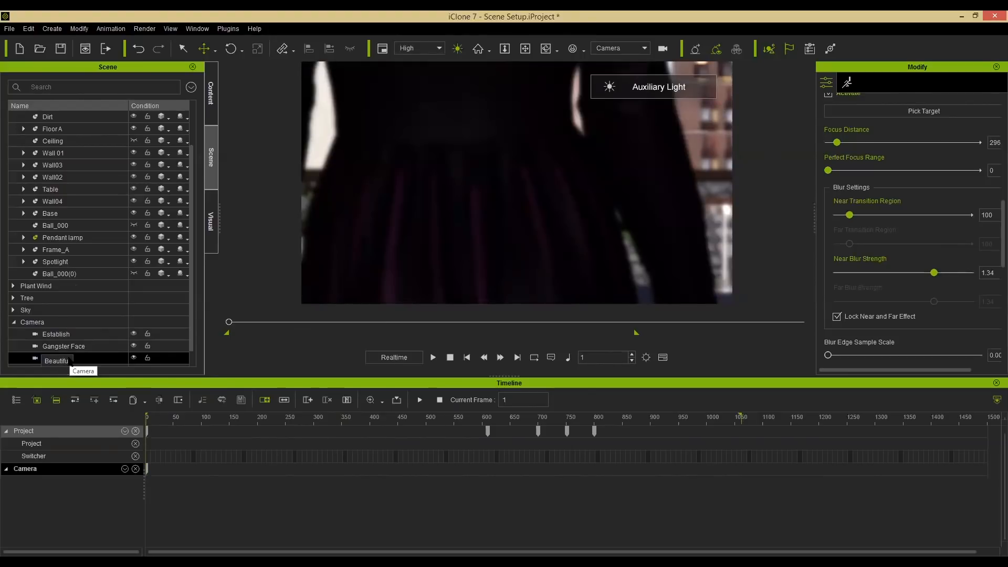
key("Return")
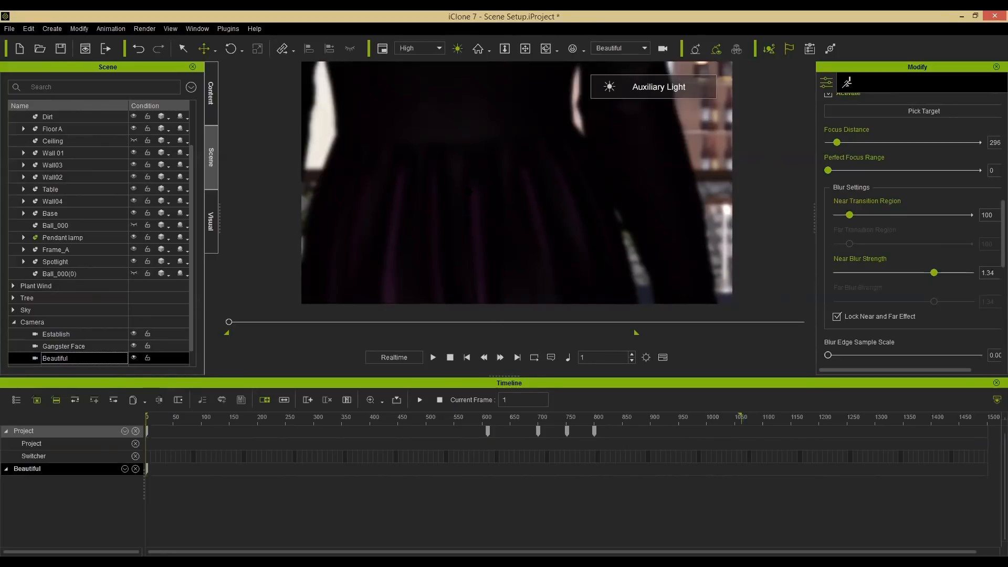
Move the Beautiful camera toward the plants and turn off its depth of field.
right_click_drag(475, 208, 542, 255)
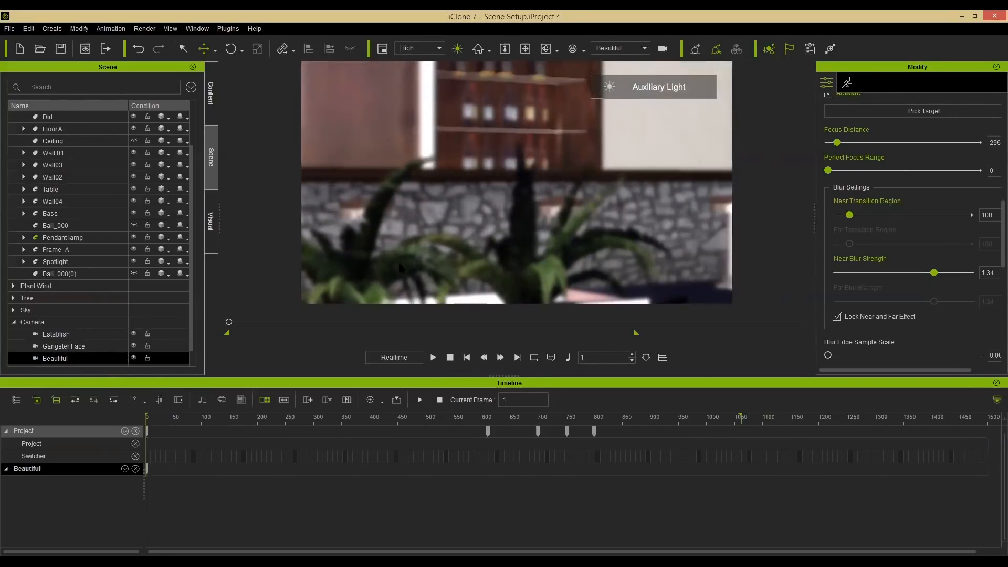
scroll(522, 162, "down", 3)
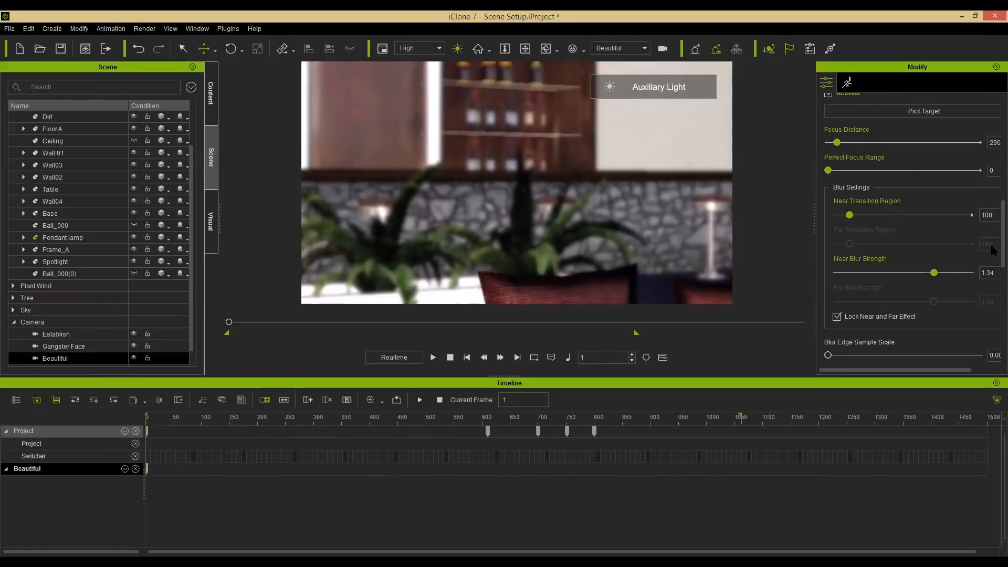
scroll(991, 209, "up", 3)
scroll(992, 209, "up", 2)
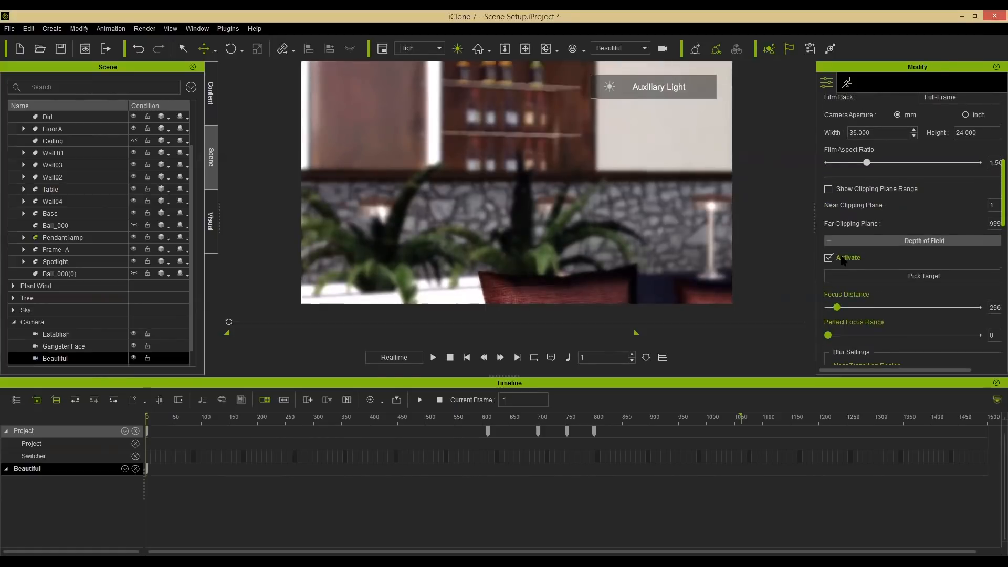
left_click(843, 261)
Set the Beautiful camera's lens to the 35mm preset.
scroll(993, 181, "up", 2)
scroll(994, 170, "up", 5)
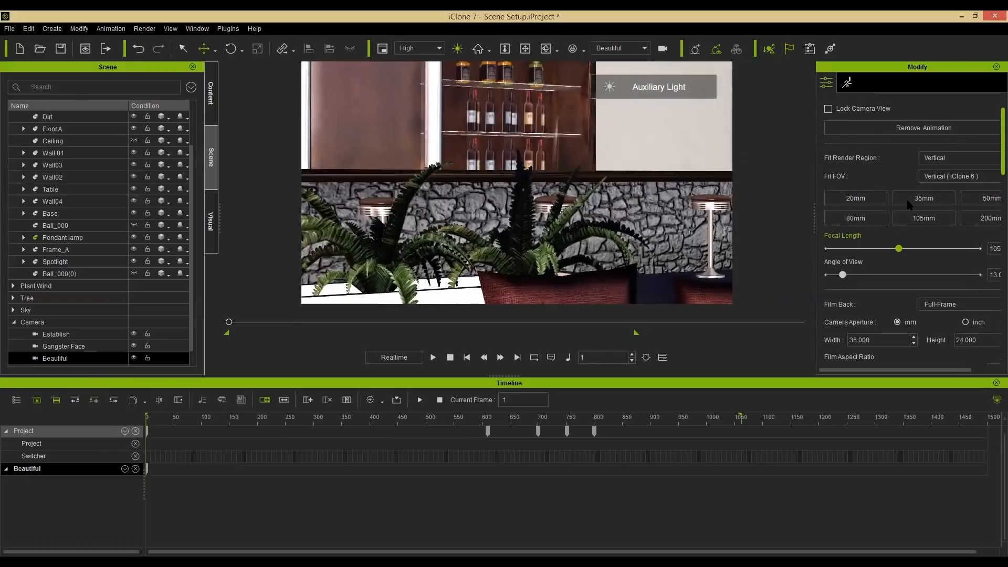
left_click(923, 198)
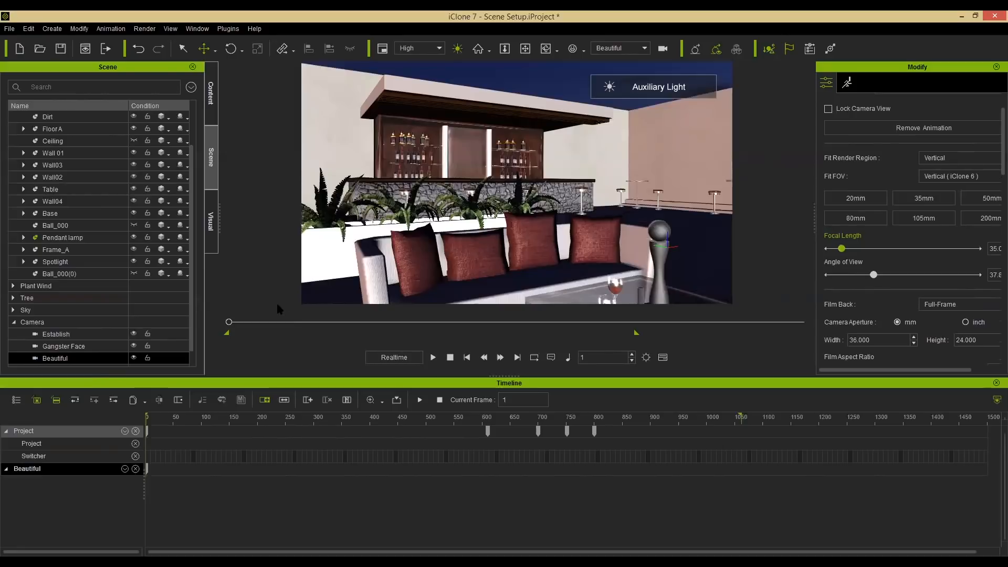
Select the woman character and orbit the Beautiful camera view around her to frame her.
left_click(84, 346)
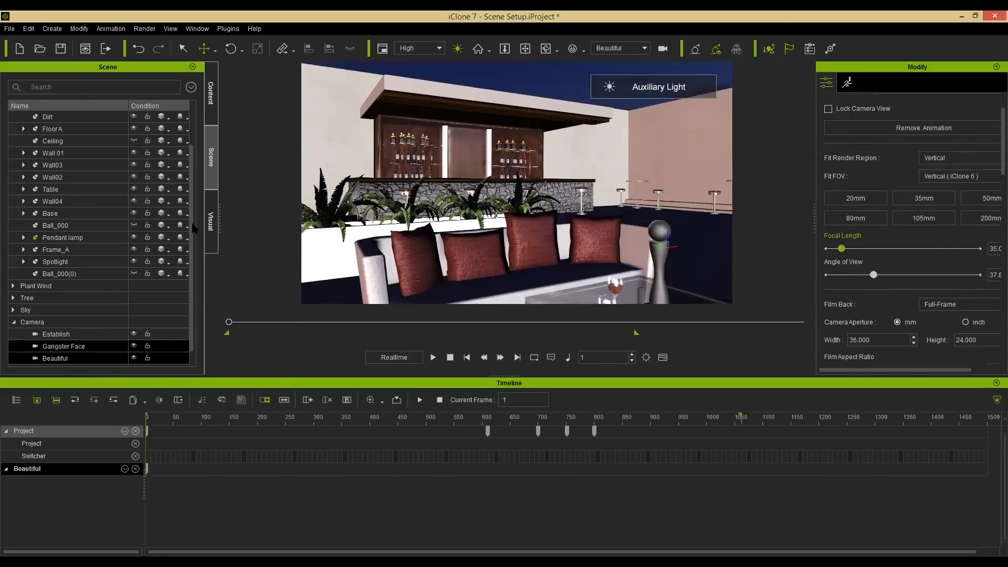
scroll(97, 157, "up", 2)
left_click(90, 142)
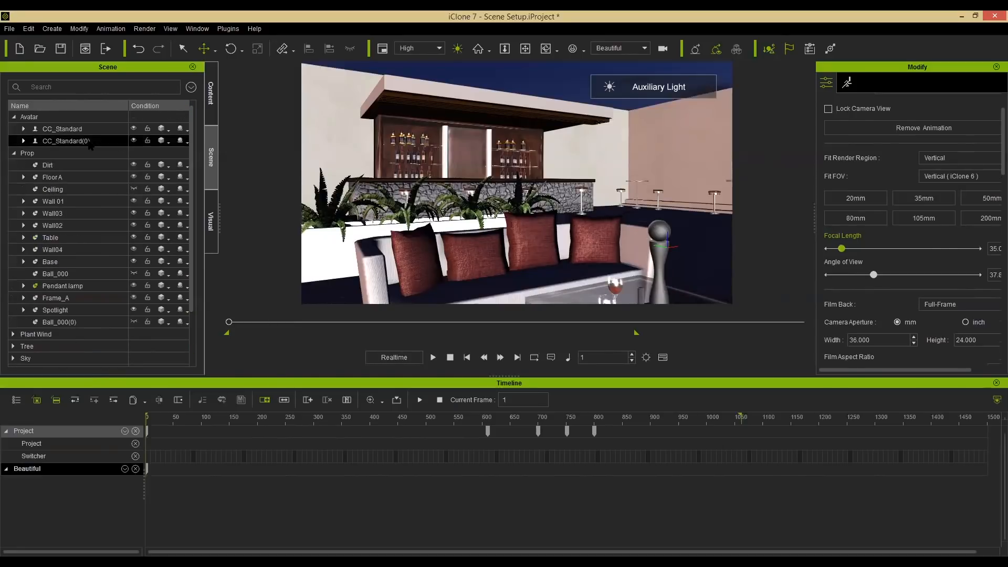
left_click(88, 144)
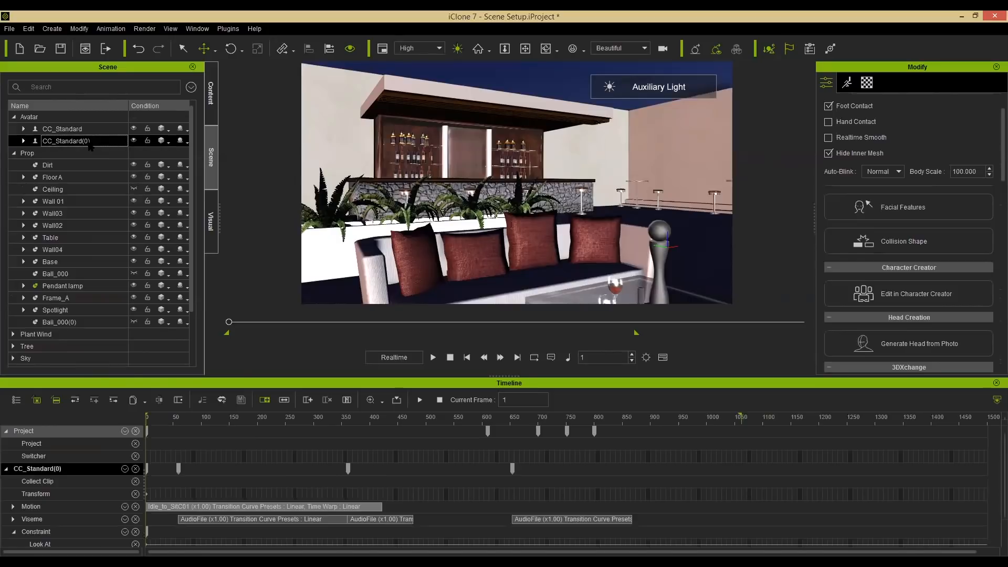
key("f")
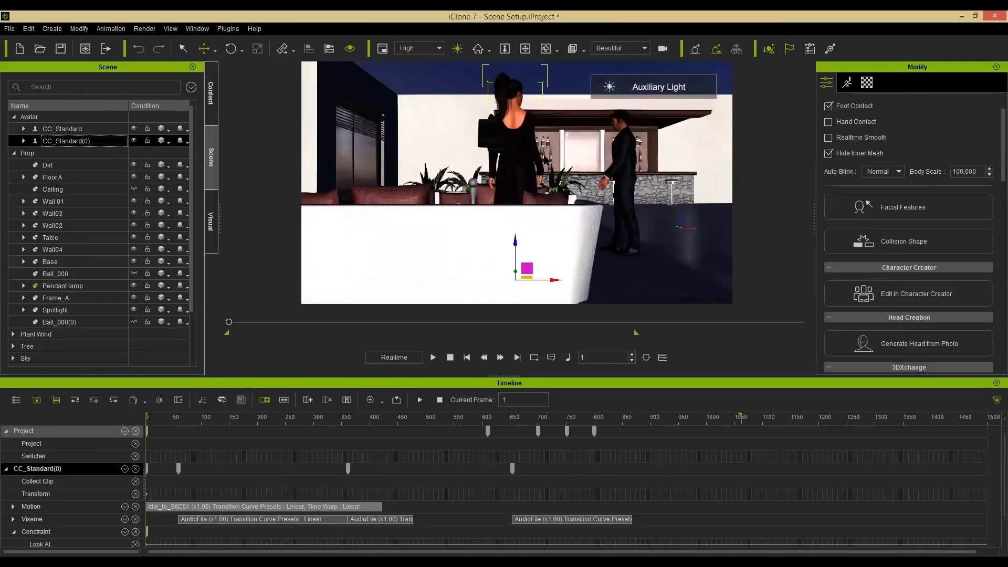
right_click_drag(564, 157, 376, 172, "alt")
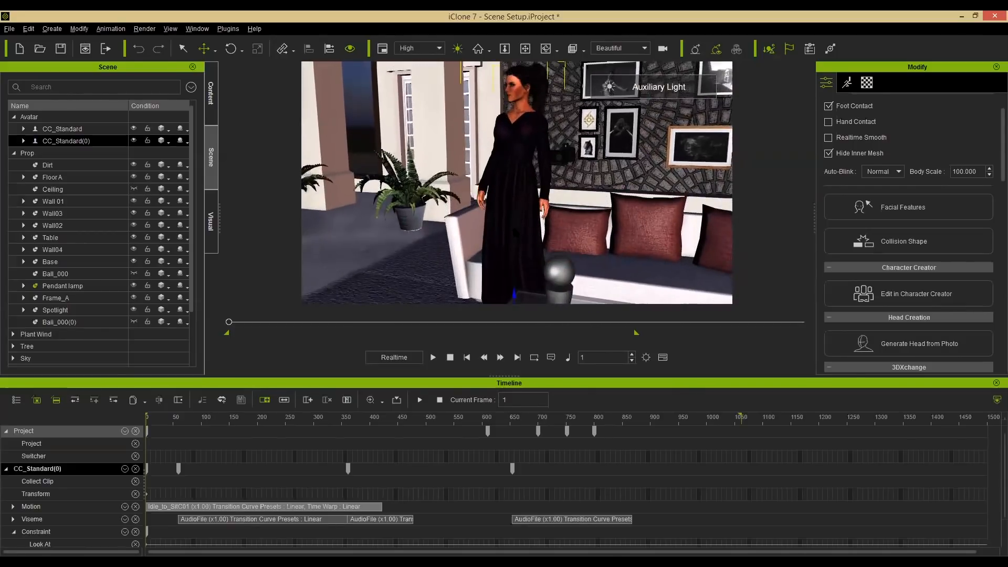
left_click_drag(619, 141, 643, 170, "alt")
scroll(643, 171, "up", 3)
right_click_drag(643, 171, 669, 166, "alt")
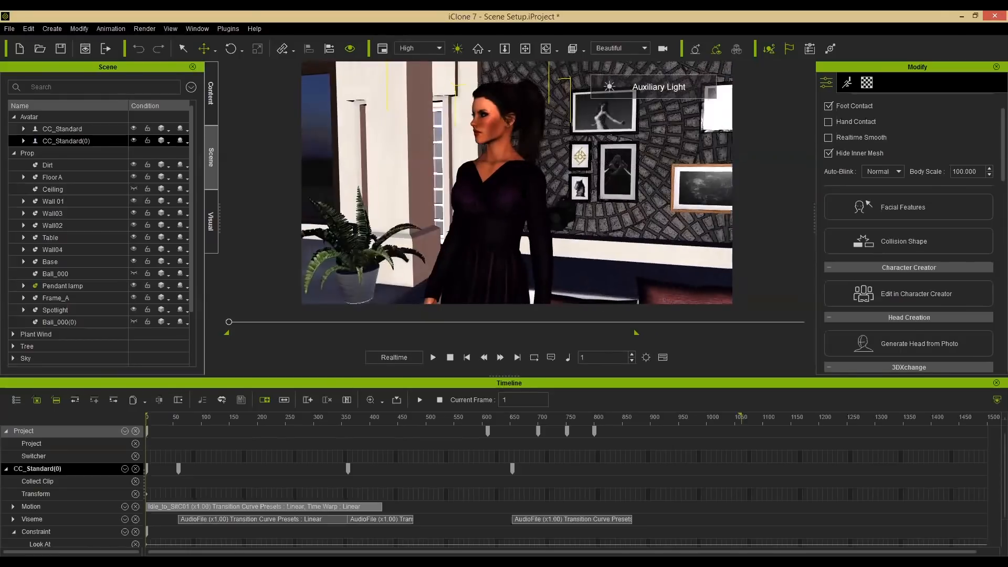
scroll(566, 218, "down", 5)
right_click_drag(566, 218, 584, 215, "alt")
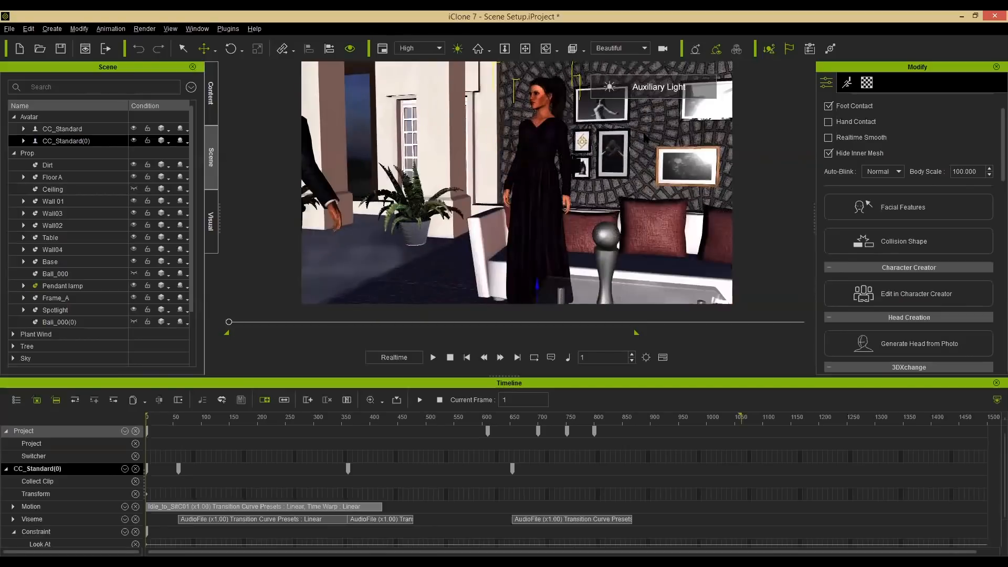
left_click_drag(582, 168, 604, 146, "alt")
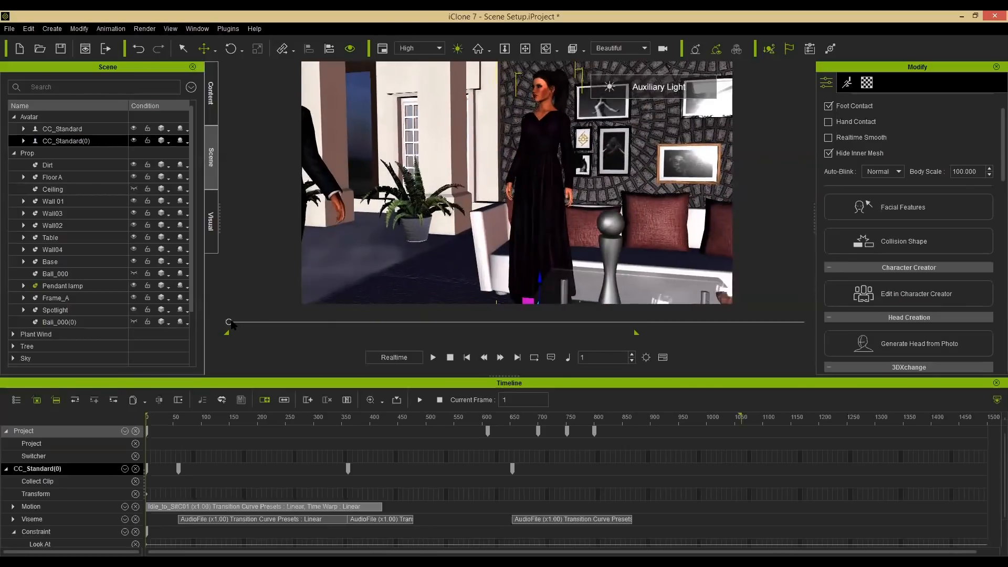
At frame 451, set the Beautiful camera's lens to the 105mm preset.
left_click_drag(228, 321, 413, 318)
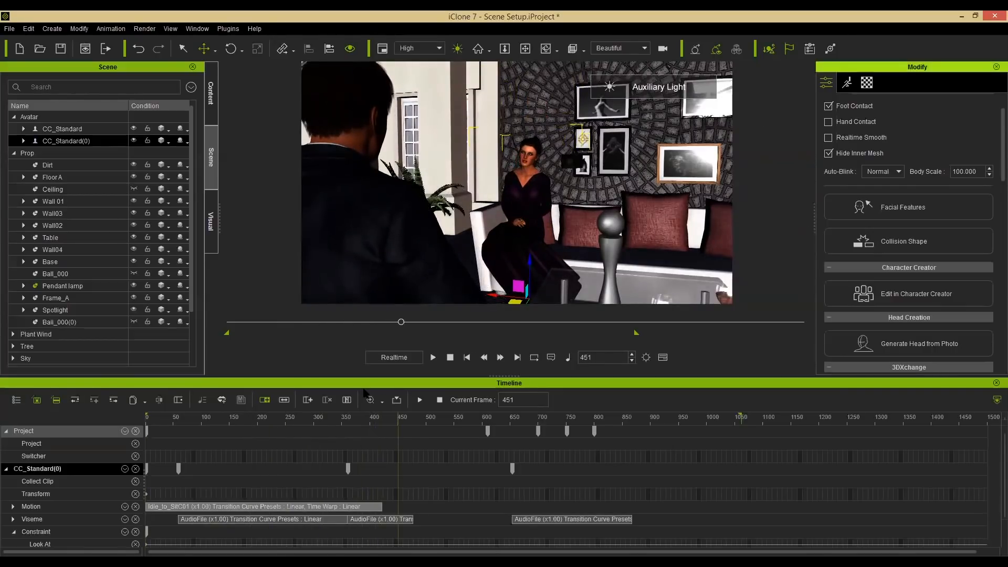
key("shift+c")
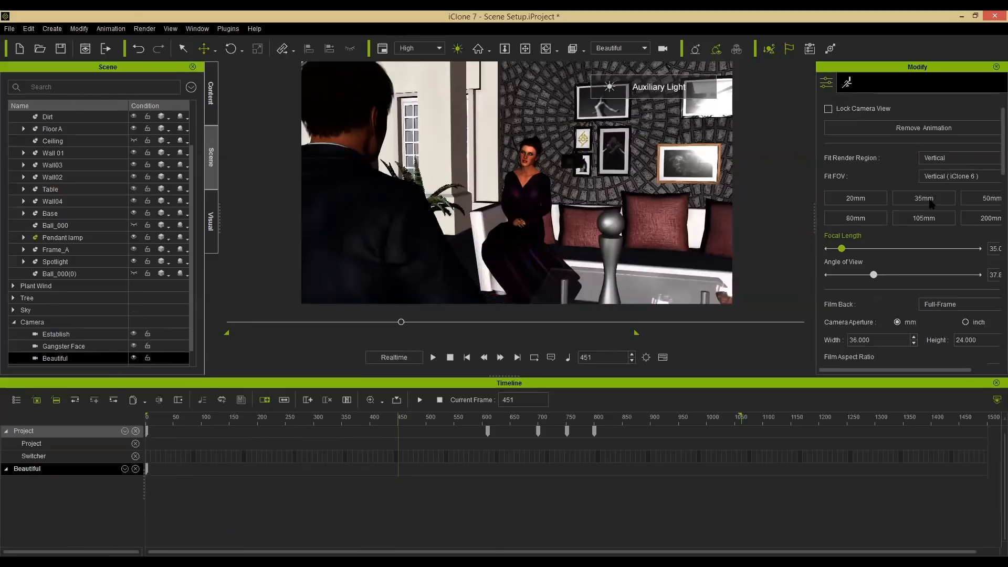
left_click(919, 217)
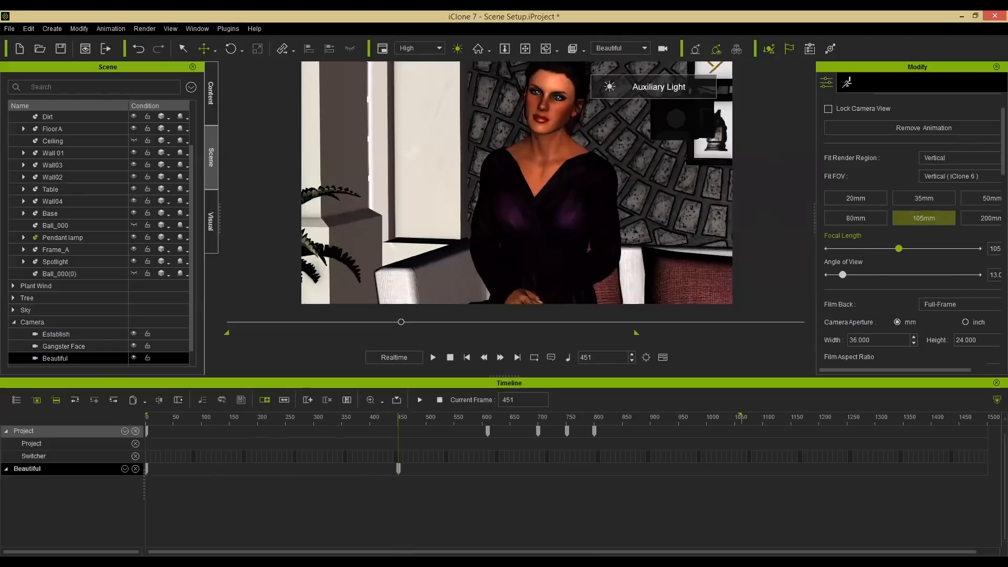
Reposition the Beautiful camera to frame the woman over the man's shoulder.
left_click(545, 173)
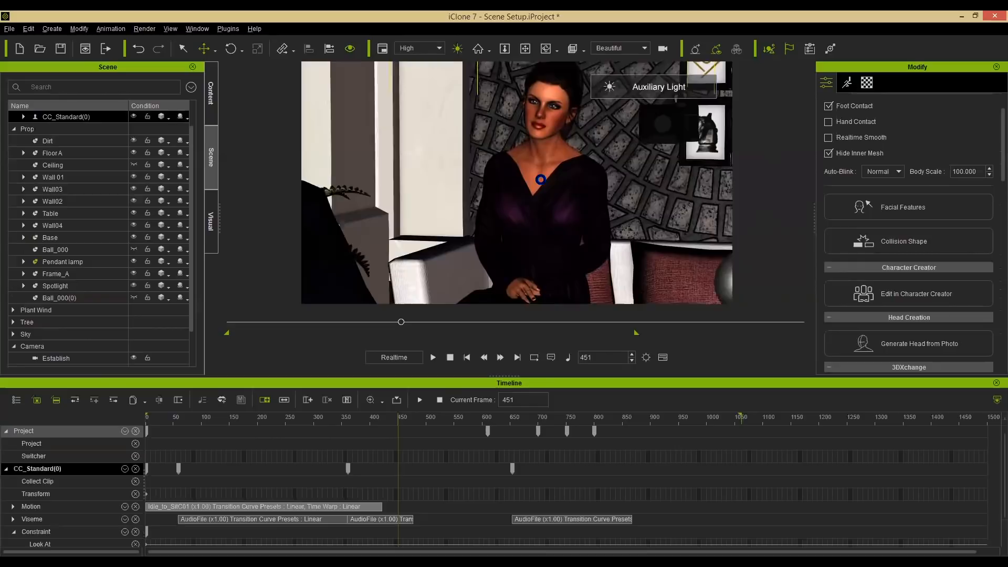
right_click_drag(530, 189, 563, 210)
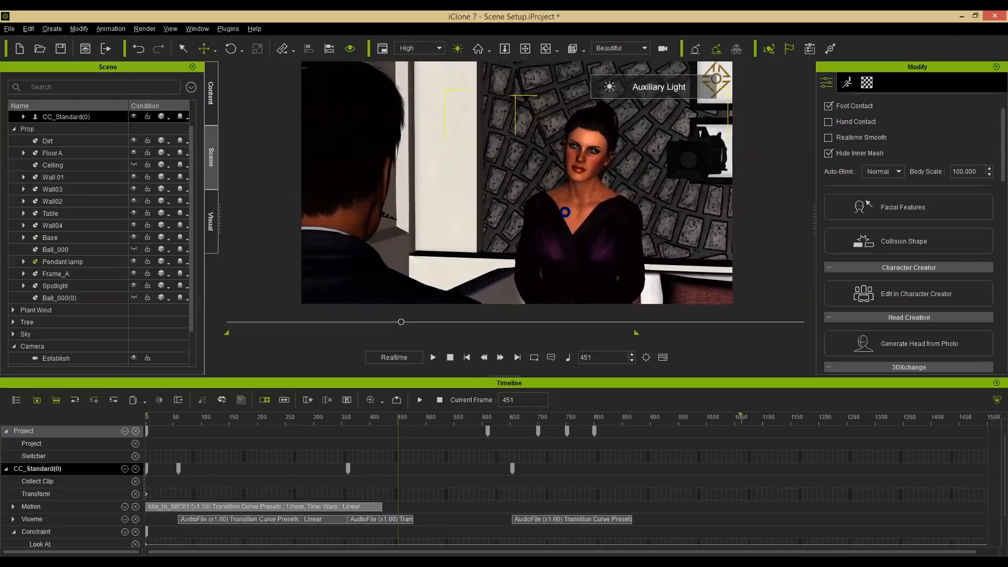
middle_click_drag(562, 209, 561, 204)
right_click(564, 210)
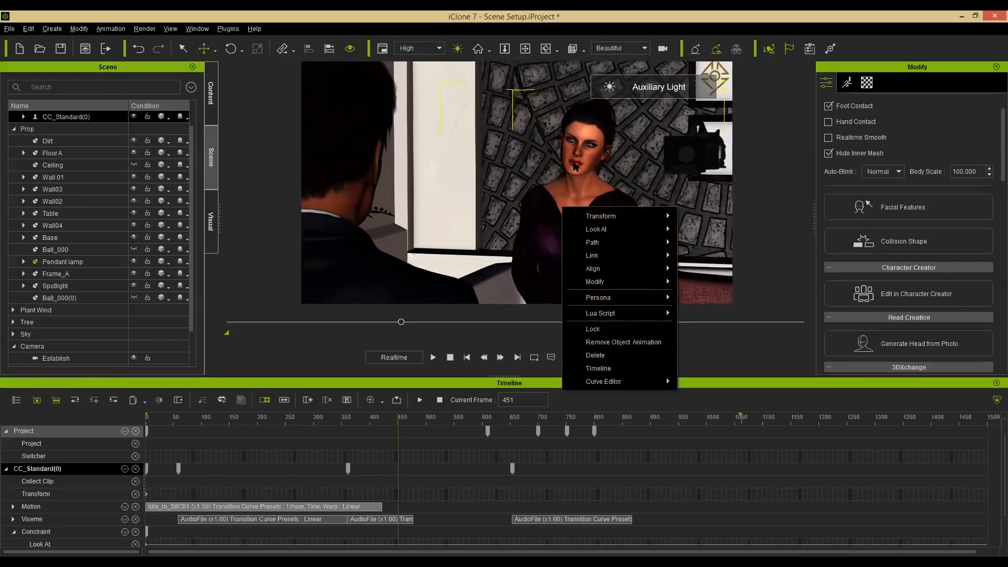
left_click(575, 169)
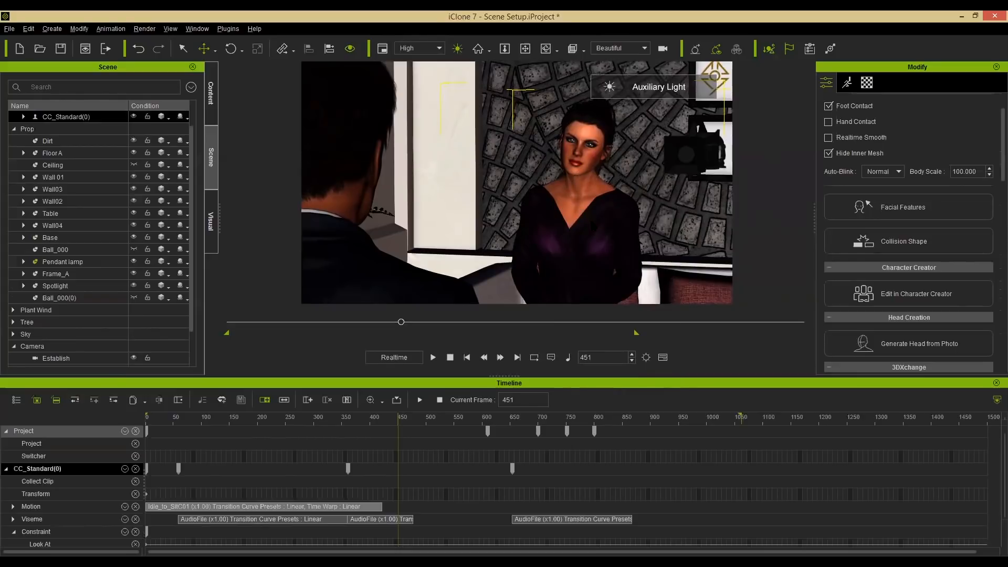
scroll(516, 183, "up", 4)
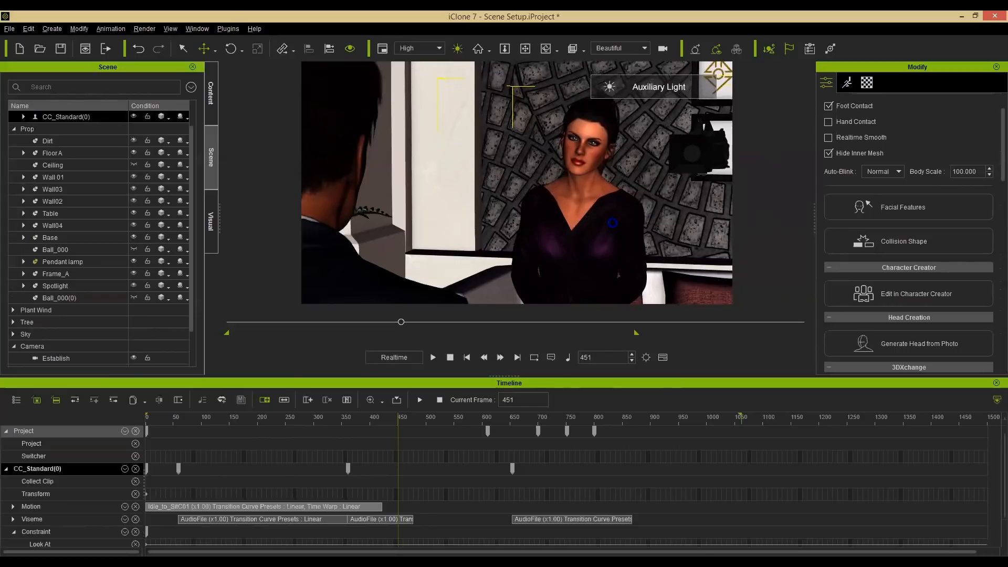
scroll(516, 182, "up", 1)
middle_click_drag(516, 183, 513, 184)
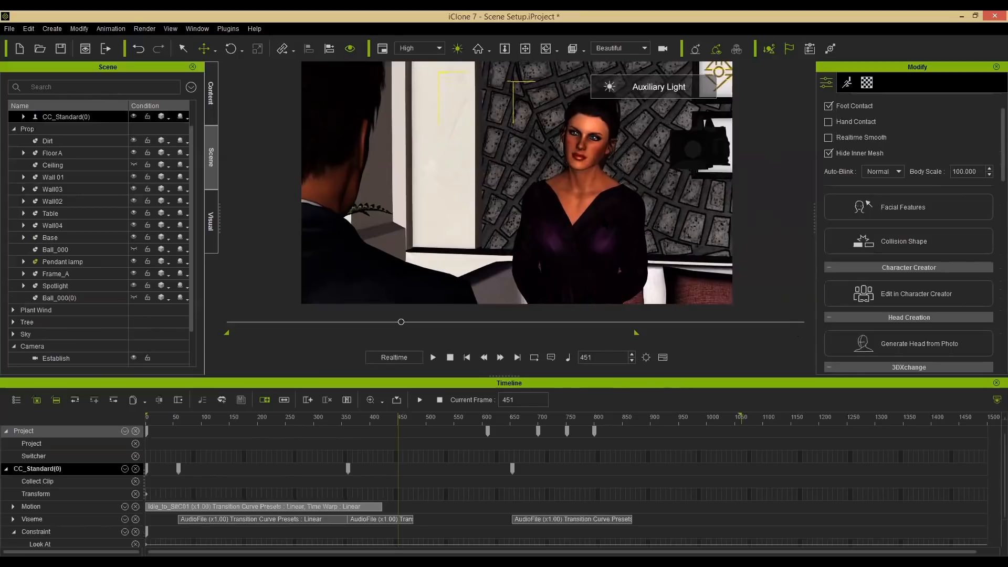
Activate depth of field on the Beautiful camera and set its near blur strength to about 1.41.
left_click(662, 49)
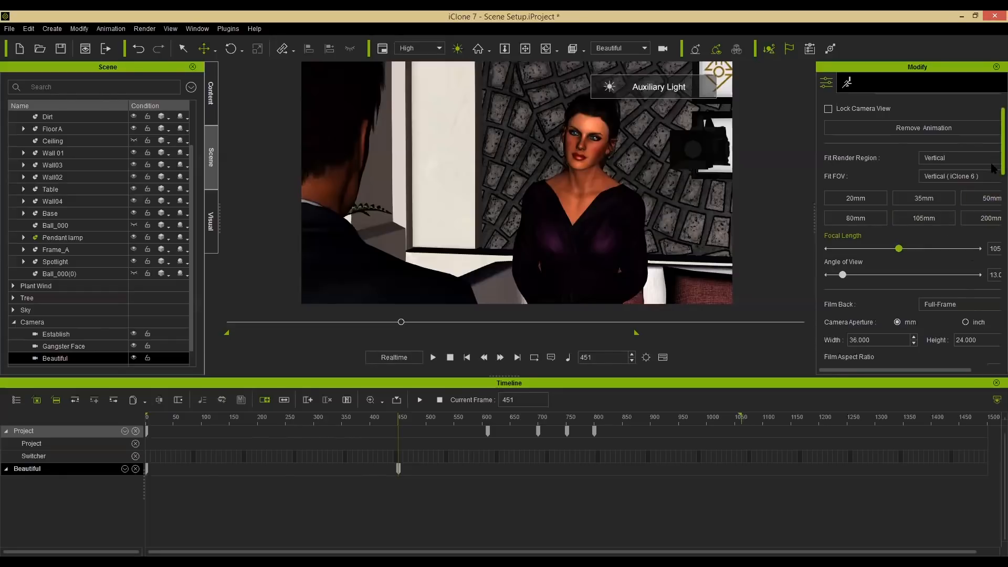
scroll(911, 200, "down", 5)
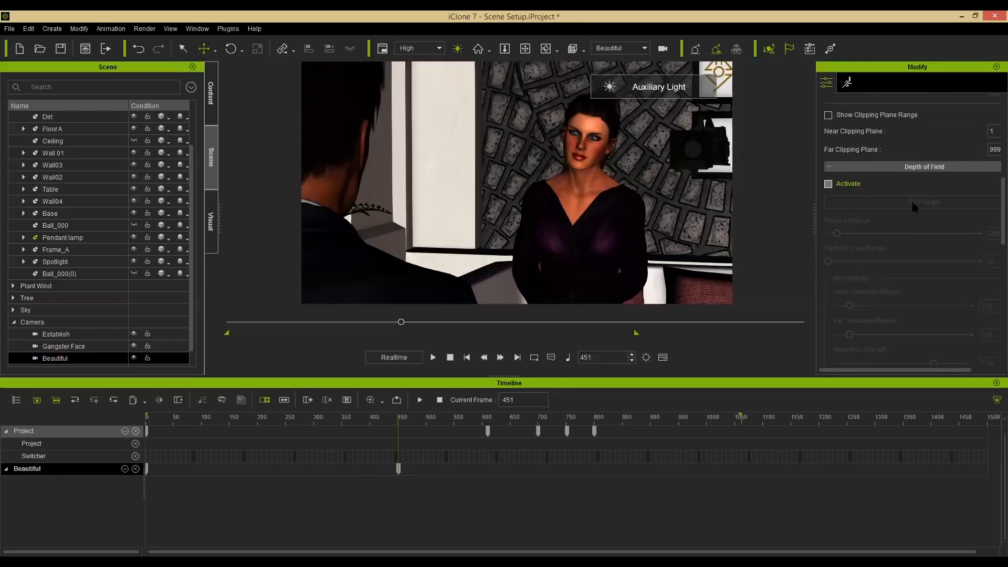
left_click(828, 183)
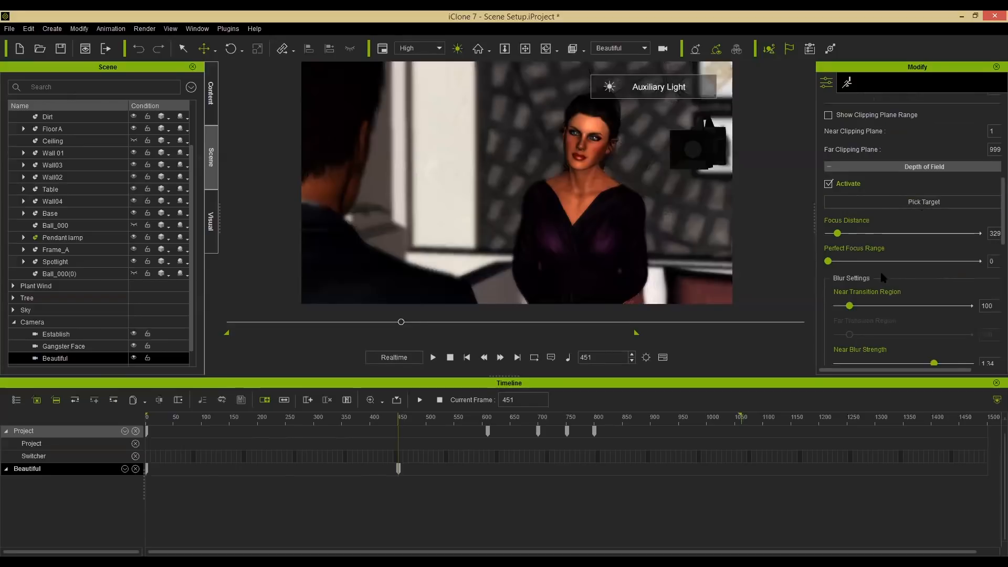
scroll(942, 239, "down", 3)
scroll(941, 241, "down", 2)
left_click(939, 238)
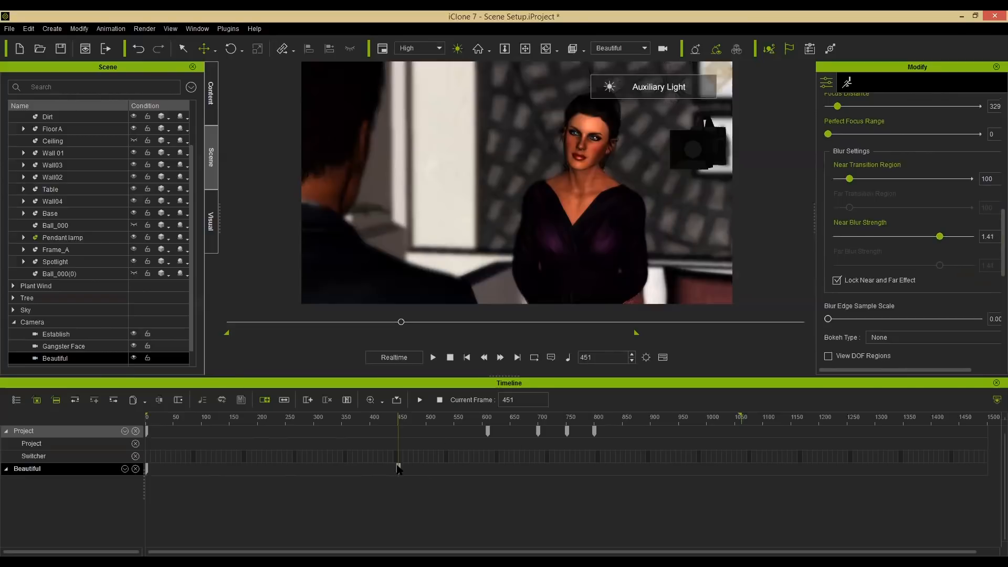
Move the Beautiful camera's keyframe from frame 451 to frame 1 and return to the start.
left_click_drag(398, 469, 149, 468)
left_click(146, 465)
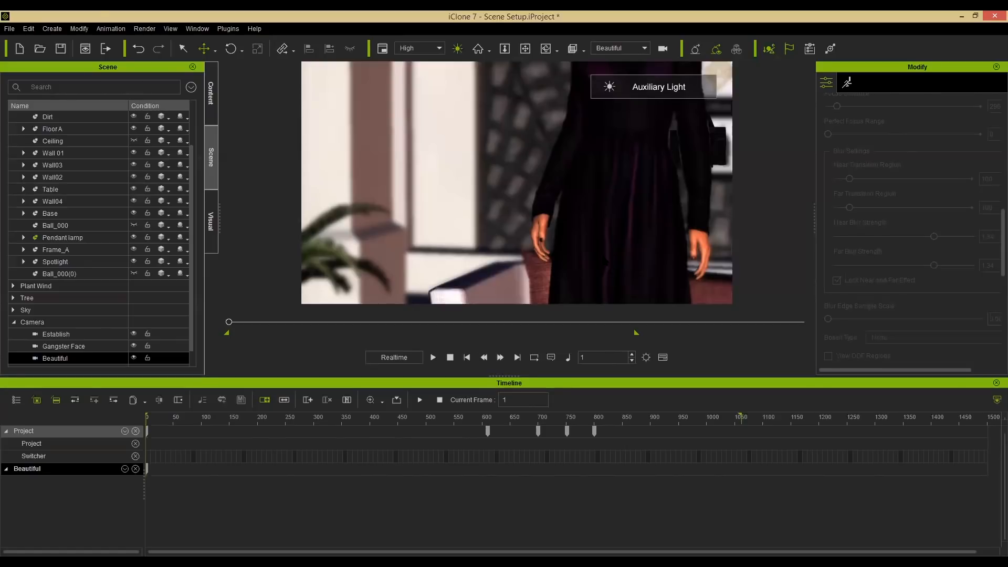
left_click(450, 358)
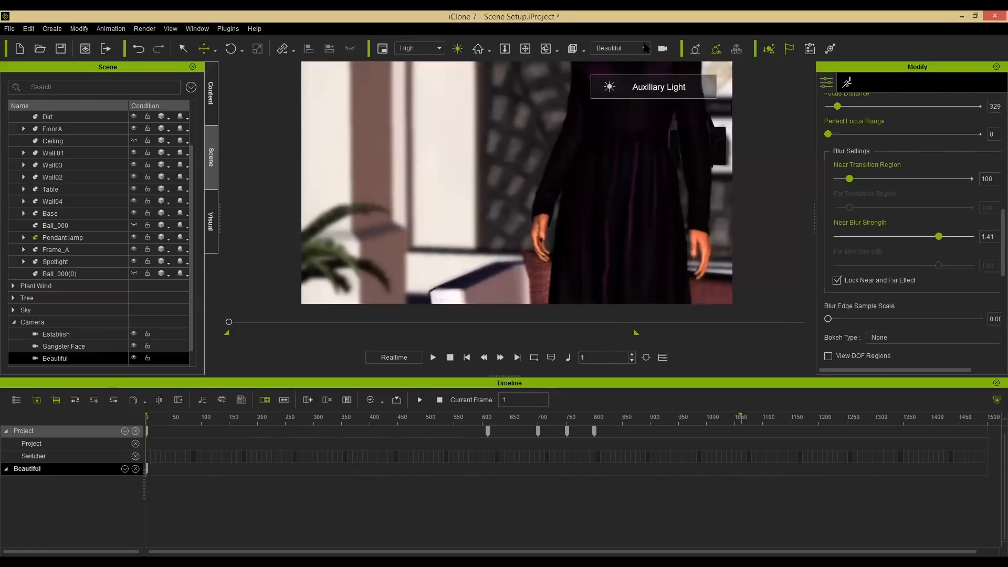
Switch the viewport to the Switch camera and set the Establish camera on the Switcher track at frame 1.
left_click(644, 48)
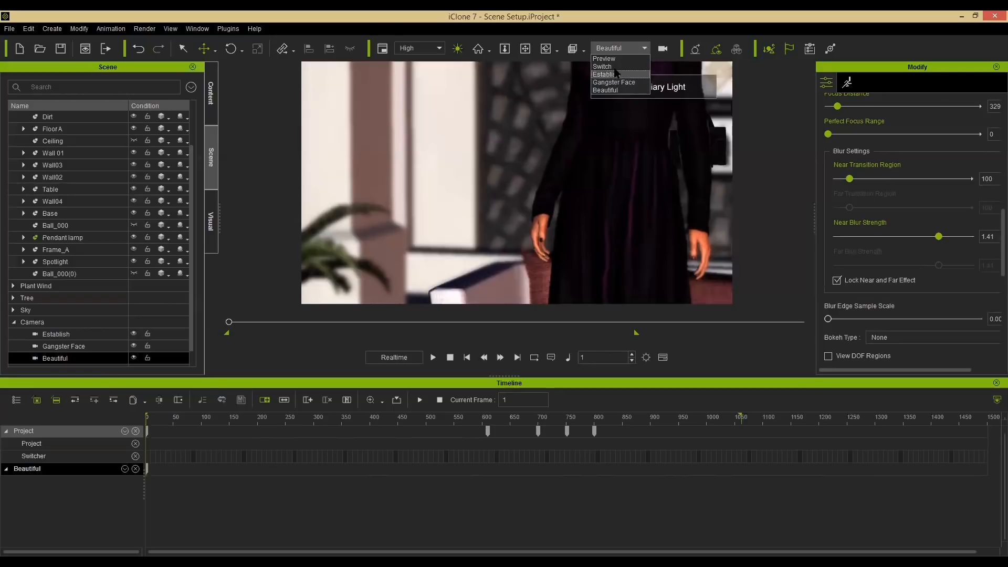
left_click(609, 66)
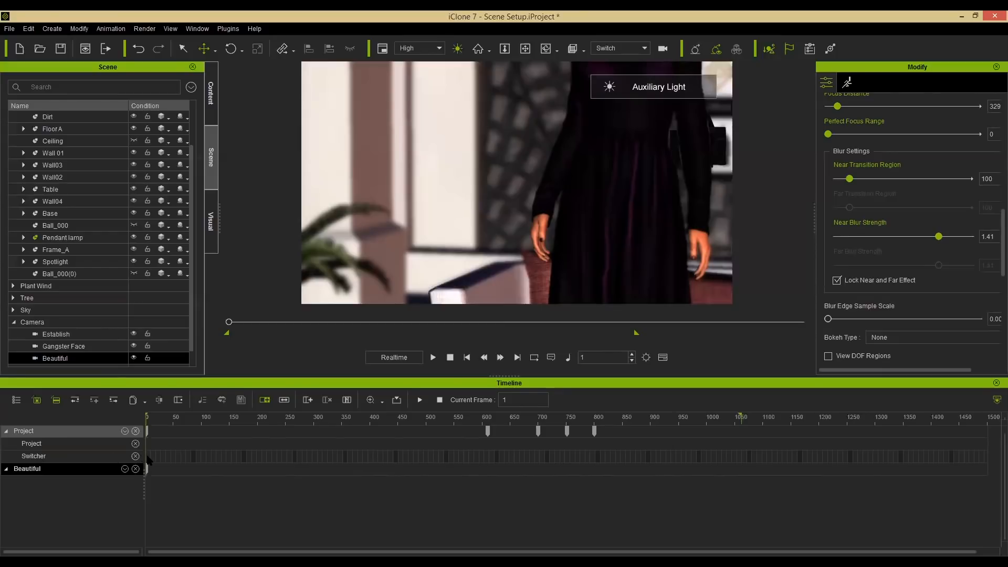
scroll(149, 460, "up", 5)
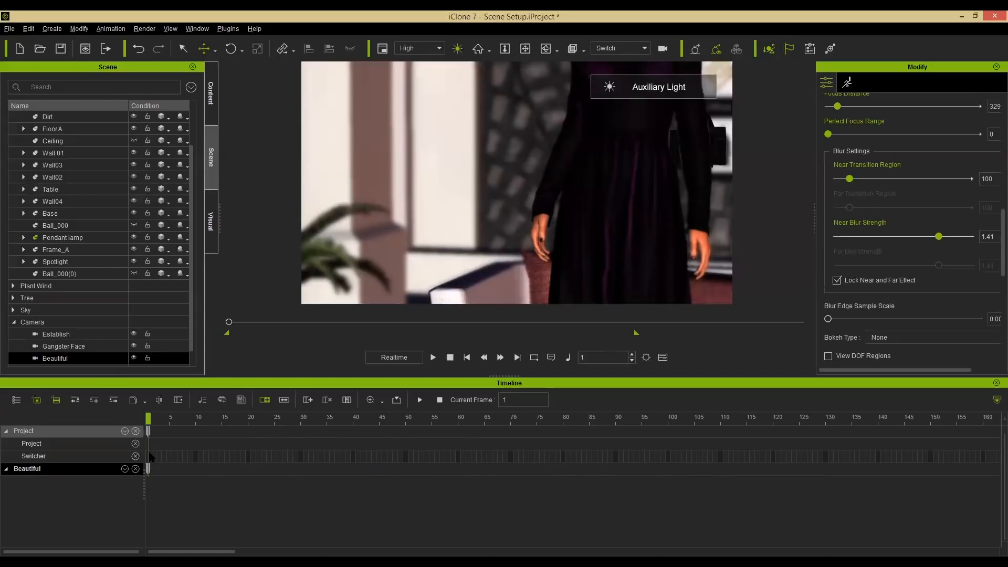
right_click(150, 456)
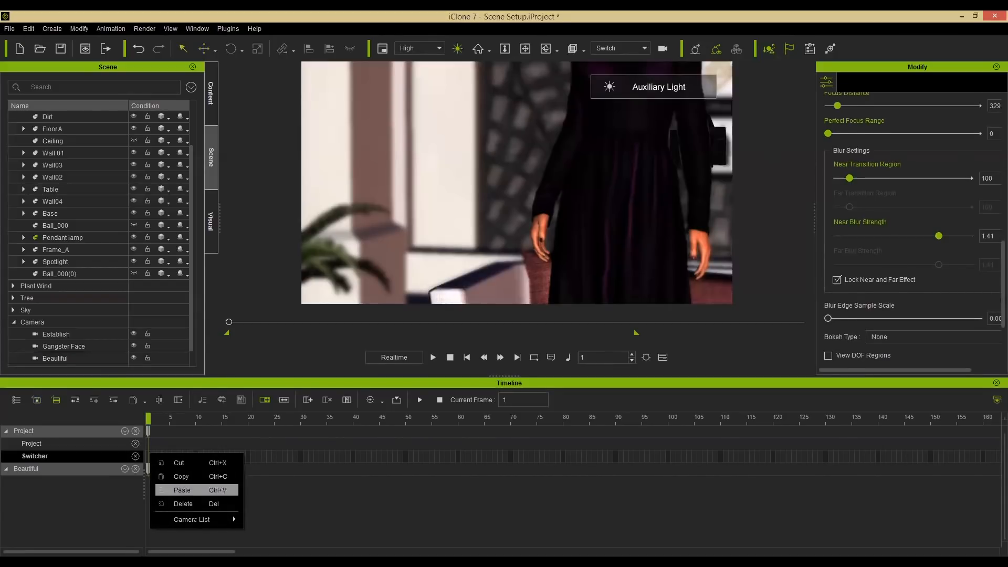
mouse_move(198, 519)
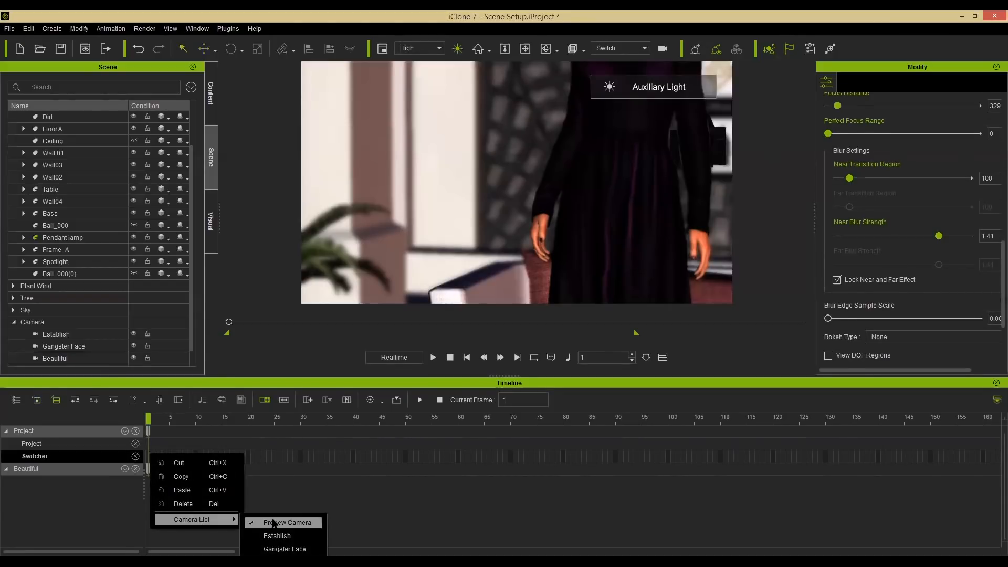
left_click(275, 536)
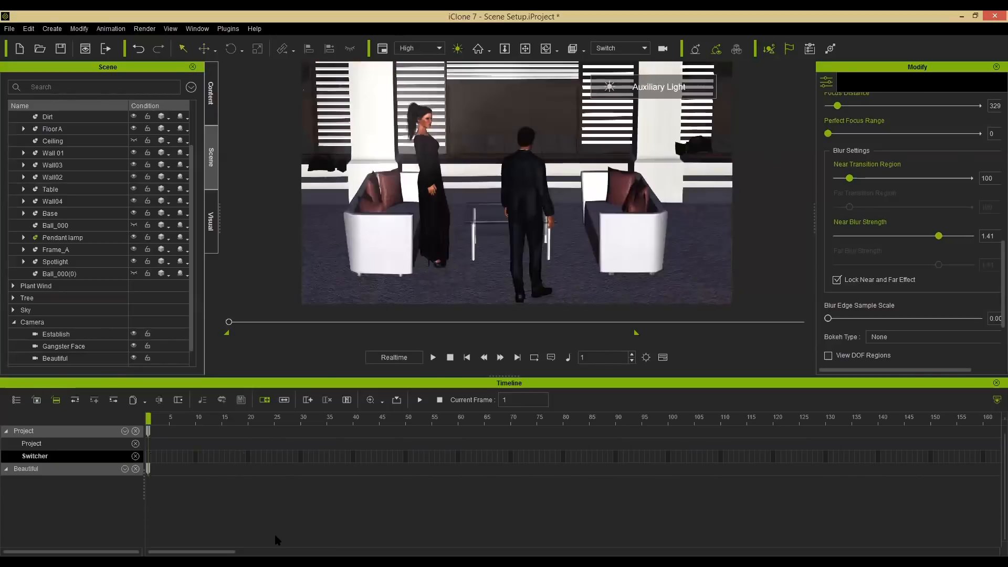
Play the sequence and scrub the timeline to around frame 207.
scroll(428, 473, "down", 5)
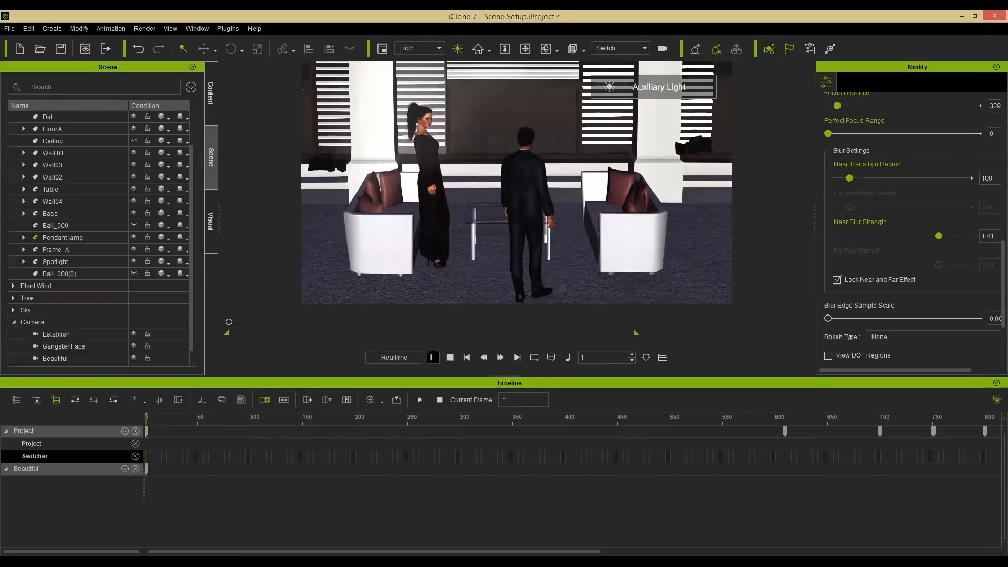
left_click(433, 357)
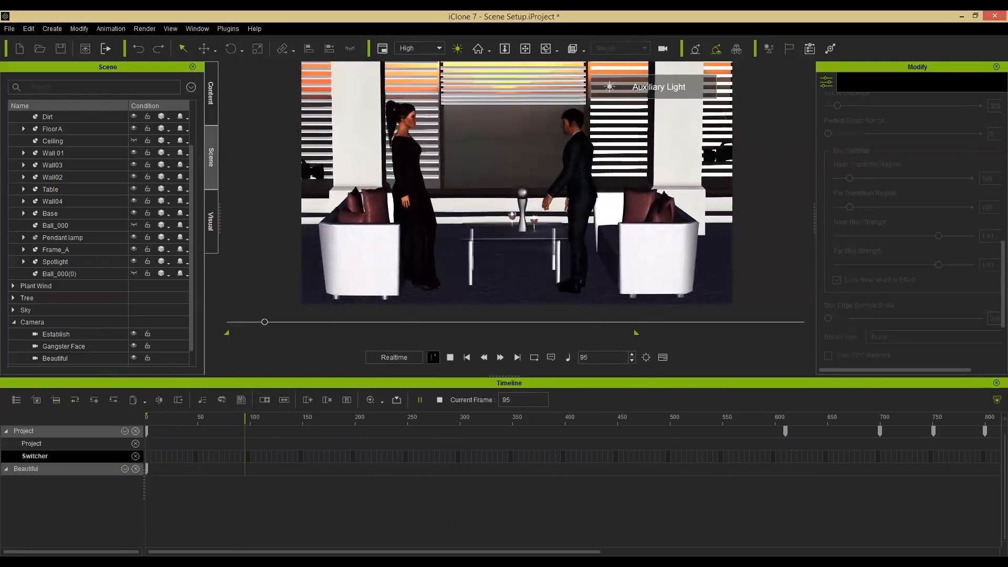
left_click(360, 419)
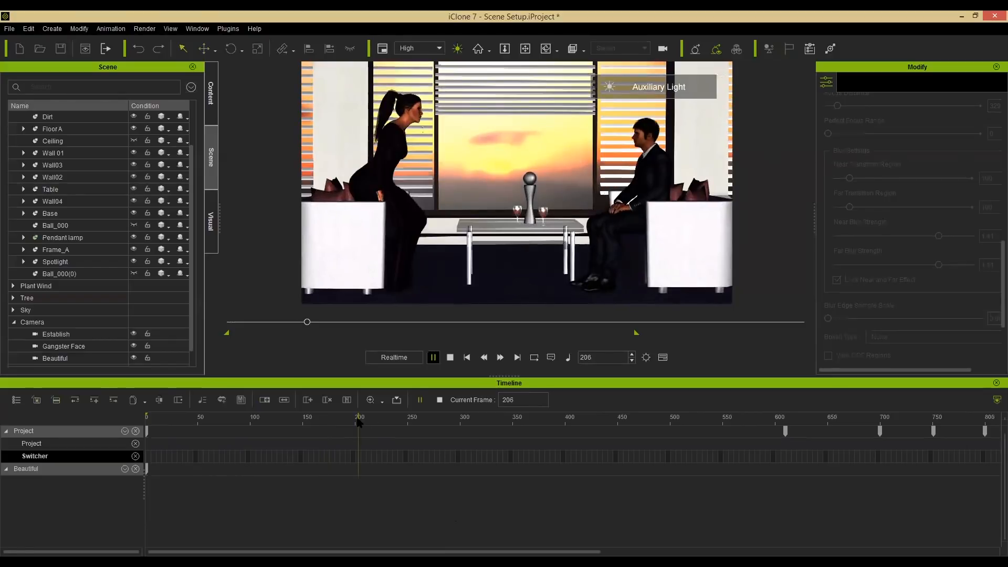
left_click(355, 420)
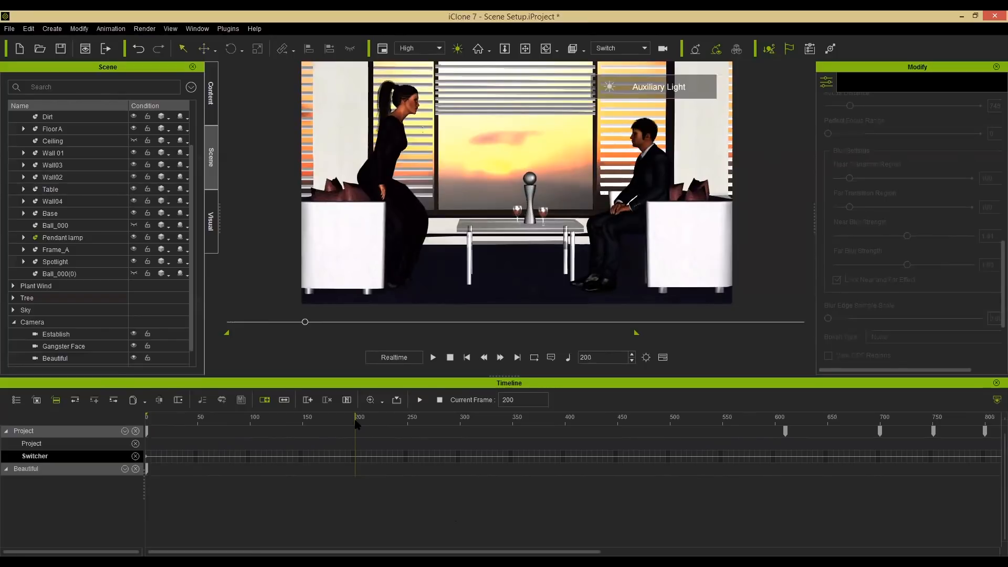
mouse_move(356, 423)
left_mouse_down()
mouse_move(396, 423)
mouse_move(327, 413)
mouse_move(366, 417)
left_mouse_up()
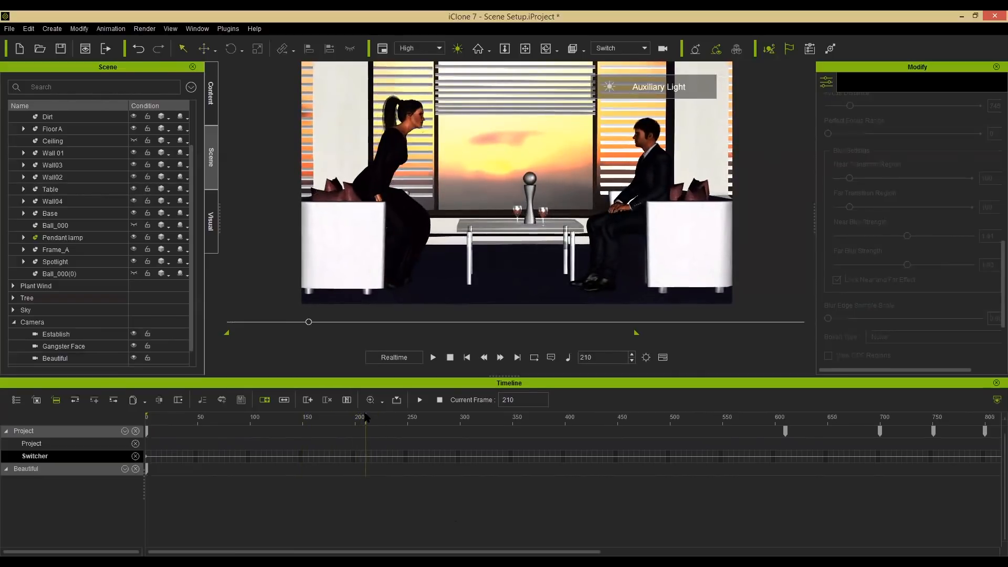
mouse_move(365, 413)
left_mouse_down()
mouse_move(377, 412)
mouse_move(363, 419)
left_mouse_up()
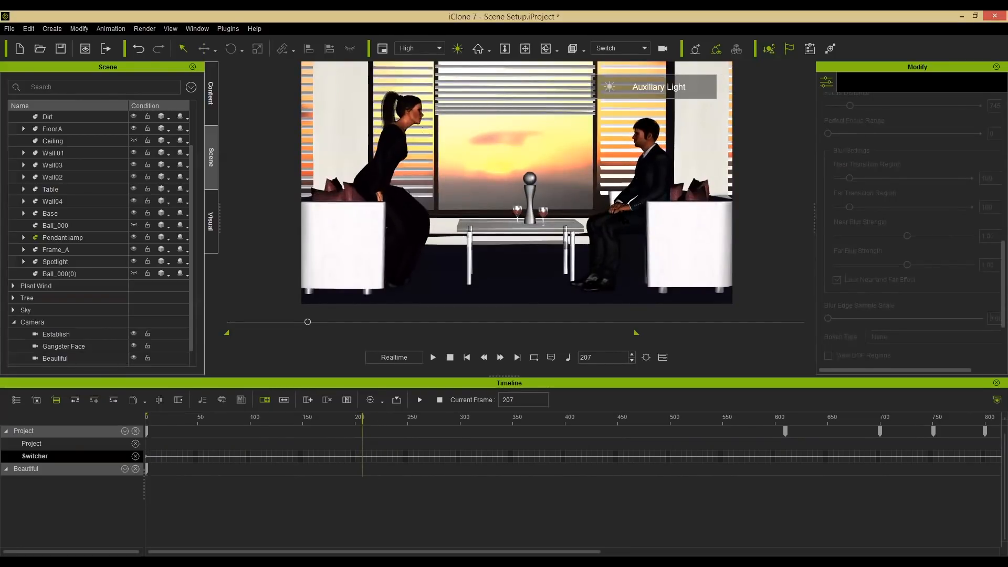
Set the Gangster Face camera on the Switcher track at about frame 200.
right_click(362, 457)
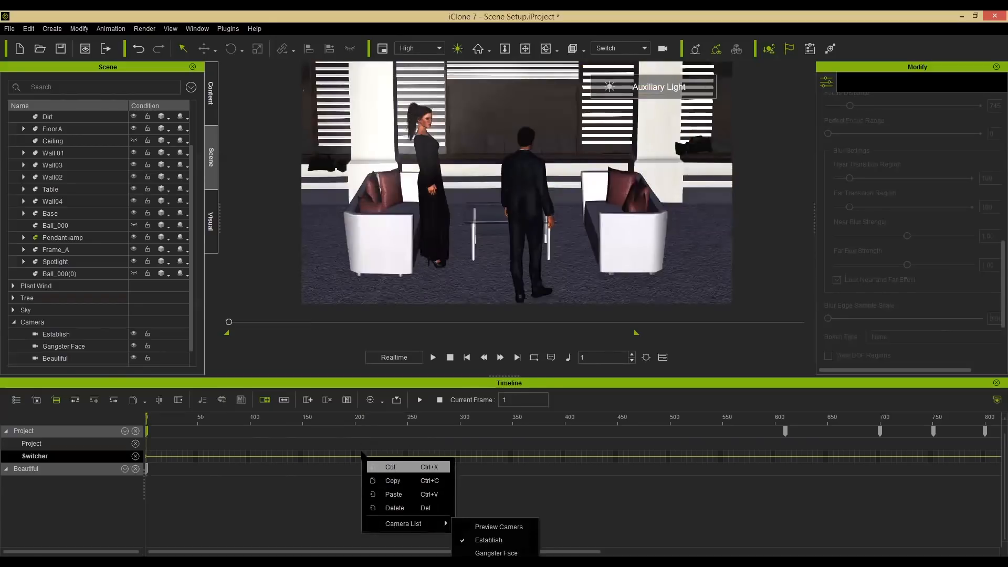
left_click(362, 459)
right_click(357, 460)
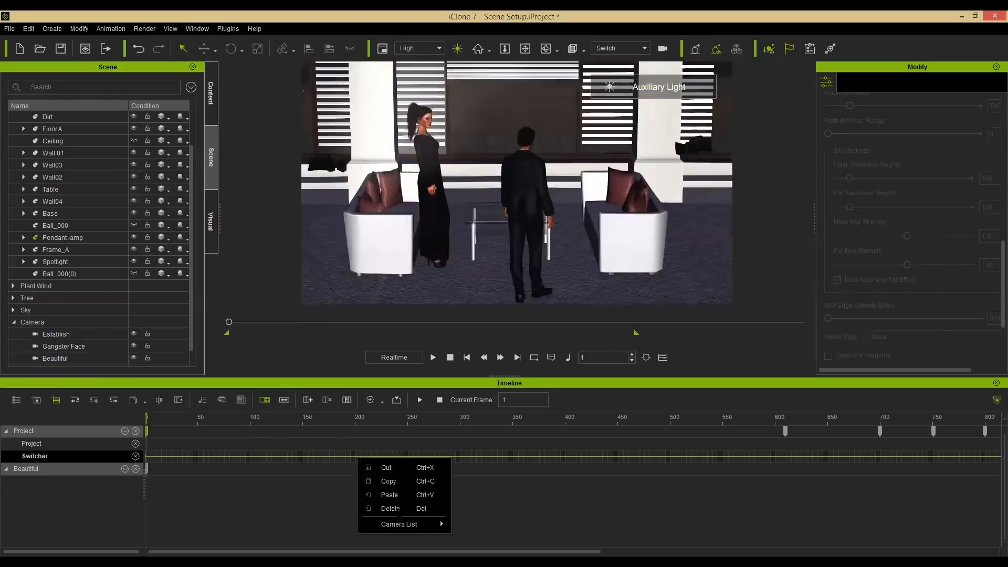
mouse_move(439, 522)
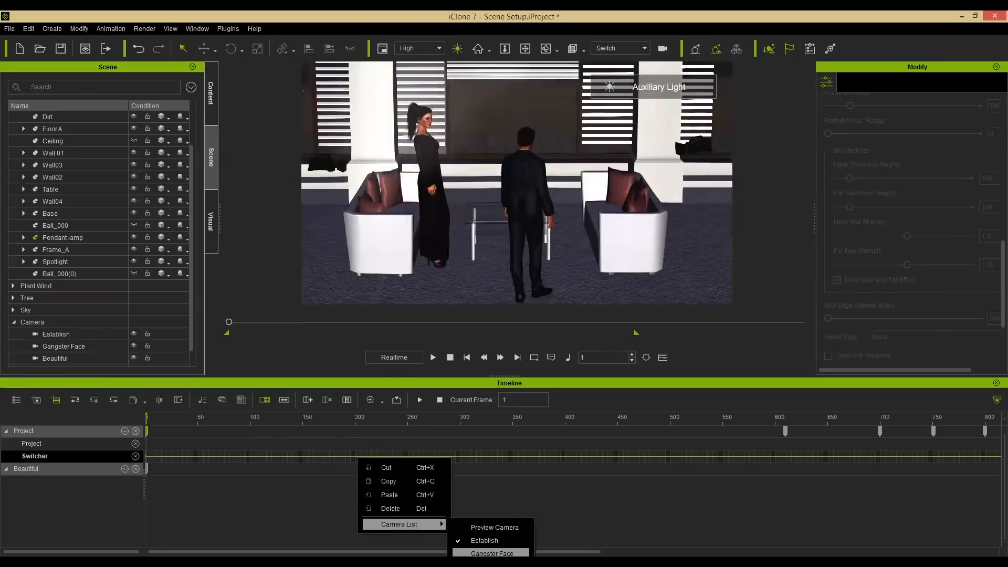
left_click(492, 554)
Move the Gangster Face switch key to about frame 235.
left_click_drag(337, 418, 421, 418)
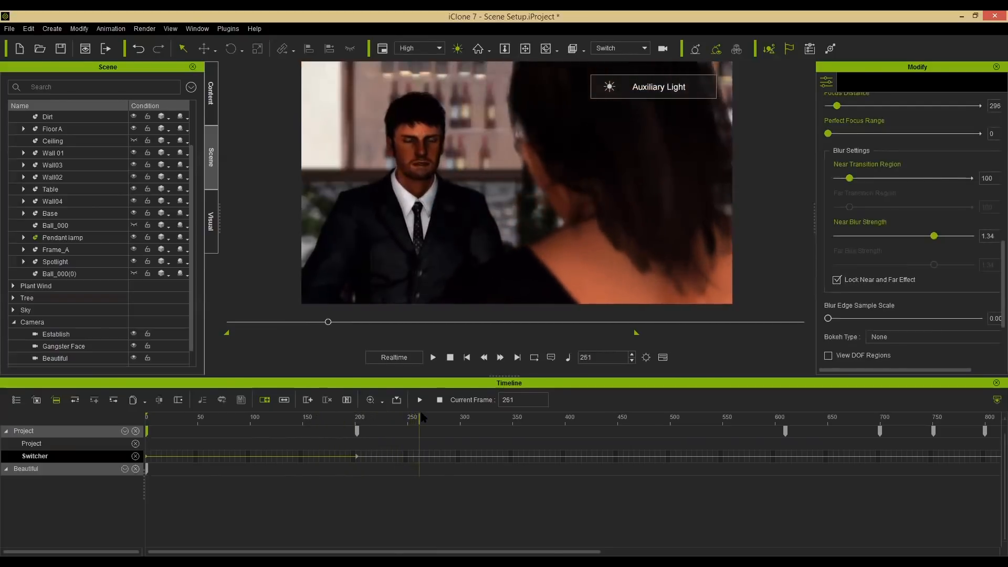
left_click_drag(357, 431, 524, 420)
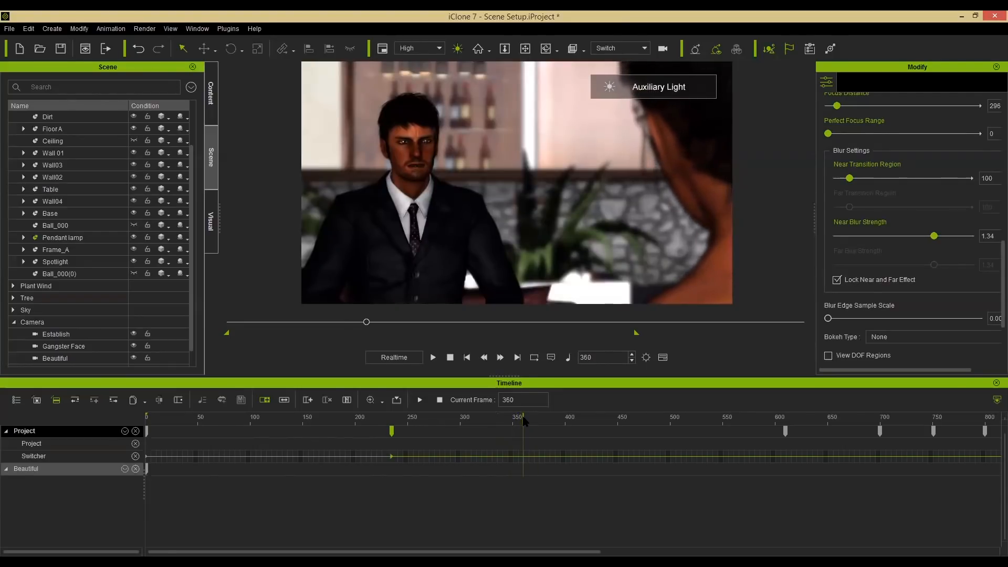
Set the Beautiful camera on the Switcher track at about frame 360.
right_click(525, 461)
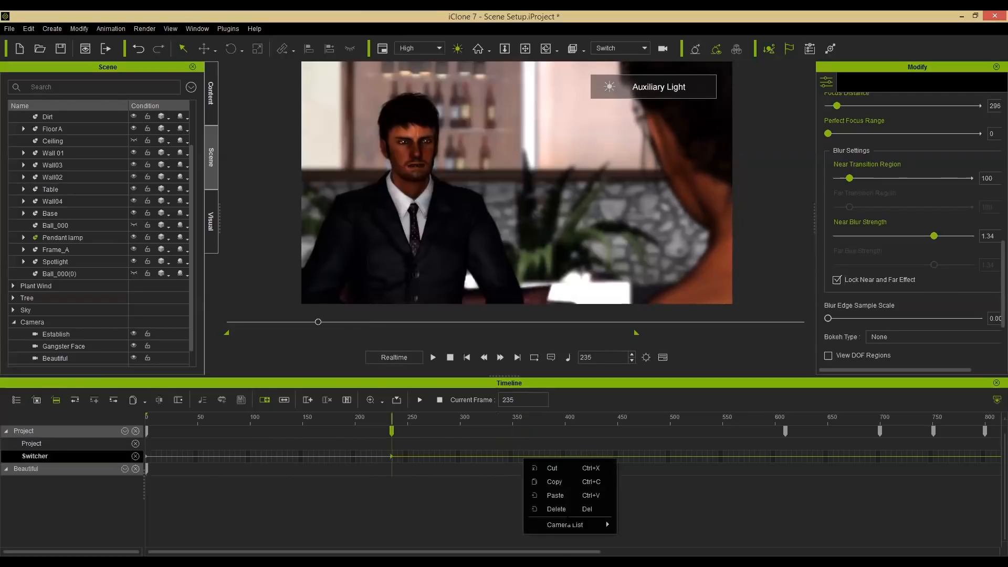
mouse_move(572, 524)
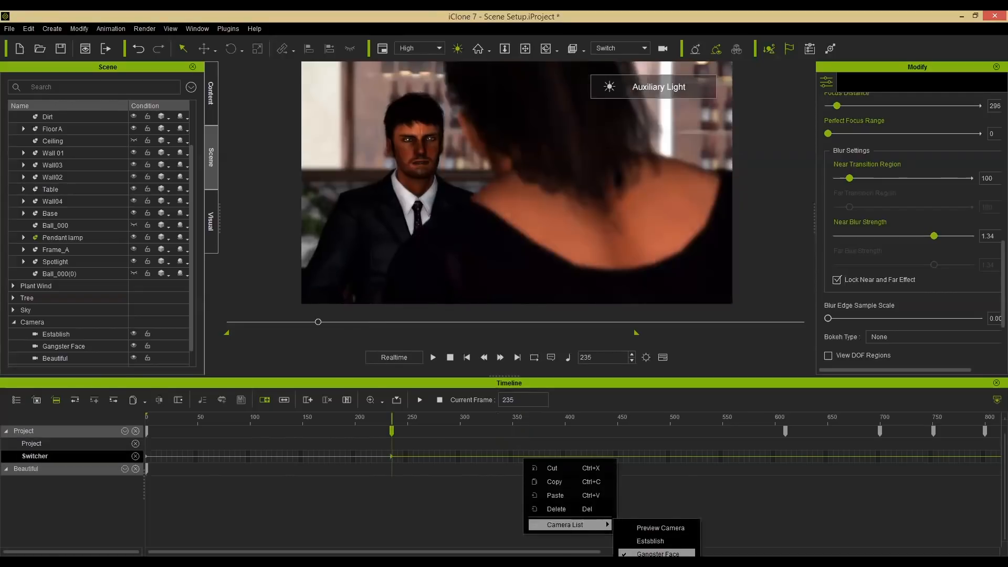
left_click(658, 553)
Play the sequence from the start to review the camera switches so far.
left_click_drag(476, 418, 668, 414)
left_click_drag(607, 417, 356, 429)
left_click(454, 358)
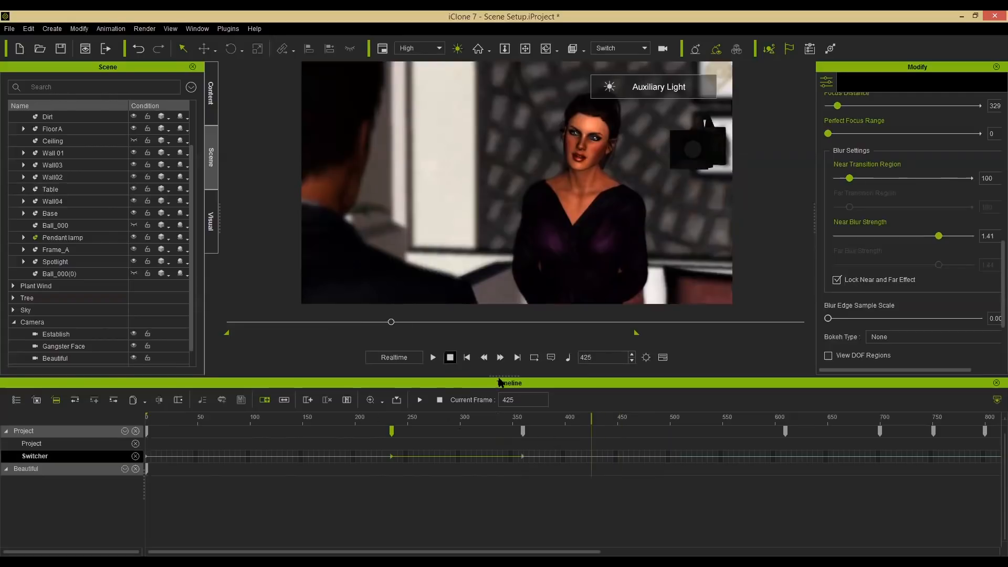
left_click(449, 358)
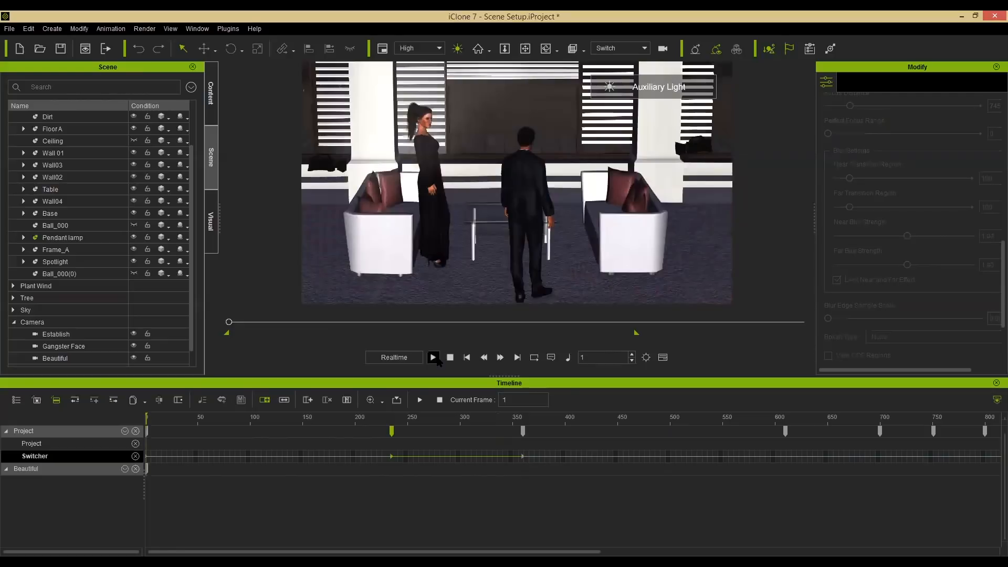
left_click(435, 358)
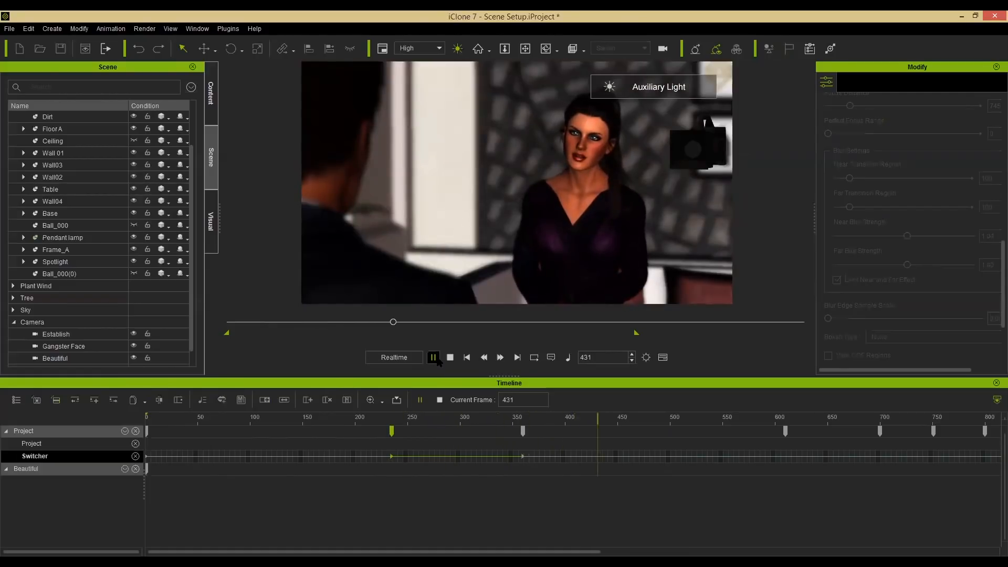
left_click(433, 357)
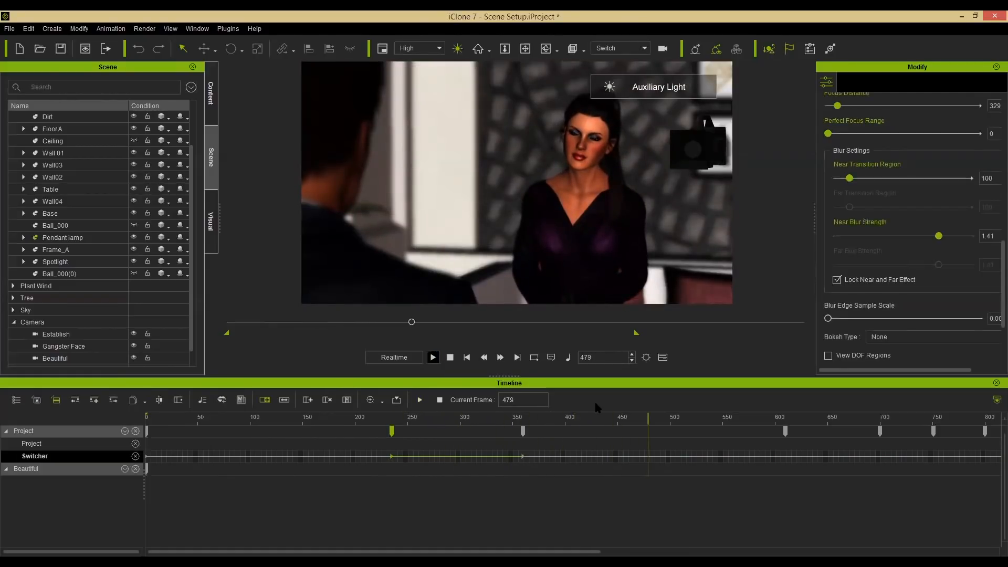
Set the Gangster Face camera on the Switcher track at about frame 477 and preview the cut.
right_click(646, 458)
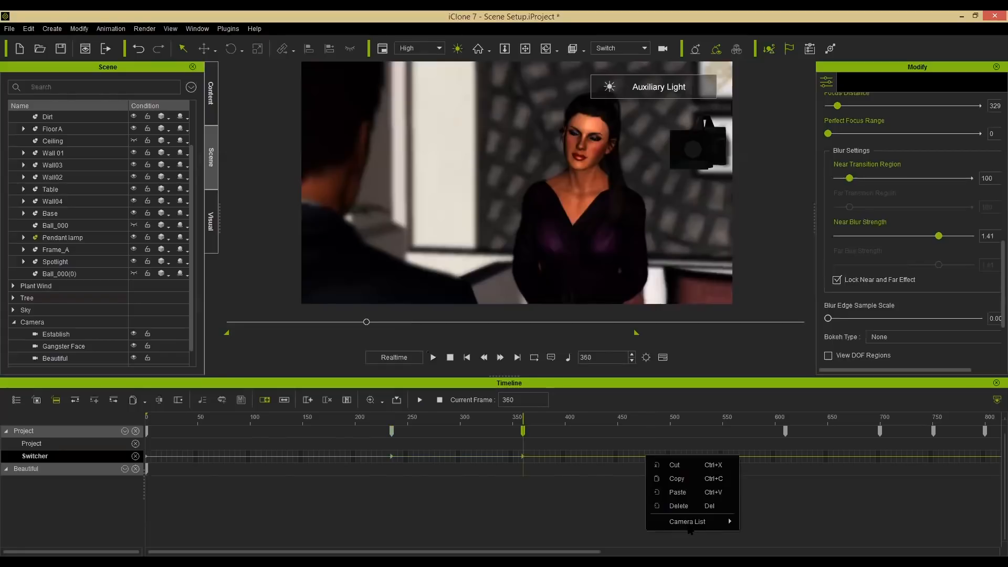
mouse_move(719, 521)
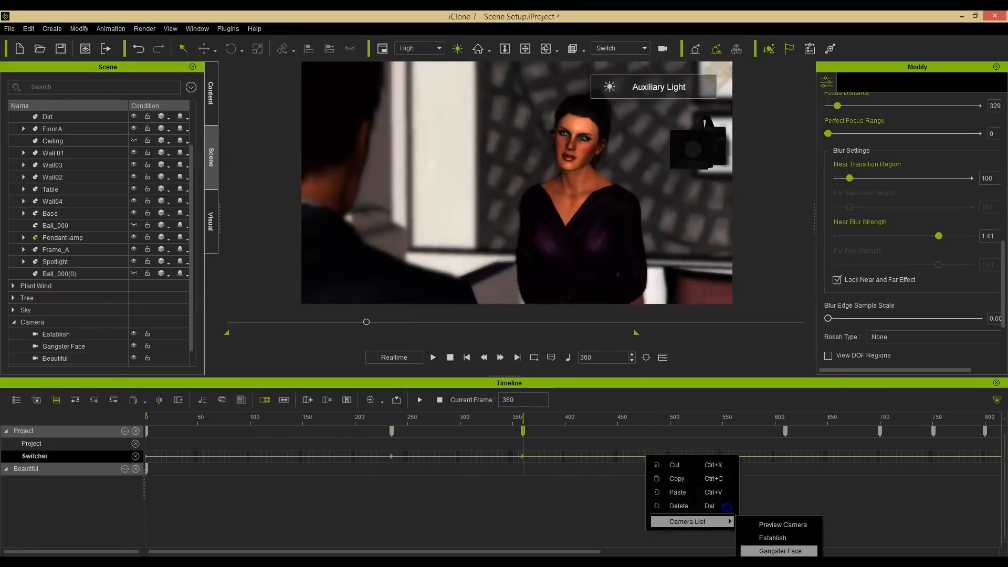
left_click(775, 551)
left_click(627, 425)
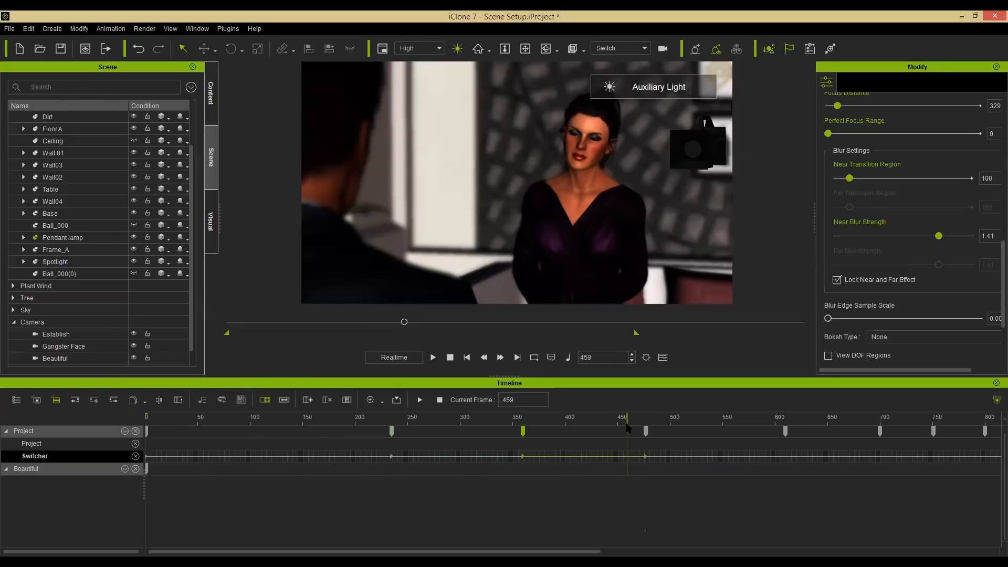
left_click(610, 418)
key("space")
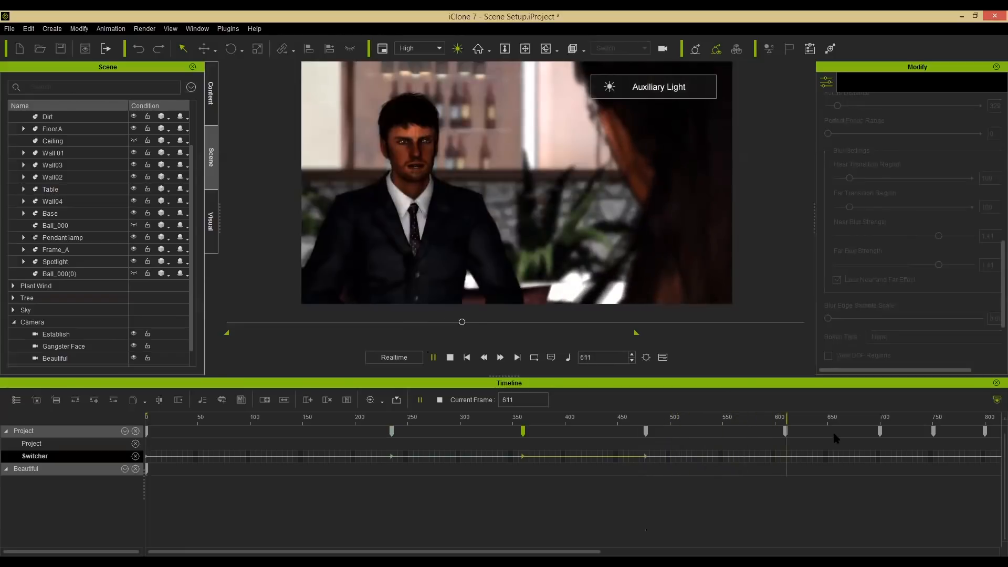
Set the Beautiful camera on the Switcher track at about frame 644.
left_click(819, 418)
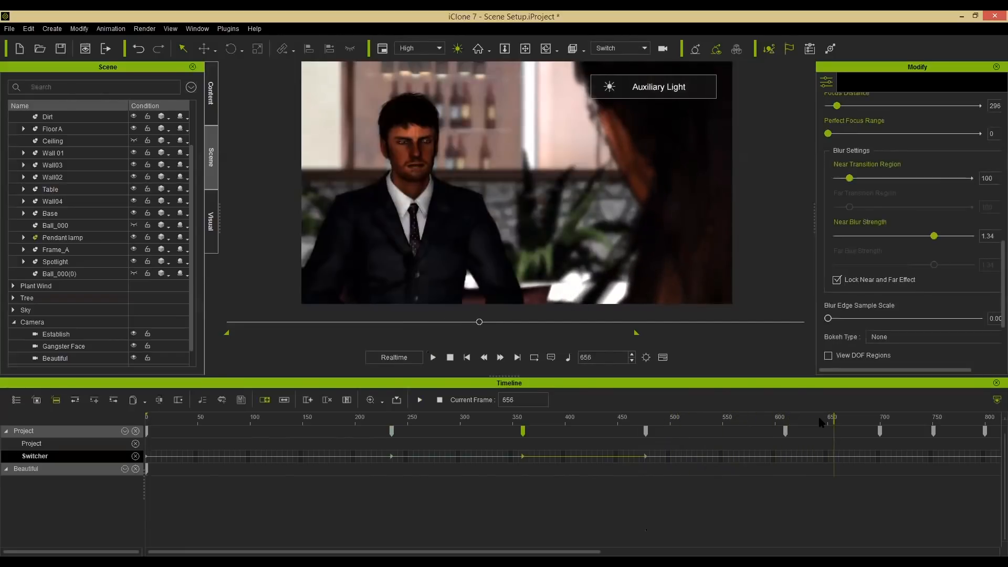
left_click_drag(822, 454, 822, 457)
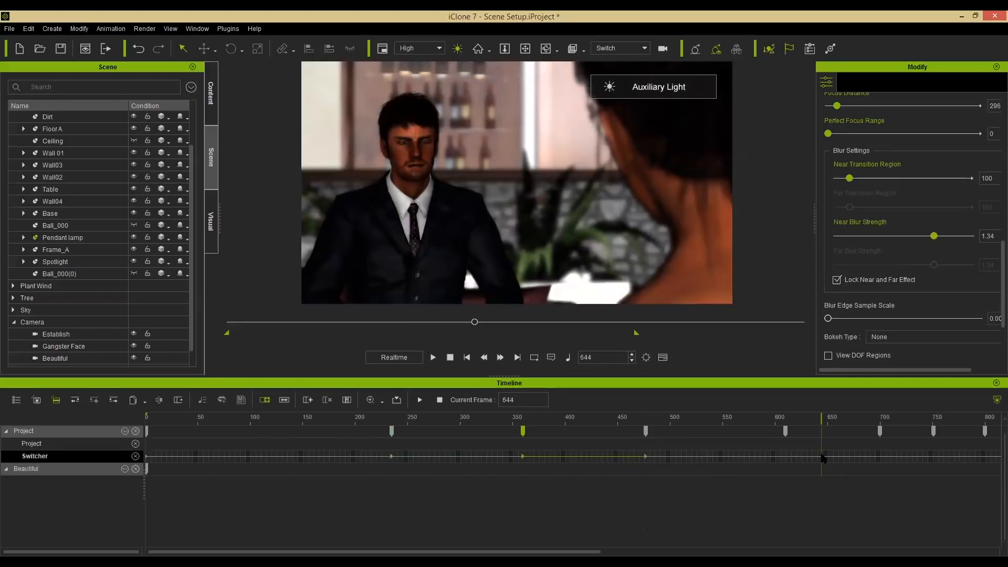
right_click(822, 457)
mouse_move(869, 521)
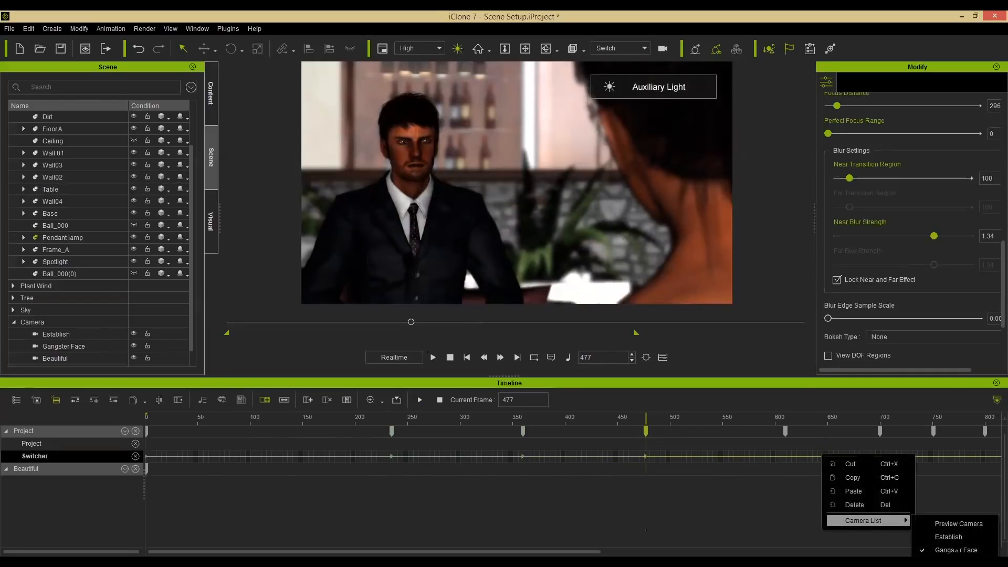
left_click(951, 562)
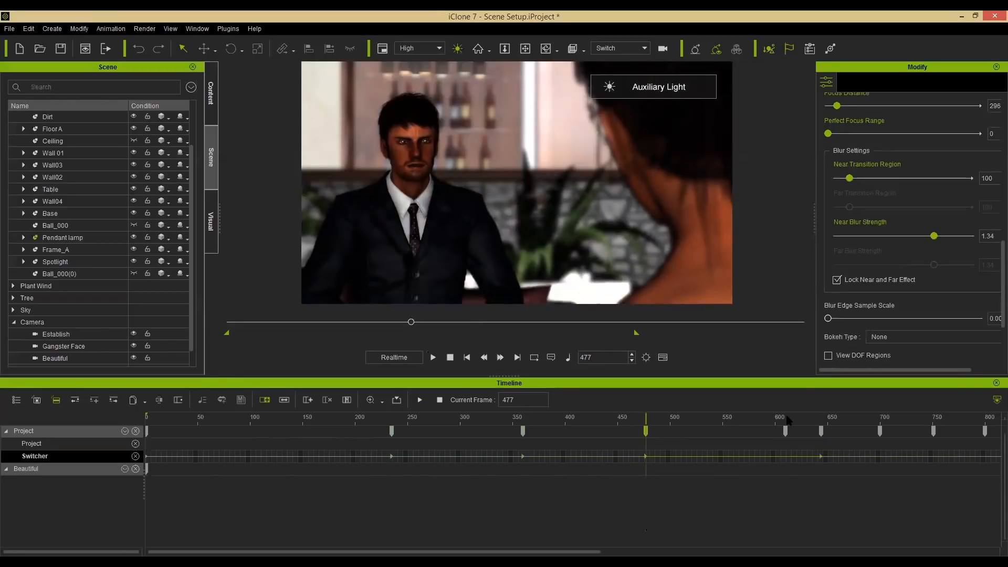
Set the Gangster Face camera on the Switcher track at about frame 855.
key("space")
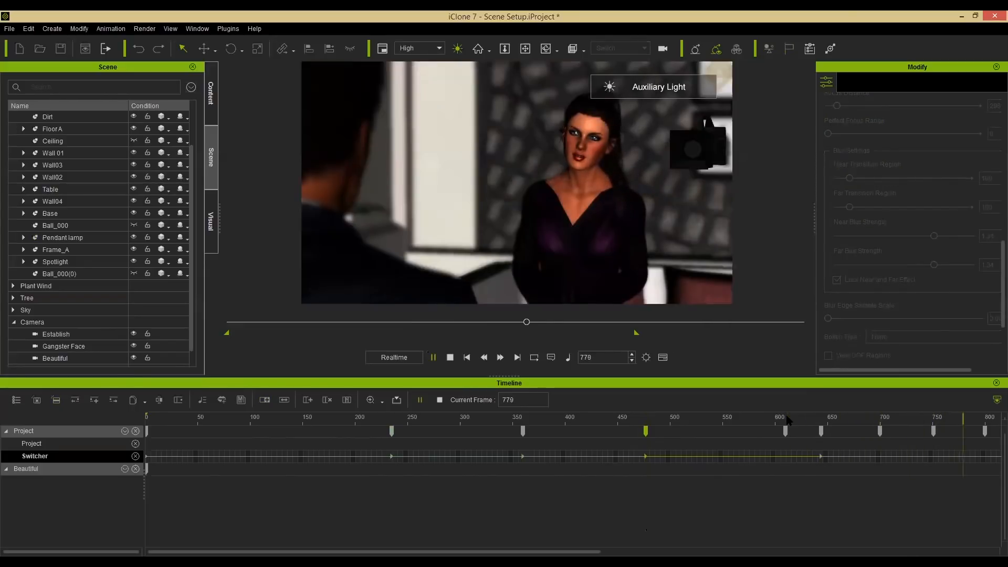
key("space")
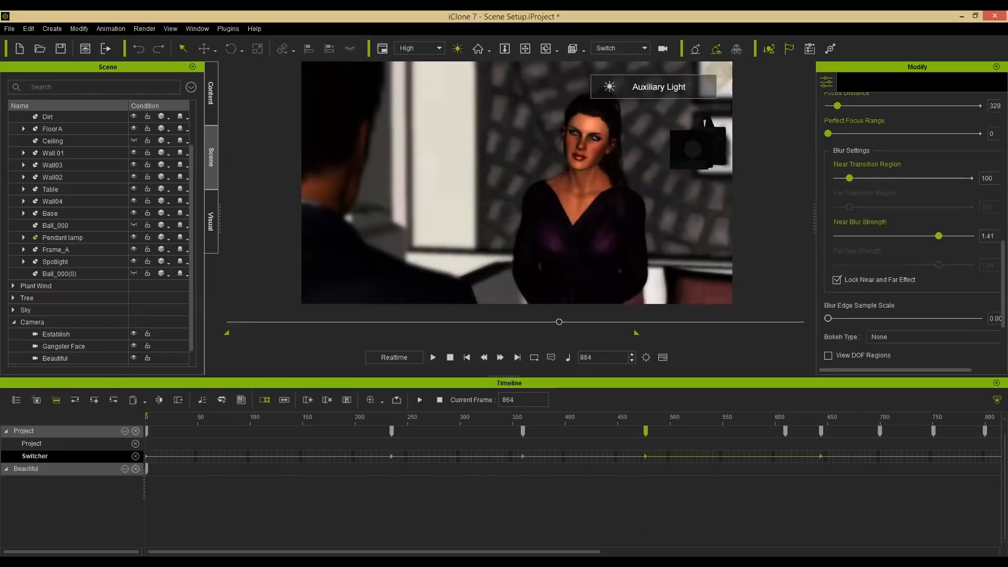
left_click_drag(591, 551, 716, 550)
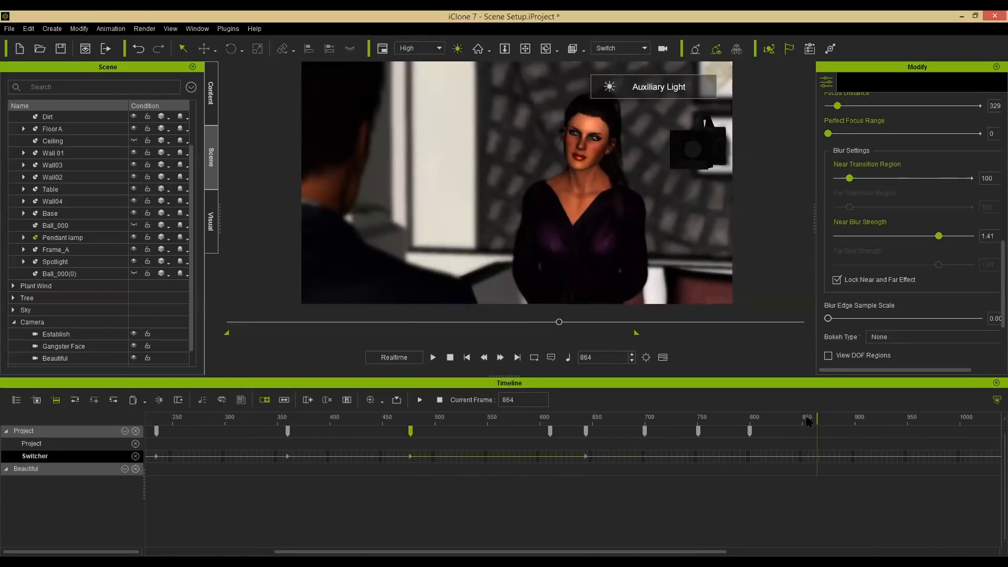
left_click(807, 419)
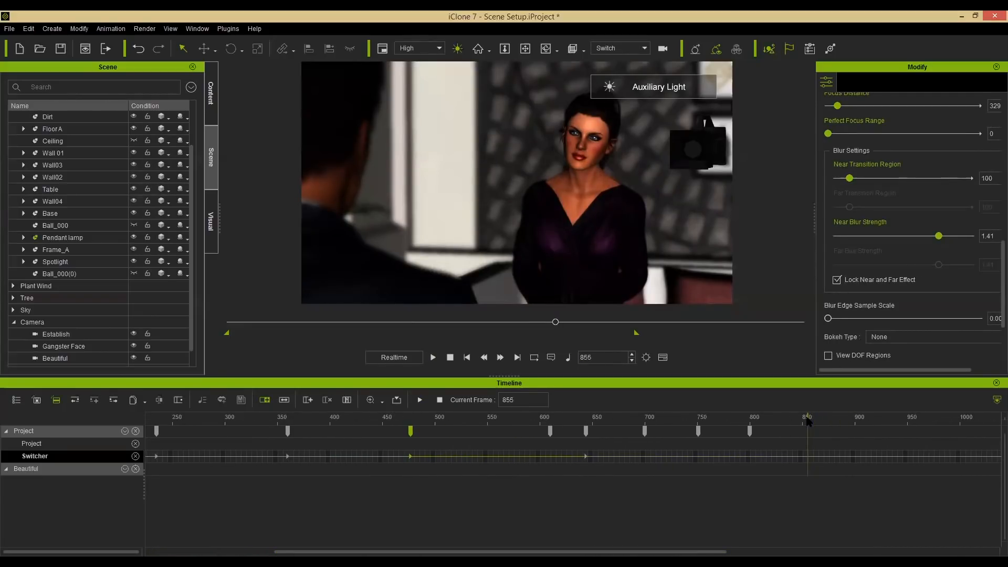
right_click(808, 458)
mouse_move(890, 519)
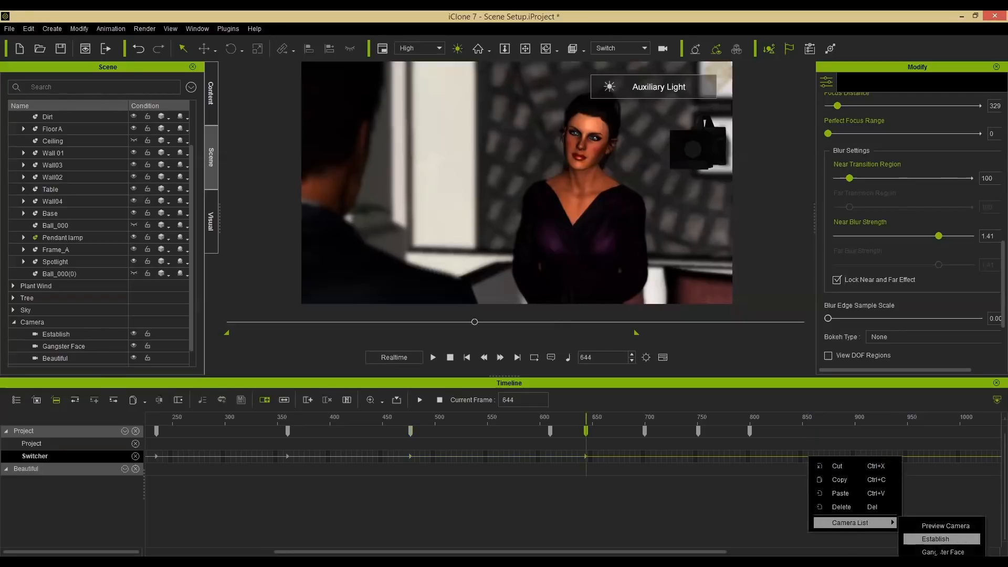
left_click(939, 551)
Play back the whole switched camera sequence from the start to review the cuts.
key("space")
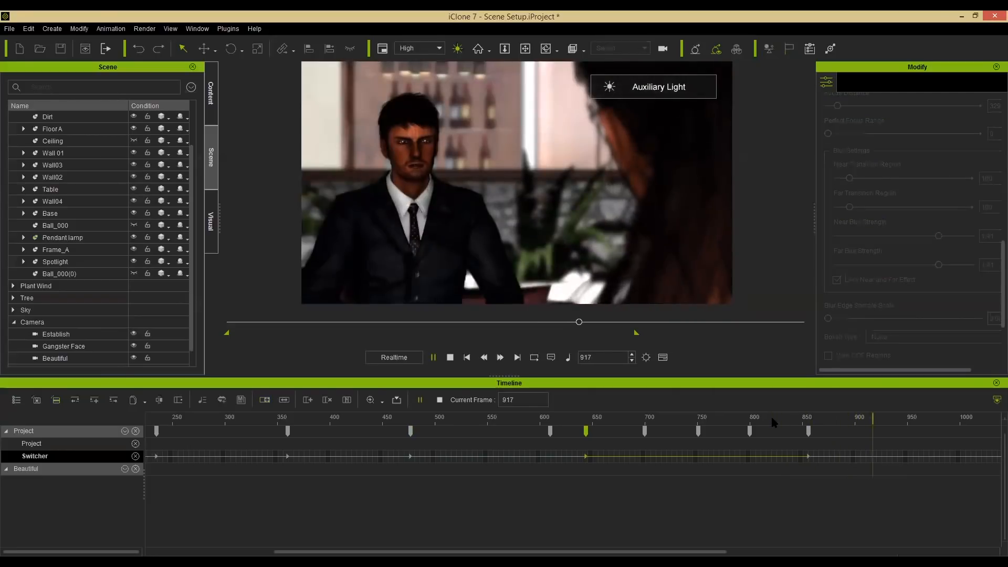
key("space")
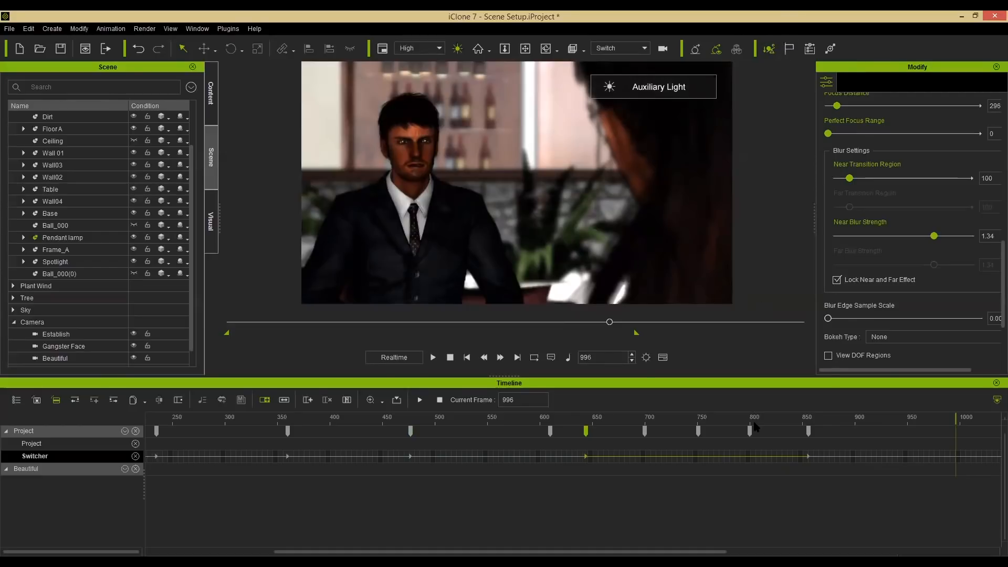
left_click(734, 416)
key("space")
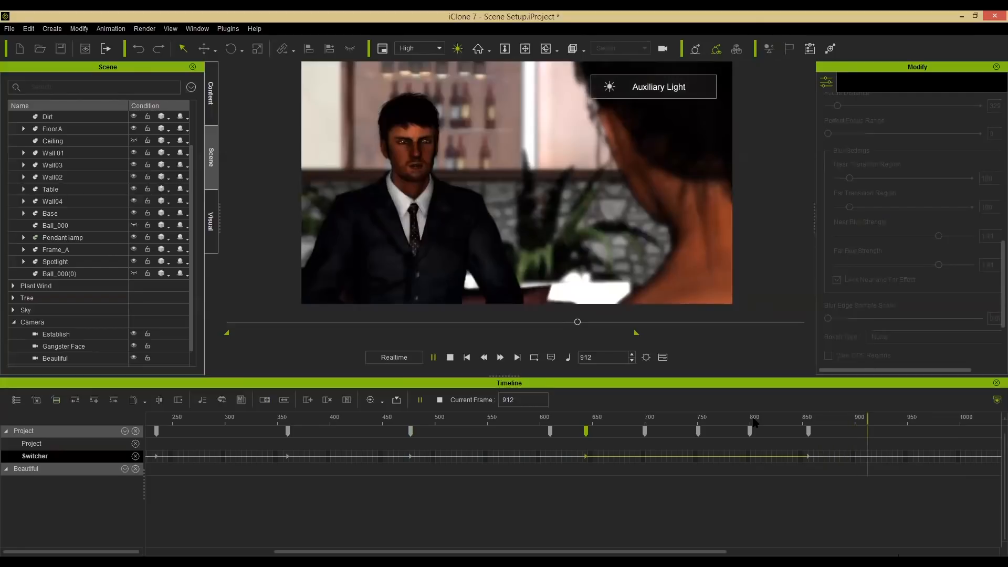
key("space")
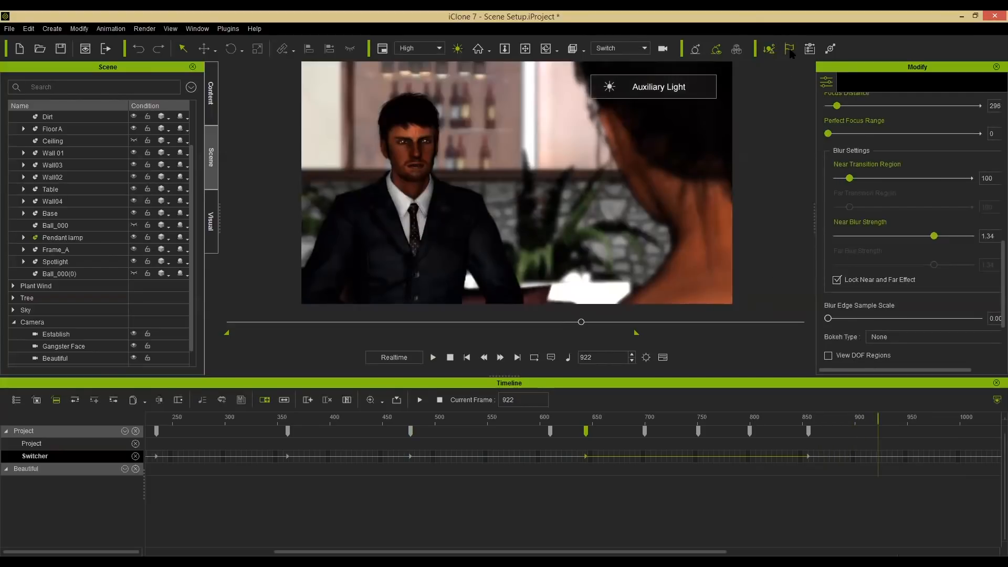
left_click(450, 357)
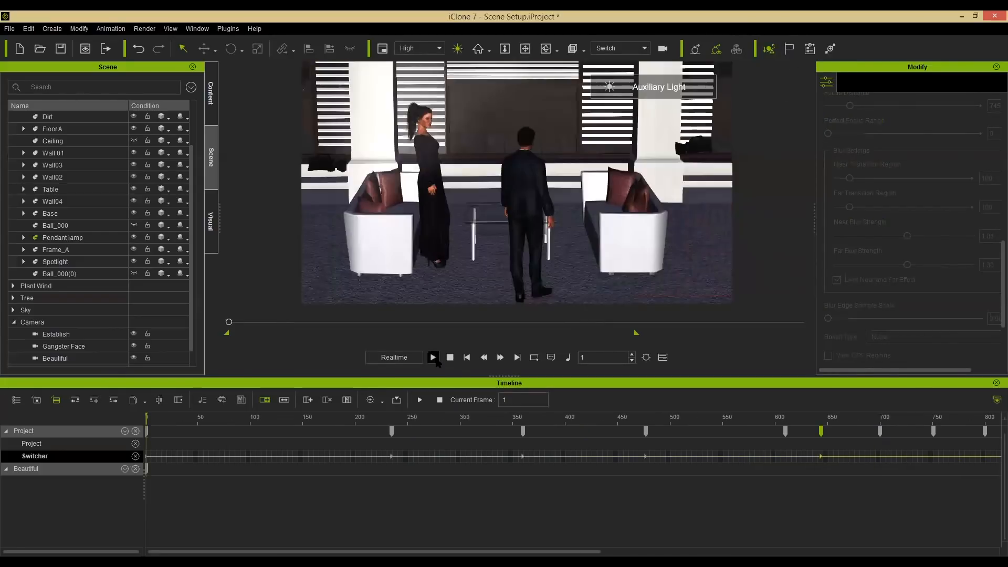
left_click(433, 357)
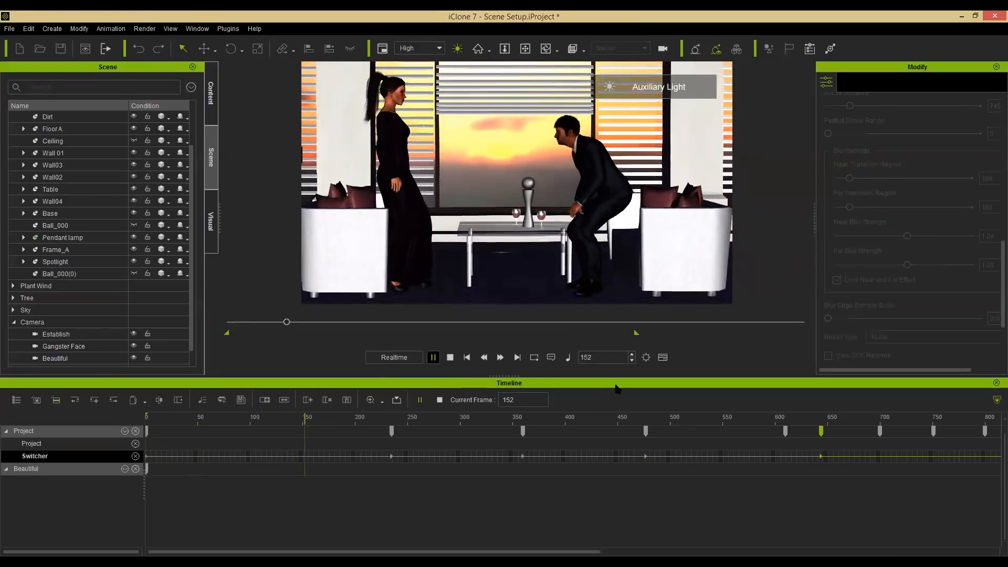
left_click(450, 357)
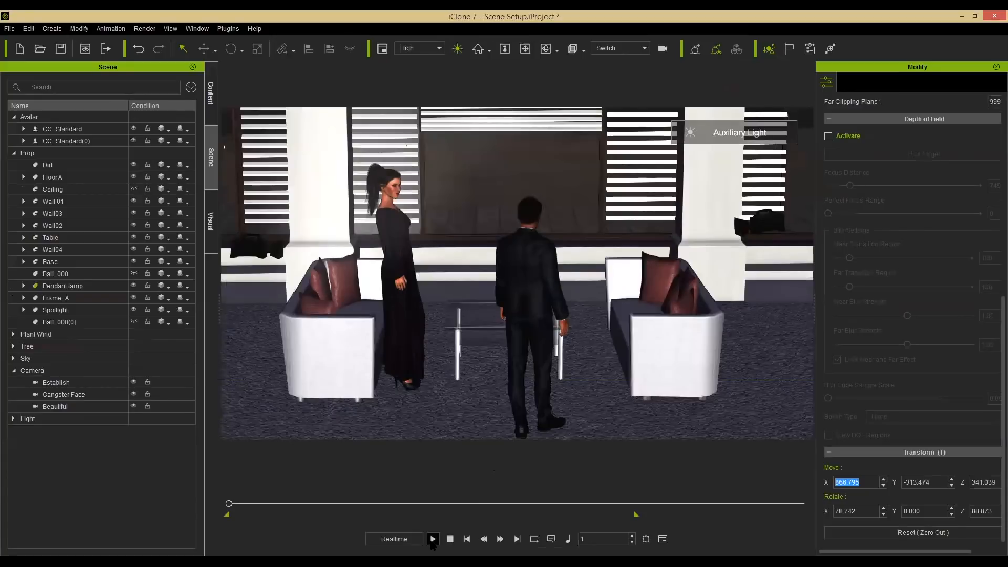
left_click(432, 539)
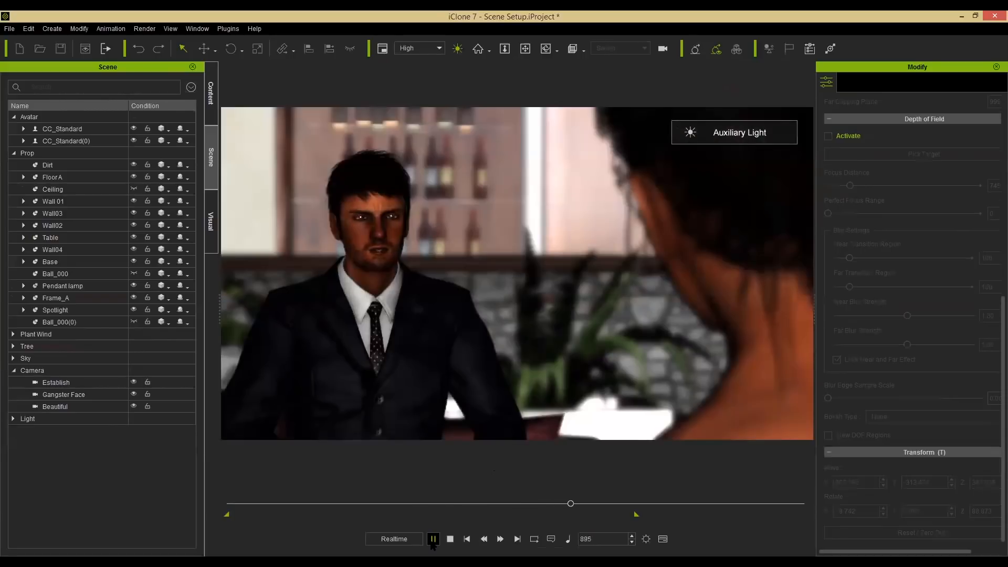
left_click(433, 539)
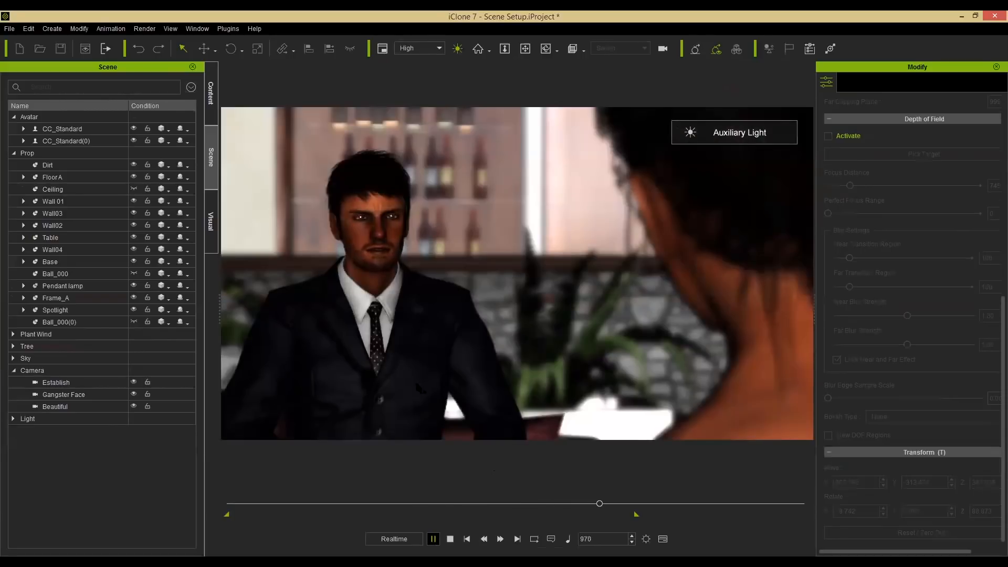
Select the man's avatar and show its animation tracks in the timeline.
left_click(383, 264)
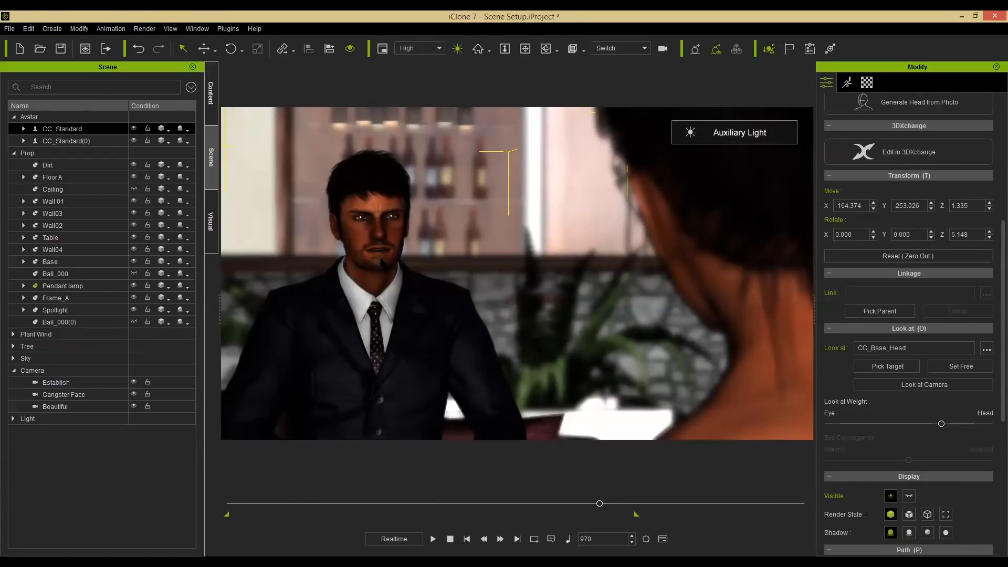
key("F3")
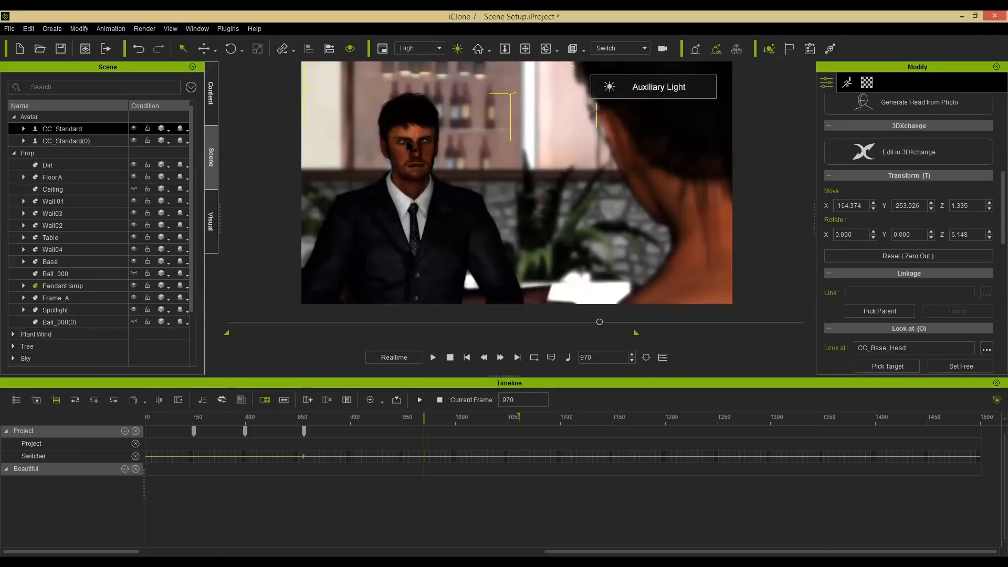
left_click(409, 145)
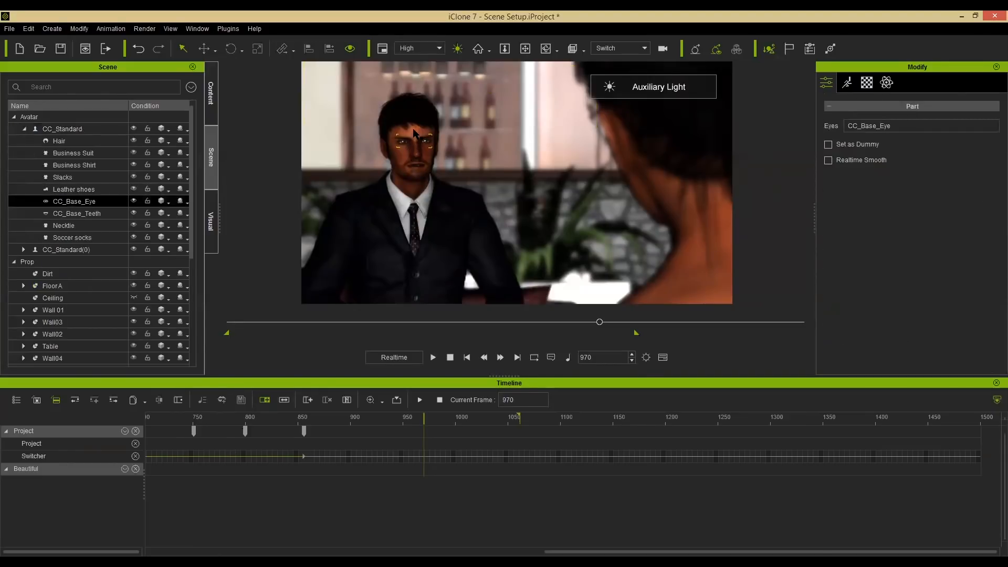
left_click(413, 136)
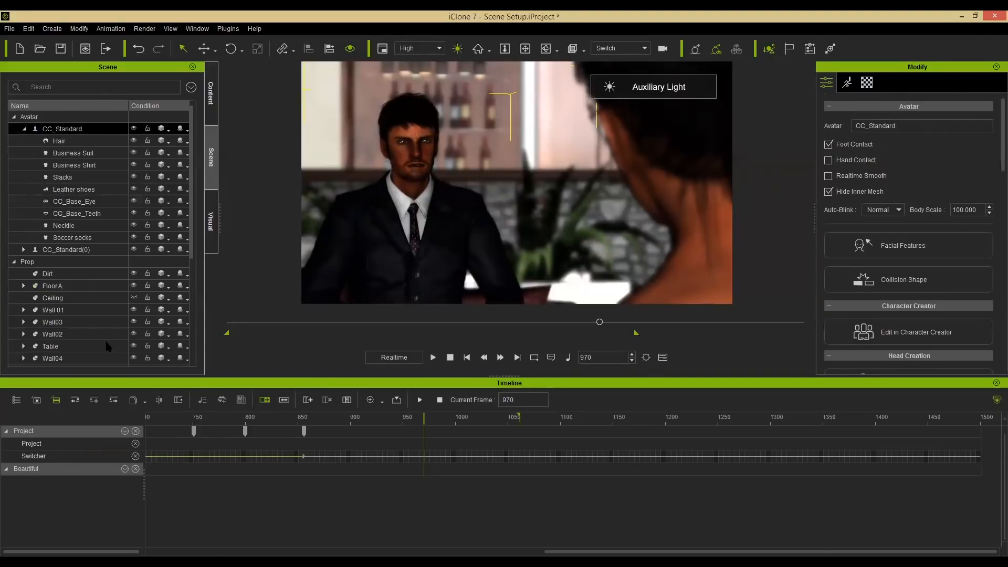
left_click(36, 399)
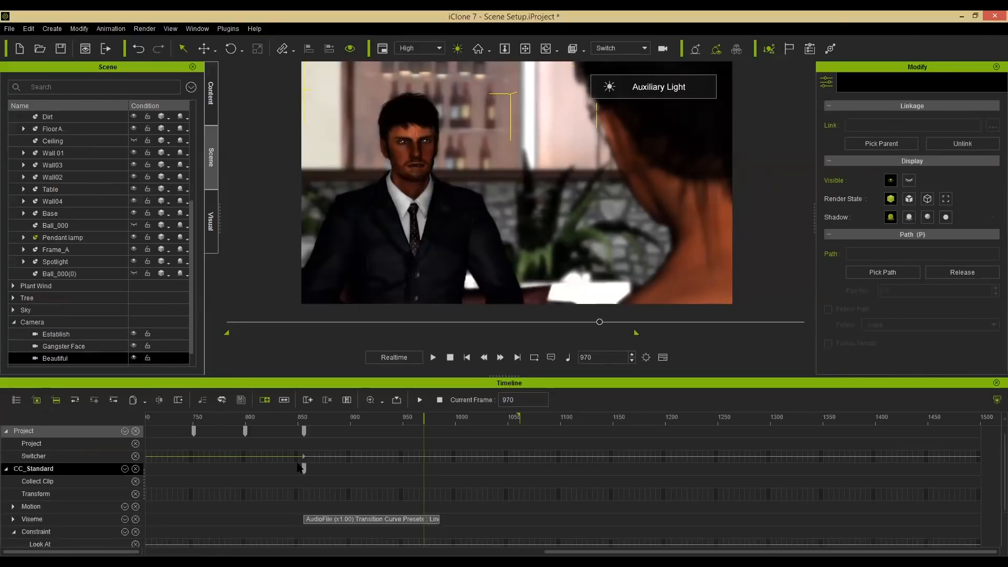
Zoom out the timeline and play the opening frames to review the man's entrance.
left_click_drag(751, 551, 208, 412)
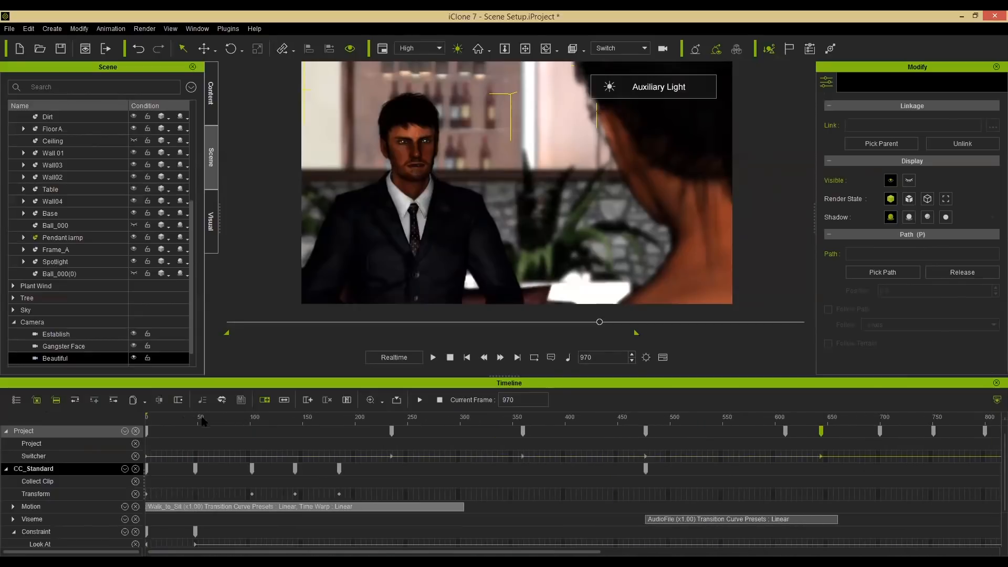
left_click(257, 416)
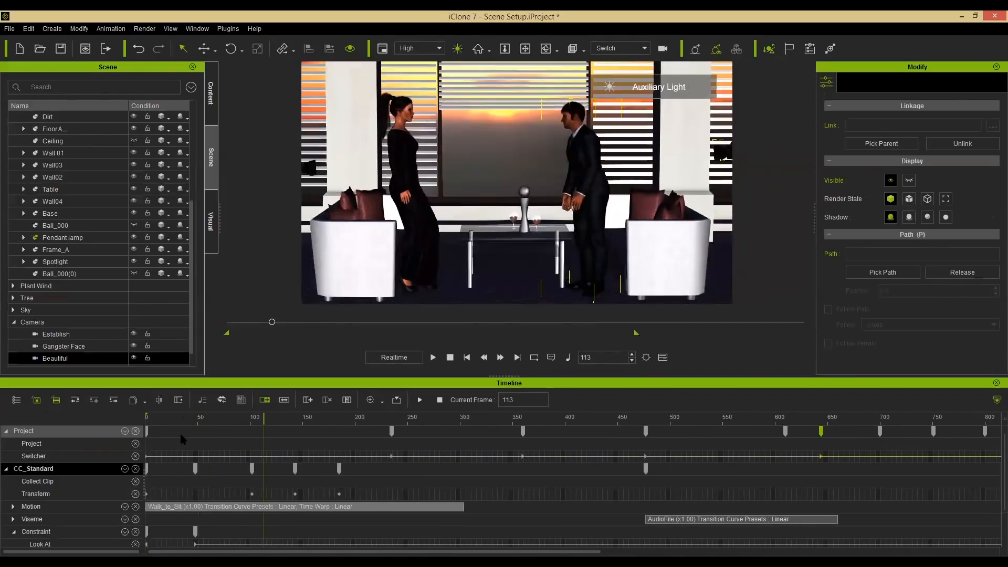
left_click(181, 435)
key("space")
key("space")
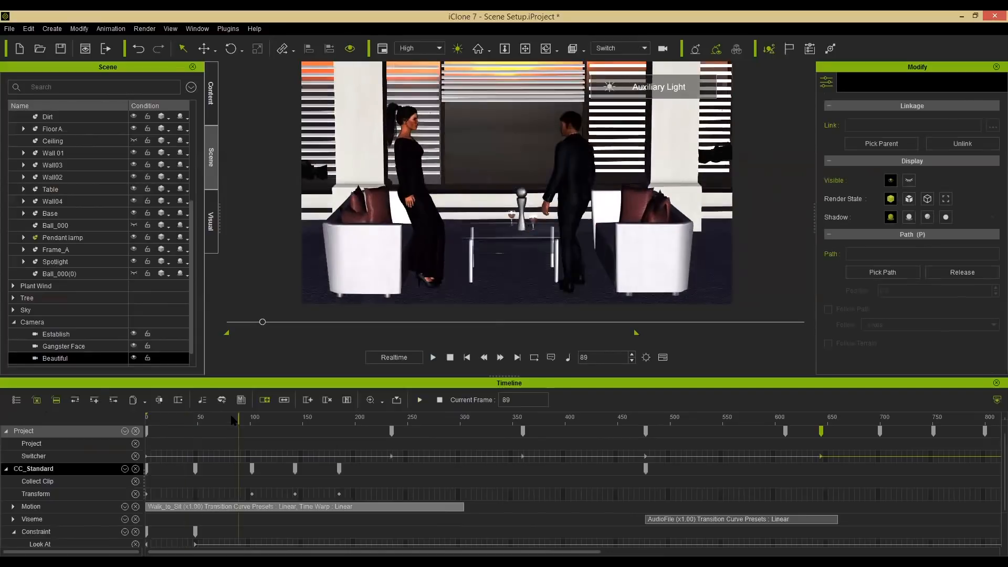
left_click(210, 417)
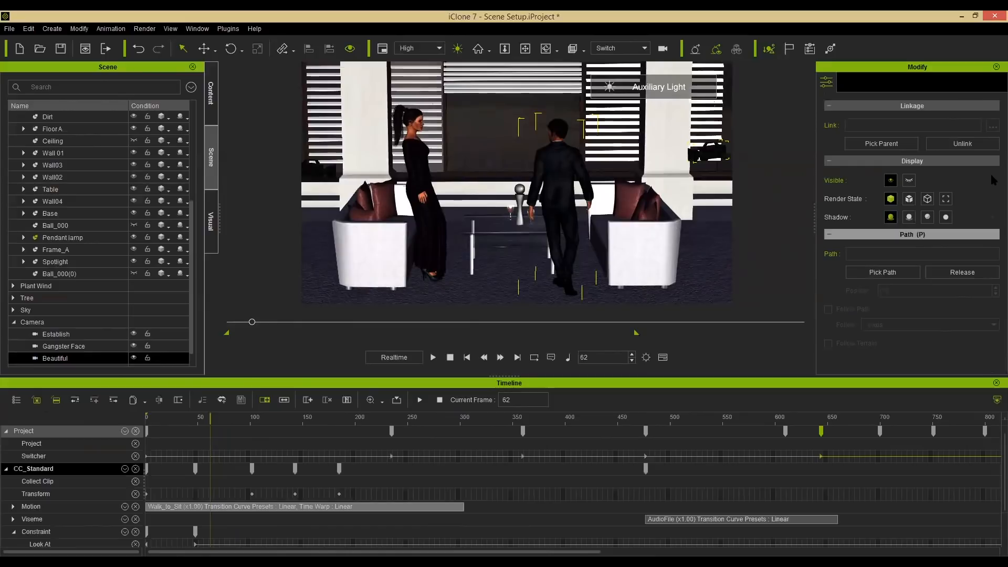
Create a lip-sync script for the man from an audio file starting at frame 62.
left_click(772, 273)
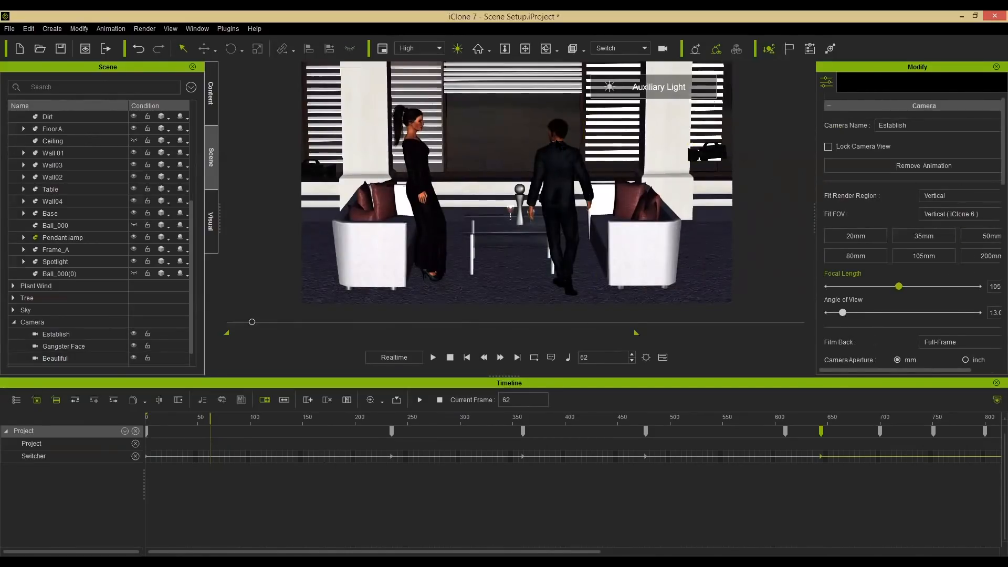
left_click(573, 158)
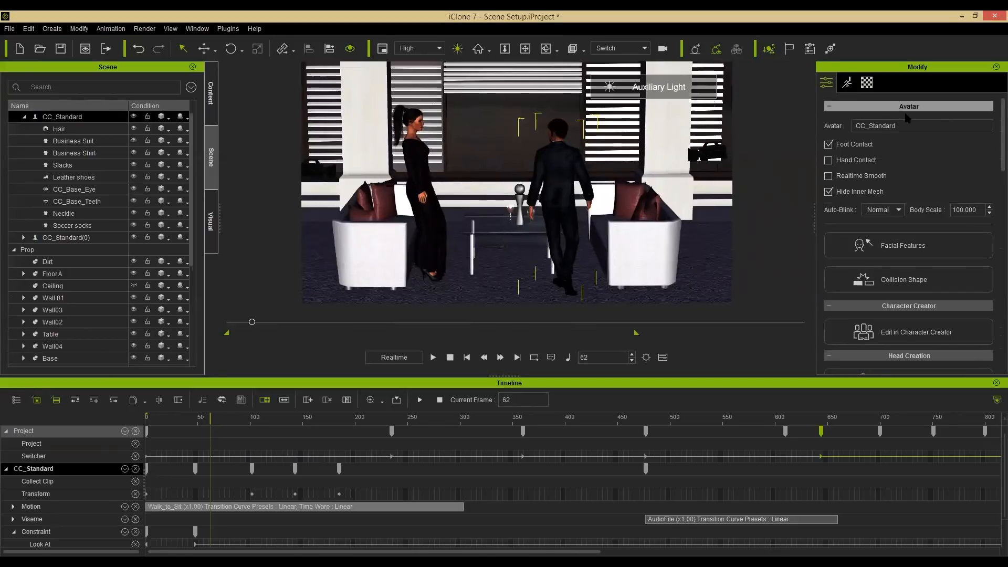
left_click(846, 83)
scroll(927, 166, "down", 5)
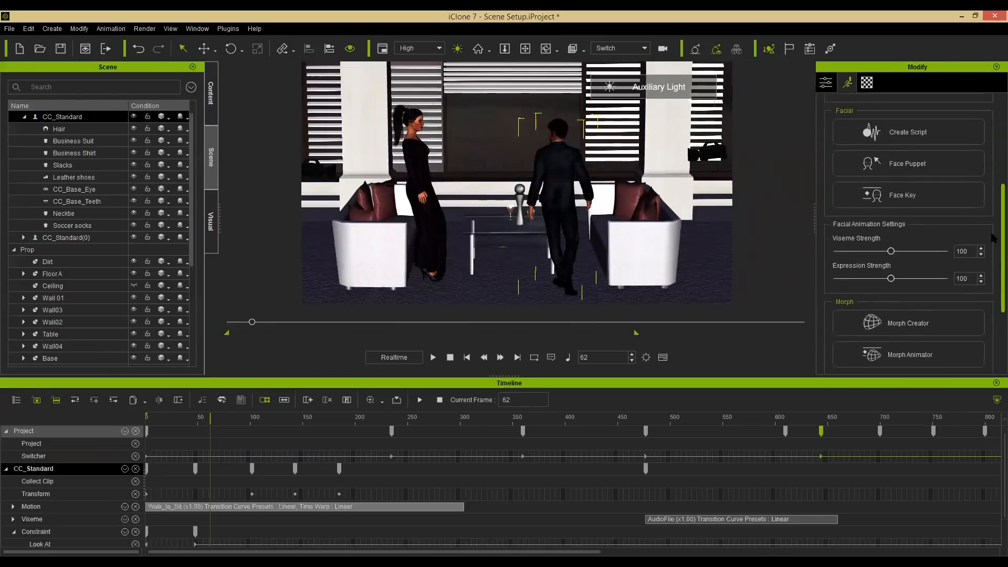
left_click(927, 166)
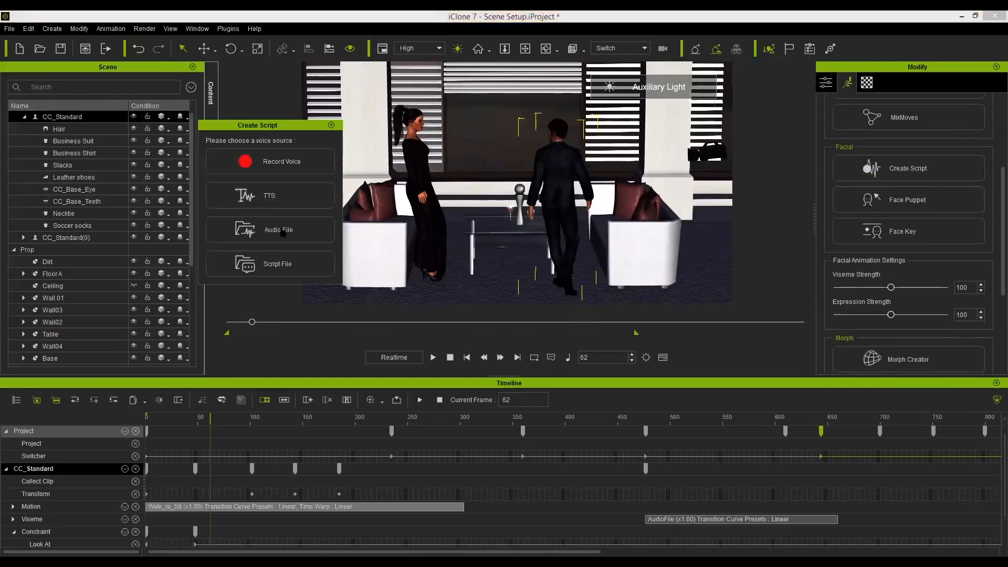
left_click(282, 232)
left_click(105, 98)
double_click(106, 97)
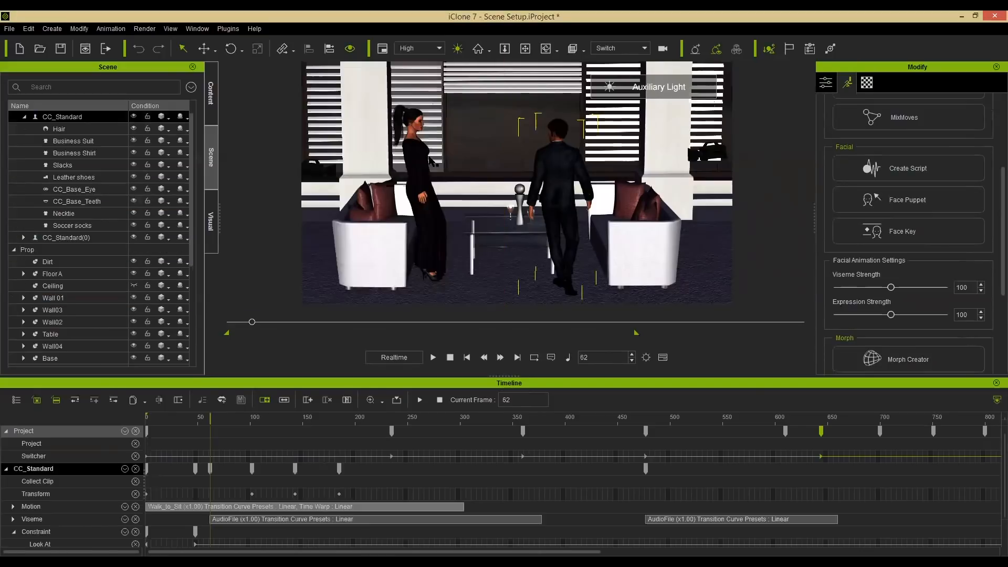
Select the woman and delete the first audio clip on her Viseme track.
left_click(423, 171)
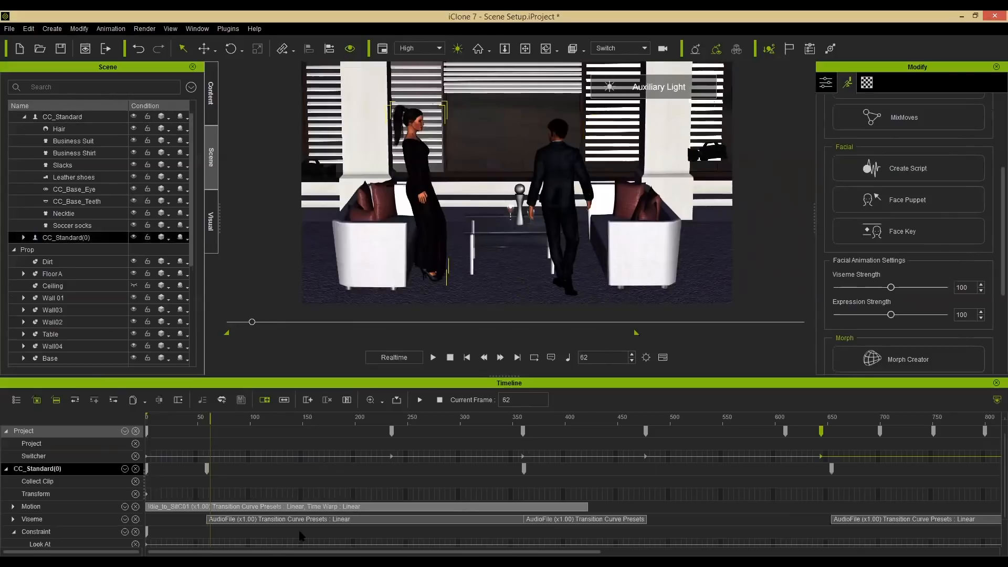
left_click(322, 520)
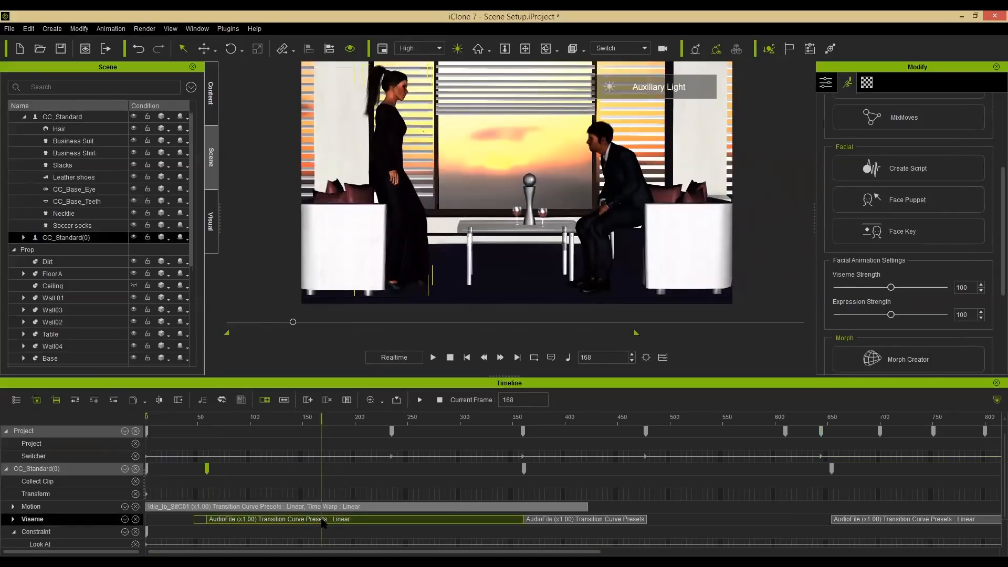
key("Delete")
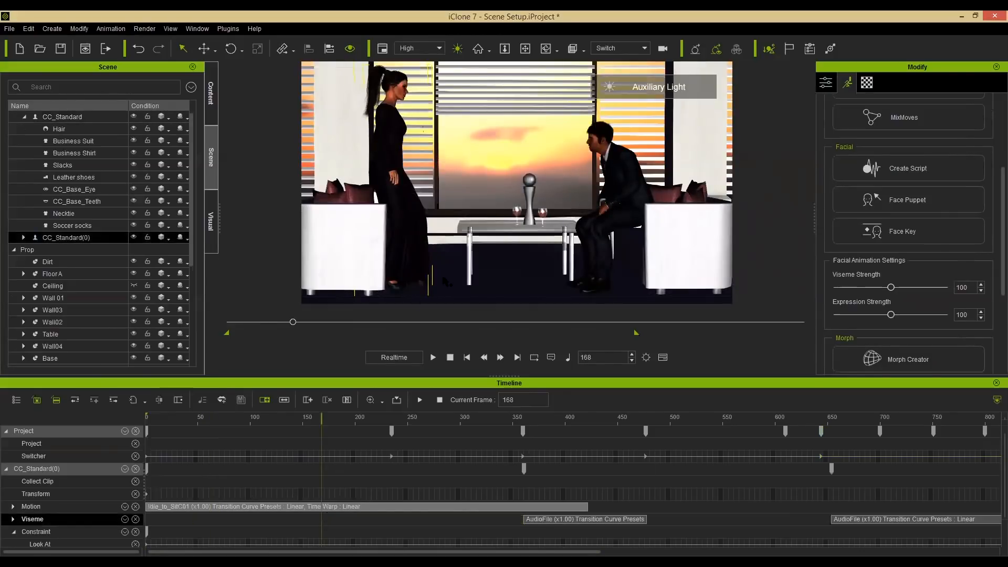
Play the scene from the start and stop around frame 256 to review the dialogue.
left_click(450, 359)
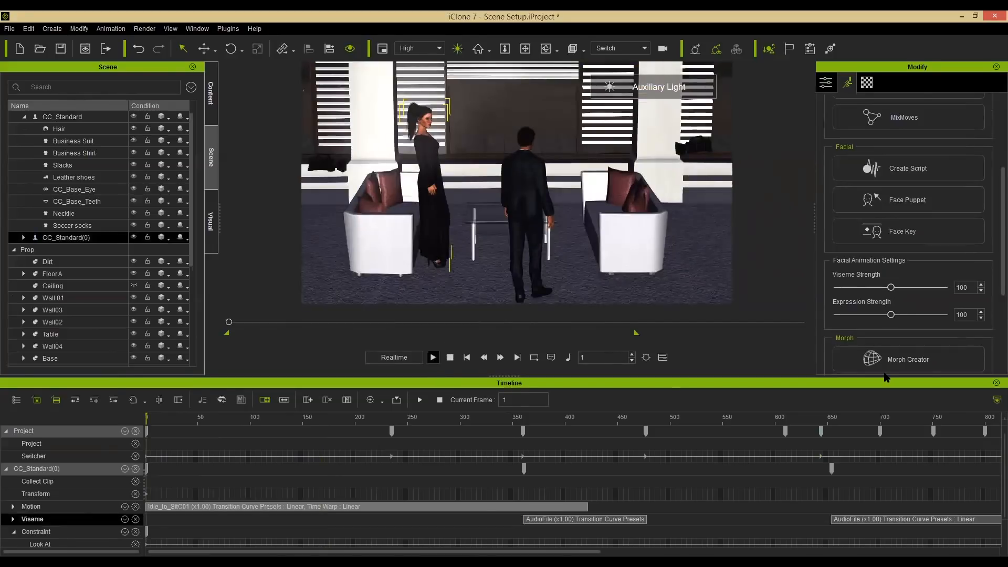
left_click(996, 382)
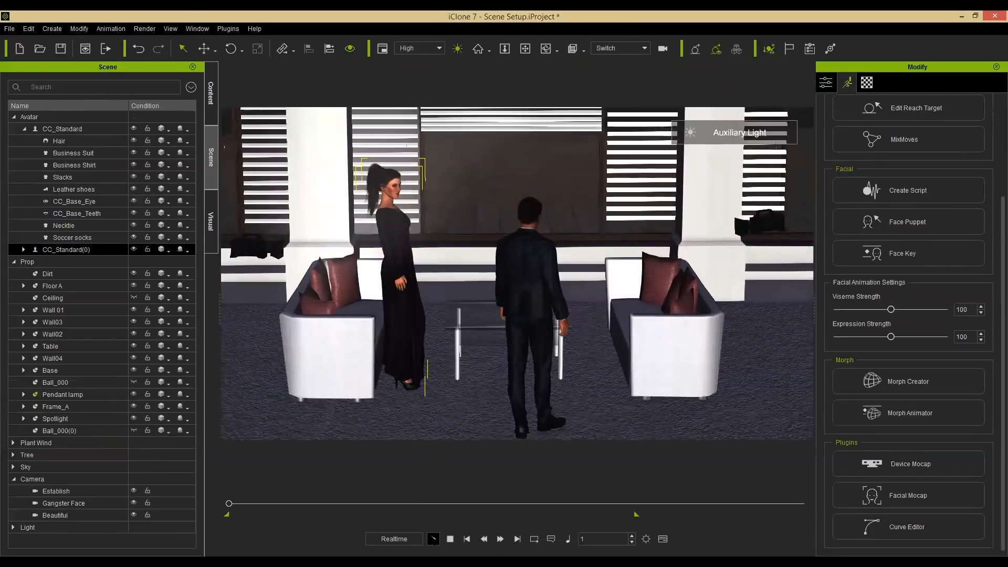
left_click(433, 538)
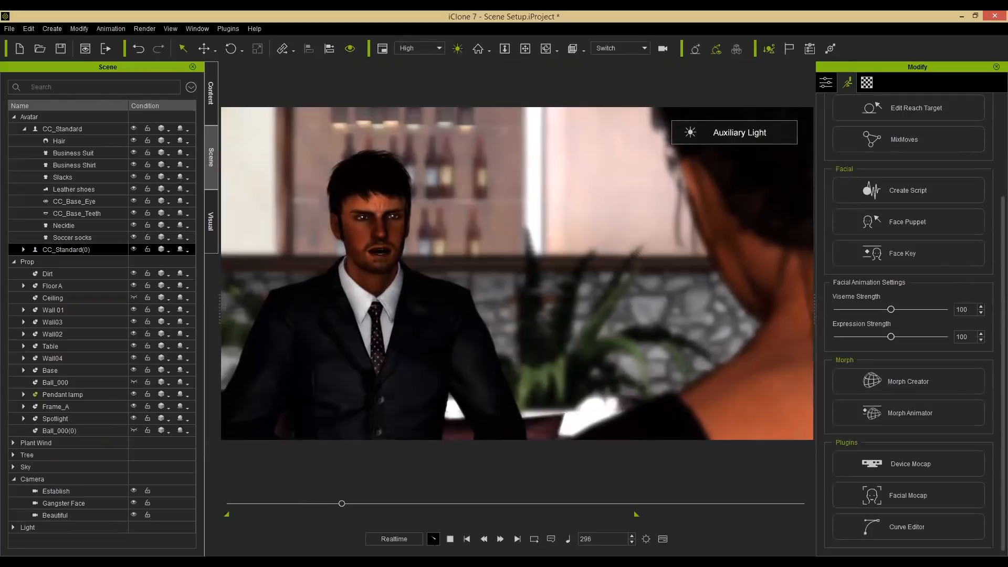
left_click(430, 535)
left_click(430, 536)
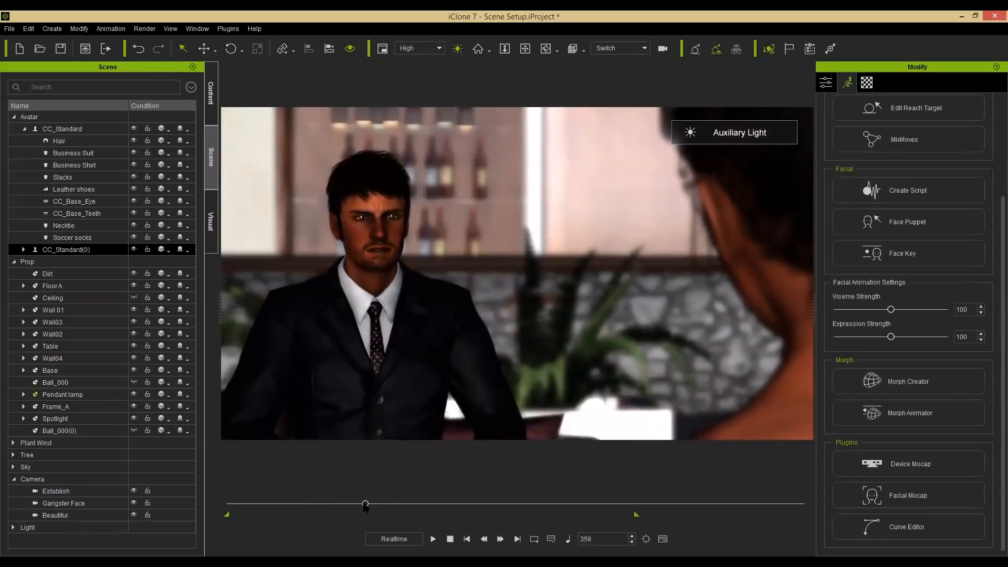
left_click_drag(355, 508, 333, 509)
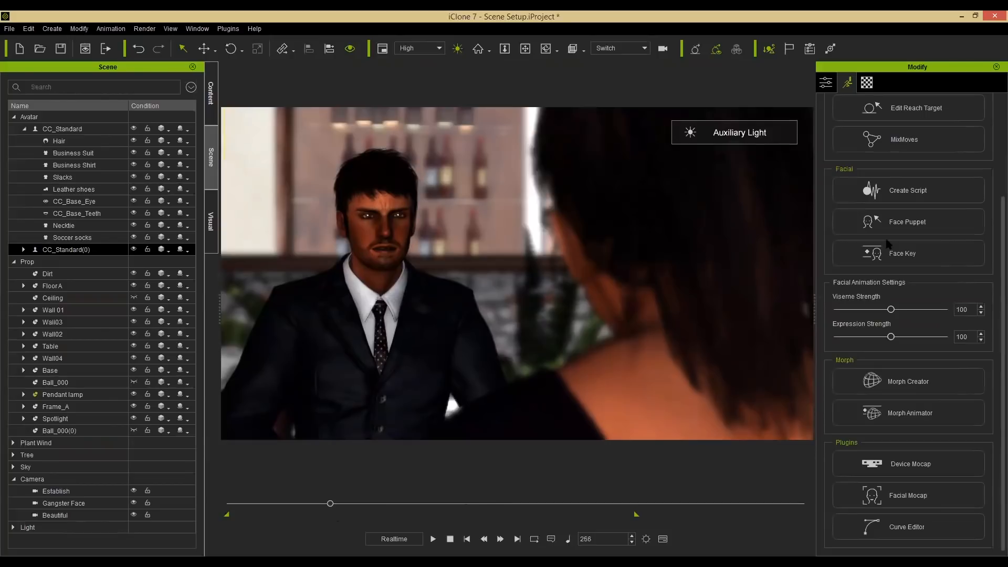
Open Face Key and add a default facial key for the woman at frame 243.
left_click(903, 221)
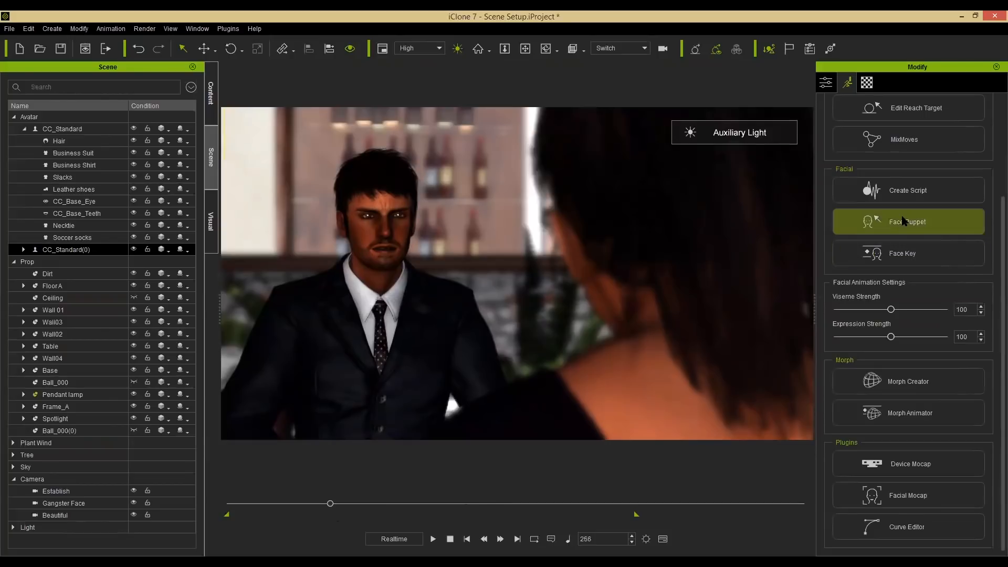
left_click(913, 254)
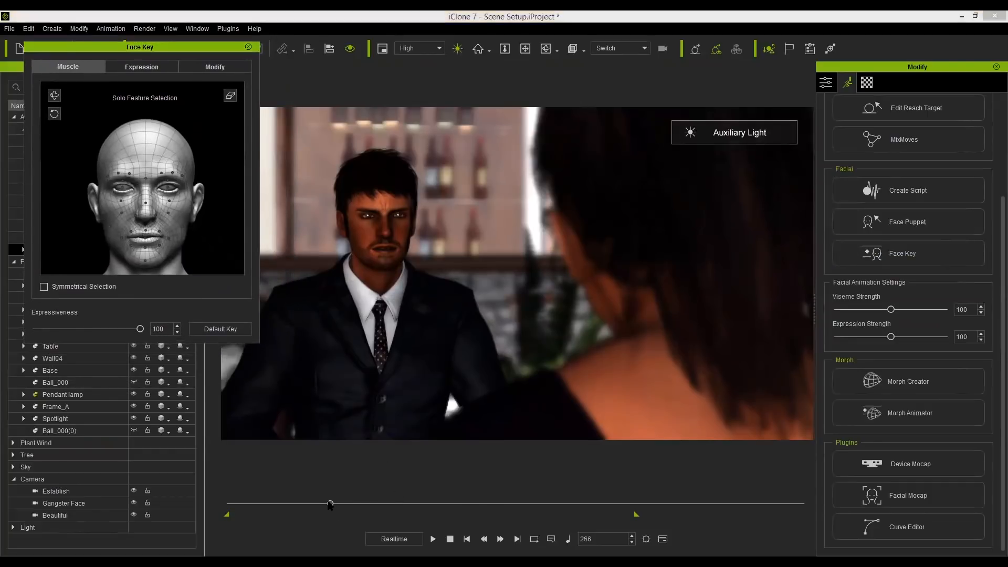
mouse_move(324, 506)
left_mouse_down()
mouse_move(313, 505)
mouse_move(323, 505)
left_mouse_up()
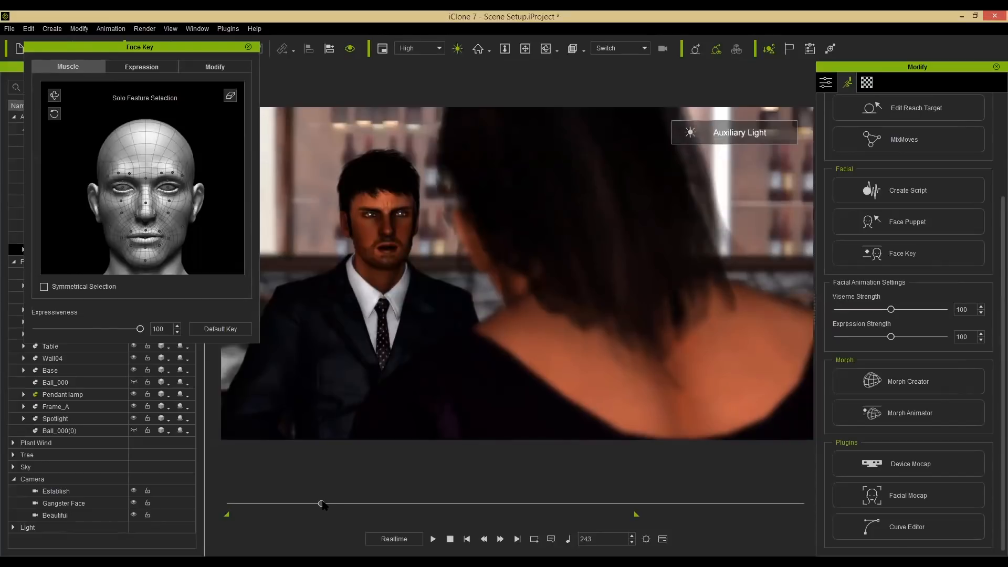
left_click(225, 329)
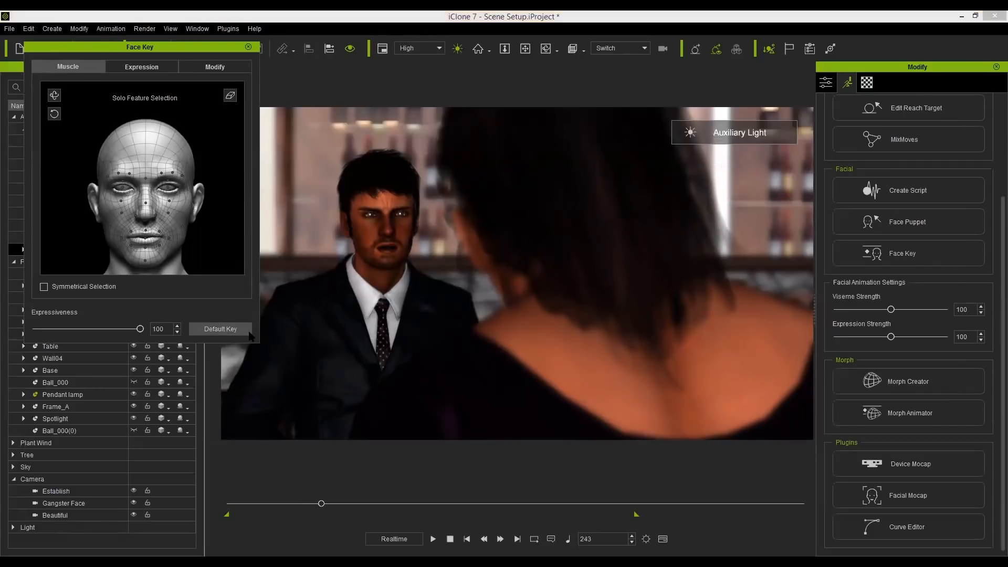
Hide the woman's Constraint and Motion tracks and show her Expression track in the timeline.
key("F3")
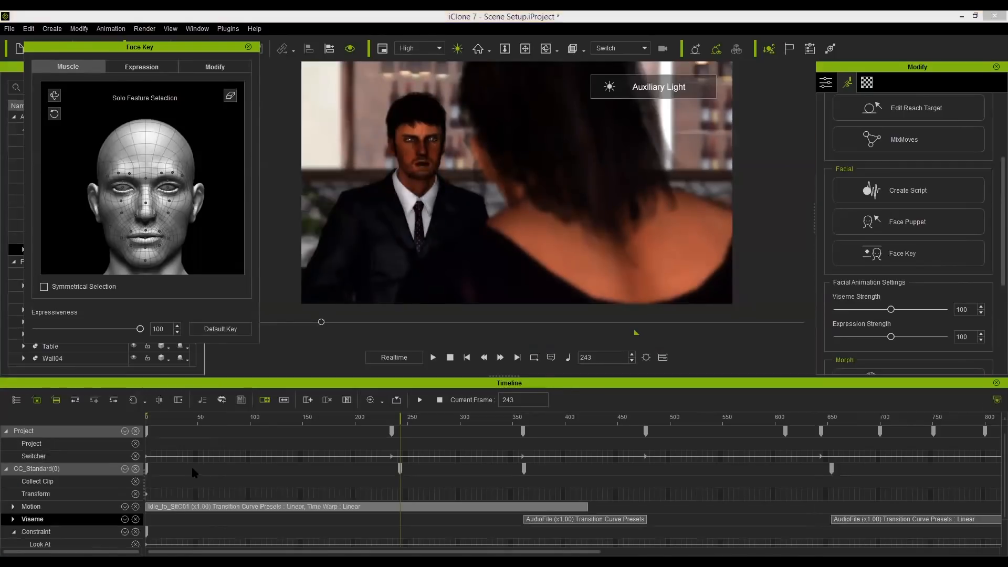
scroll(222, 510, "down", 2)
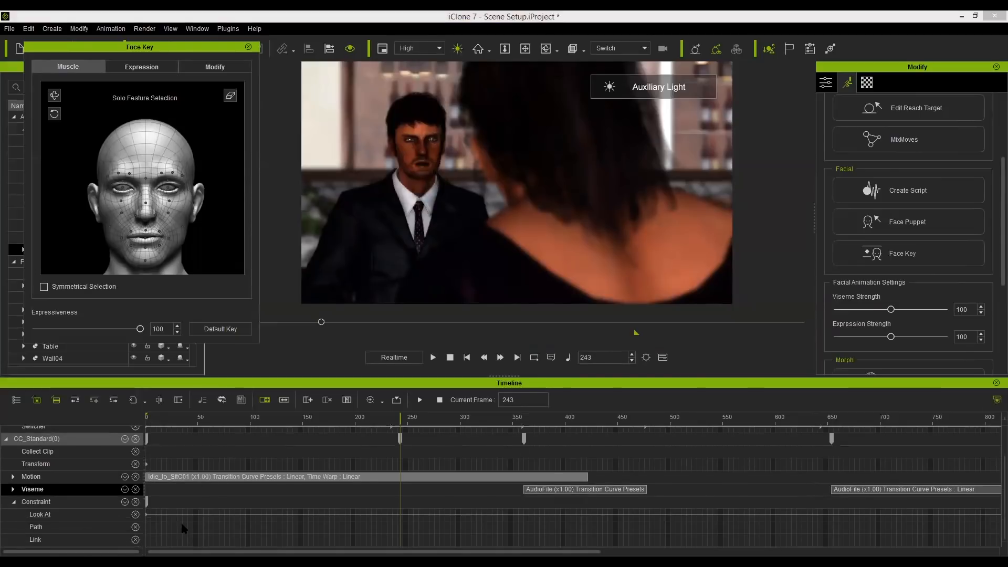
left_click(135, 502)
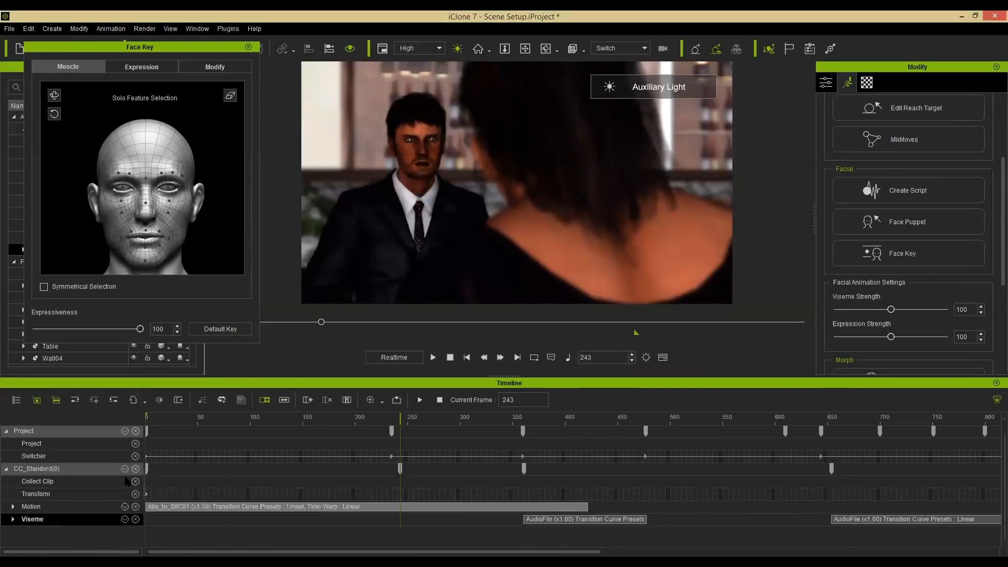
left_click(136, 507)
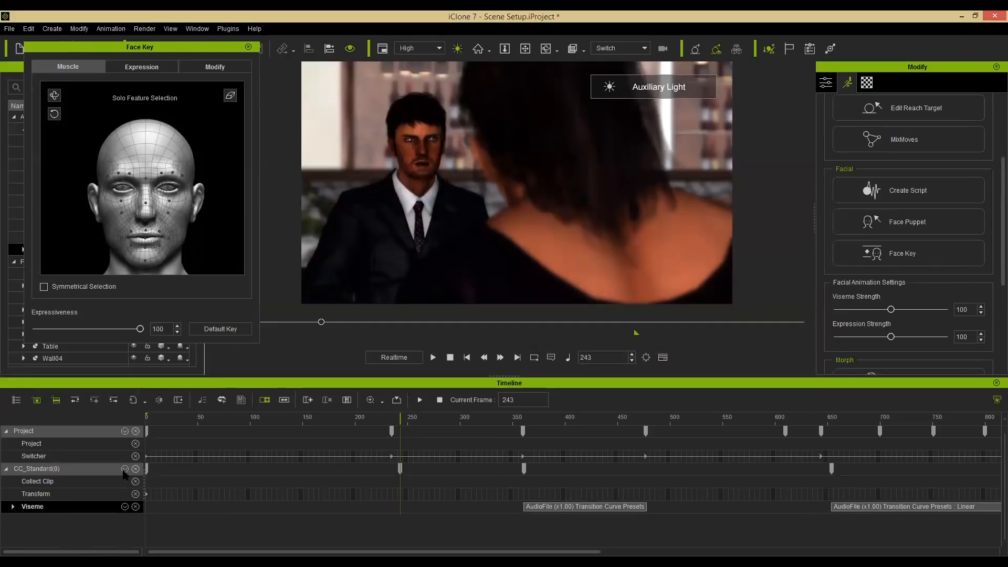
left_click(124, 468)
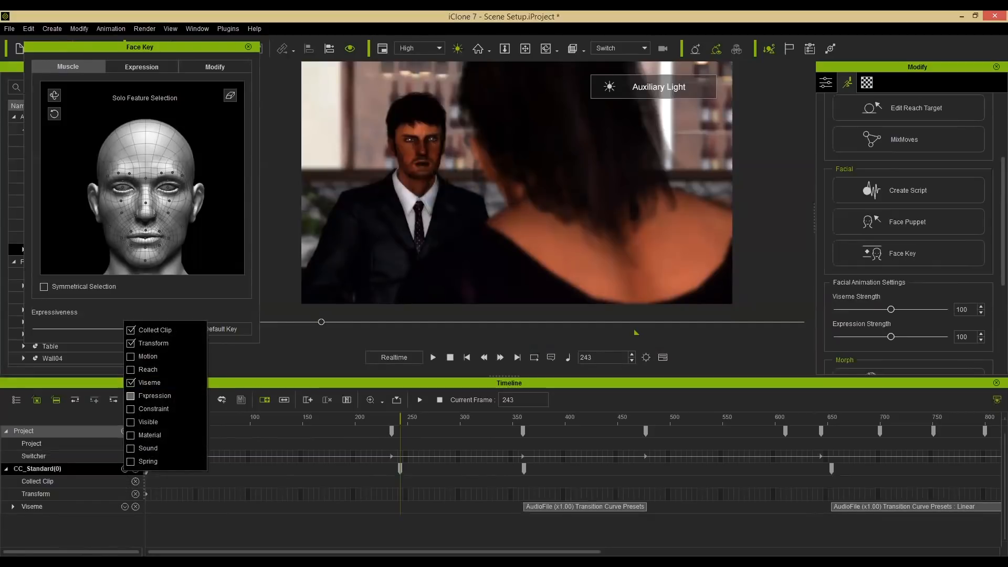
left_click(131, 396)
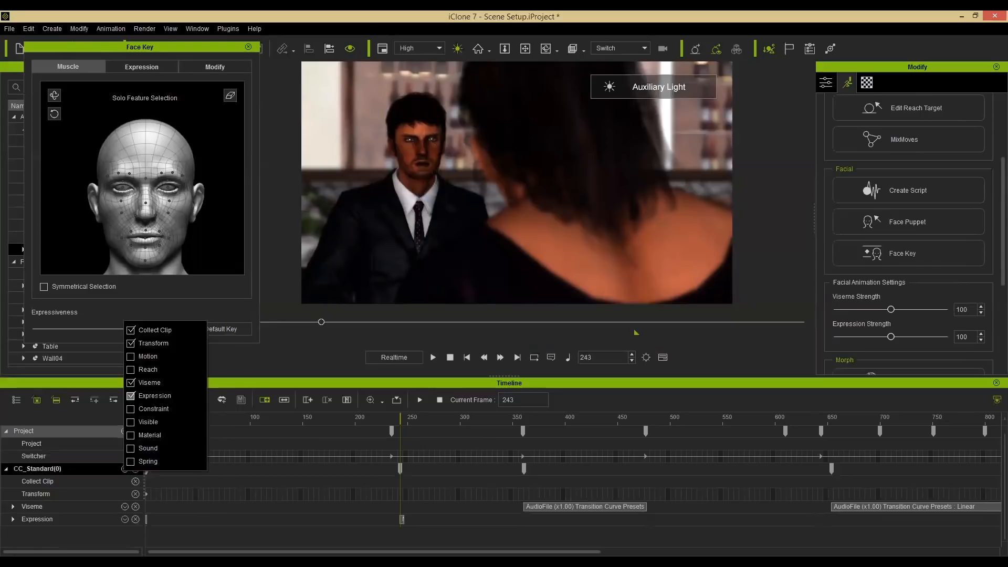
left_click(255, 384)
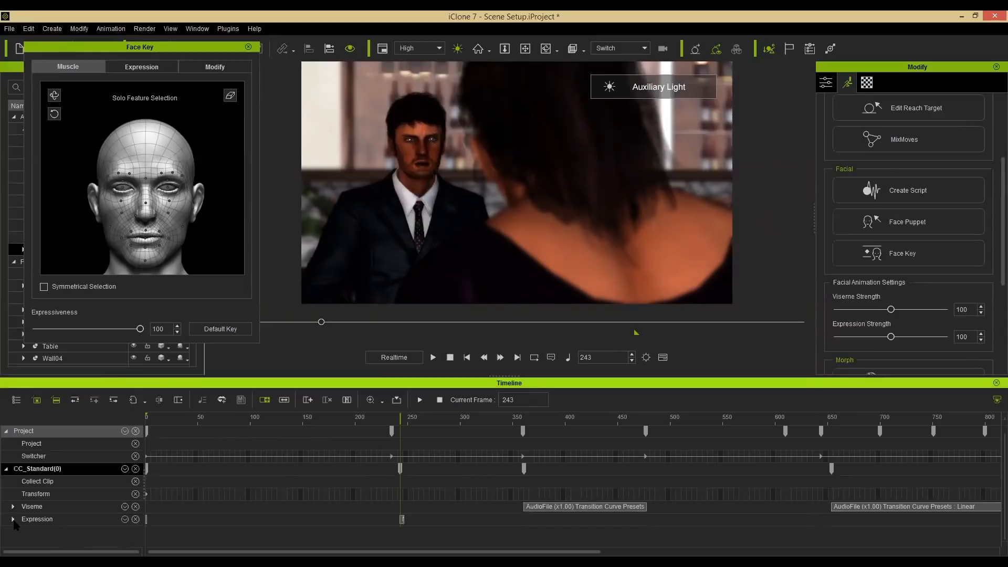
Expand the woman's Expression track and move the playhead to frame 232.
left_click(13, 519)
scroll(342, 512, "down", 1)
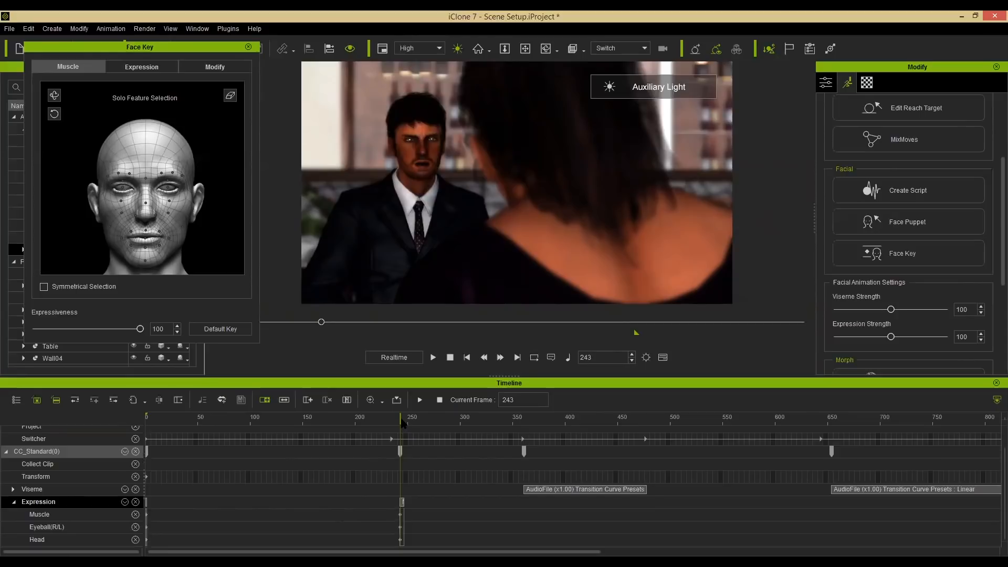
mouse_move(407, 422)
left_mouse_down()
mouse_move(416, 421)
mouse_move(390, 424)
left_mouse_up()
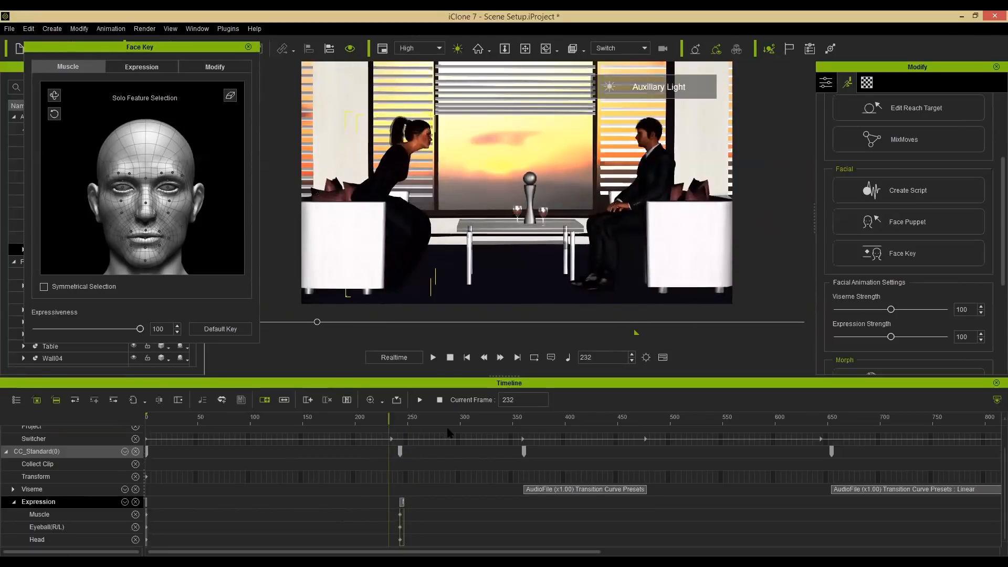
At frame 275, add an Angry_1 expression key for the woman from the 03-Angry expression style.
left_click(378, 421)
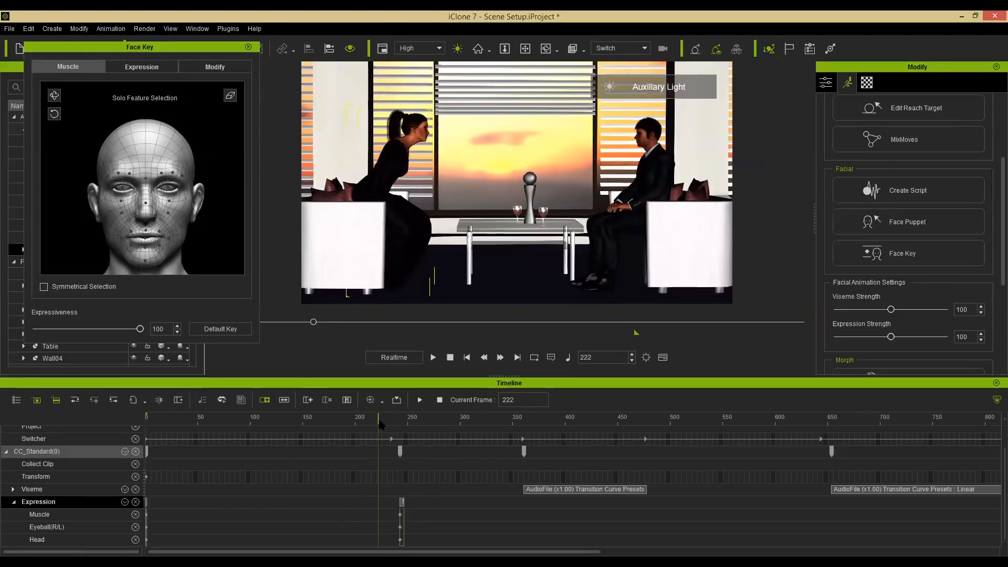
left_click_drag(380, 421, 441, 418)
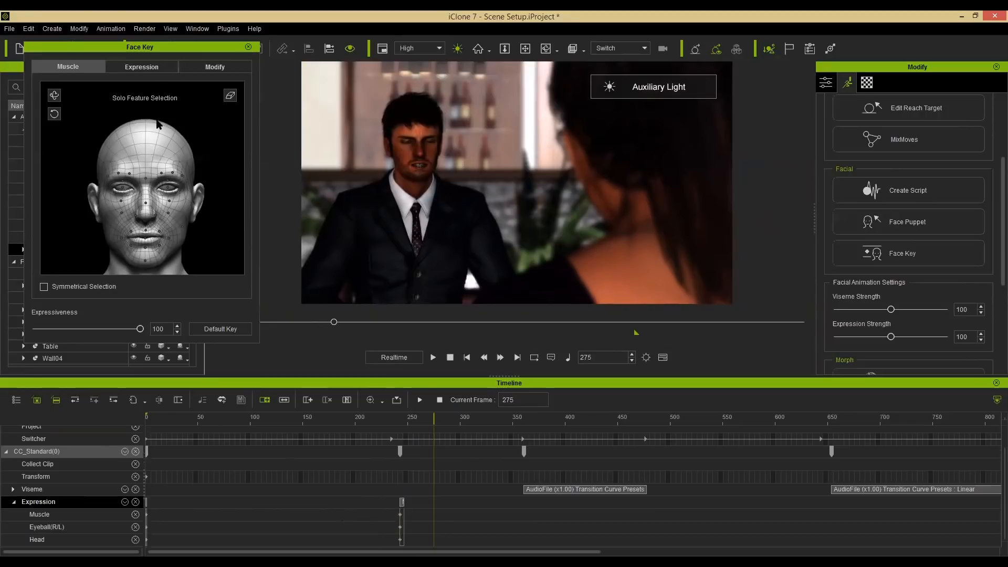
left_click(142, 67)
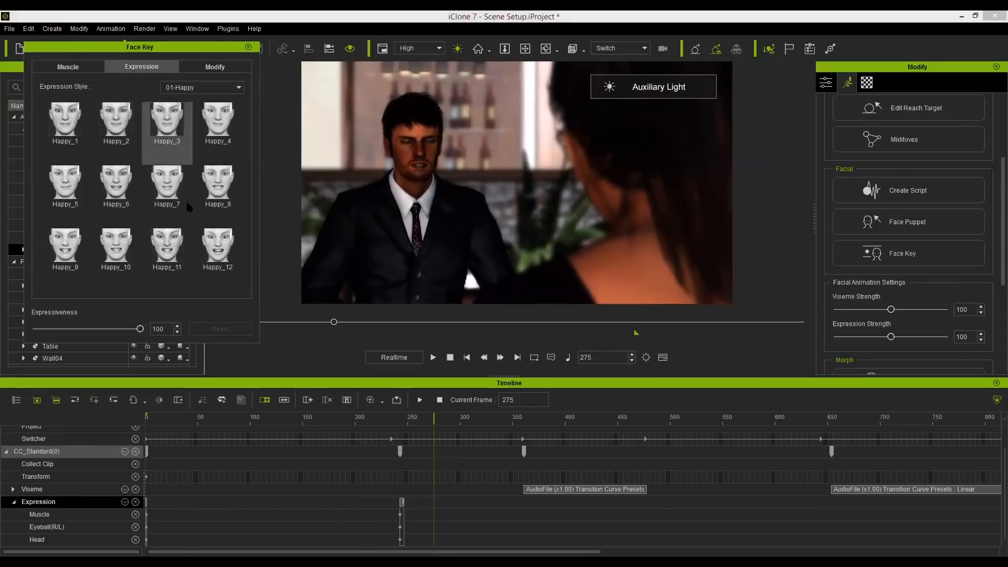
left_click(69, 130)
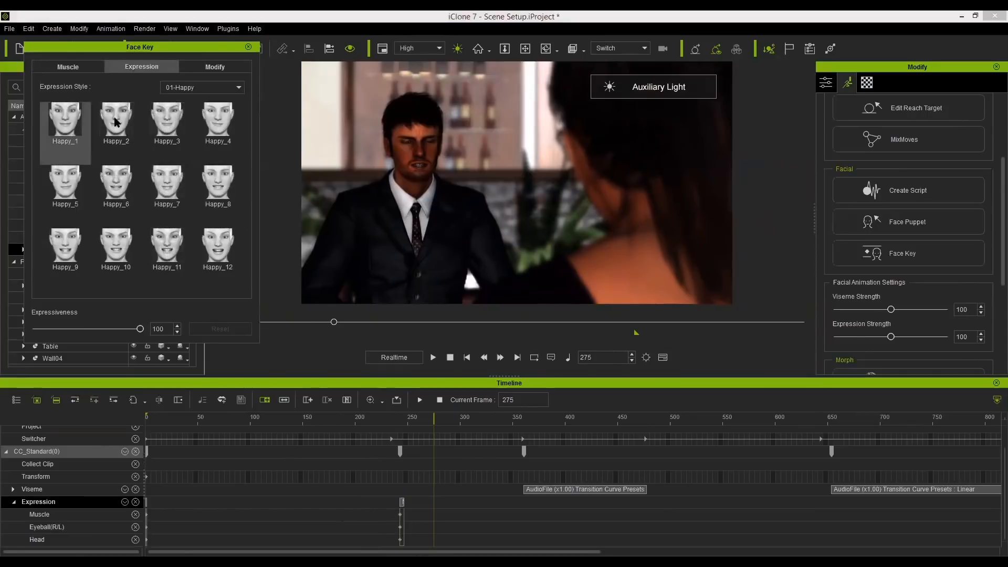
left_click(207, 88)
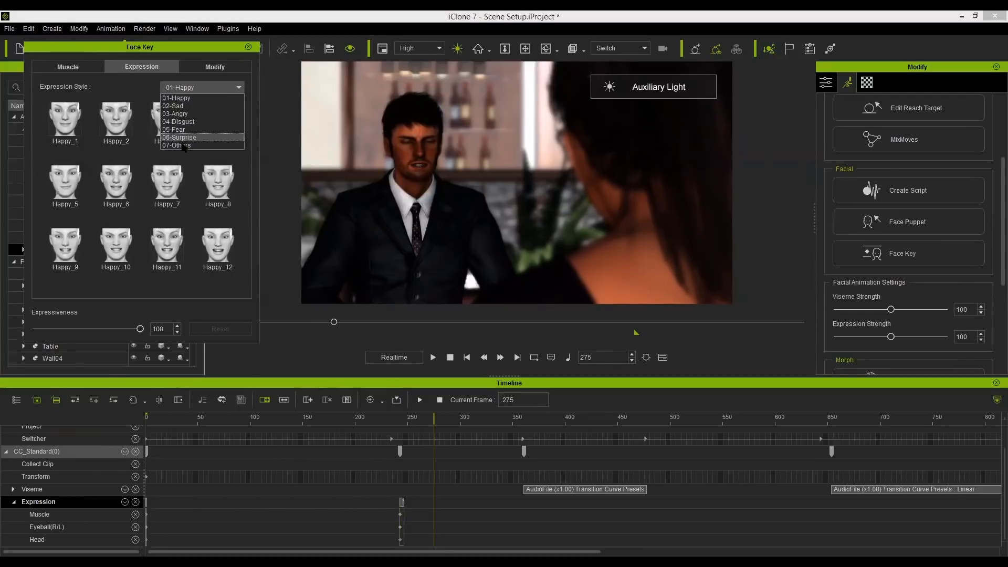
left_click(181, 114)
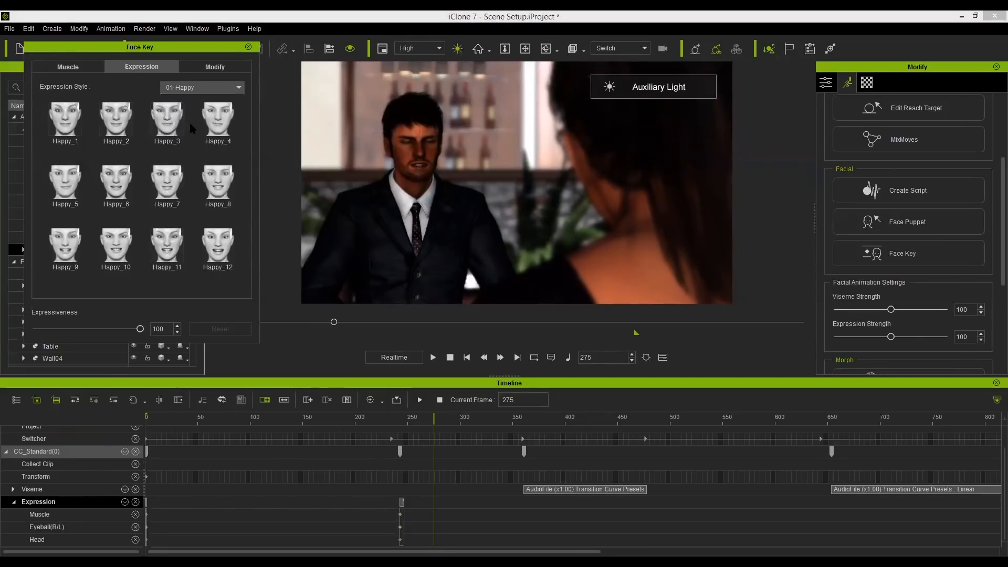
left_click(71, 120)
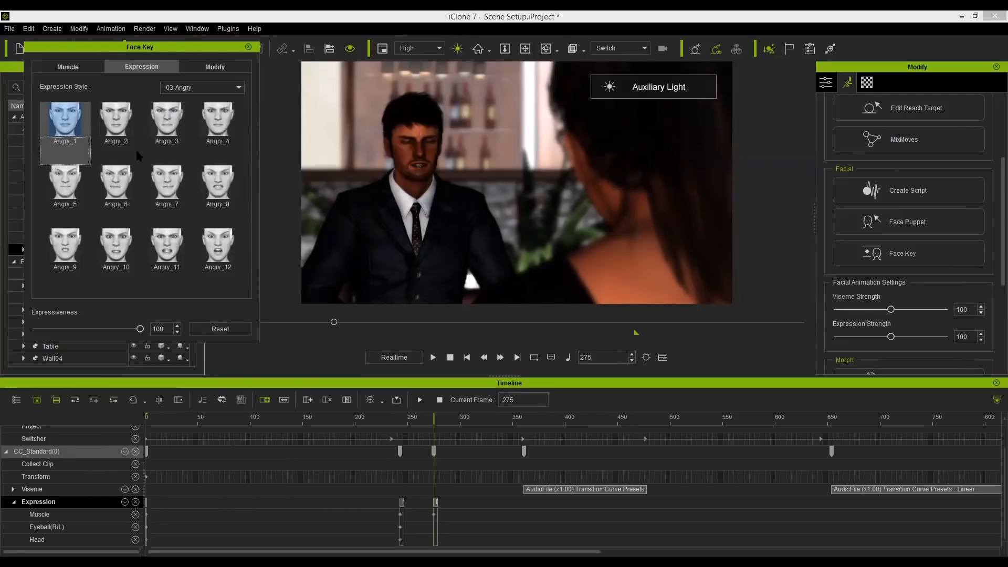
Select the woman's frame-275 key and change its expression to Angry_7.
left_click_drag(435, 424, 460, 424)
left_click(434, 453)
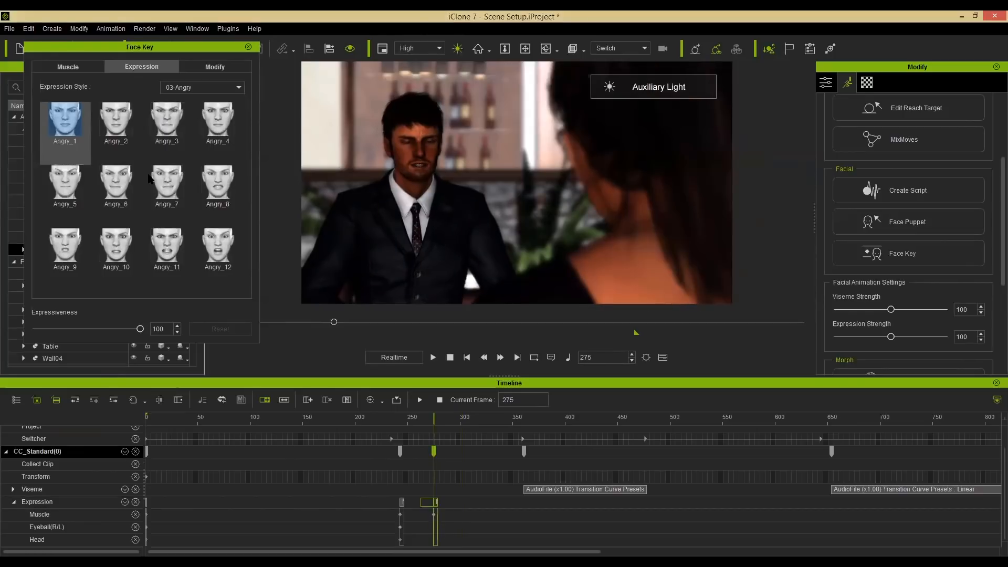
left_click(167, 182)
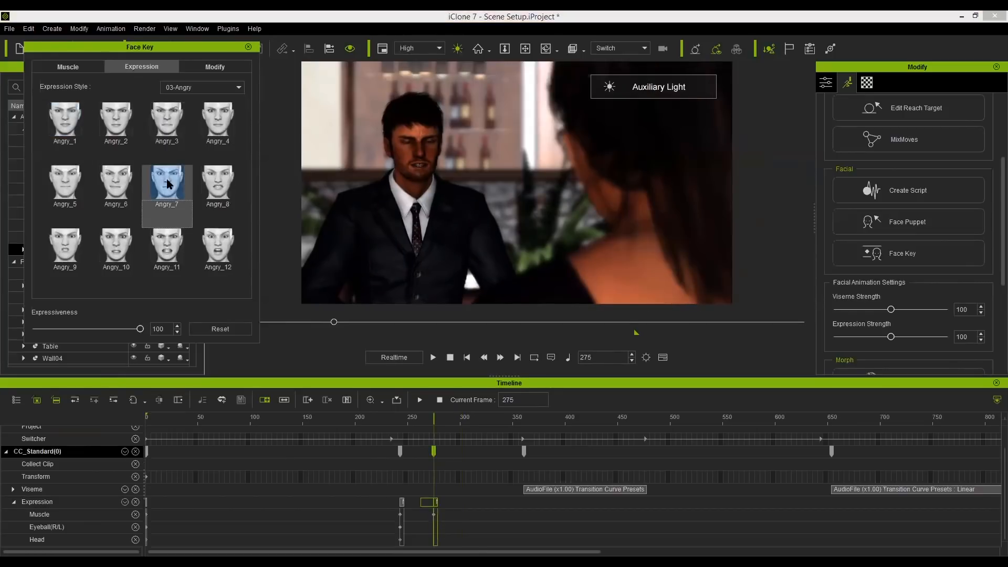
left_click(215, 185)
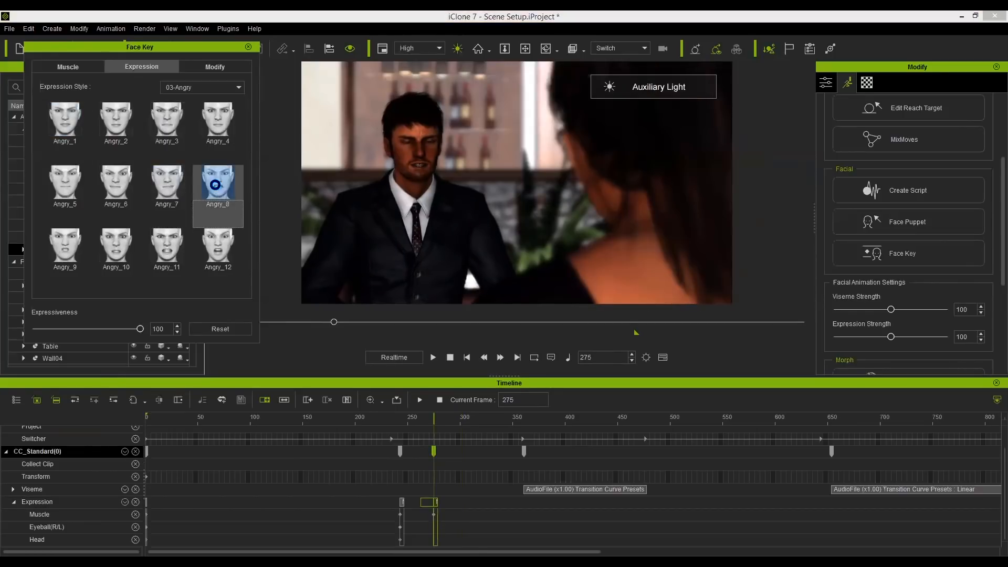
left_click(172, 188)
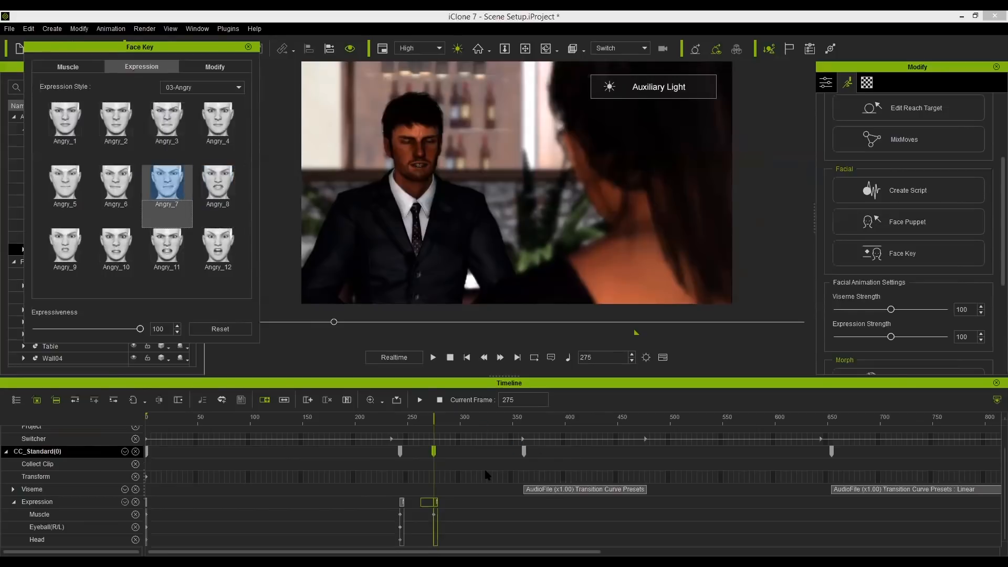
Close Face Key and step between the woman's expression keys to review her transition.
left_click(410, 161)
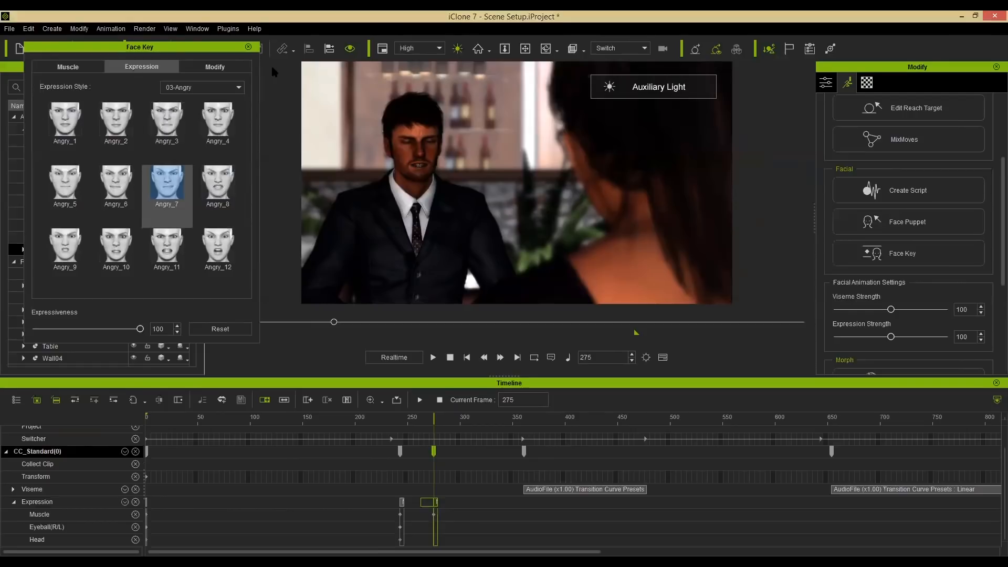
left_click(248, 48)
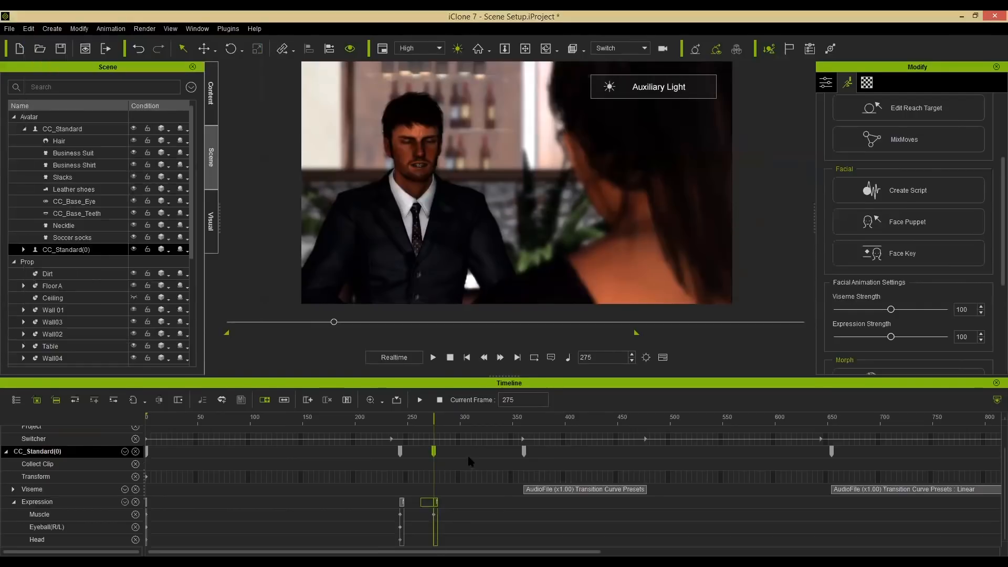
mouse_move(384, 415)
left_mouse_down()
mouse_move(430, 414)
mouse_move(399, 417)
left_mouse_up()
left_click(383, 420)
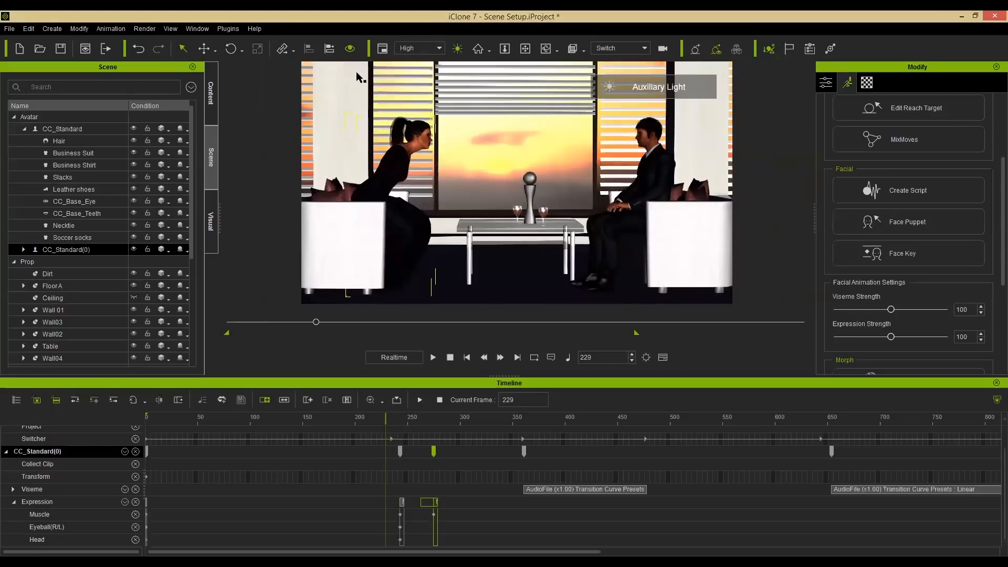
left_click(435, 504)
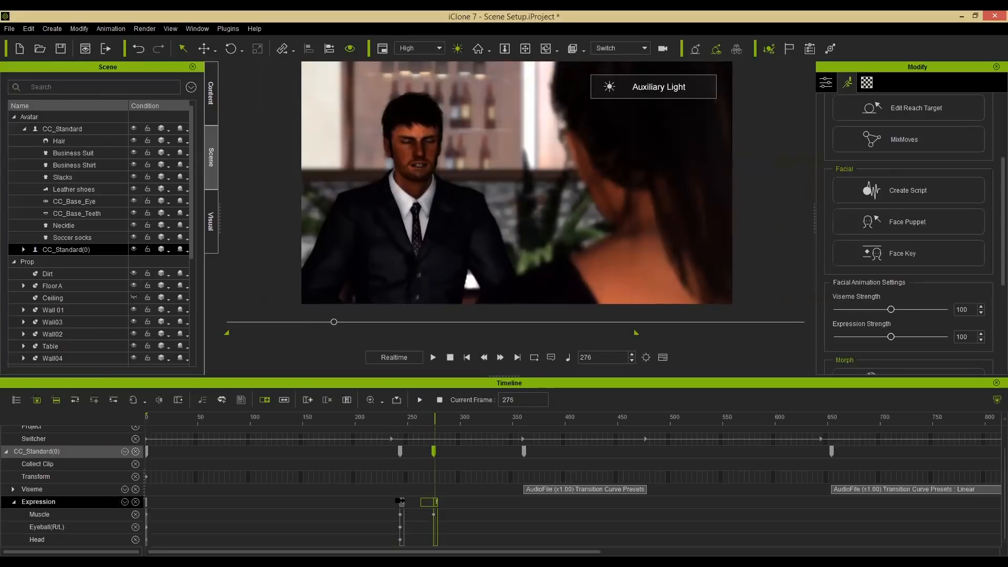
left_click(401, 502)
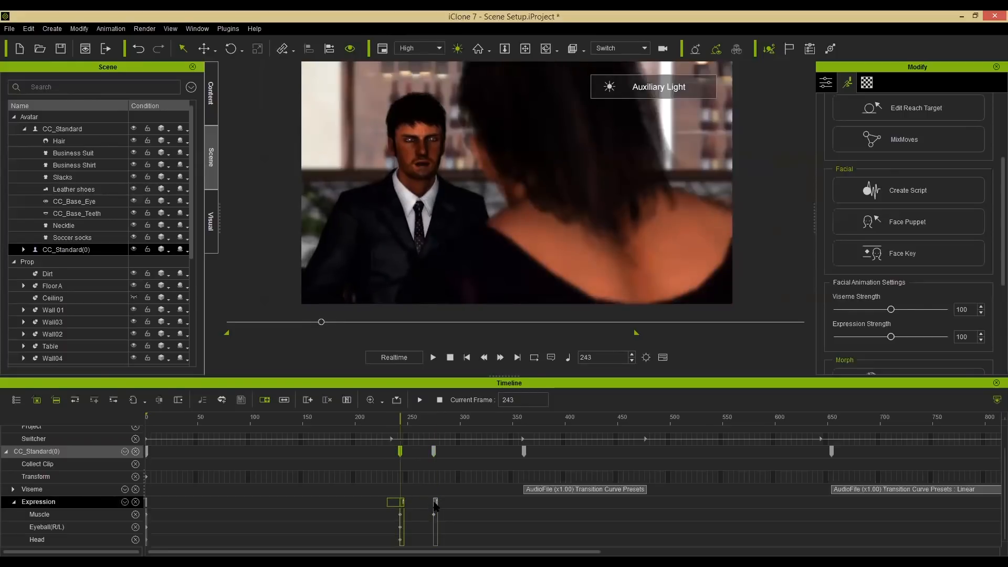
left_click(435, 502)
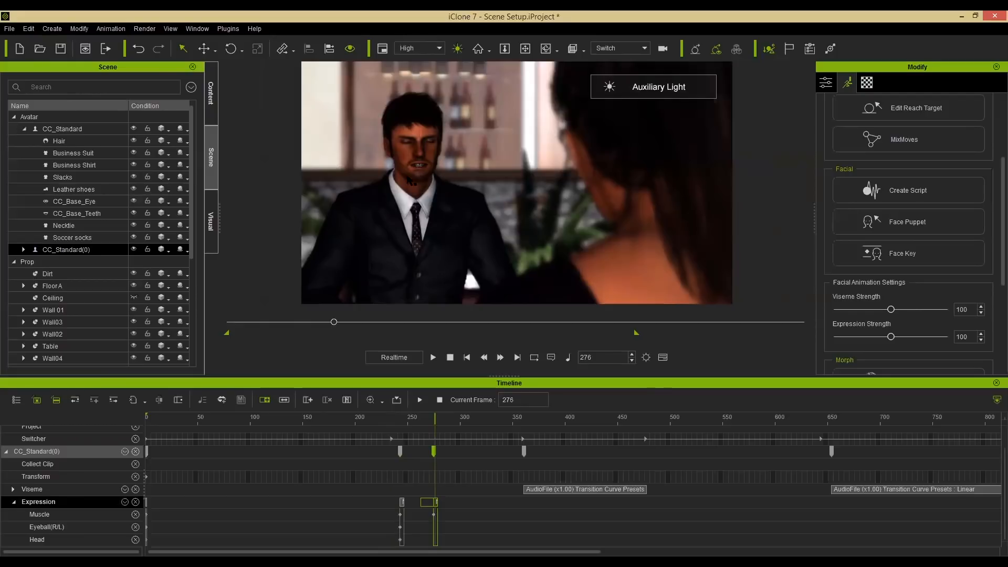
Select the man and add a default facial key for him at frame 241.
left_click(411, 172)
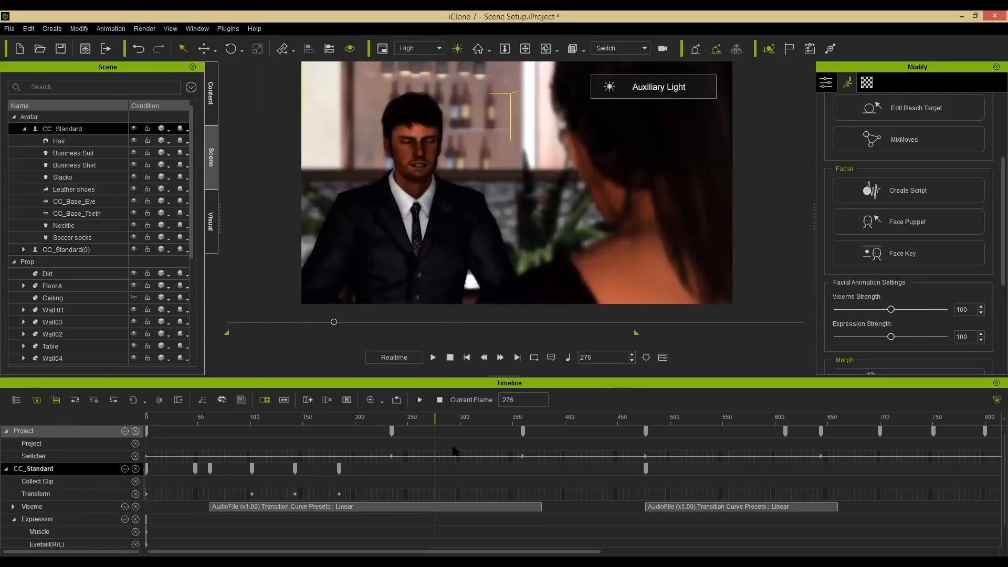
scroll(452, 447, "down", 1)
left_click_drag(432, 419, 397, 419)
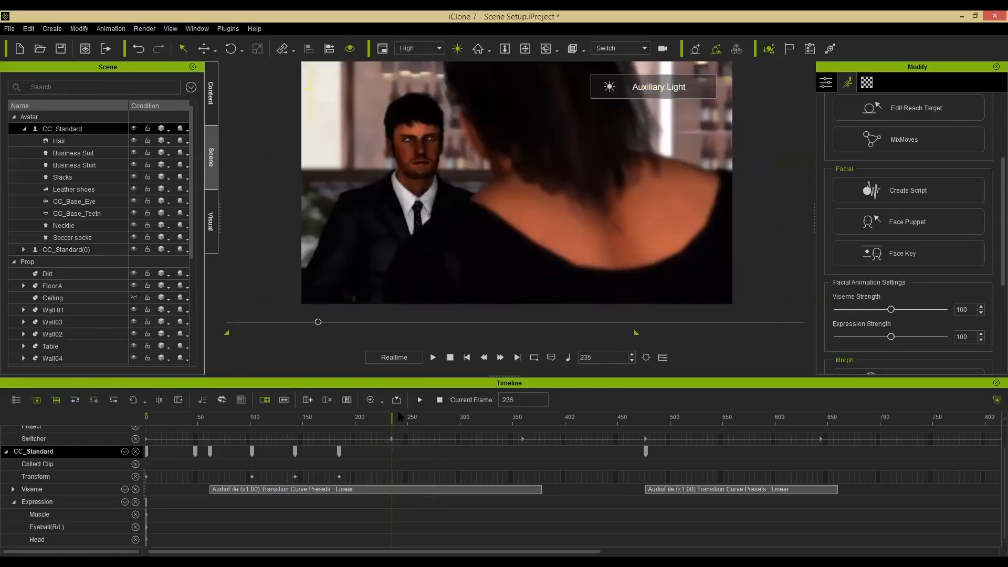
left_click(902, 253)
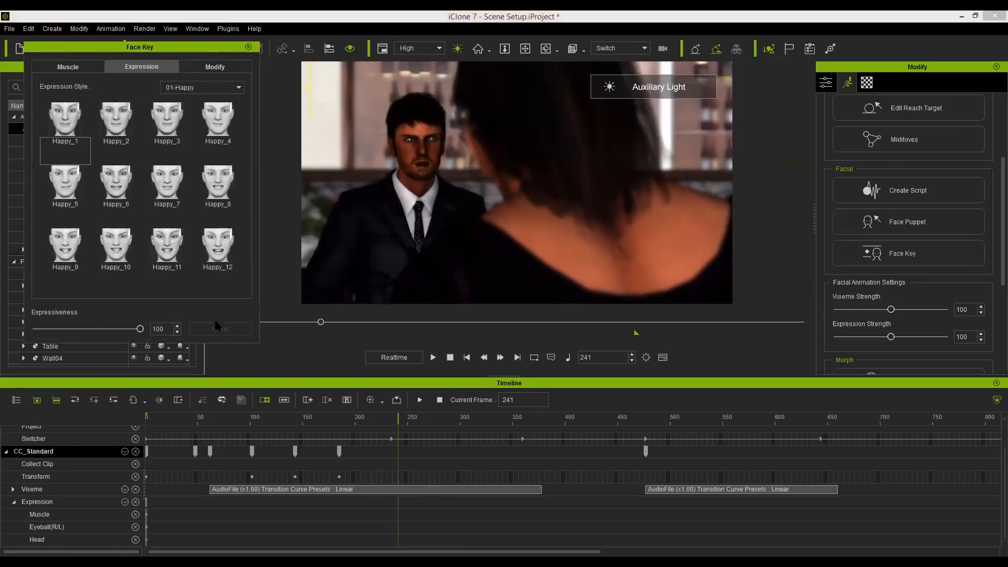
left_click(68, 67)
left_click(212, 333)
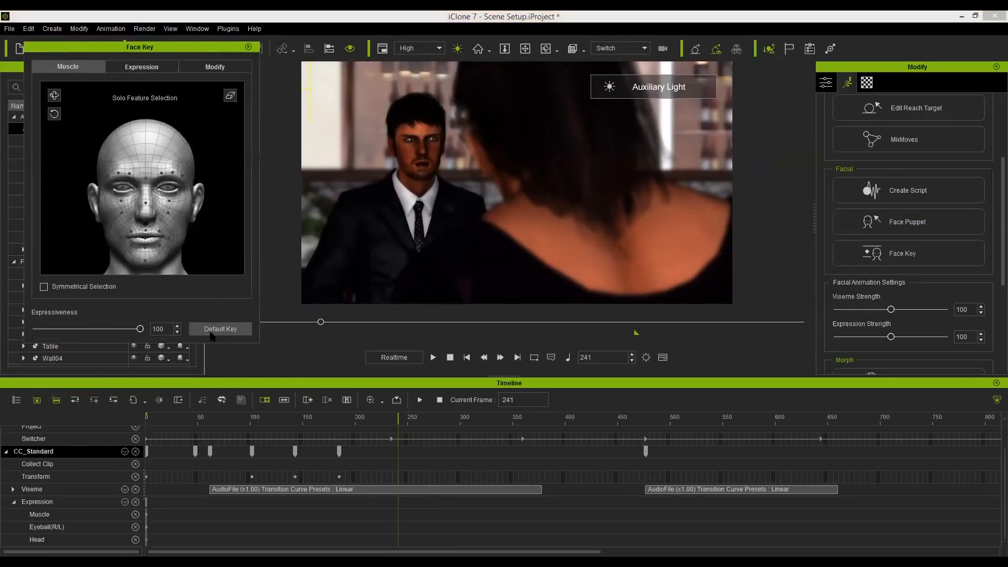
At frame 267, add an Angry_5 expression key for the man with expressiveness set to 53.
left_click_drag(399, 418, 425, 417)
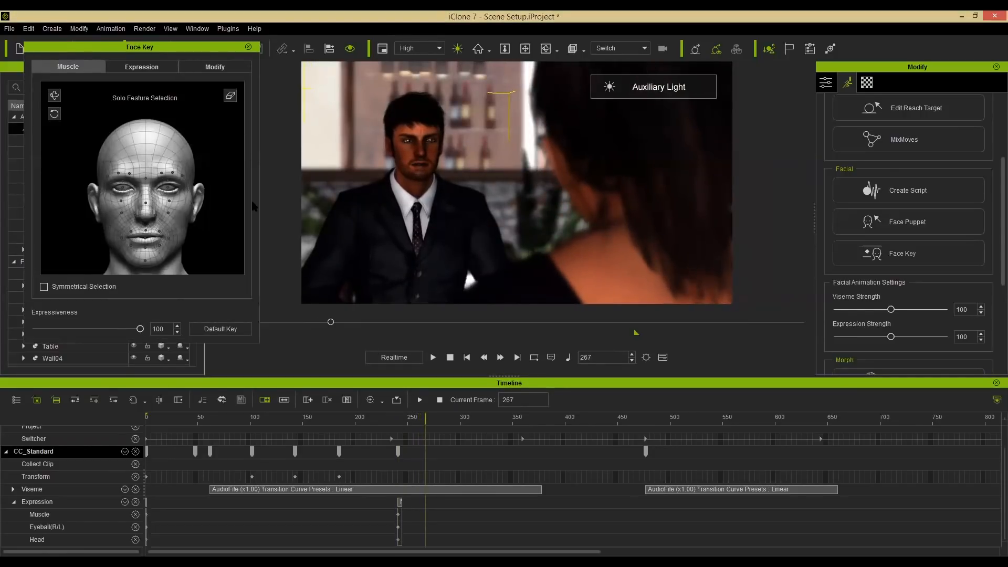
left_click(161, 67)
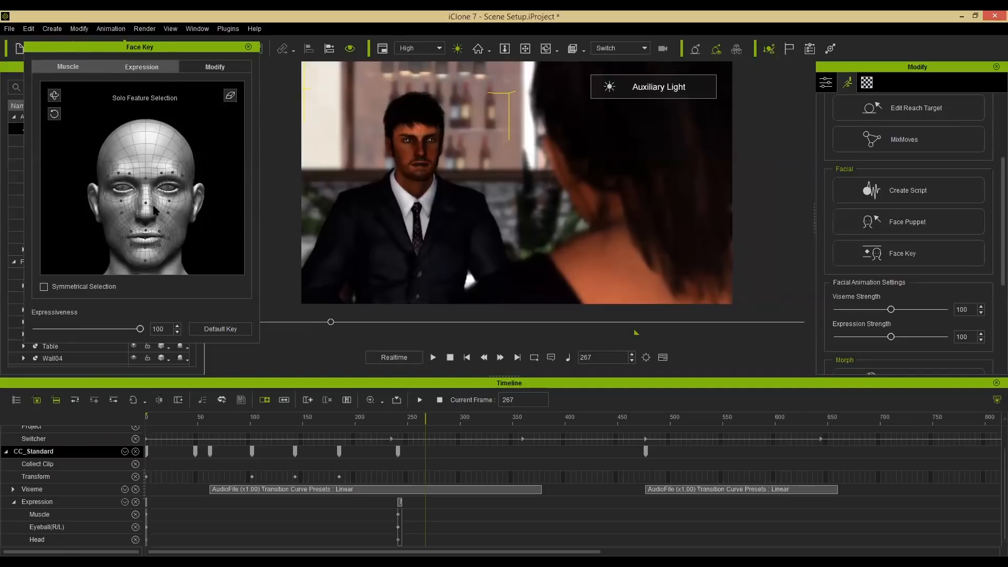
scroll(191, 135, "down", 2)
left_click(167, 129)
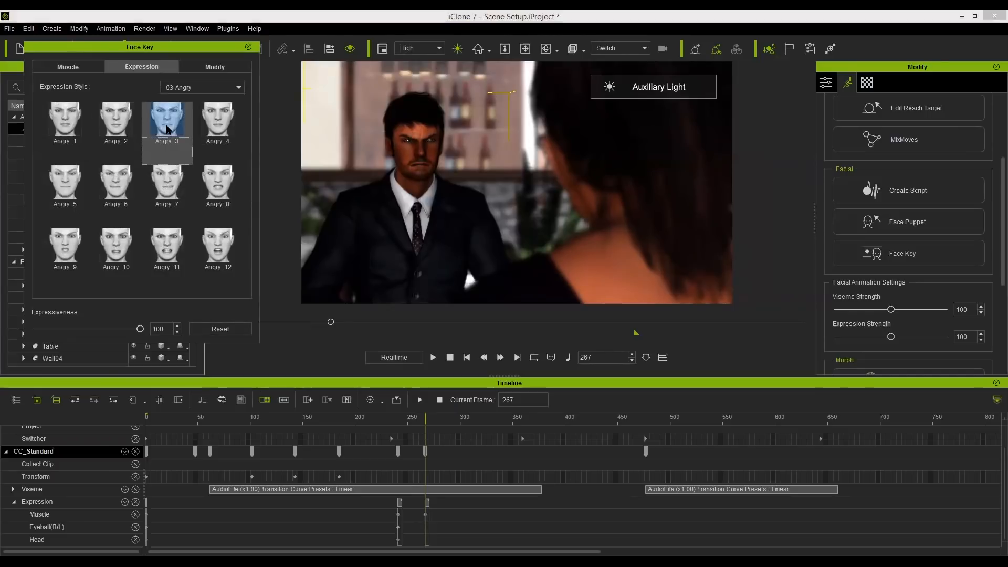
left_click(169, 198)
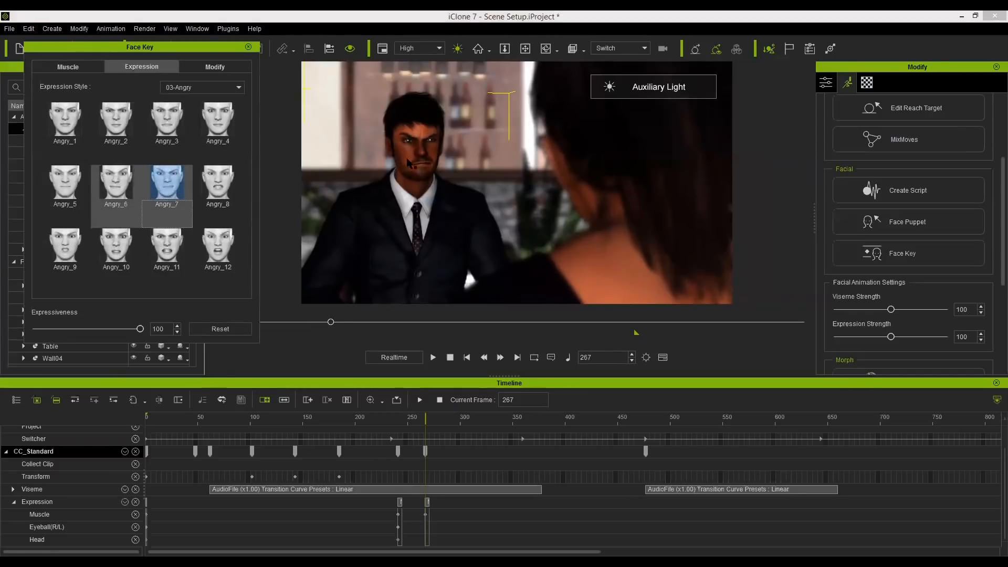
left_click(108, 198)
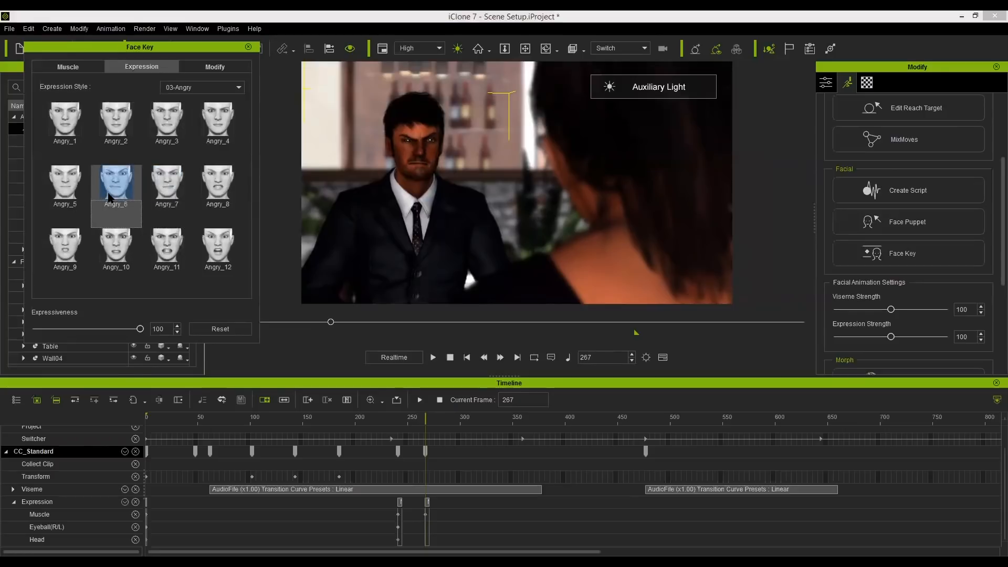
left_click(218, 245)
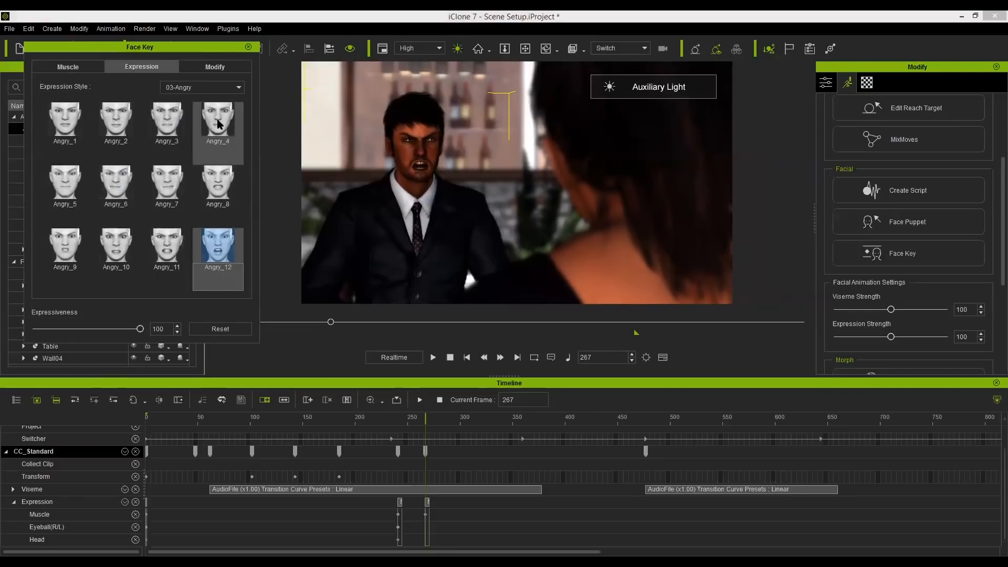
left_click(82, 173)
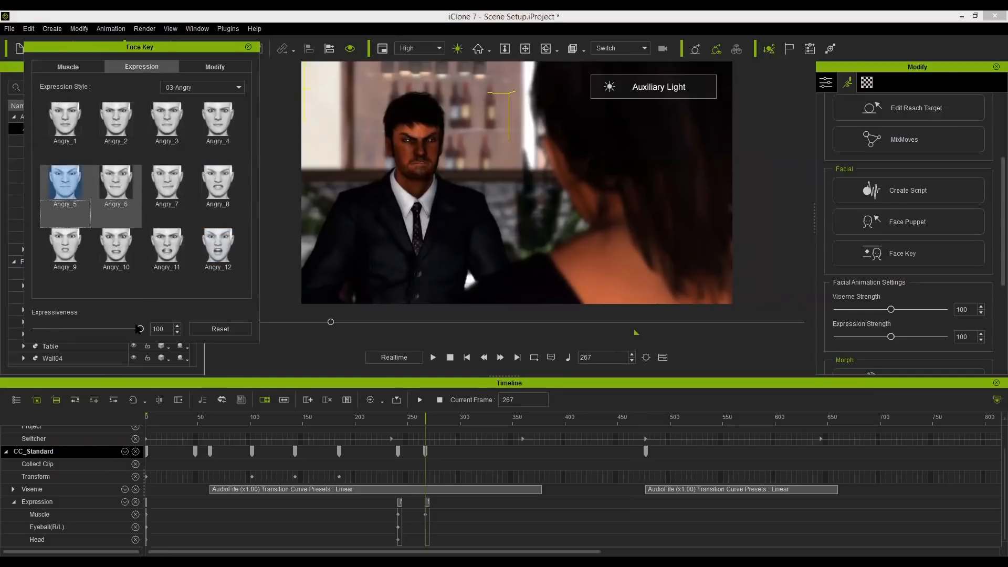
left_click_drag(140, 329, 92, 339)
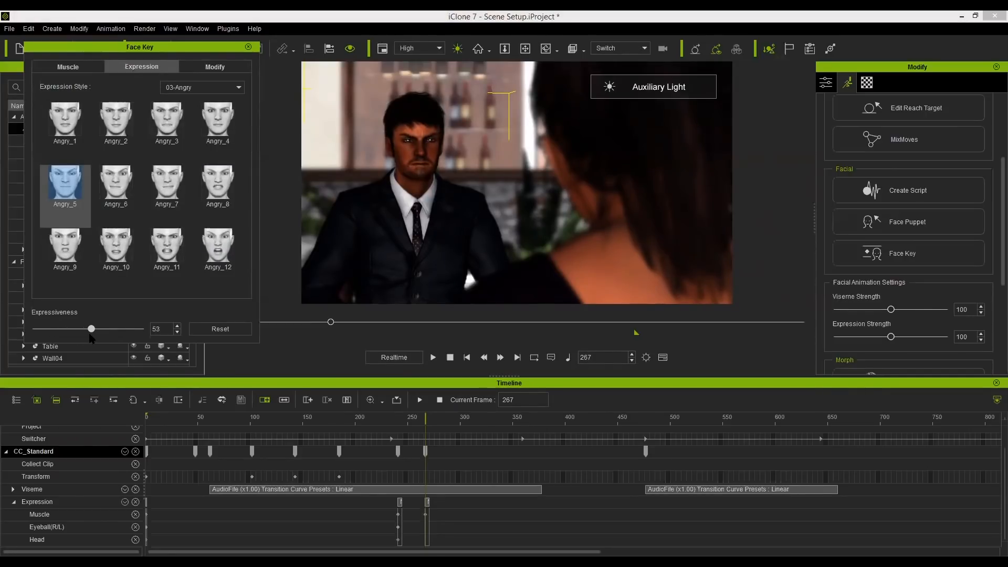
Scrub through the man's angry transition, then select his frame-267 Muscle key and open the Muscle tab.
left_click(393, 417)
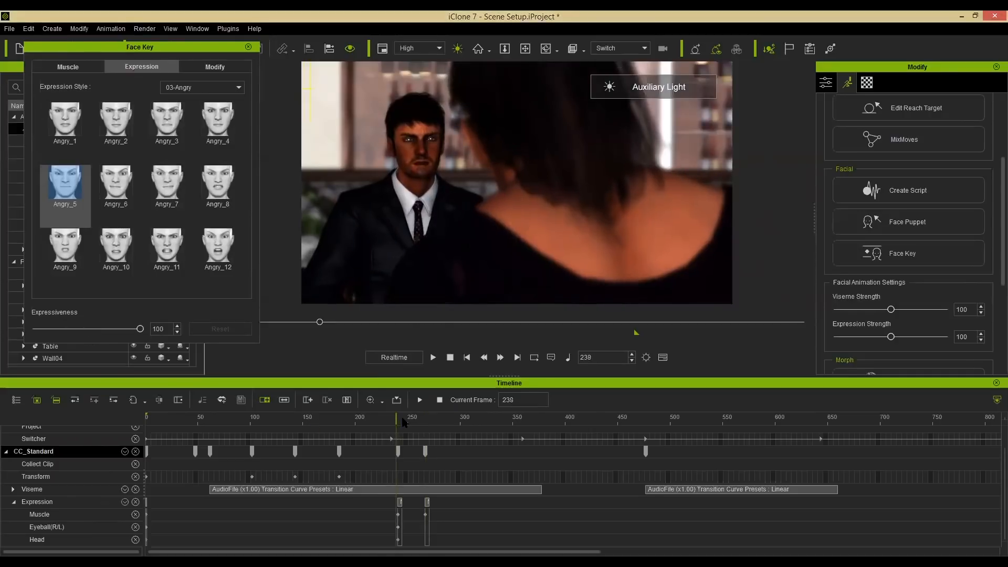
left_click_drag(406, 419, 472, 418)
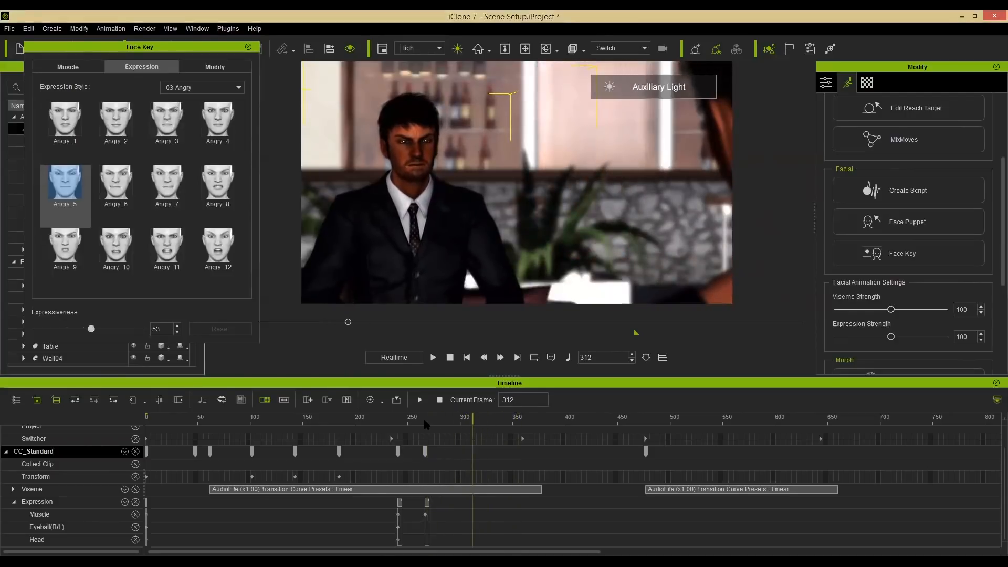
key("shift+Tab")
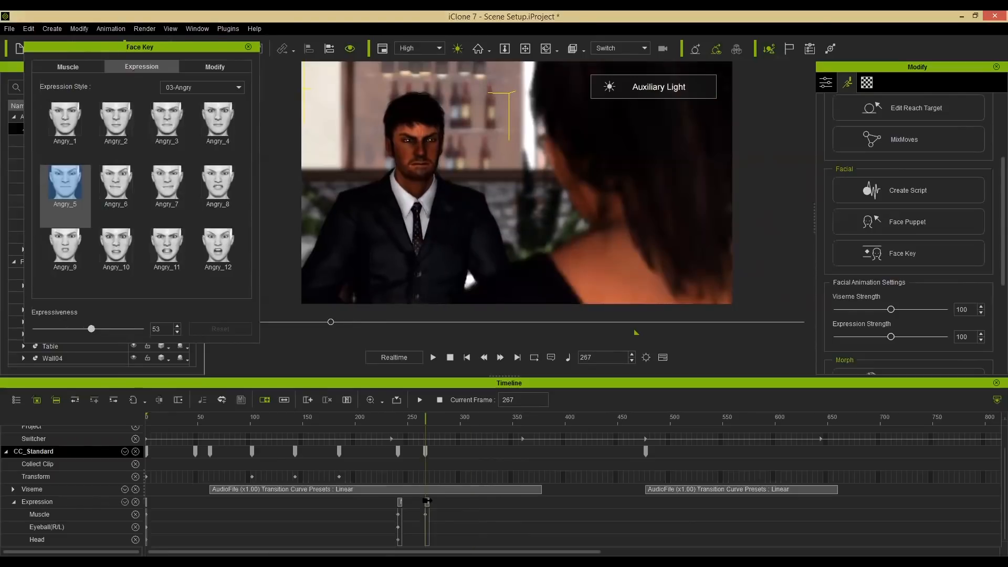
left_click(427, 503)
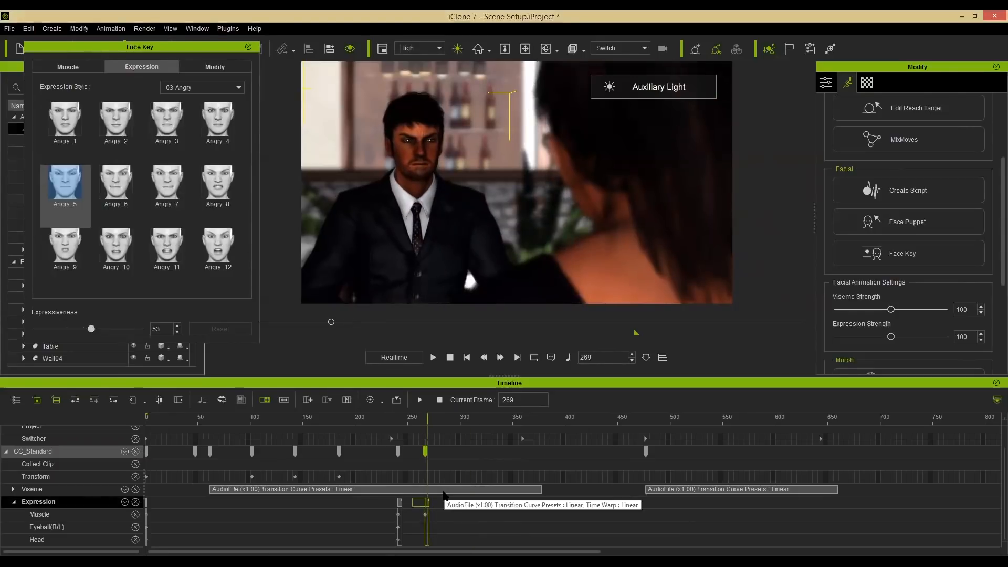
left_click(427, 515)
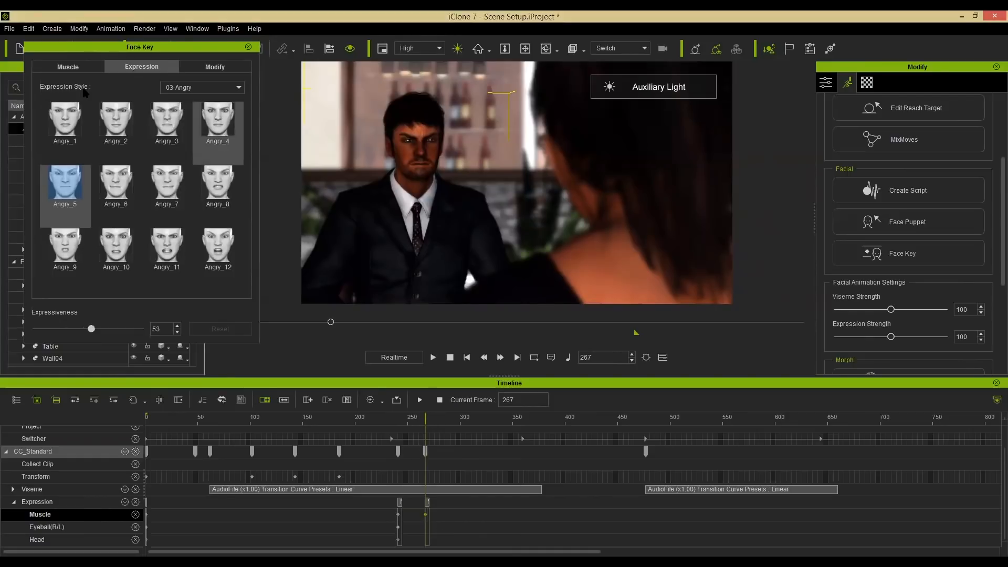
left_click(76, 67)
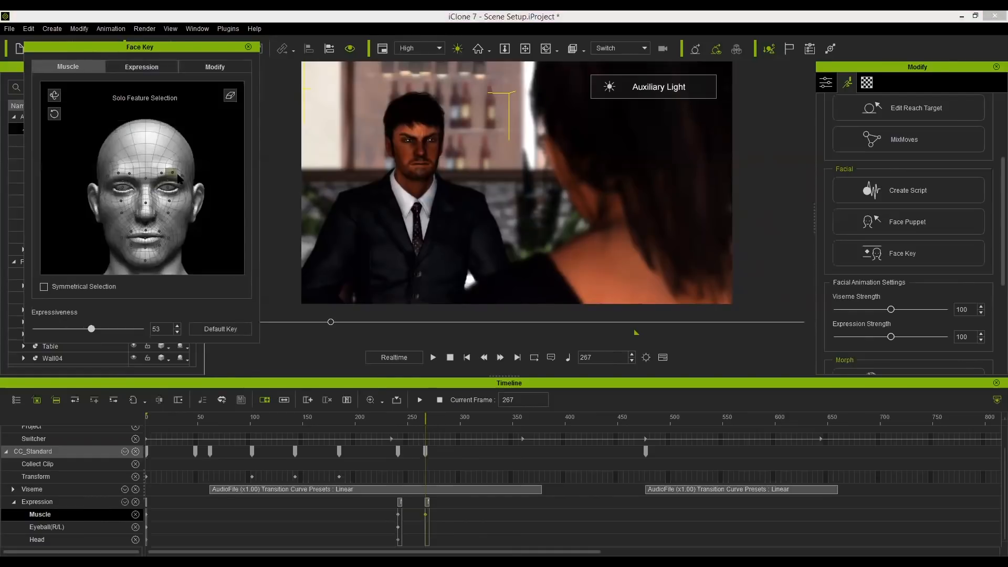
Select the man's brow muscle feature in Face Key and adjust it on his frame-267 muscle key.
left_click(163, 177)
left_click_drag(214, 11, 214, 1)
left_click_drag(447, 521, 598, 511, "alt")
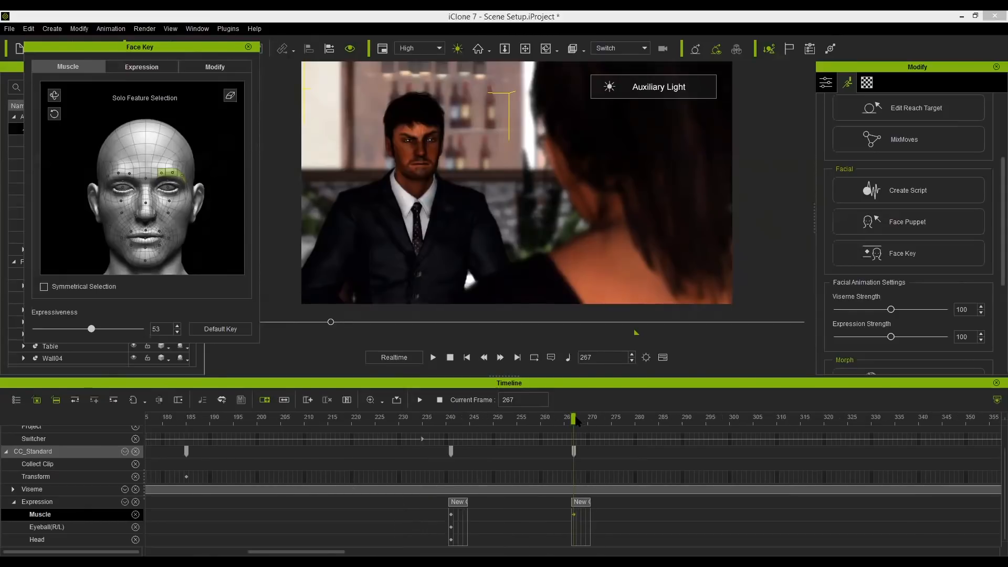
At frame 283, add another Angry_5 expression key for the man with expressiveness 53.
left_click_drag(576, 420, 587, 418)
left_click(592, 418)
left_click_drag(590, 420, 651, 422)
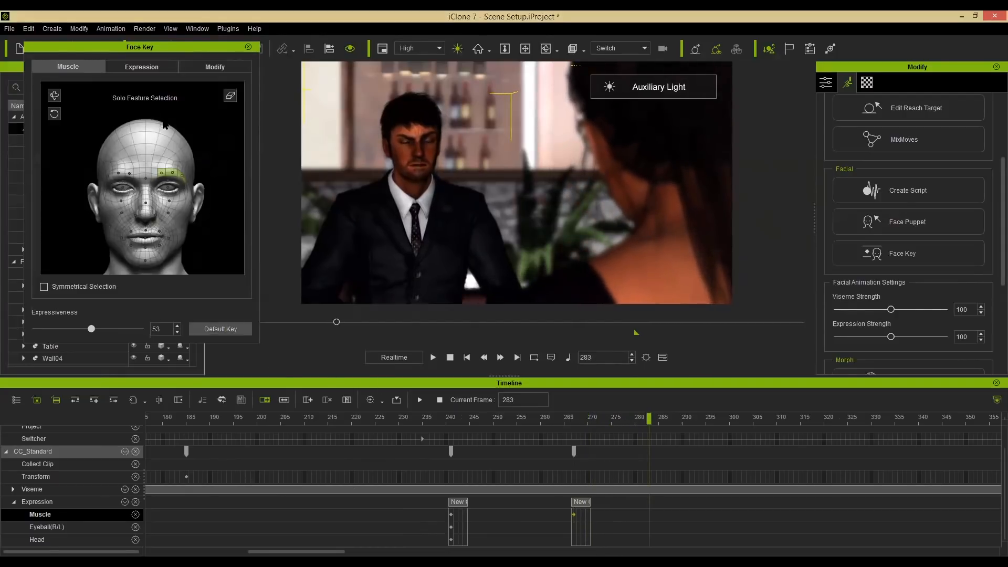
left_click(141, 66)
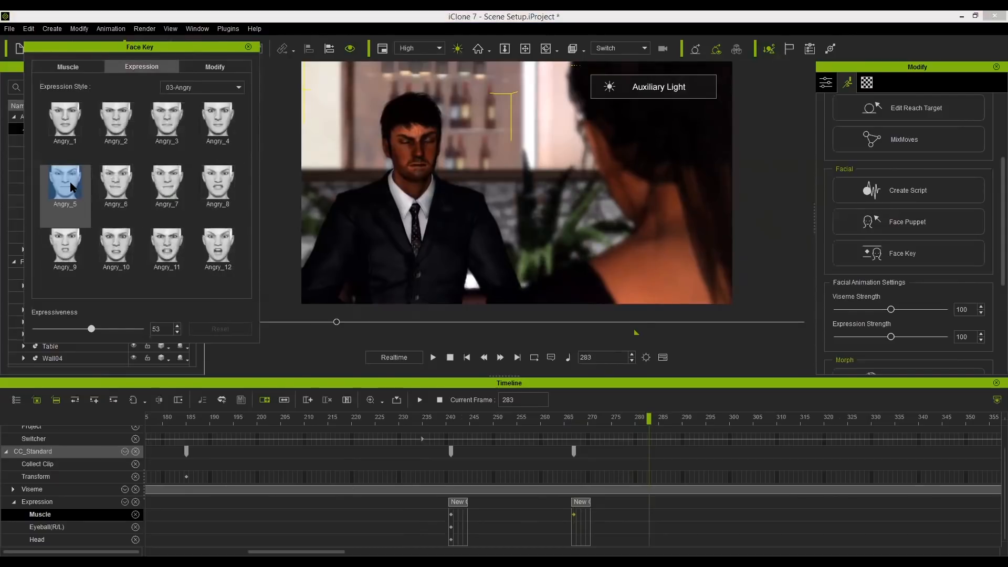
left_click(72, 187)
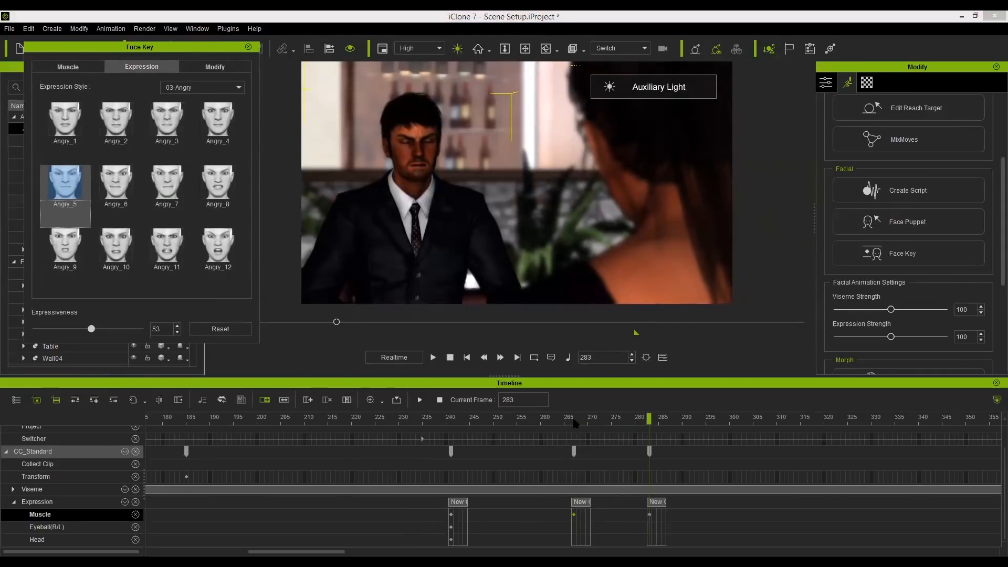
Scrub through the man's new expression keys, then close the Face Key panel.
left_click_drag(597, 418, 645, 420)
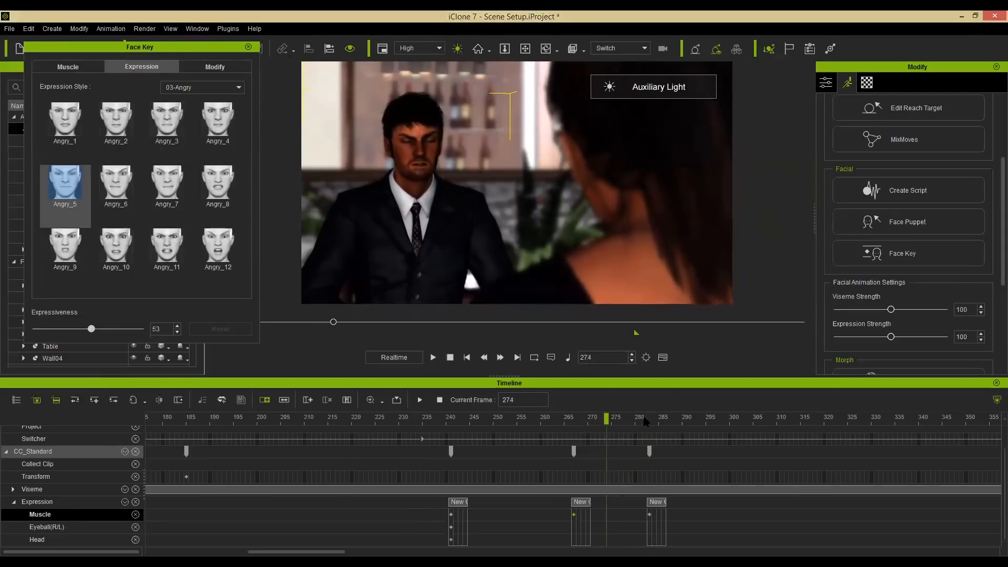
left_click(651, 502)
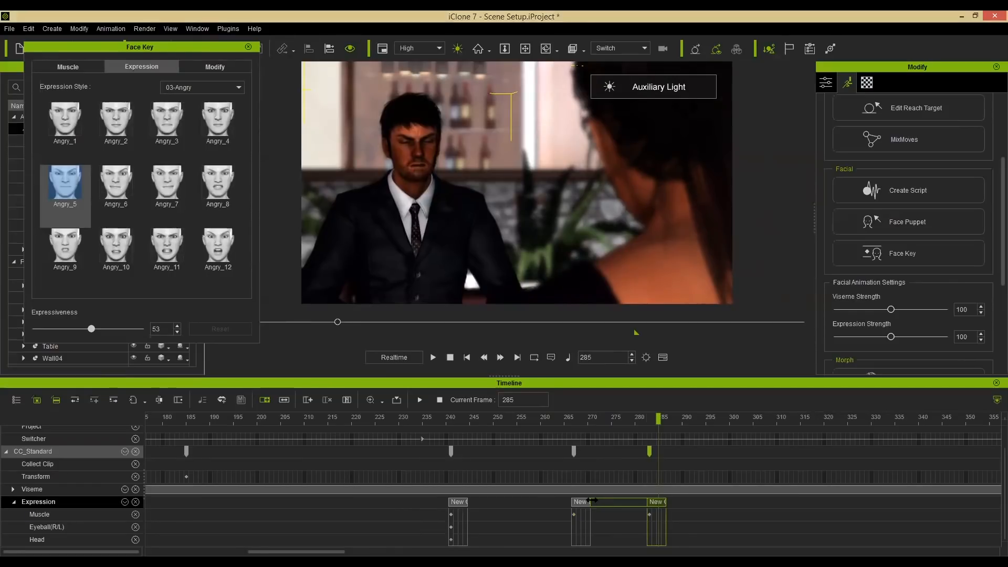
left_click_drag(583, 423, 664, 424)
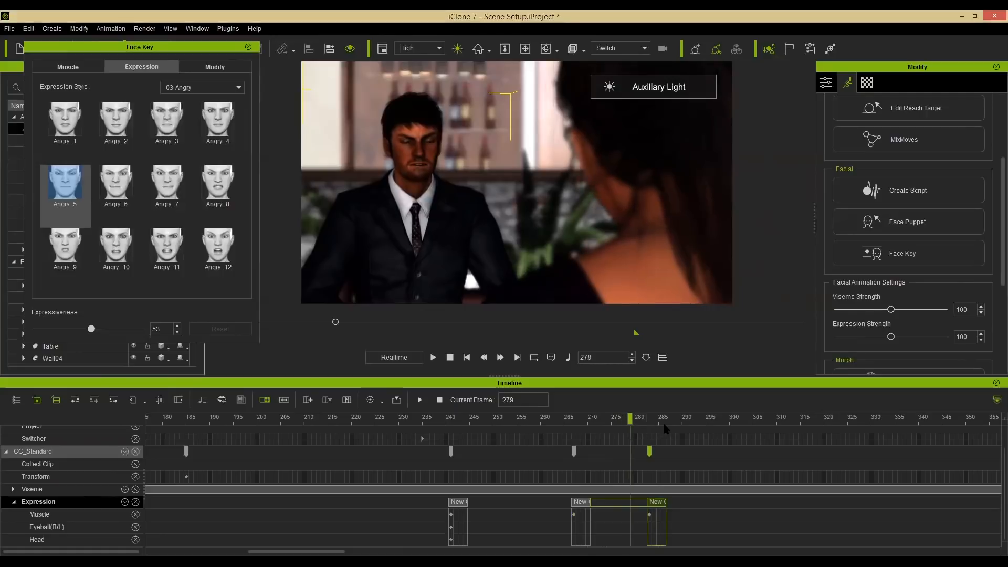
left_click(420, 423)
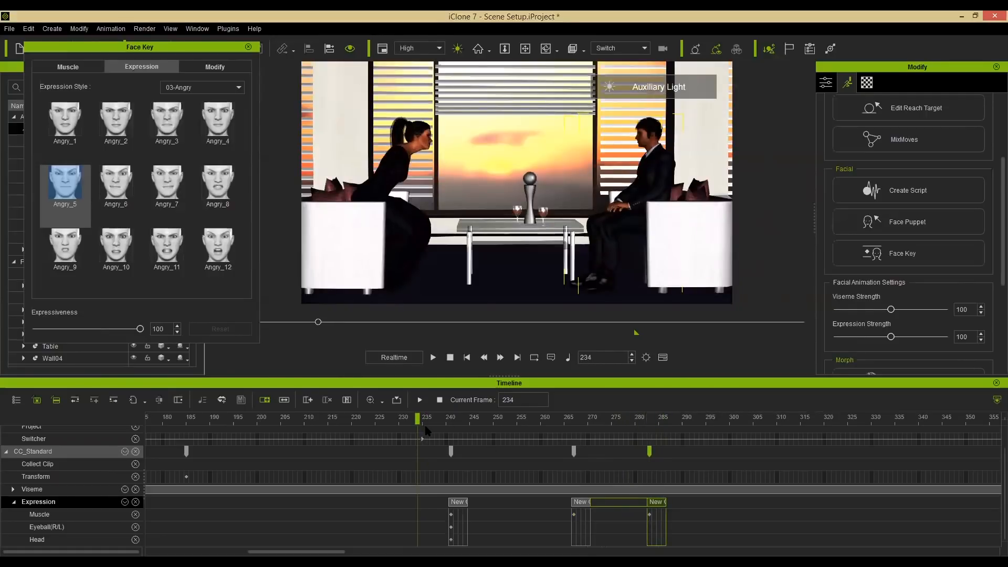
left_click(247, 49)
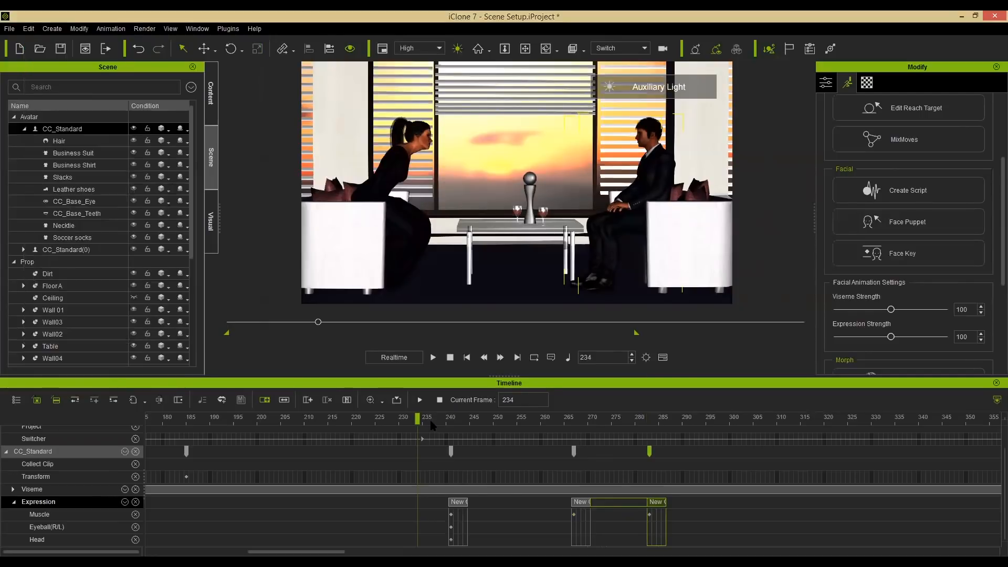
Play the scene from frame 237 to review the camera switches and expressions, stopping near frame 376.
left_click(432, 423)
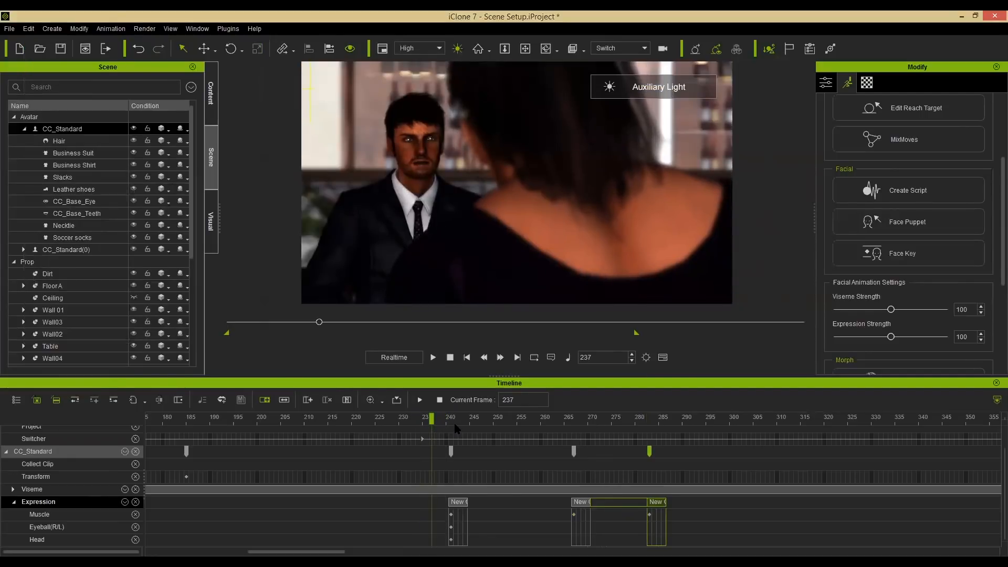
left_click(419, 400)
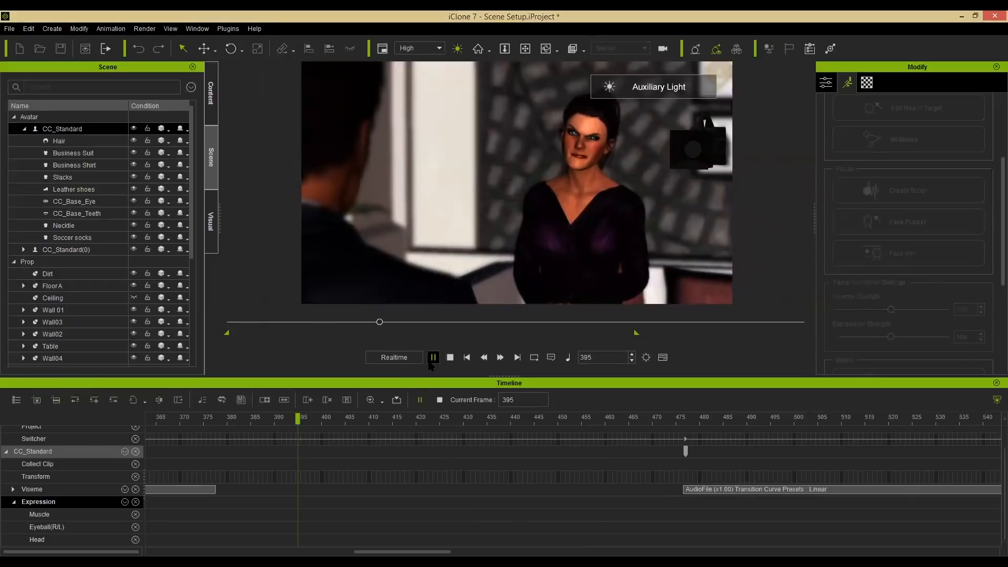
left_click(432, 357)
left_click_drag(229, 418, 208, 418)
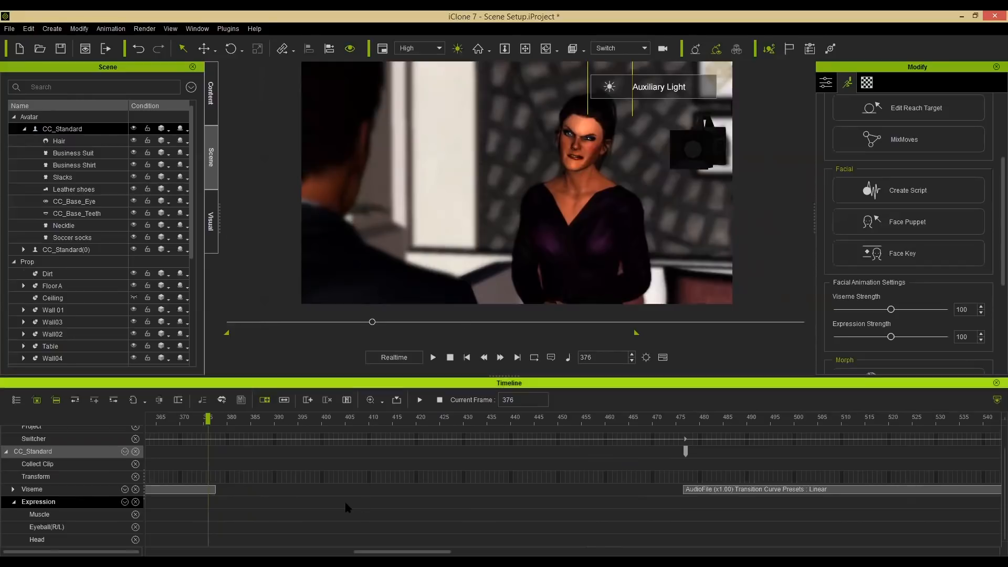
Select the woman and delete her two expression keys from the timeline.
left_click(588, 134)
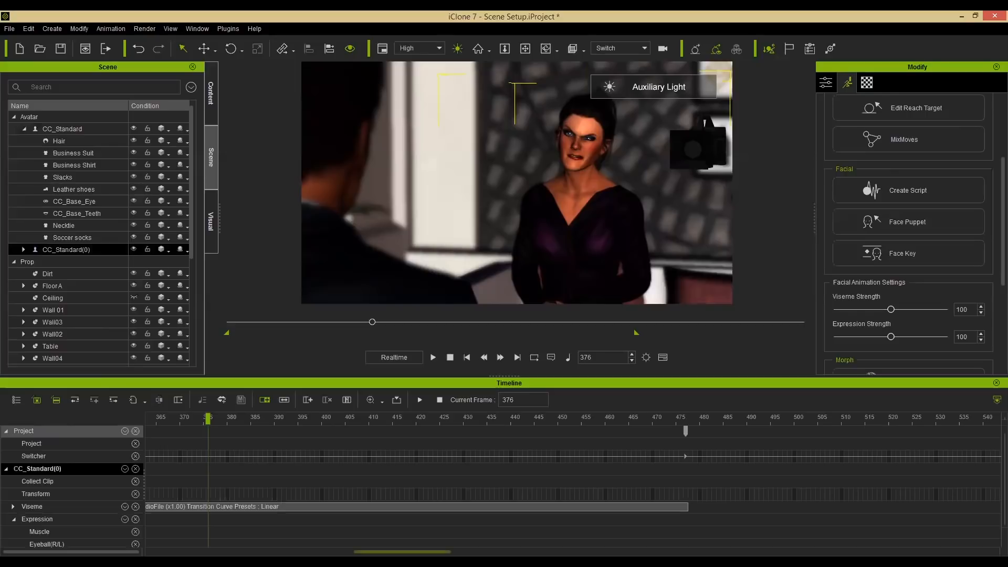
left_click_drag(380, 551, 470, 520)
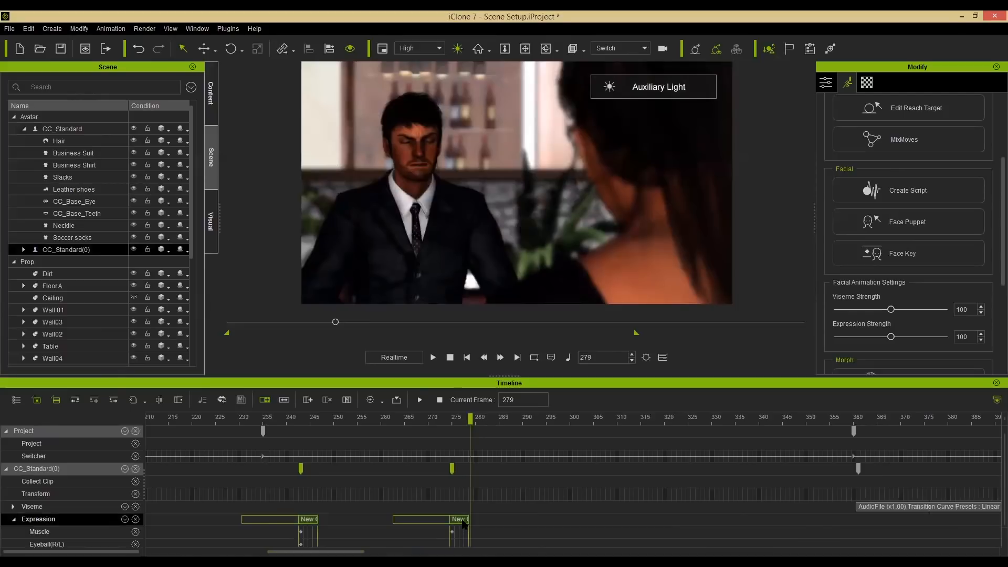
right_click(463, 523)
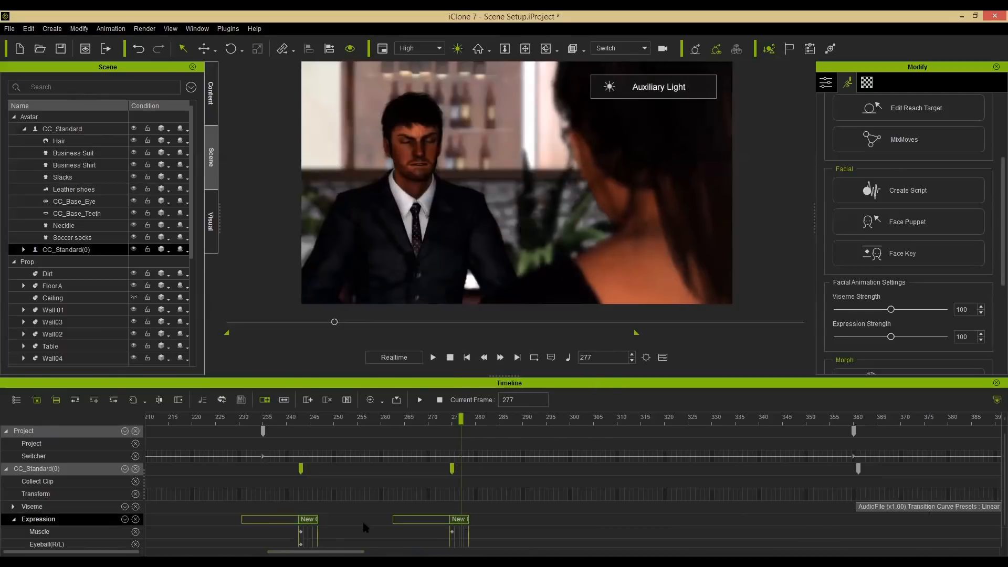
left_click(493, 404)
Move to frame 364 and open Face Puppet for the woman.
left_click_drag(262, 419, 854, 416)
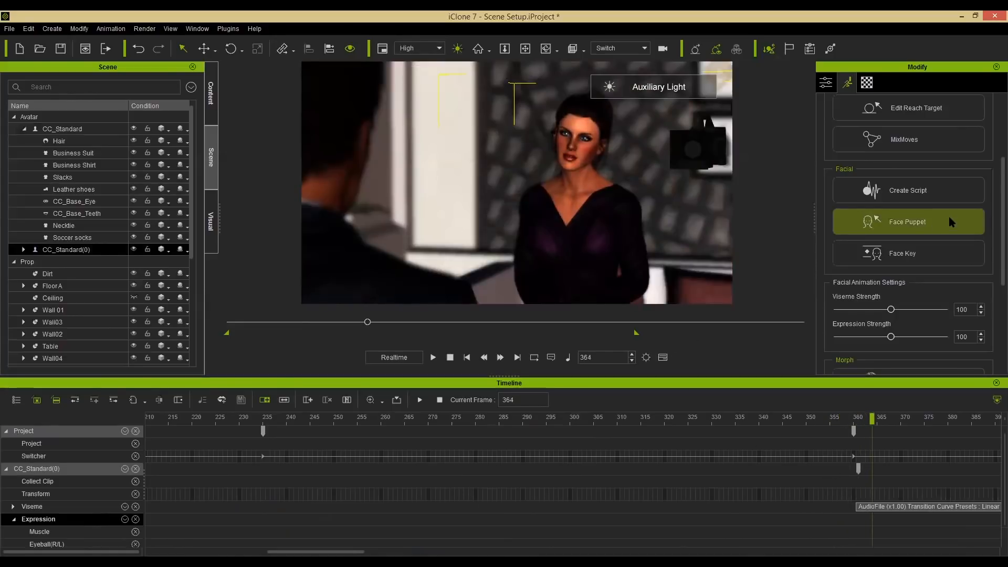
left_click(929, 222)
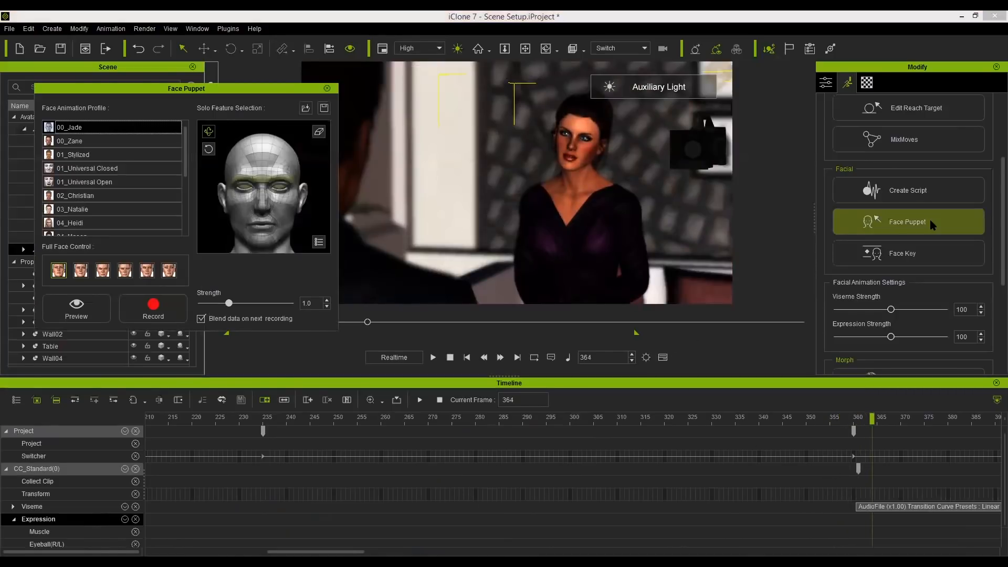
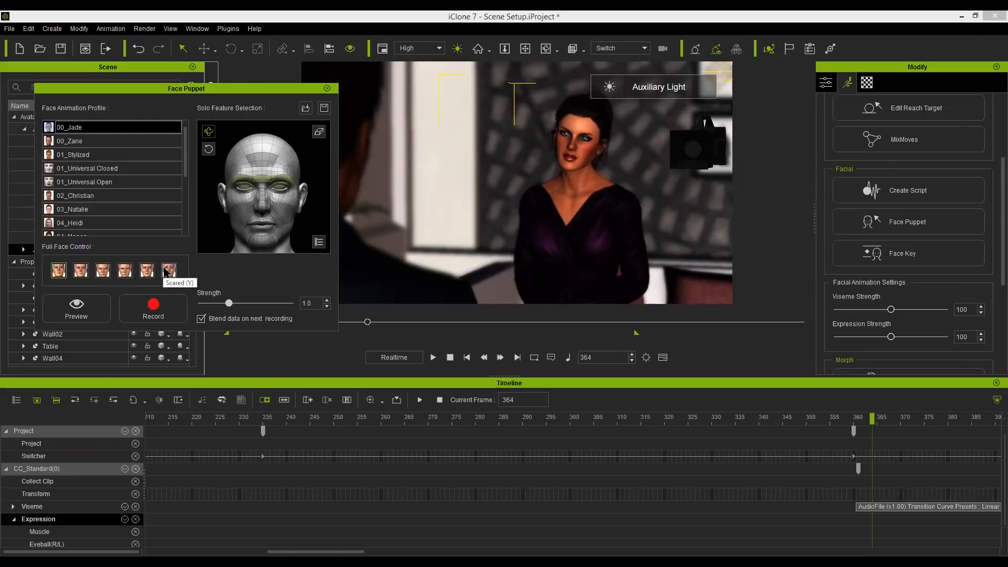
Choose the Scared full-face control for the woman at strength 1.0 and preview it.
left_click(166, 271)
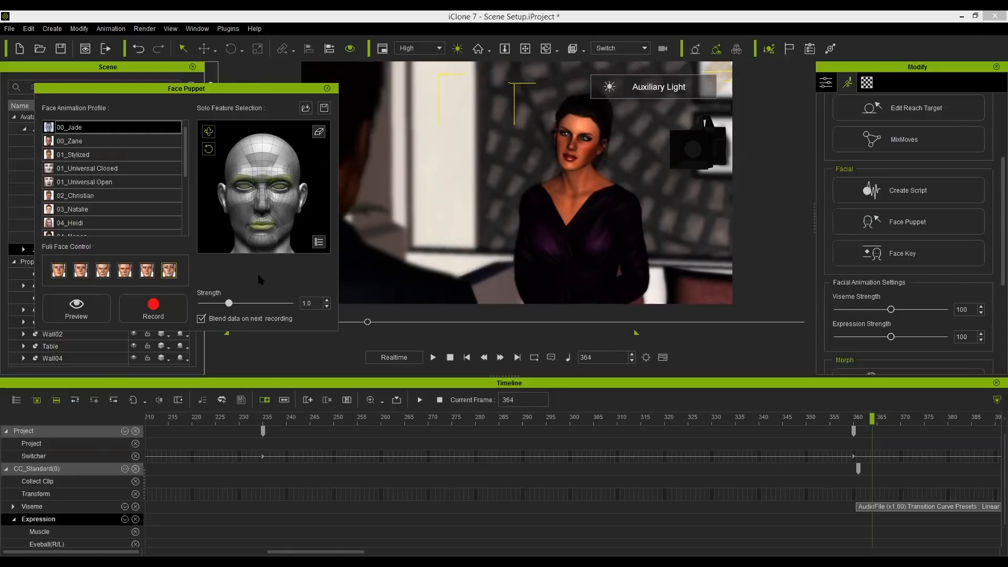
left_click(230, 302)
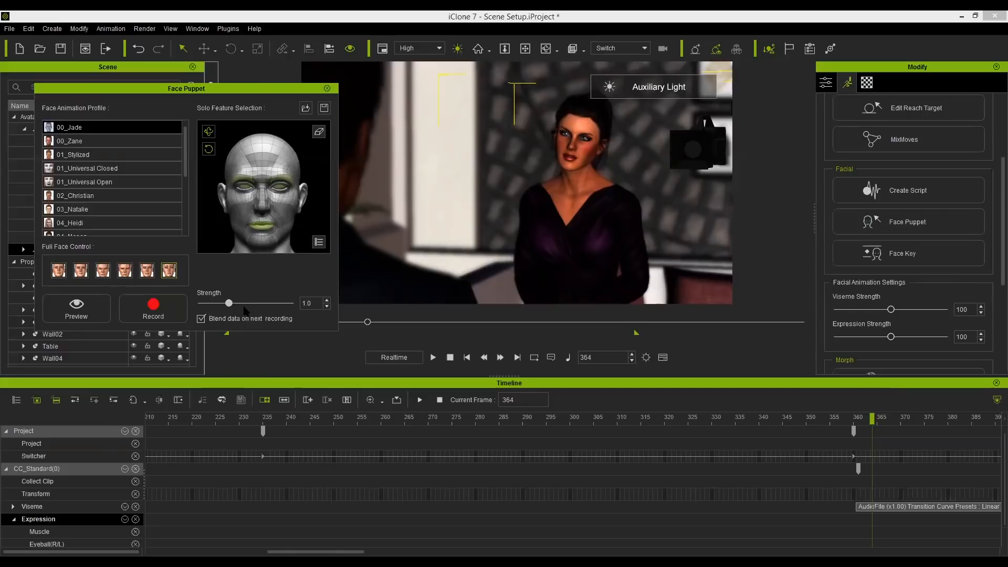
left_click(147, 304)
left_click(98, 311)
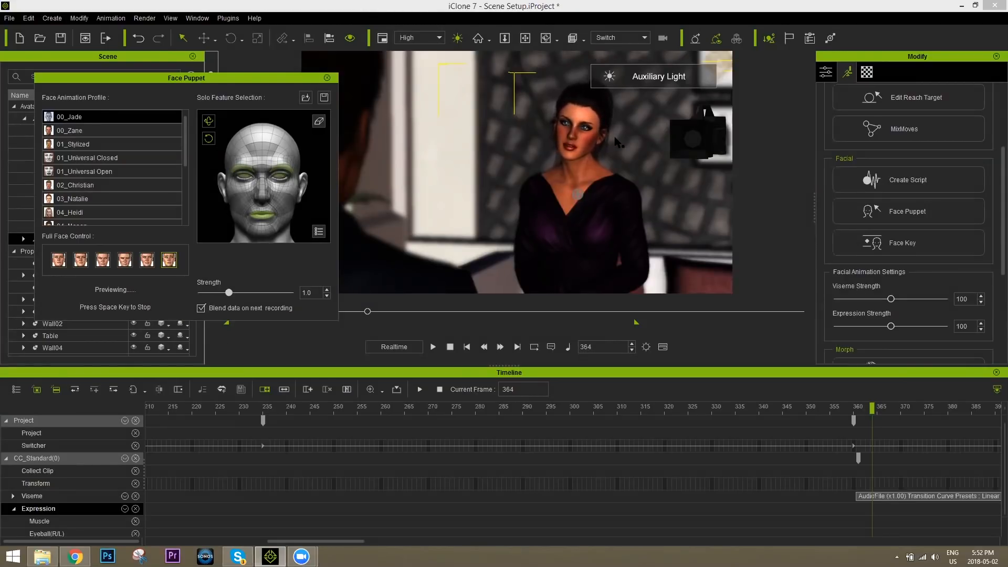
key("space")
Record the woman's Scared face puppet performance starting at frame 364, then close Face Puppet.
left_click(174, 296)
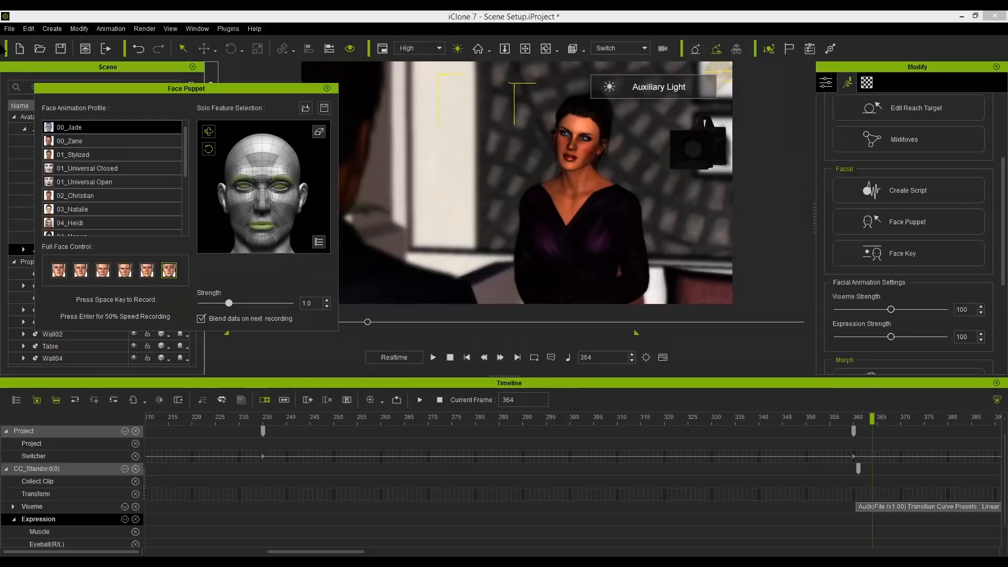
key("space")
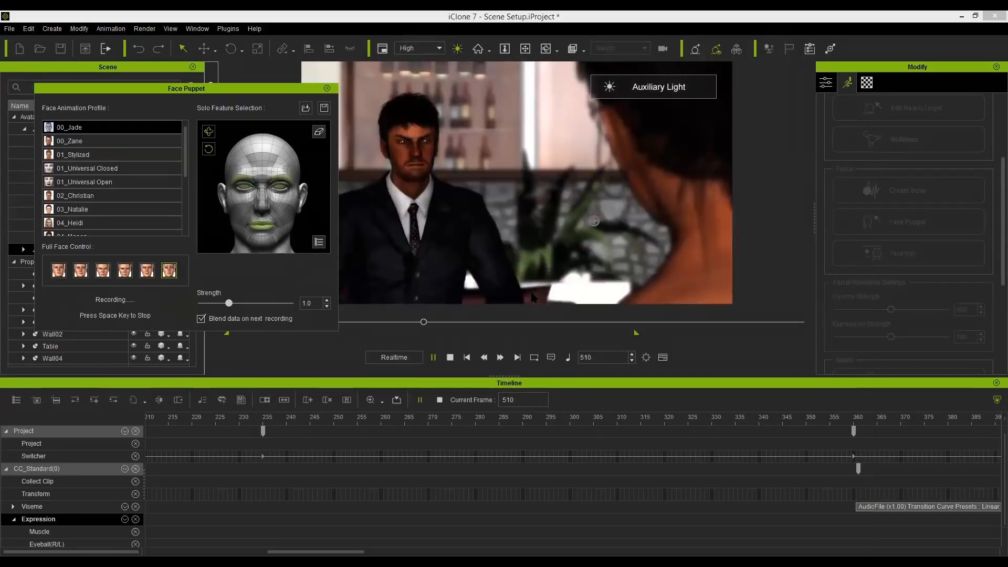
key("space")
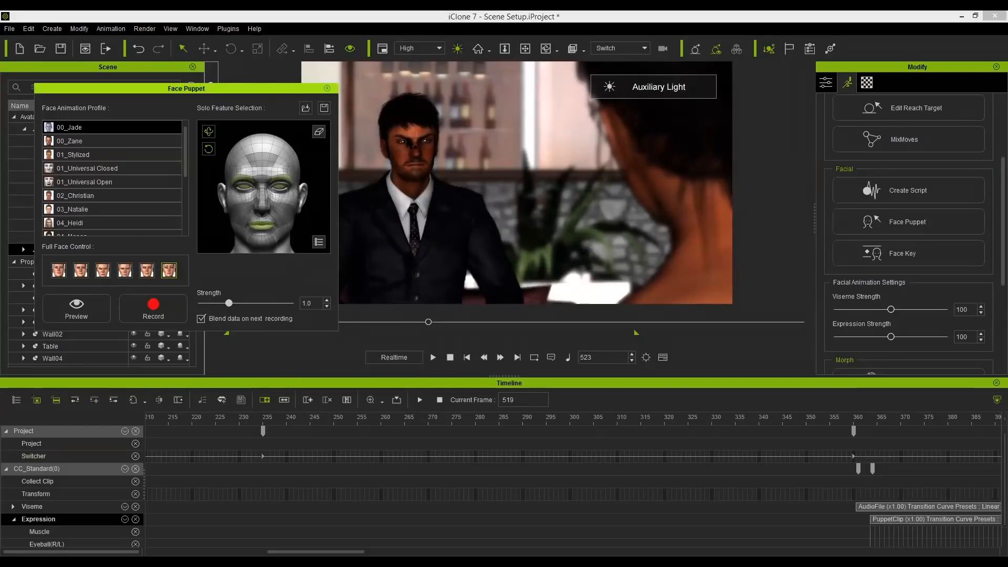
left_click(327, 88)
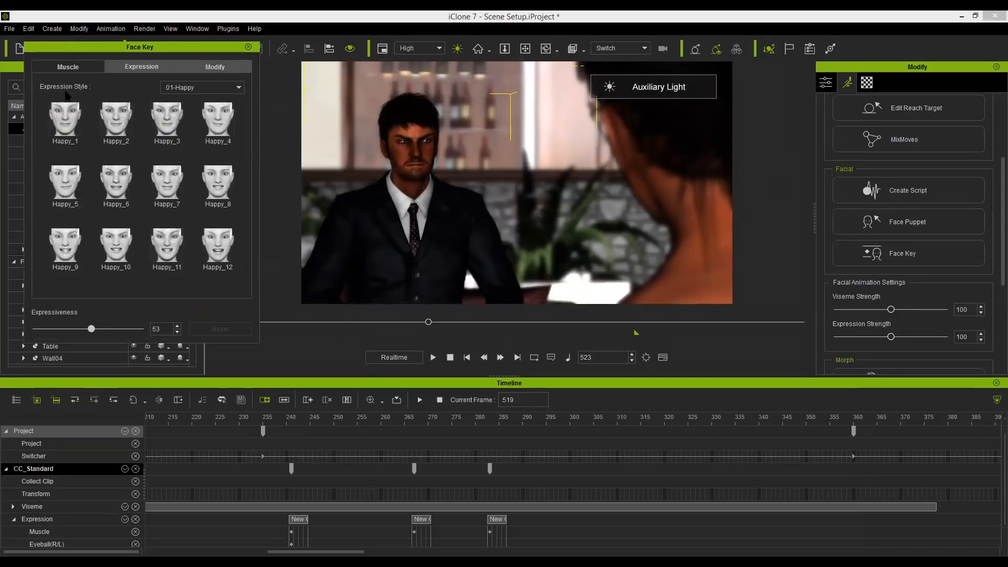
Add a default muscle key for the man at frame 519 and close the Face Key panel.
left_click(65, 69)
left_click(220, 329)
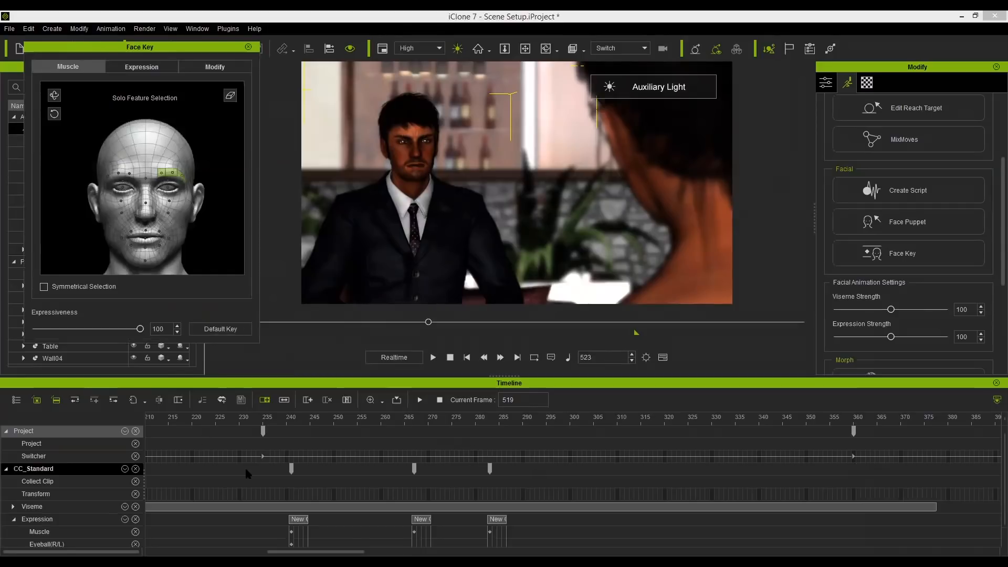
scroll(504, 507, "down", 1)
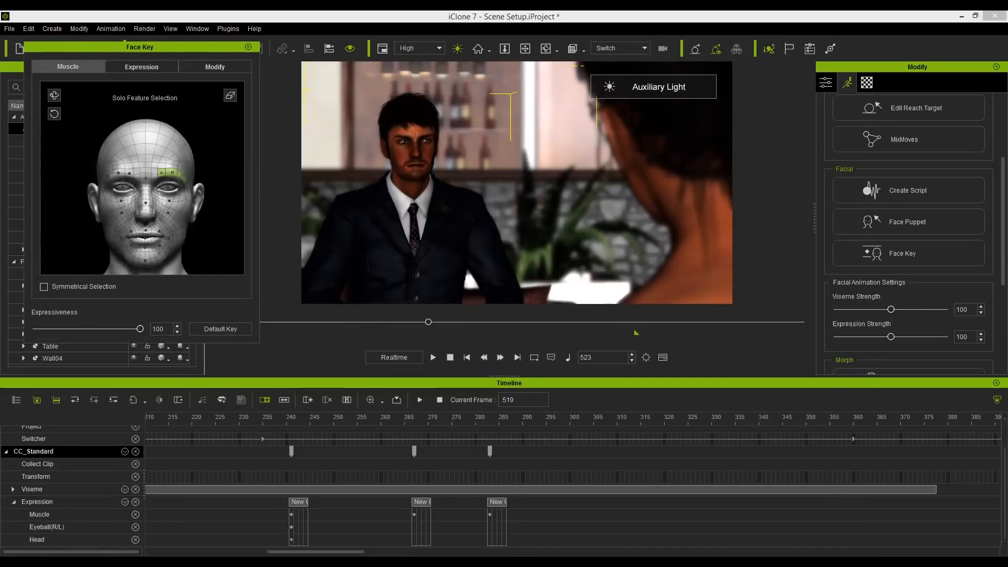
left_click_drag(305, 553, 451, 515)
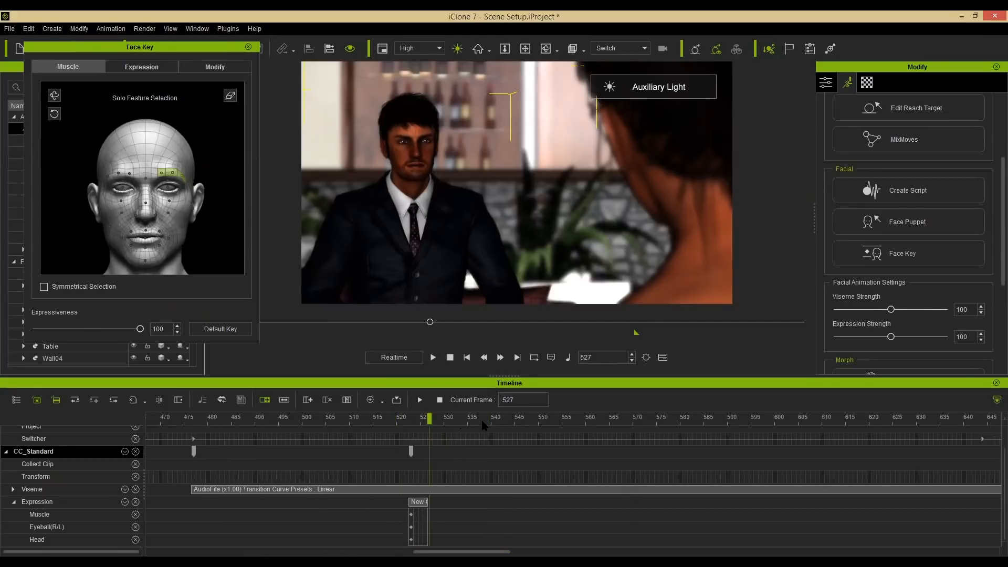
left_click_drag(388, 428, 467, 423)
left_click(247, 48)
Open Face Puppet for the man, choose the 00_Zane profile and the second full-face control, and preview it.
left_click(922, 225)
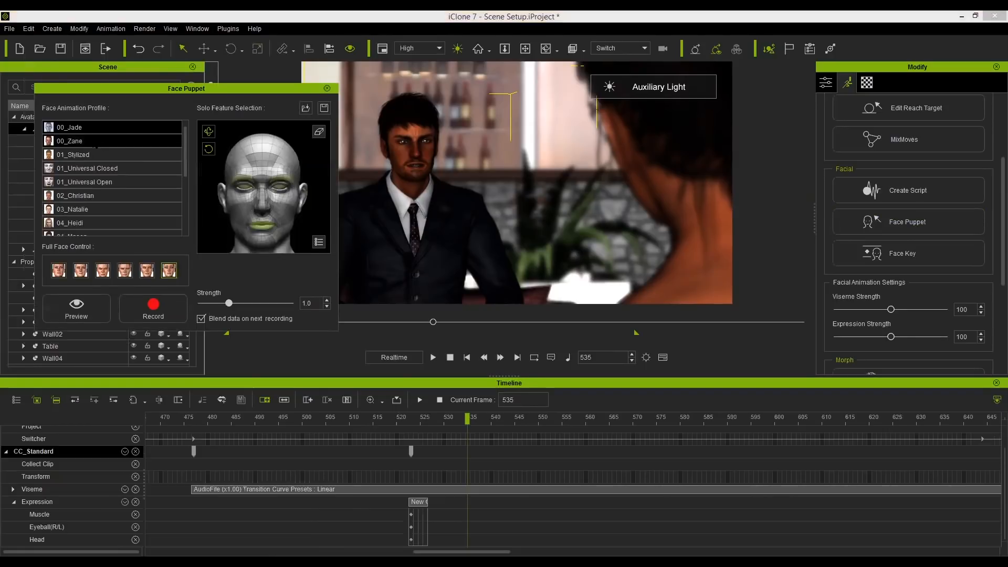
left_click(97, 144)
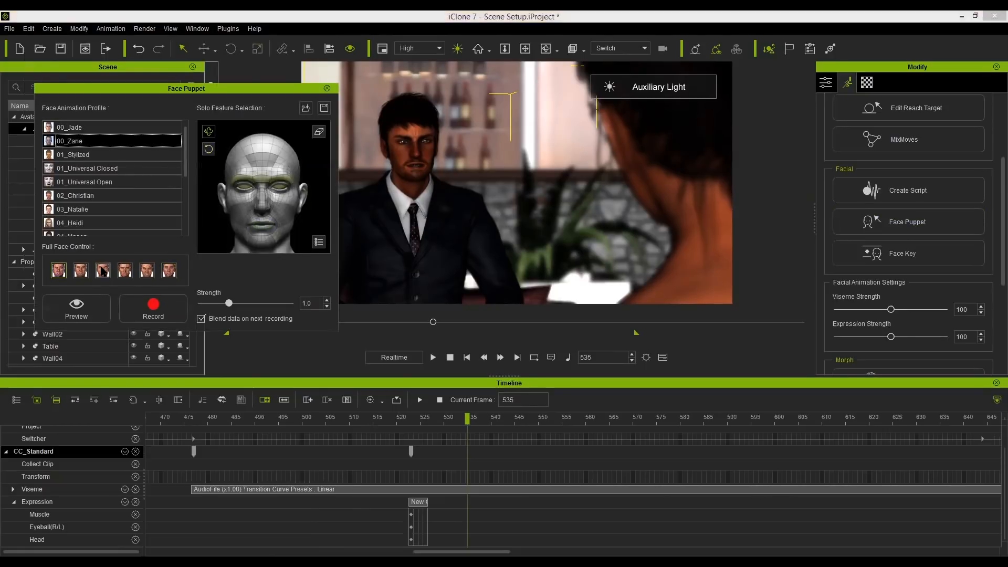
left_click(103, 271)
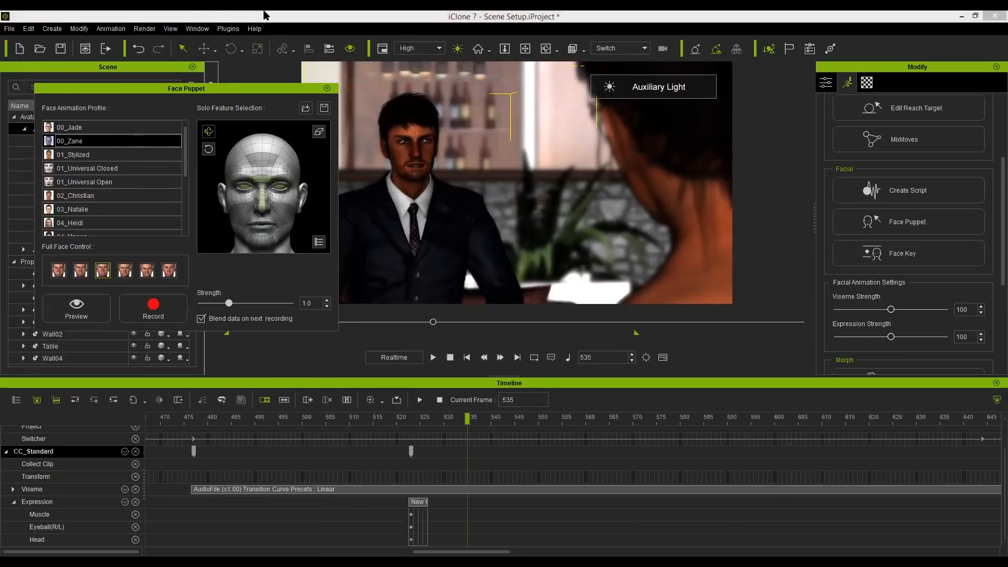
left_click(81, 271)
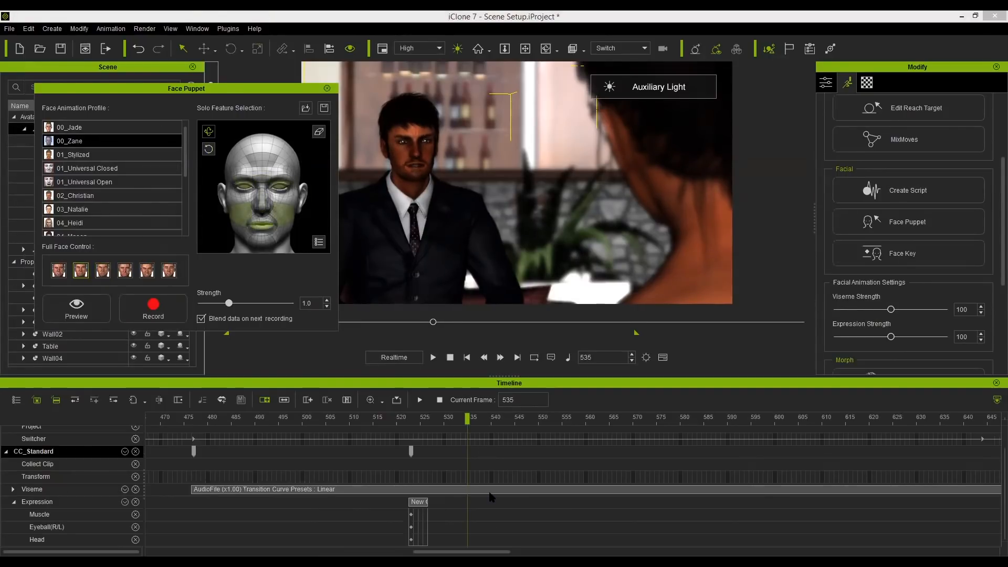
key("space")
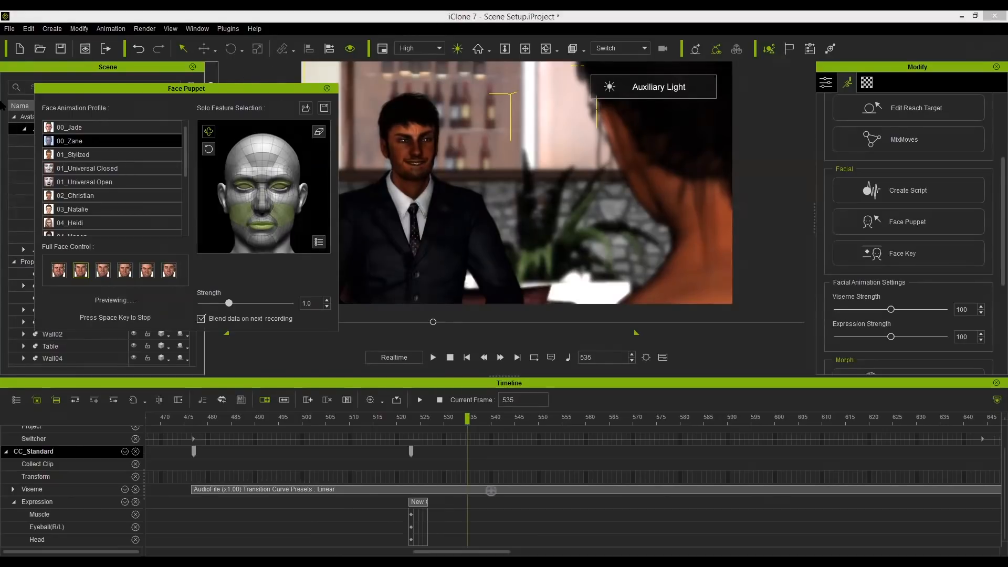
key("space")
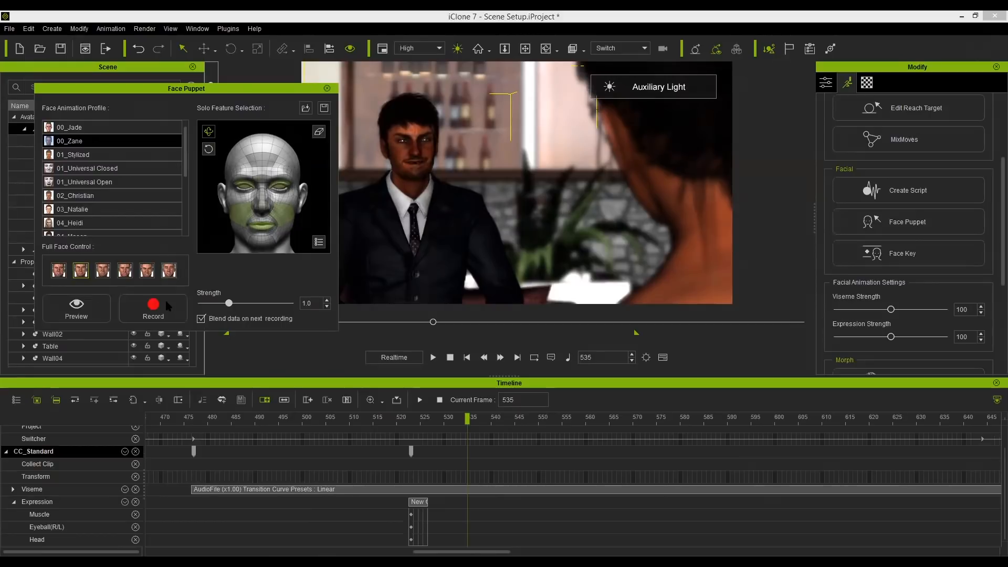
Record the man's face puppet performance from frame 535 to about frame 718.
left_click(153, 300)
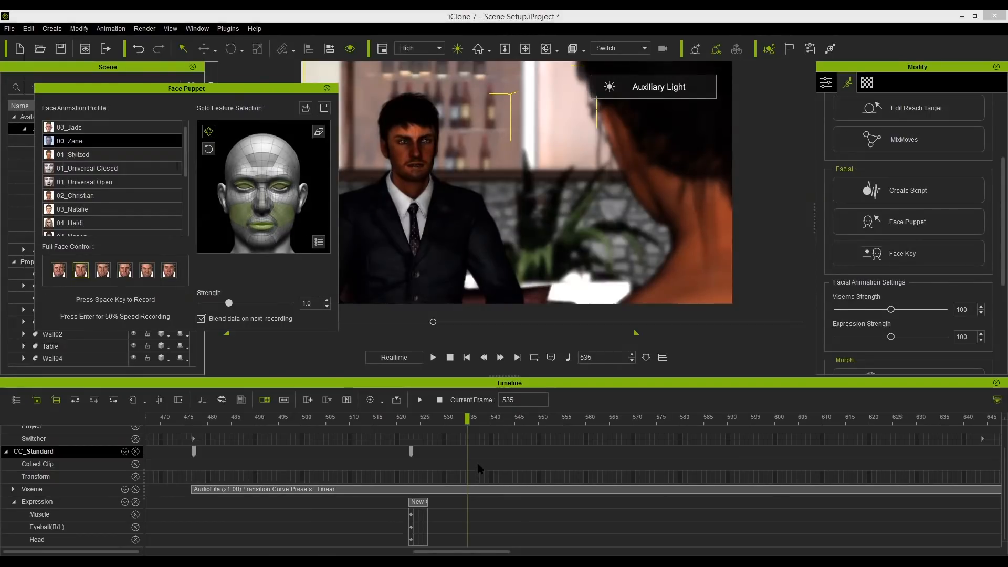
key("space")
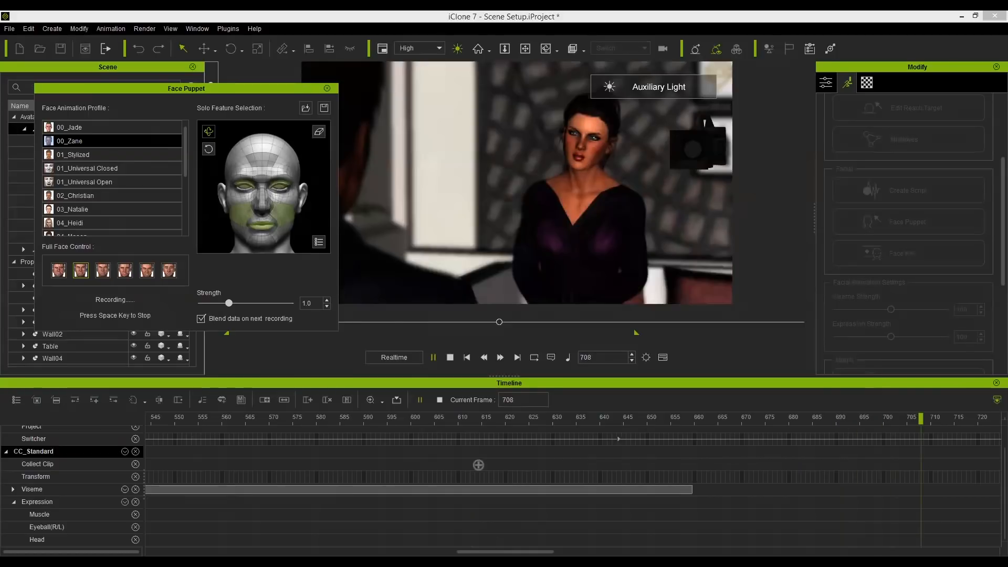
key("space")
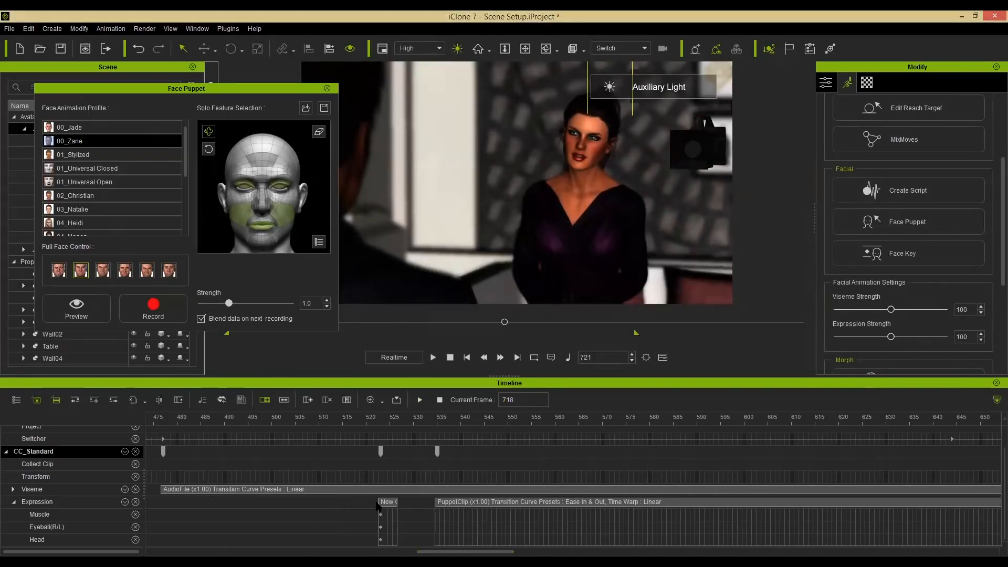
Move the man's default expression key and new puppet clip earlier on the Expression track.
left_click(478, 502)
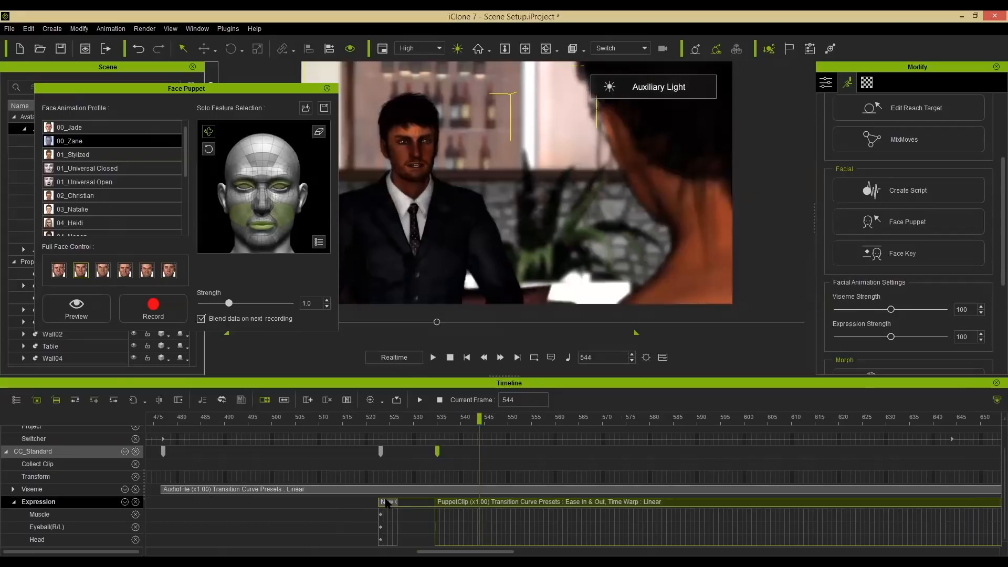
mouse_move(386, 503)
left_mouse_down()
mouse_move(346, 503)
mouse_move(393, 507)
mouse_move(269, 502)
left_mouse_up()
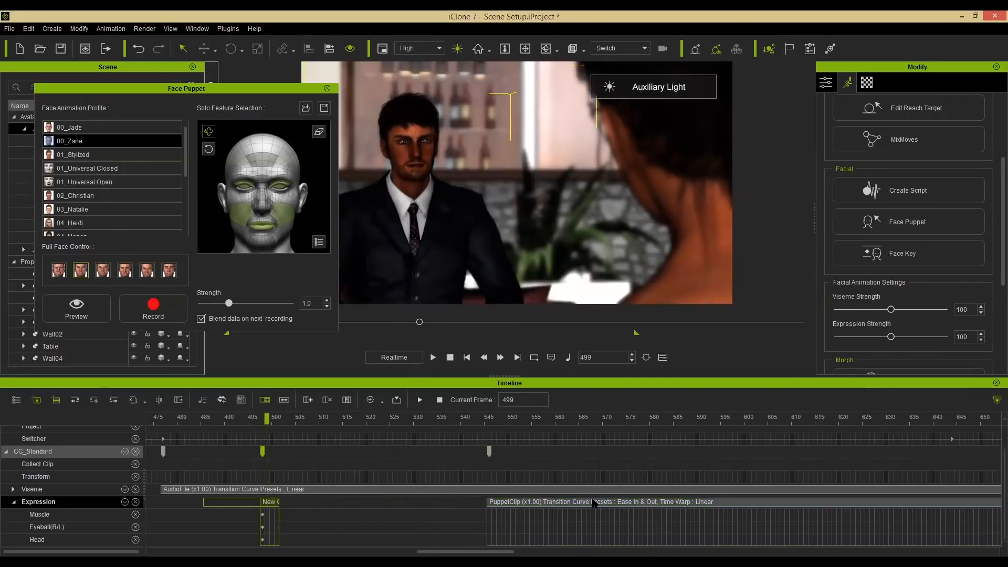
left_click_drag(596, 502, 357, 508)
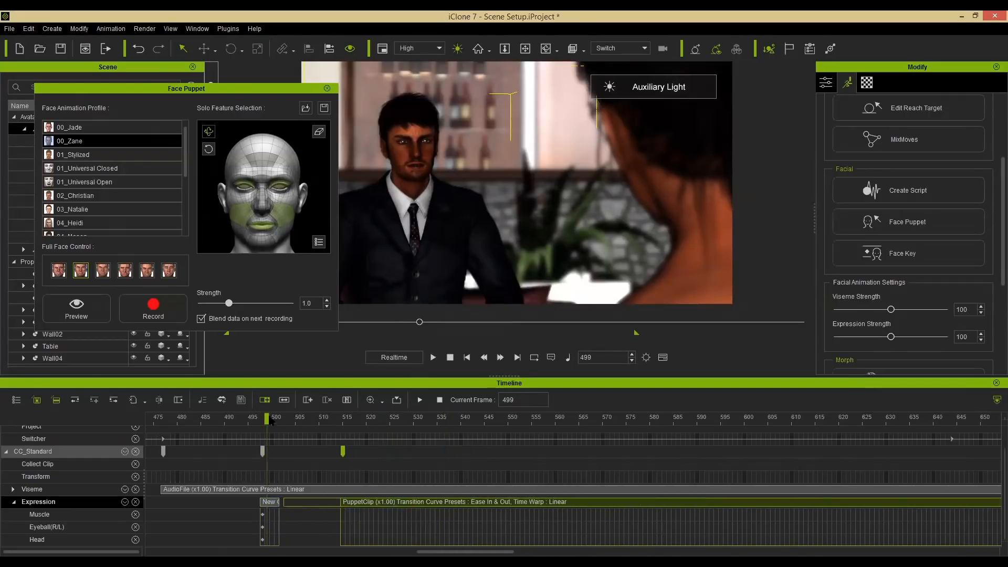
left_click_drag(230, 420, 177, 422)
scroll(251, 481, "up", 1)
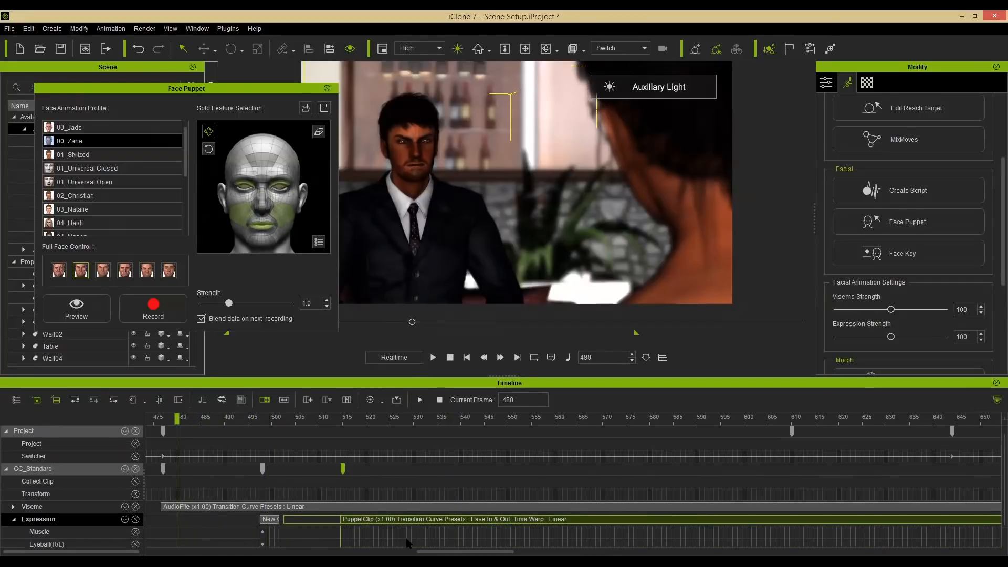
left_click_drag(429, 551, 396, 424)
Shift the default key to about frame 476 and start the puppet clip just after it.
left_click_drag(365, 382, 357, 420)
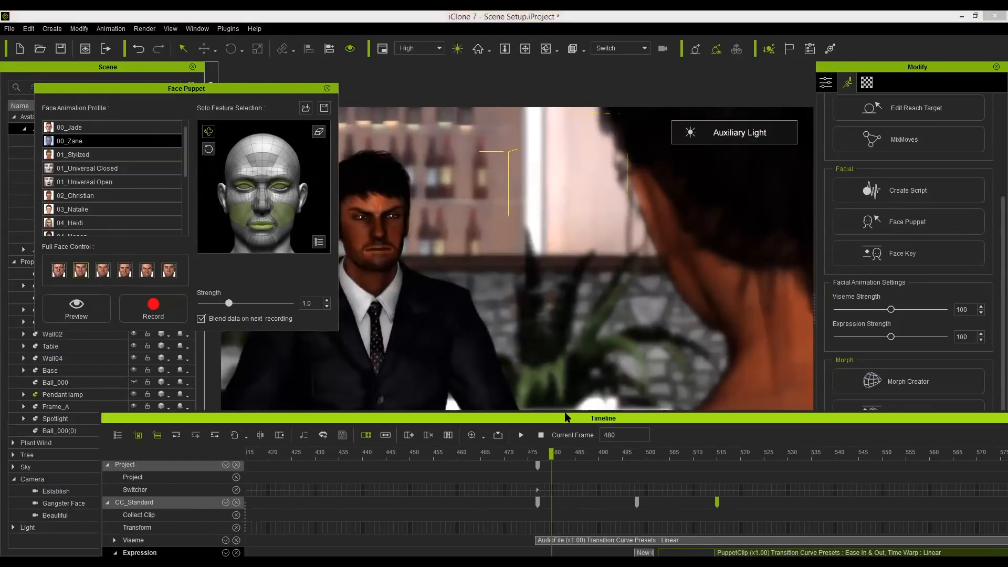
left_click_drag(565, 416, 441, 428)
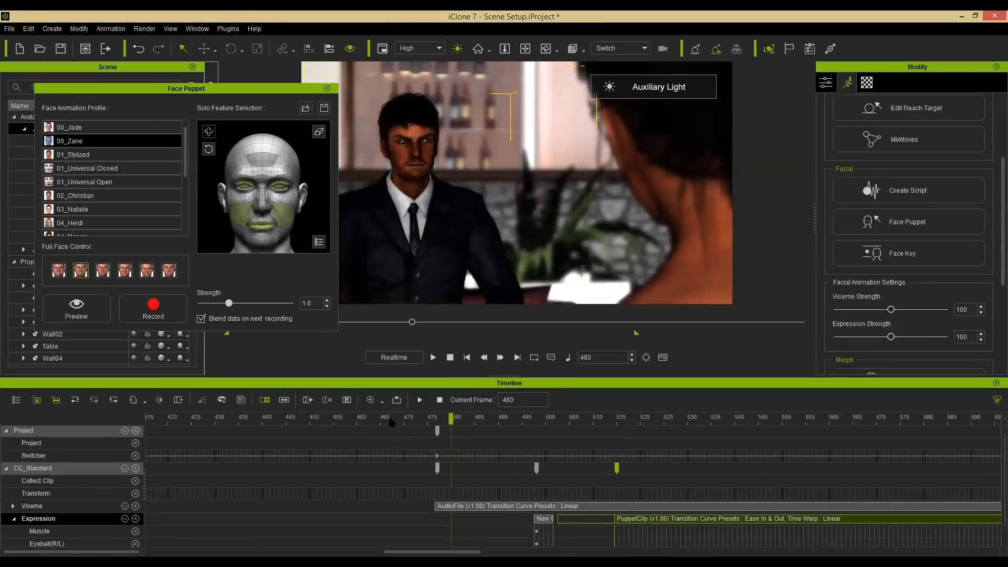
left_click_drag(355, 424, 437, 423)
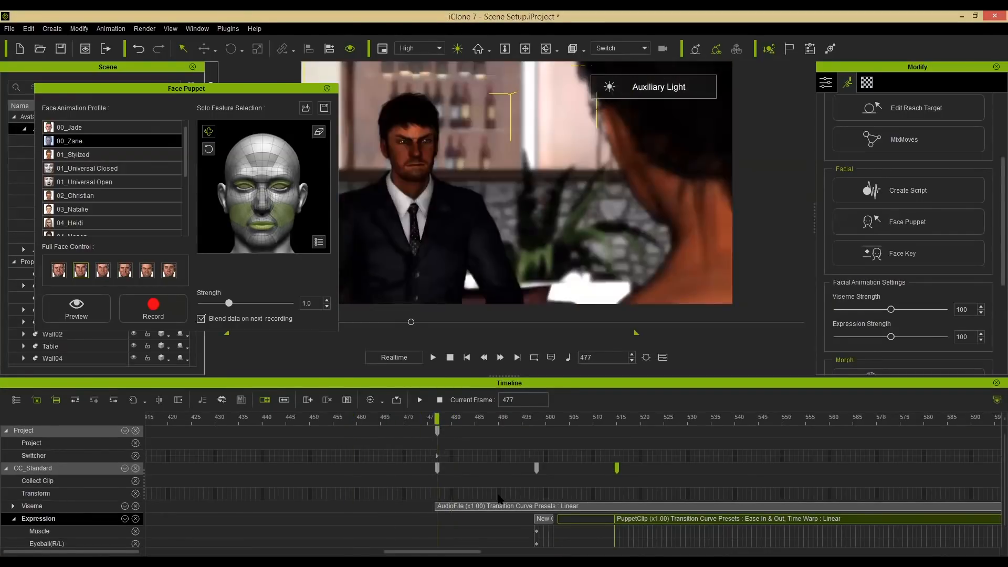
left_click_drag(545, 519, 443, 519)
left_click(441, 418)
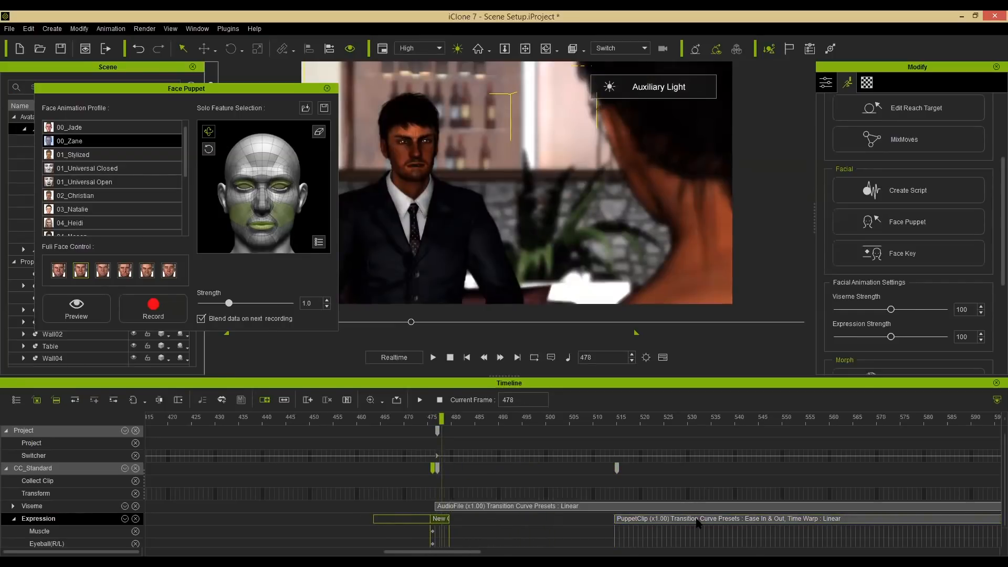
left_click_drag(664, 519, 593, 520)
left_click_drag(626, 418, 428, 421)
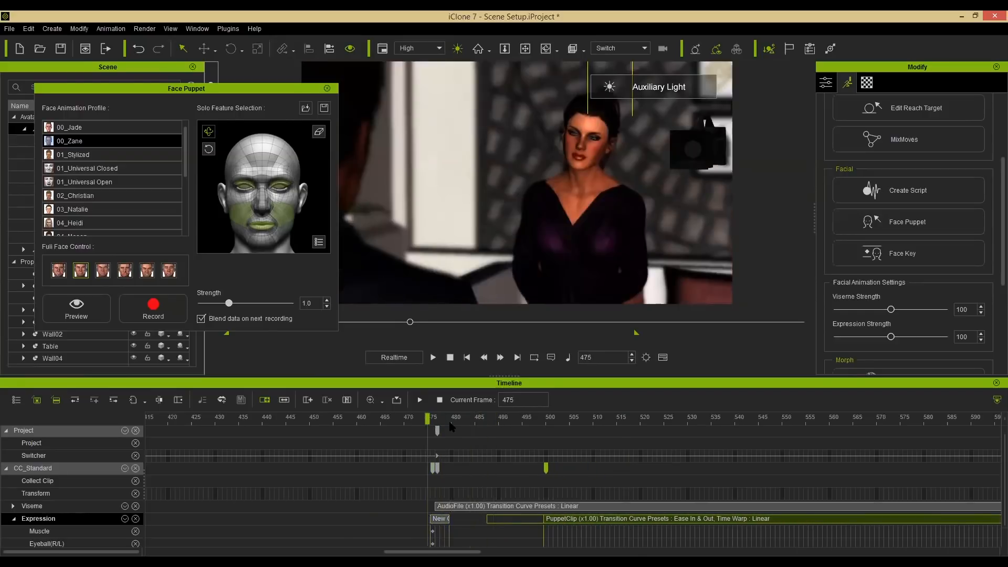
Play the scene from frame 475 to review the man's recorded expression.
key("space")
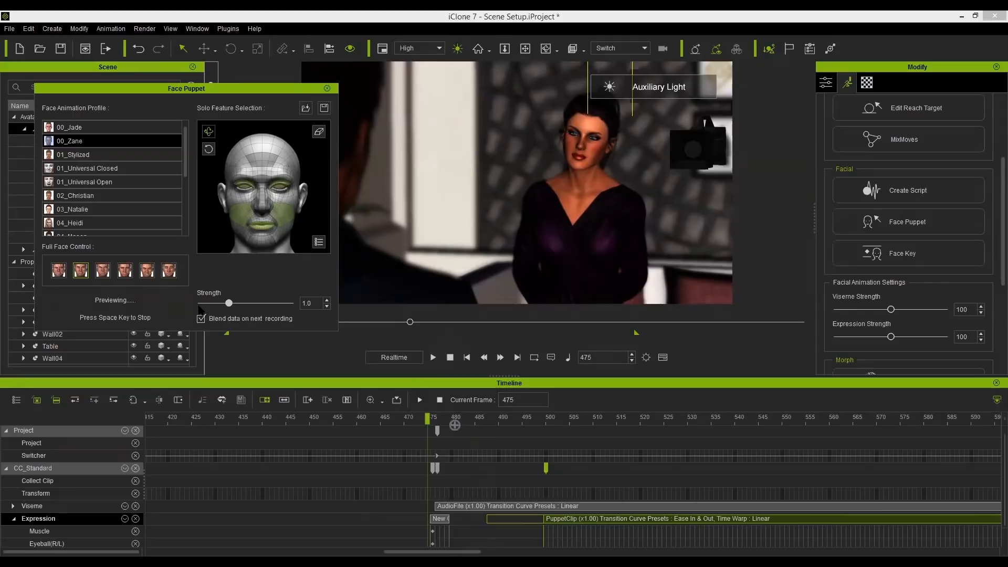
key("space")
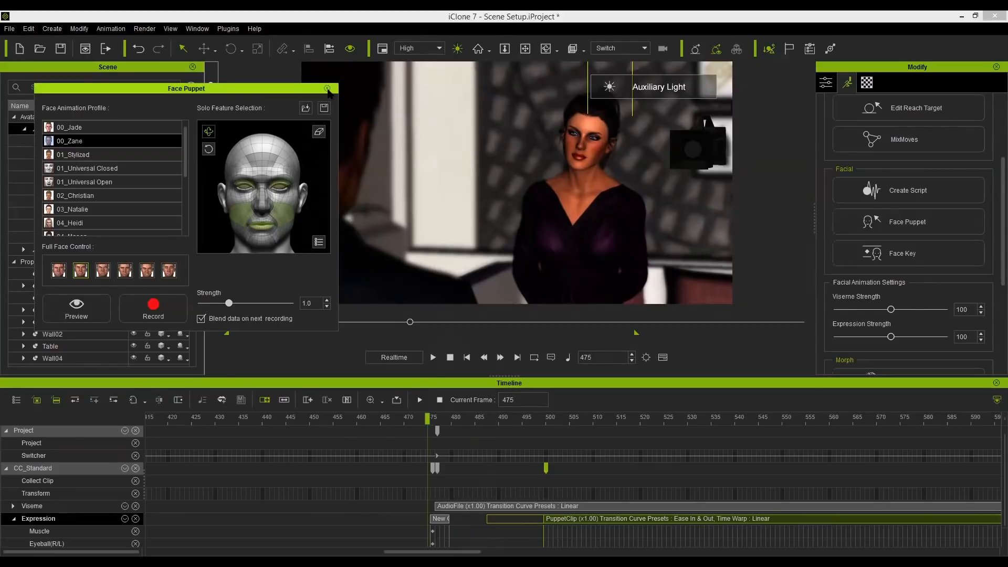
key("space")
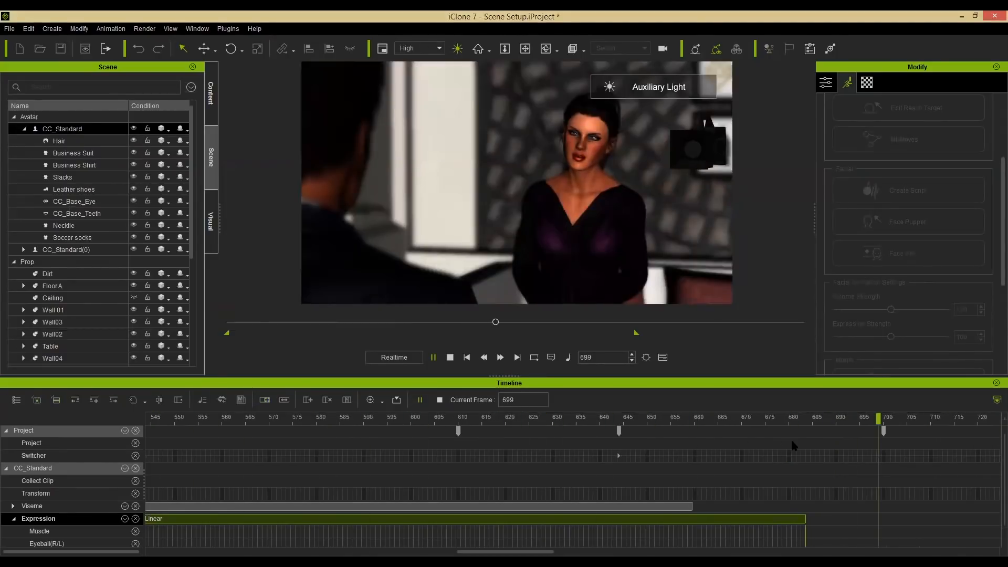
key("space")
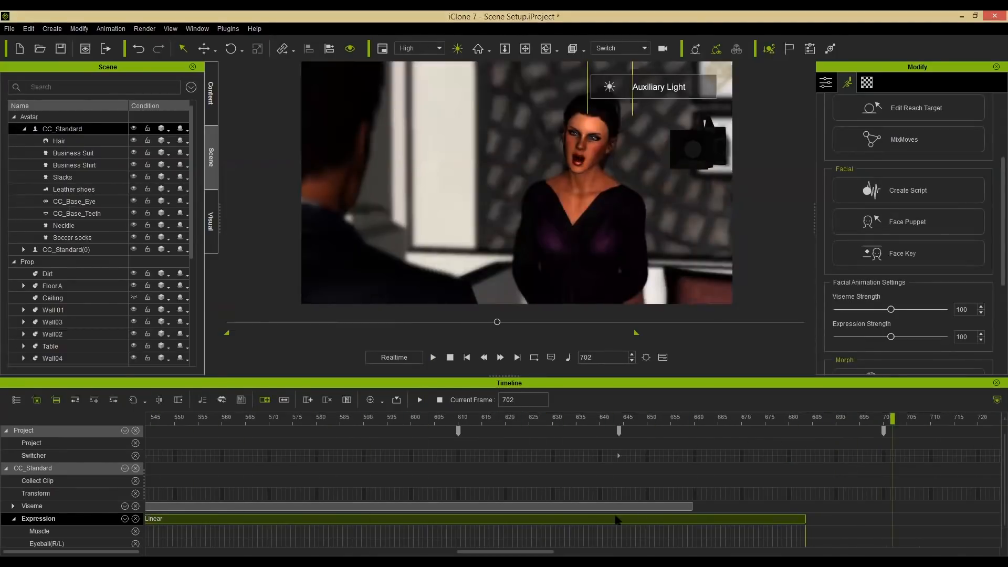
Lower the man's Expression Strength to 49 at frame 626.
left_click(531, 522)
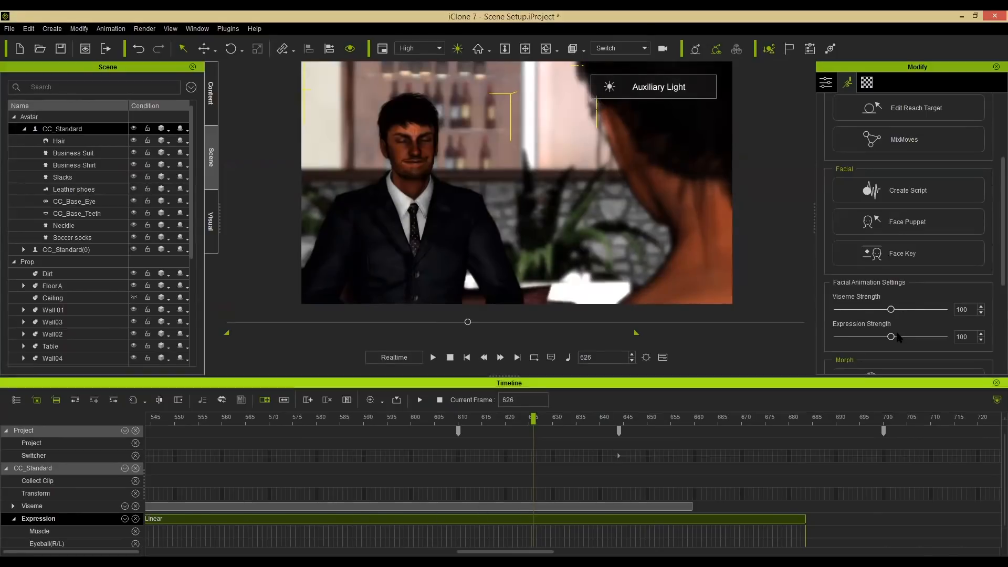
mouse_move(863, 334)
left_mouse_down()
mouse_move(851, 335)
mouse_move(890, 332)
mouse_move(859, 336)
left_mouse_up()
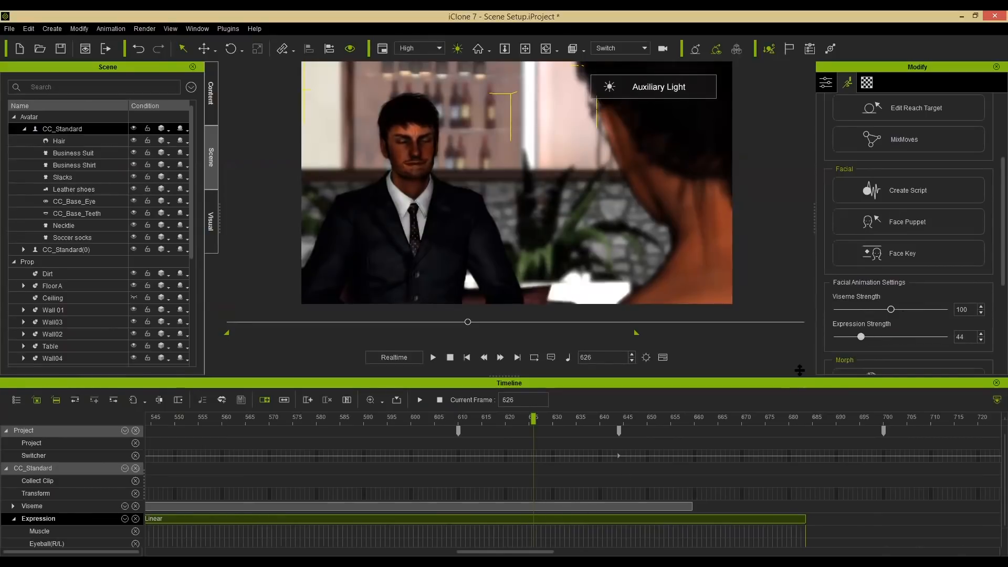
left_click_drag(860, 337, 863, 336)
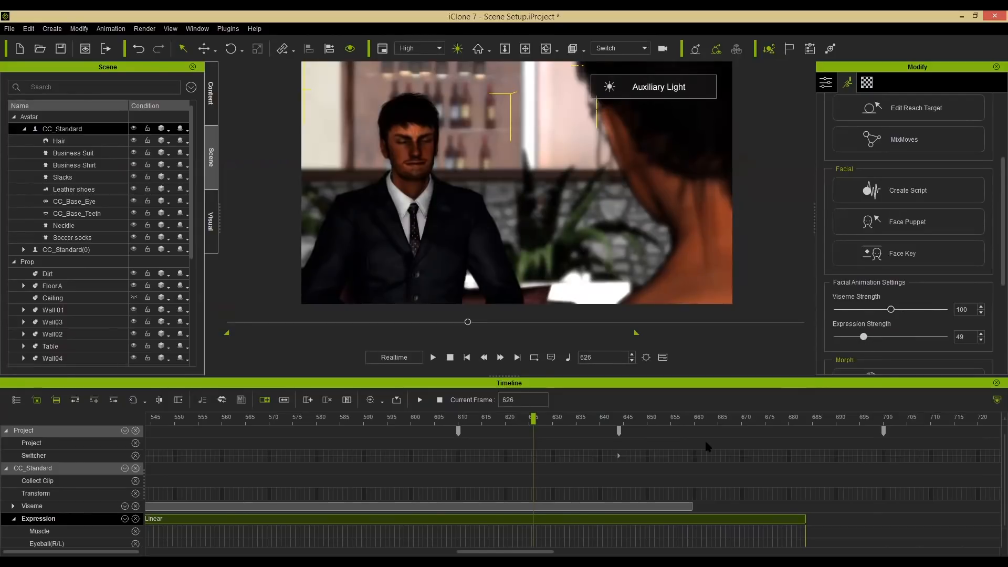
Play the scene from frame 678 to review the reduced expression strength.
right_click(557, 521)
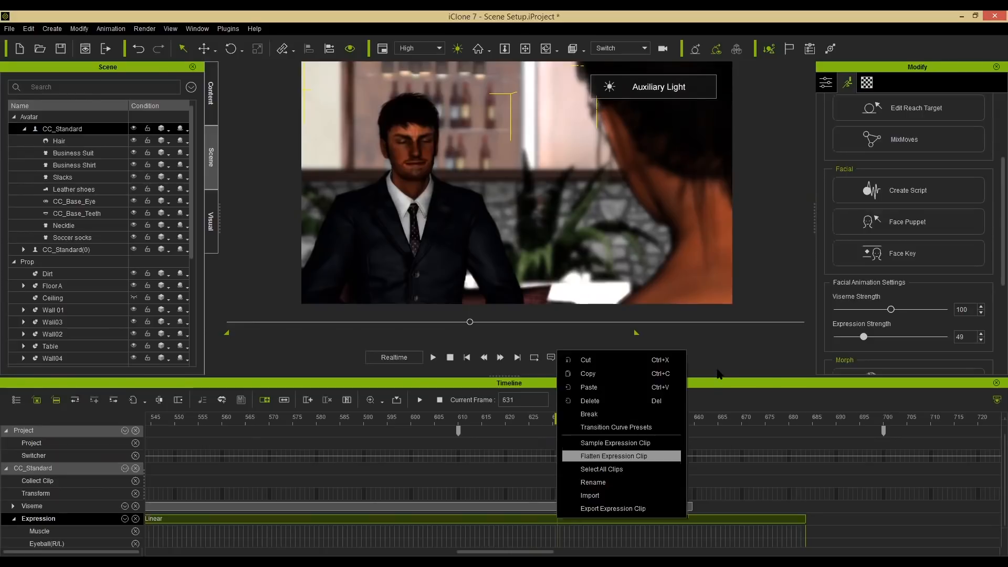
left_click(735, 386)
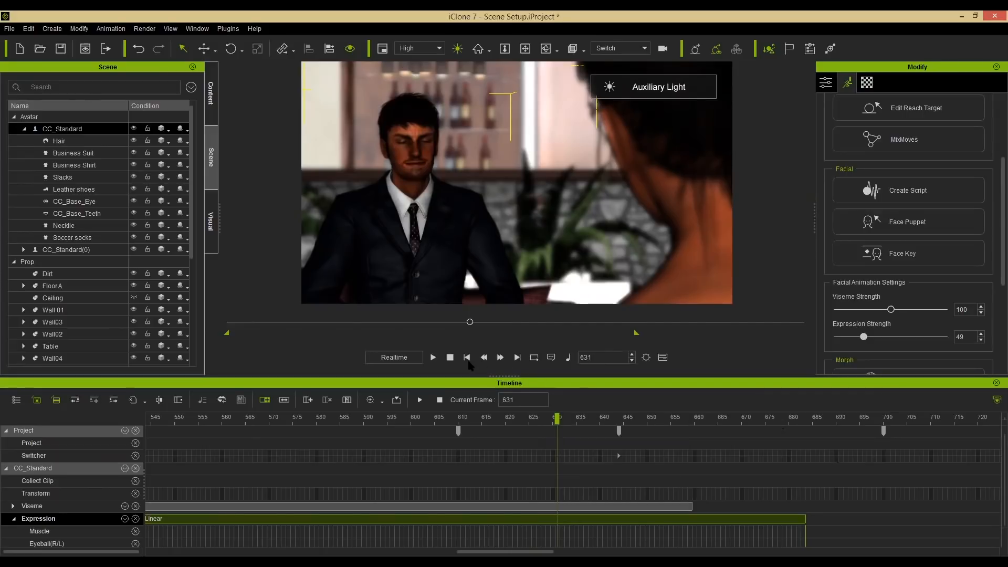
left_click(779, 420)
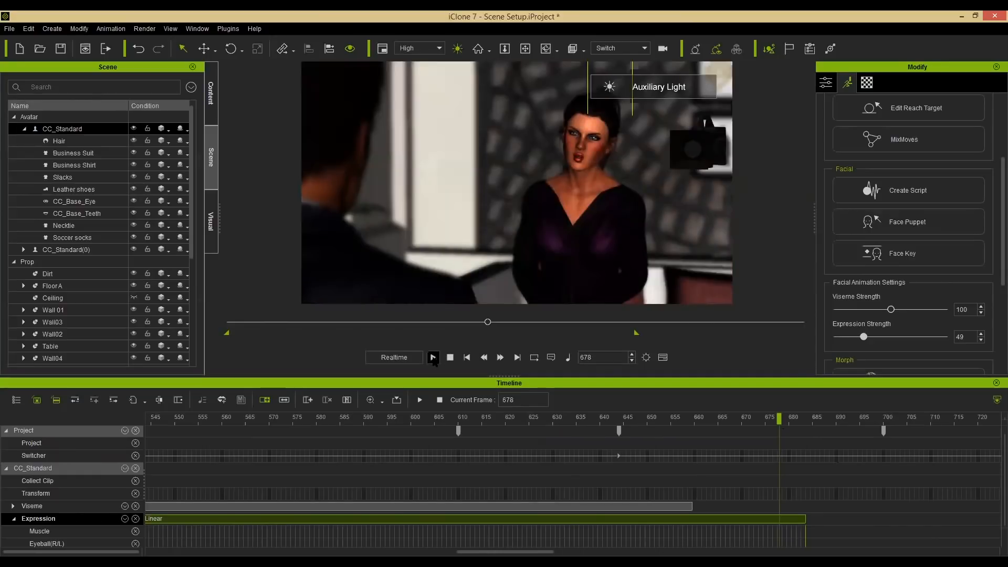
left_click(433, 358)
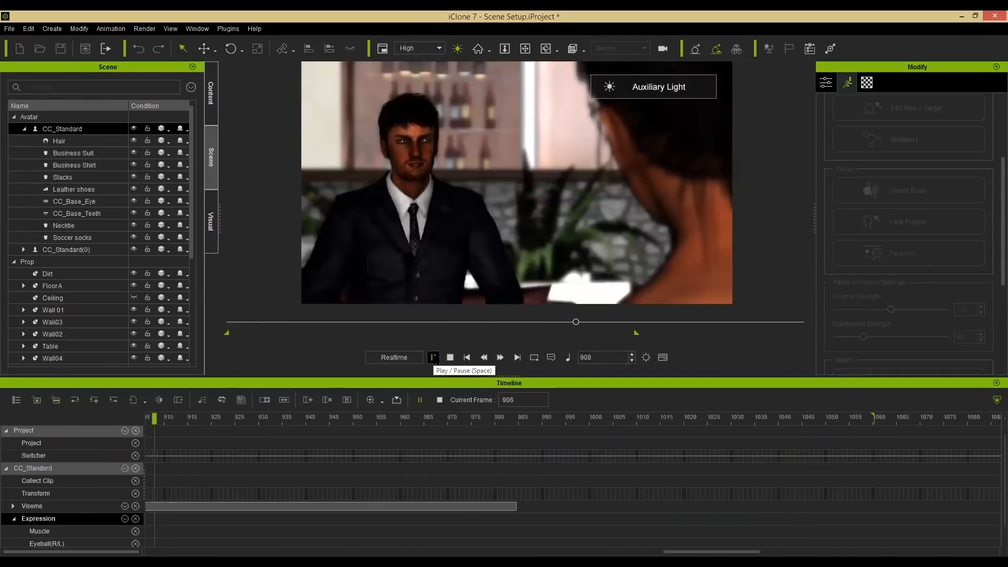
left_click(433, 357)
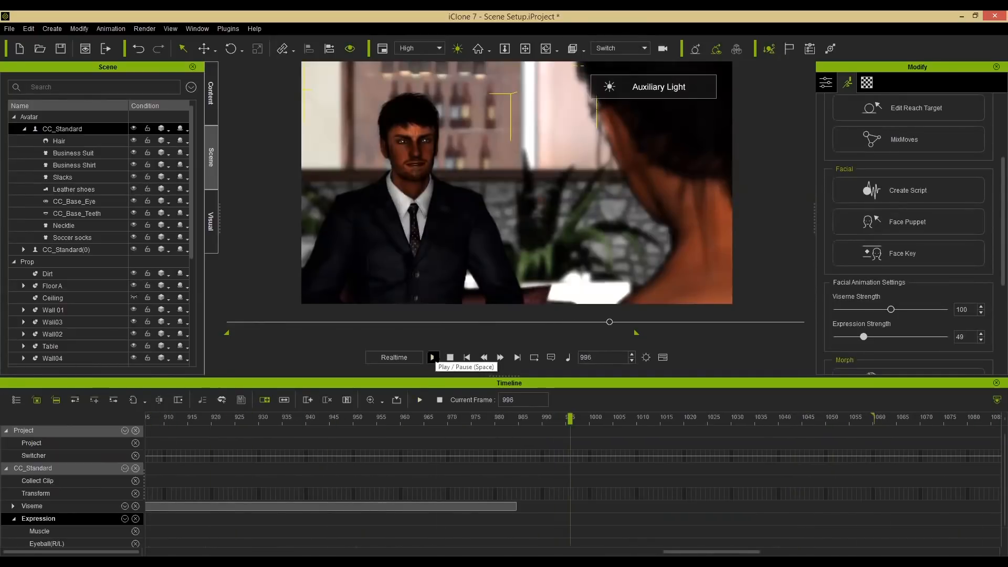
left_click(450, 358)
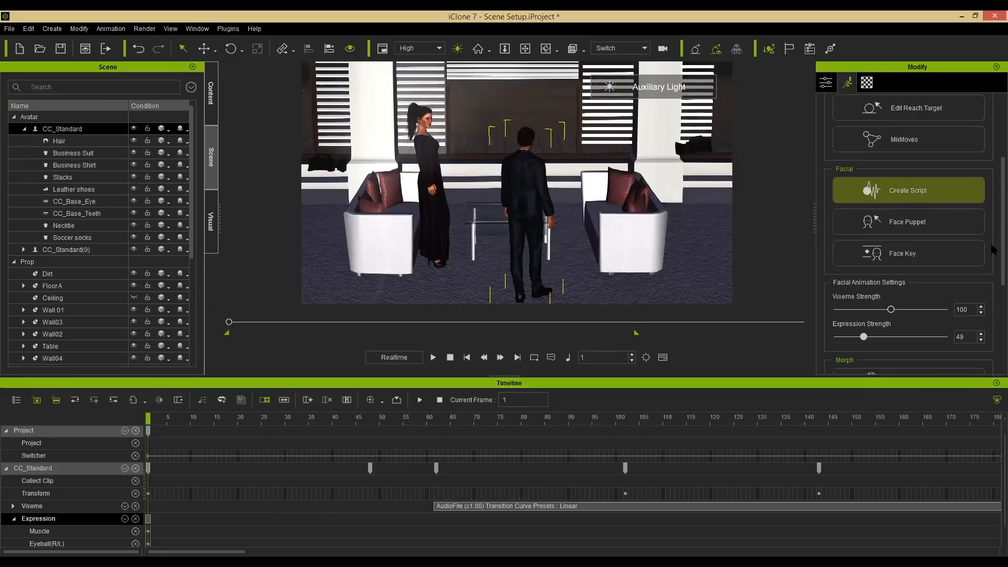
Open the Direct Puppet panel at frame 535, select the man's chest bone and choose Primary rotation.
scroll(993, 198, "up", 4)
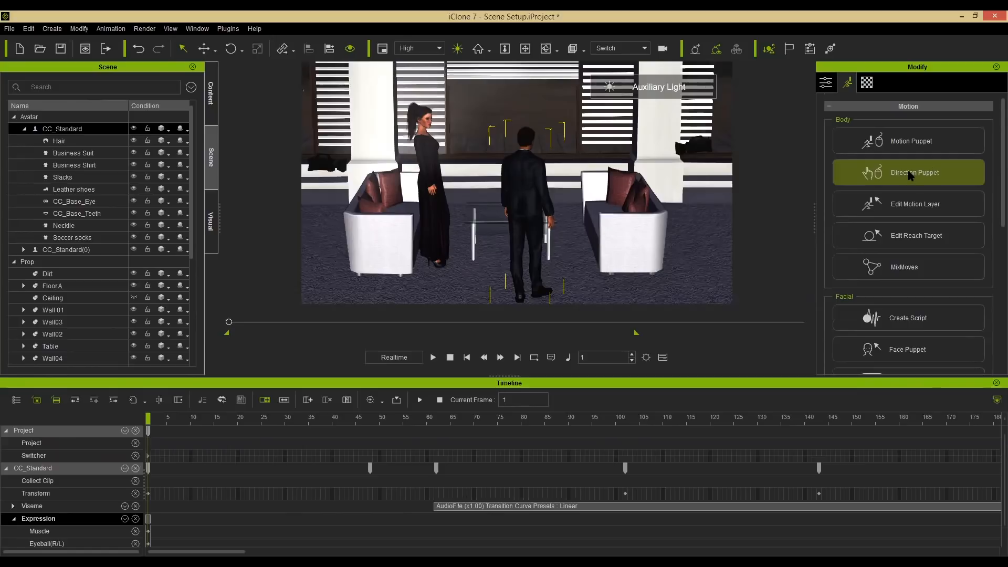
left_click(433, 357)
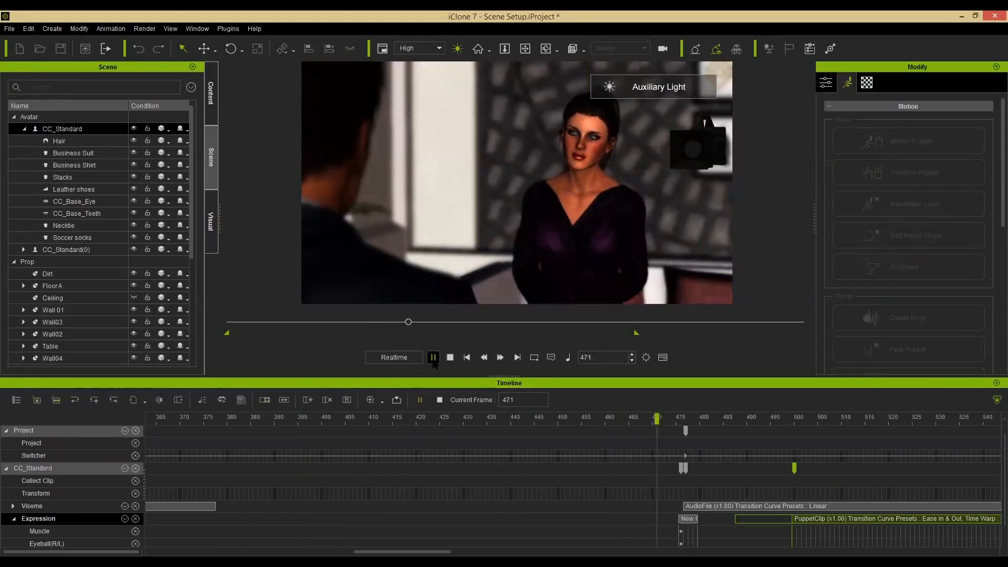
left_click(433, 358)
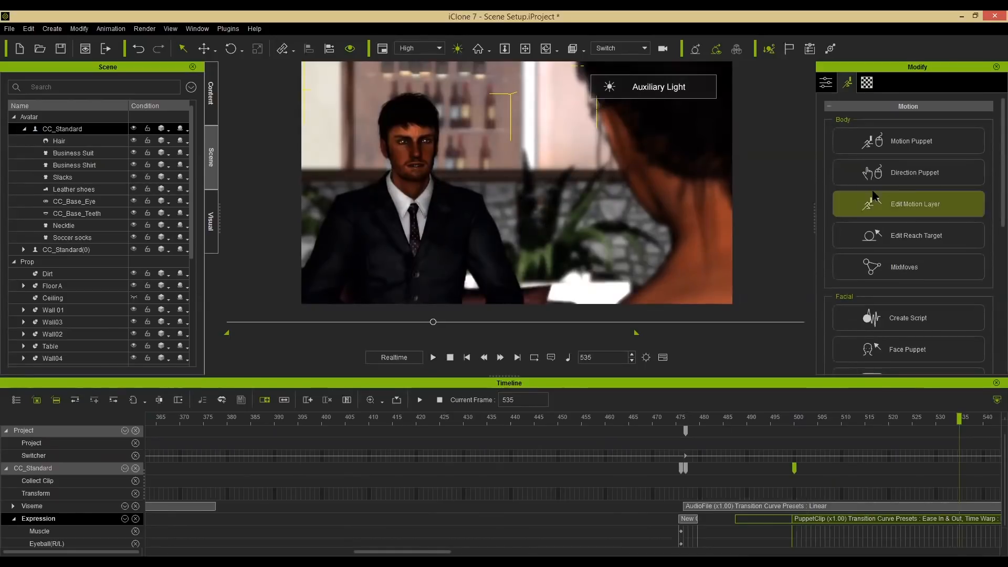
left_click(906, 182)
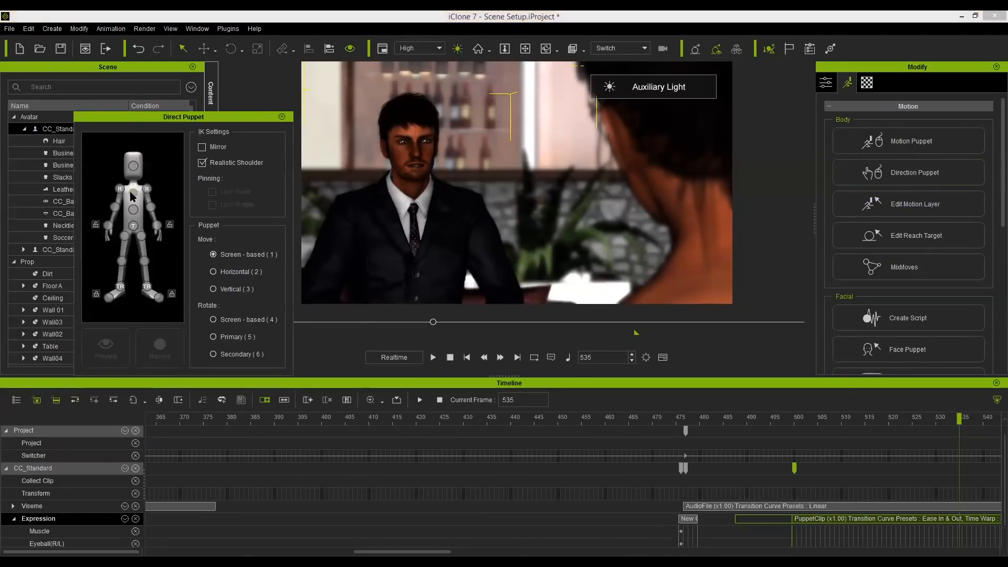
left_click(133, 194)
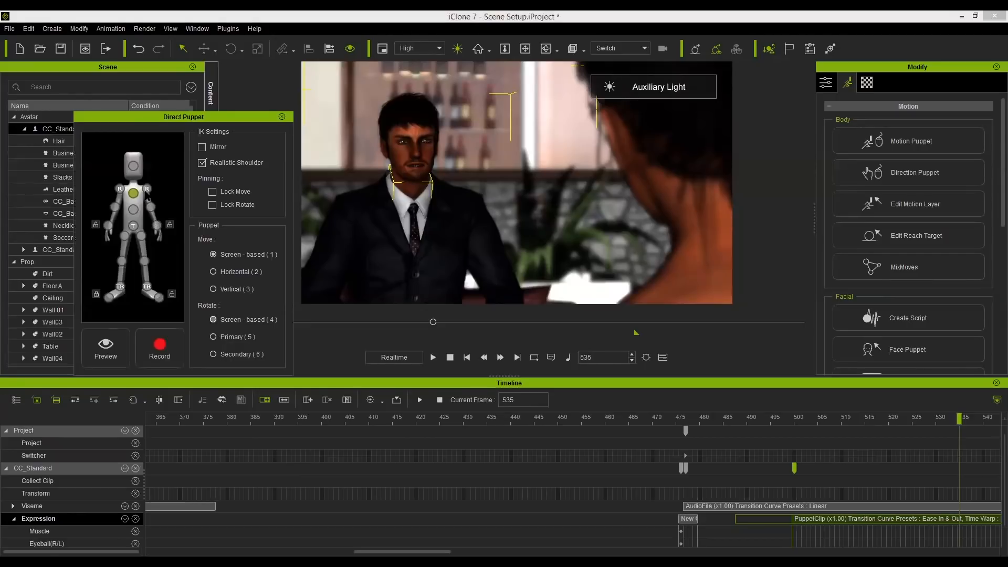
left_click(231, 341)
Preview, then record the man's chest puppet motion from frame 535 to about frame 835.
key("space")
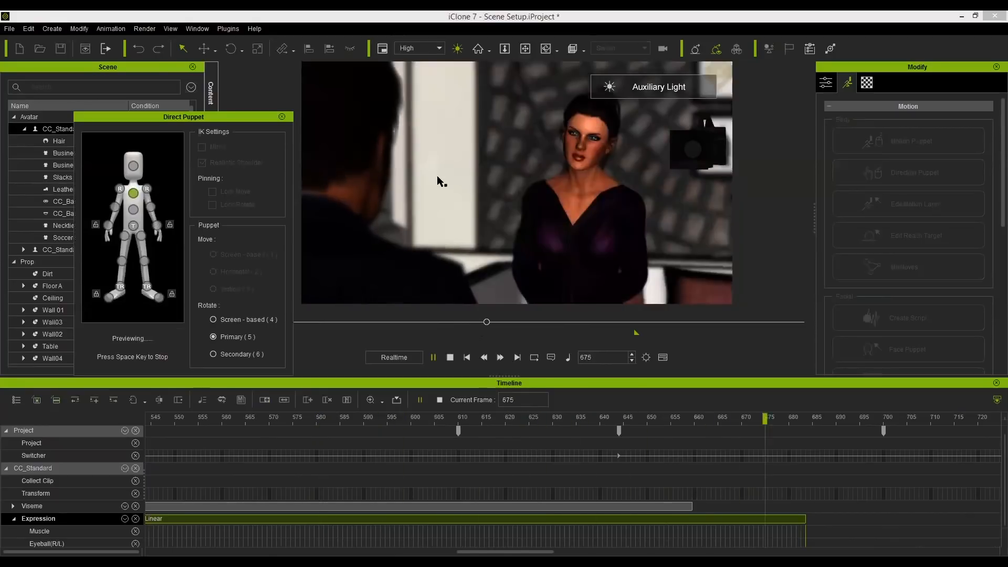
key("space")
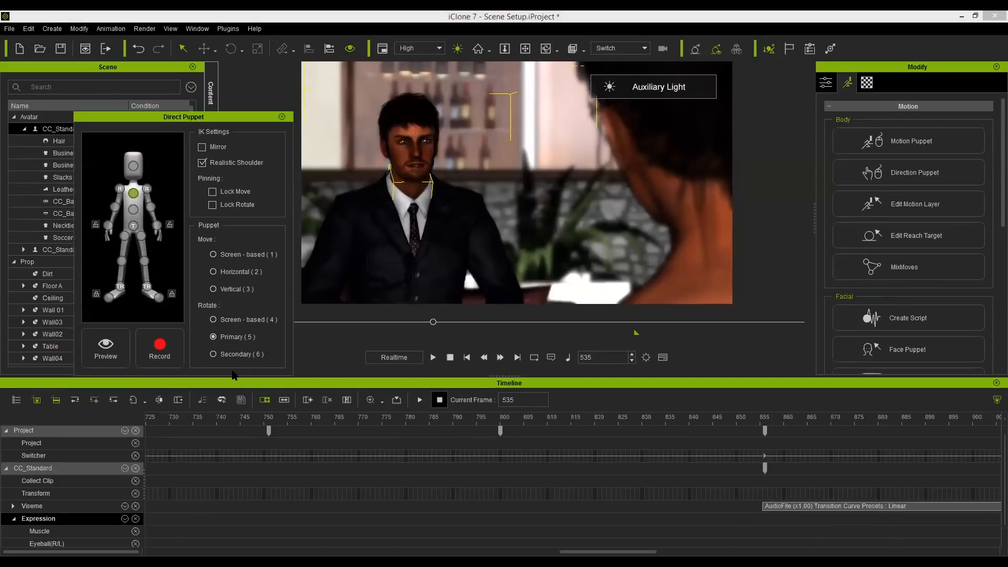
left_click(160, 348)
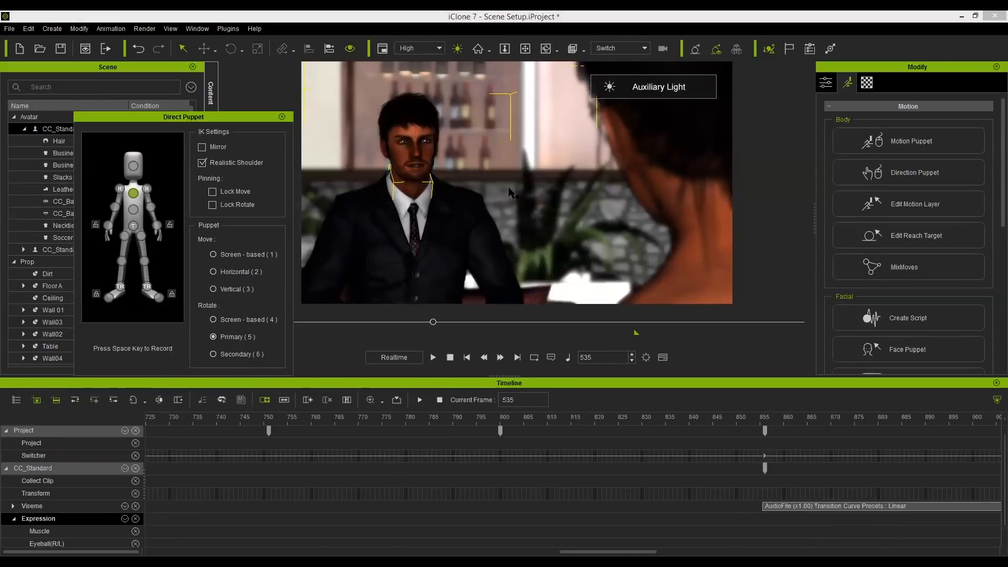
key("space")
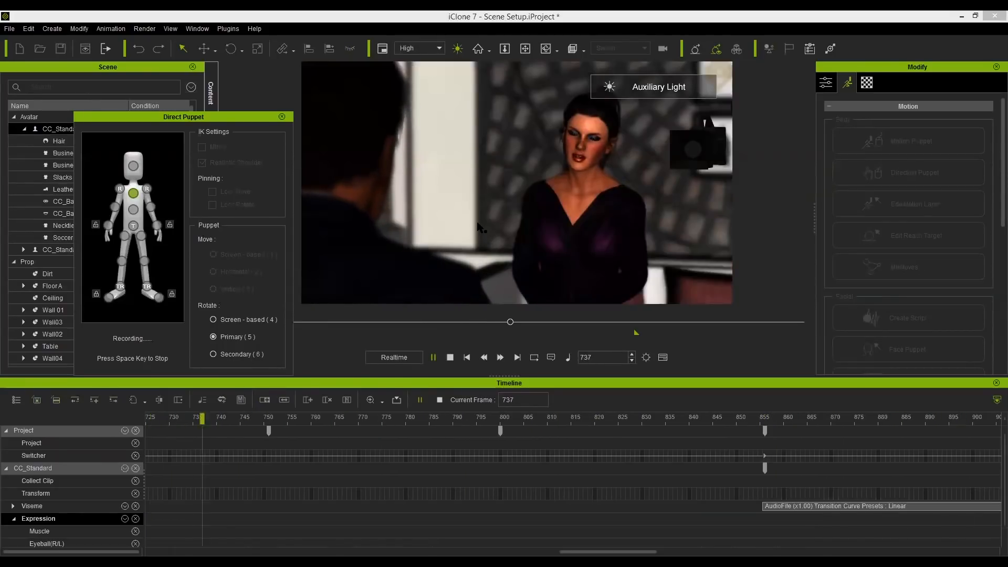
key("space")
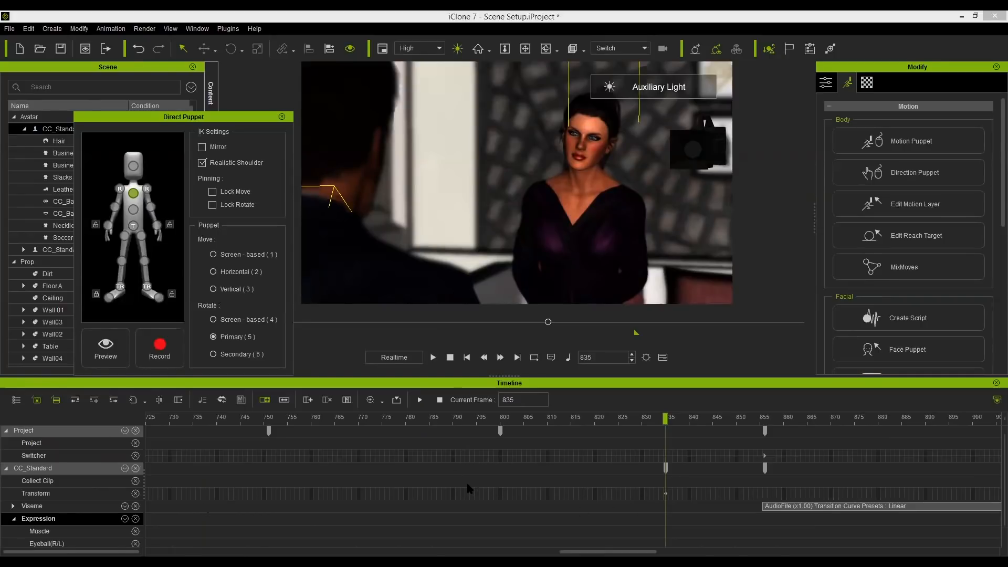
Close the Direct Puppet panel and play the timeline around frame 682 to review the recorded motion.
scroll(451, 485, "down", 1)
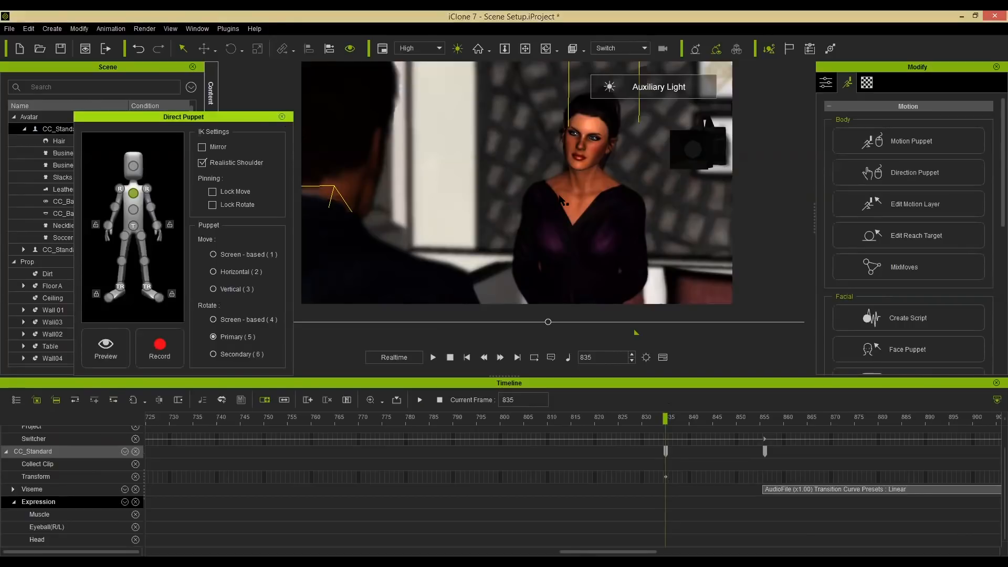
left_click(282, 118)
left_click_drag(430, 422, 174, 418)
left_click_drag(582, 551, 539, 530)
left_click_drag(388, 420, 304, 415)
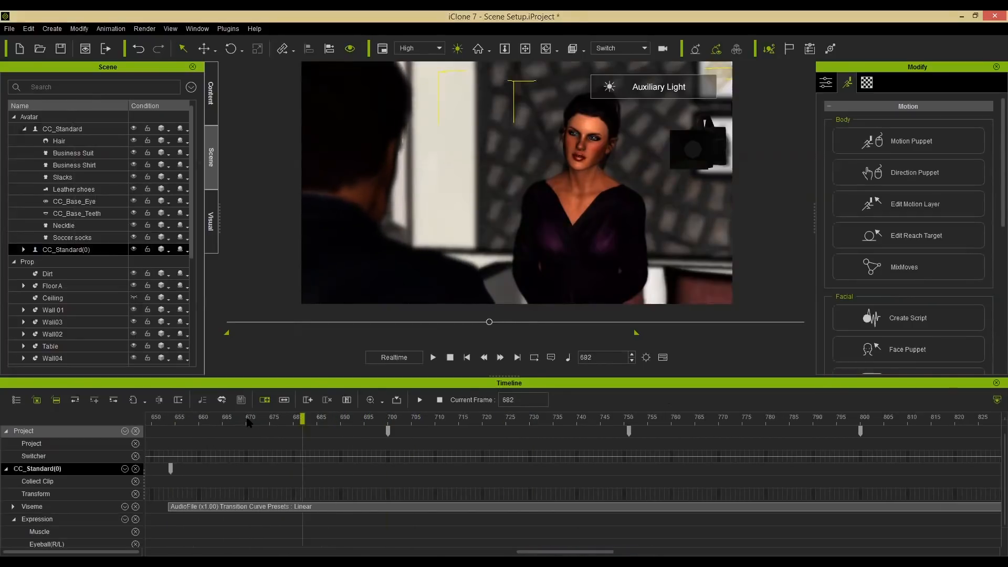
key("space")
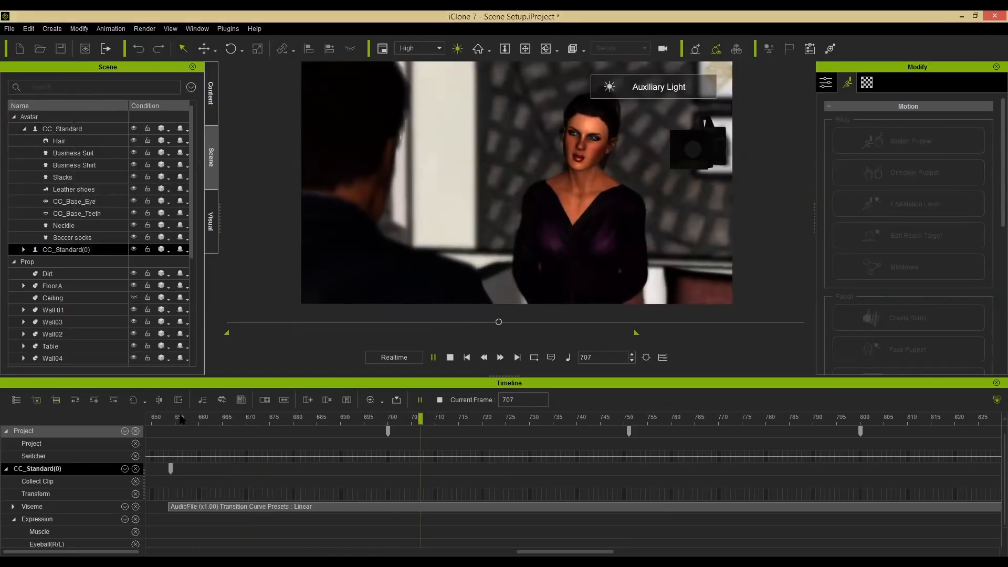
key("space")
left_click_drag(198, 420, 180, 420)
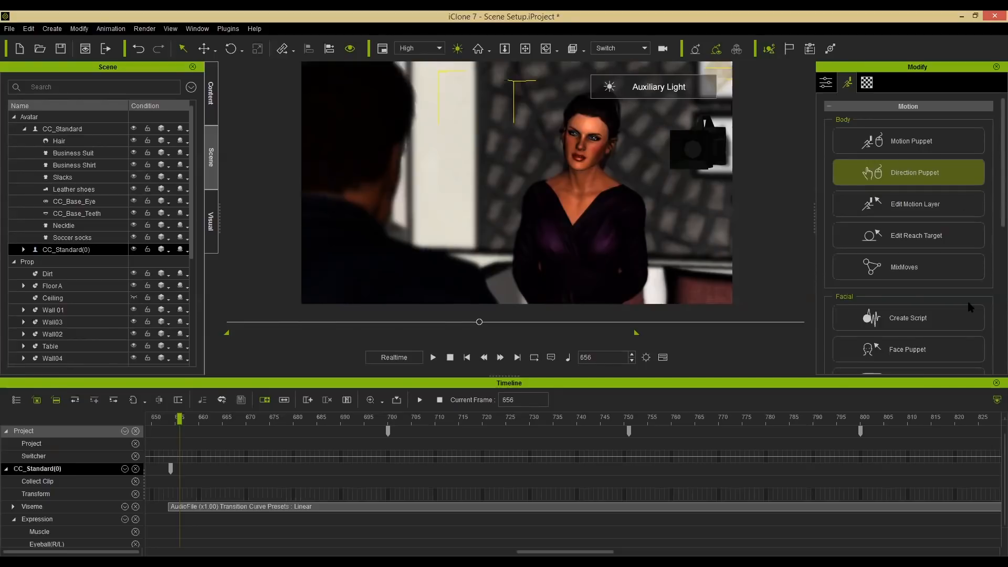
Open Face Puppet for CC_Standard(0) at frame 656, clear the solo feature selection and preview the puppeting.
left_click(939, 350)
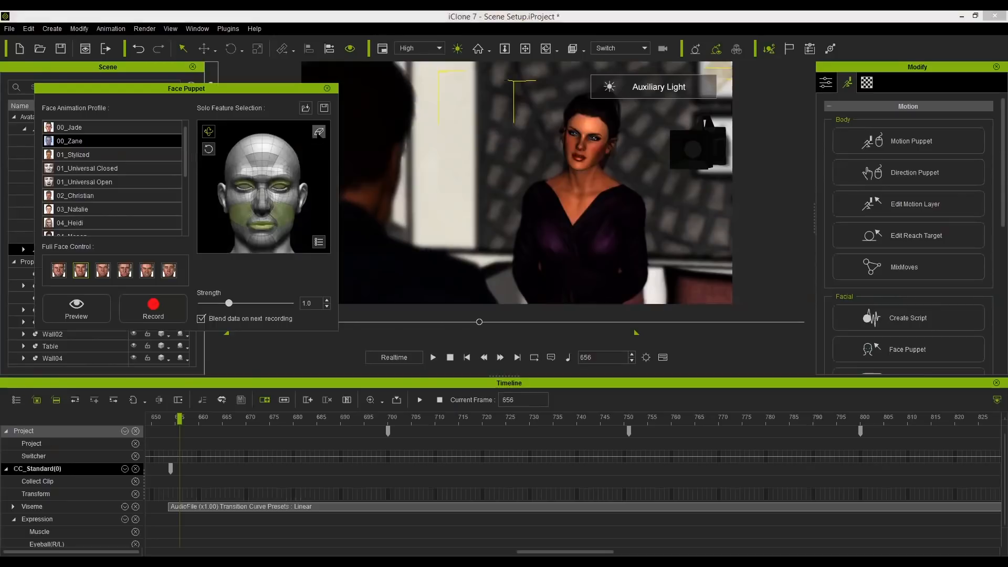
left_click(318, 131)
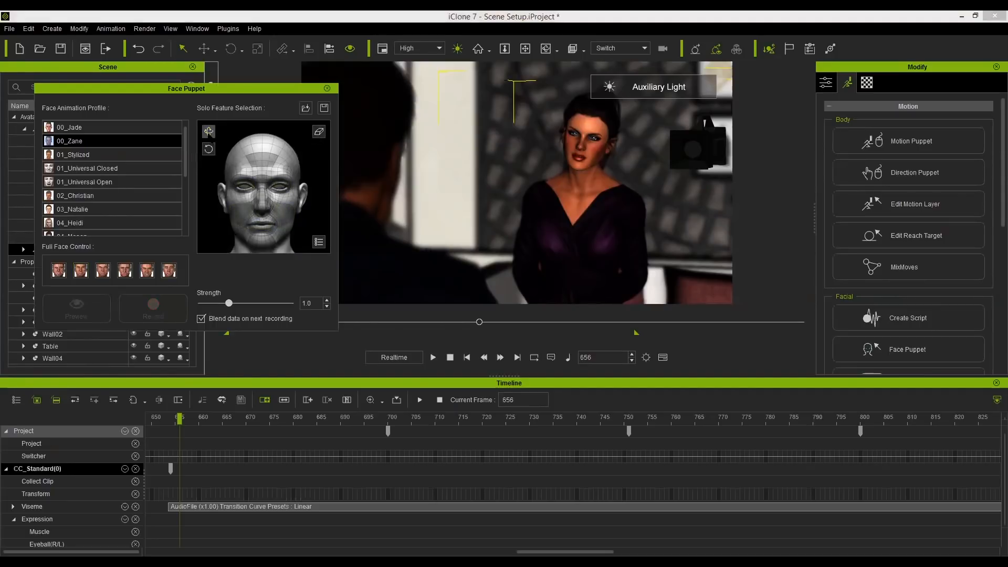
left_click(208, 132)
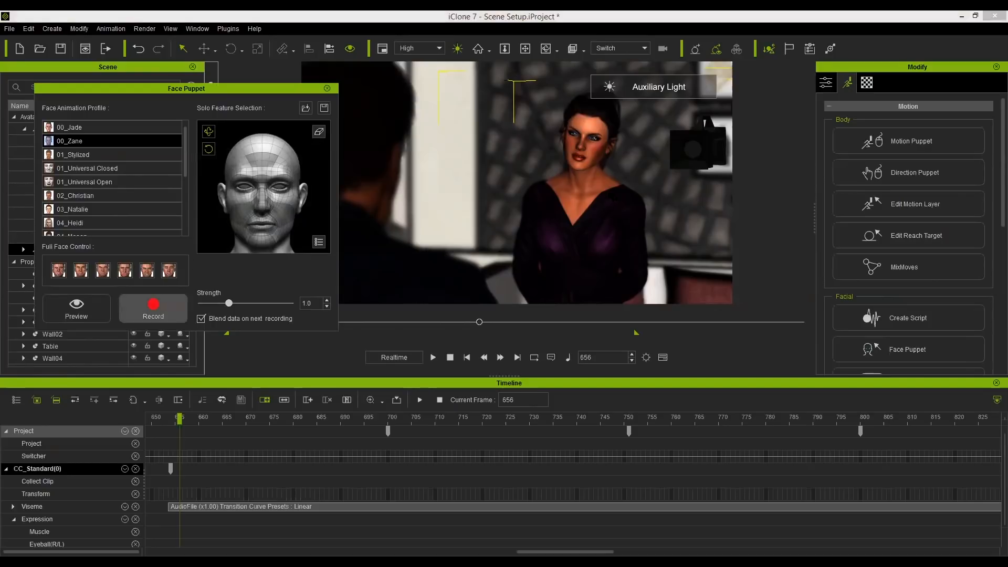
key("space")
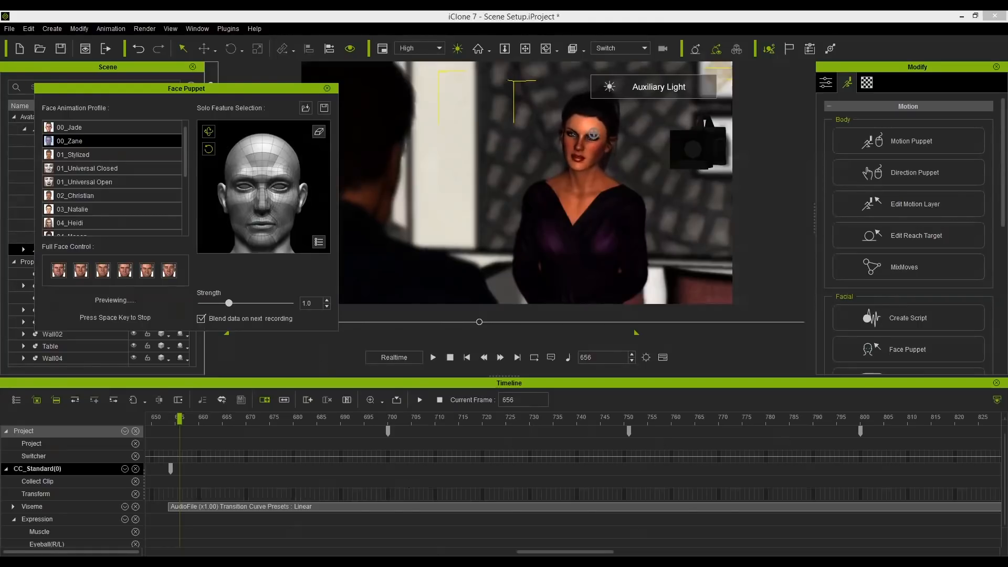
key("space")
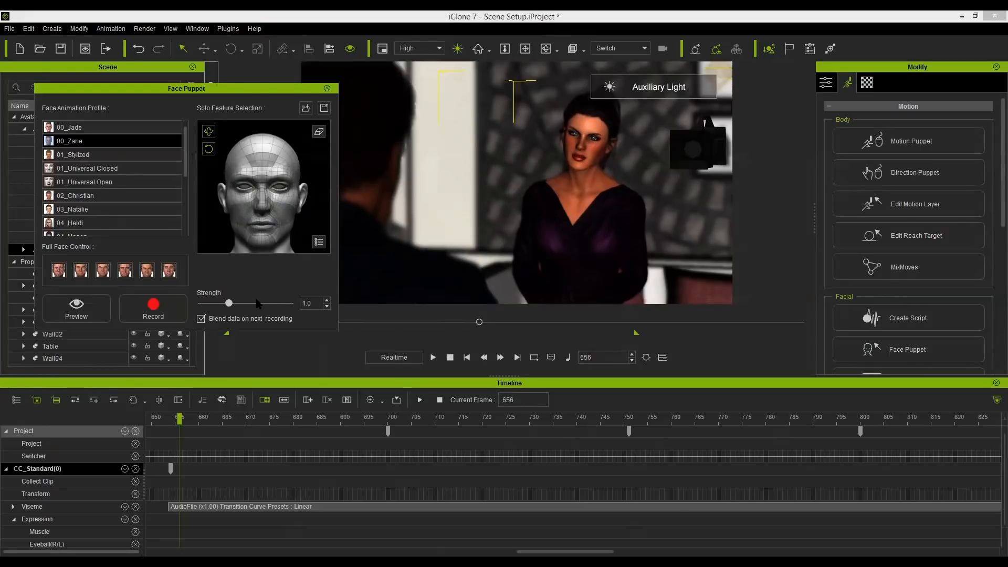
Record a face puppet performance at strength 3.0 from frame 656 to about frame 939, then close the panel and timeline.
left_click_drag(232, 309, 302, 310)
key("space")
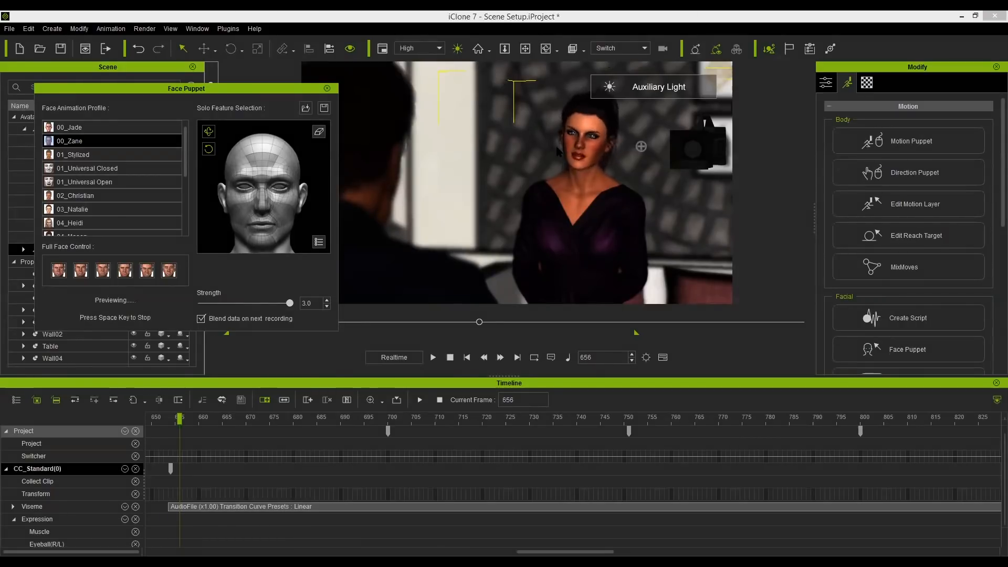
key("space")
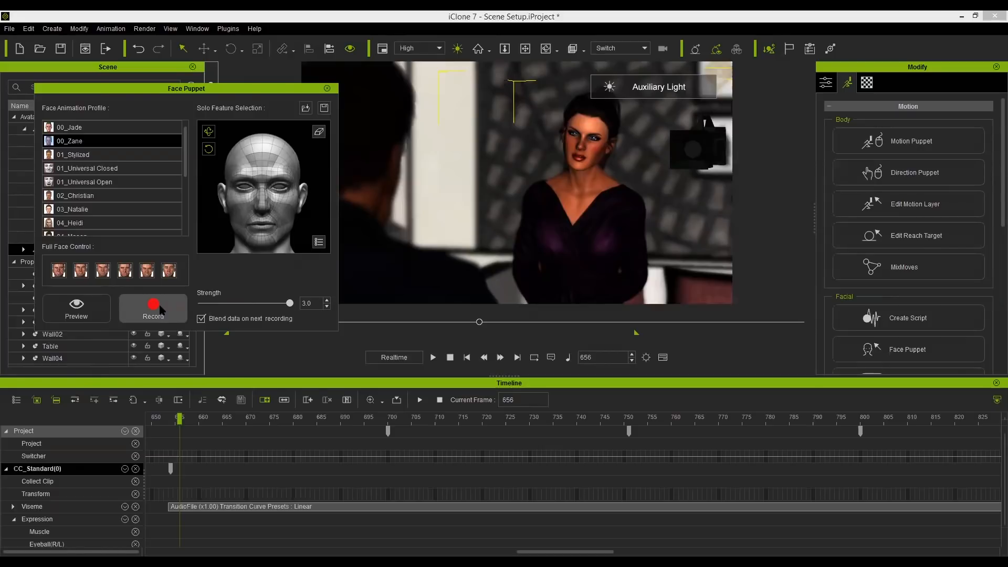
left_click(157, 308)
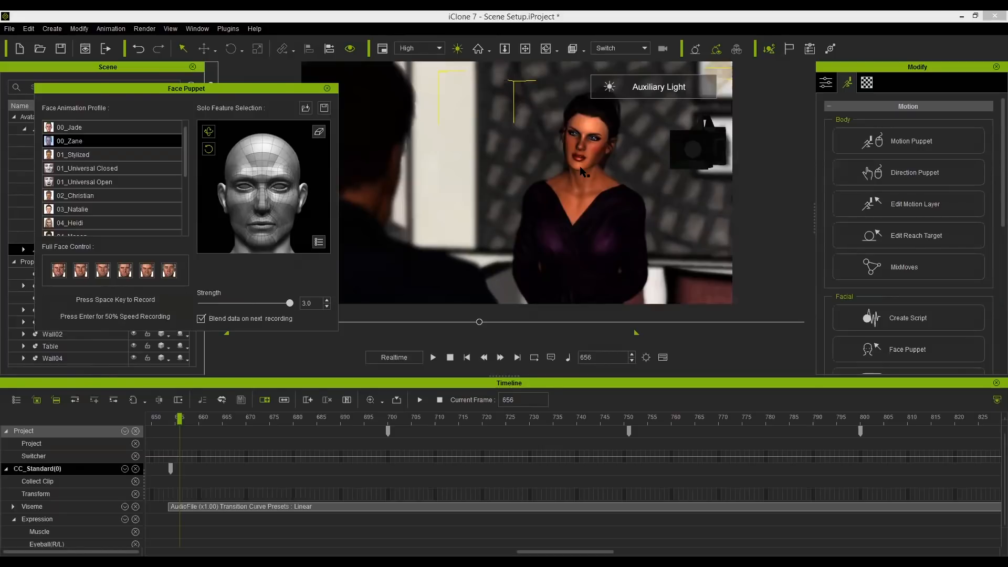
key("space")
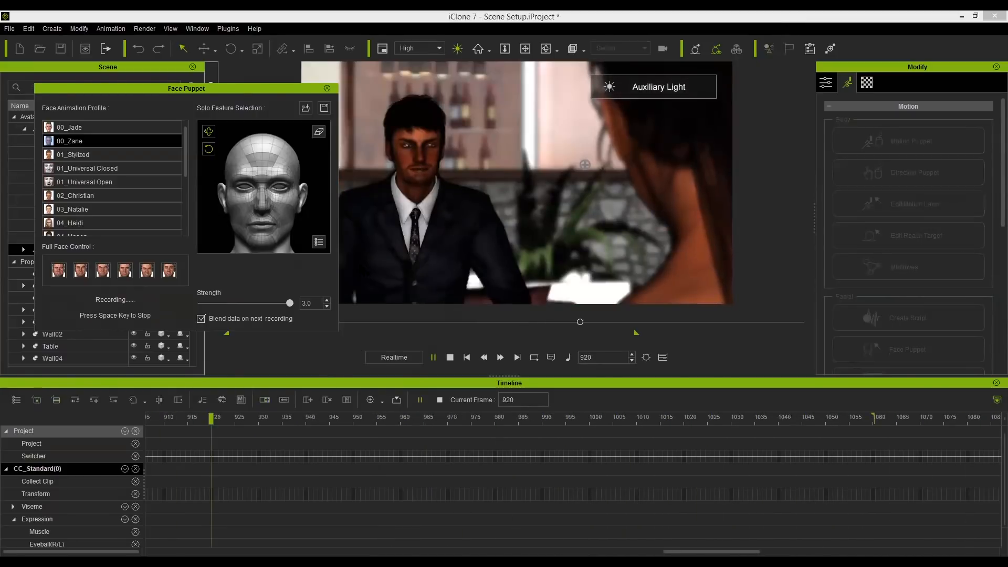
key("space")
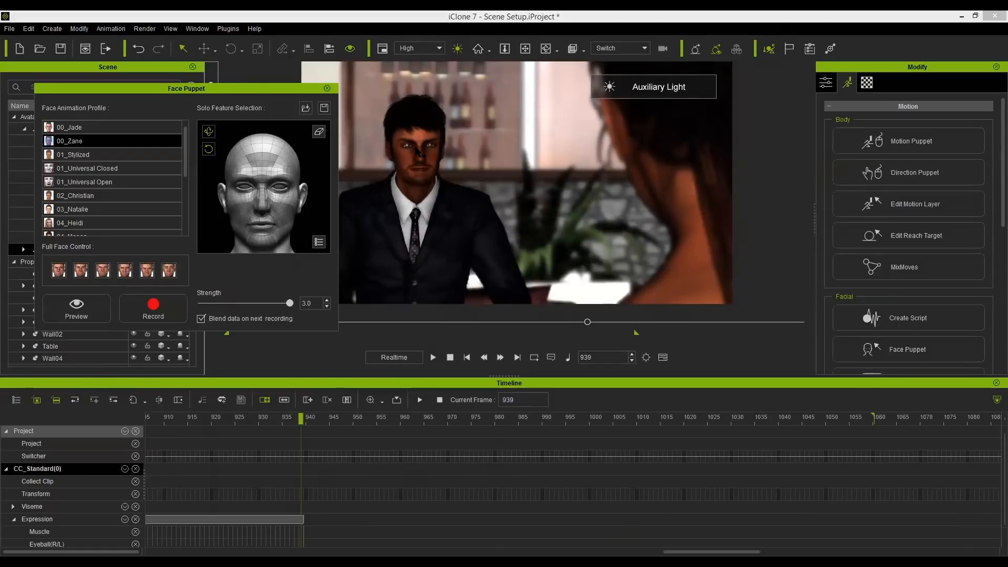
left_click_drag(712, 552, 700, 552)
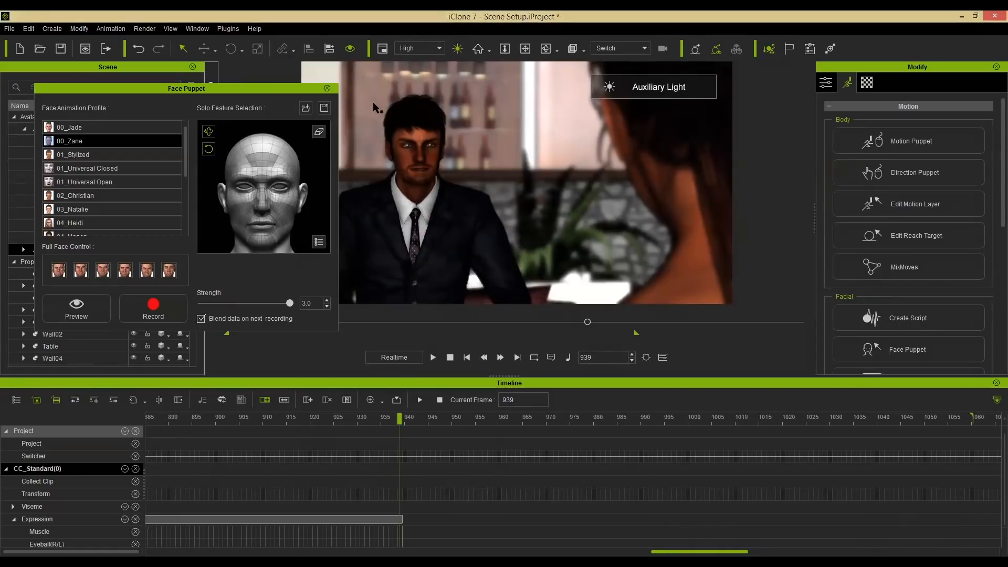
left_click(327, 89)
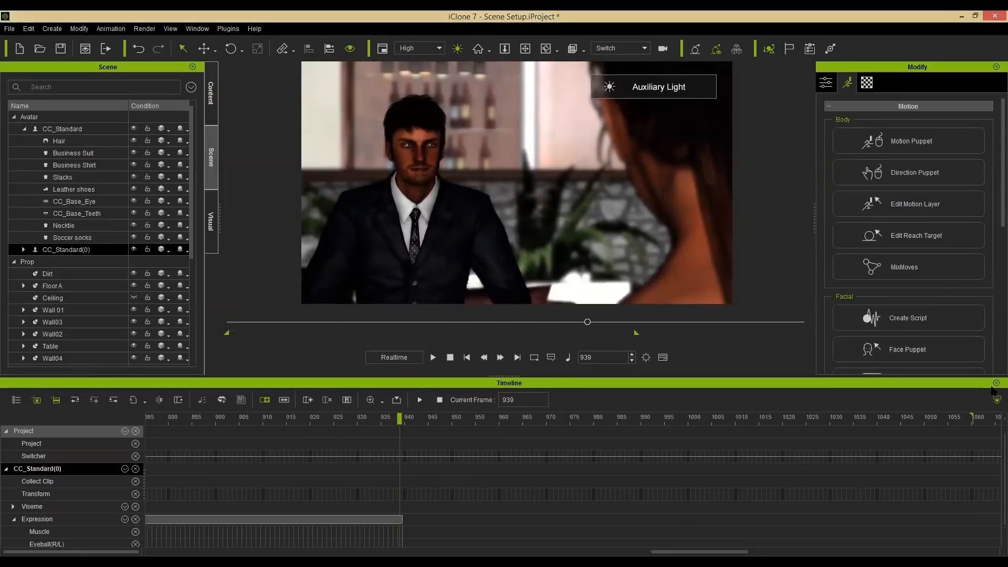
left_click(996, 383)
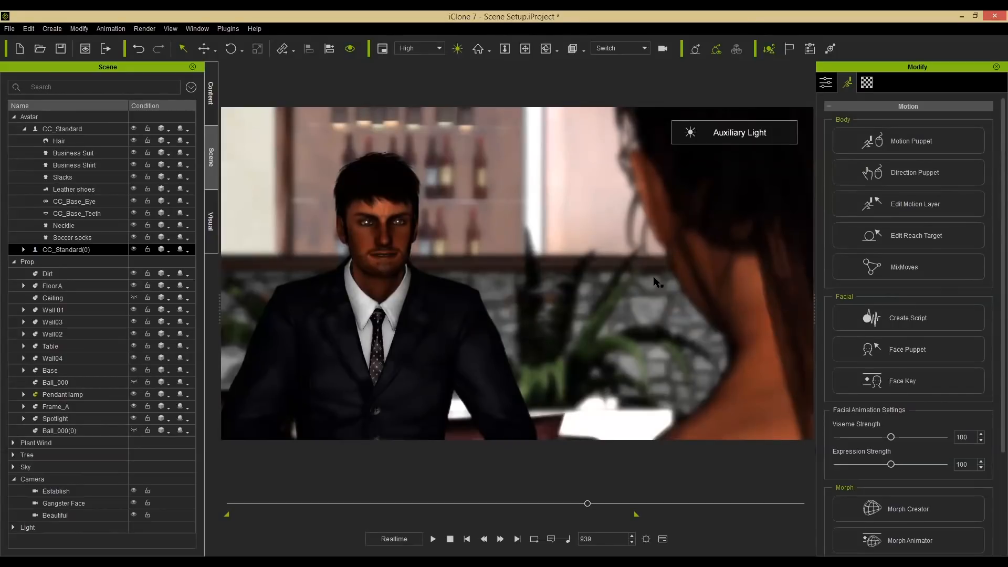
Stop playback to return to frame 1 and switch off the auxiliary light.
left_click(450, 539)
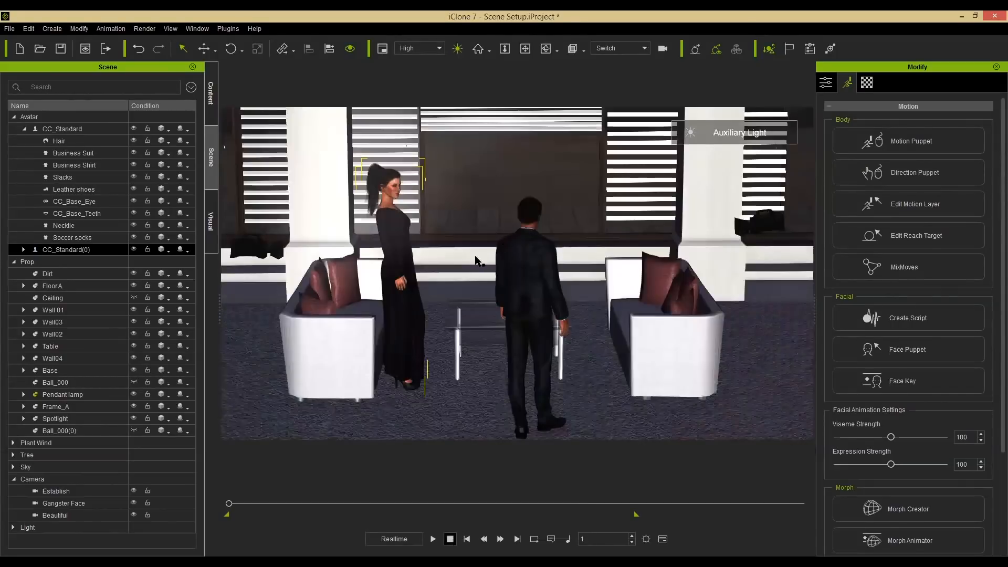
left_click(457, 49)
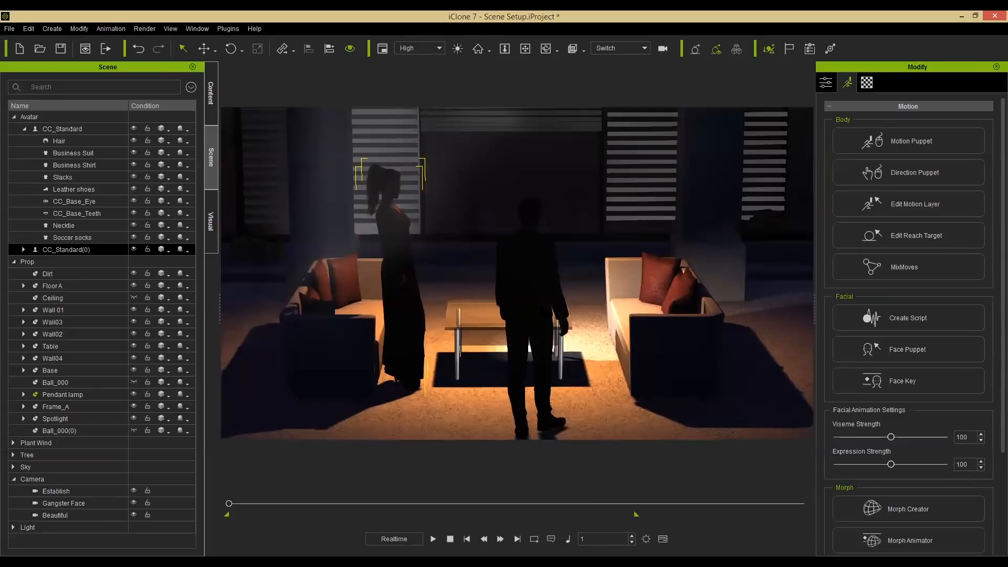
Delete the pendant lamp from the scene.
left_click_drag(490, 307, 407, 181, "alt")
middle_click_drag(404, 171, 433, 212, "alt")
left_click_drag(432, 212, 436, 279, "alt")
left_click(602, 160)
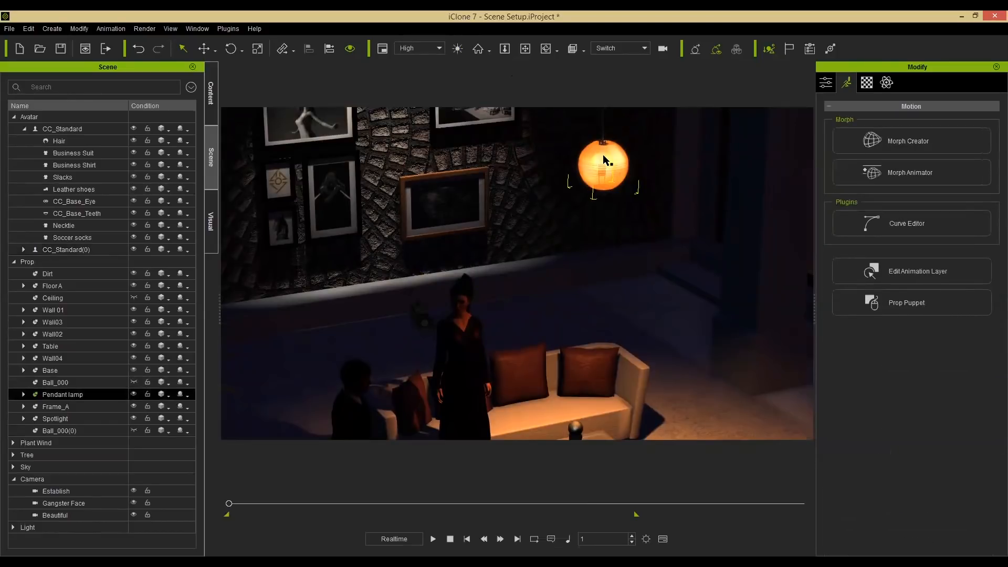
key("Delete")
Expand the Light group, select the Spotlight and delete it.
middle_click_drag(568, 307, 569, 249)
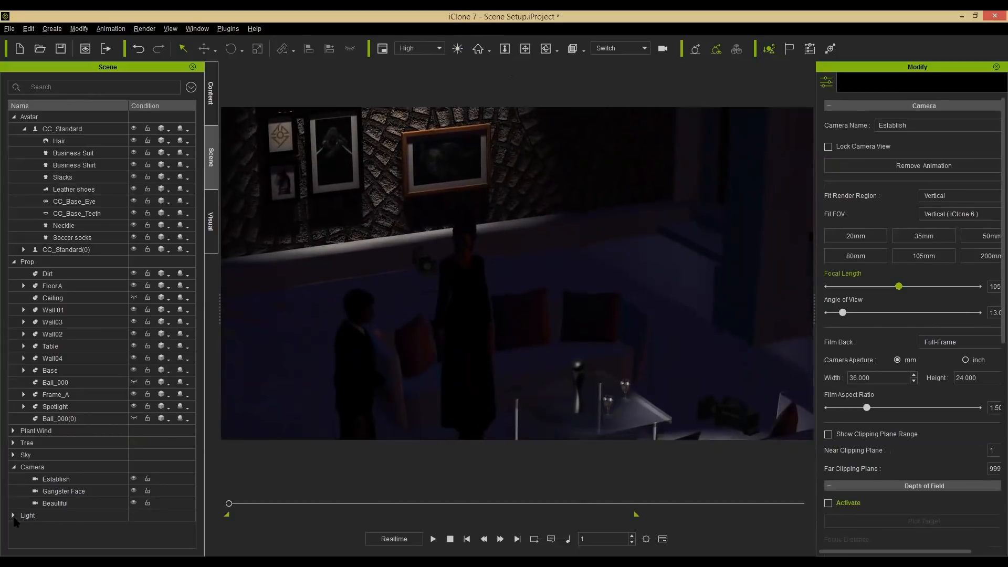
left_click(13, 515)
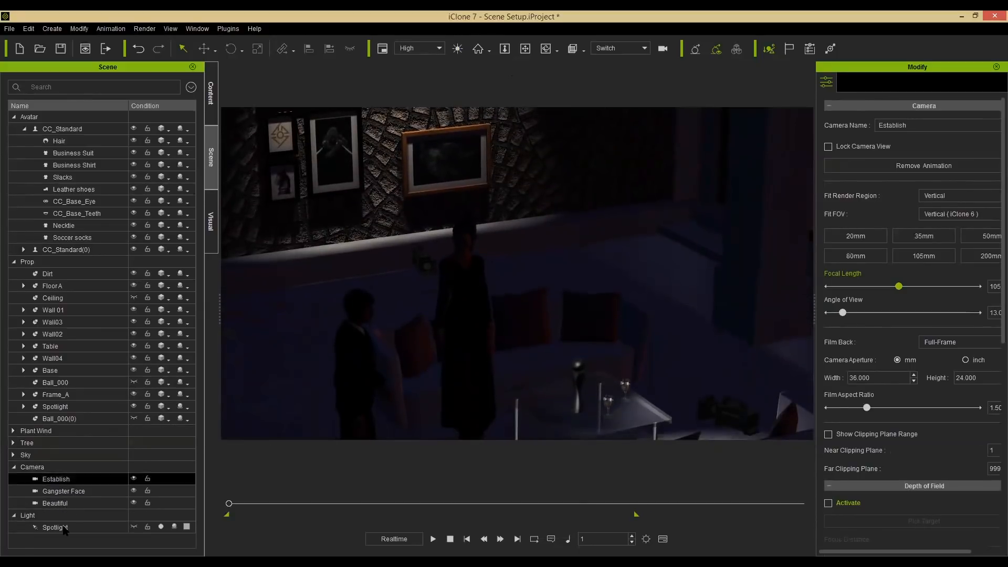
left_click(64, 528)
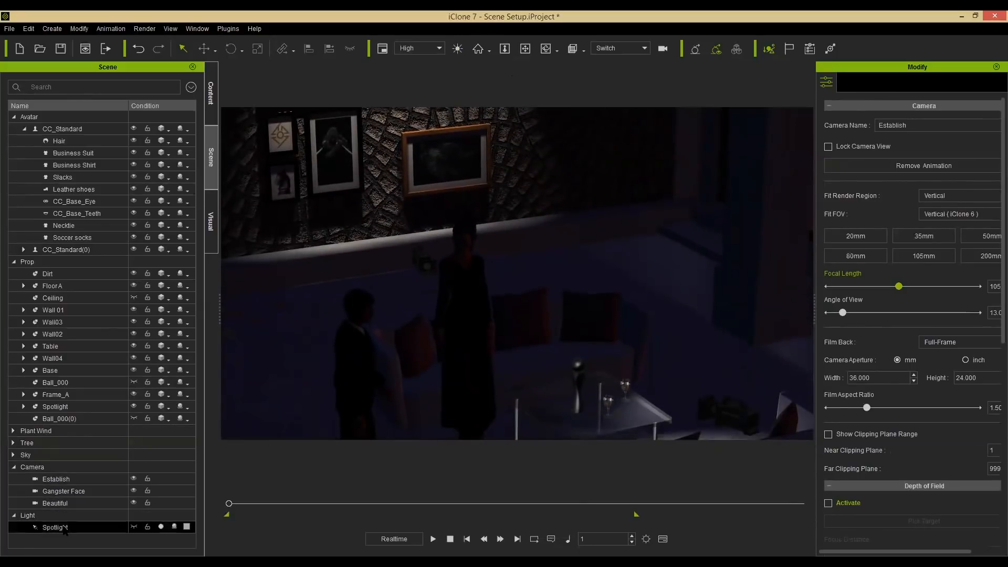
left_click(134, 527)
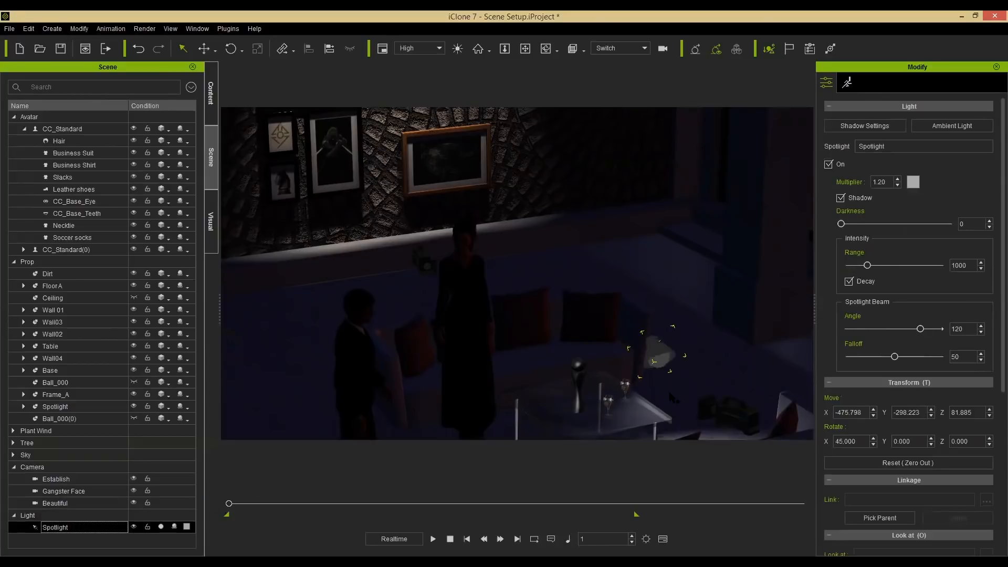
middle_click_drag(630, 311, 740, 344)
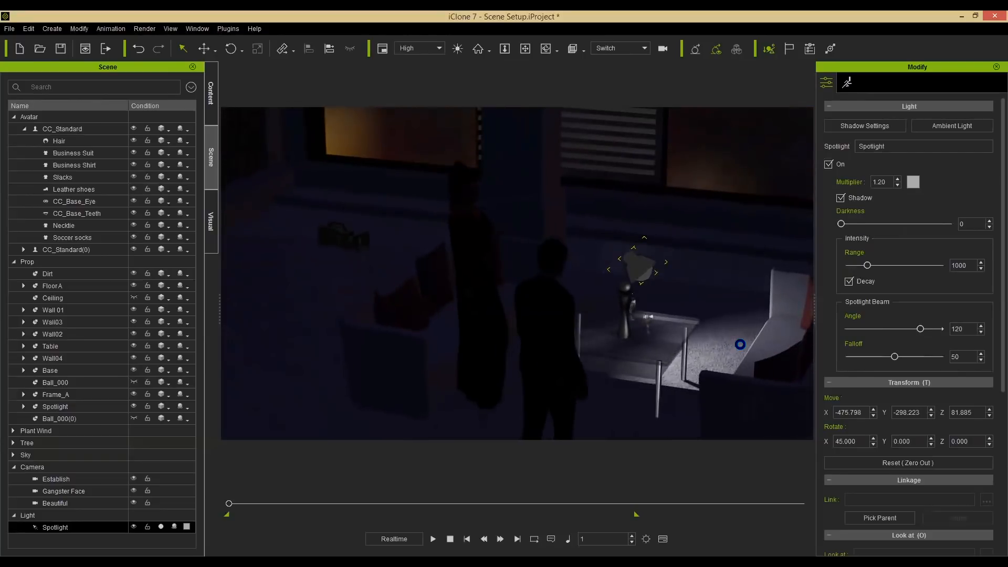
key("Delete")
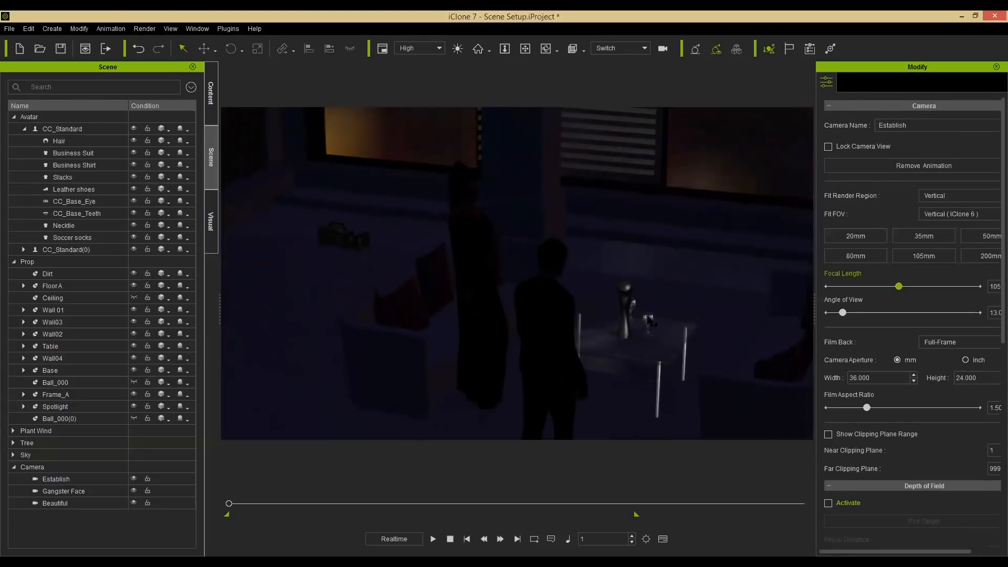
Load the Sunset HDRI image as the image based lighting source.
left_click(213, 222)
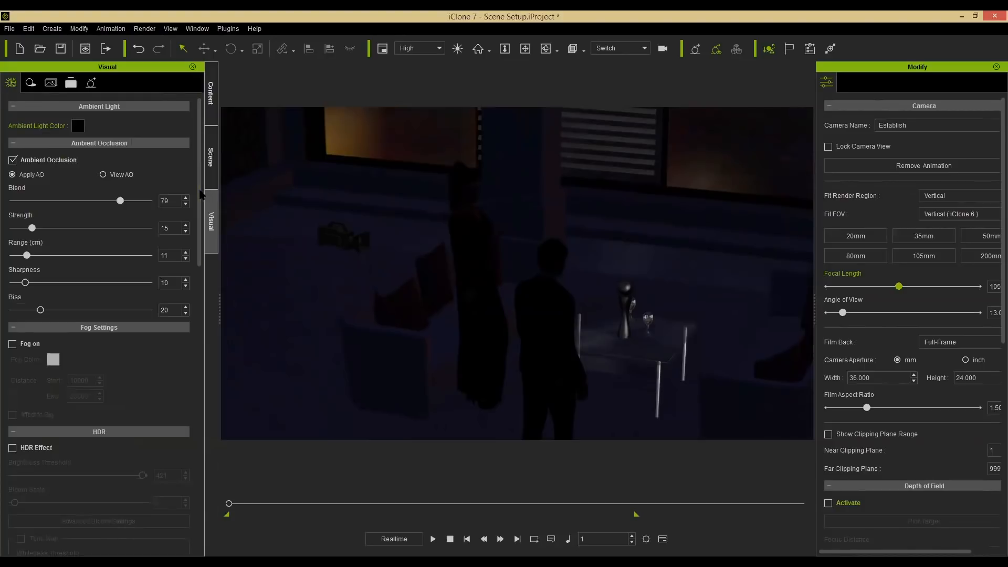
left_click_drag(200, 195, 207, 381)
scroll(55, 198, "down", 5)
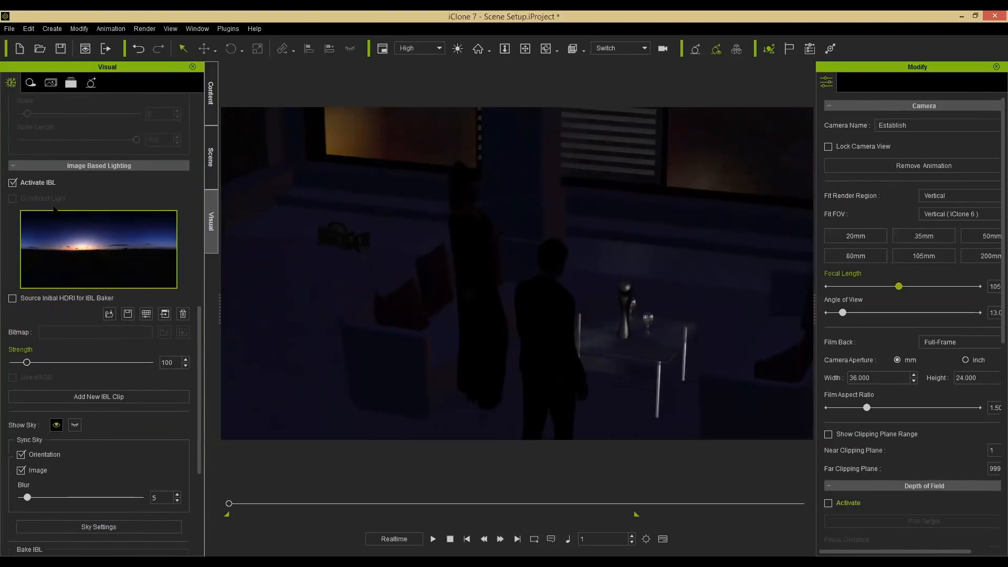
left_click(109, 314)
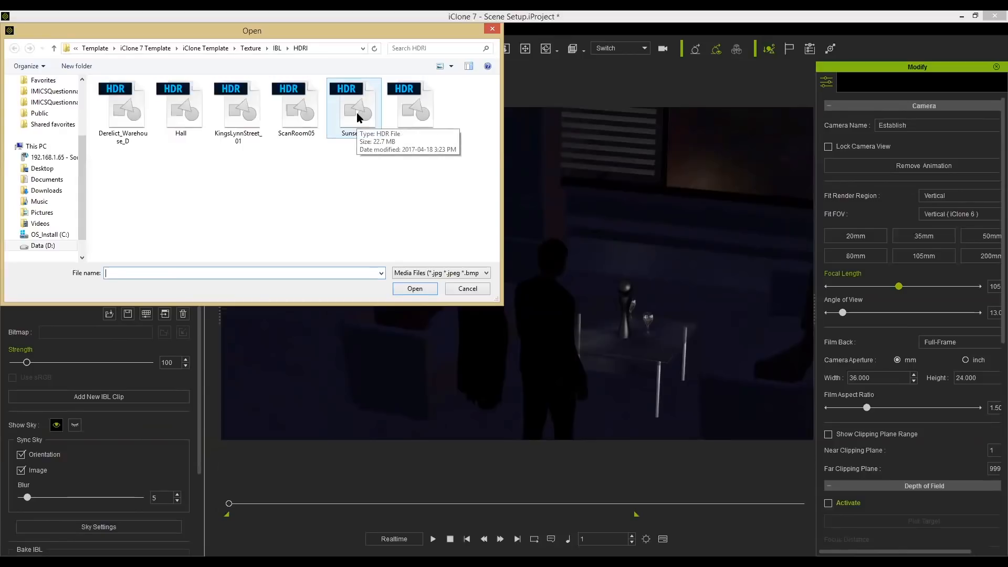
left_click(359, 116)
double_click(358, 116)
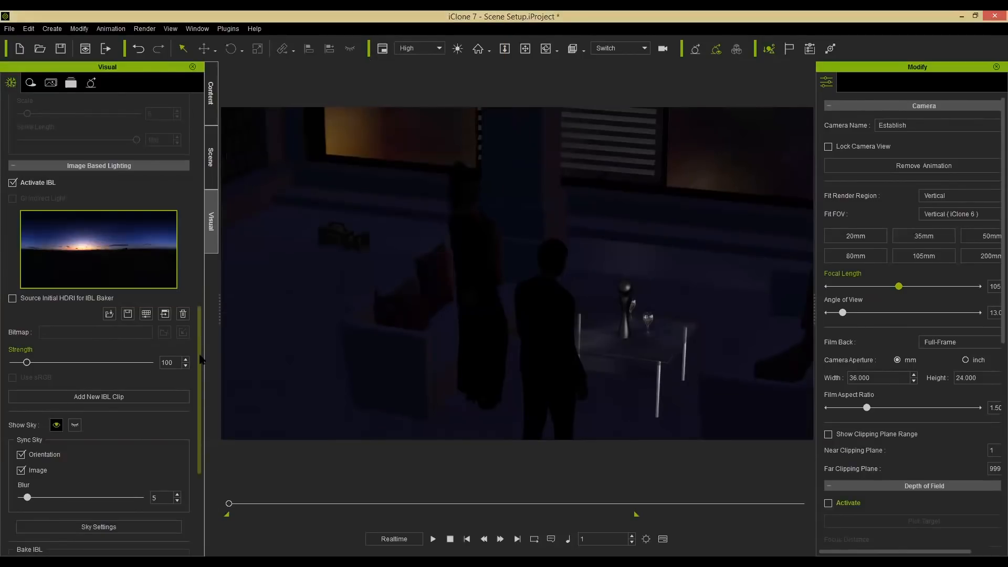
Turn off the Sync Sky Orientation and Image options for the IBL.
scroll(200, 330, "down", 3)
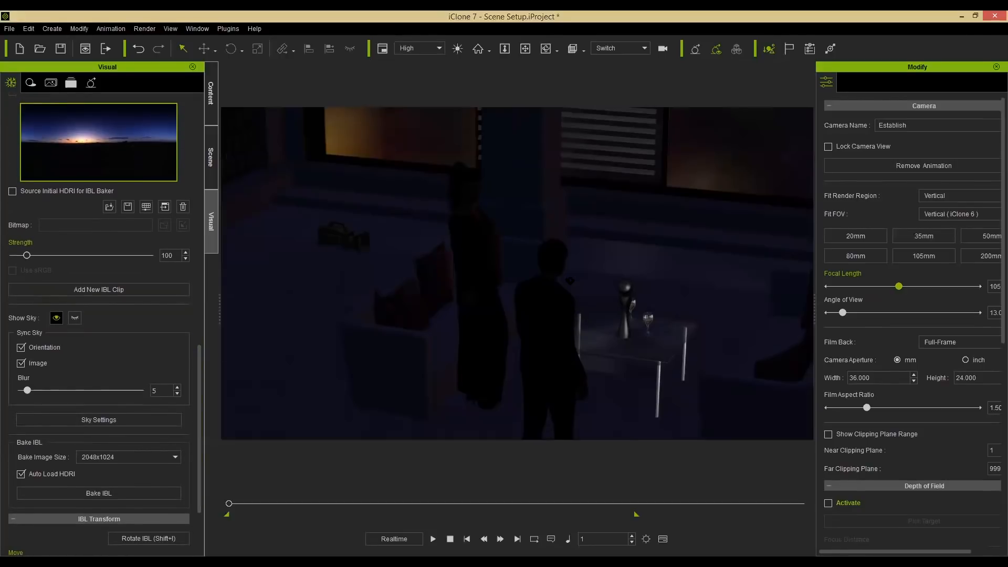
right_click_drag(569, 265, 614, 263)
middle_click_drag(614, 263, 542, 239)
right_click_drag(641, 331, 663, 299)
middle_click_drag(664, 300, 661, 265)
right_click_drag(488, 316, 423, 338)
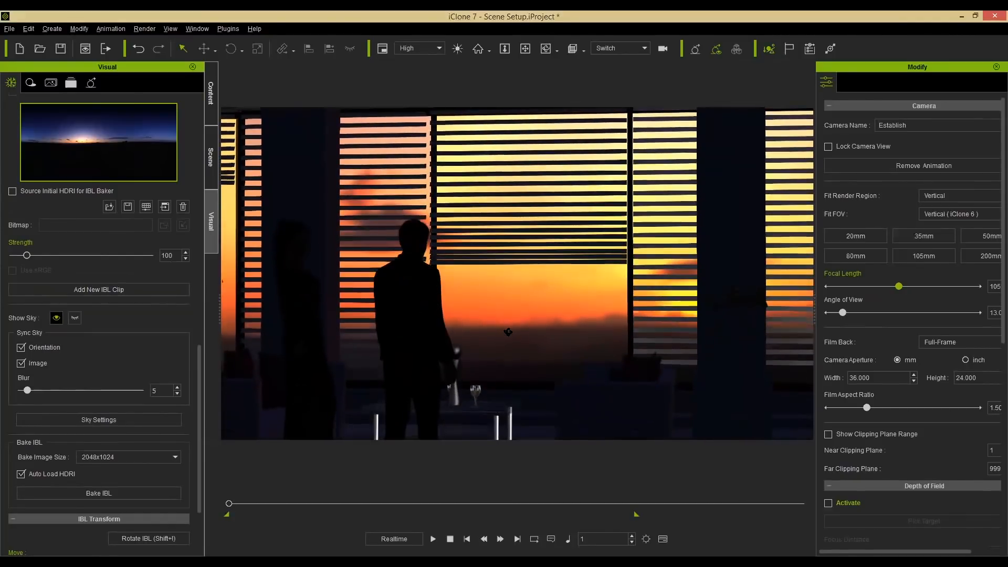
middle_click_drag(431, 329, 498, 306)
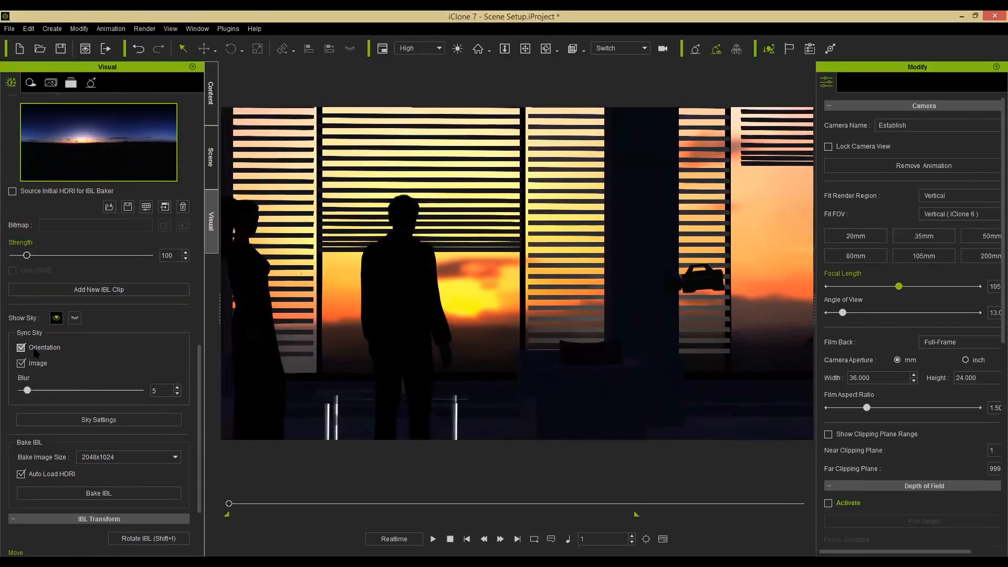
left_click(35, 348)
left_click(36, 364)
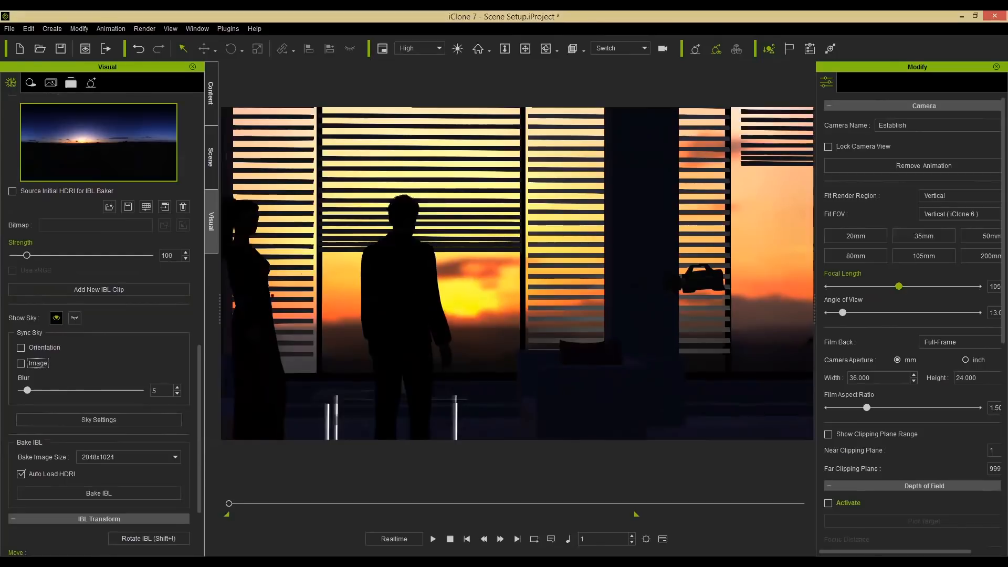
Add the Clear Day 02 sky from the Sky content library to the scene.
left_click(214, 172)
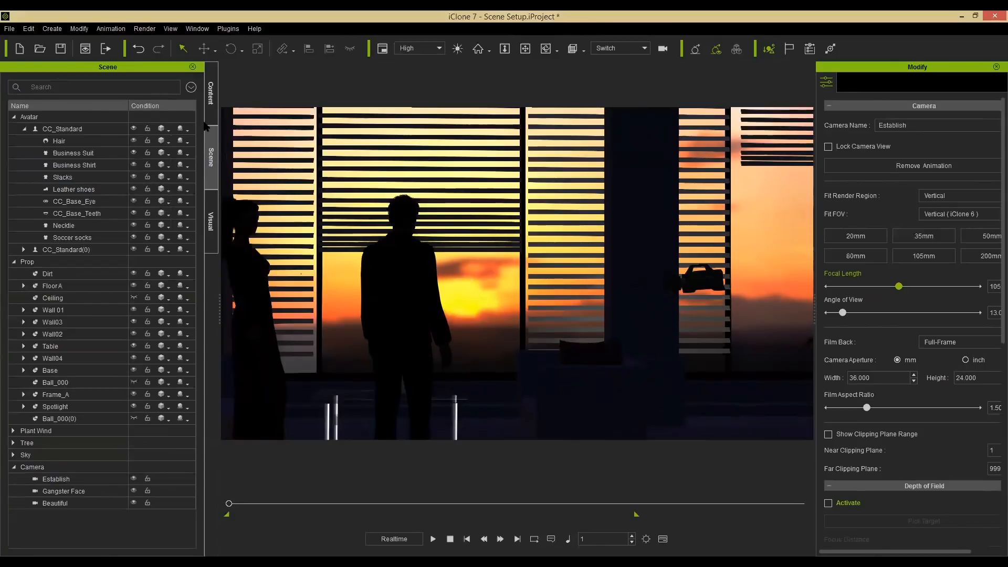
left_click(212, 97)
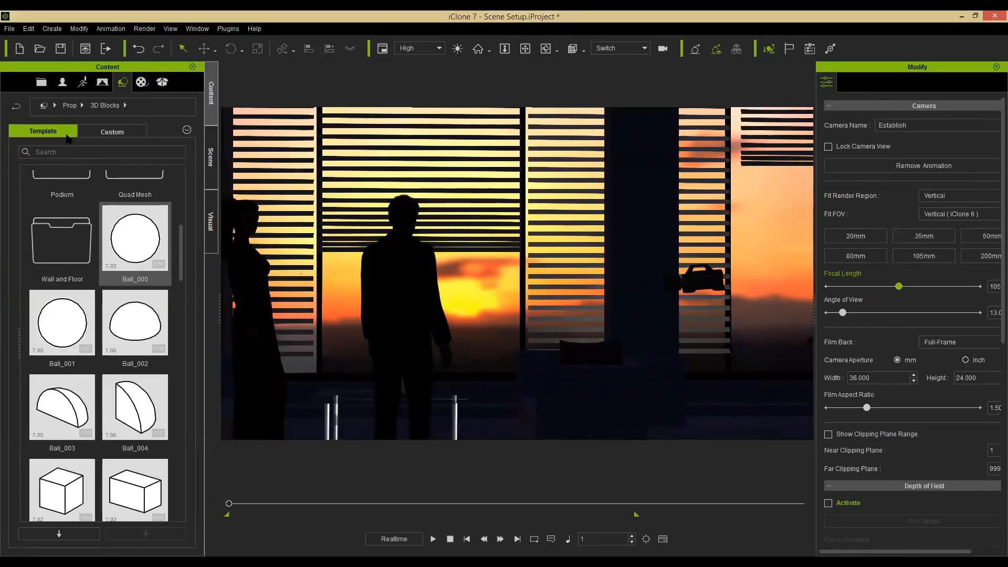
left_click(44, 106)
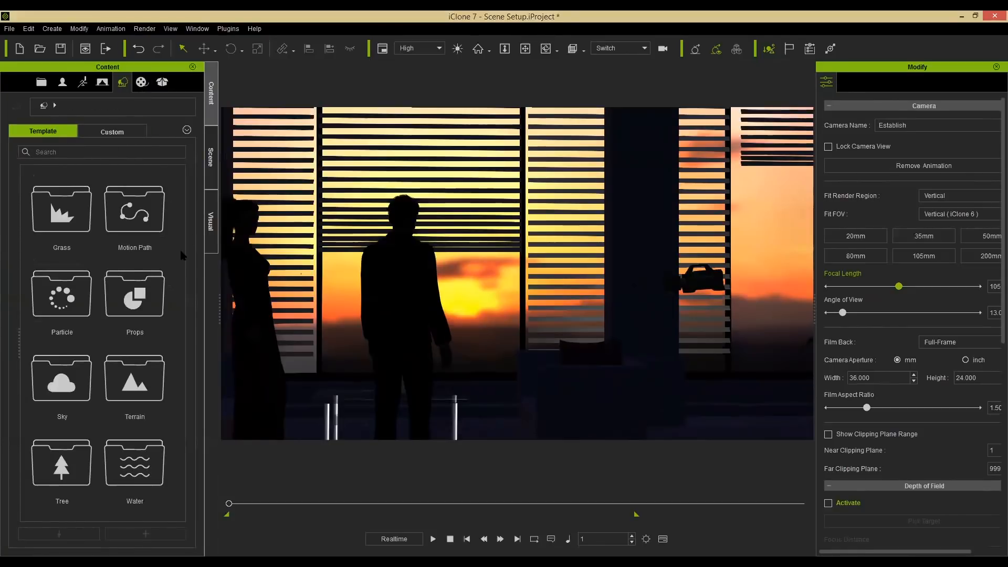
double_click(62, 378)
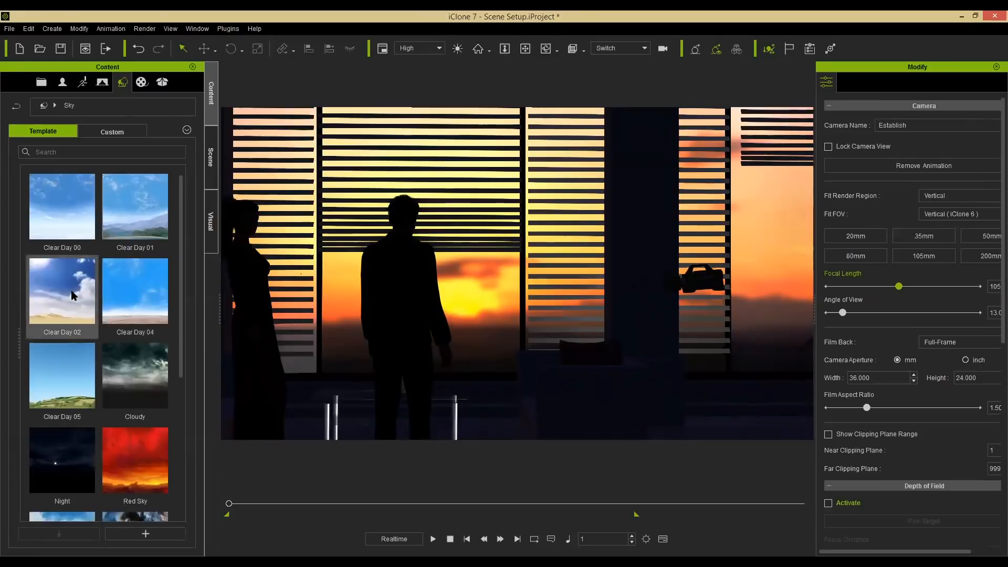
double_click(71, 291)
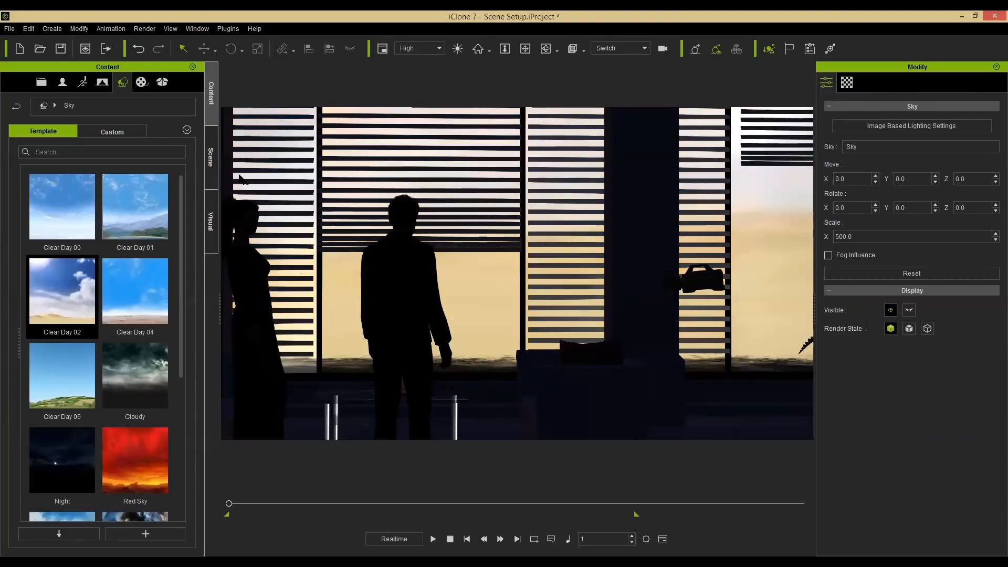
Enable Sync Sky Orientation and set the sky blur to 2.
left_click(210, 221)
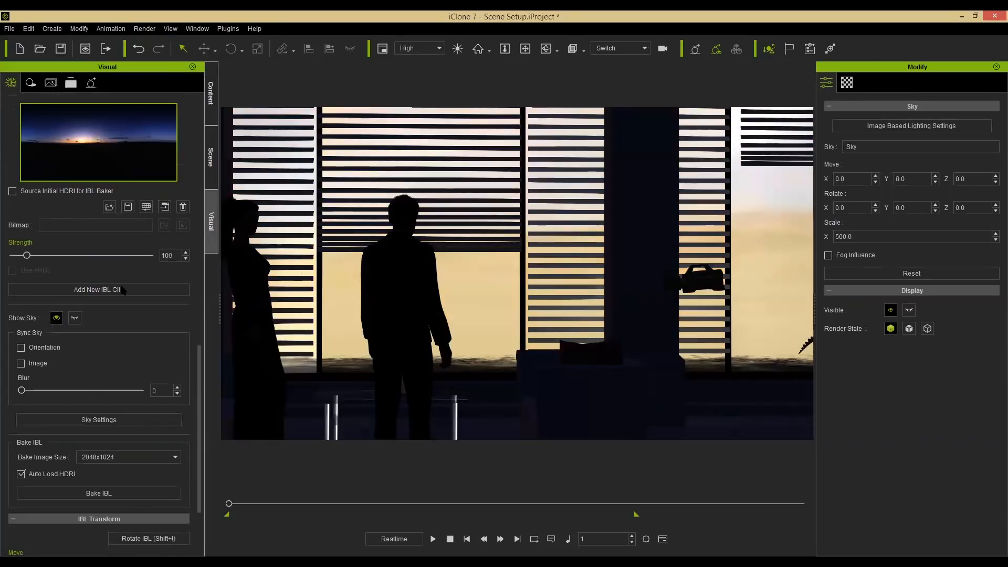
left_click(41, 348)
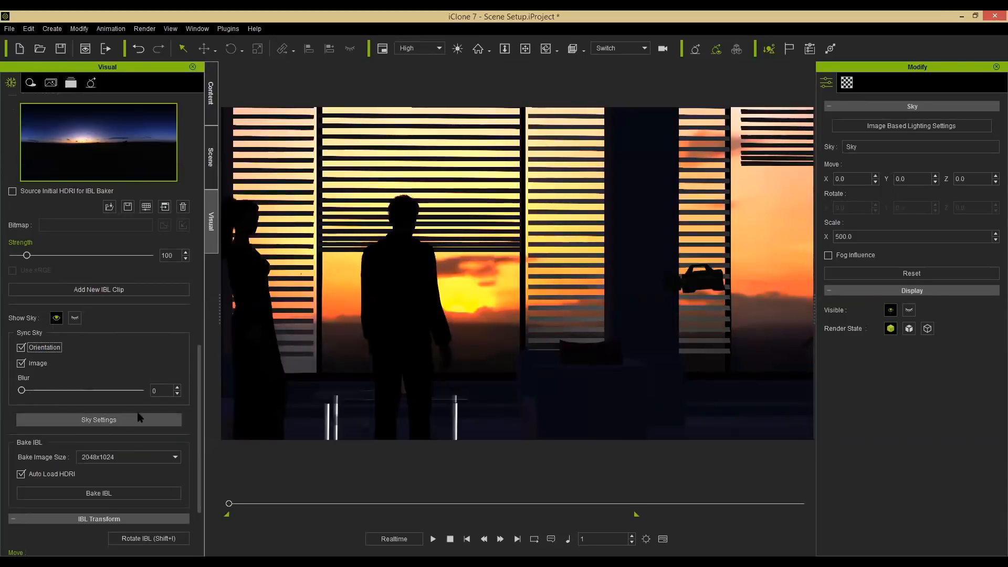
left_click(177, 388)
left_click(177, 387)
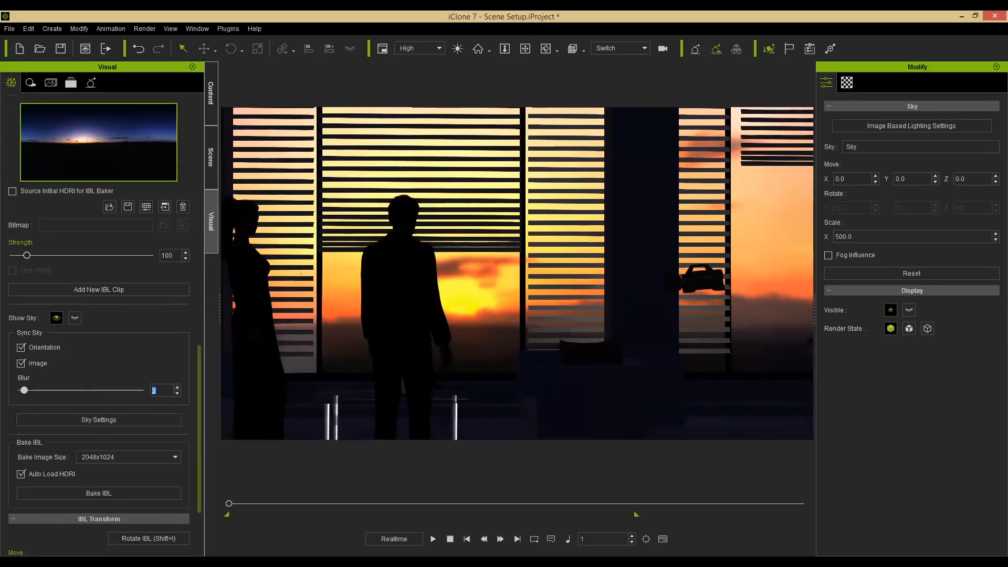
Rotate the IBL environment about its Z axis to about 44 degrees.
left_click_drag(200, 427, 198, 476)
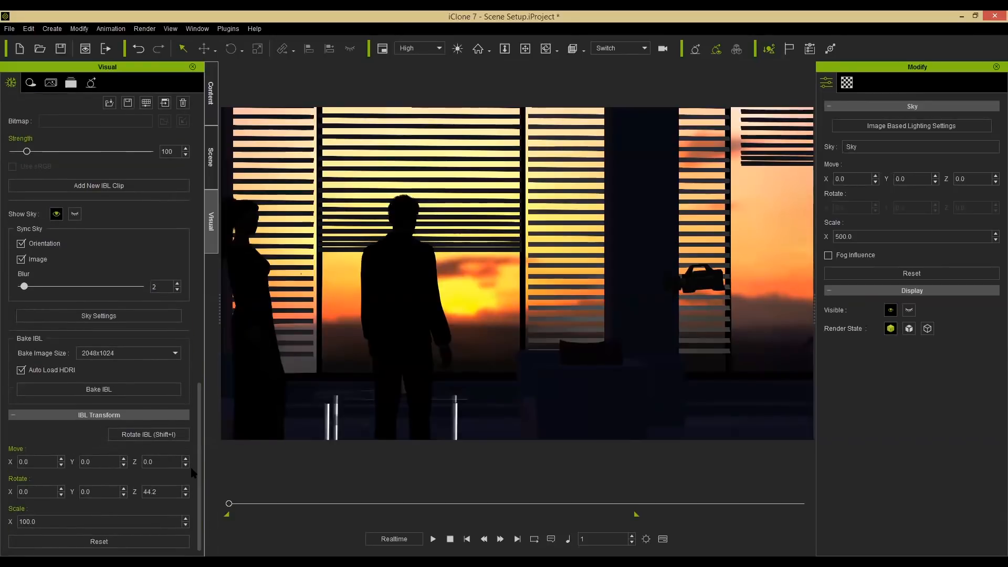
left_click(156, 435)
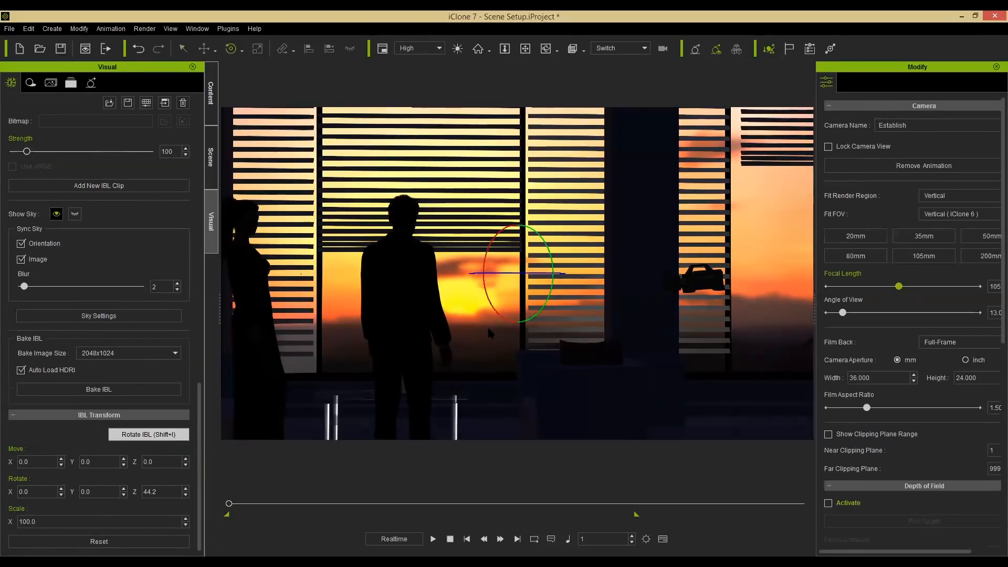
left_click_drag(525, 273, 724, 225)
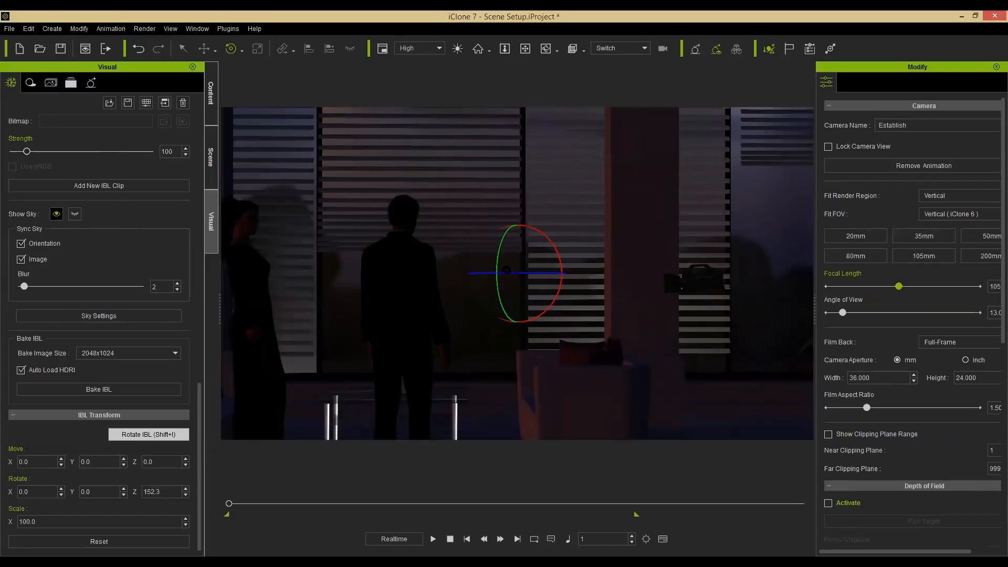
left_click_drag(551, 267, 701, 234)
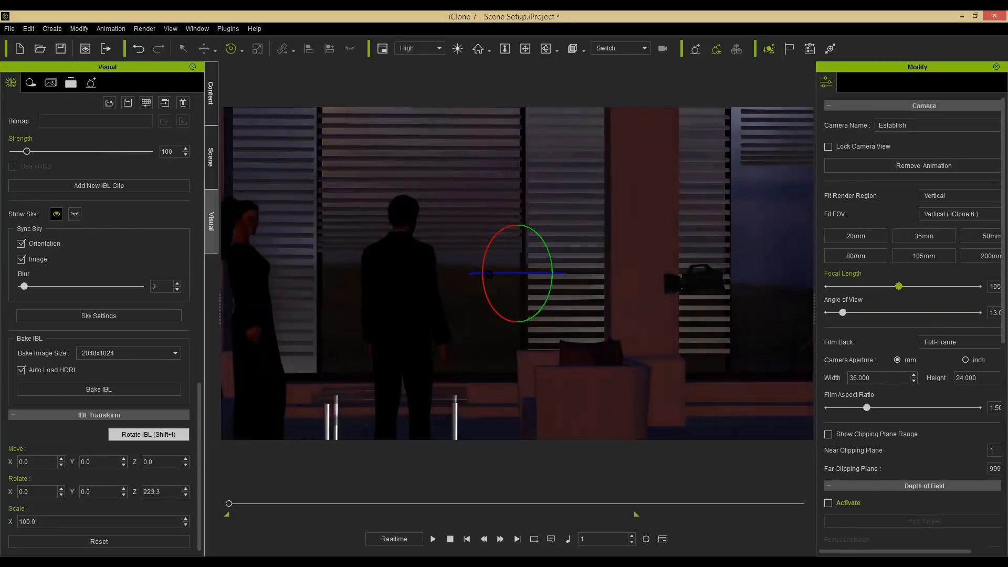
left_click_drag(701, 234, 822, 272)
left_click_drag(531, 271, 698, 269)
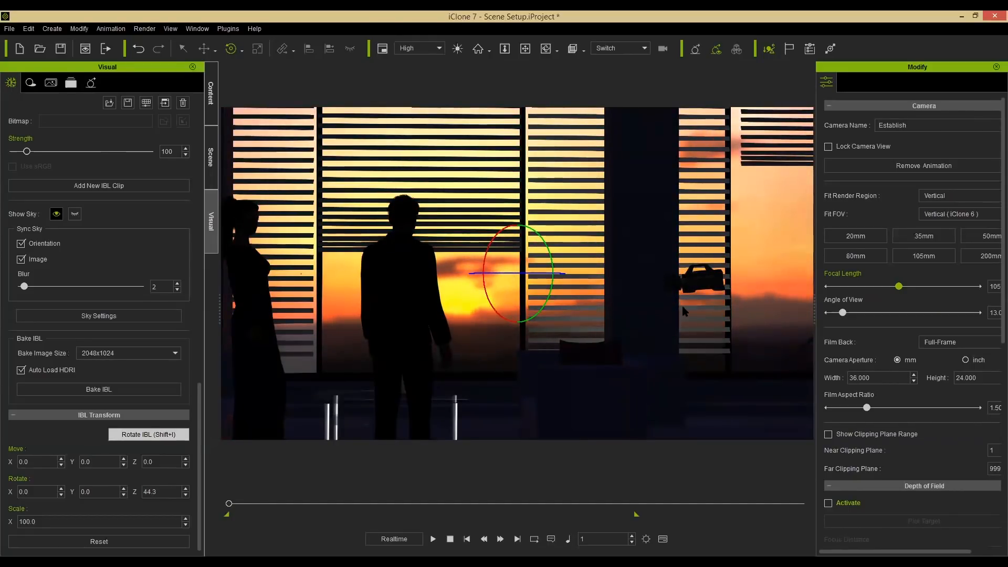
Set the IBL strength to 85.
left_click_drag(590, 313, 740, 313, "alt")
left_click_drag(326, 305, 233, 303, "alt")
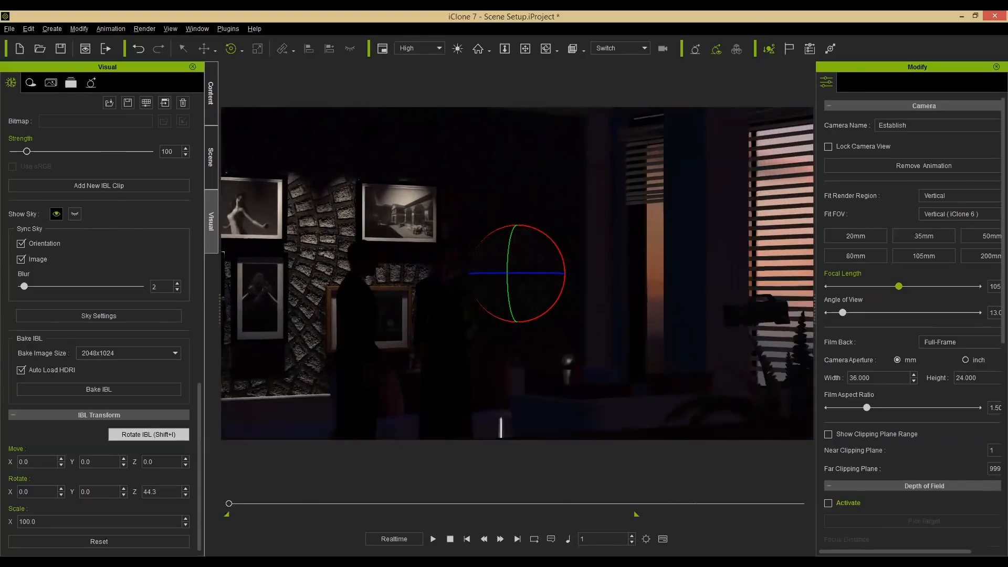
scroll(460, 266, "up", 5)
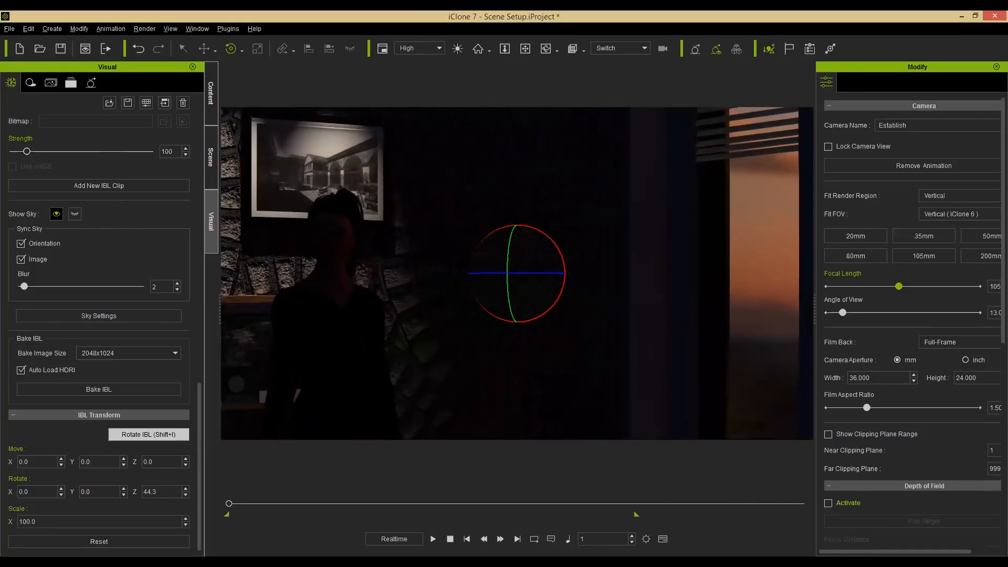
middle_click_drag(461, 266, 472, 266)
scroll(471, 266, "down", 2)
scroll(516, 273, "down", 1)
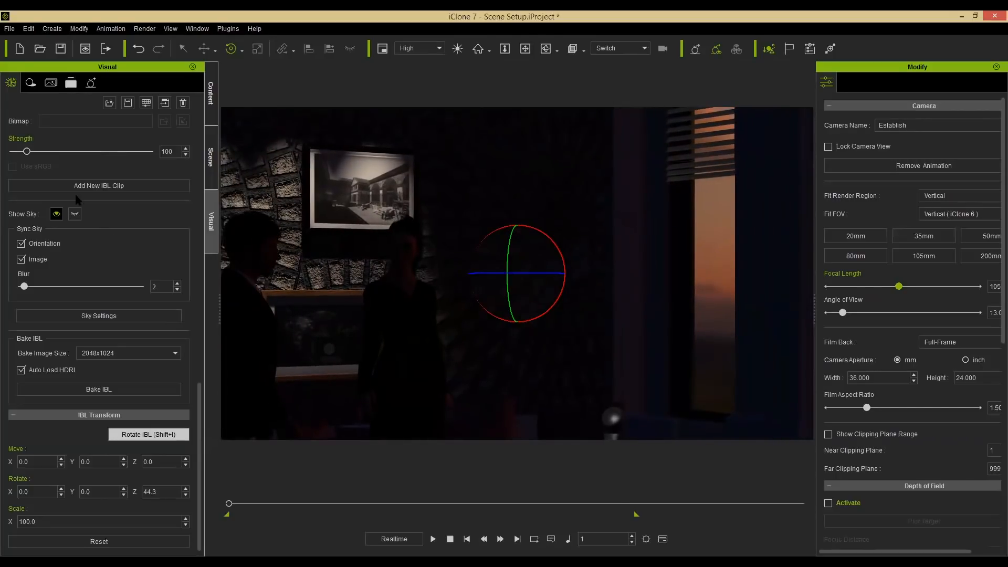
mouse_move(27, 152)
left_mouse_down()
mouse_move(55, 153)
mouse_move(24, 153)
left_mouse_up()
scroll(517, 273, "down", 6)
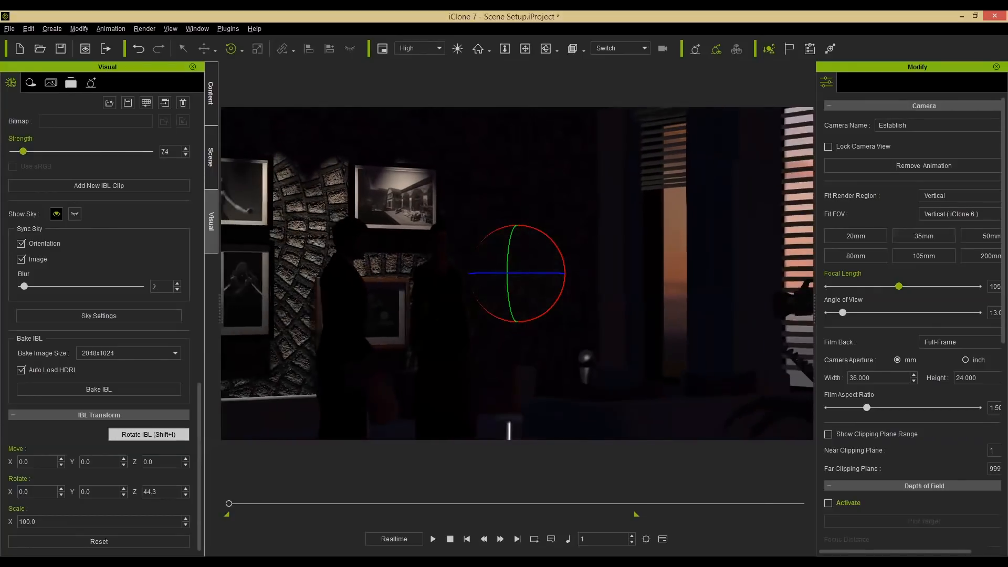
right_click_drag(517, 273, 472, 282)
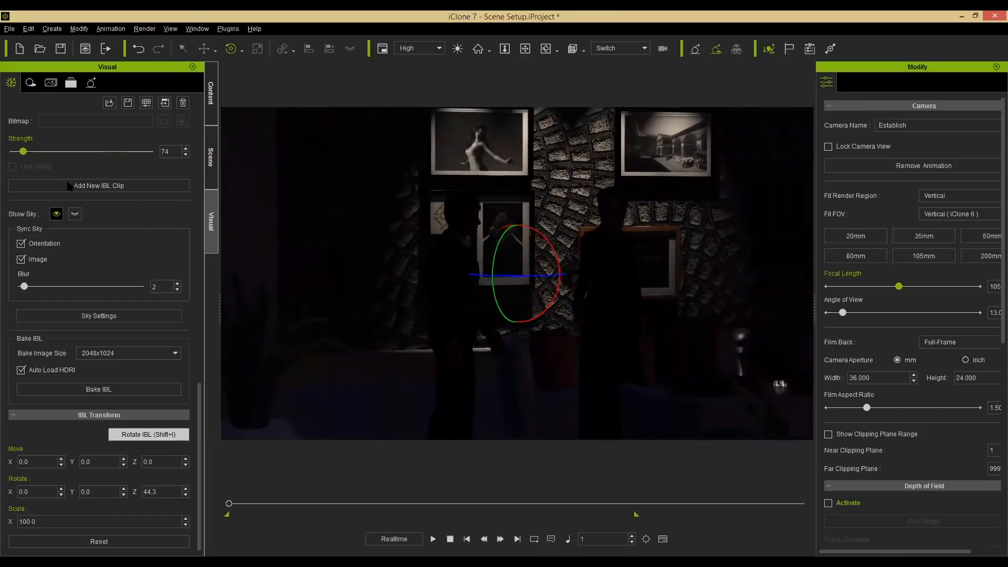
left_click_drag(23, 152, 27, 156)
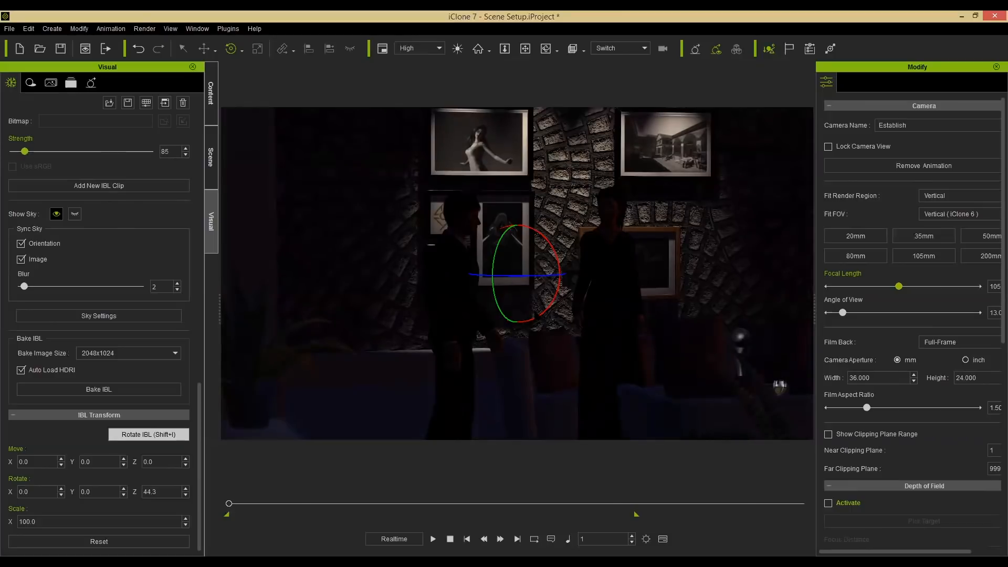
right_click_drag(525, 311, 199, 342, "alt")
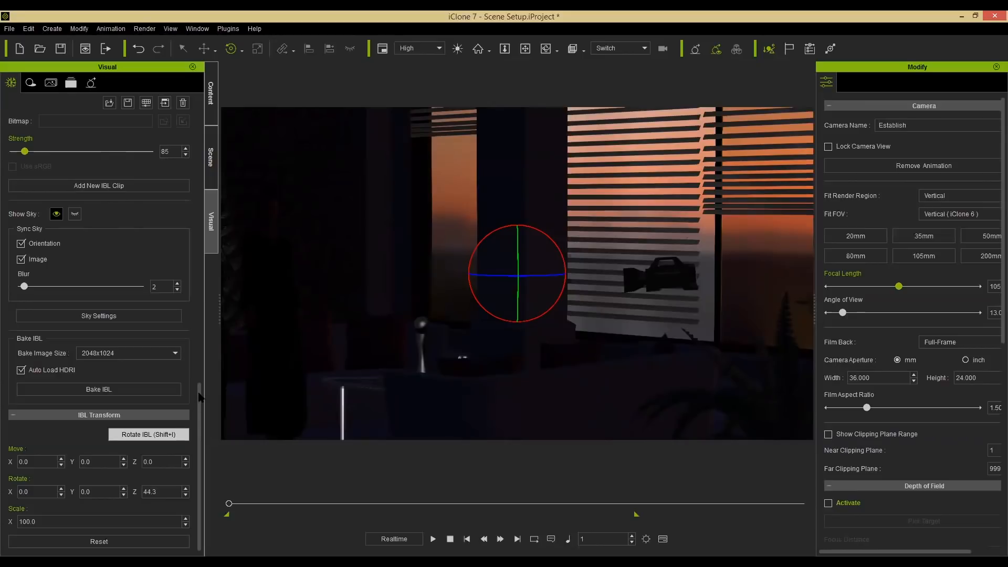
Add the Pendant lamp prop from the Light Tool props library into the scene.
left_click_drag(199, 390, 207, 100)
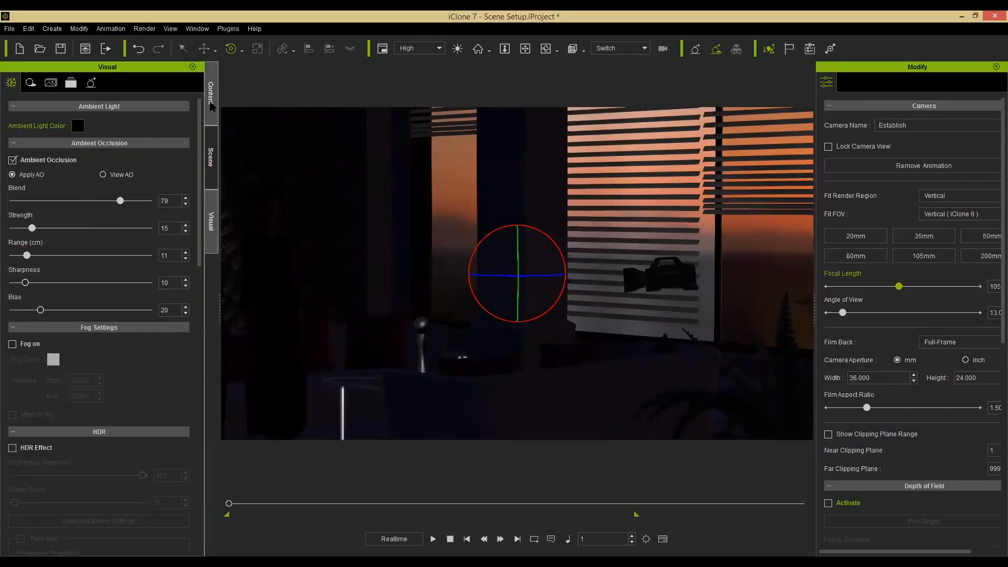
left_click(212, 105)
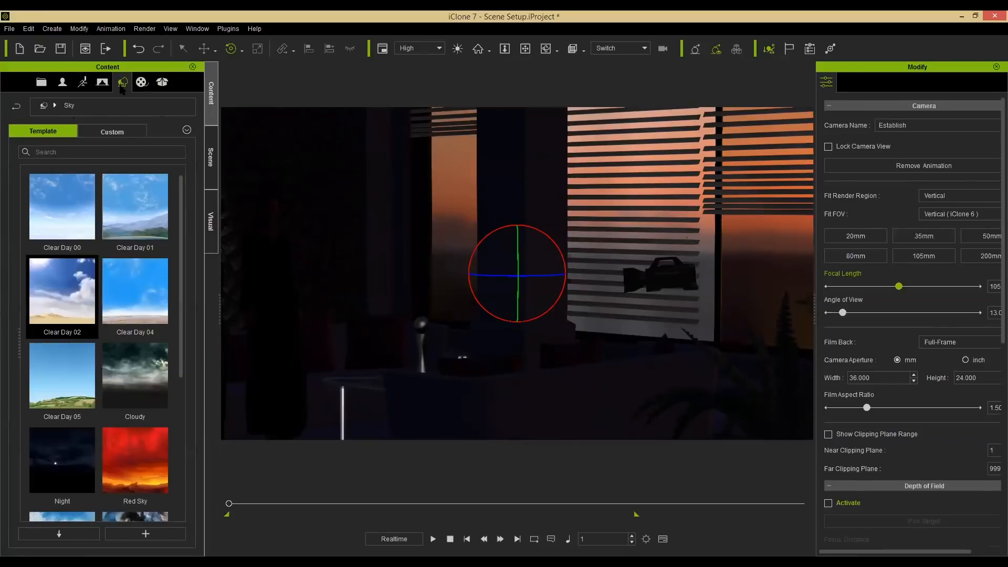
left_click(43, 105)
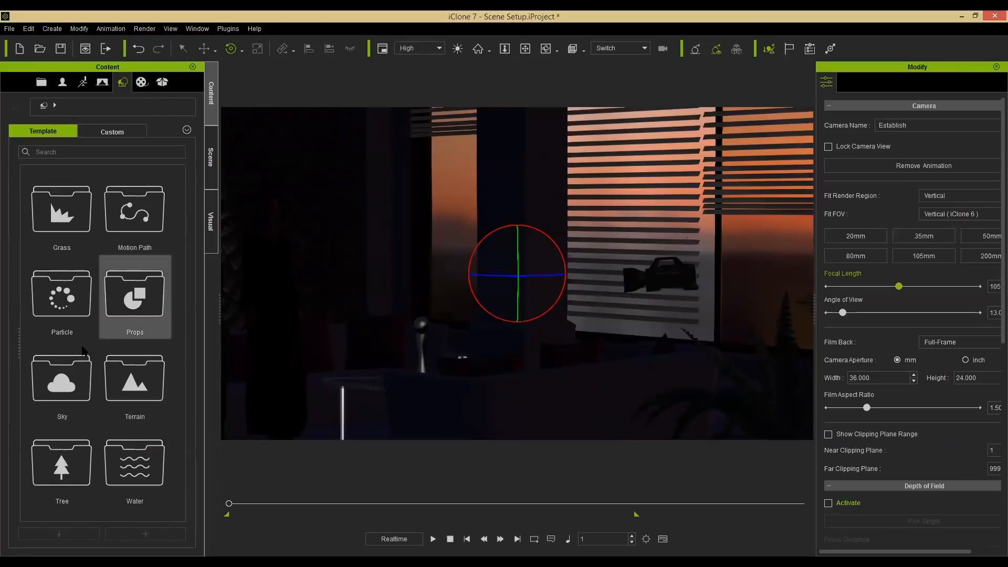
double_click(138, 310)
left_click_drag(181, 195, 188, 237)
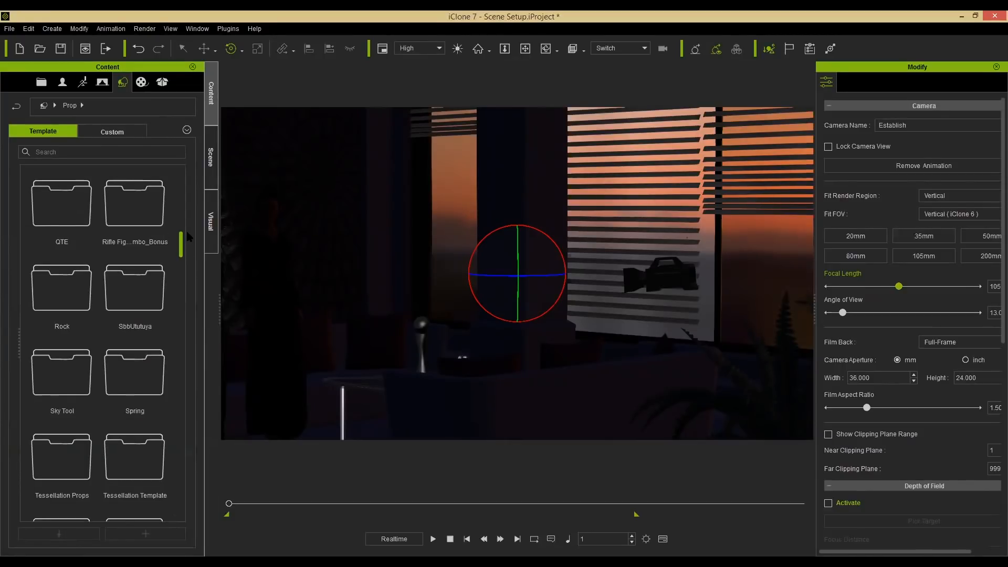
scroll(72, 268, "up", 4)
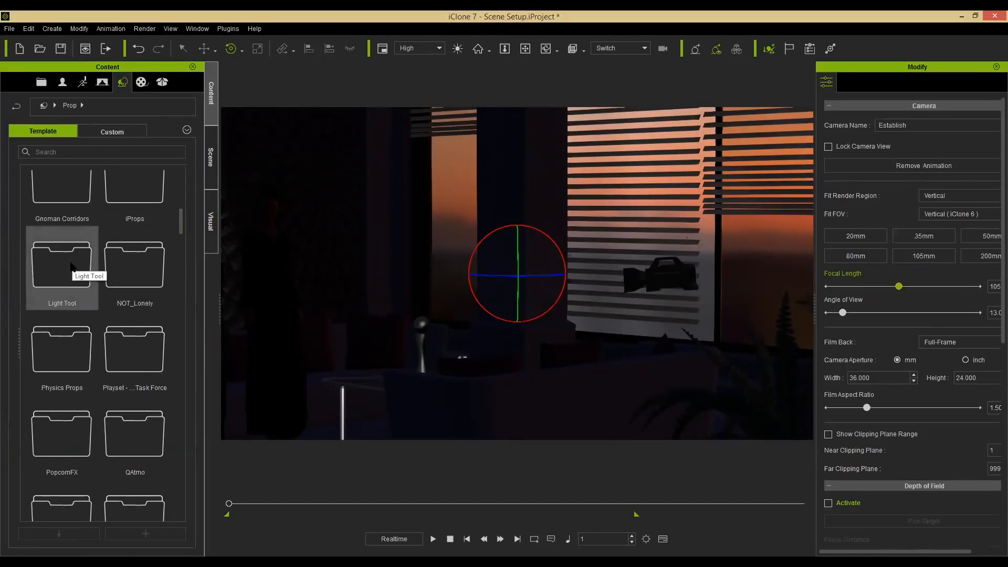
double_click(73, 265)
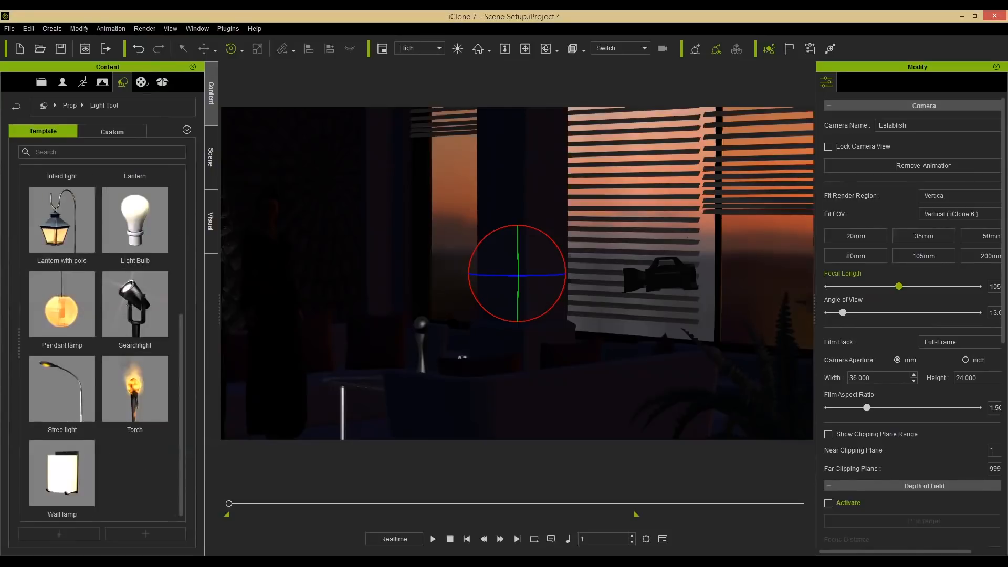
right_click_drag(391, 289, 439, 332)
middle_click_drag(439, 331, 447, 395)
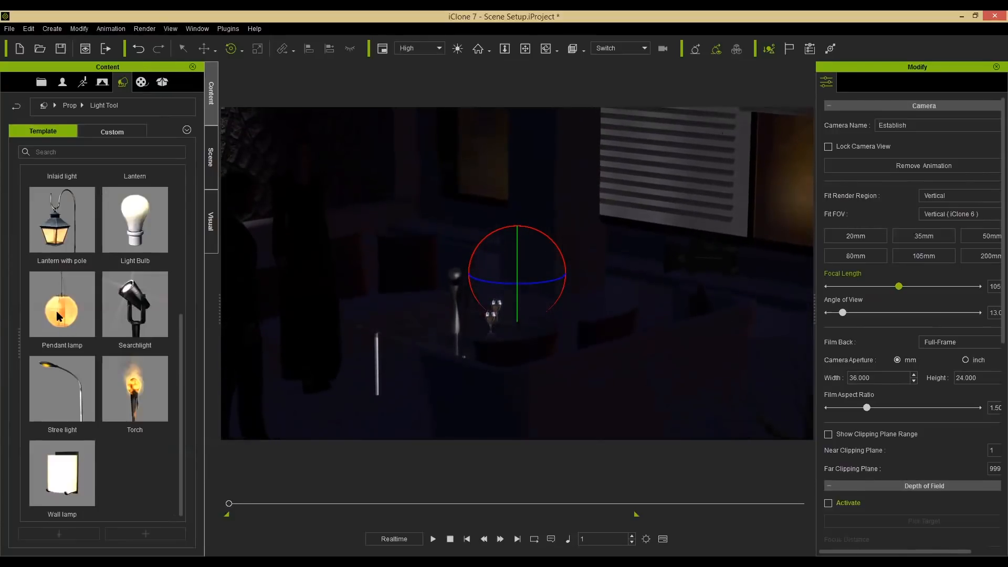
left_click_drag(59, 315, 469, 389)
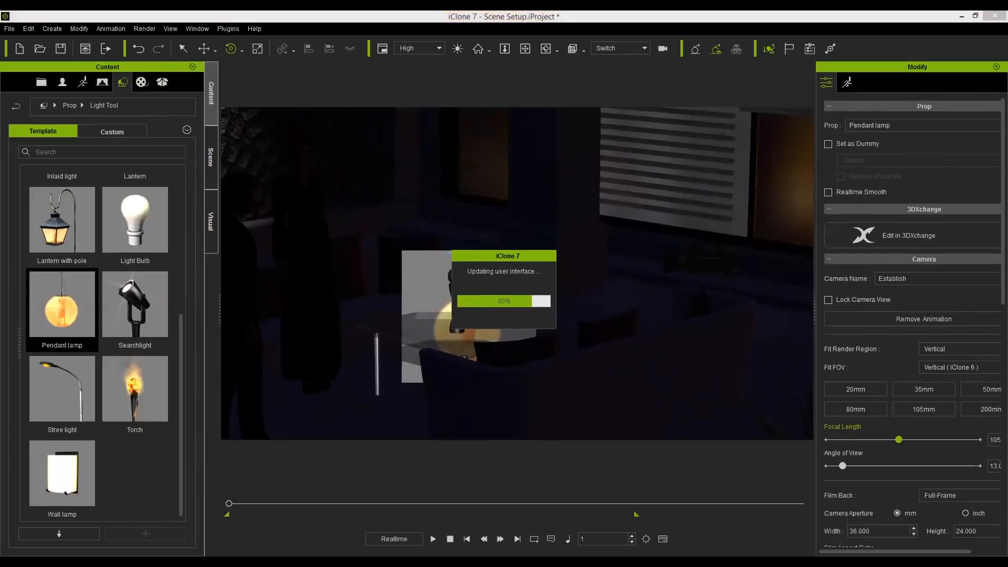
Move the pendant lamp up to a height of about 375 and centre it above the coffee table.
key("w")
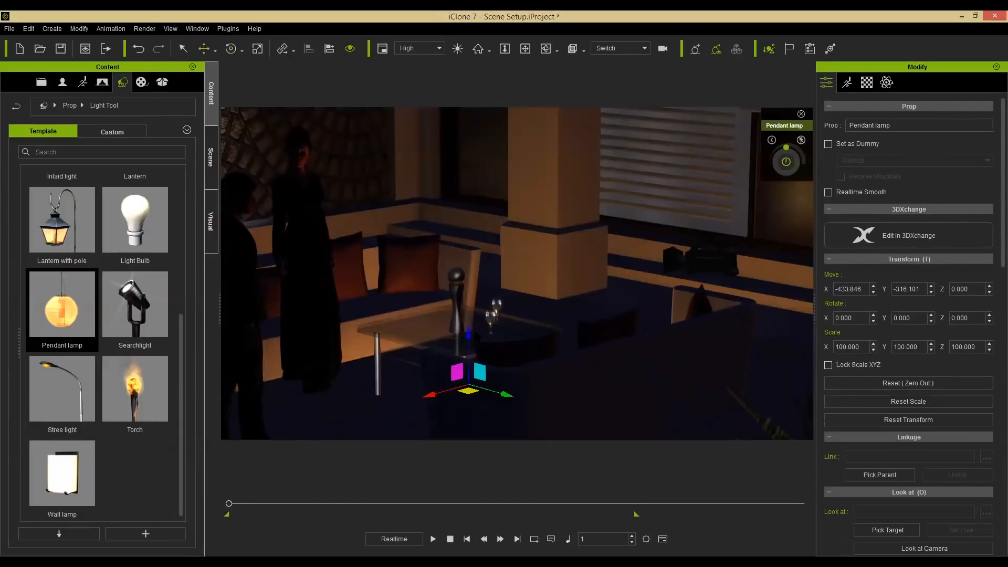
left_click_drag(490, 59, 490, 28)
left_click_drag(511, 300, 530, 335, "alt")
right_click_drag(530, 335, 438, 308, "alt")
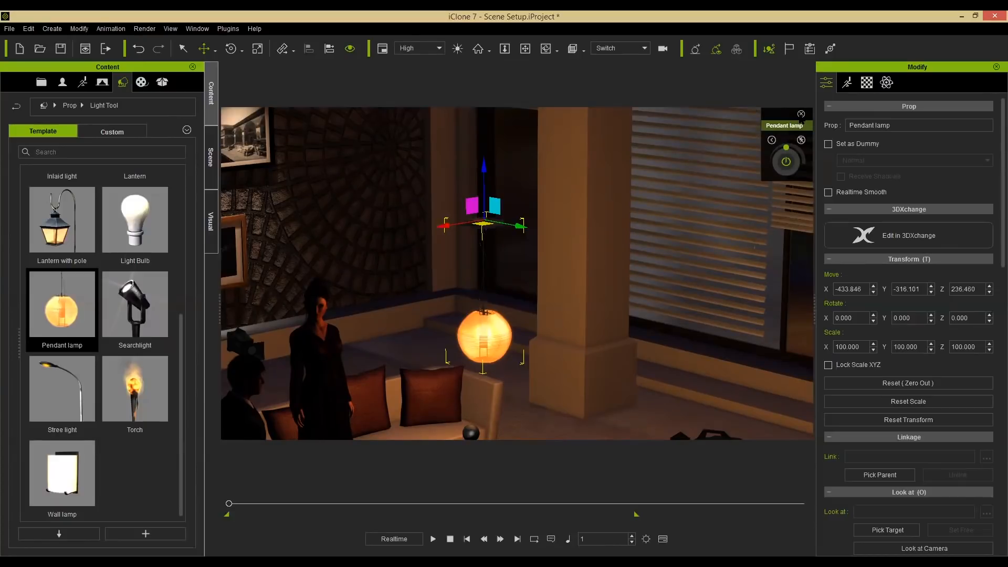
left_click(800, 114)
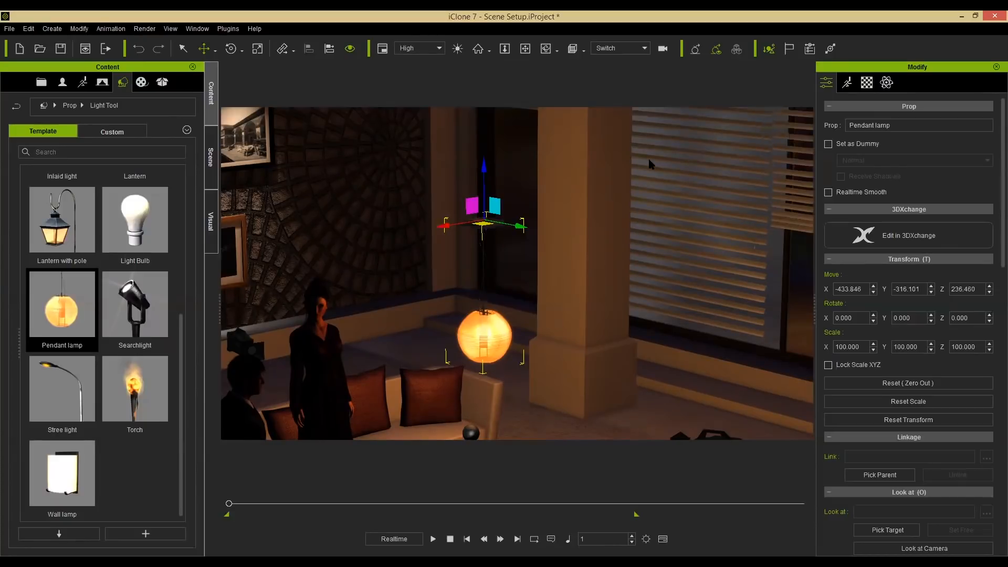
left_click_drag(567, 341, 565, 399, "alt")
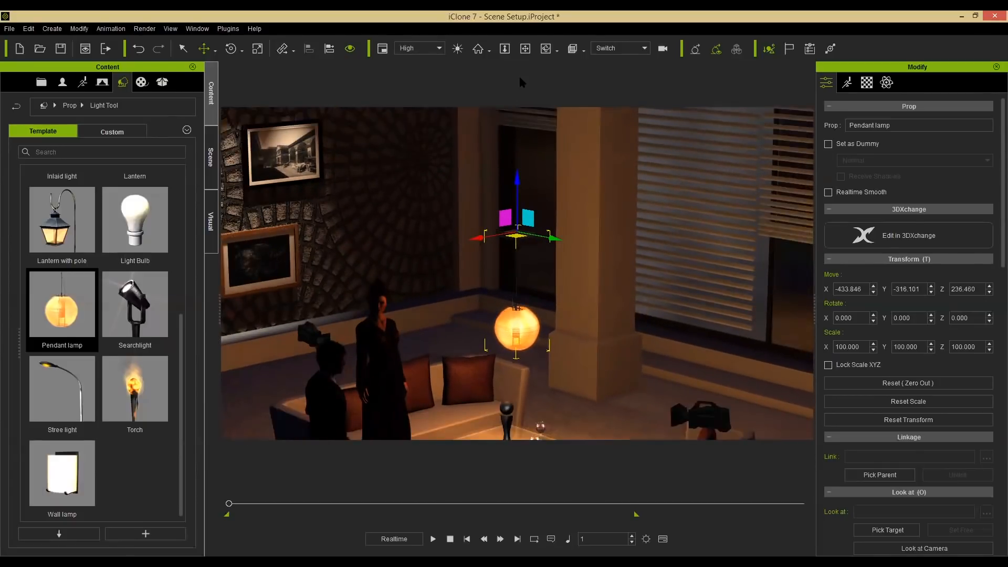
left_click_drag(521, 82, 530, 36)
right_click_drag(441, 349, 522, 413, "alt")
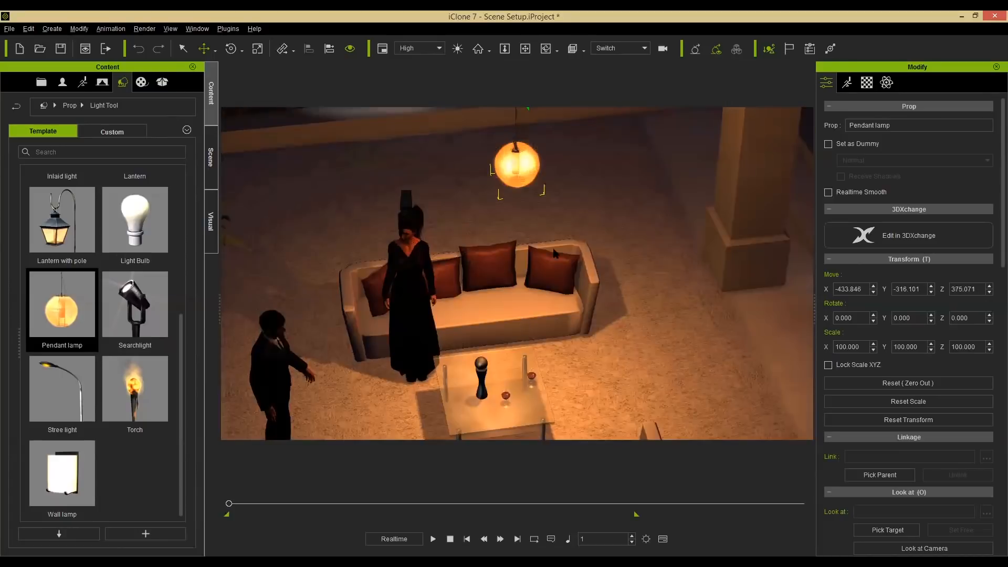
right_click_drag(580, 199, 578, 262, "alt")
left_click_drag(577, 270, 572, 321, "alt")
left_click_drag(453, 158, 438, 207, "alt")
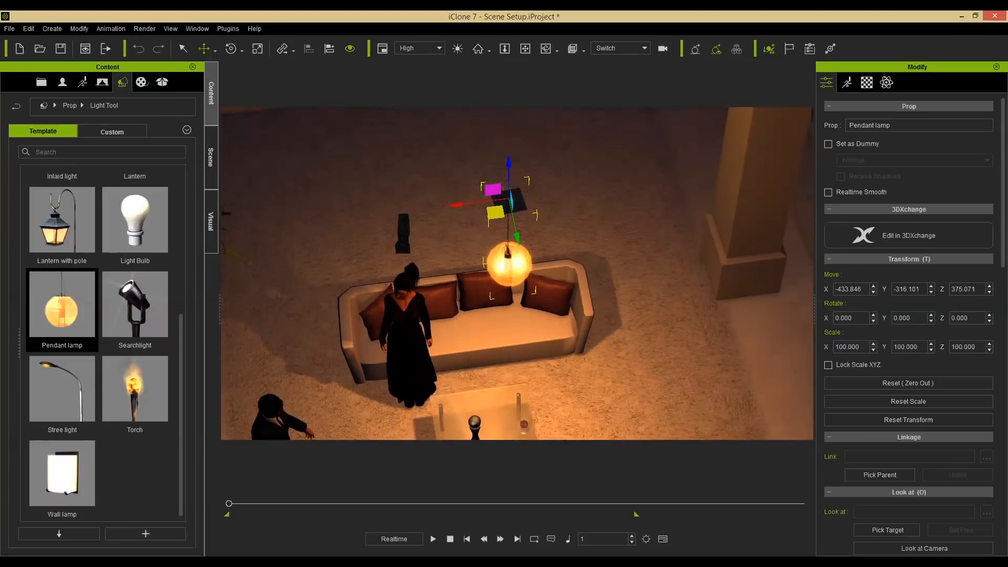
right_click_drag(582, 278, 568, 160, "alt")
left_click_drag(570, 159, 560, 211, "alt")
left_click_drag(571, 151, 597, 150)
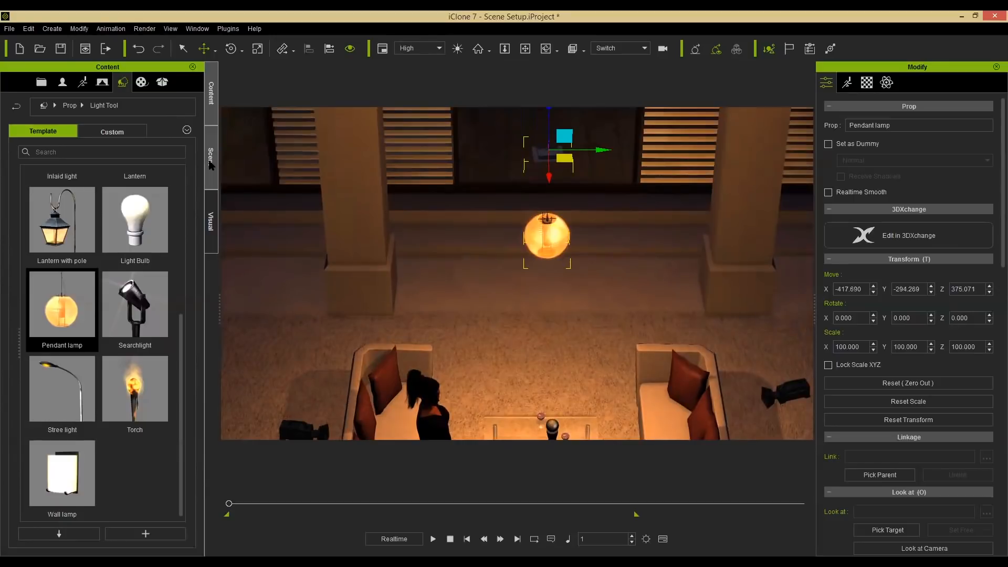
Delete the pendant lamp's Point light from the scene tree.
left_click(210, 164)
left_click(23, 430)
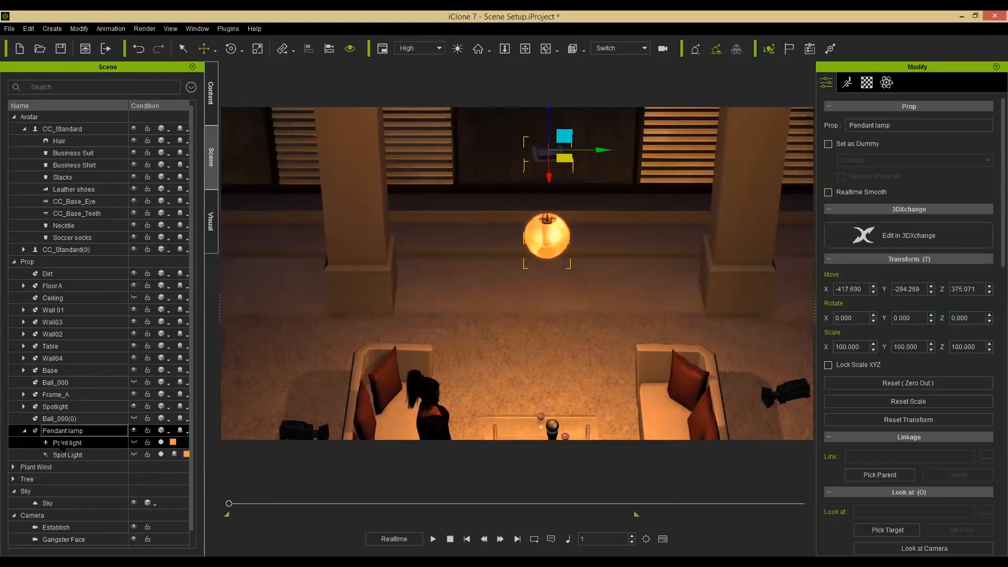
left_click(63, 443)
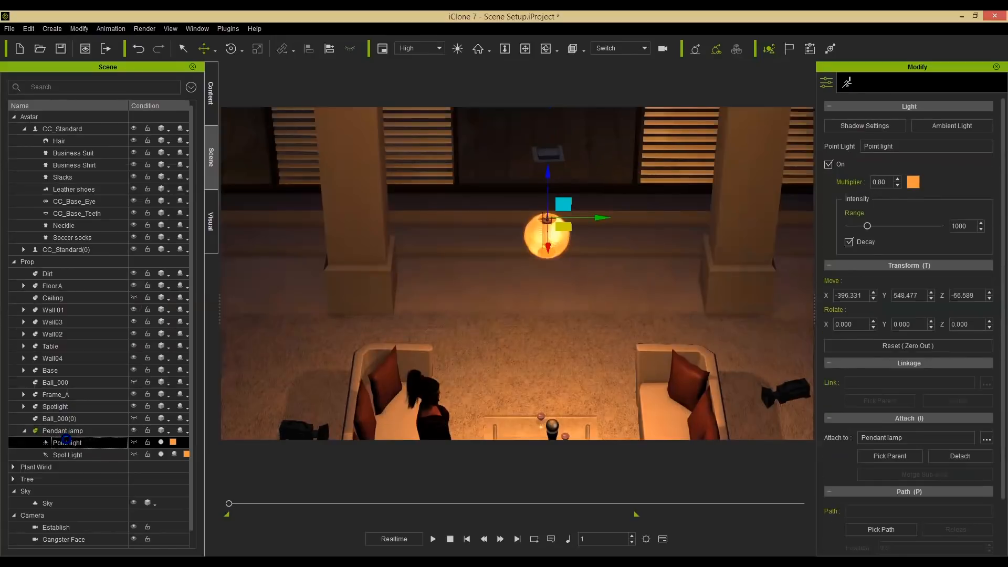
key("Delete")
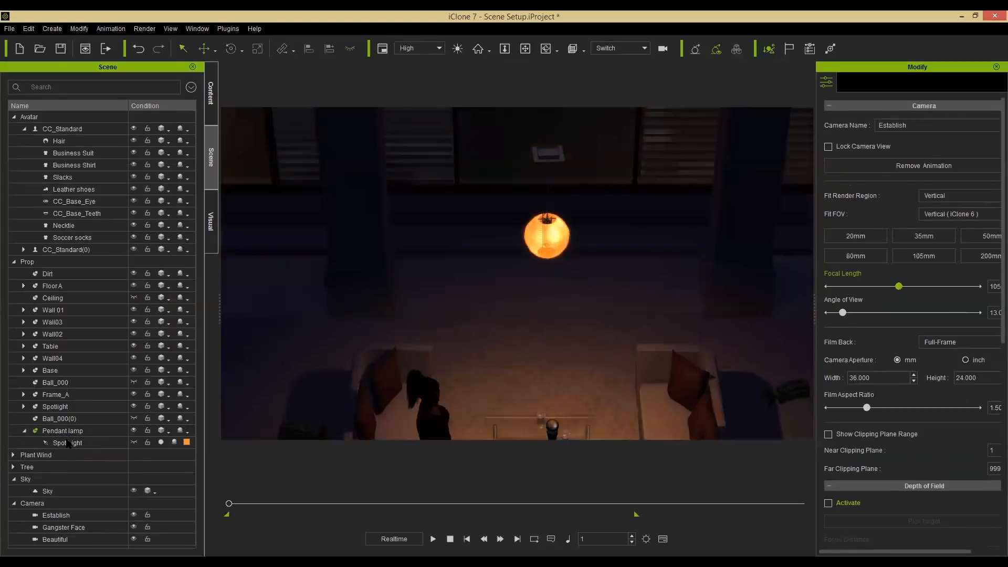
Select the pendant lamp's Spot Light and set its multiplier to 1.2.
left_click(74, 443)
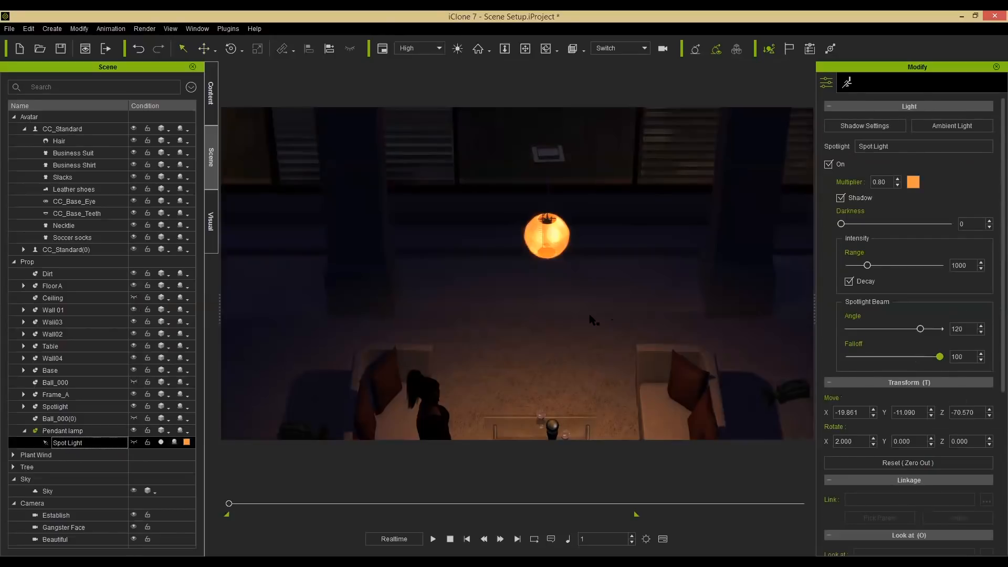
left_click(134, 443)
left_click_drag(562, 337, 692, 236, "alt")
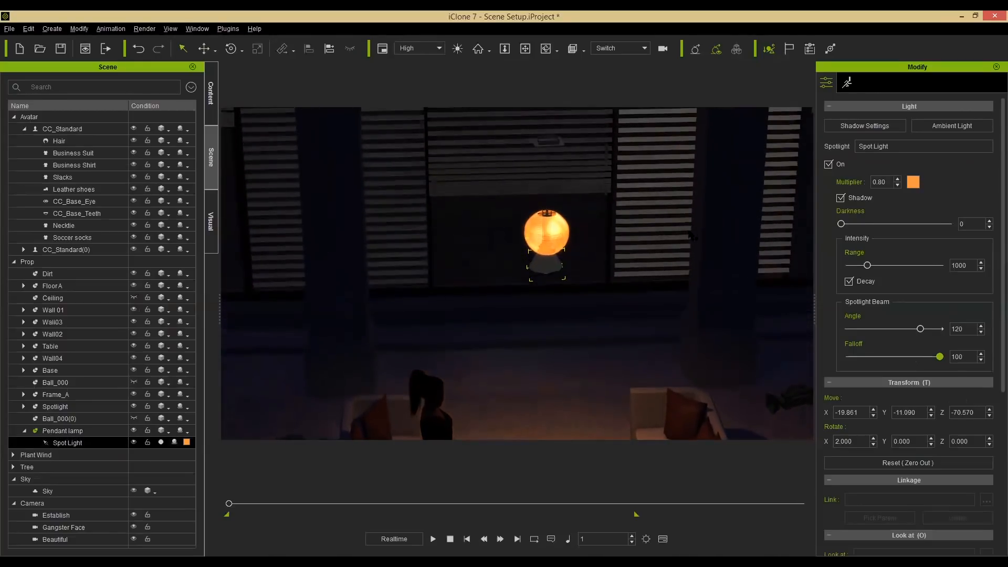
left_click(858, 182)
type("1.5")
key("Return")
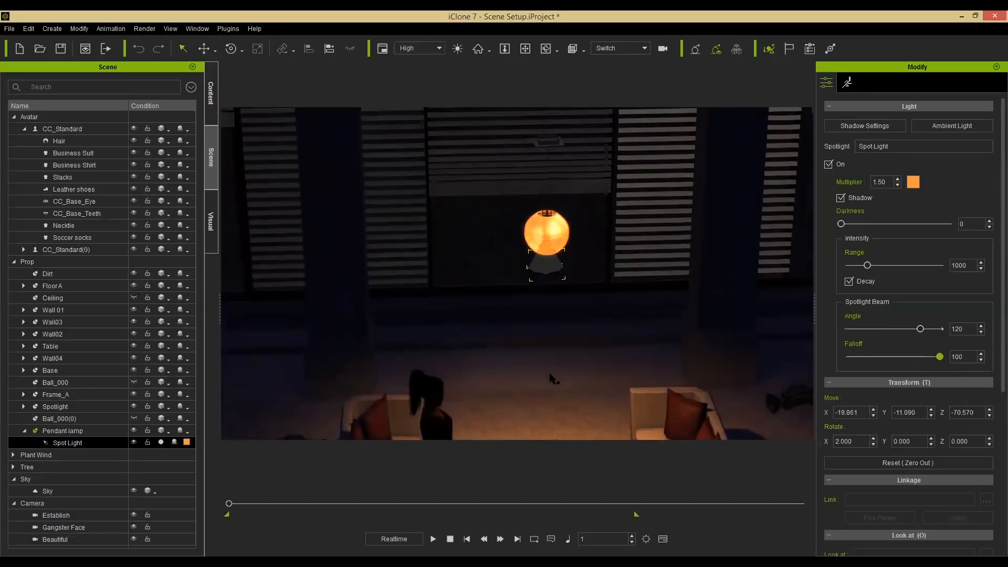
middle_click_drag(511, 226, 486, 112, "alt")
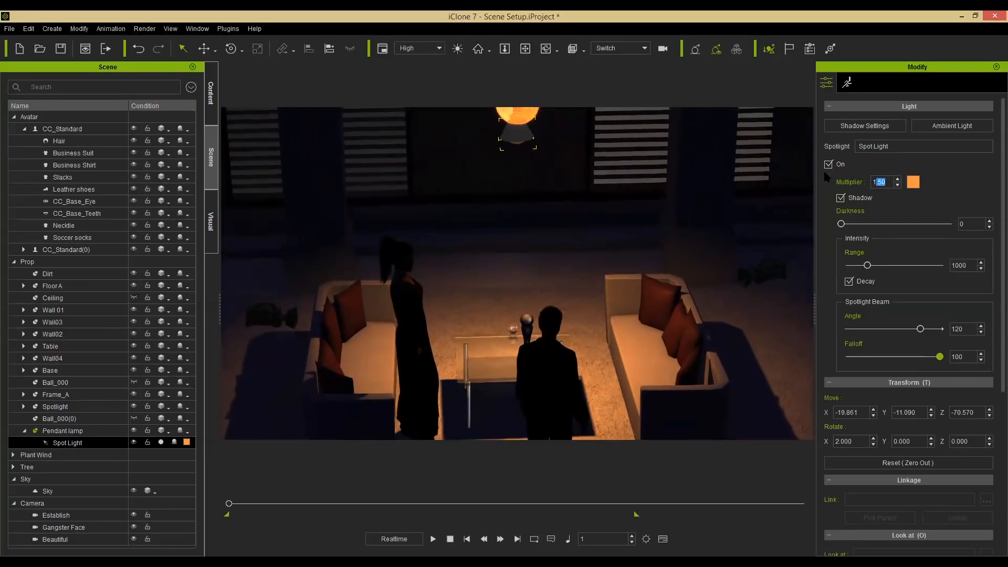
type("1.2")
key("Return")
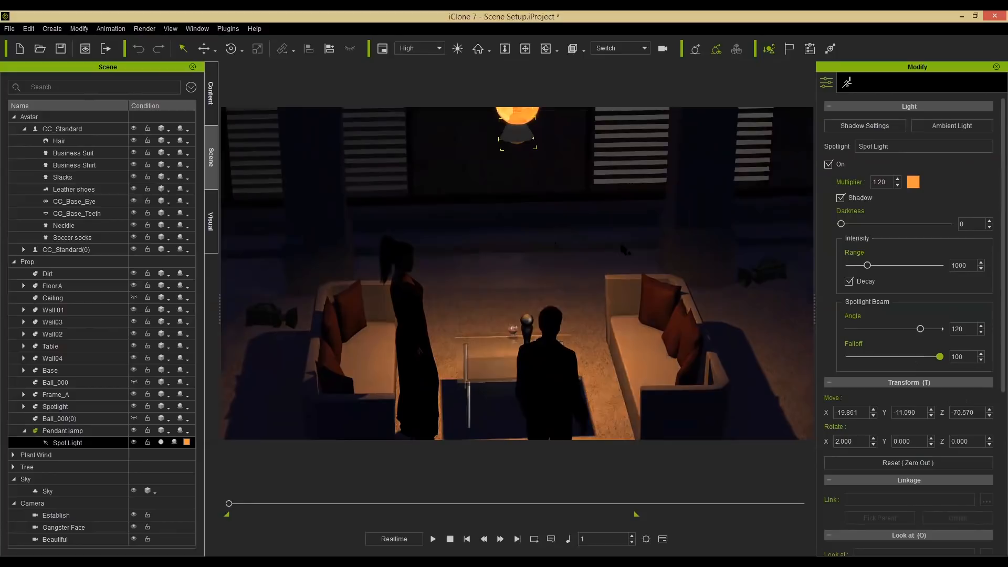
Set the spot light's shadow darkness to 100 and its beam angle to 101.
left_click_drag(840, 225, 946, 235)
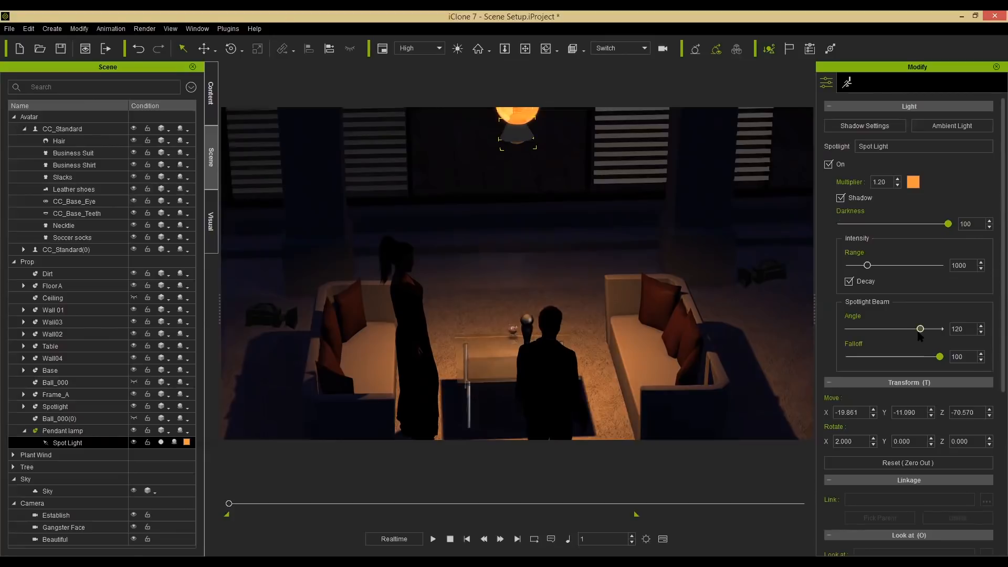
mouse_move(907, 331)
left_mouse_down()
mouse_move(879, 330)
mouse_move(906, 329)
left_mouse_up()
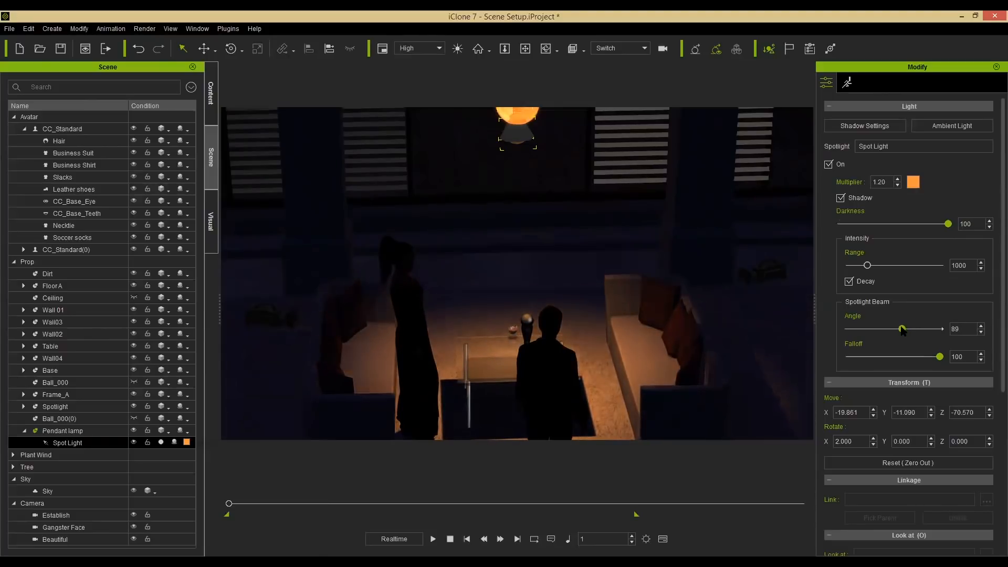
left_click_drag(907, 328, 909, 329)
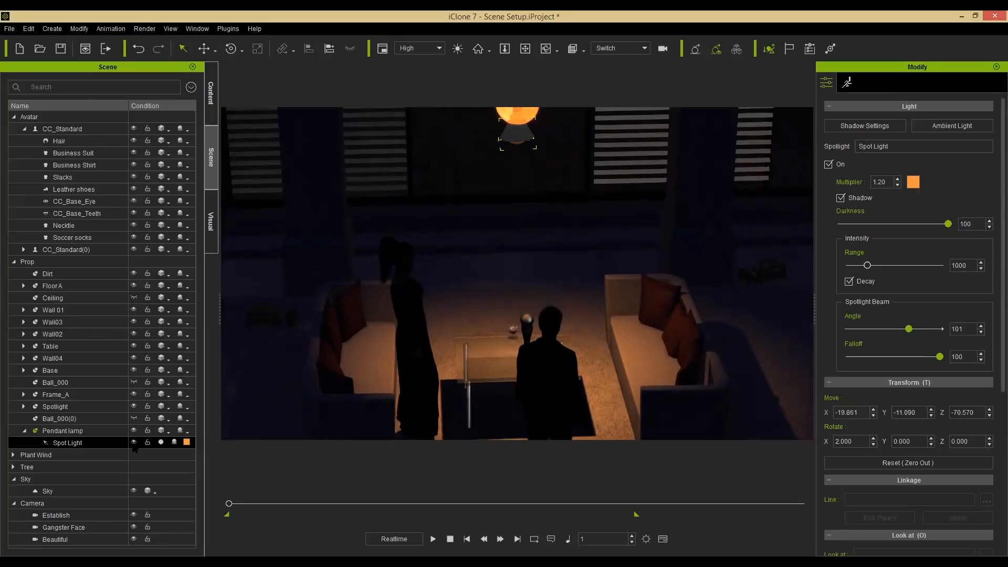
left_click(134, 442)
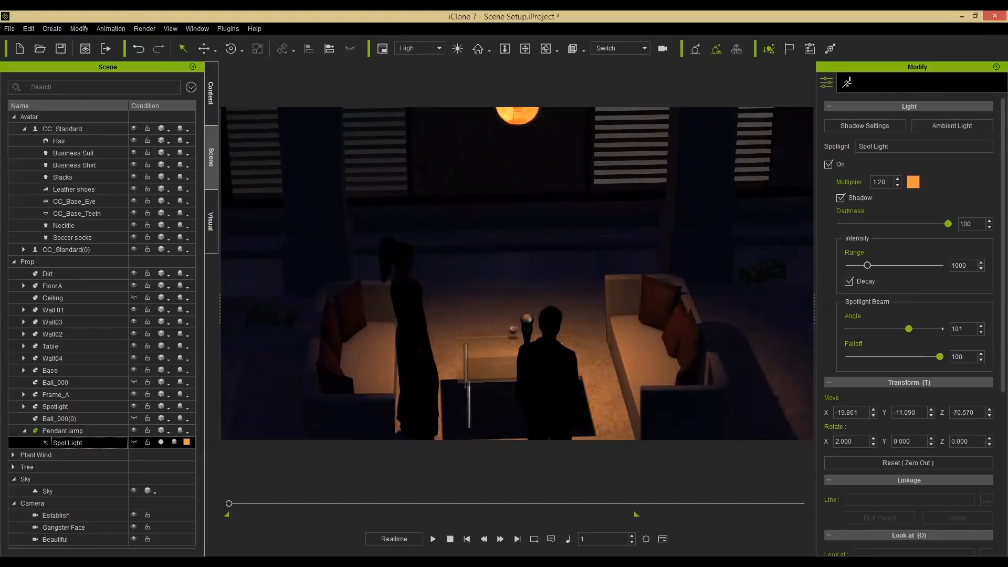
Review the lamp lighting from different angles and at frame 330 of the timeline.
left_click_drag(525, 294, 486, 247, "alt")
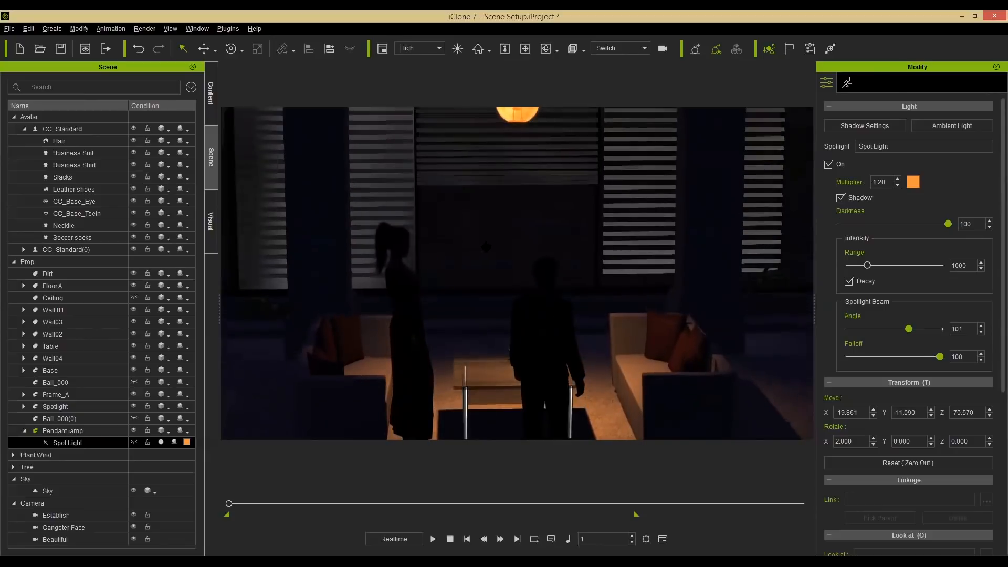
right_click_drag(509, 257, 566, 273, "alt")
right_click_drag(392, 440, 397, 441, "alt")
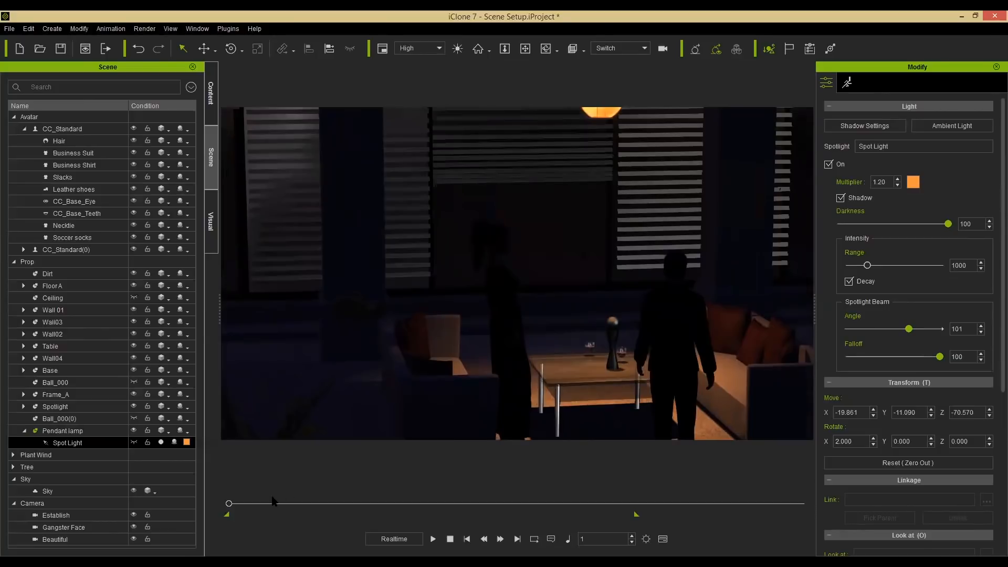
left_click(321, 502)
left_click_drag(361, 503, 355, 503)
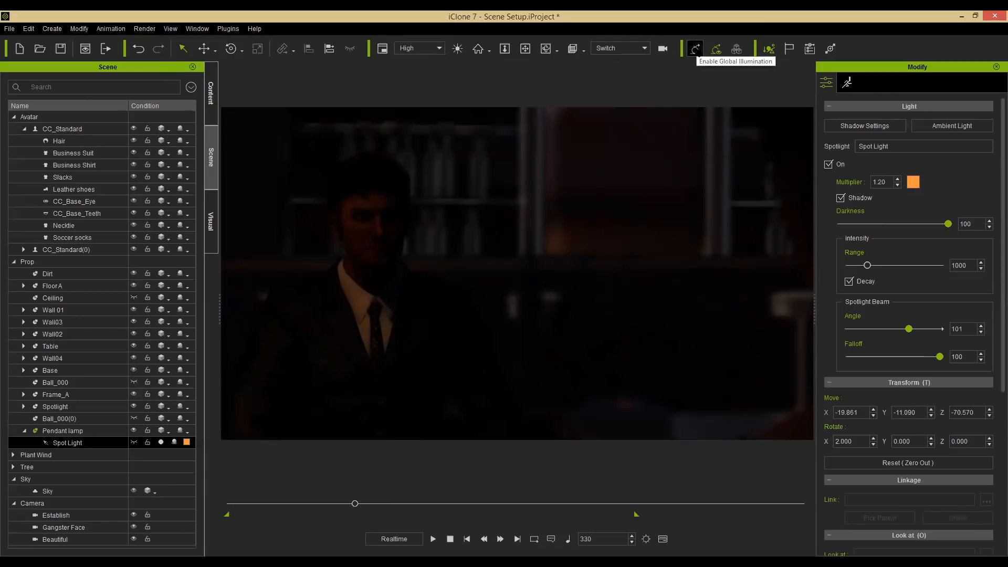
left_click(695, 50)
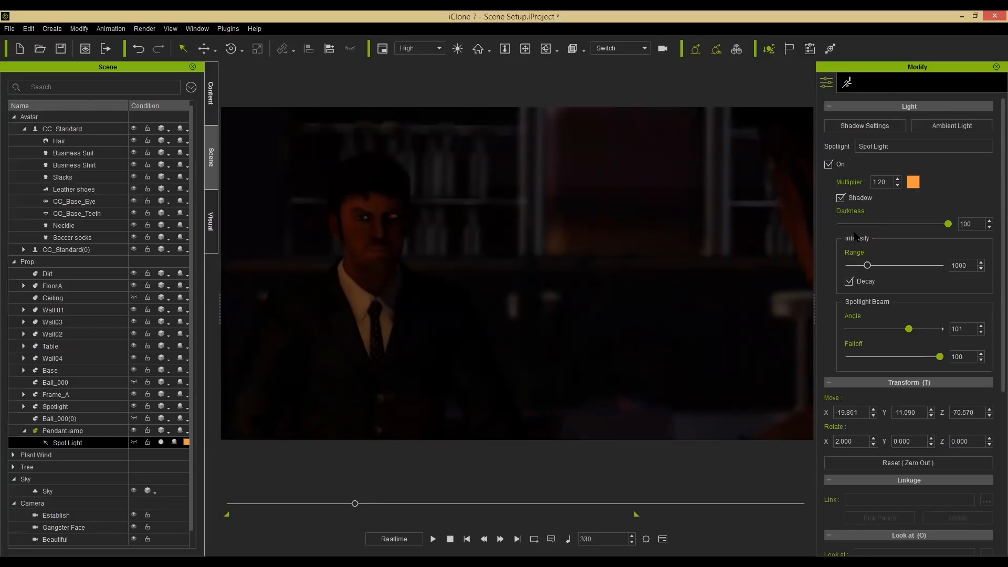
left_click(695, 50)
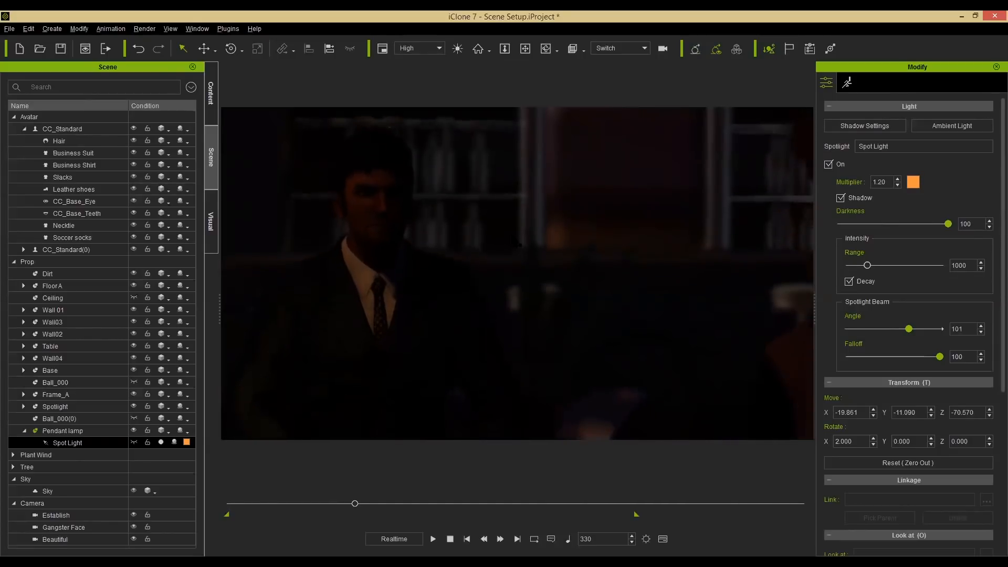
right_click_drag(541, 309, 567, 309)
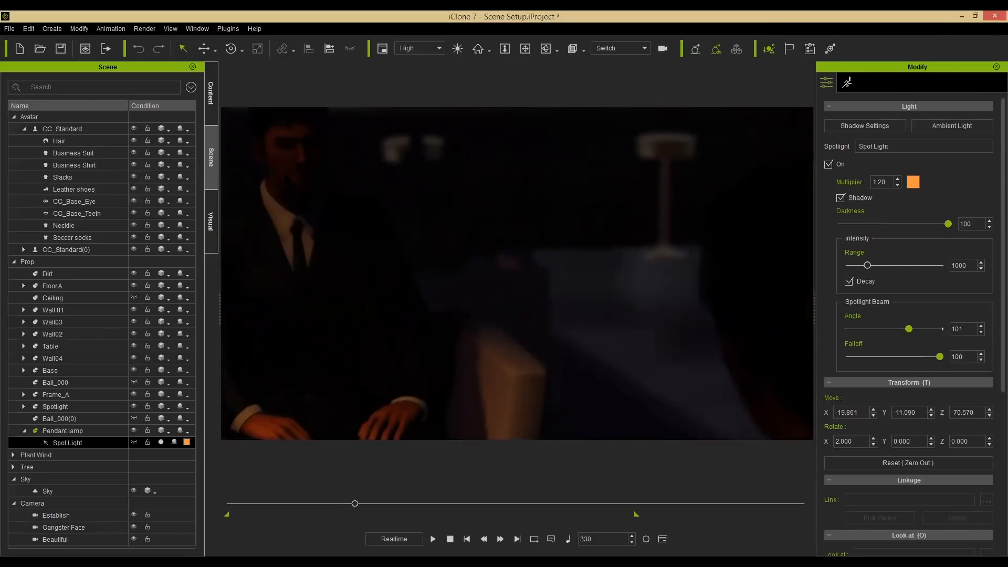
Switch the viewport display quality to Preview.
left_click(286, 177)
middle_click_drag(472, 304, 541, 252)
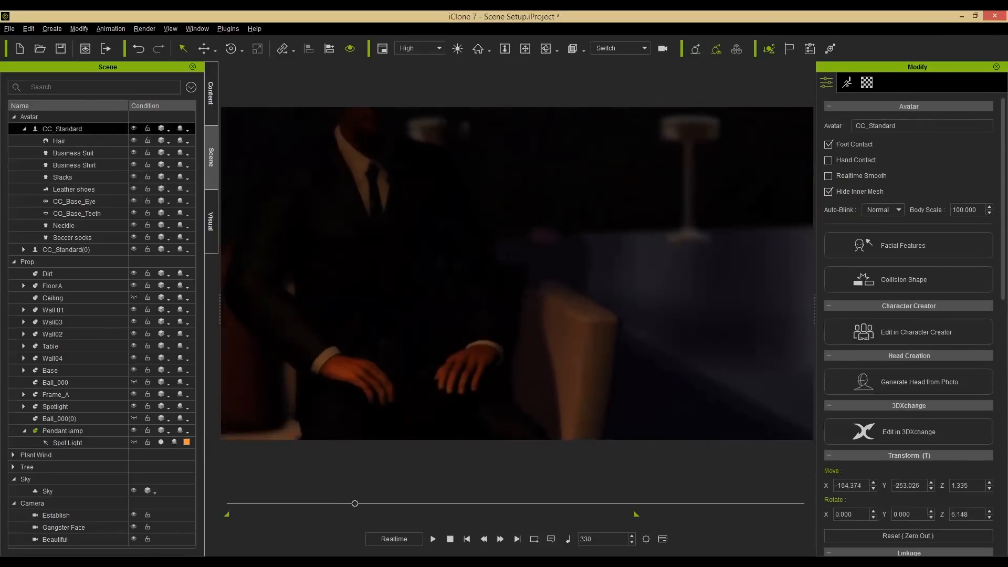
scroll(517, 273, "down", 5)
right_click_drag(516, 273, 546, 273)
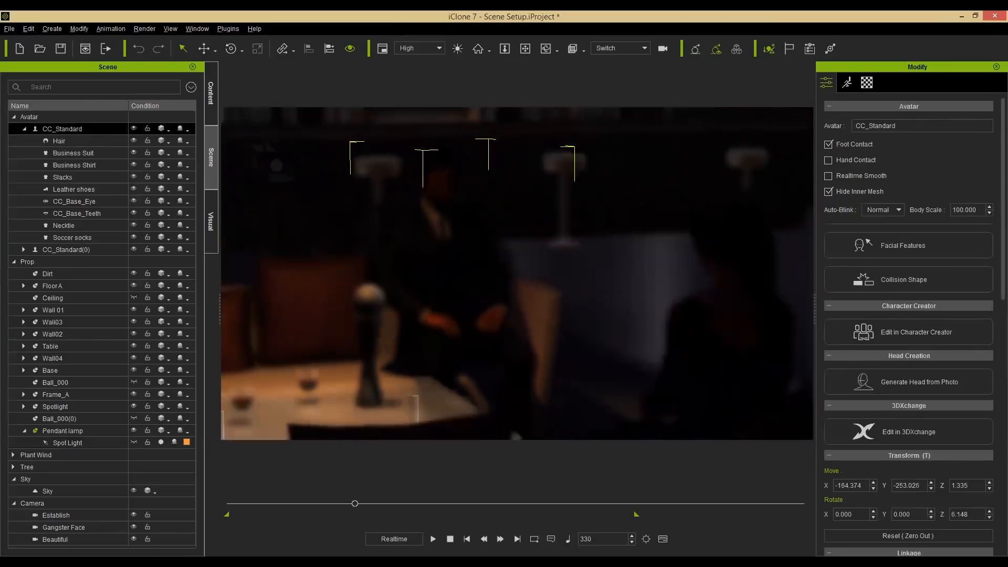
right_click_drag(415, 343, 387, 343)
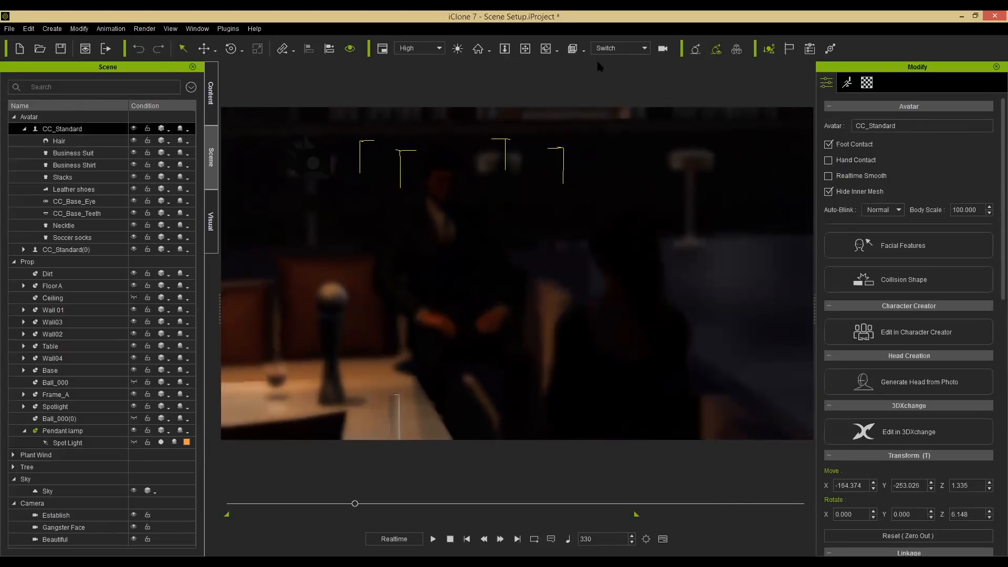
left_click(612, 50)
left_click(607, 72)
middle_click_drag(462, 275, 495, 282, "alt")
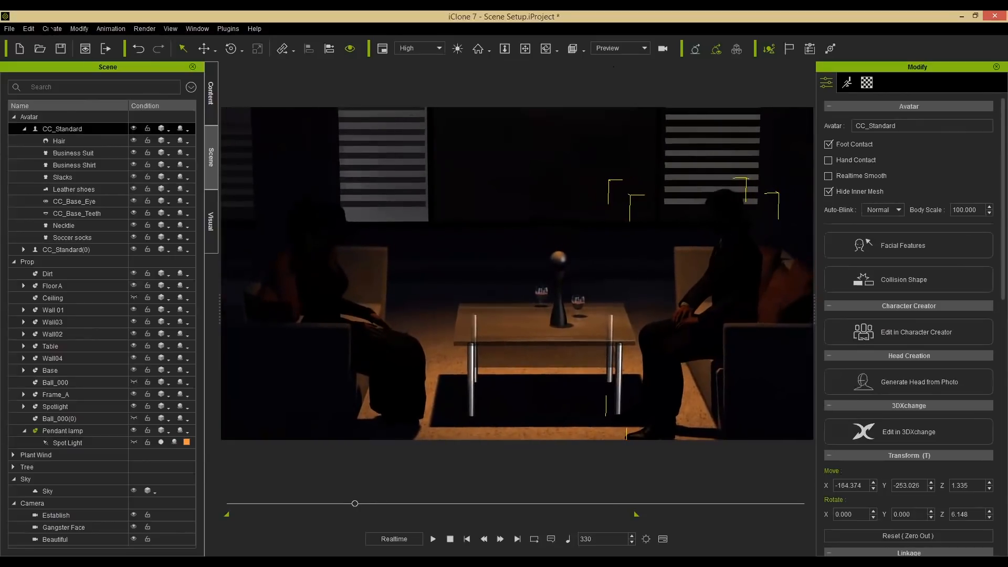
Create a new spot light and set its X rotation to 180 so it points downward.
left_click(45, 29)
mouse_move(110, 128)
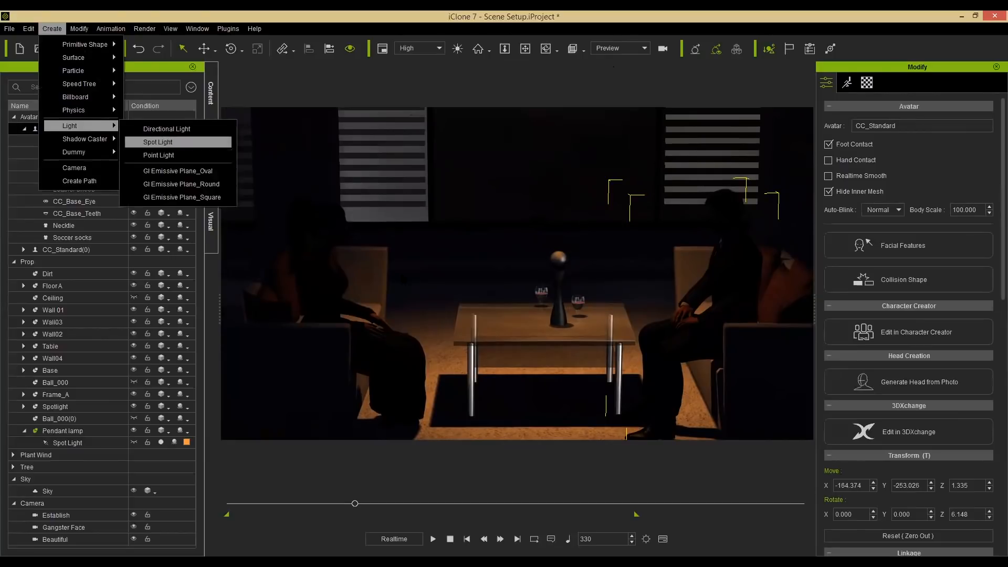
left_click(158, 142)
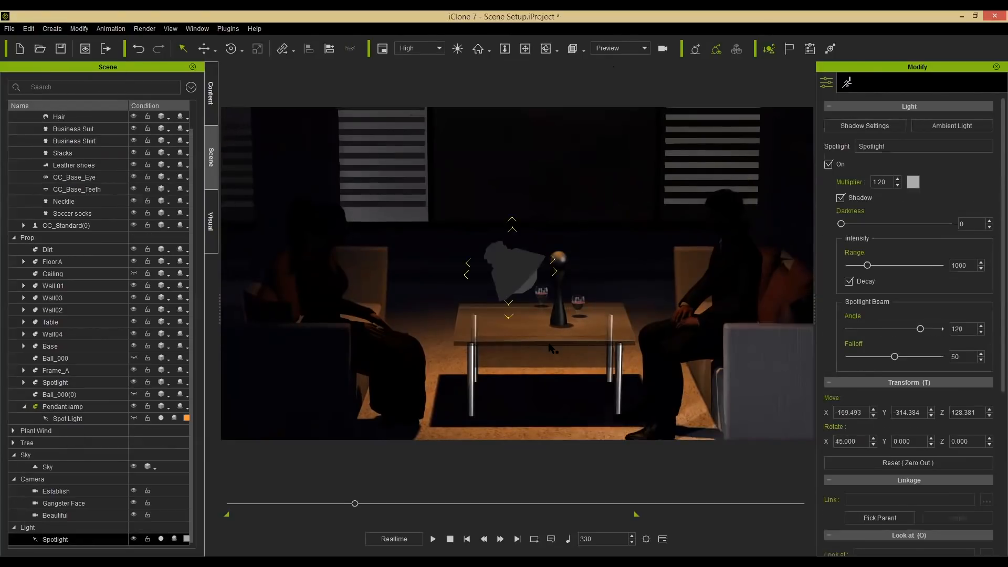
key("e")
left_click_drag(495, 229, 495, 317)
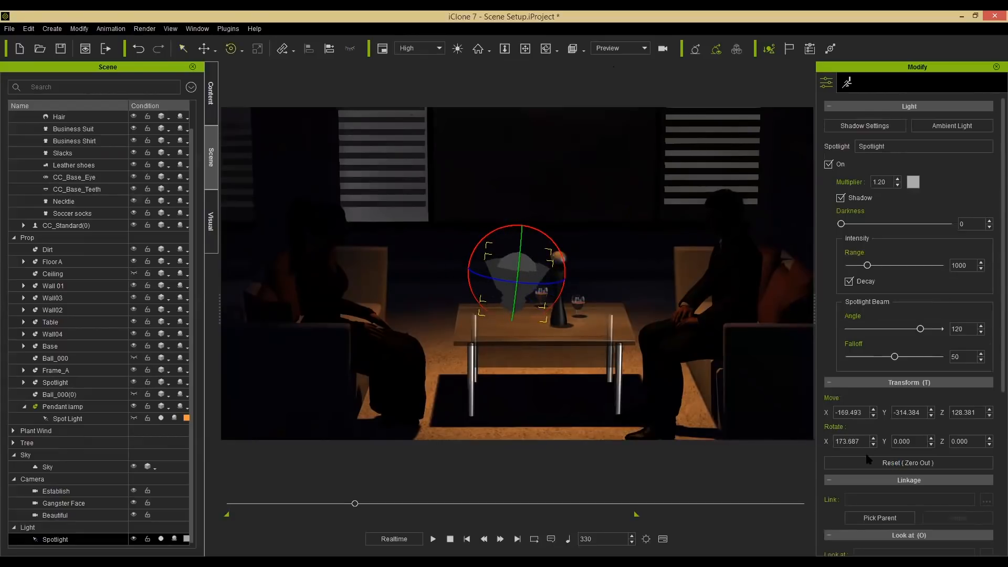
left_click(855, 440)
type("180")
key("Return")
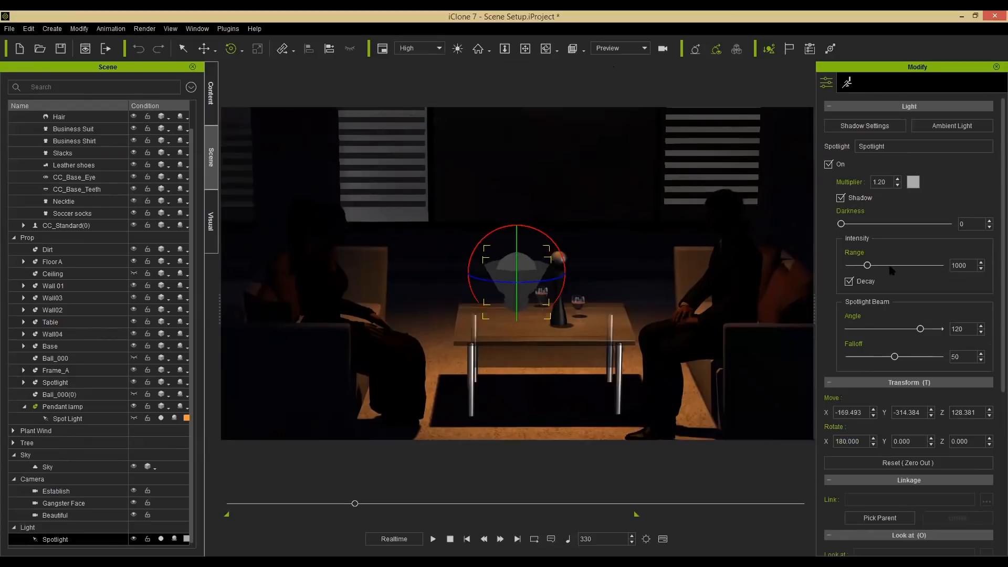
Set the spot light's colour to a warm orange, #aa783b.
left_click(913, 185)
mouse_move(593, 226)
left_mouse_down()
mouse_move(551, 220)
mouse_move(592, 233)
left_mouse_up()
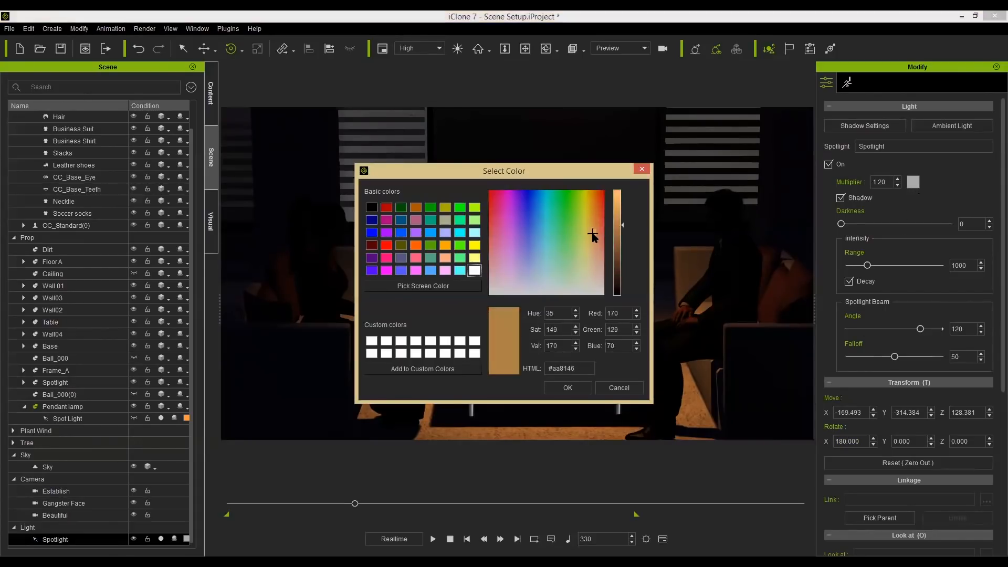
left_click(577, 388)
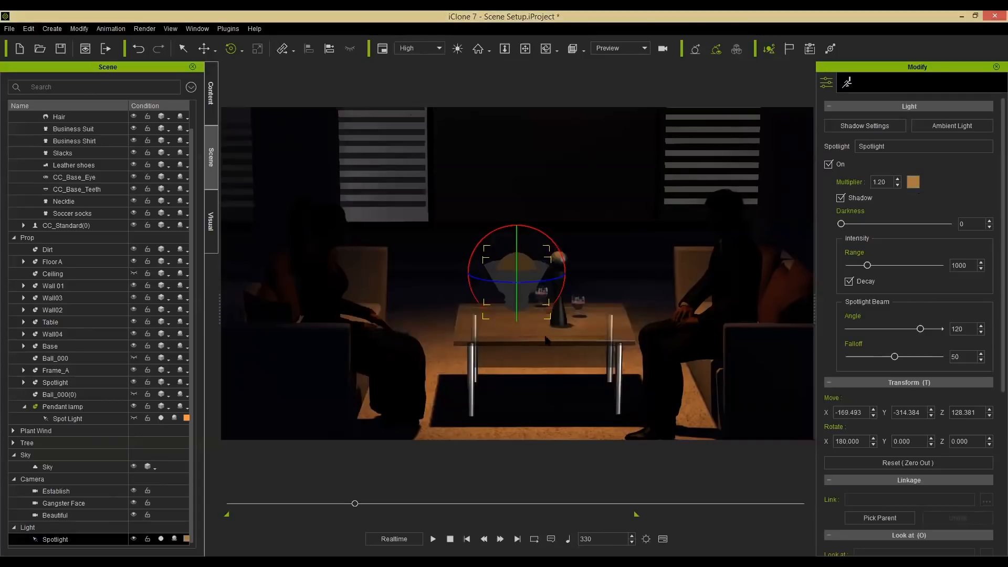
Move the new spot light underneath the glass table top.
key("w")
left_click_drag(516, 257, 515, 227)
left_click_drag(513, 179, 514, 237)
right_click_drag(540, 348, 519, 351, "alt")
key("h")
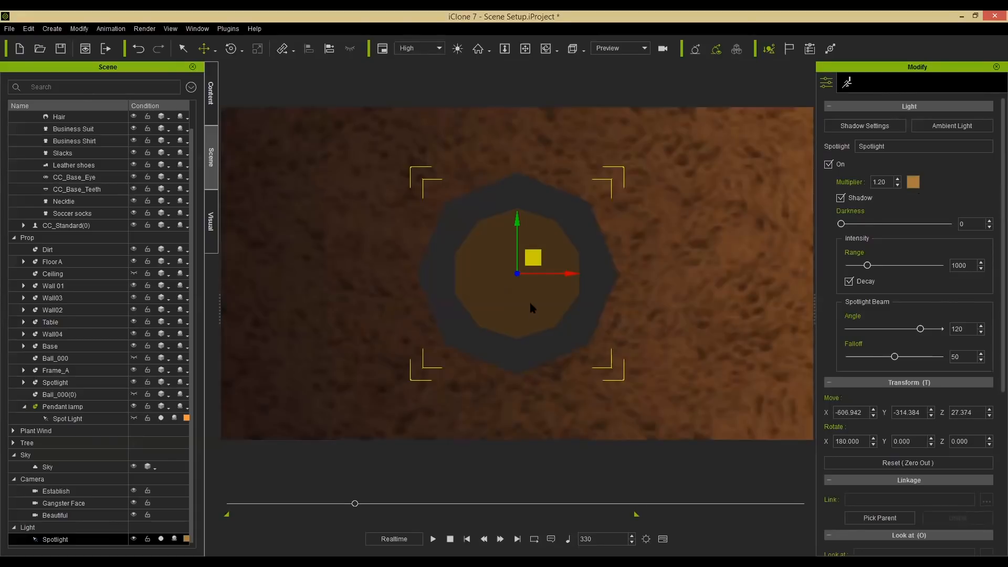
scroll(573, 337, "down", 8)
left_click_drag(578, 319, 574, 300, "alt")
scroll(585, 244, "down", 5)
left_click_drag(562, 221, 733, 208)
left_click_drag(803, 202, 804, 202)
left_click_drag(704, 215, 481, 223, "alt")
left_click_drag(548, 280, 582, 275, "alt")
right_click_drag(536, 309, 324, 205, "alt")
left_click_drag(583, 216, 579, 314, "alt")
right_click_drag(578, 314, 531, 332, "alt")
left_click_drag(529, 332, 535, 347)
left_click_drag(520, 267, 524, 258)
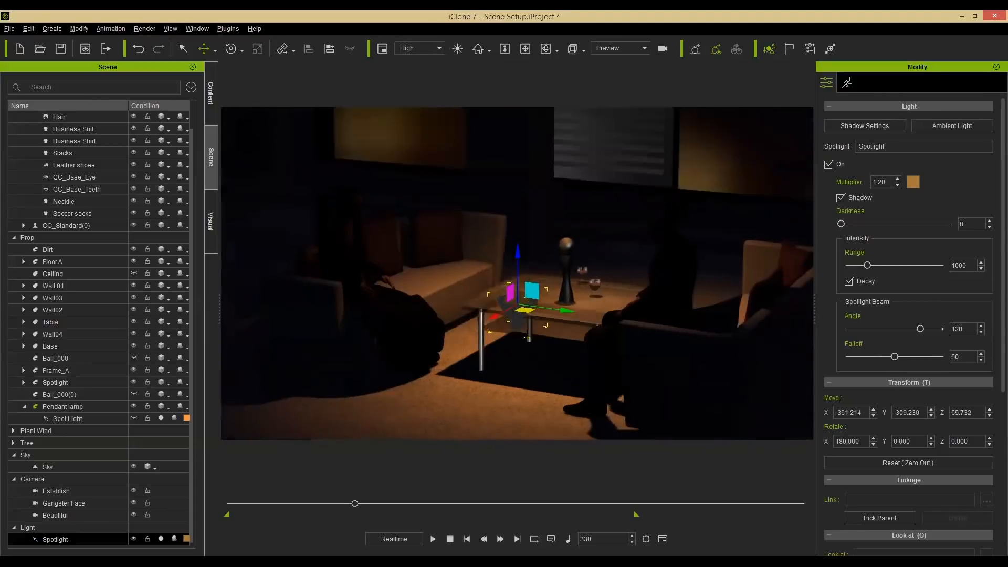
mouse_move(526, 314)
right_mouse_down()
mouse_move(496, 316)
mouse_move(546, 314)
mouse_move(540, 304)
right_mouse_up()
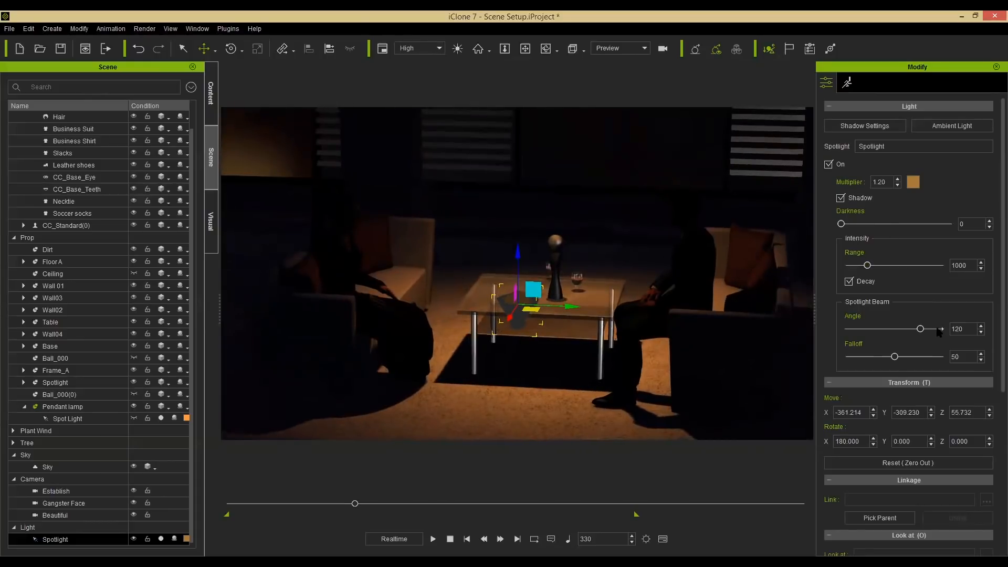
Set the spot light's beam angle to 150 and its multiplier to 1.5.
left_click_drag(964, 329, 908, 337)
right_click_drag(517, 315, 562, 296, "alt")
scroll(524, 286, "up", 4)
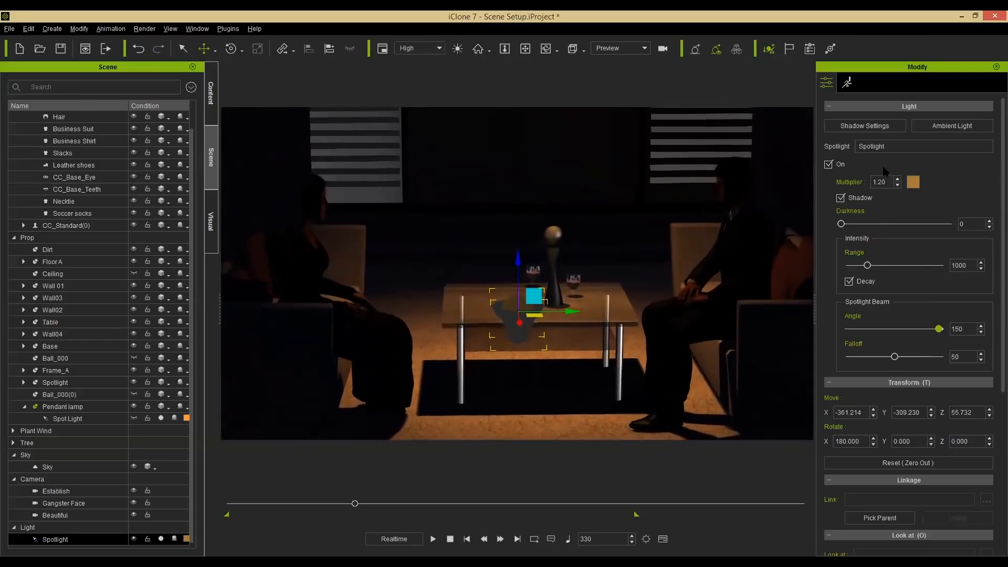
left_click_drag(888, 182, 849, 179)
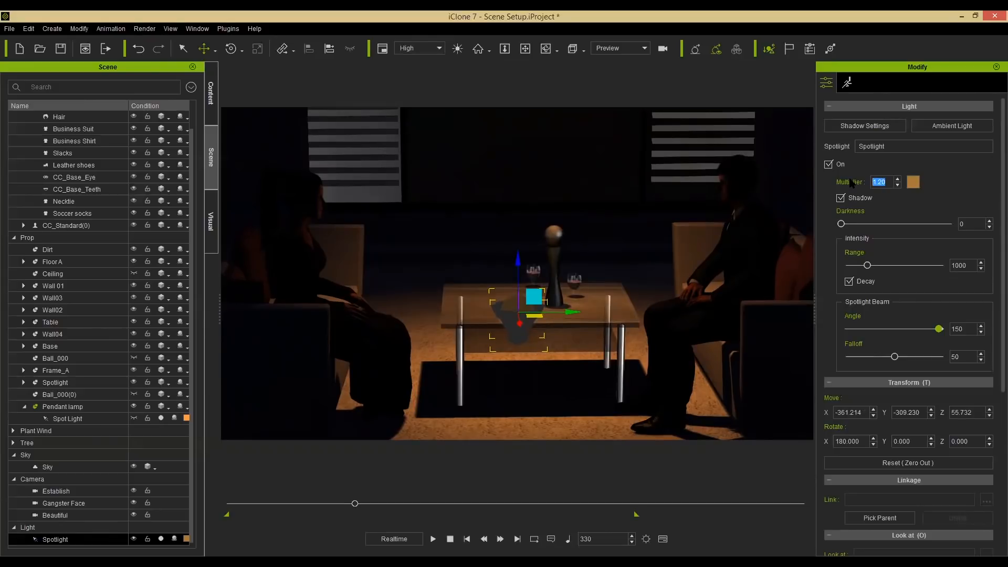
type("1.5")
left_click(848, 178)
Set the spot light's range to about 3206 and its shadow darkness to 100.
left_click_drag(867, 265, 903, 273)
left_click_drag(841, 224, 950, 227)
Remove the spot light's object animation and hide its gizmo in the viewport.
right_click(515, 334)
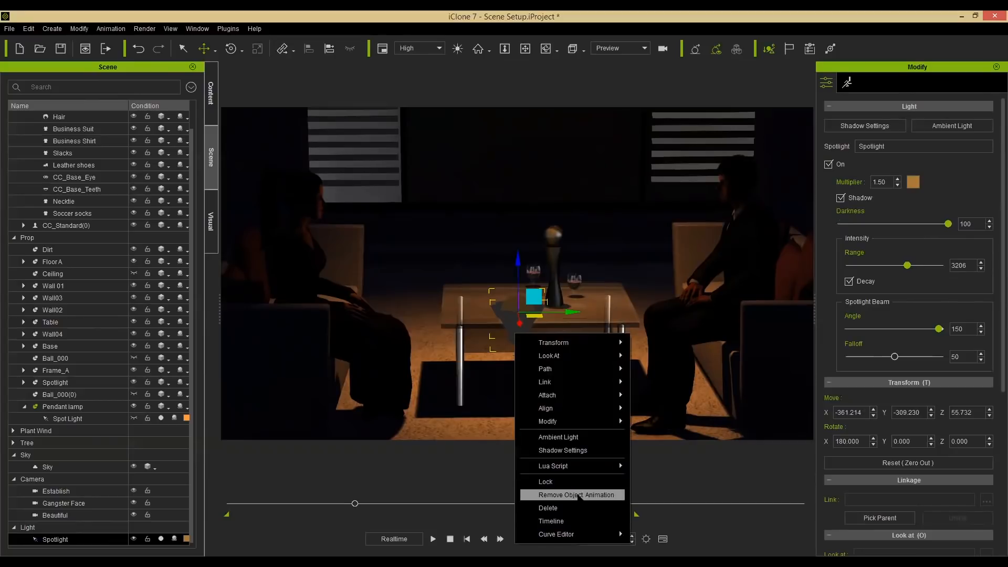
left_click(577, 495)
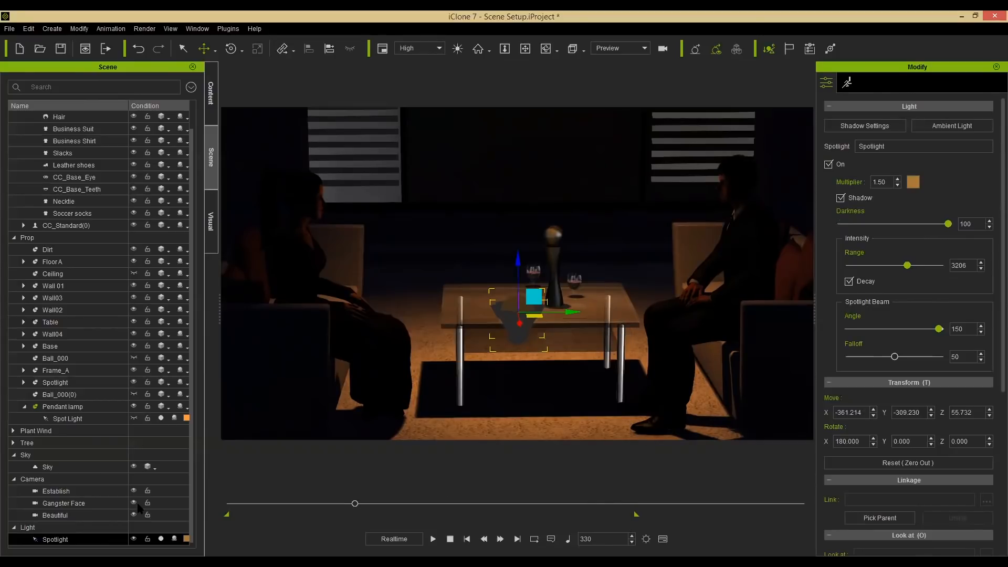
left_click(134, 539)
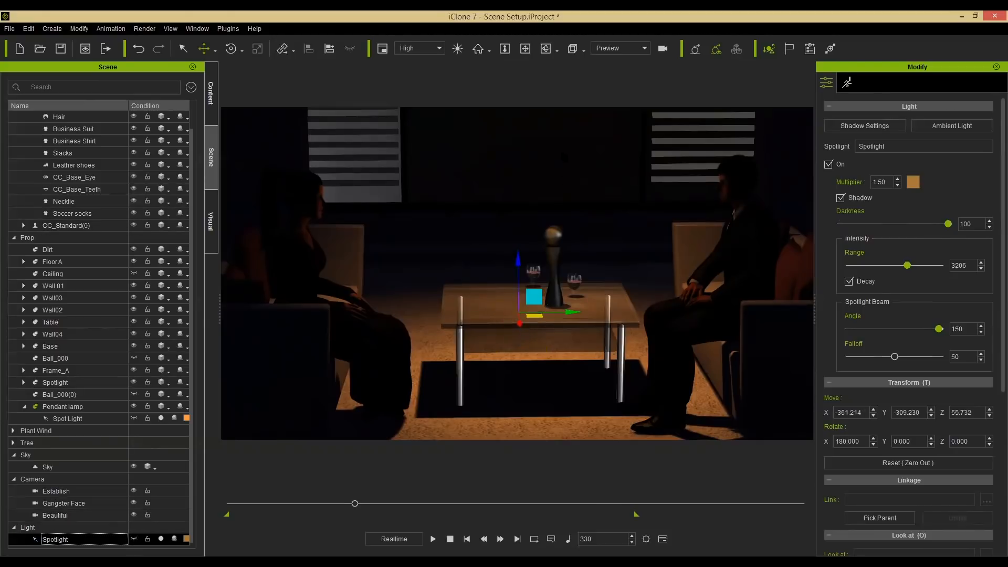
Switch the viewport to the Switch camera view and scrub to frame 252.
left_click(619, 48)
left_click(609, 66)
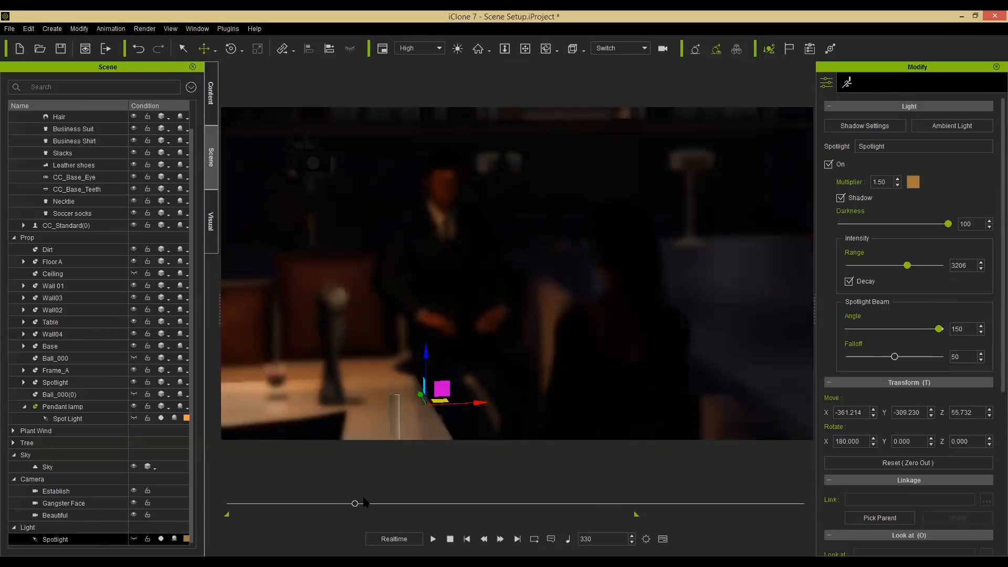
mouse_move(355, 503)
left_mouse_down()
mouse_move(235, 505)
mouse_move(341, 506)
left_mouse_up()
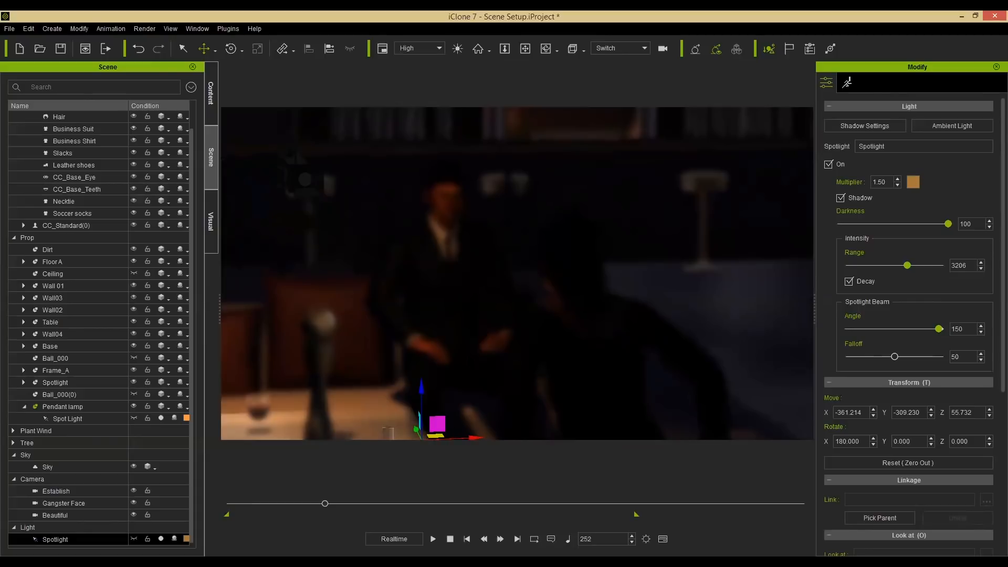
Open the timeline and review the Gangster Face camera shot at different frames, then close the timeline.
key("F3")
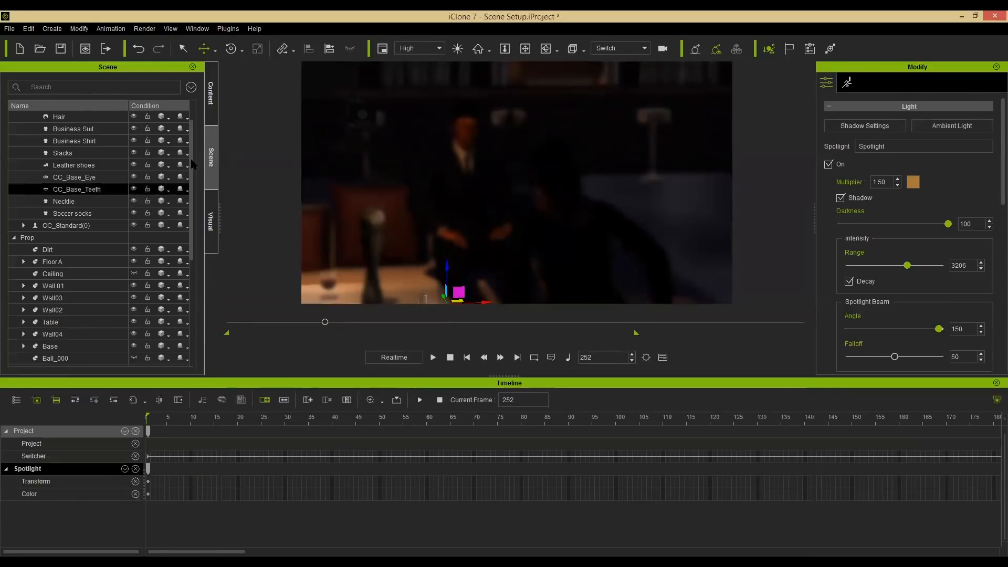
left_click_drag(192, 243, 191, 343)
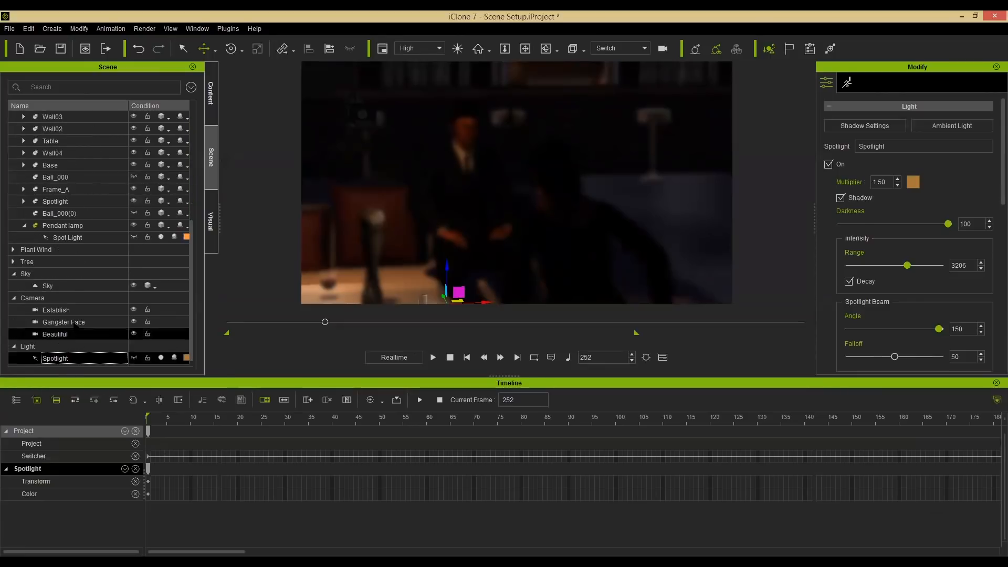
left_click(74, 324)
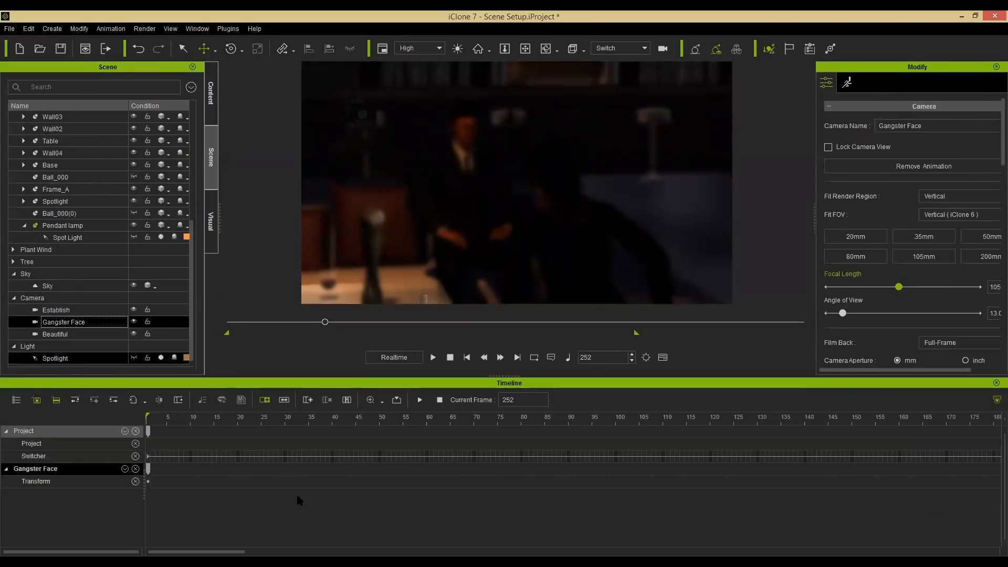
scroll(441, 472, "down", 5)
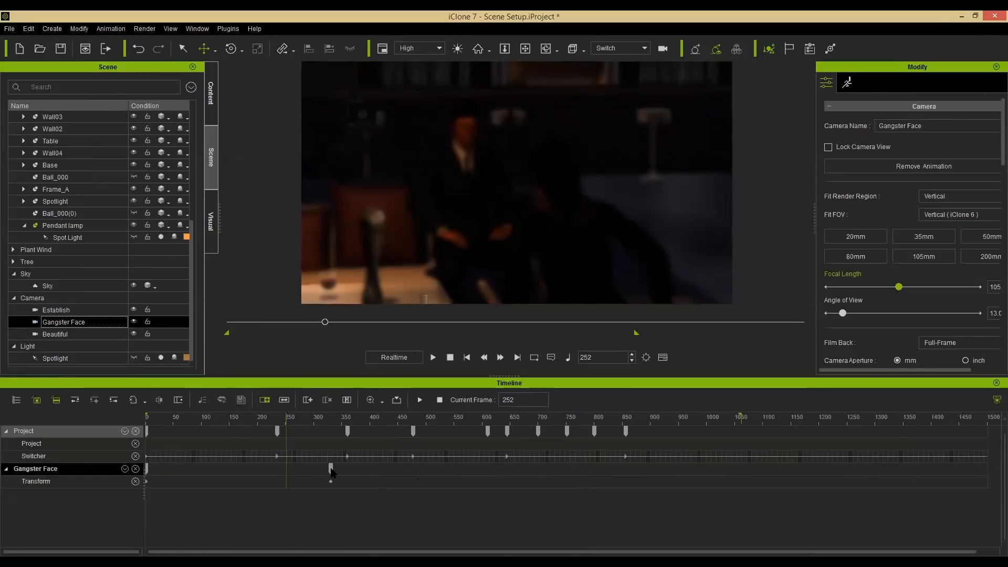
left_click(330, 469)
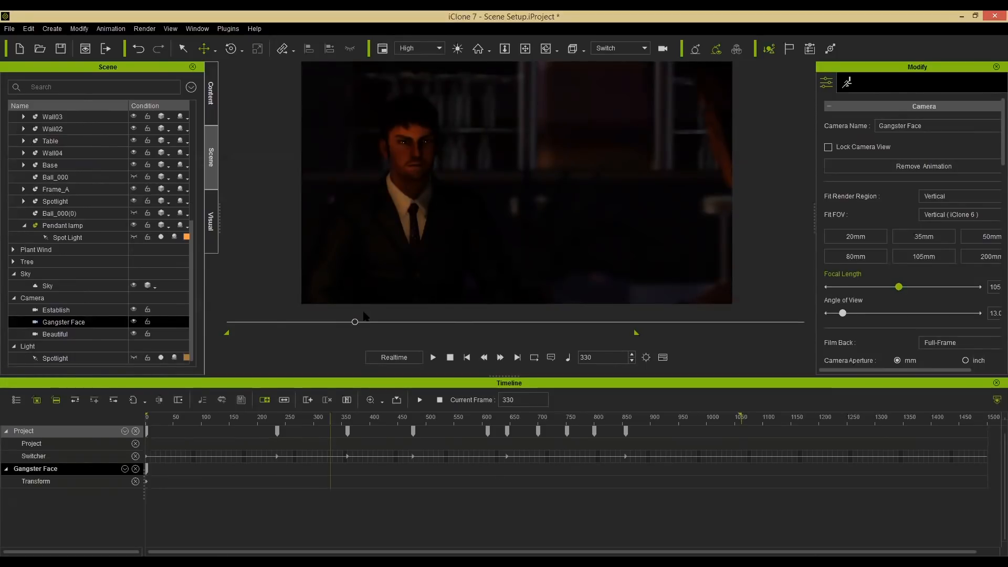
left_click_drag(344, 325, 410, 330)
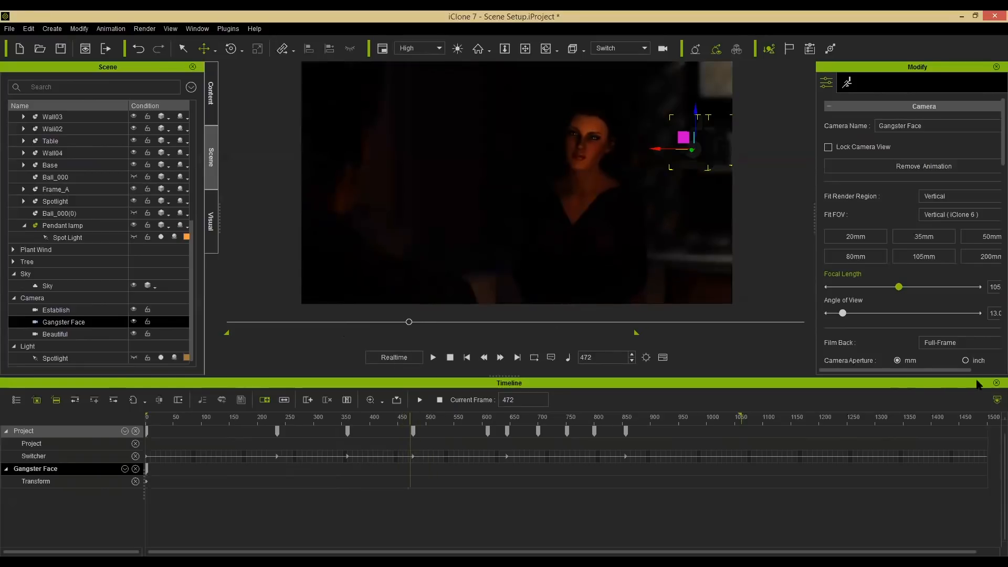
left_click(994, 383)
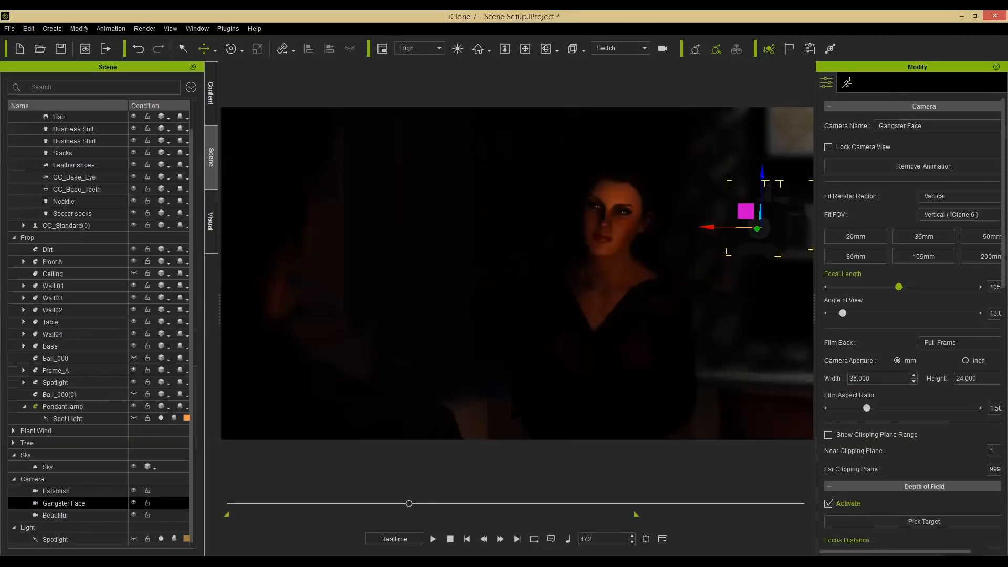
Rewind to the start and play the scene back in the Full Screen workspace.
left_click(449, 538)
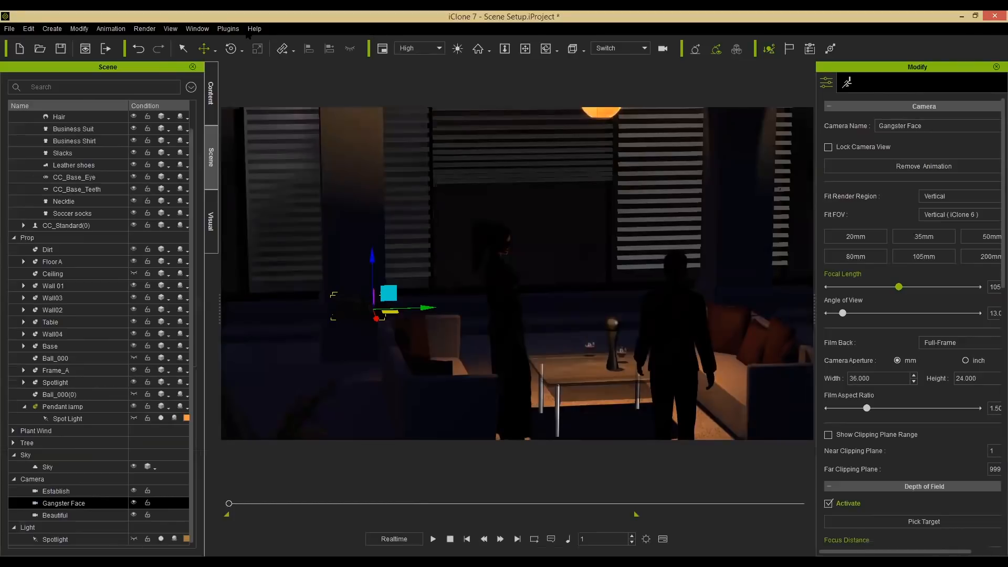
left_click(174, 29)
left_click(175, 30)
left_click(196, 29)
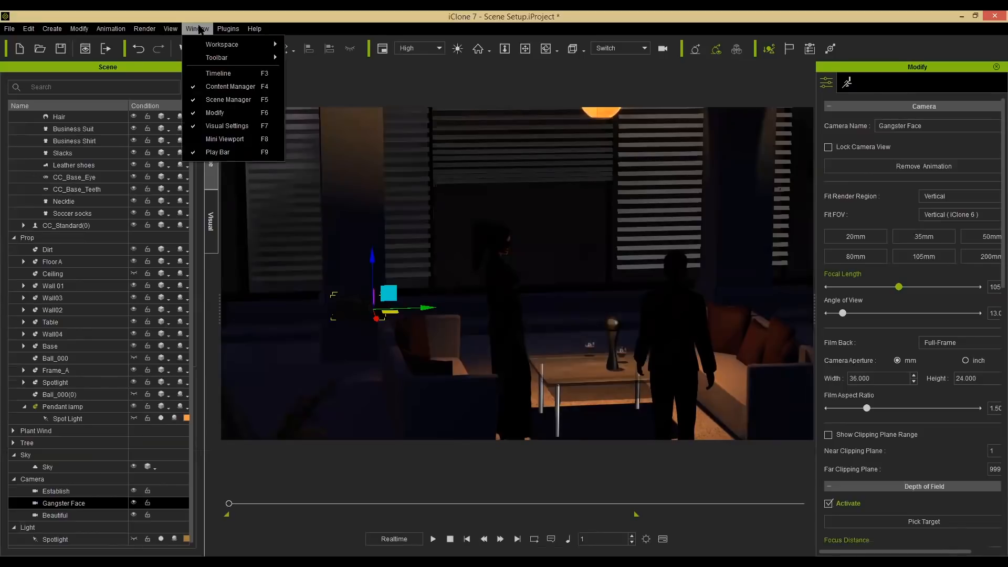
mouse_move(231, 44)
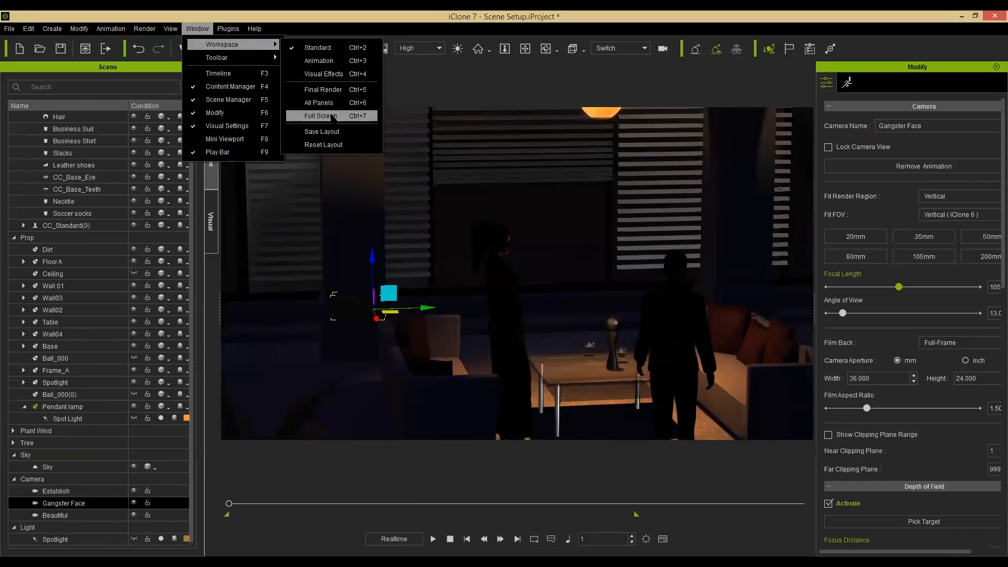
left_click(320, 116)
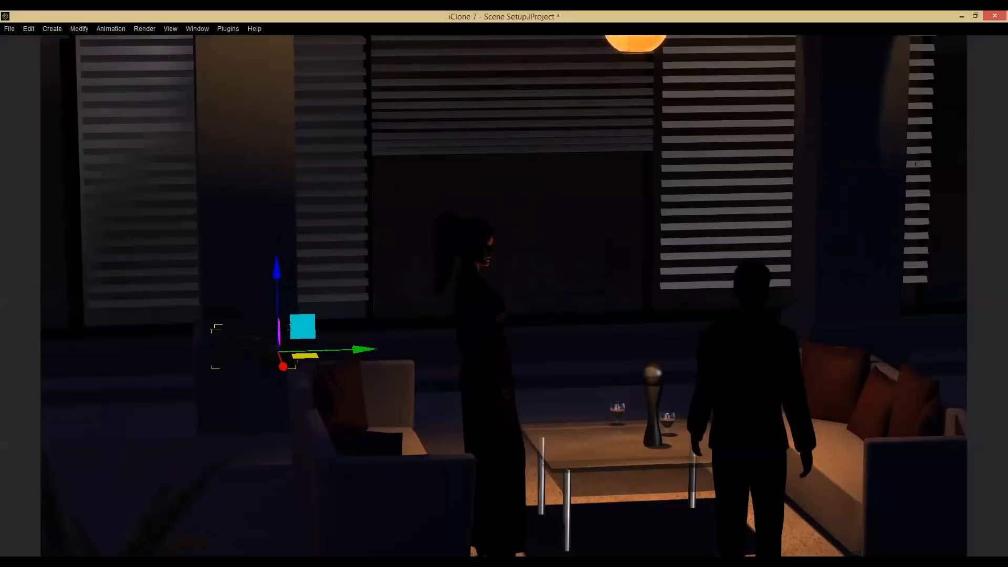
key("space")
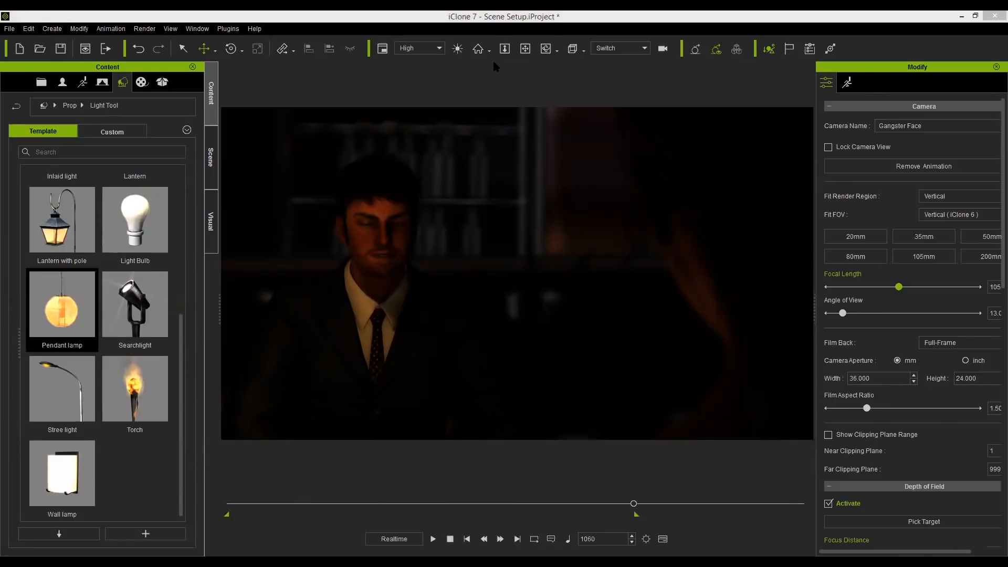
Select the CC_Standard character and hide then show it again.
left_click(214, 166)
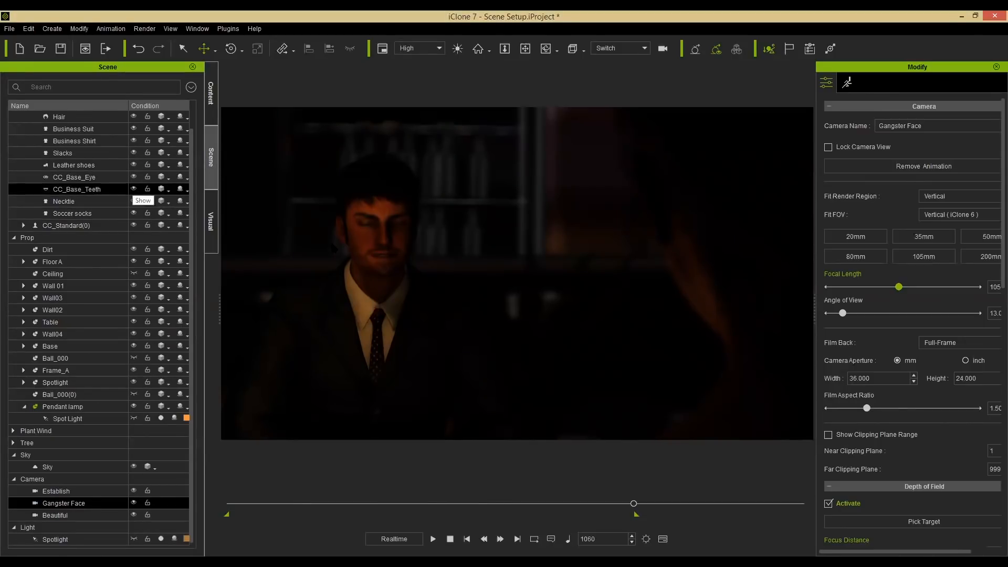
left_click(379, 247)
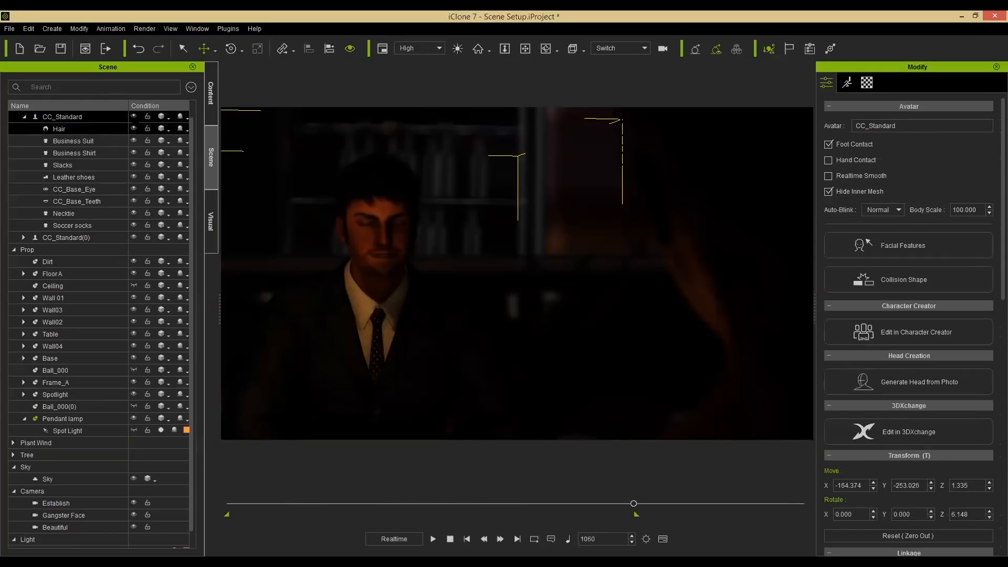
left_click(133, 116)
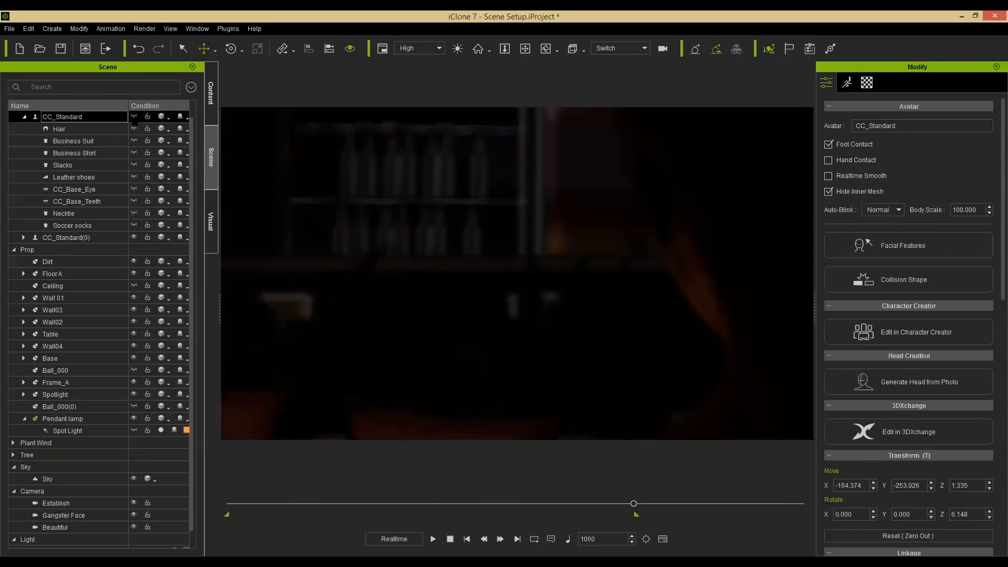
left_click(134, 116)
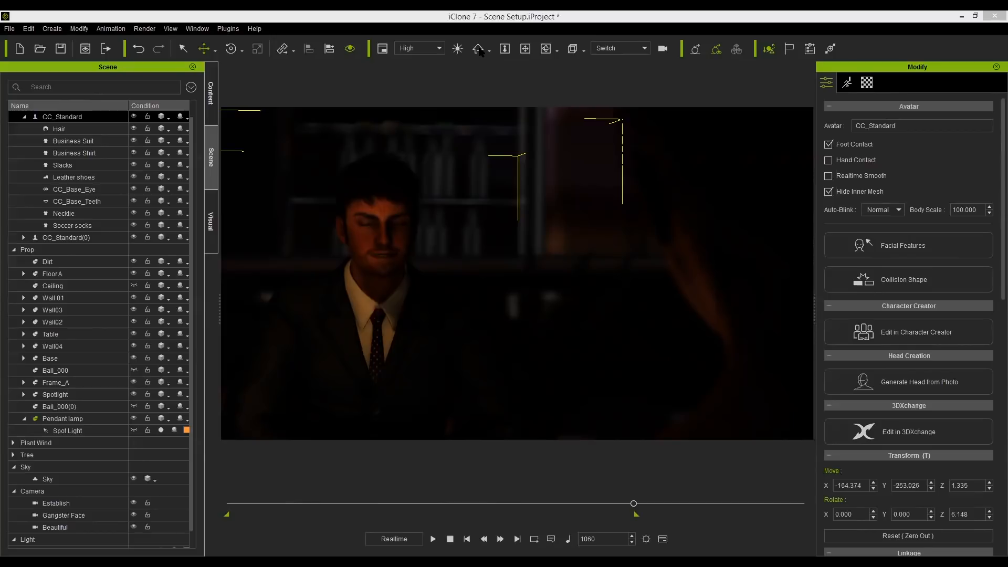
Adjust the playback volume and open the timeline panel.
left_click(550, 539)
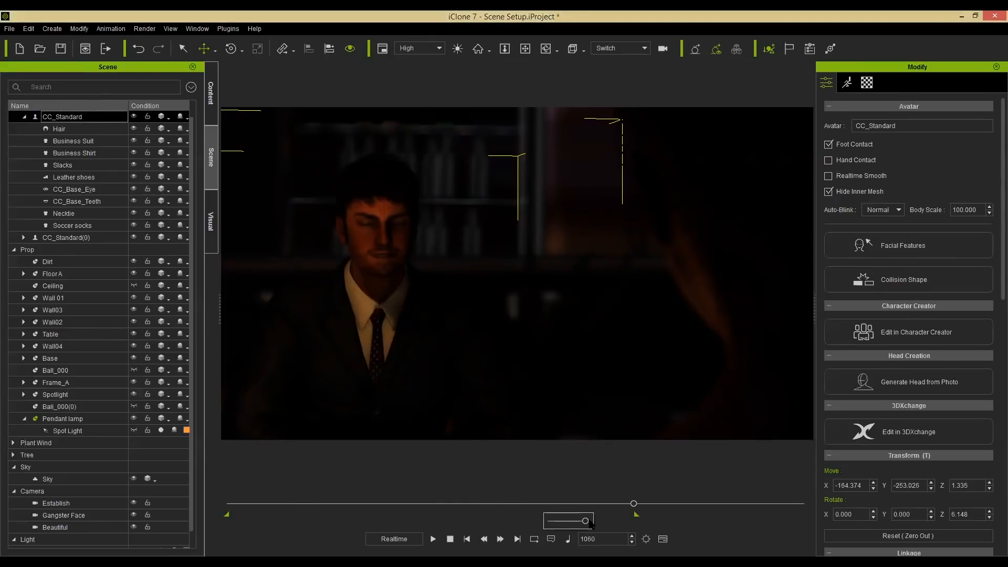
left_click_drag(585, 520, 606, 524)
left_click(568, 539)
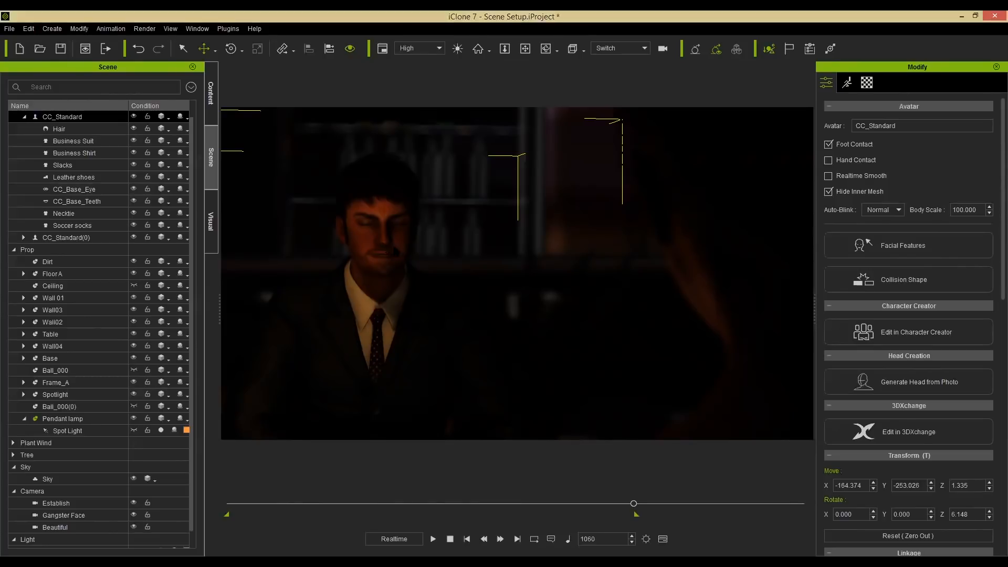
key("F3")
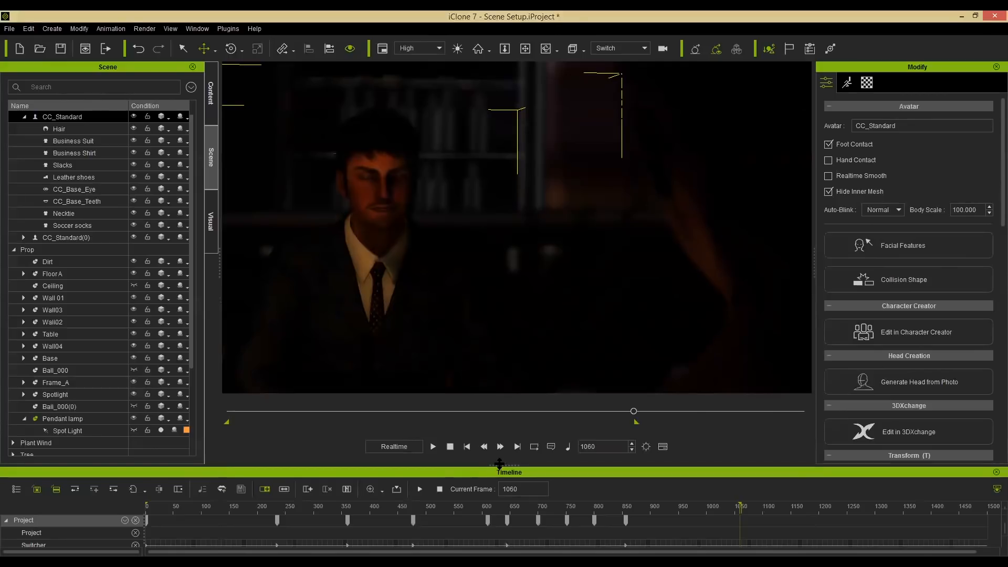
Enlarge the timeline and expand CC_Standard's Viseme track to view its voice audio clips.
left_click_drag(493, 465, 492, 355)
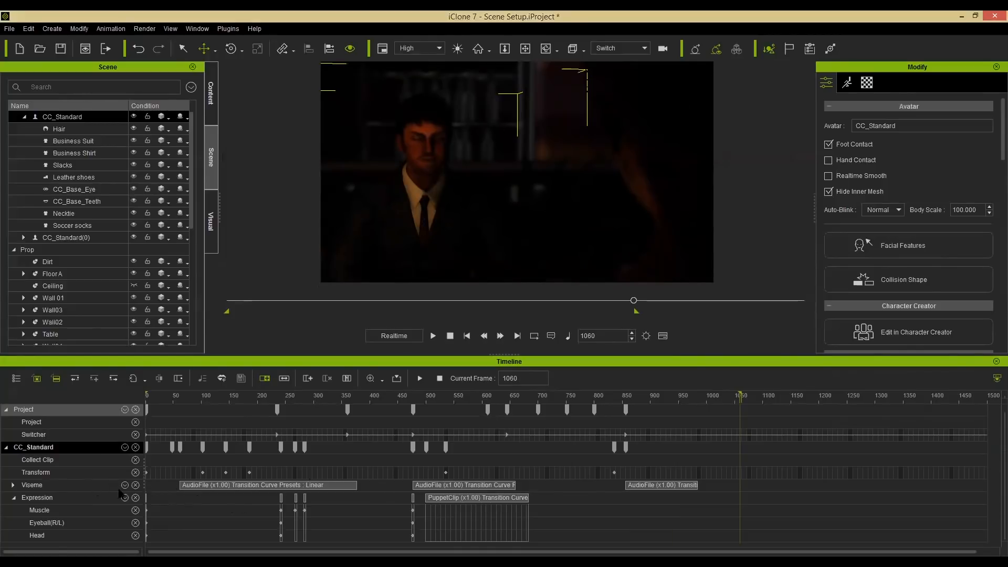
left_click(247, 486)
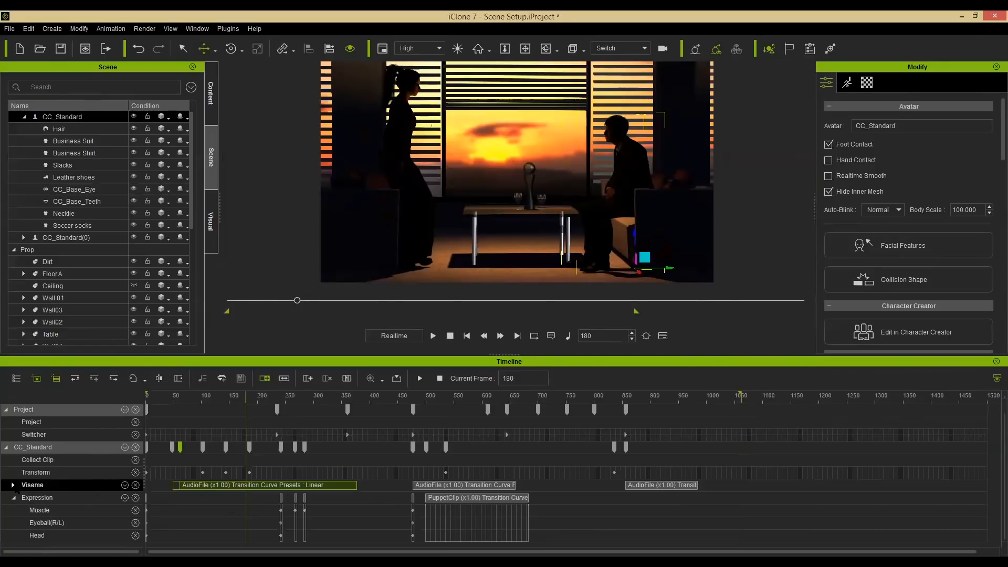
left_click(13, 485)
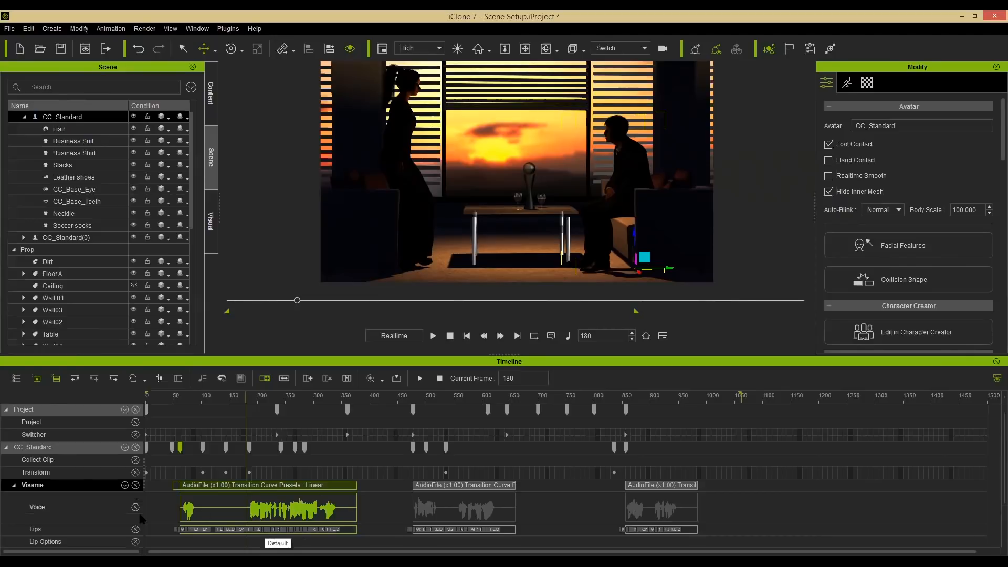
scroll(87, 514, "down", 1)
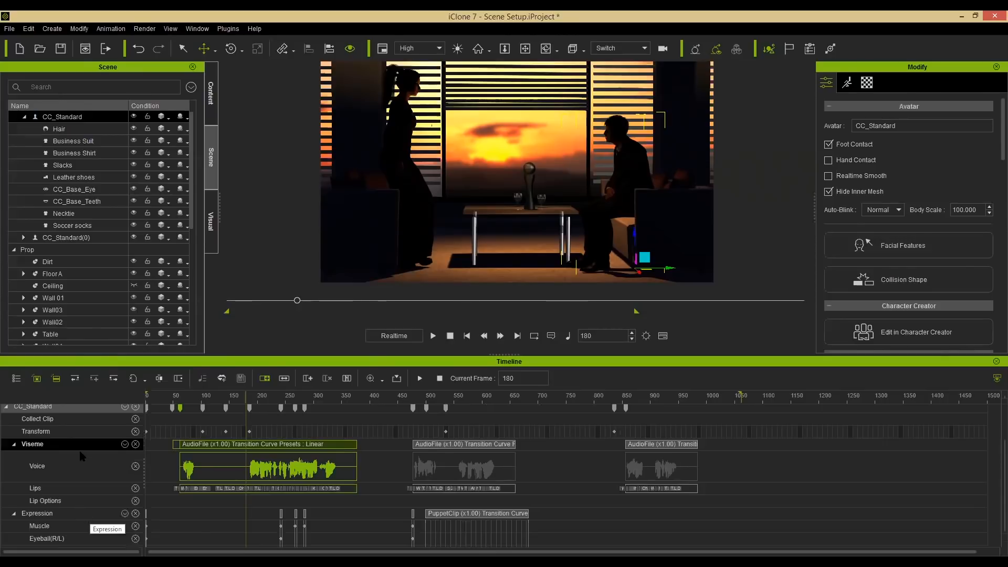
right_click(257, 445)
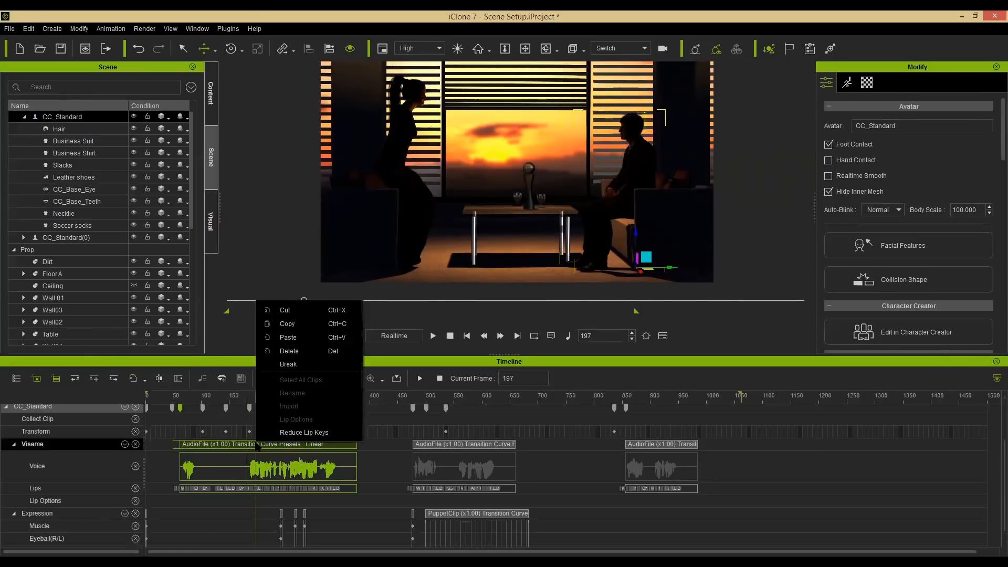
left_click(242, 443)
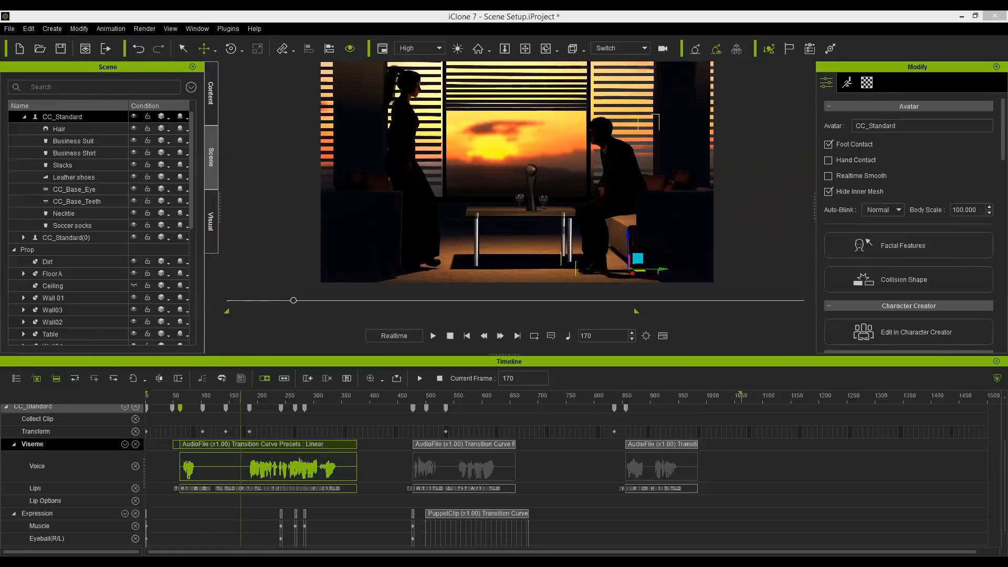
Split CC_Standard's first voice clip at frame 145 with Break and move the second part later.
key("space")
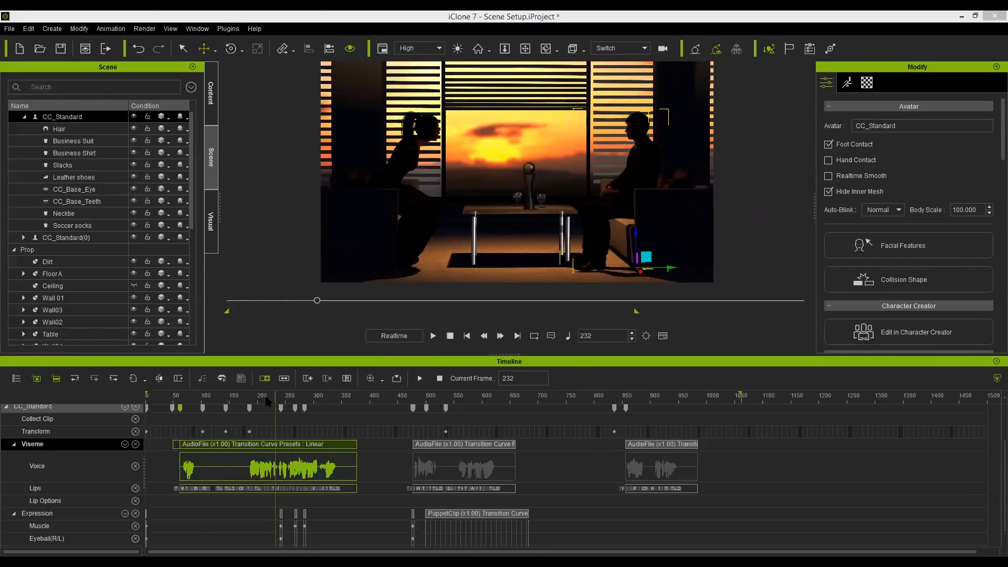
left_click(244, 401)
left_click_drag(229, 400, 181, 400)
key("space")
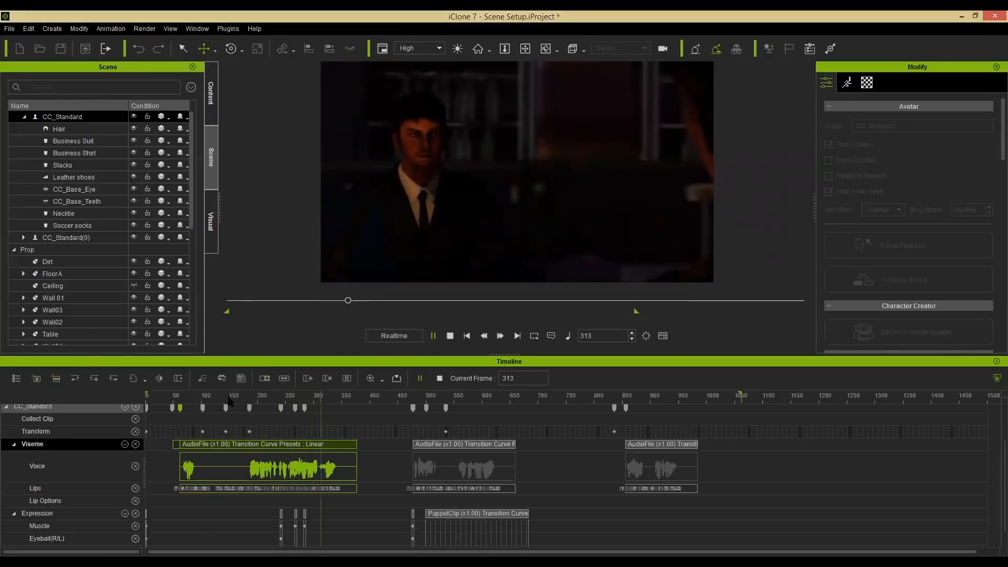
key("space")
left_click(225, 401)
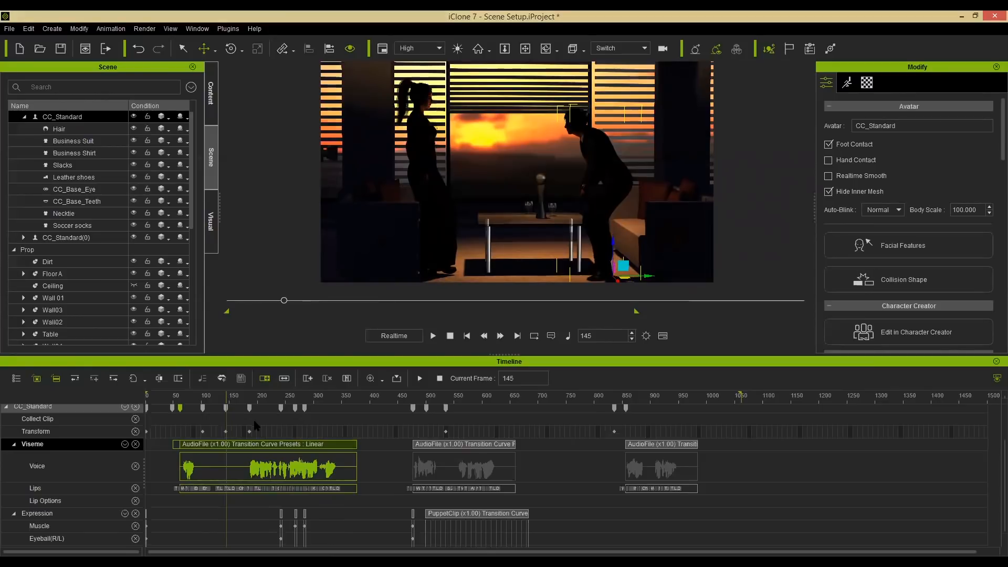
right_click(227, 445)
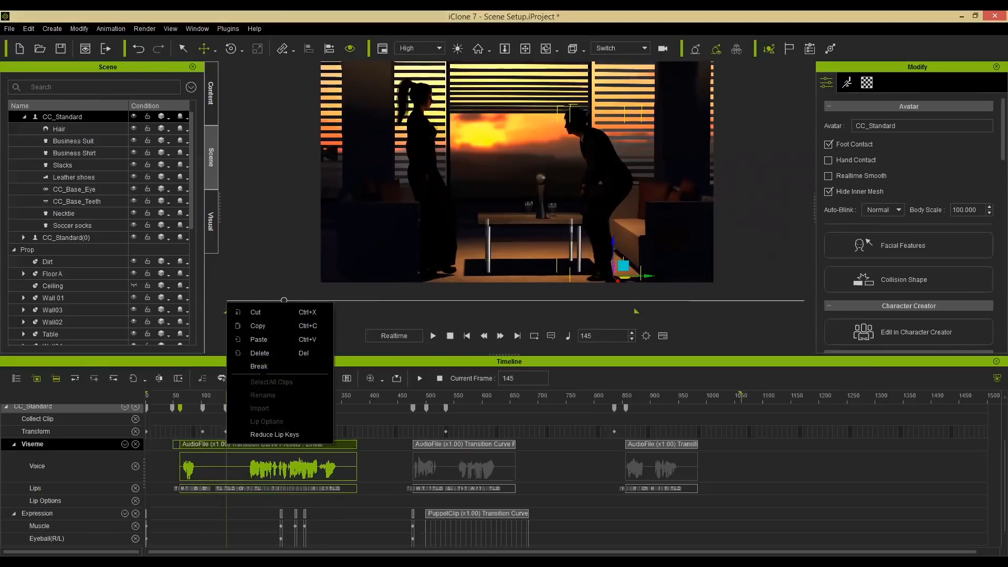
left_click(260, 366)
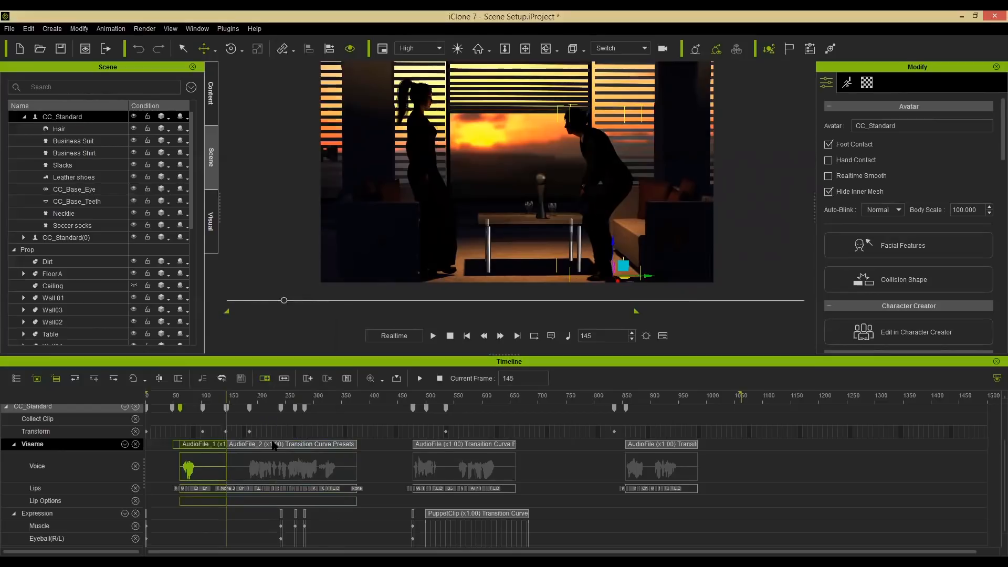
left_click_drag(276, 445, 309, 448)
Nudge the second voice clip slightly earlier and play the dialogue back to check the timing.
left_click(187, 397)
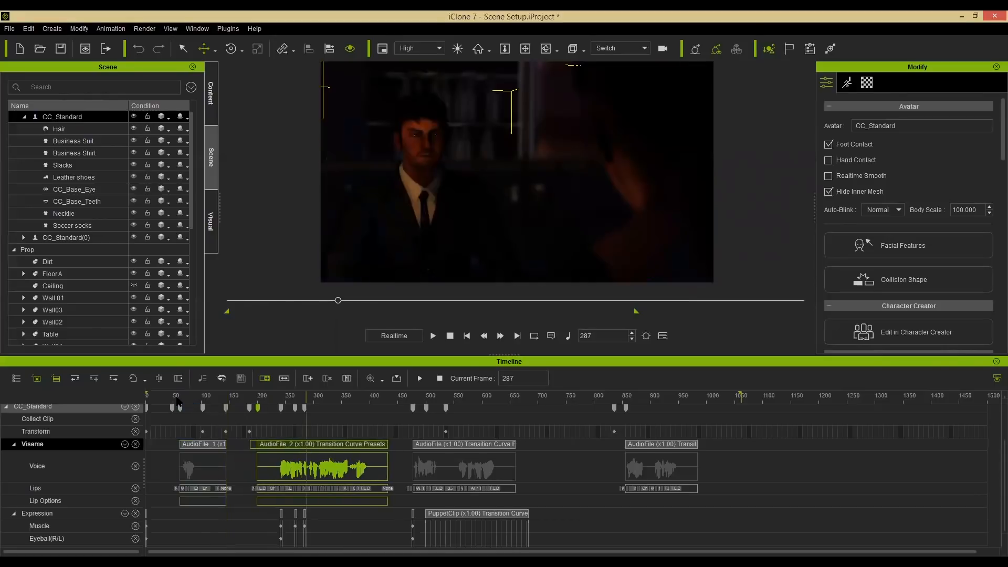
left_click(177, 398)
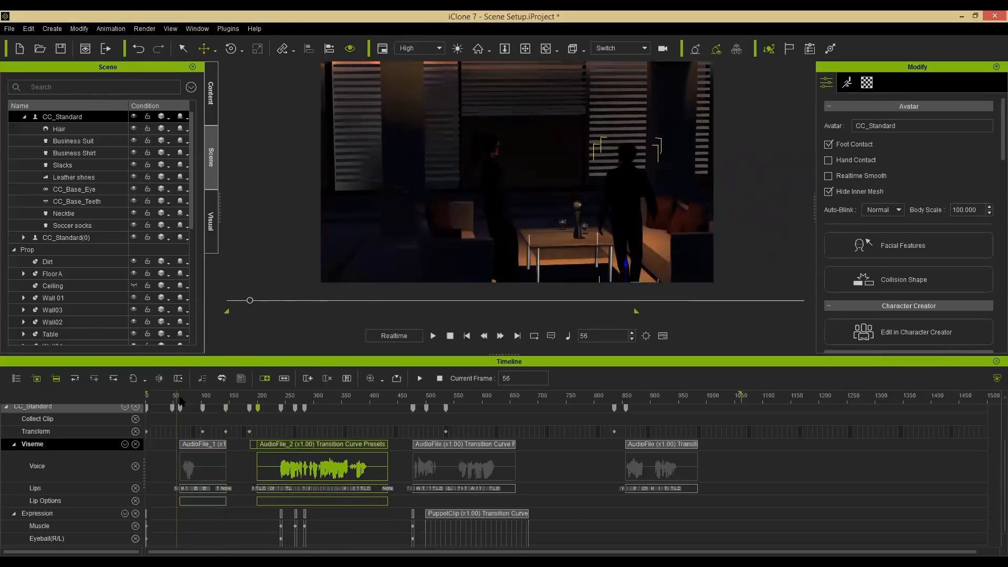
key("space")
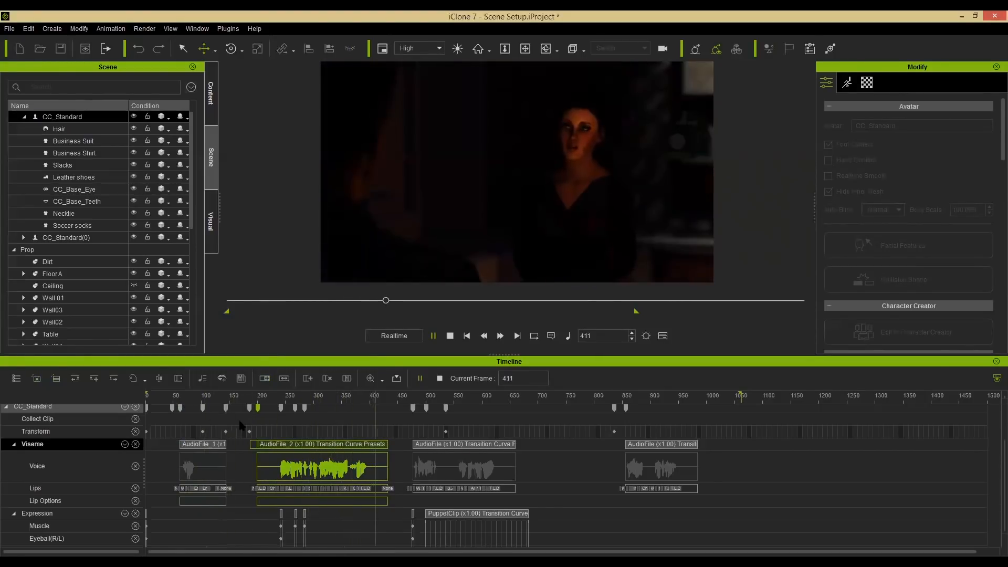
key("space")
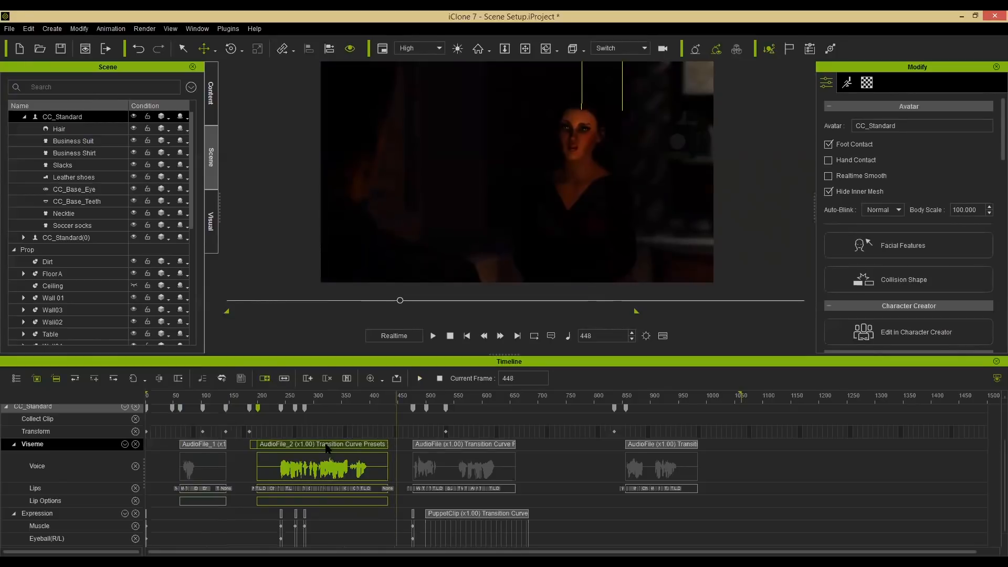
left_click_drag(312, 450, 292, 450)
left_click(329, 400)
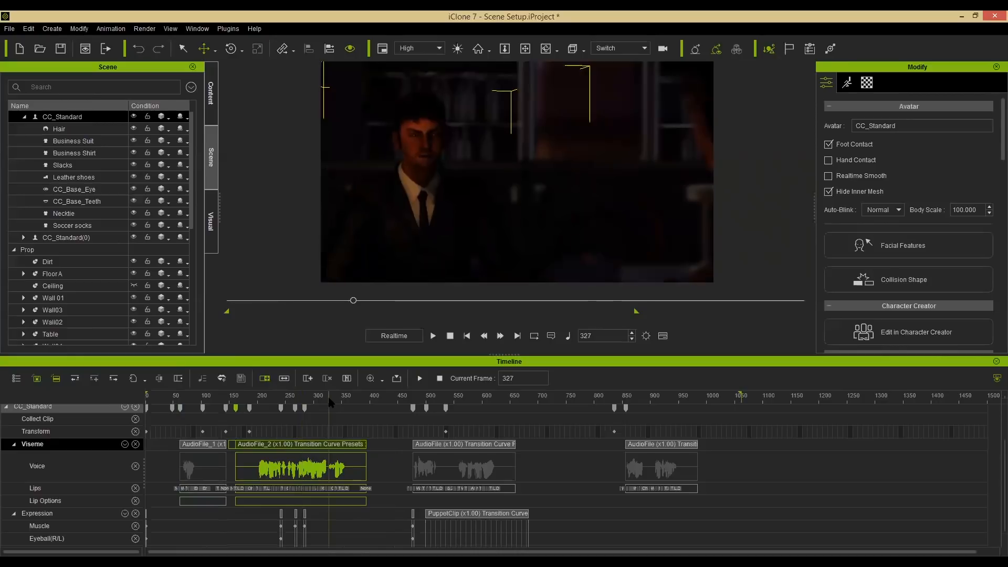
key("space")
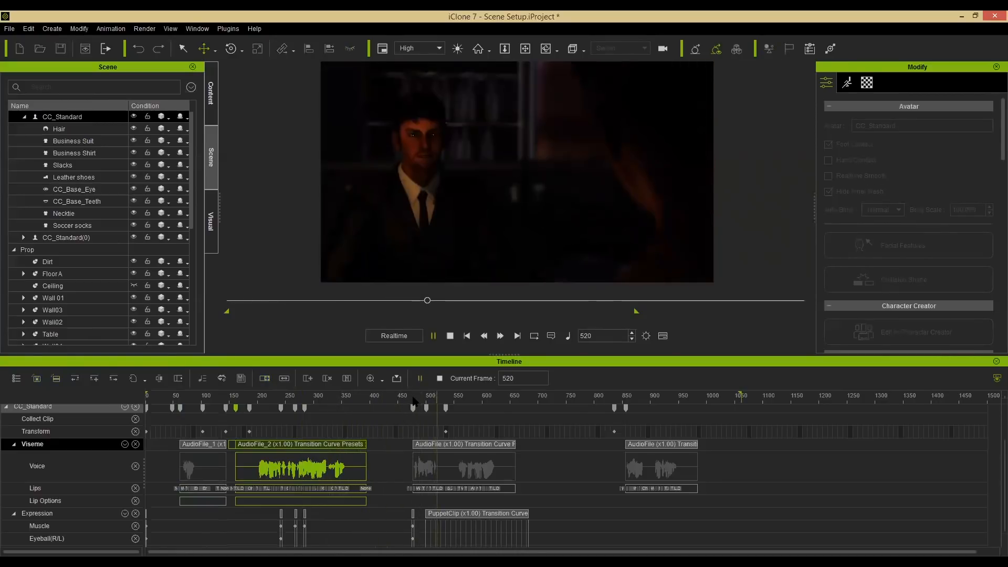
key("space")
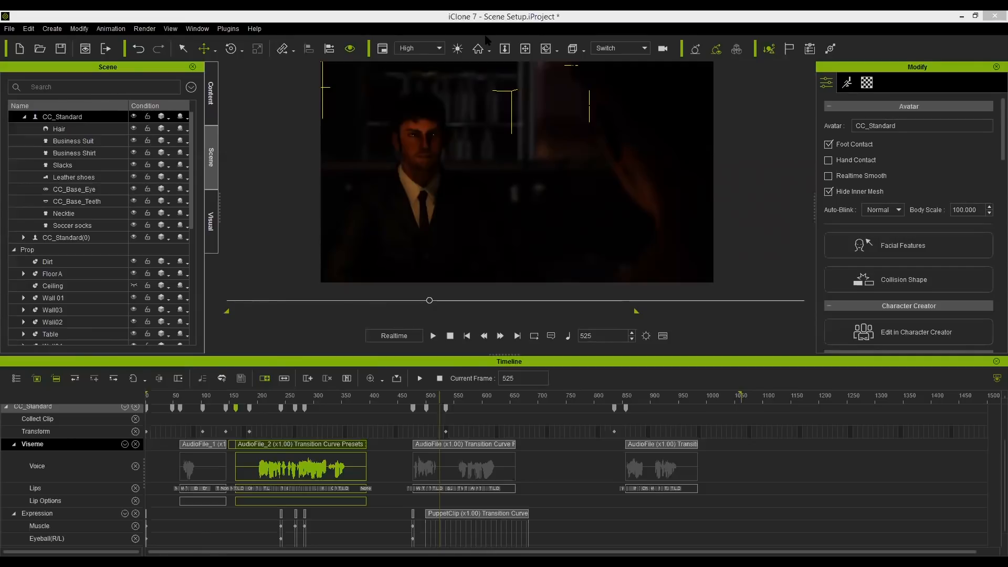
Select the Dirt prop and enable a Sound track in its timeline.
left_click(69, 285)
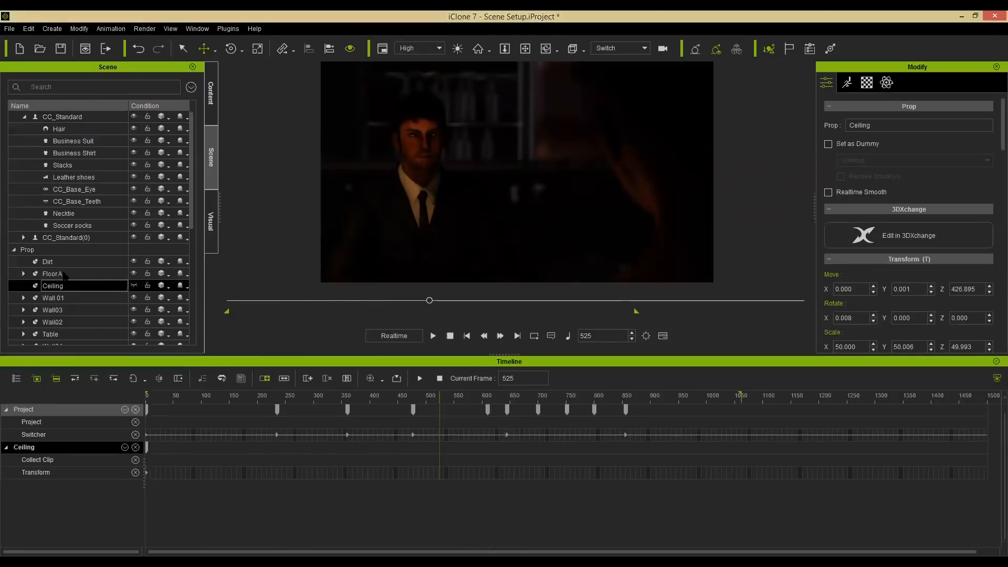
left_click(62, 262)
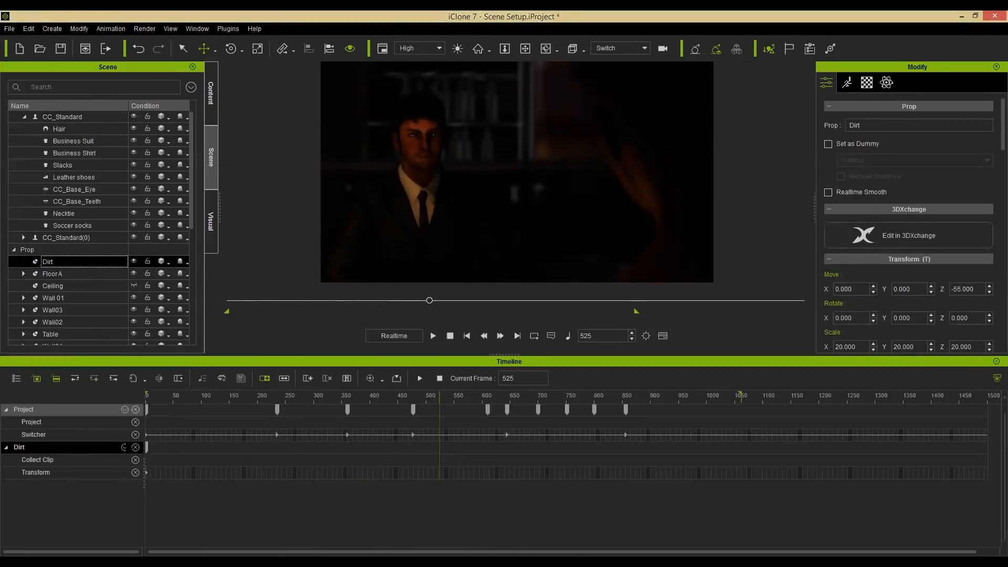
left_click(124, 447)
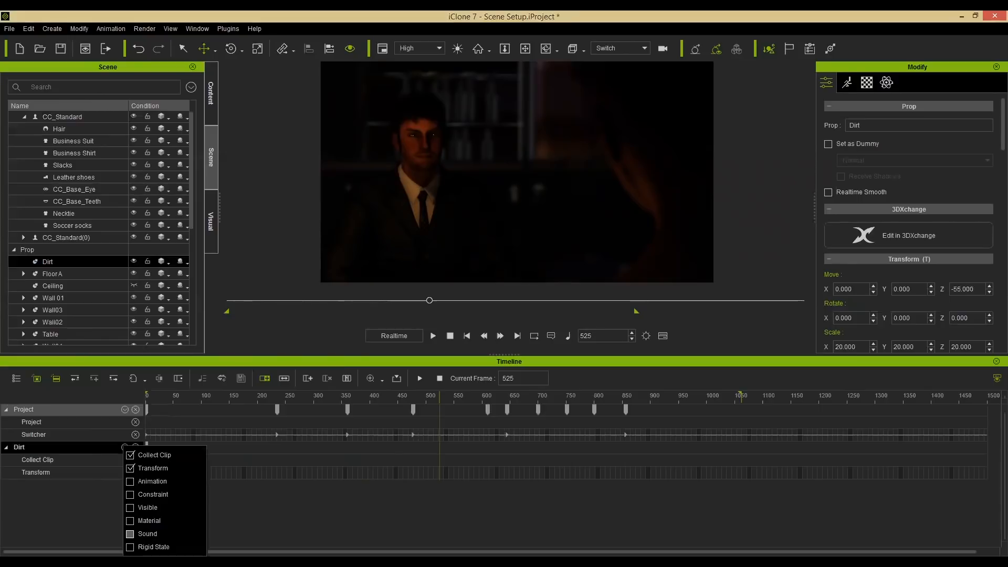
left_click(137, 533)
Import an audio file onto the Dirt prop's Sound track at about frame 177.
left_click(243, 479)
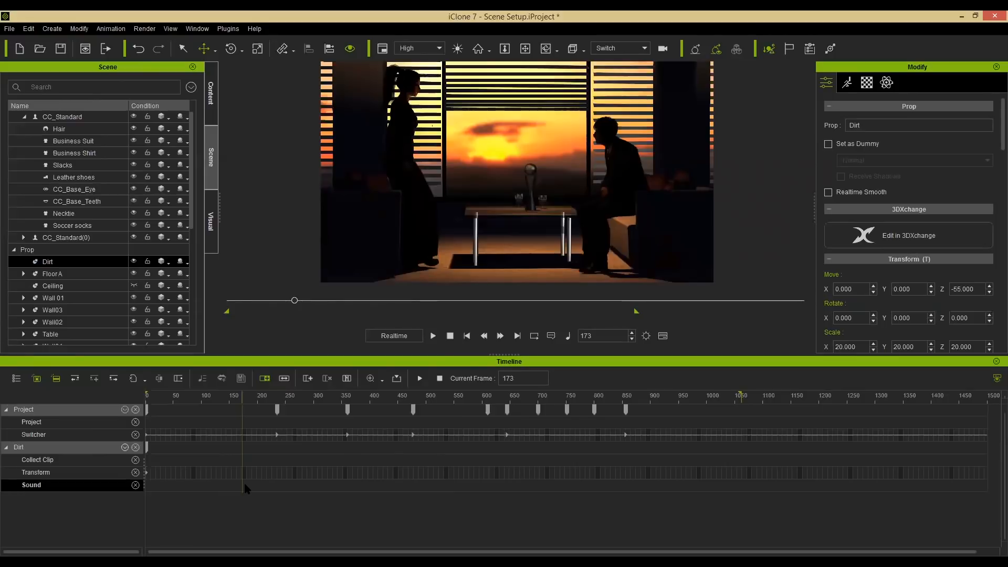
right_click(244, 483)
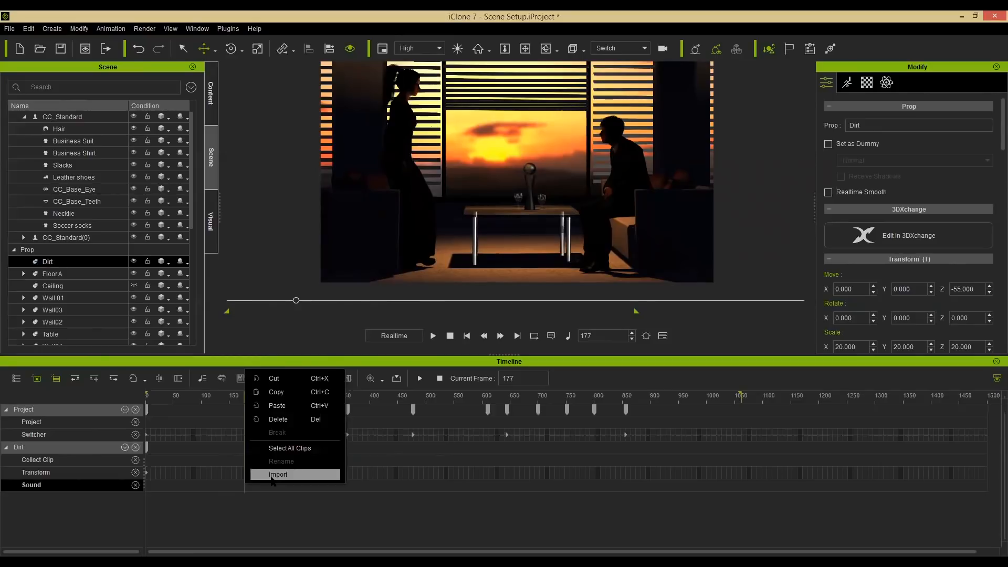
left_click(562, 330)
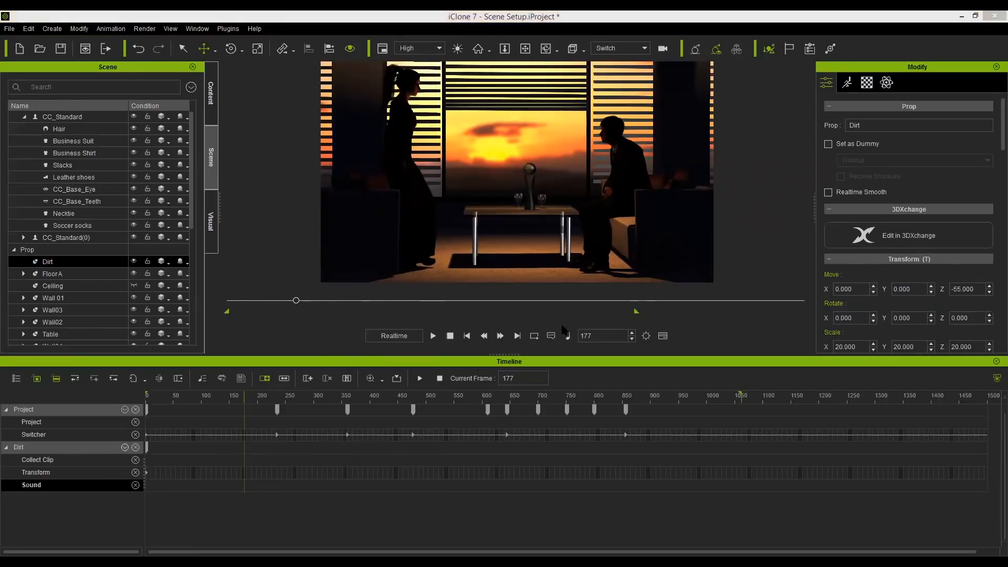
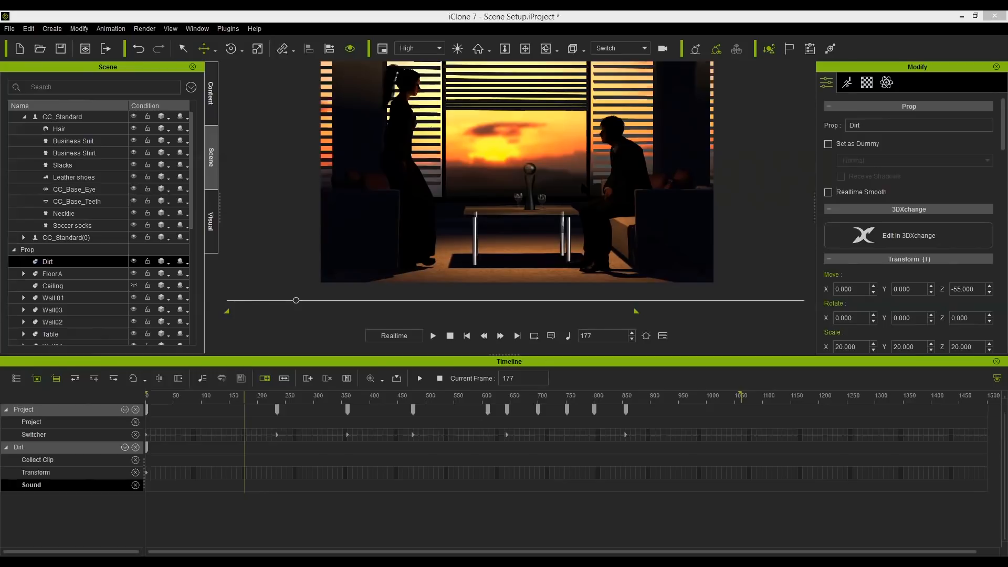
Select the CC_Standard character, move to about frame 105, and show its Motion track in the timeline.
left_click(604, 160)
left_click(136, 485)
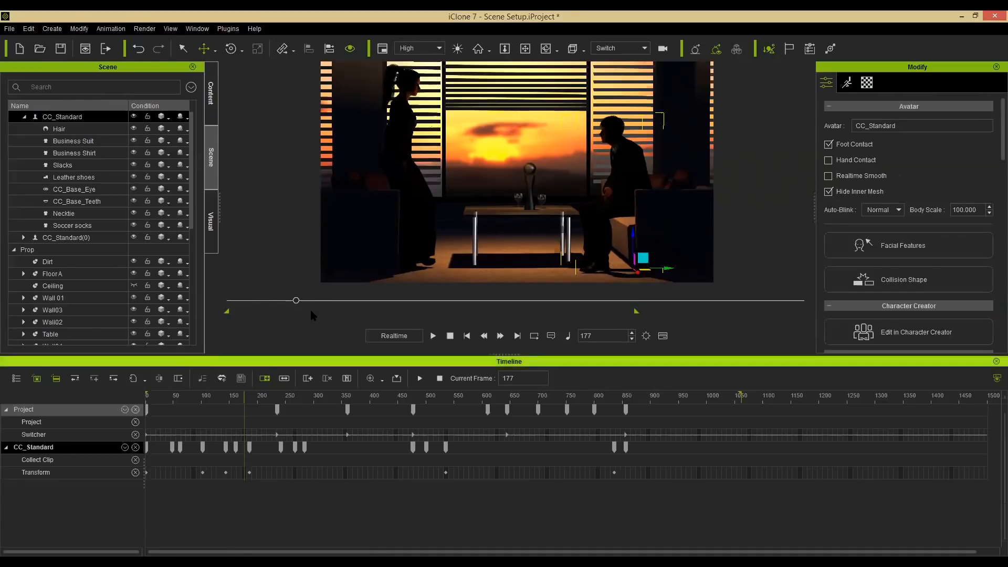
left_click_drag(276, 300, 267, 300)
left_click_drag(266, 300, 269, 301)
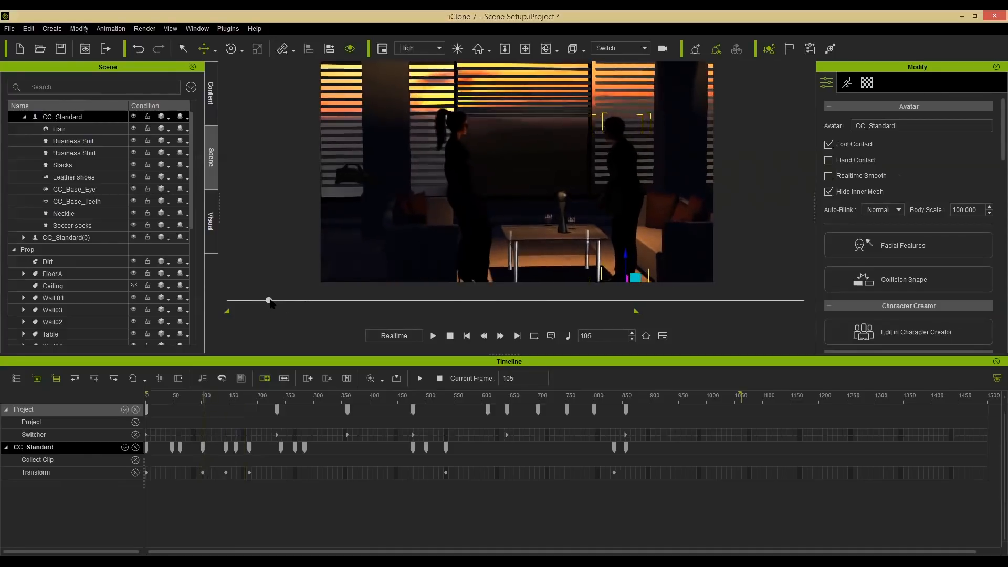
left_click(125, 447)
left_click(132, 336)
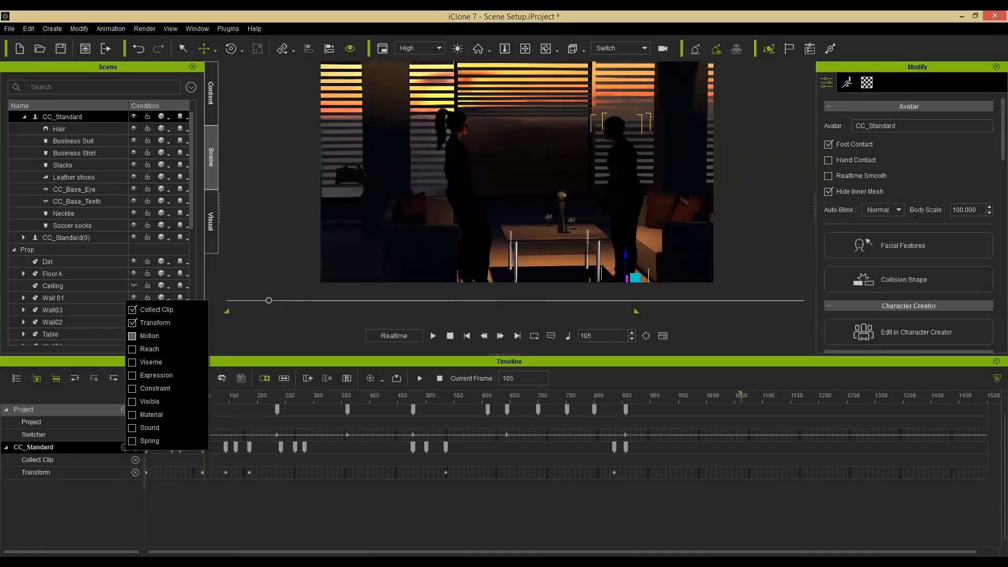
left_click(193, 492)
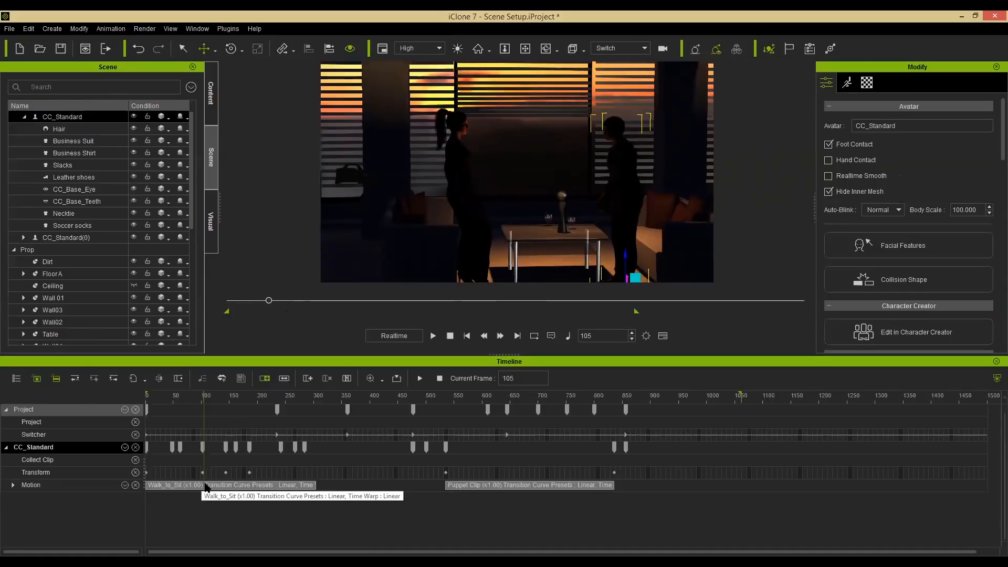
Break CC_Standard's Walk_to_Sit motion clip at frame 106 and align the second part's whole clip to the Right Leg.
right_click(205, 484)
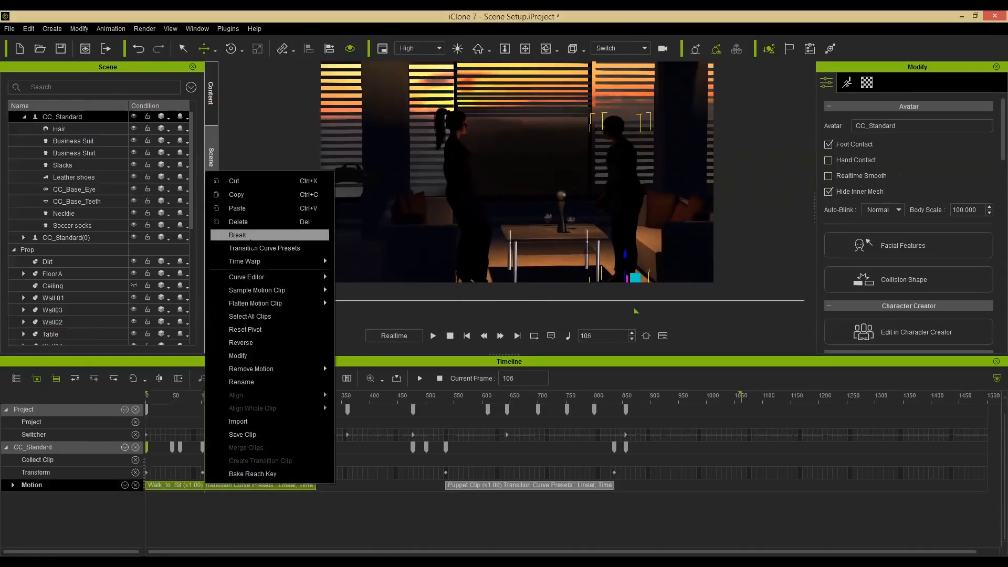
left_click(242, 235)
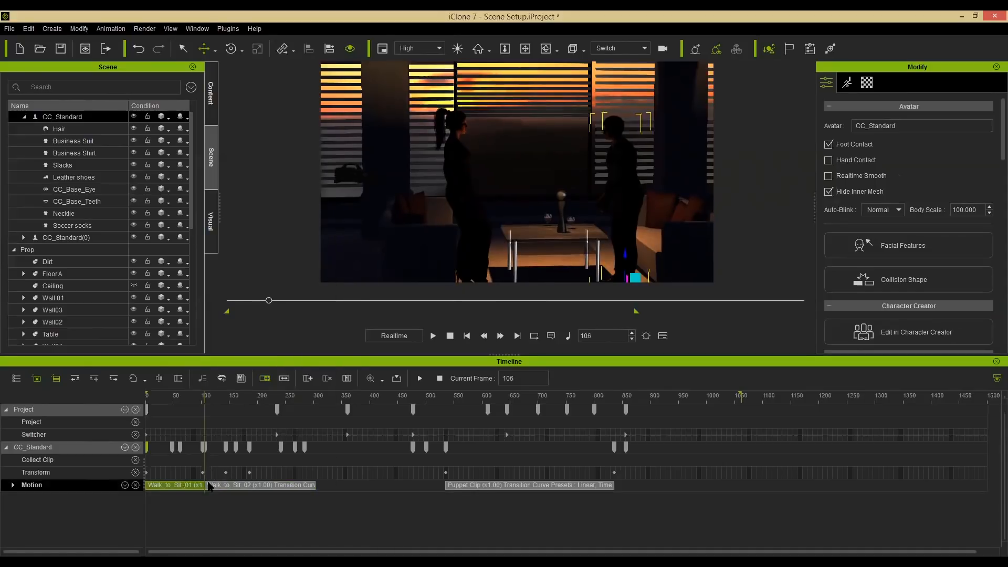
scroll(209, 486, "up", 5)
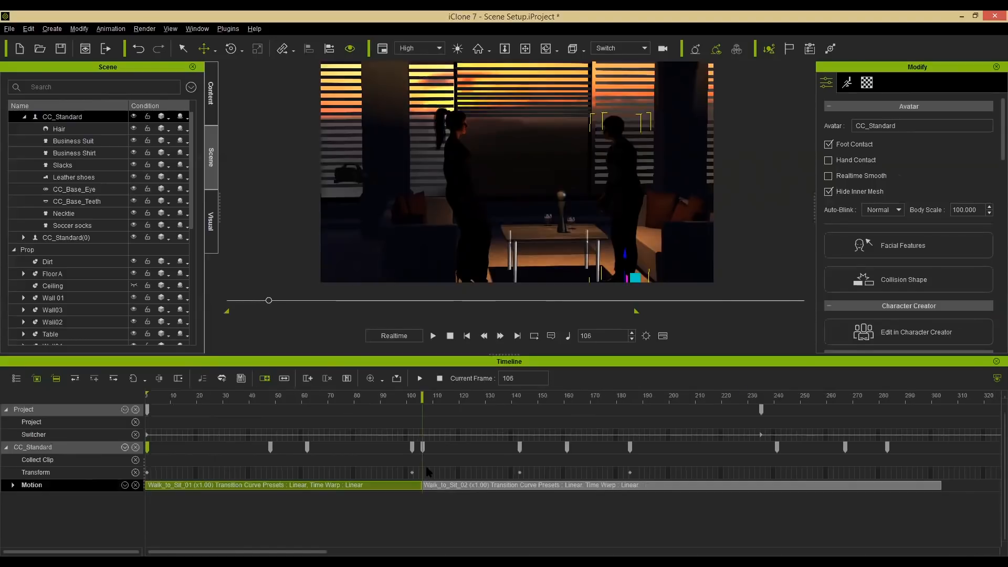
left_click(427, 485)
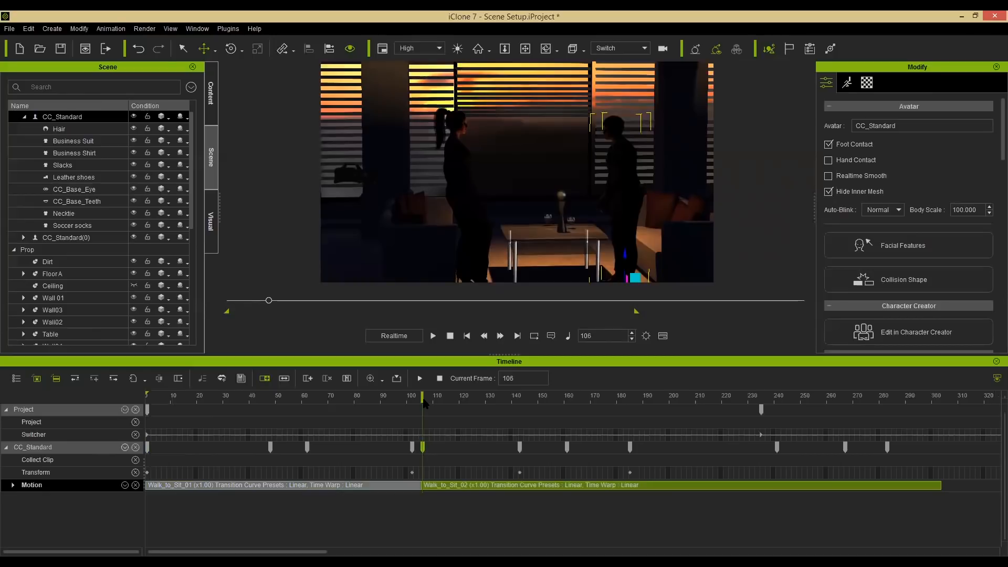
right_click(423, 486)
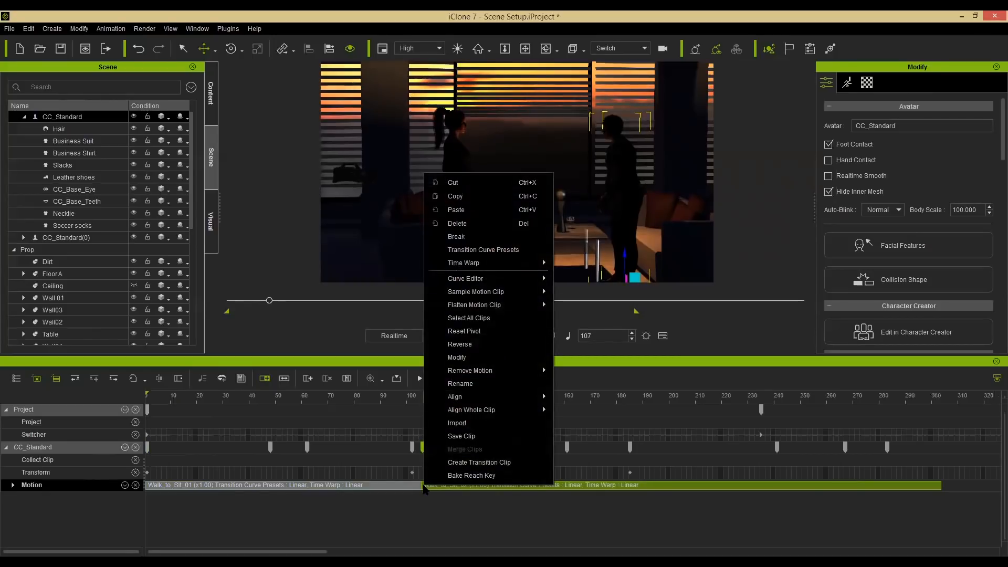
mouse_move(507, 412)
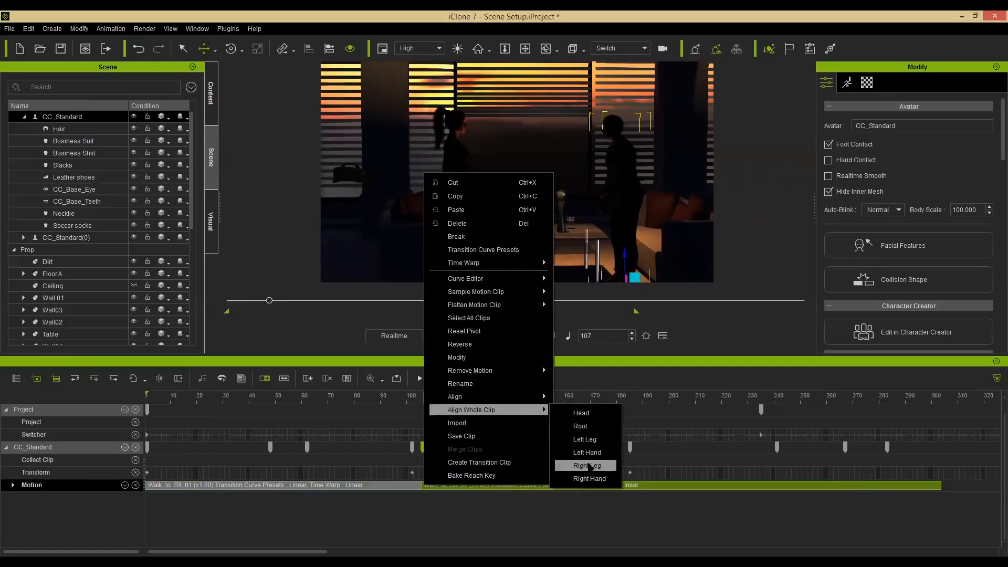
left_click(589, 466)
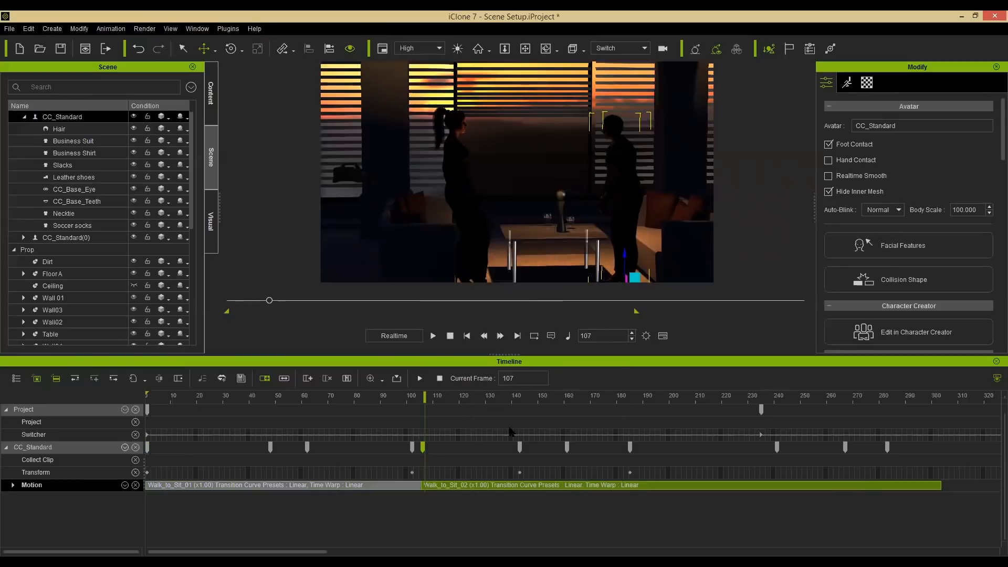
Play back and scrub through the scene to check the sitting motion and camera shots.
key("space")
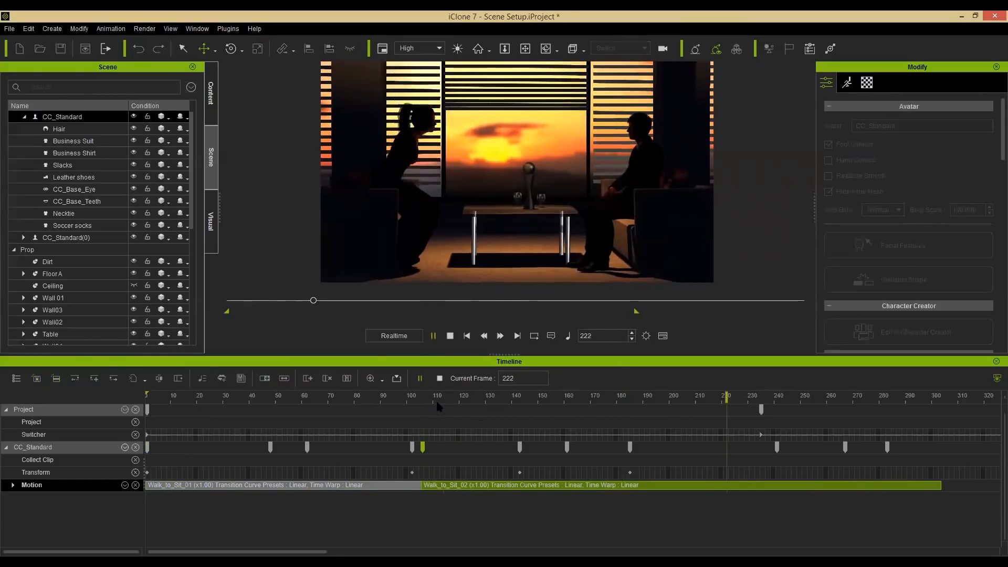
key("space")
left_click(424, 397)
left_click_drag(424, 399, 685, 396)
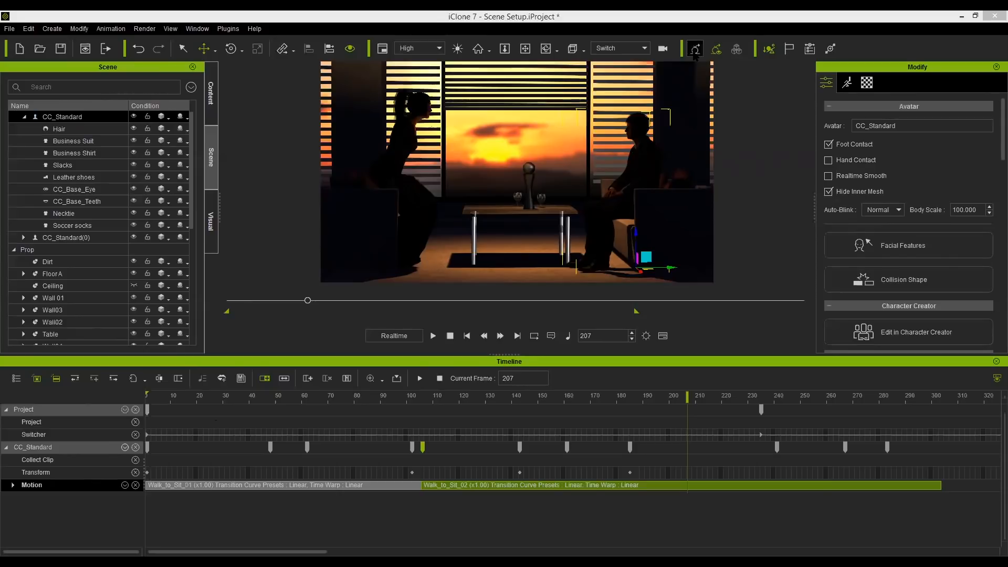
left_click(700, 22)
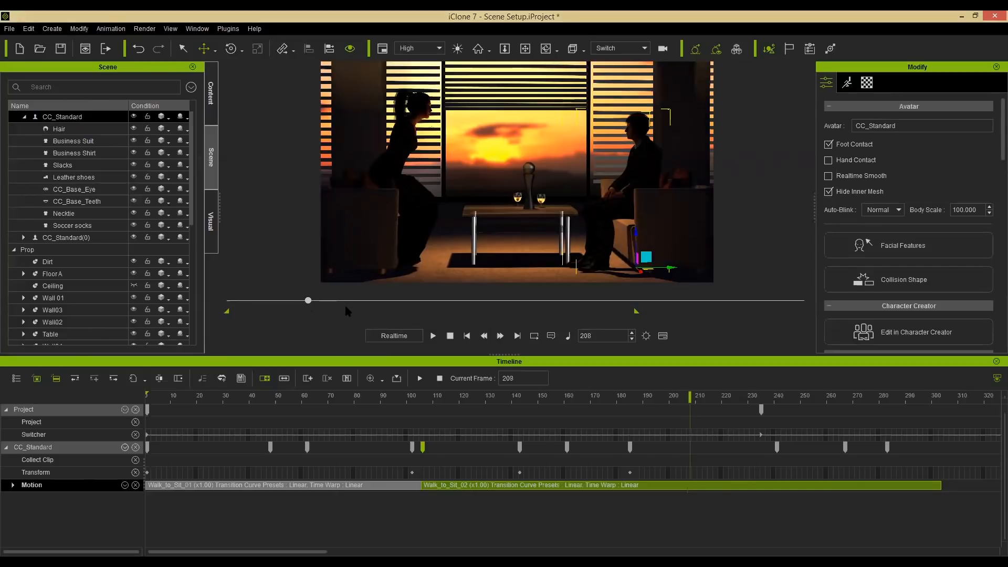
left_click_drag(344, 303, 351, 303)
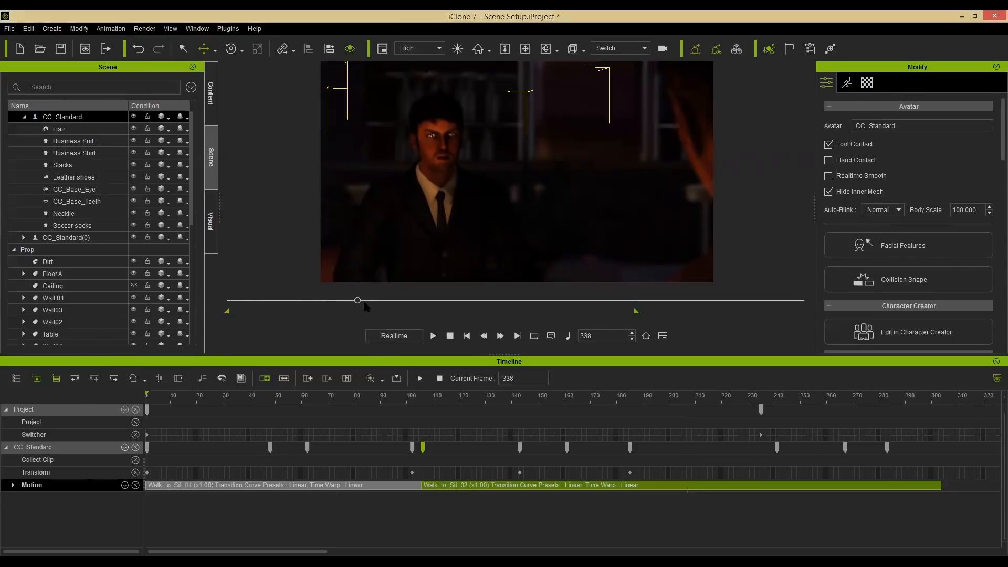
left_click_drag(360, 300, 446, 306)
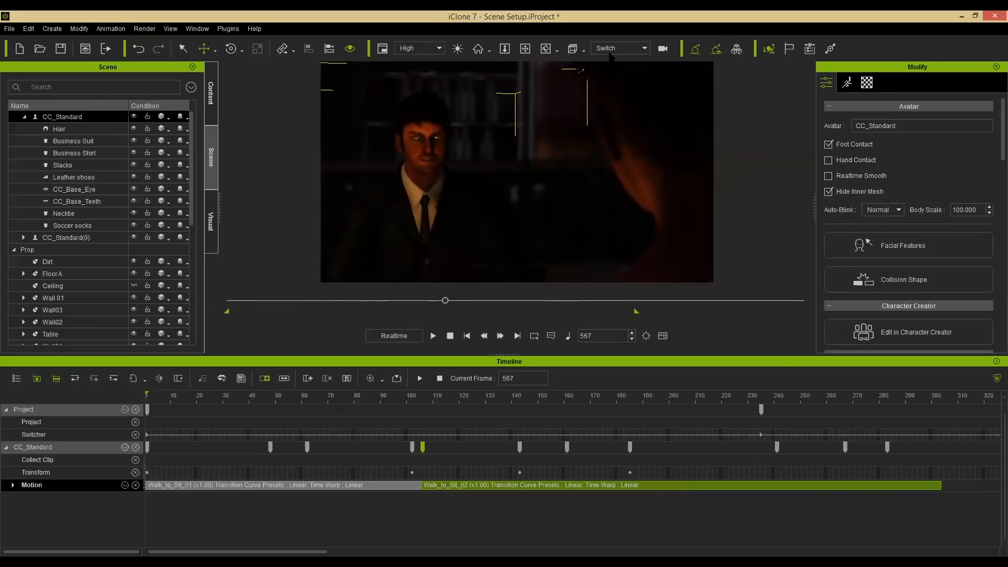
Switch the viewport to the Preview camera and frame the seated man's face closely.
left_click(619, 48)
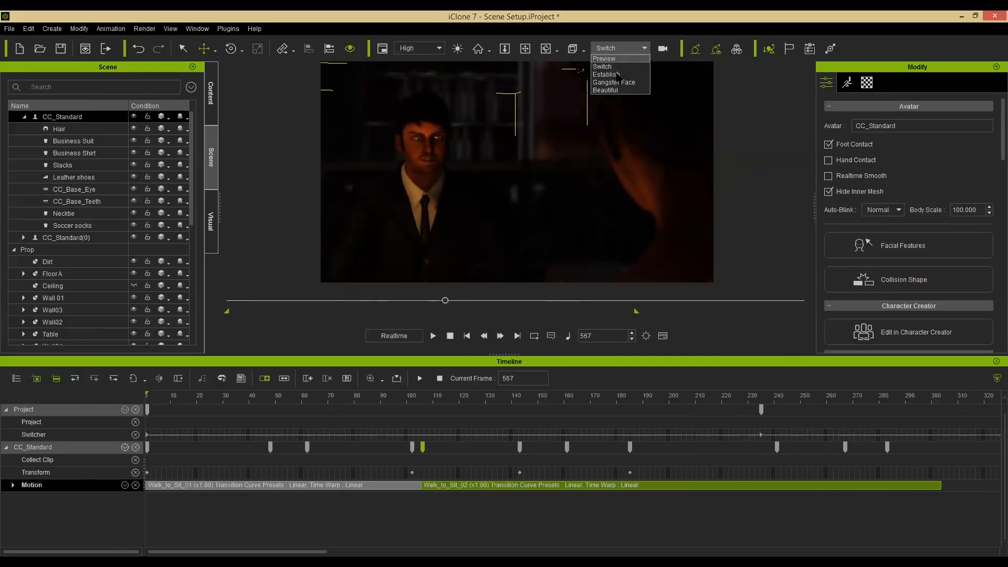
left_click(617, 83)
key("j")
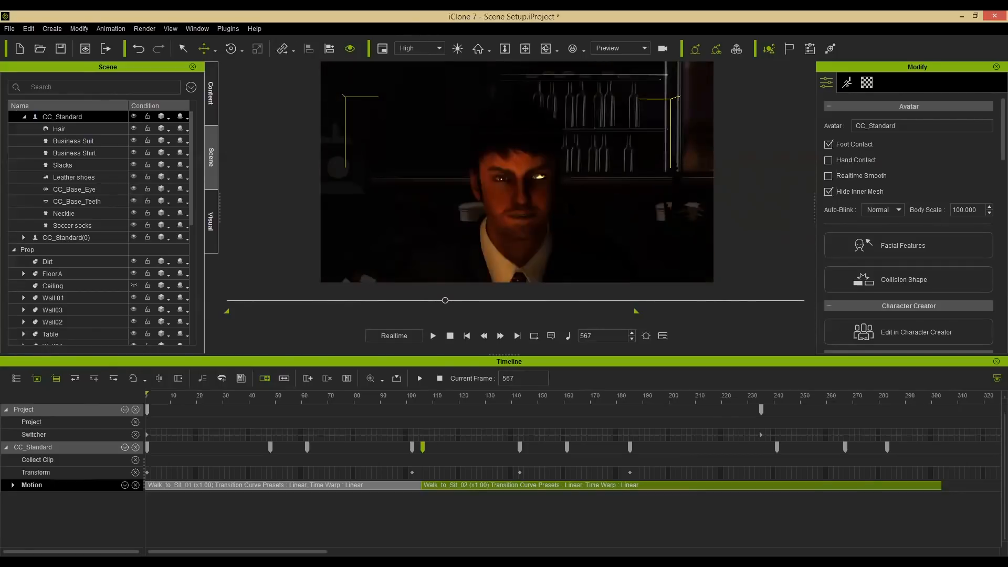
scroll(546, 215, "up", 4)
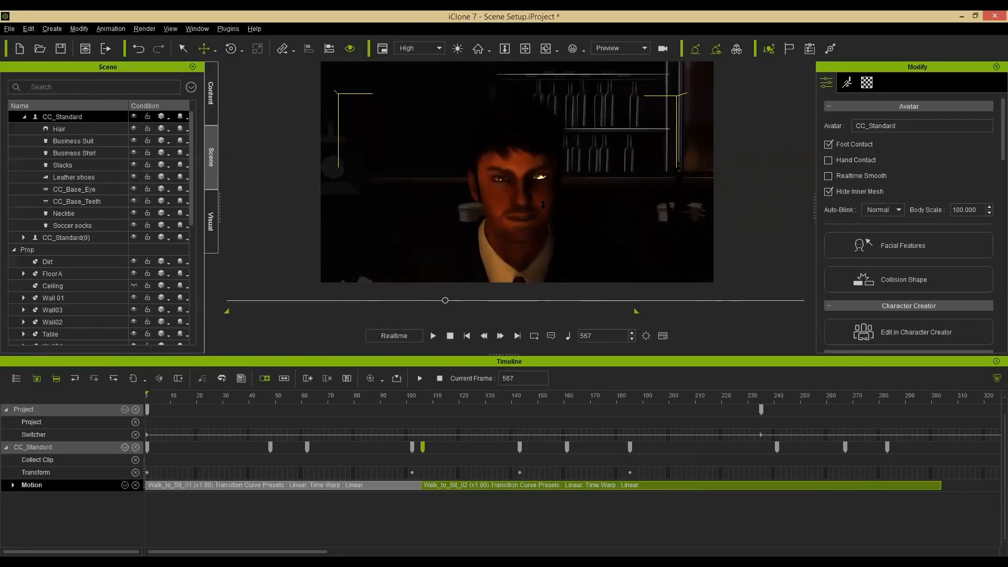
right_click_drag(542, 216, 564, 211)
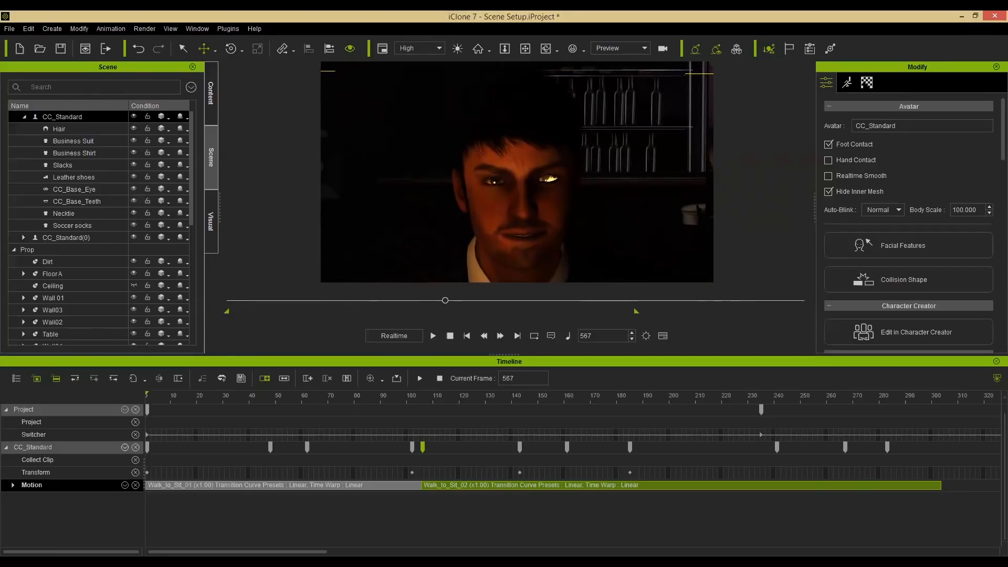
Open CC_Standard's material list and select the Cornea material.
left_click(866, 82)
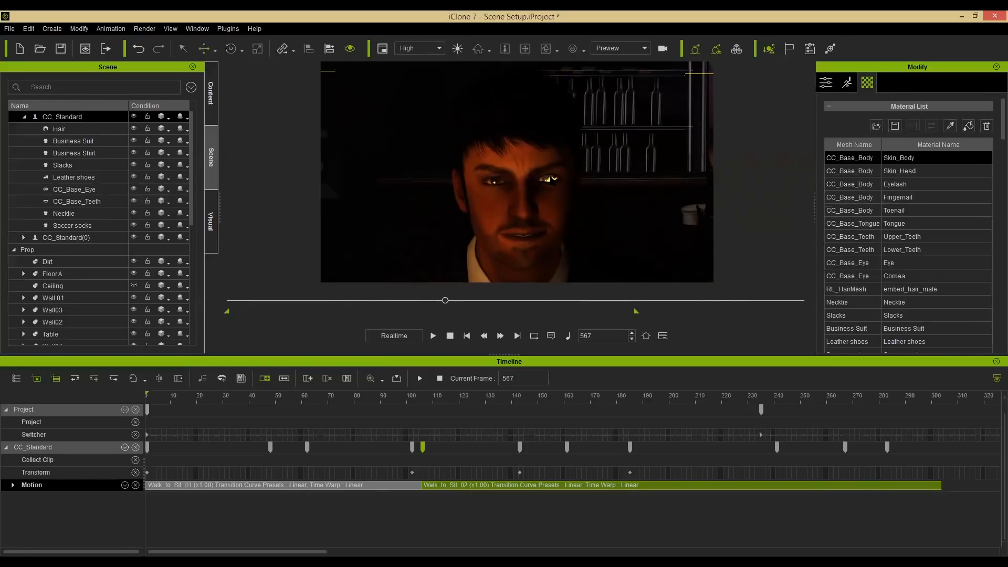
left_click_drag(992, 139, 991, 200)
scroll(992, 202, "down", 4)
scroll(992, 165, "up", 7)
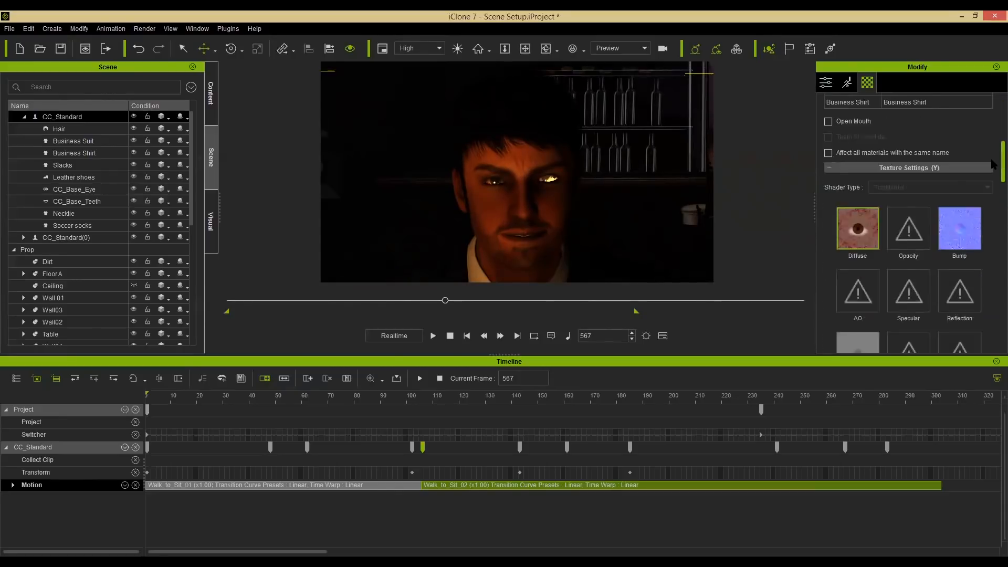
scroll(992, 165, "down", 2)
scroll(993, 135, "up", 5)
scroll(993, 135, "up", 2)
left_click(988, 184)
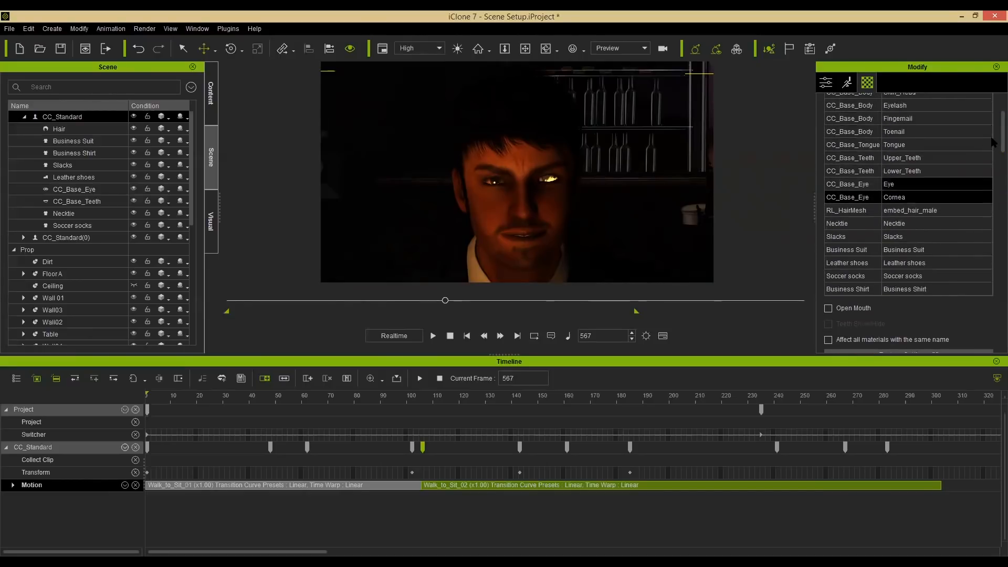
scroll(992, 157, "down", 5)
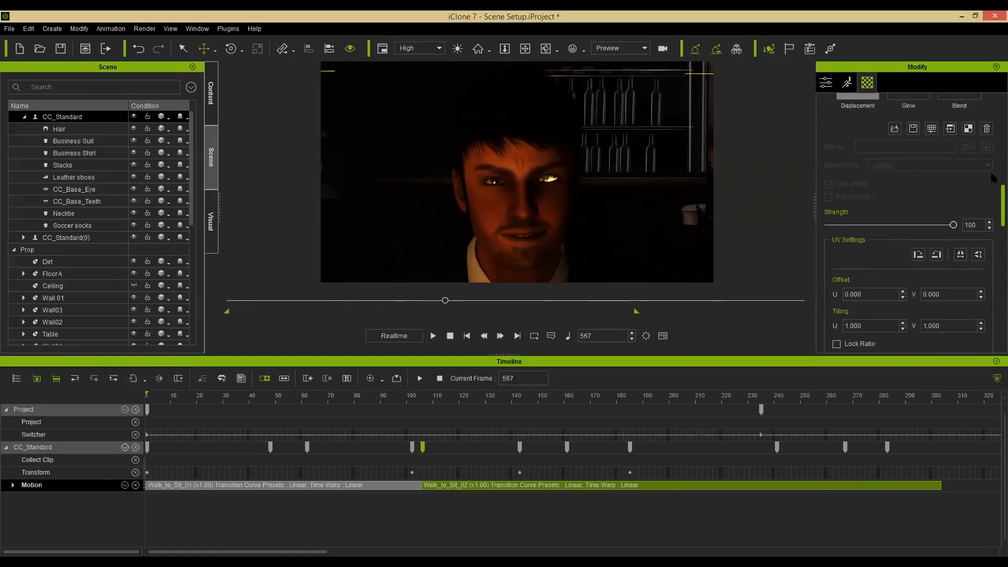
scroll(993, 157, "up", 6)
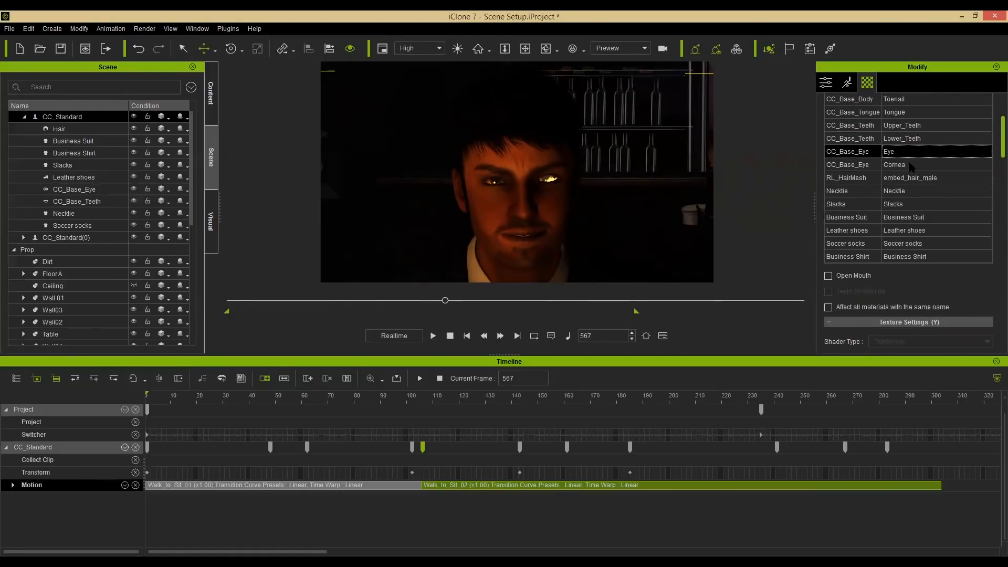
left_click(910, 166)
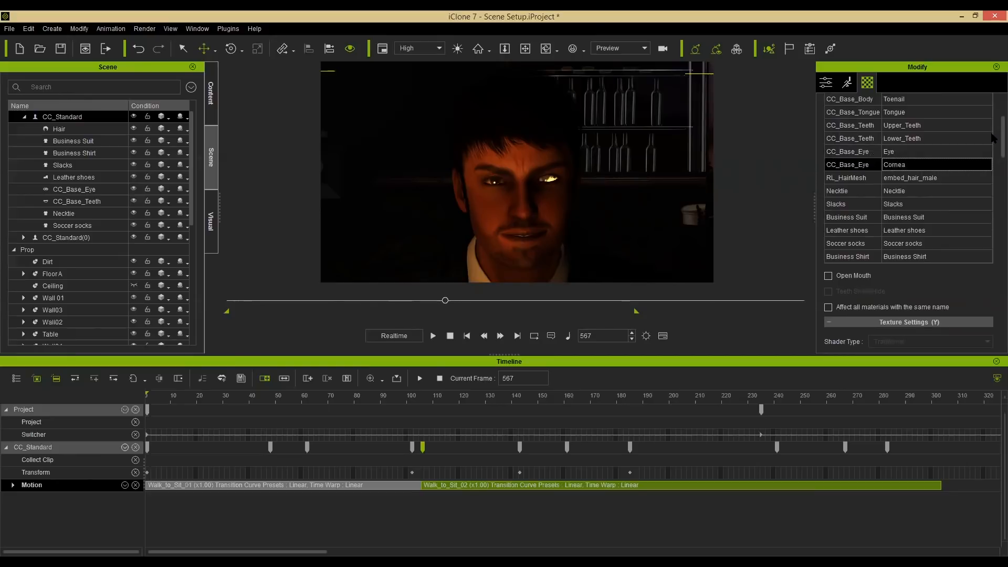
Set the Cornea's Reflection to 10 and raise its Alpha Threshold slider to the maximum.
scroll(993, 220, "down", 6)
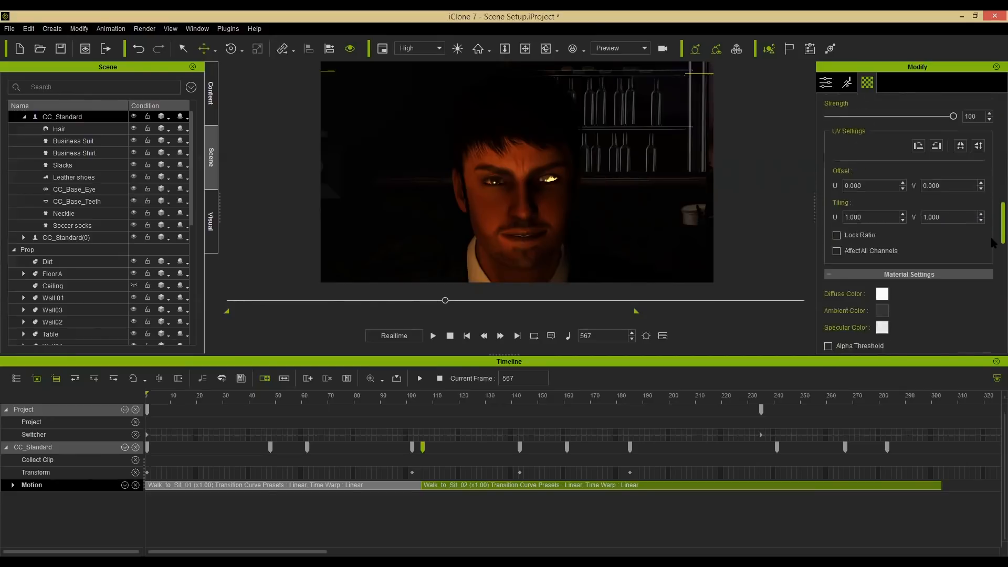
scroll(993, 245, "down", 4)
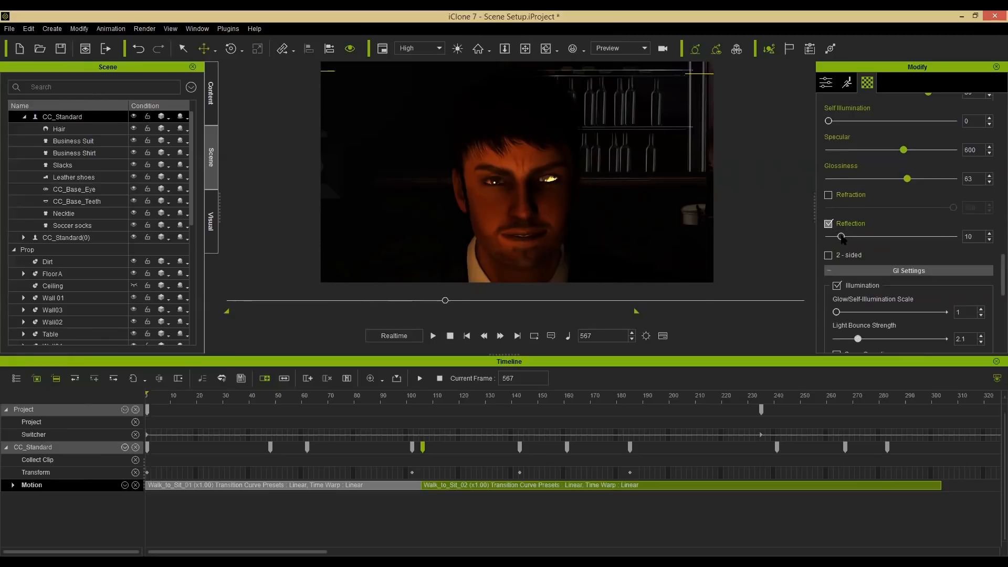
left_click(819, 239)
left_click_drag(895, 237, 840, 236)
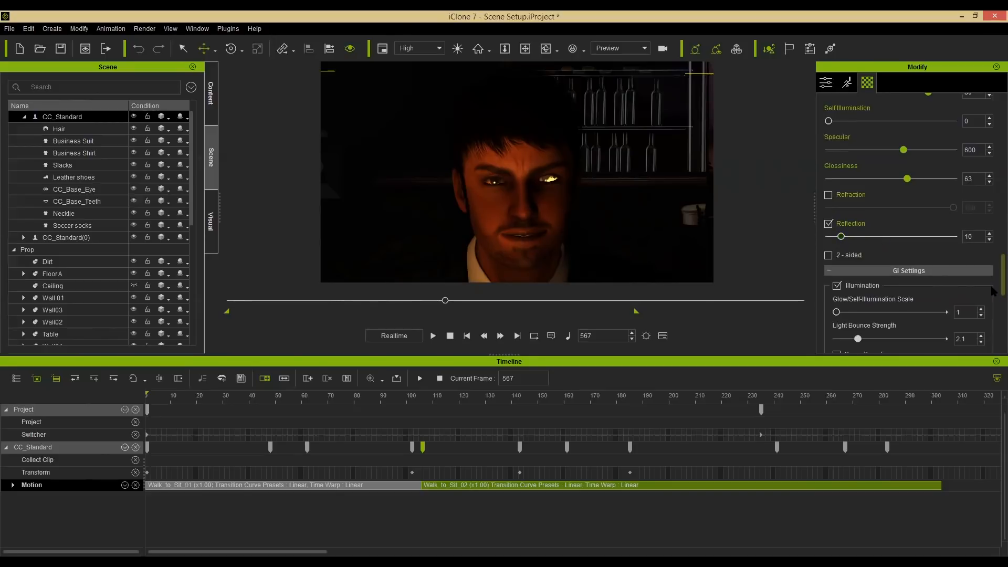
scroll(994, 296, "down", 4)
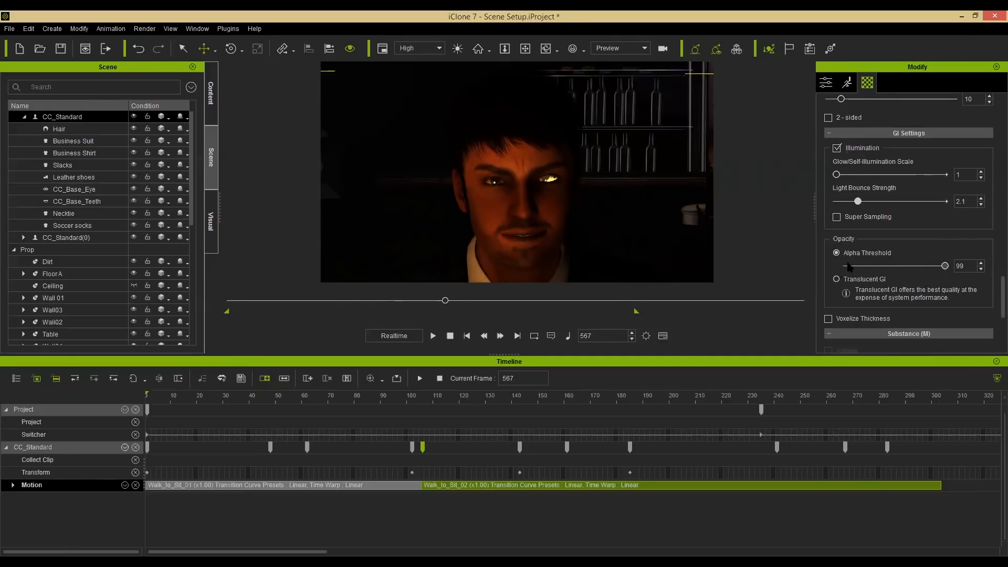
left_click_drag(823, 264, 869, 274)
left_click_drag(868, 271, 968, 282)
Disable the Cornea's Reflection and lower its Specular to 227 and Glossiness to 61.
scroll(994, 231, "up", 10)
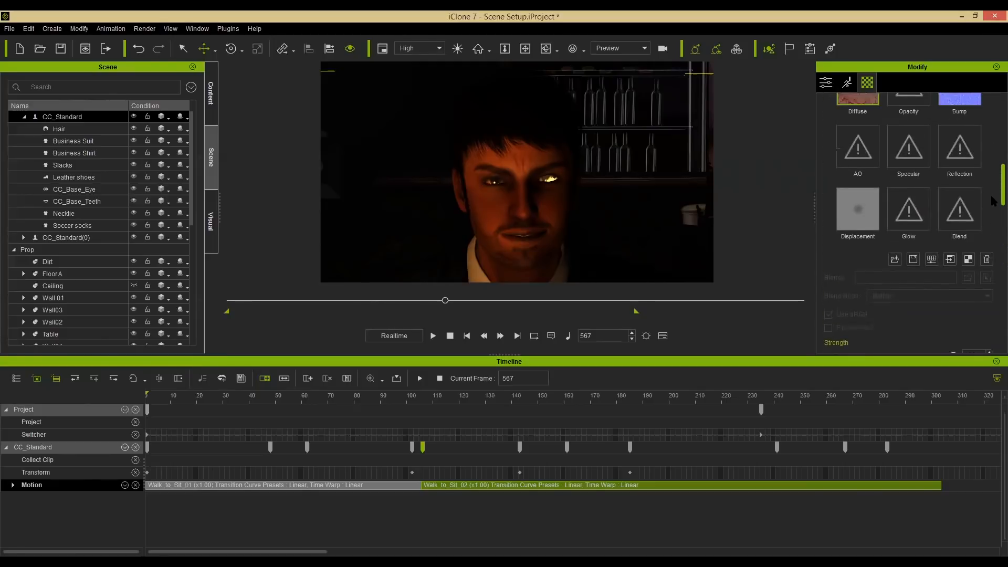
scroll(994, 231, "down", 10)
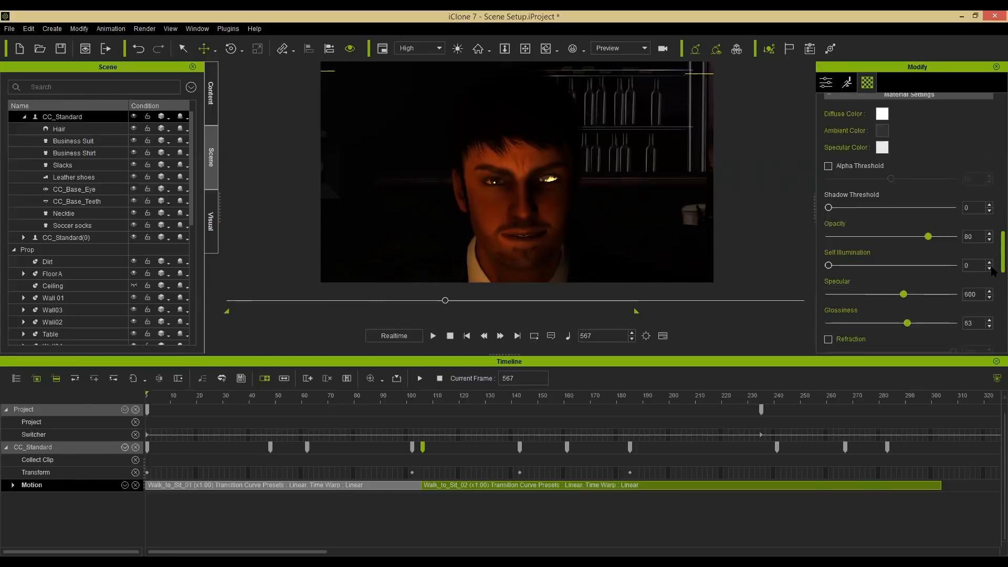
scroll(963, 277, "down", 1)
left_click(828, 257)
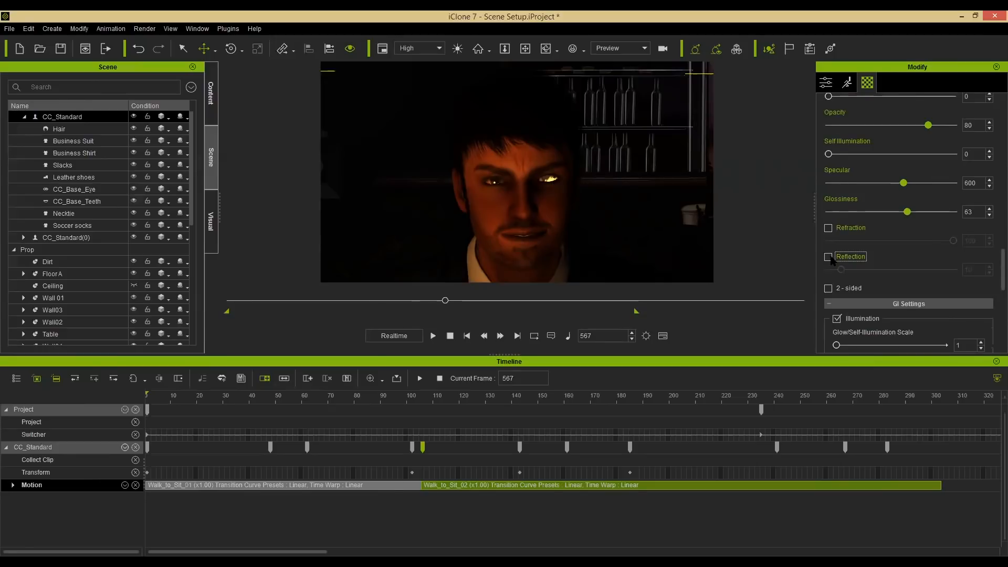
left_click_drag(903, 183, 857, 184)
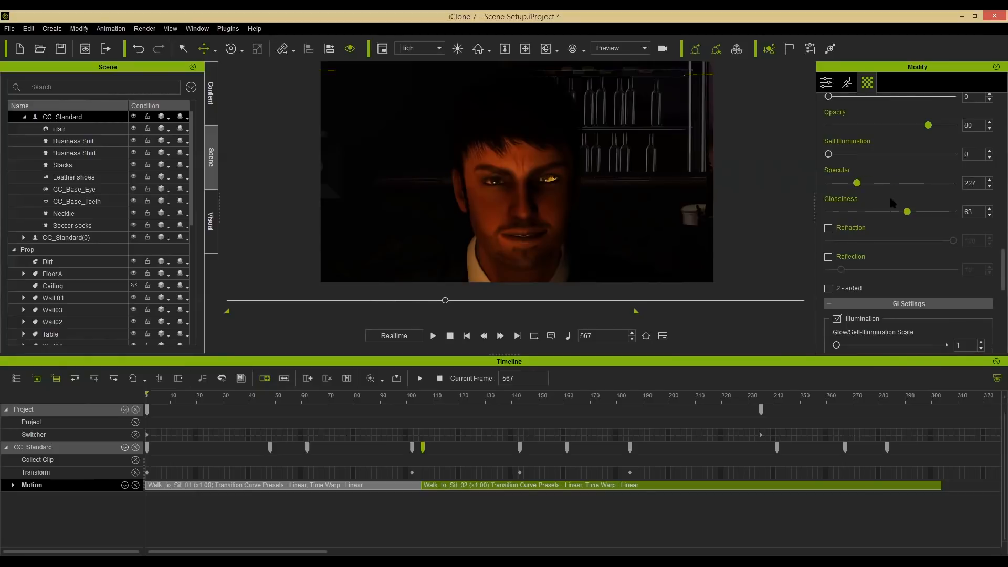
mouse_move(906, 211)
left_mouse_down()
mouse_move(949, 212)
mouse_move(903, 211)
left_mouse_up()
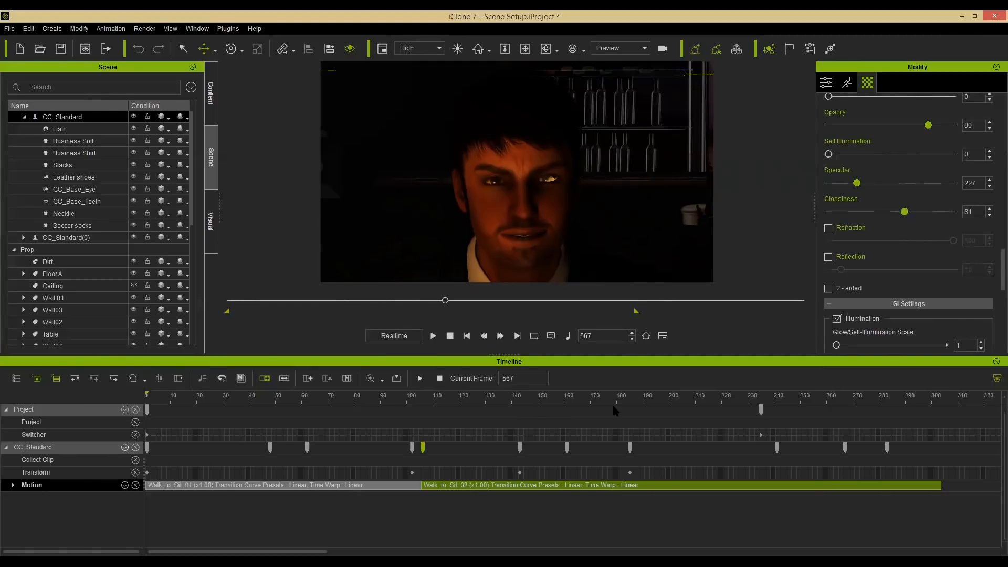